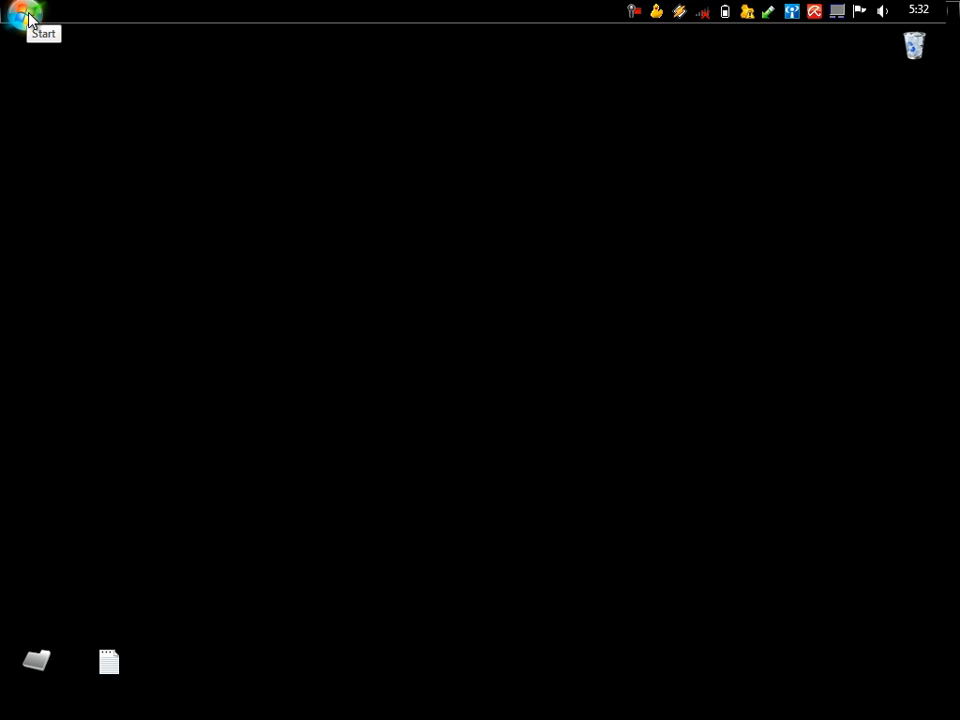
# - Open Windows Explorer from the Start menu and snap it to the left half of the screen
pyautogui.rightClick(30, 16)
pyautogui.click(105, 46)
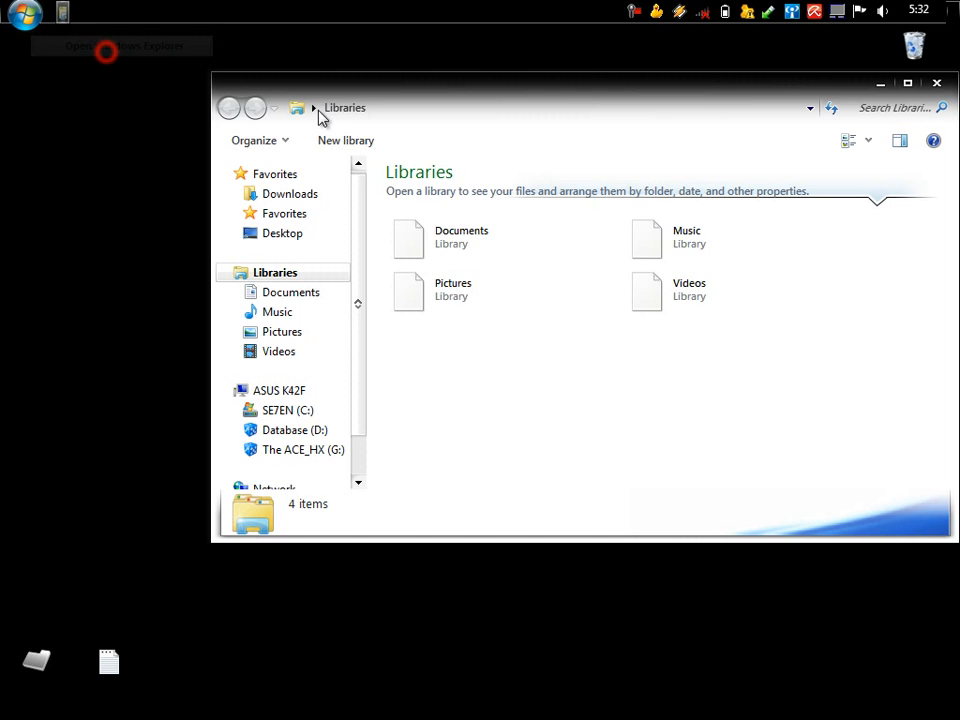
pyautogui.moveTo(347, 90); pyautogui.dragTo(6, 182)
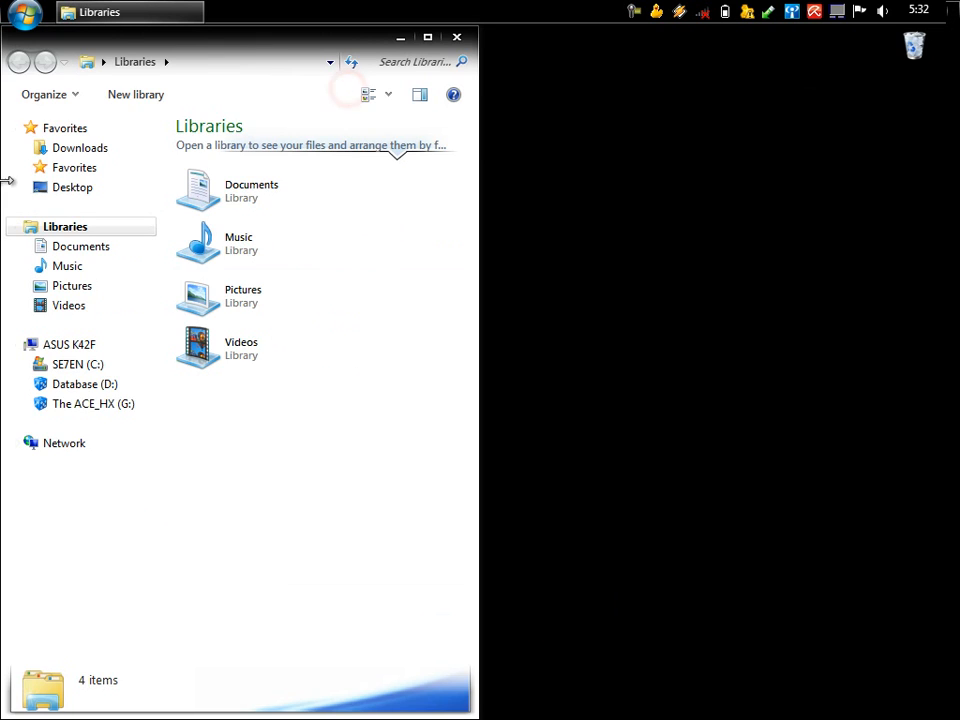
# - Browse to the Software folder on Database (D:) and select the VirtualBox 4.0.0 installer
pyautogui.click(270, 490)
pyautogui.click(80, 388)
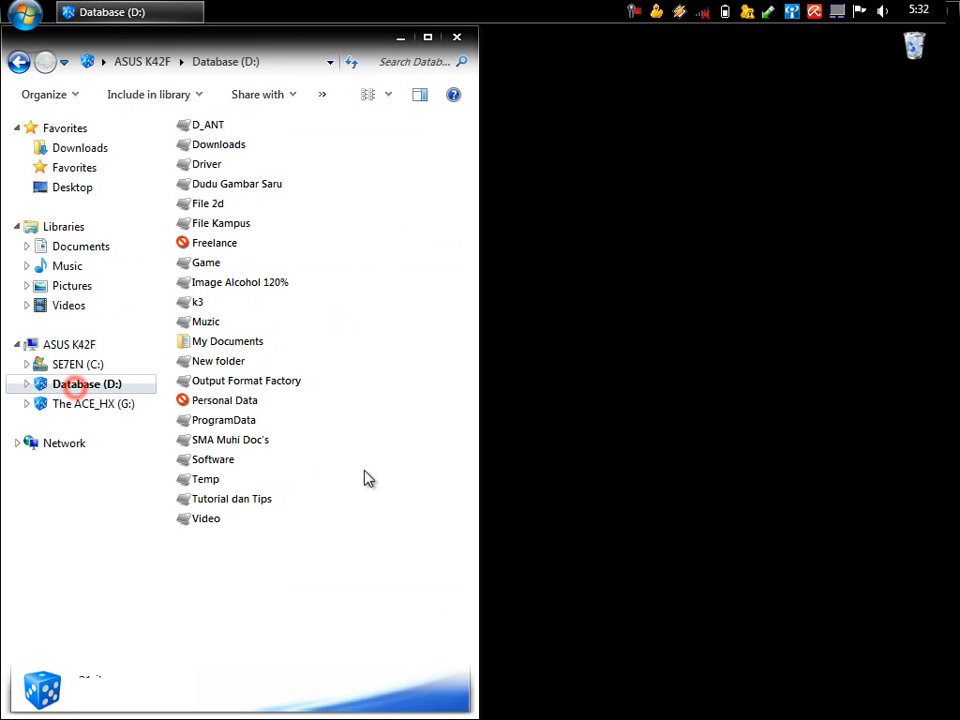
pyautogui.doubleClick(217, 460)
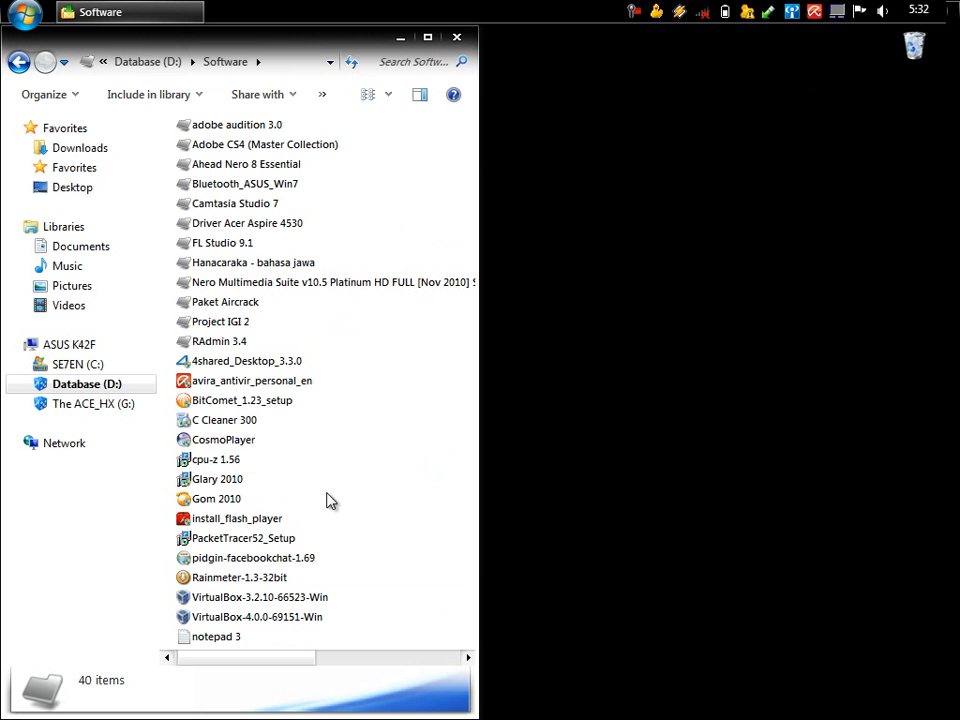
pyautogui.click(298, 617)
# - Run VirtualBox-4.0.0-69151-Win and move past the Welcome page to Custom Setup
pyautogui.doubleClick(298, 617)
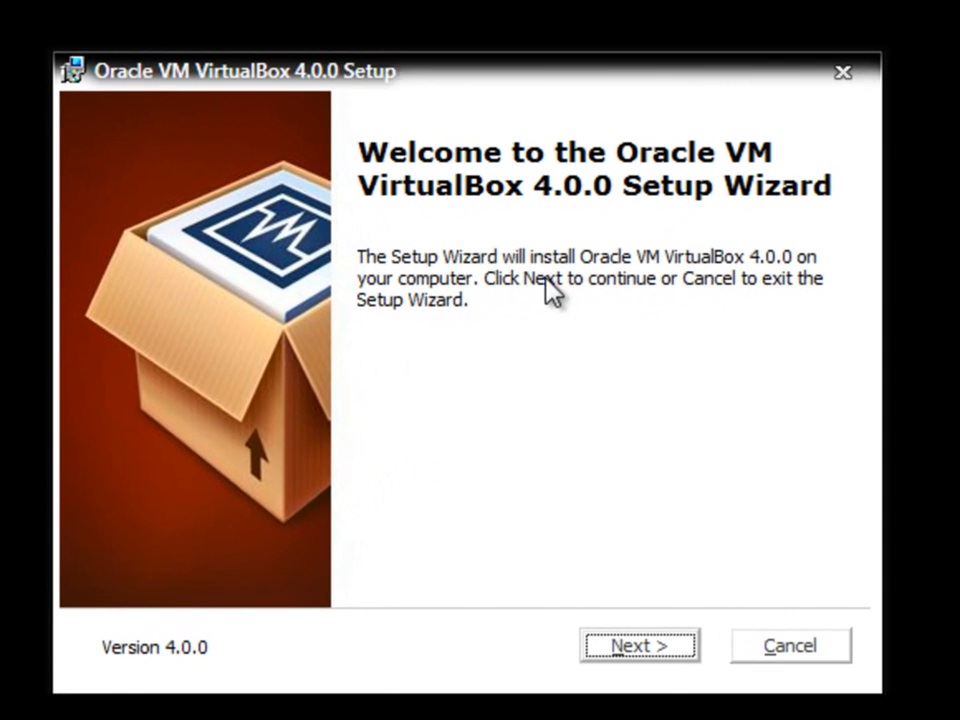
pyautogui.click(532, 303)
pyautogui.click(658, 647)
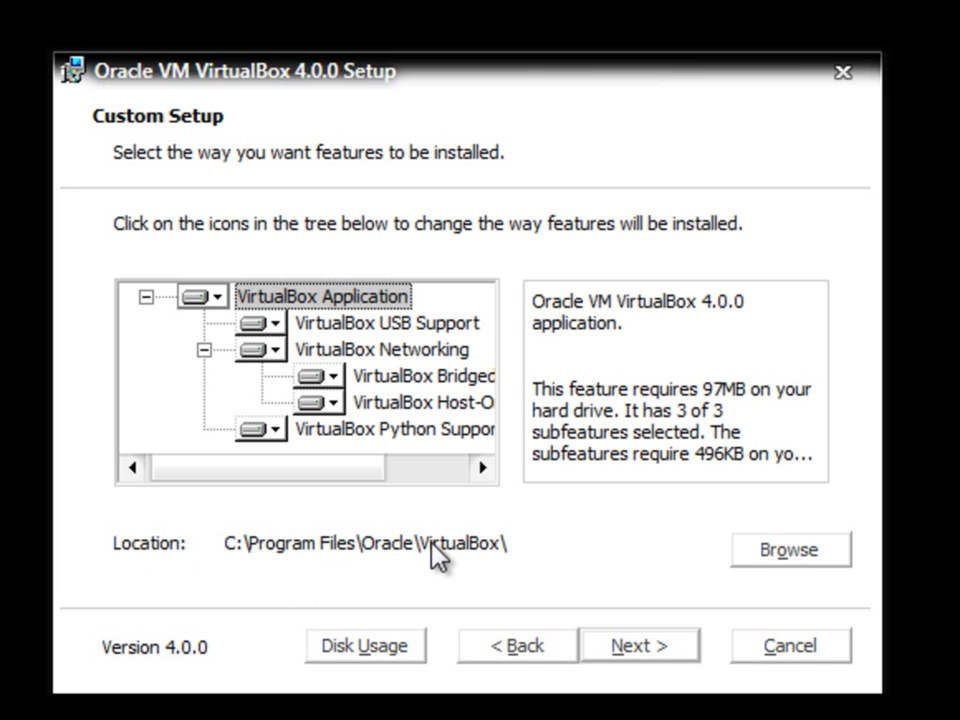
# - Keep the default features, and disable both the desktop and Quick Launch shortcuts
pyautogui.click(637, 650)
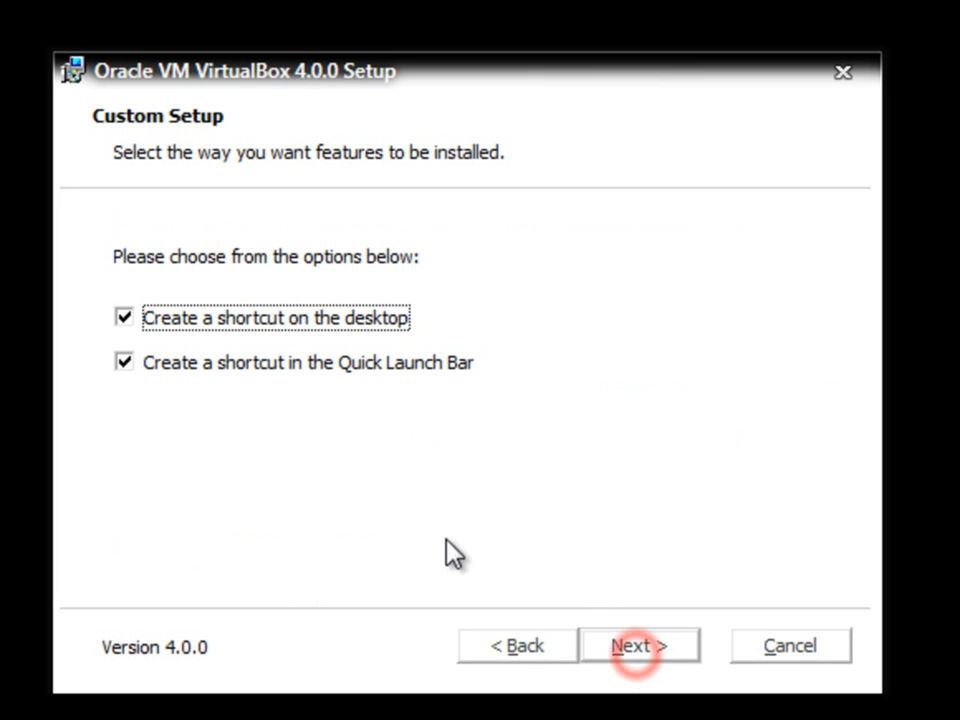
pyautogui.click(221, 320)
pyautogui.click(277, 375)
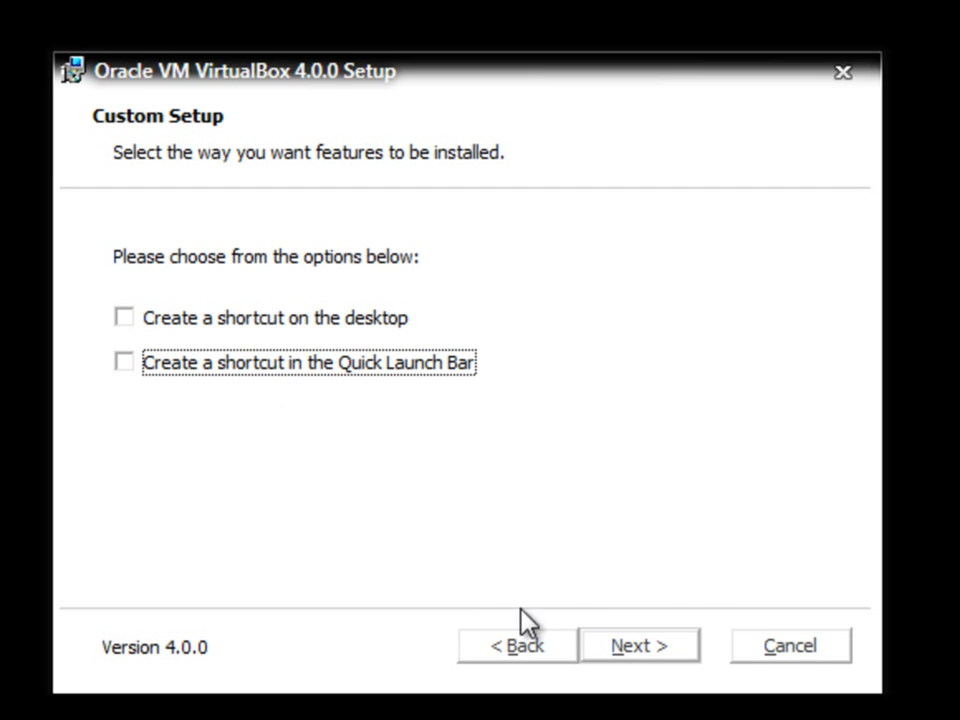
pyautogui.click(688, 645)
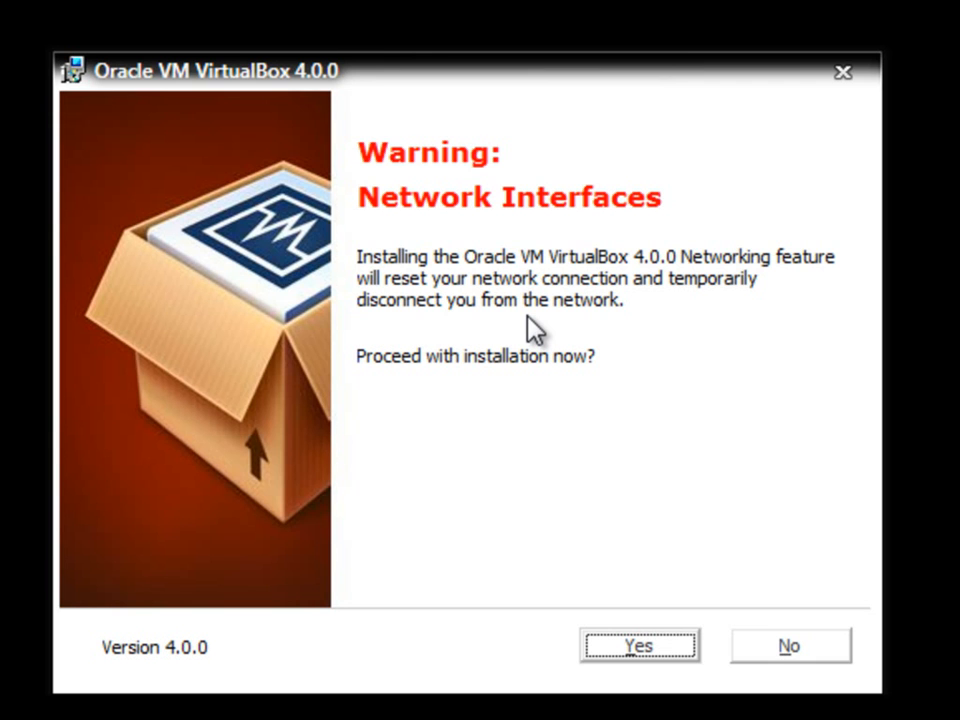
# - Accept the network interfaces reset warning and install VirtualBox through to completion
pyautogui.click(652, 644)
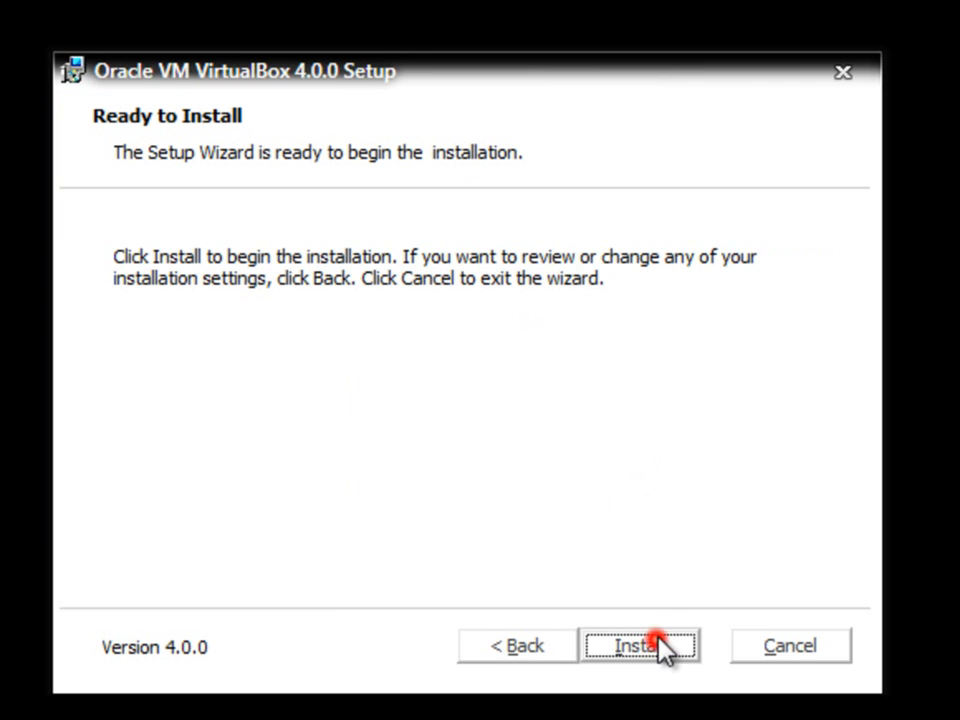
pyautogui.click(575, 424)
pyautogui.click(606, 443)
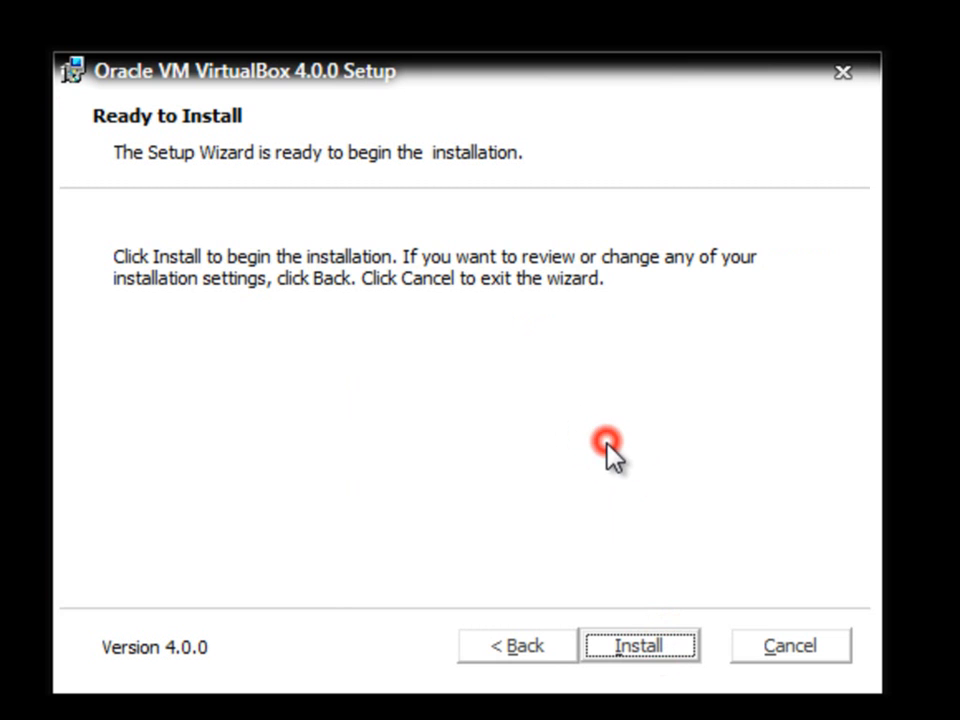
pyautogui.click(653, 657)
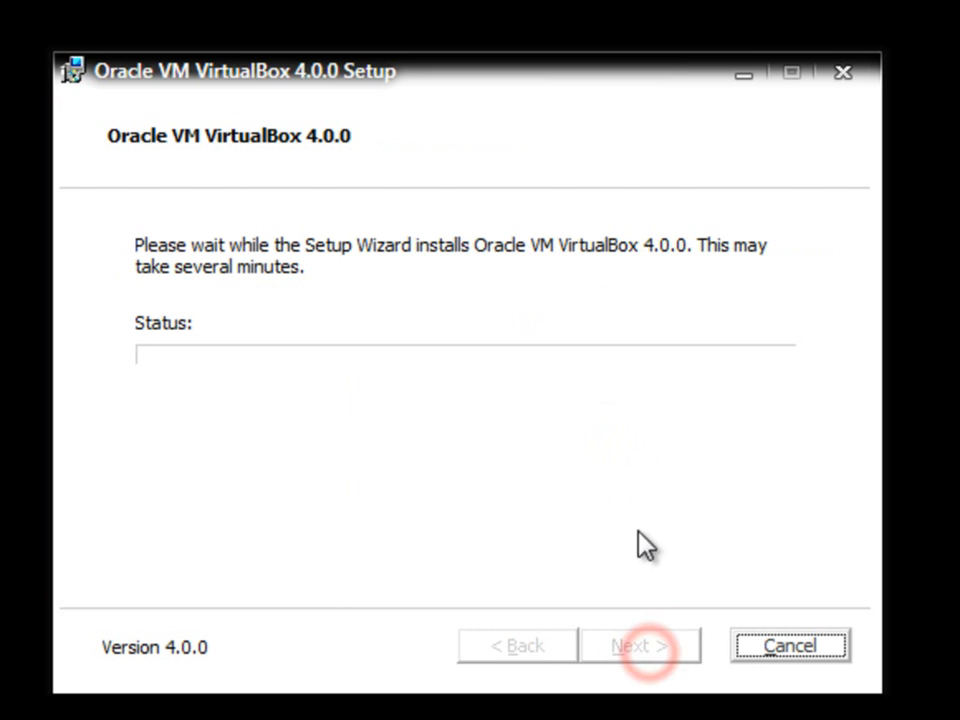
pyautogui.click(631, 470)
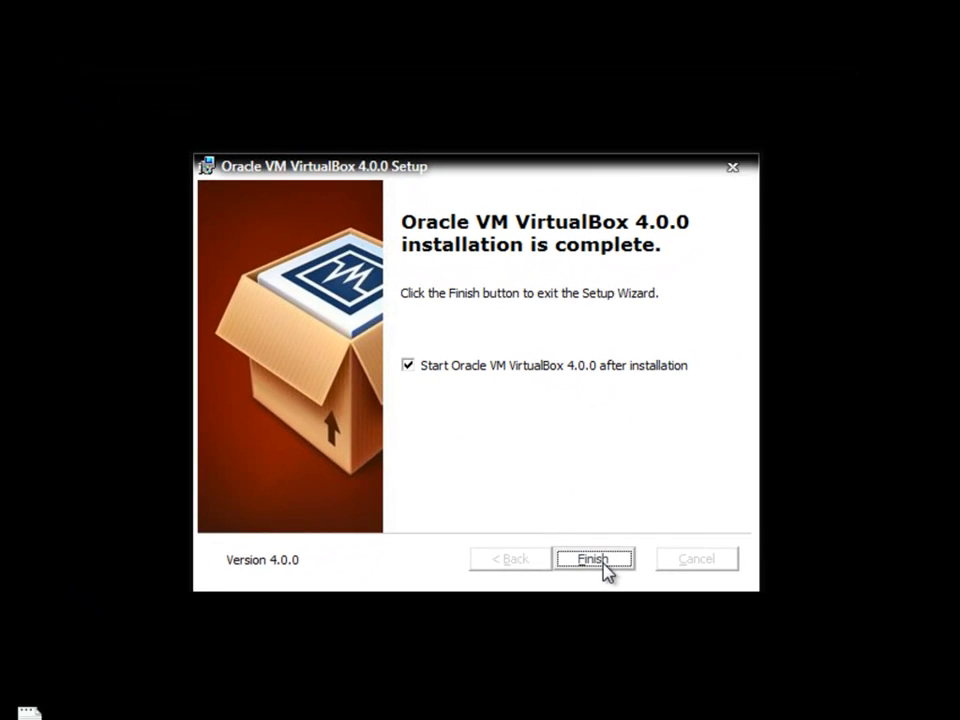
# - Finish the wizard with 'Start Oracle VM VirtualBox 4.0.0 after installation' left checked
pyautogui.click(640, 643)
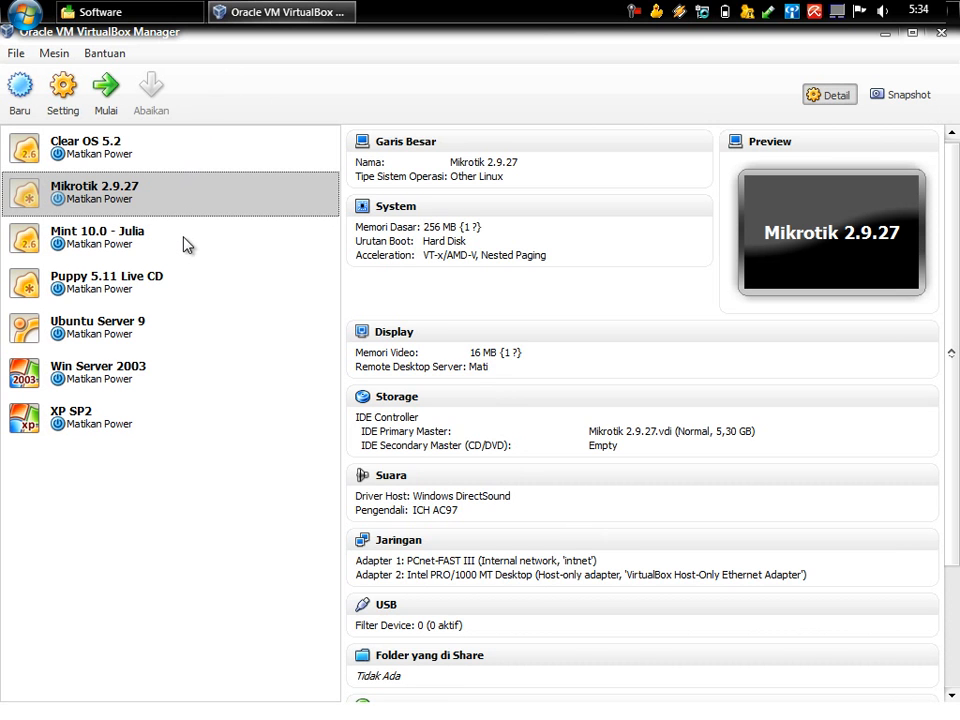
# - View details of Ubuntu Server 9, Clear OS 5.2, Mint 10.0 - Julia, then Win Server 2003
pyautogui.click(170, 322)
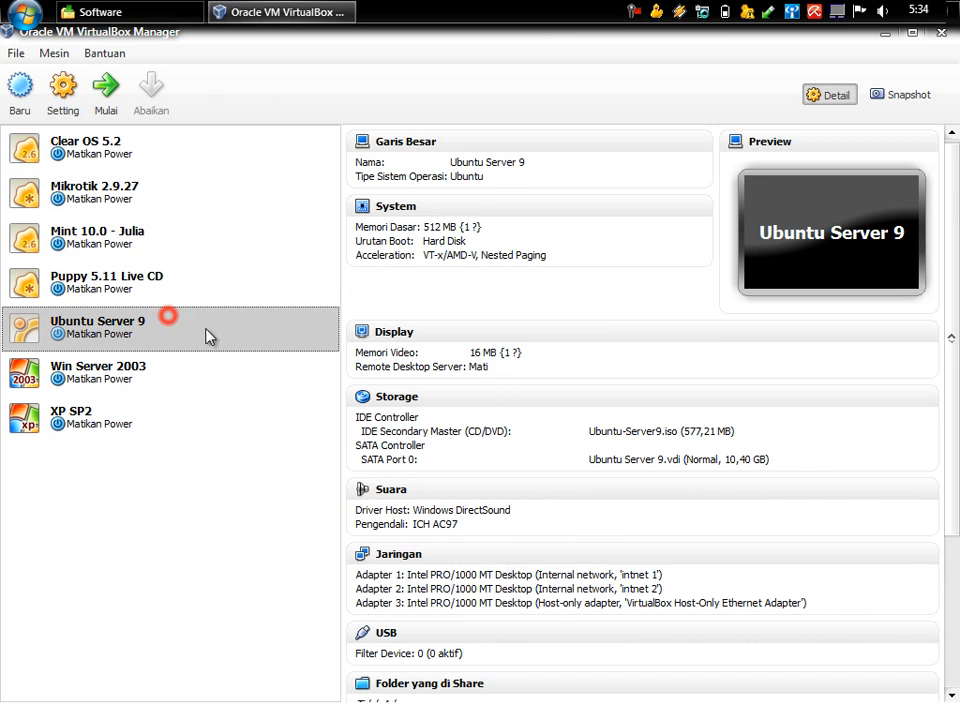
pyautogui.click(153, 169)
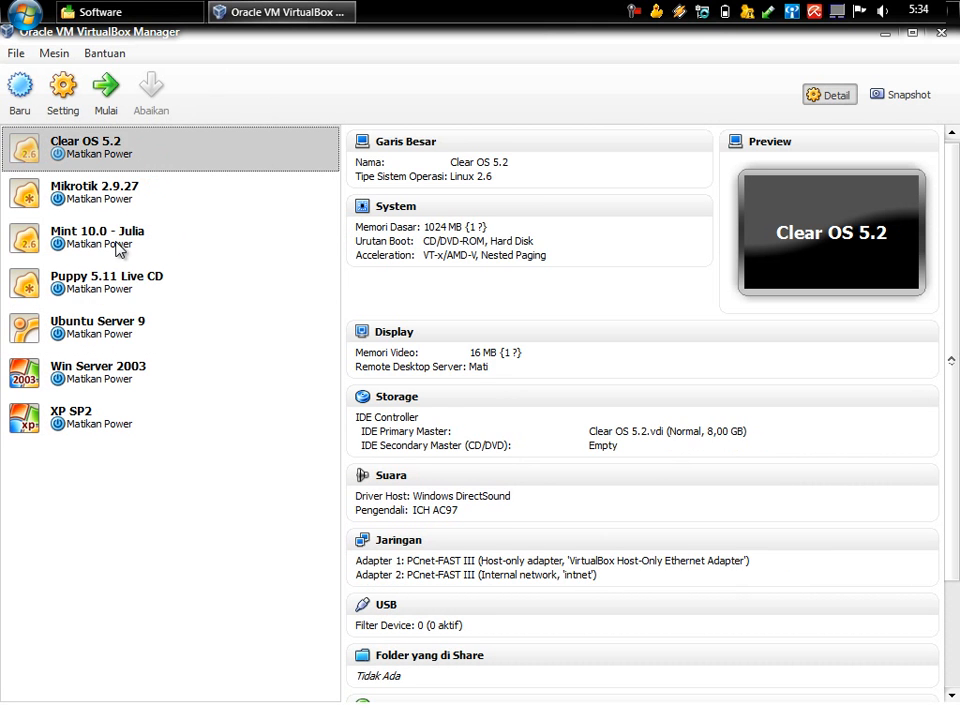
pyautogui.click(120, 247)
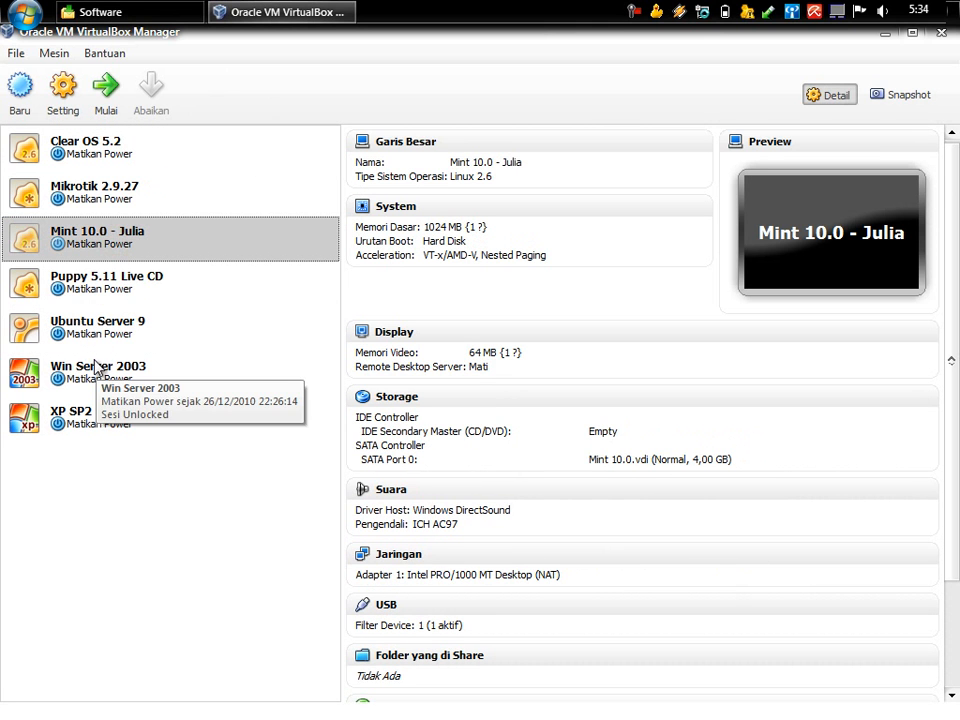
pyautogui.click(125, 367)
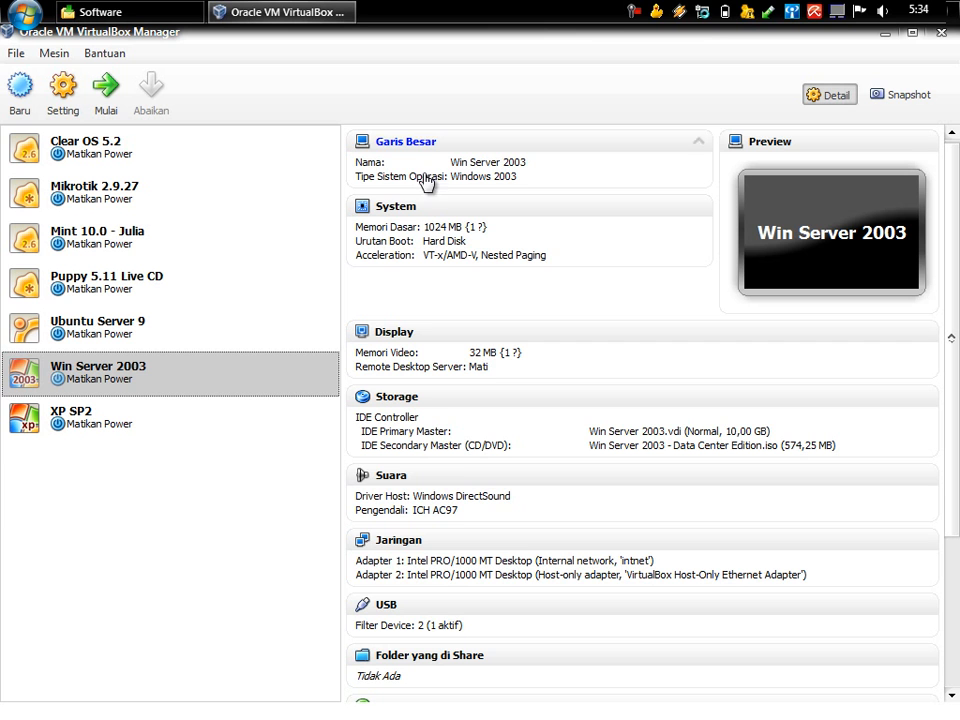
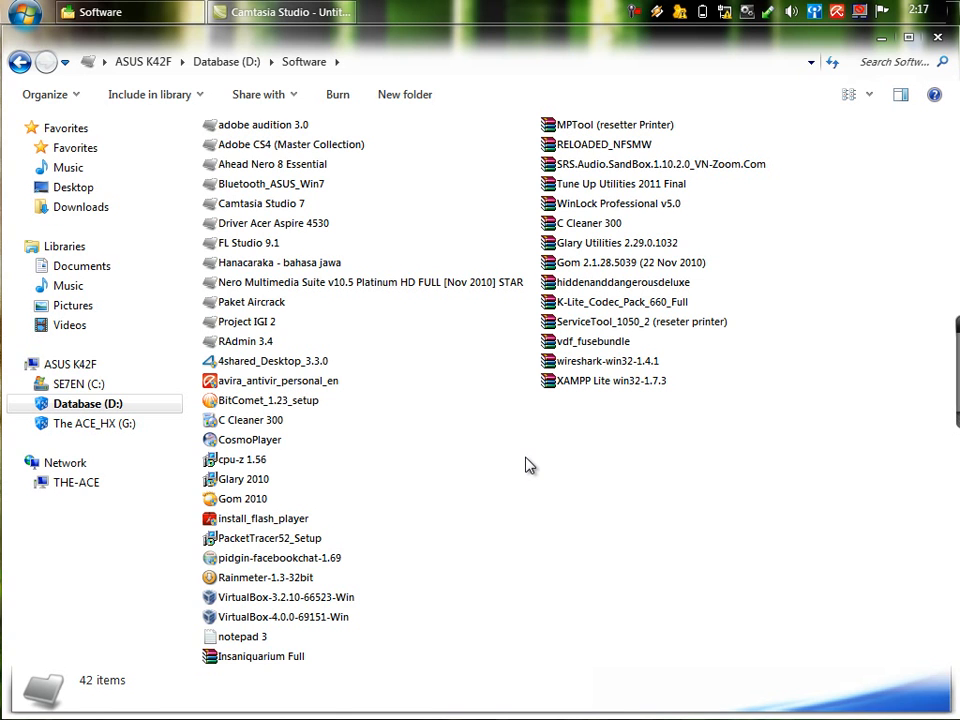
# - Open the XAMPP Lite win32-1.7.3 archive in WinRAR and run xampplite-win32-1.7.3.exe
pyautogui.click(521, 458)
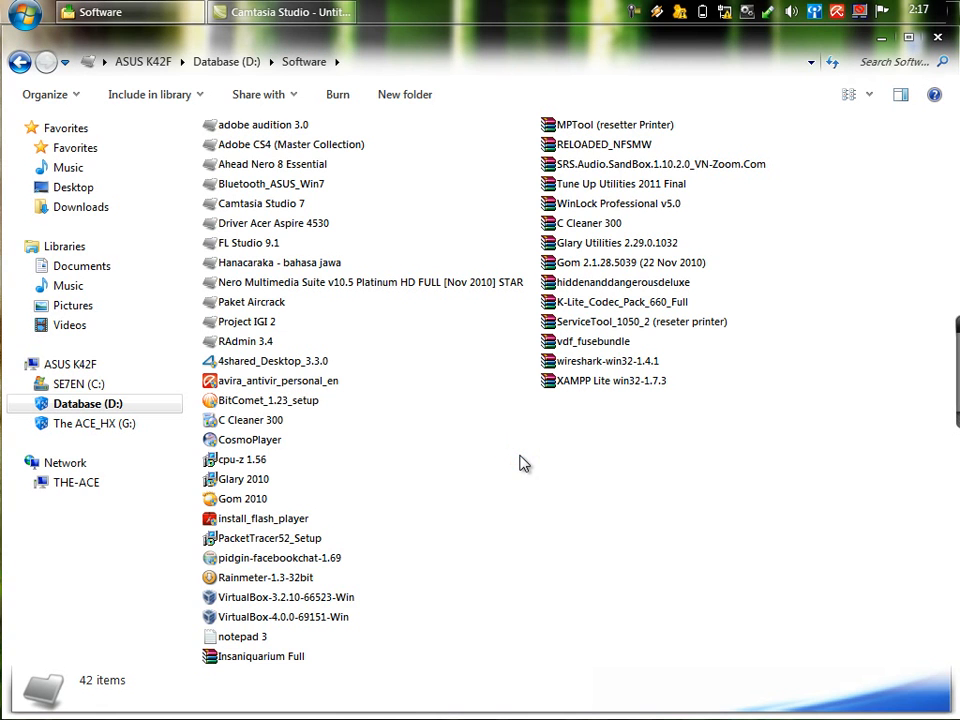
pyautogui.click(582, 394)
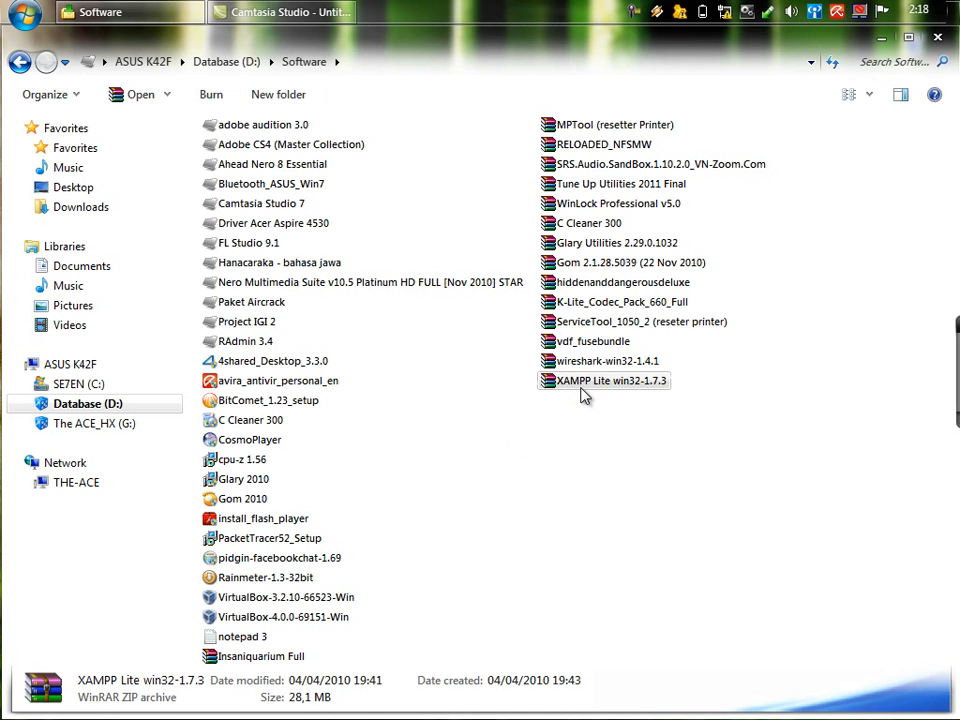
pyautogui.doubleClick(584, 393)
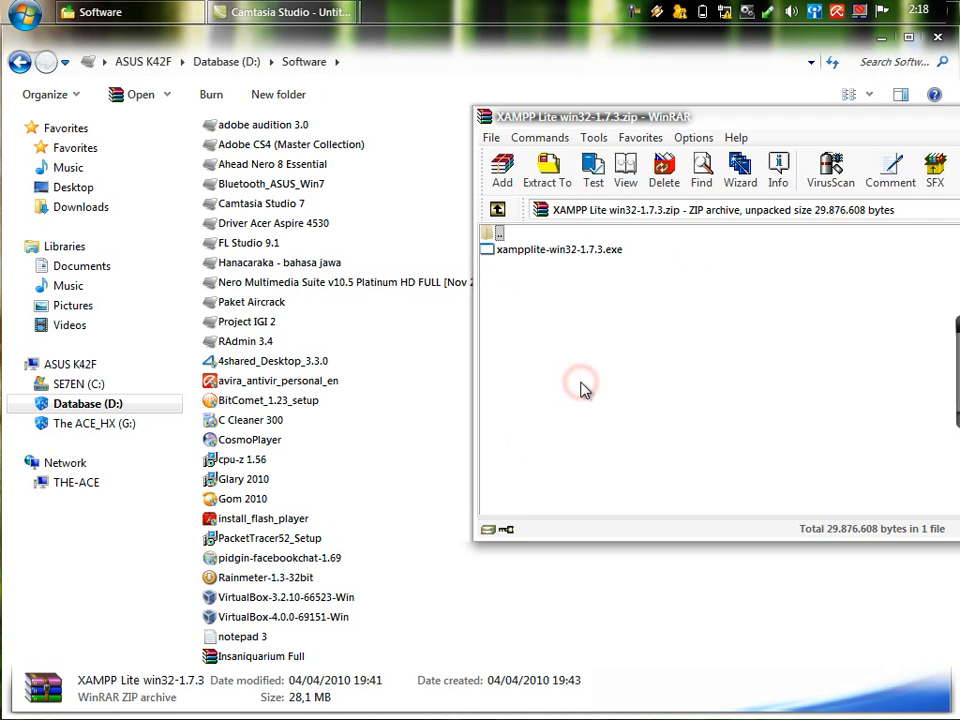
pyautogui.doubleClick(566, 250)
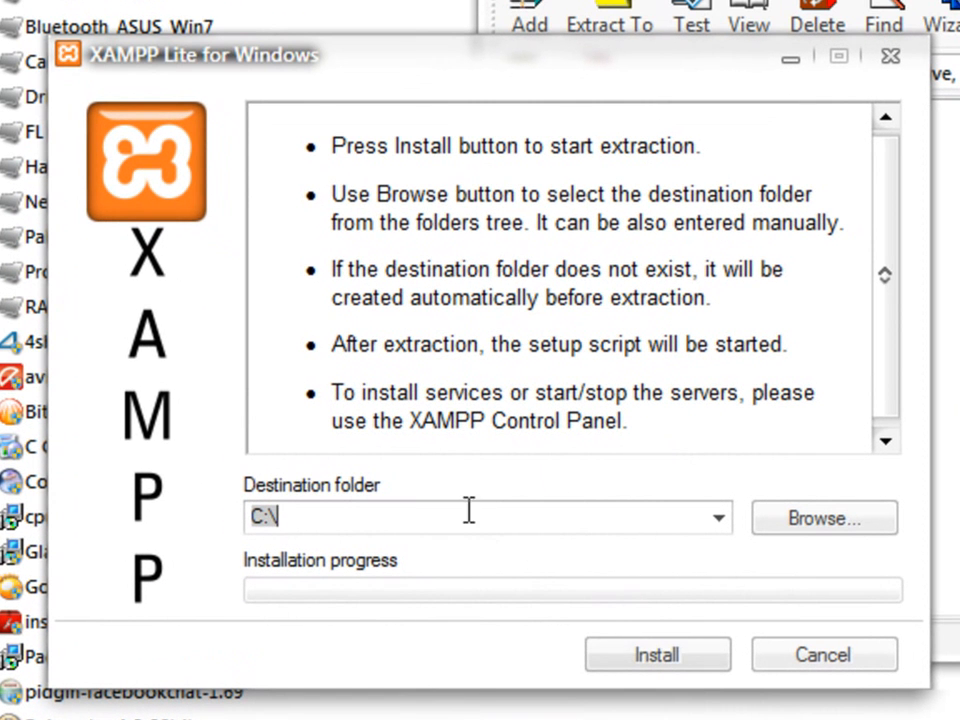
# - Check the destination via Browse, keep C:\ as the folder, and start installing XAMPP Lite
pyautogui.click(345, 512)
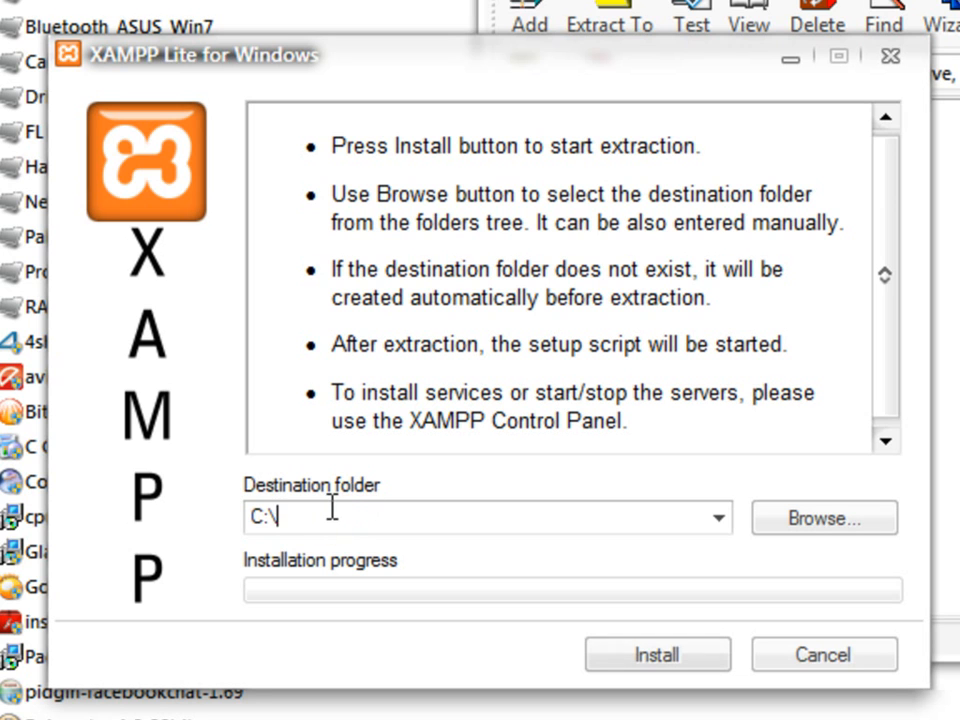
pyautogui.click(257, 478)
pyautogui.click(790, 522)
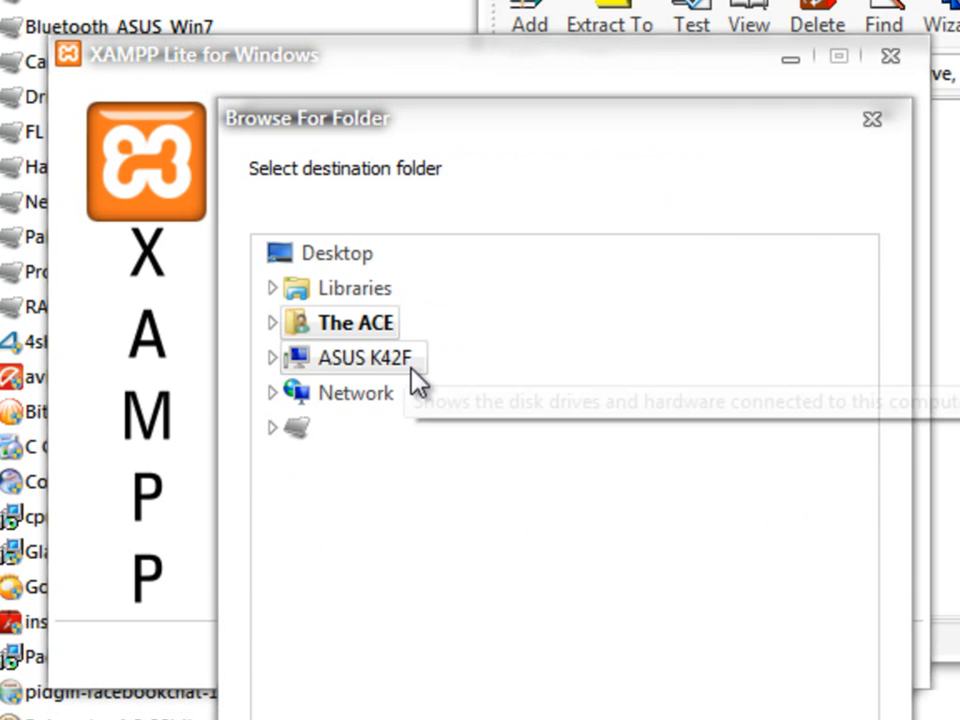
pyautogui.click(274, 356)
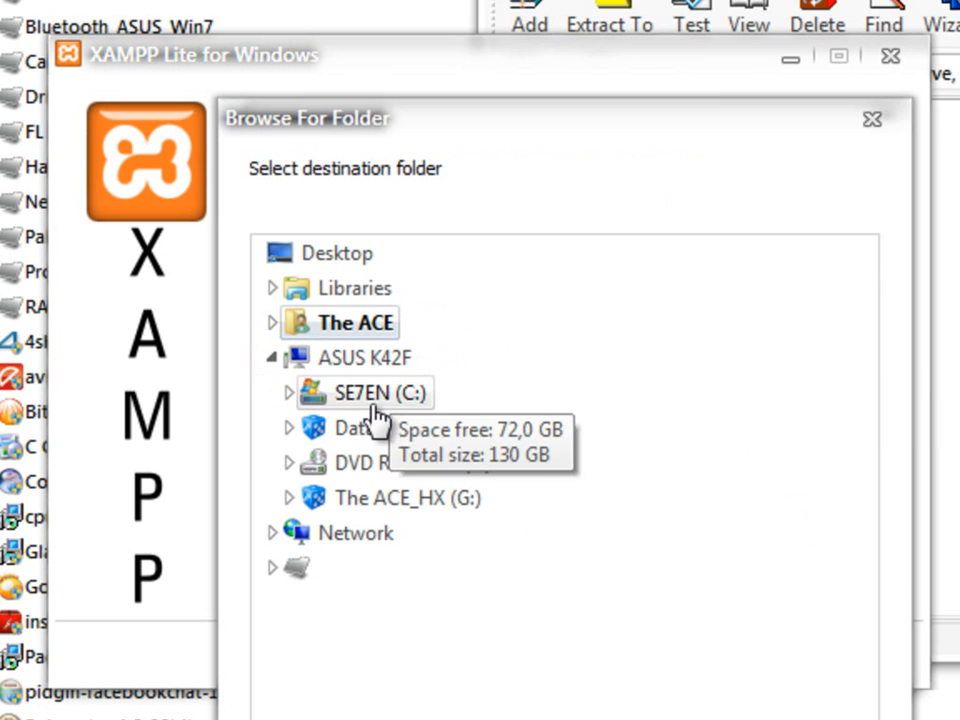
pyautogui.click(790, 719)
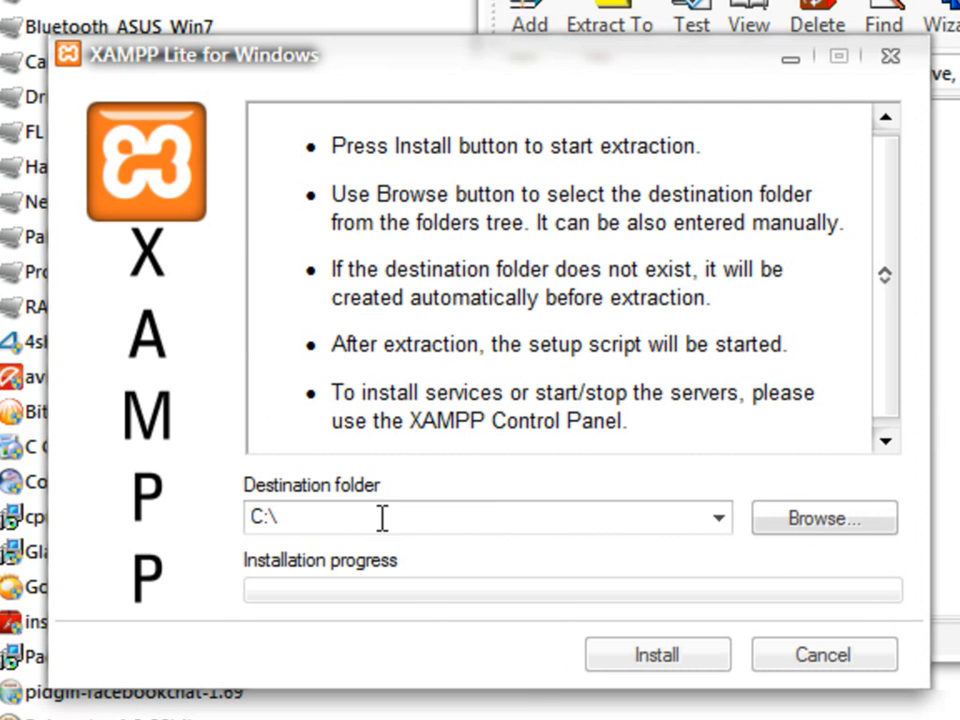
pyautogui.doubleClick(481, 515)
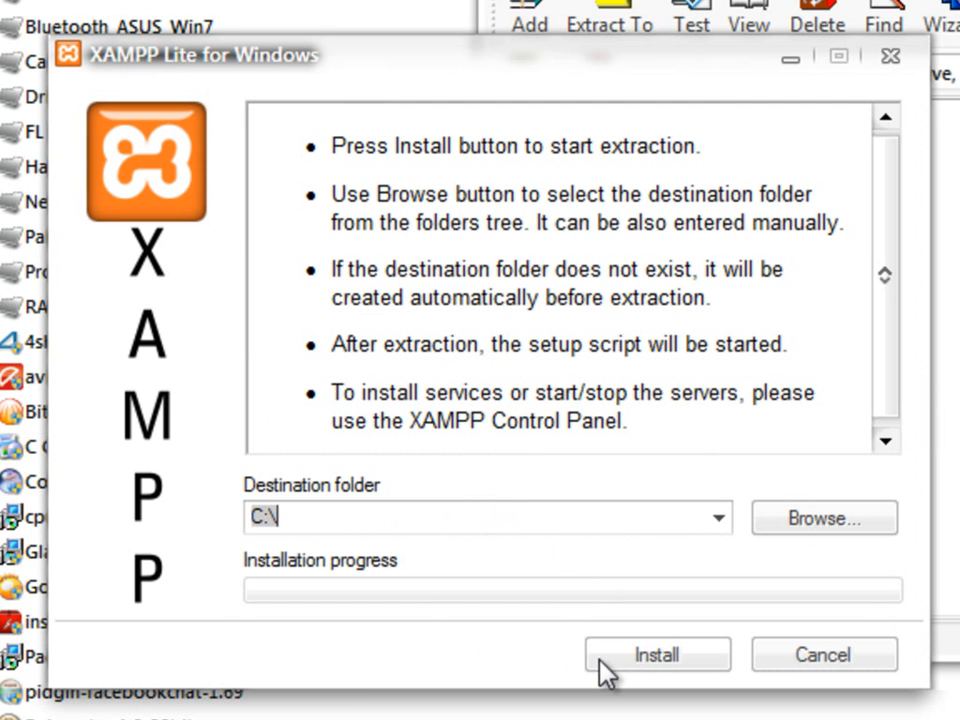
pyautogui.click(651, 655)
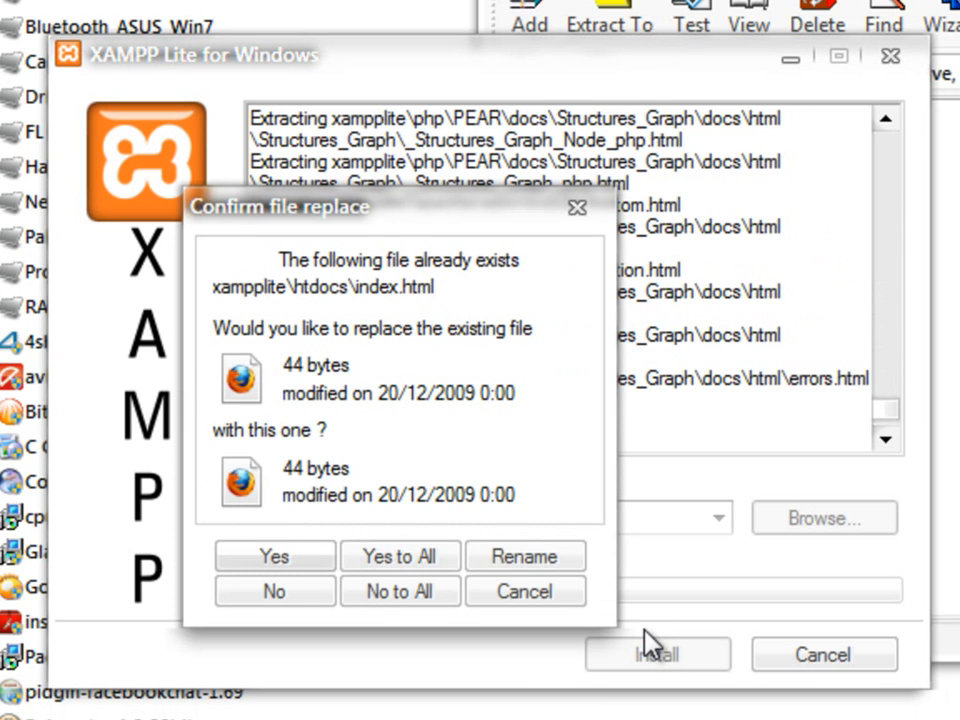
# - Move the Confirm file replace prompt aside and answer Yes to All
pyautogui.moveTo(385, 212); pyautogui.dragTo(524, 170)
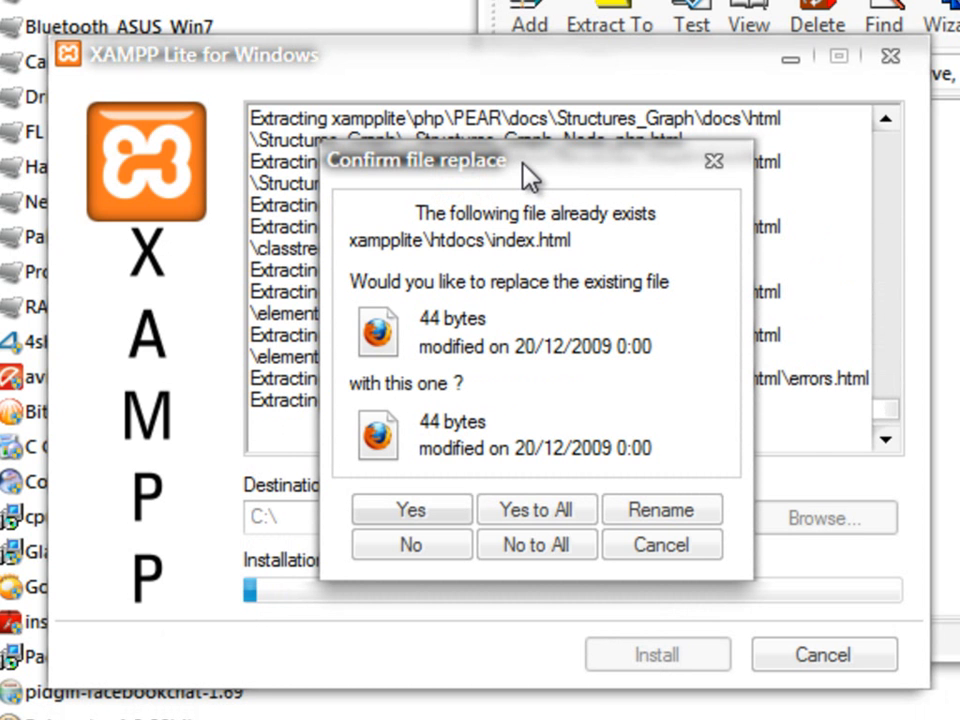
pyautogui.moveTo(527, 176); pyautogui.dragTo(582, 172)
pyautogui.click(598, 470)
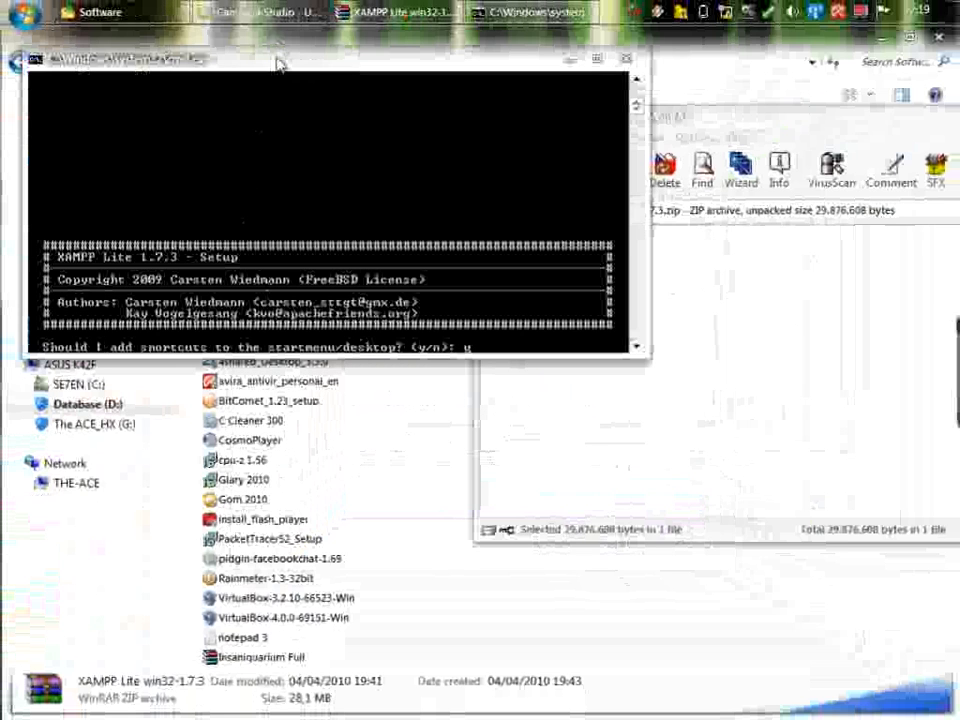
# - Answer y, y, n to the shortcut, path and portable prompts, then continue and exit setup
pyautogui.click(397, 200)
pyautogui.press('Return')
pyautogui.write('y')
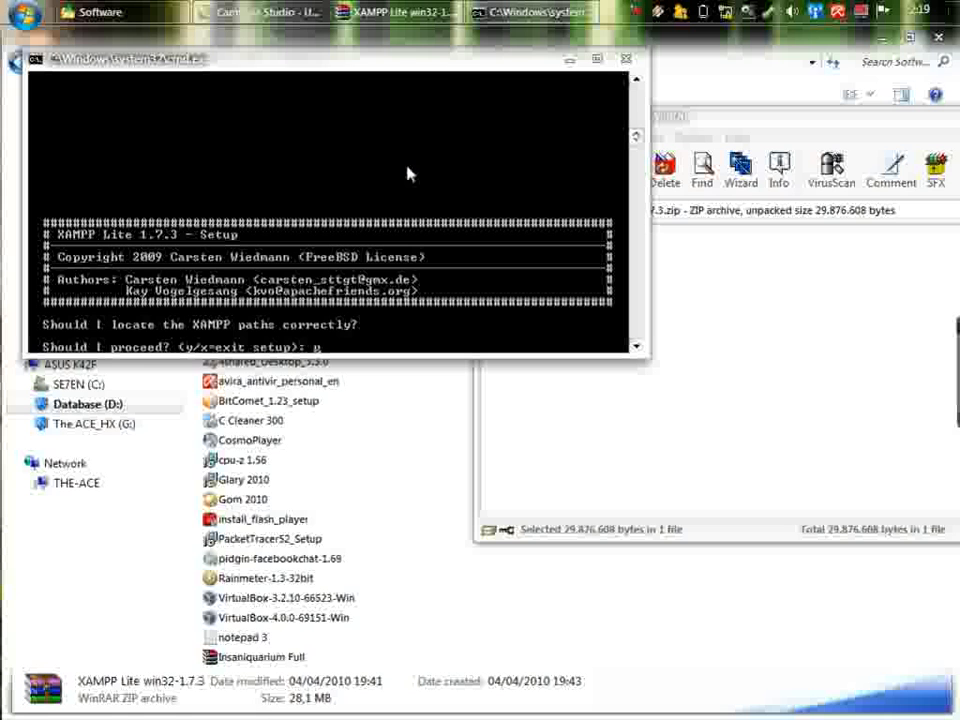
pyautogui.press('Return')
pyautogui.write('n')
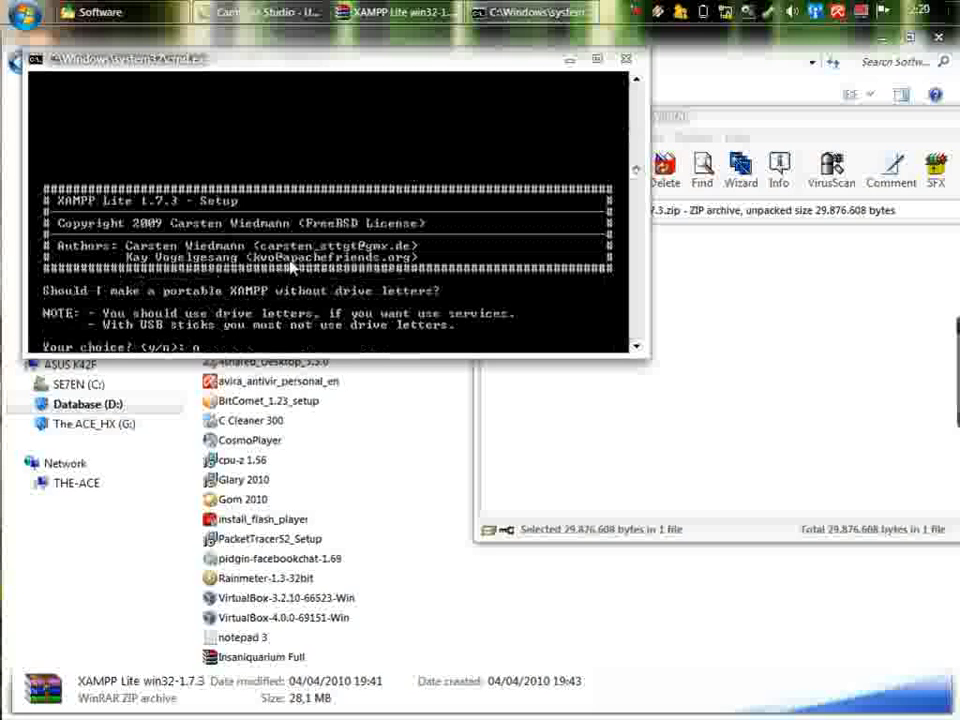
pyautogui.press('Return')
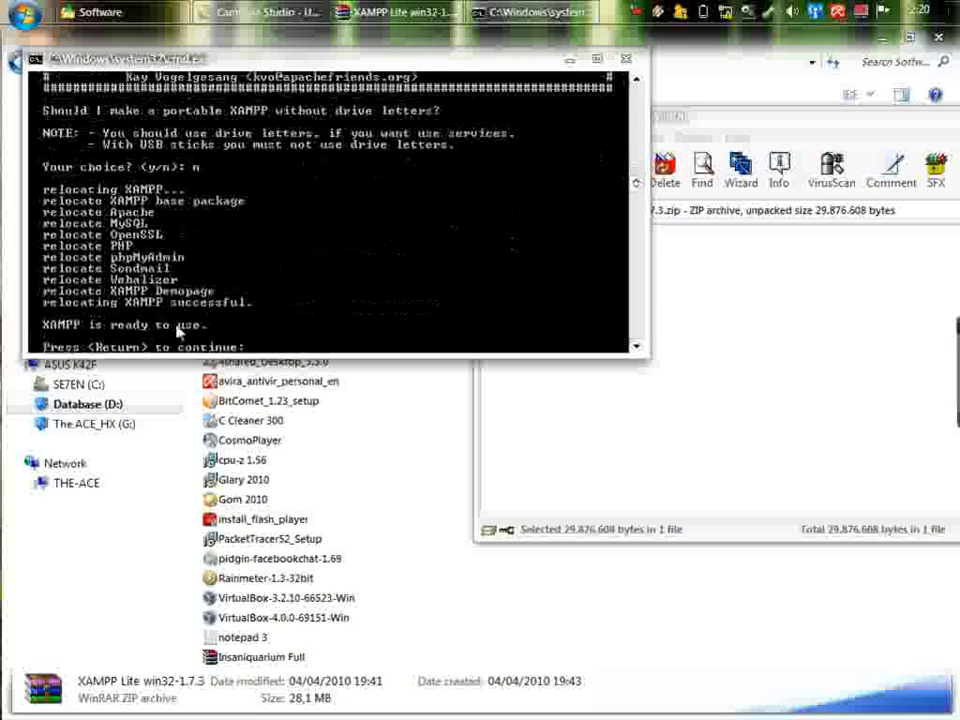
pyautogui.press('Return')
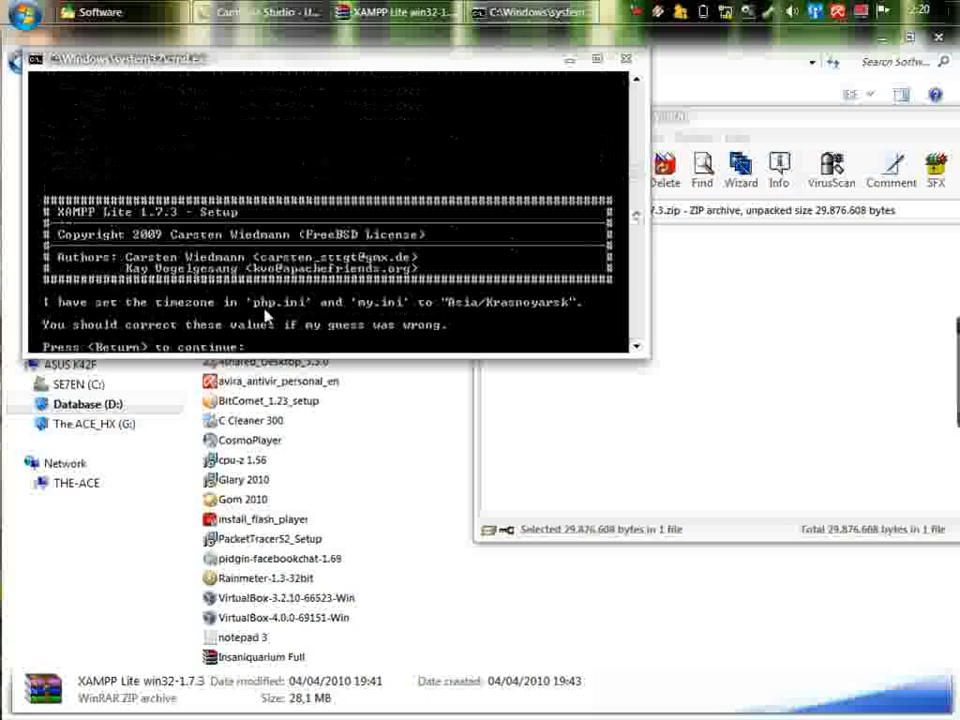
pyautogui.press('Return')
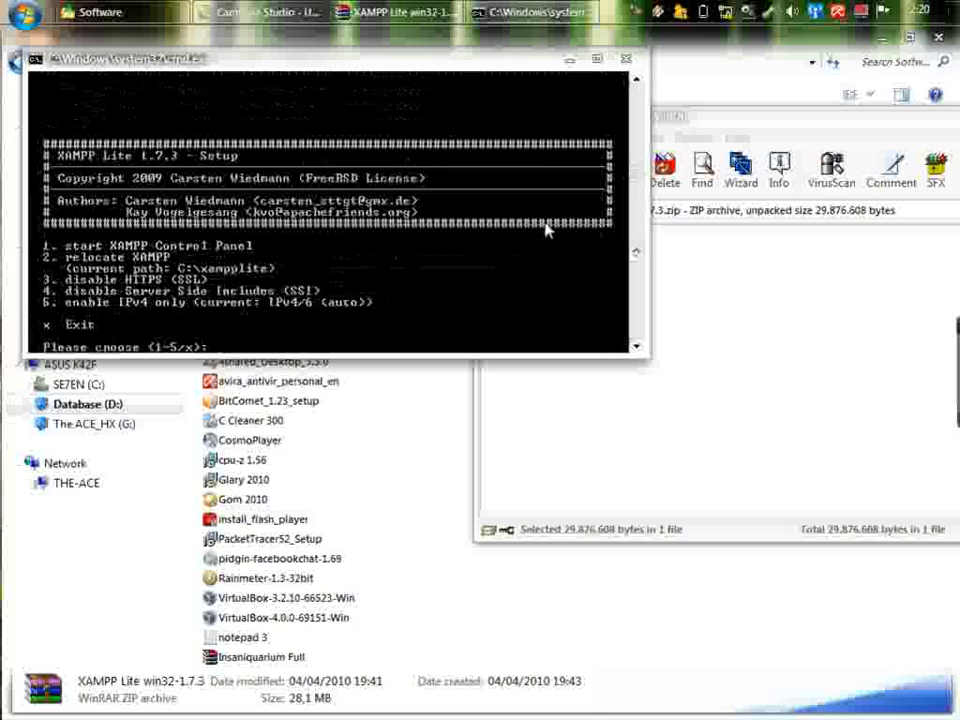
pyautogui.press('Return')
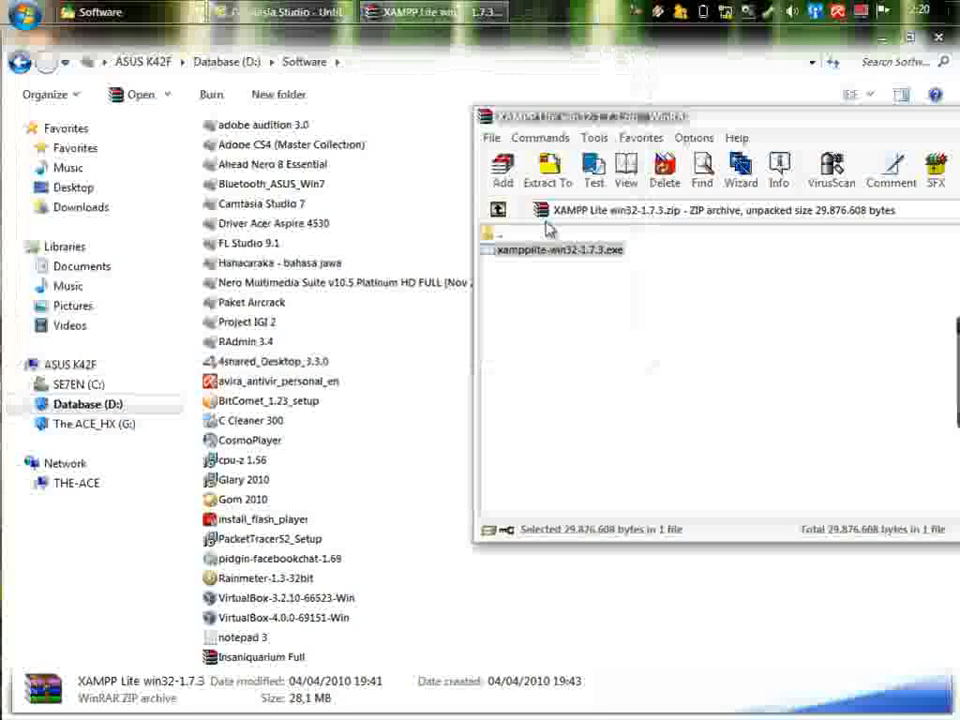
# - Close the WinRAR window, show the desktop and refresh it so new icons appear
pyautogui.doubleClick(487, 116)
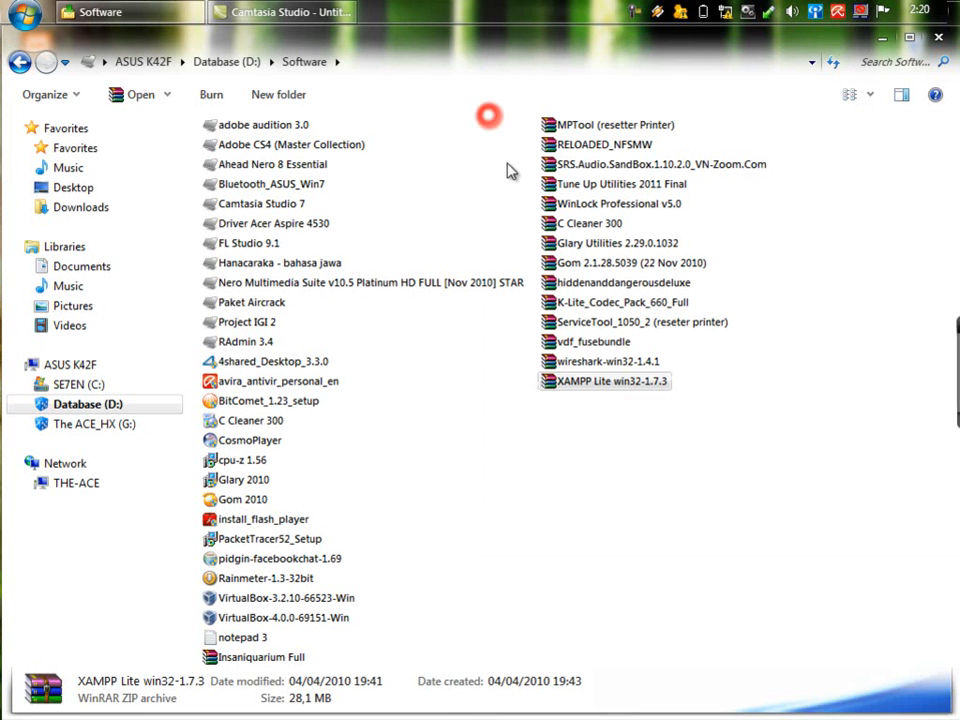
pyautogui.click(476, 186)
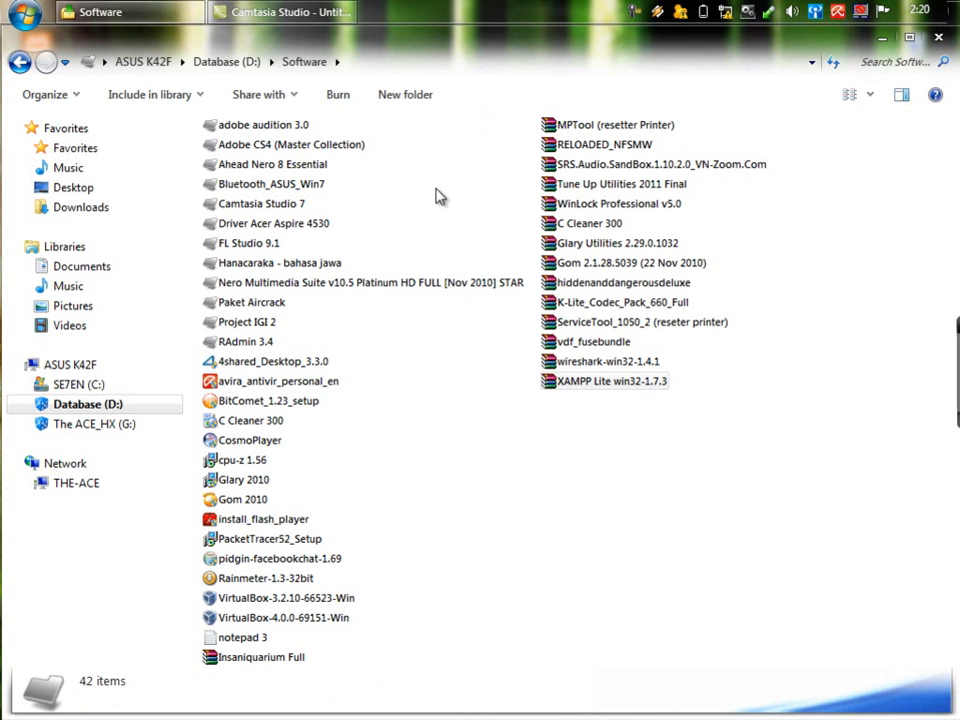
pyautogui.press('super+d')
pyautogui.rightClick(389, 178)
pyautogui.click(441, 231)
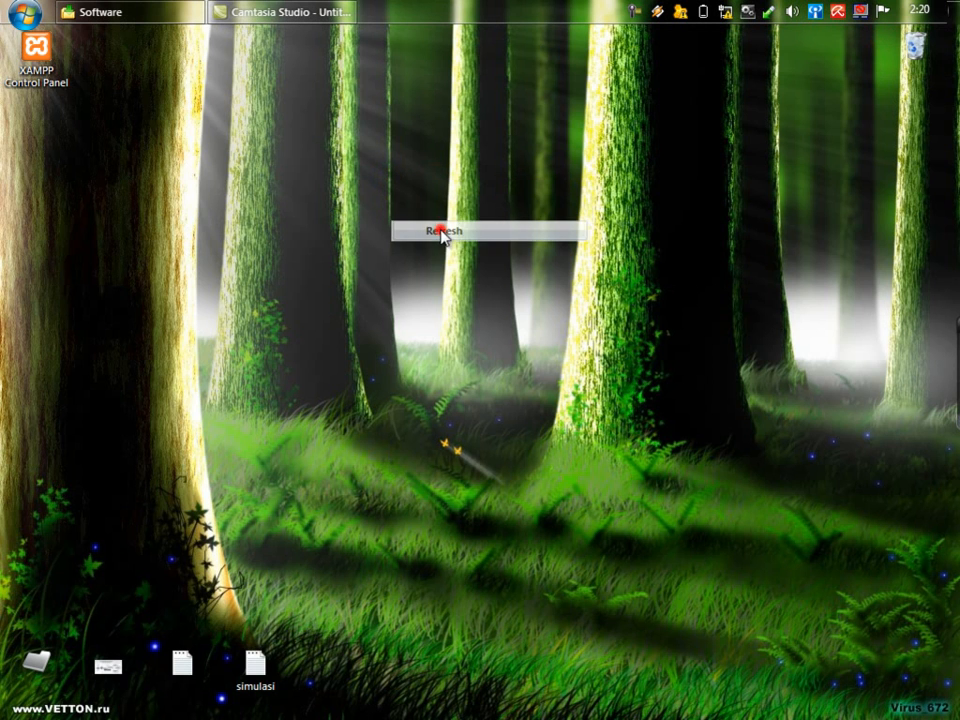
# - Launch XAMPP Control Panel from its desktop icon
pyautogui.doubleClick(37, 50)
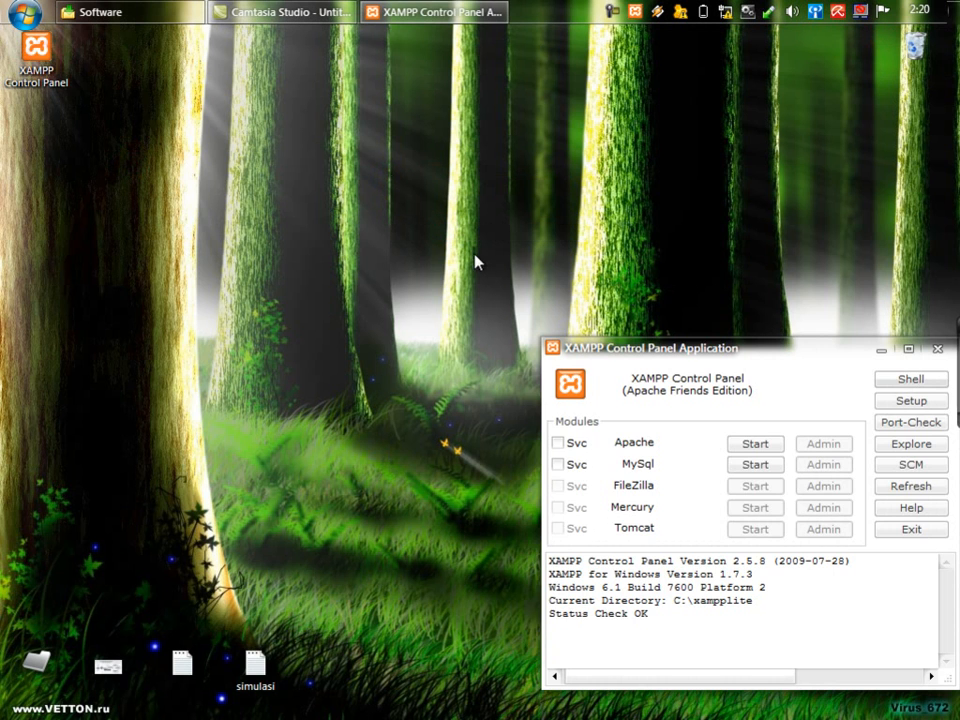
pyautogui.click(620, 440)
pyautogui.click(626, 463)
pyautogui.click(441, 303)
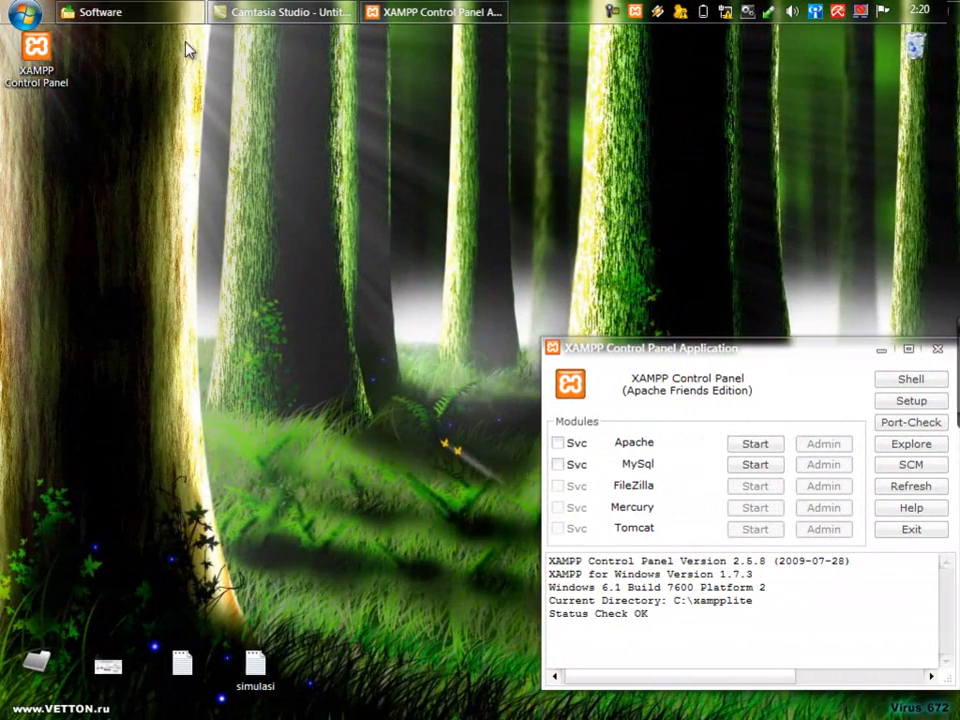
# - Snap the Software window left and open C:\xampplite\htdocs in a second window on the right
pyautogui.click(140, 12)
pyautogui.moveTo(1, 204); pyautogui.dragTo(0, 204)
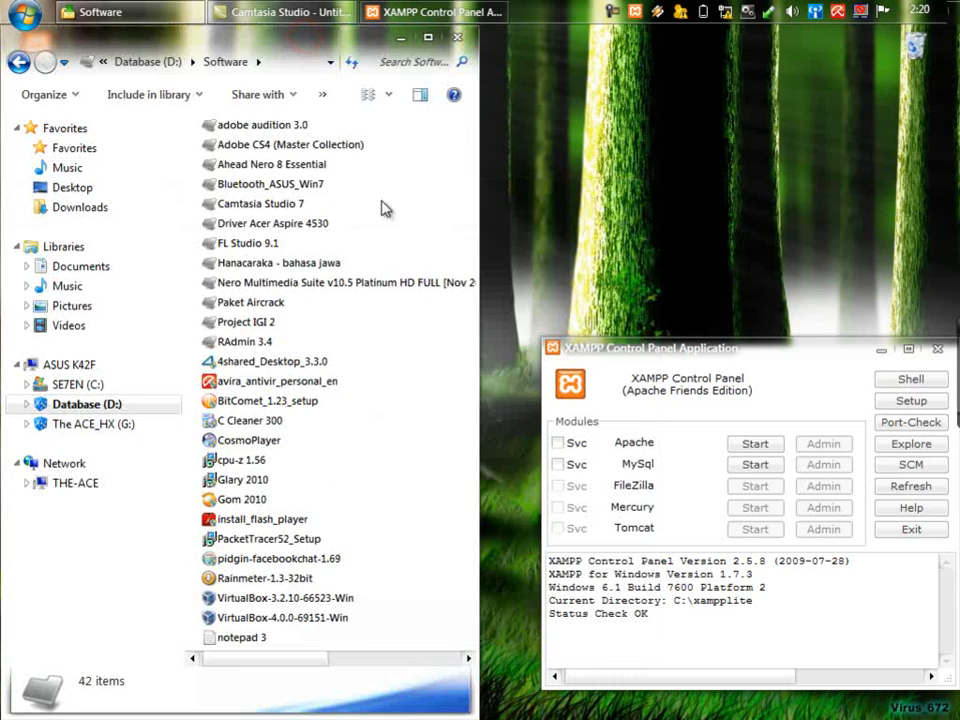
pyautogui.press('super+e')
pyautogui.moveTo(322, 45); pyautogui.dragTo(958, 70)
pyautogui.click(801, 176)
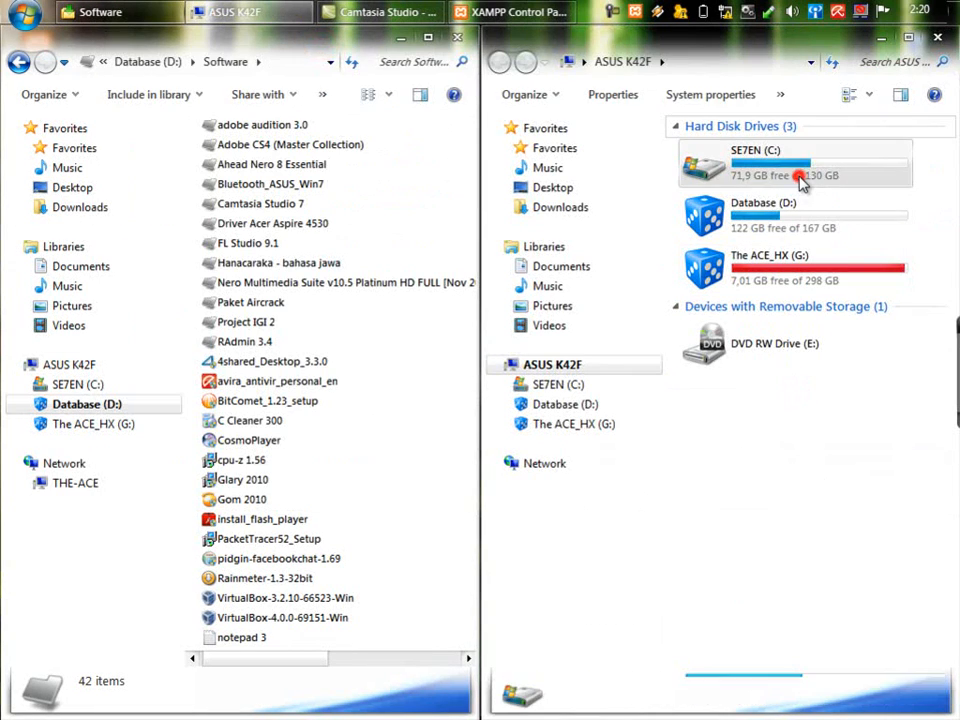
pyautogui.doubleClick(801, 176)
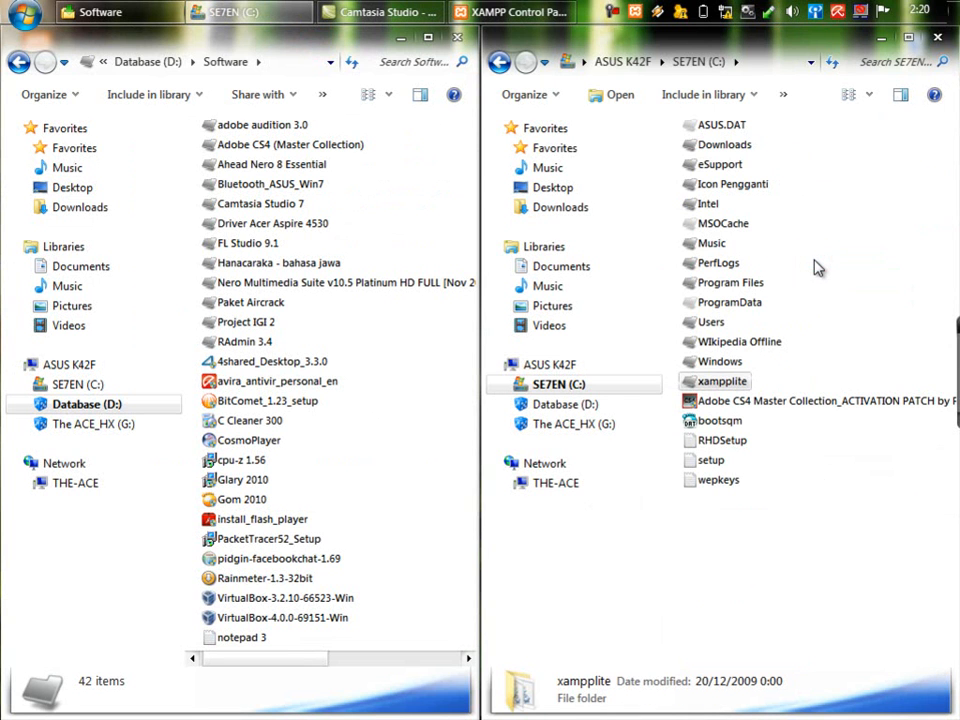
pyautogui.doubleClick(722, 381)
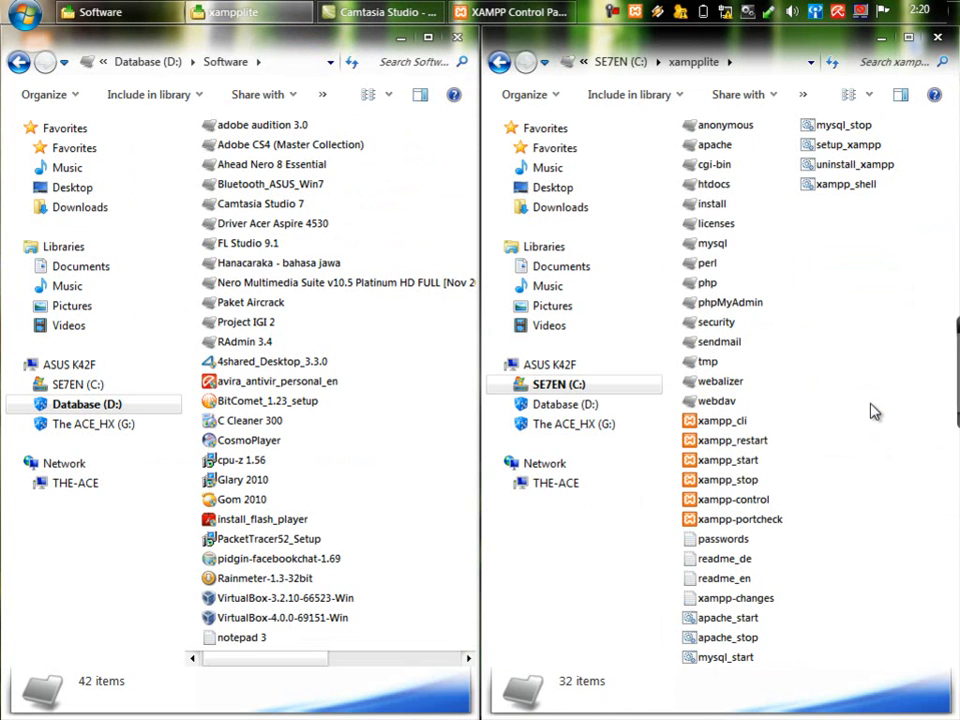
pyautogui.doubleClick(715, 186)
pyautogui.click(853, 332)
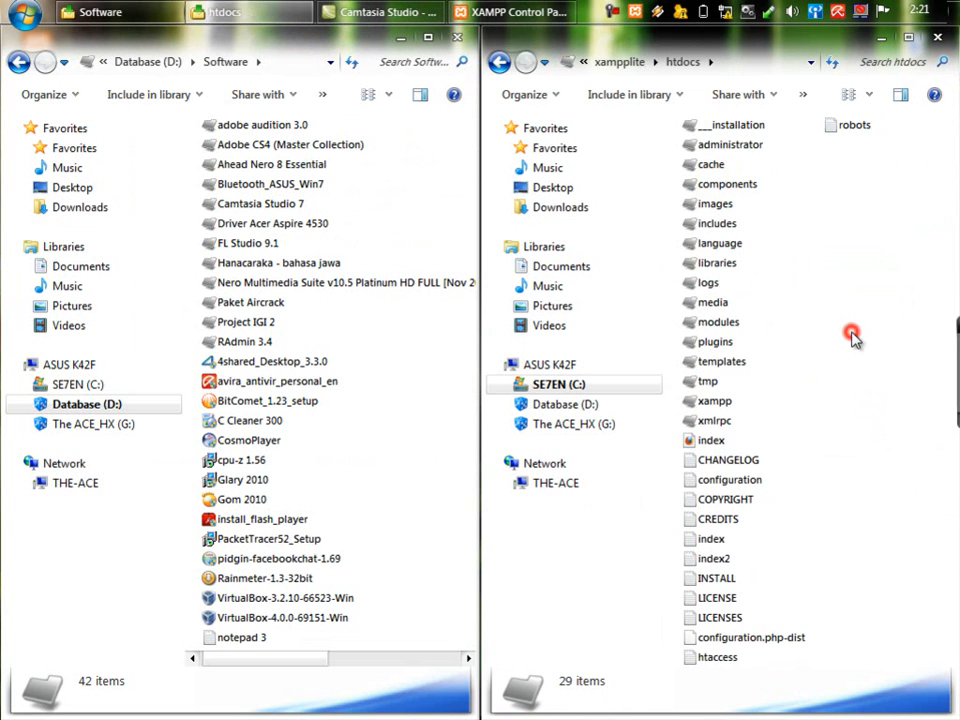
# - In the left window, open the Software folder on The ACE_HX (G:) drive
pyautogui.click(372, 392)
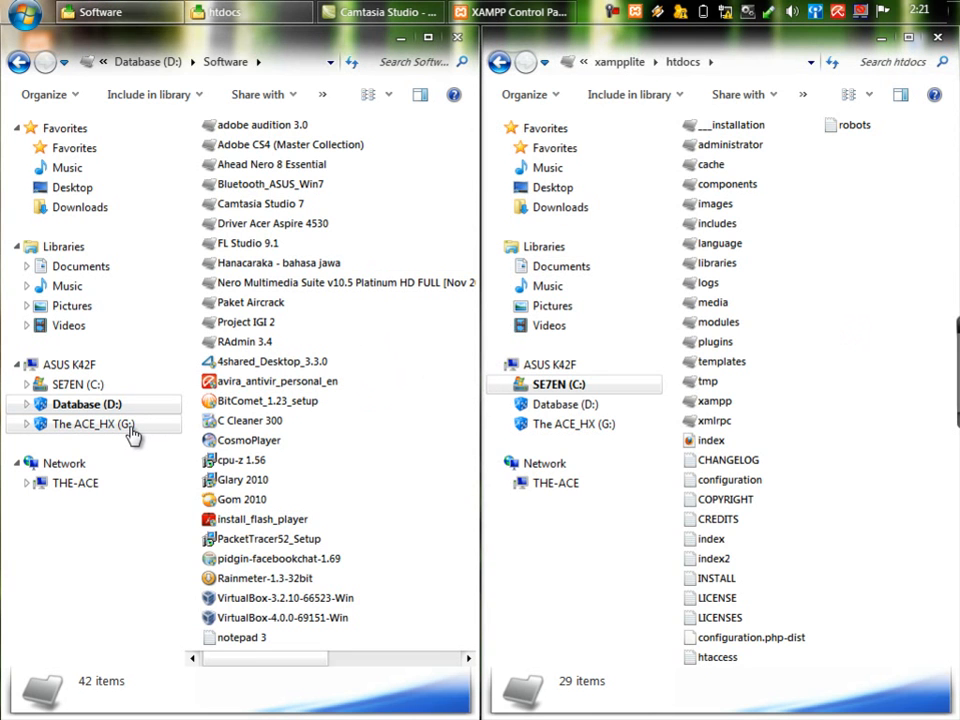
pyautogui.click(88, 424)
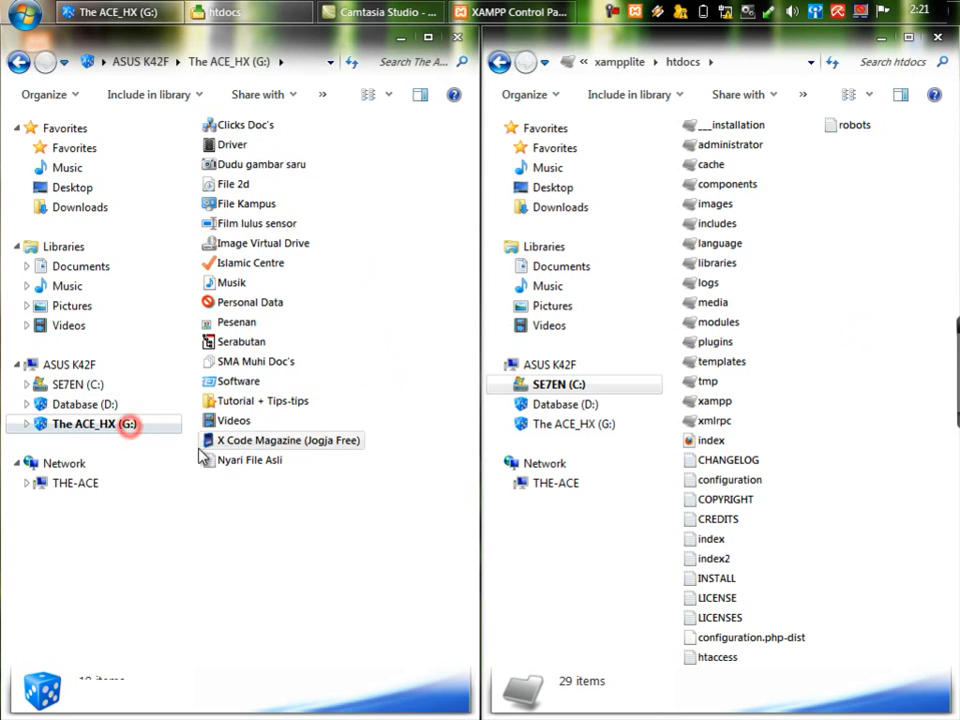
pyautogui.click(26, 424)
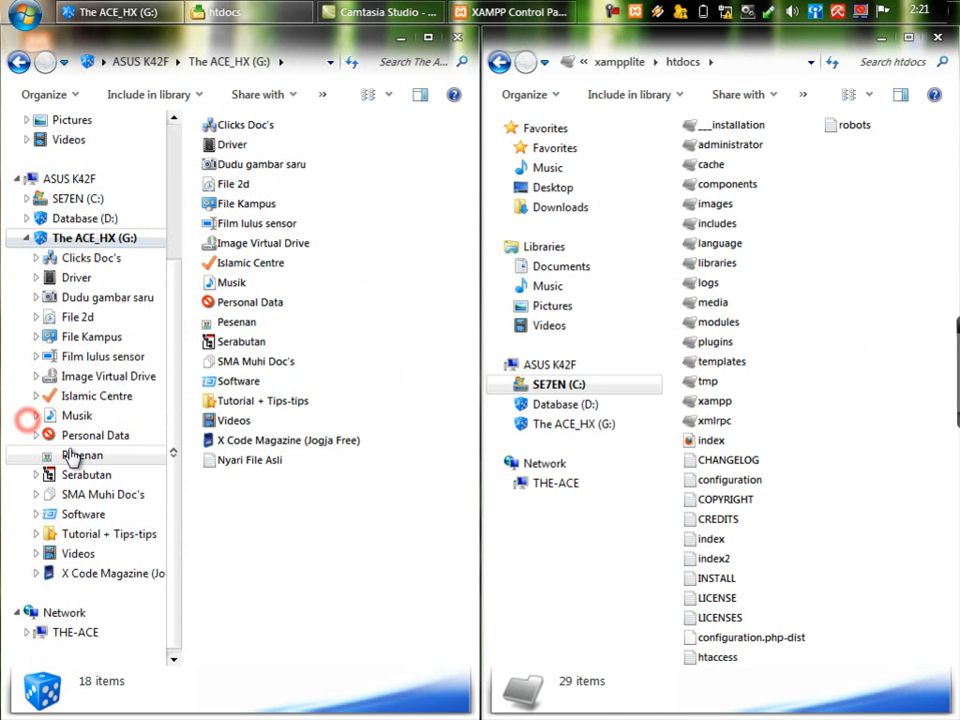
pyautogui.rightClick(92, 514)
pyautogui.click(343, 156)
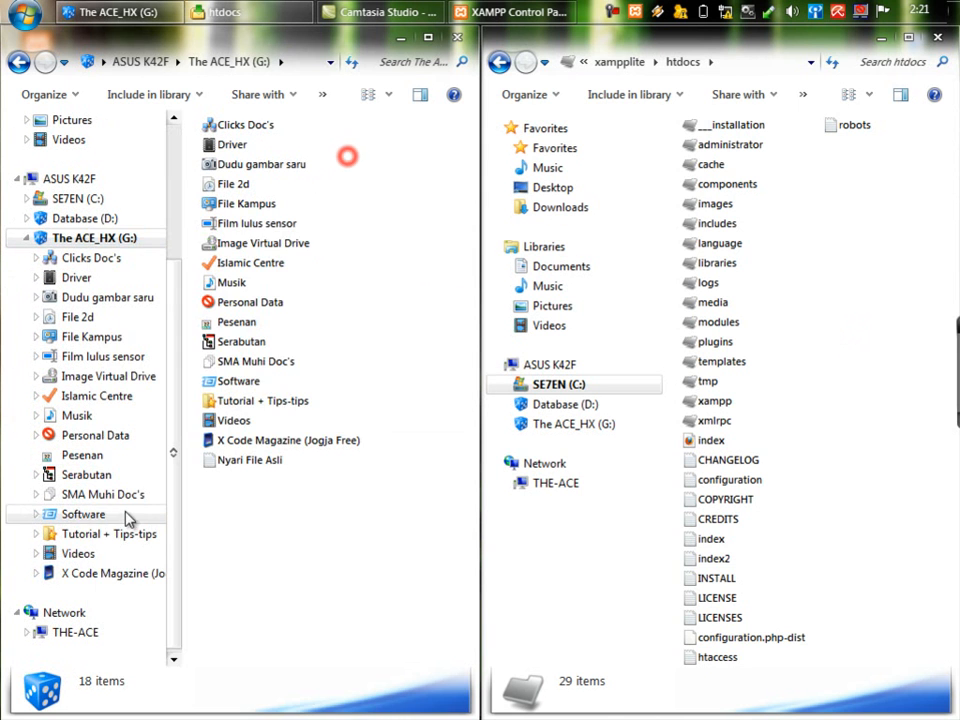
pyautogui.click(229, 381)
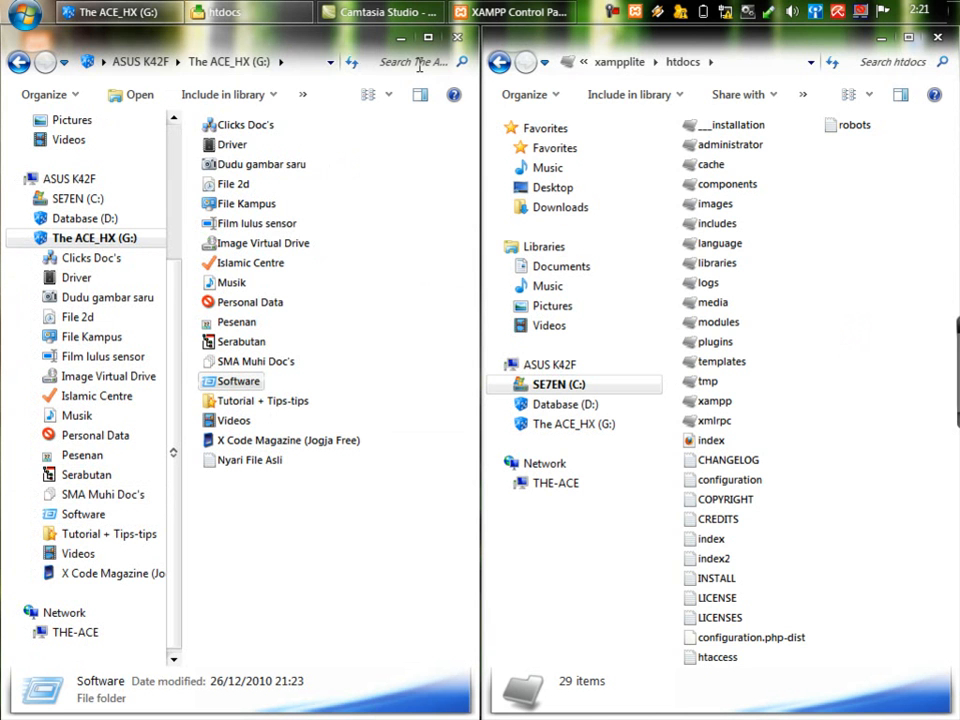
pyautogui.click(417, 62)
pyautogui.click(414, 319)
pyautogui.doubleClick(238, 381)
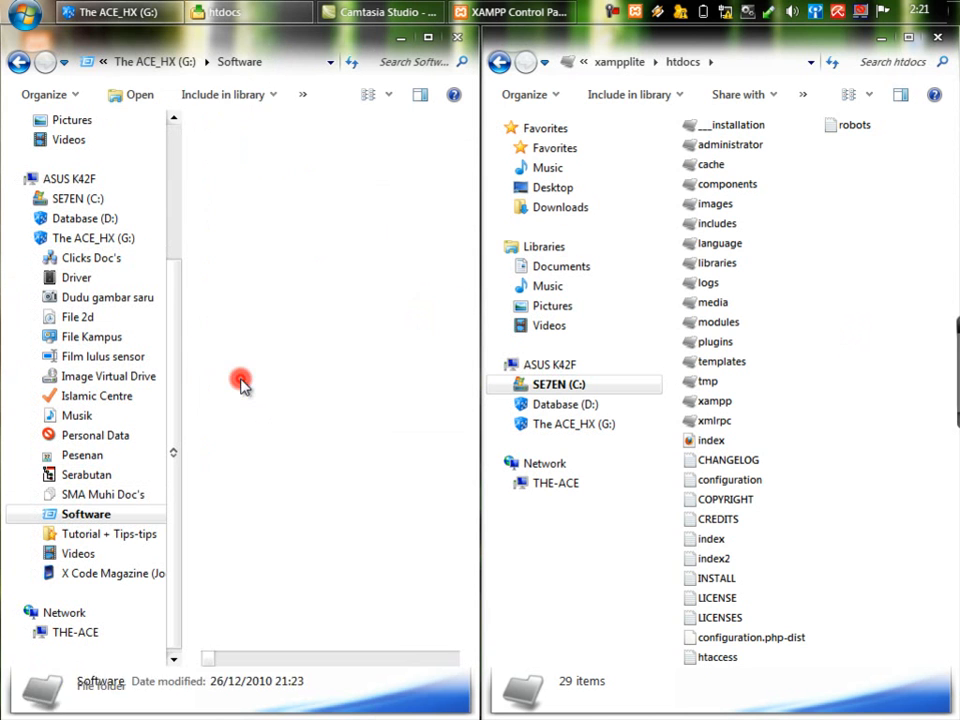
# - Search the Software folder for 'joomla' and open Joomla_1.5.14-Stable-Full_Package
pyautogui.click(436, 62)
pyautogui.write('joomla')
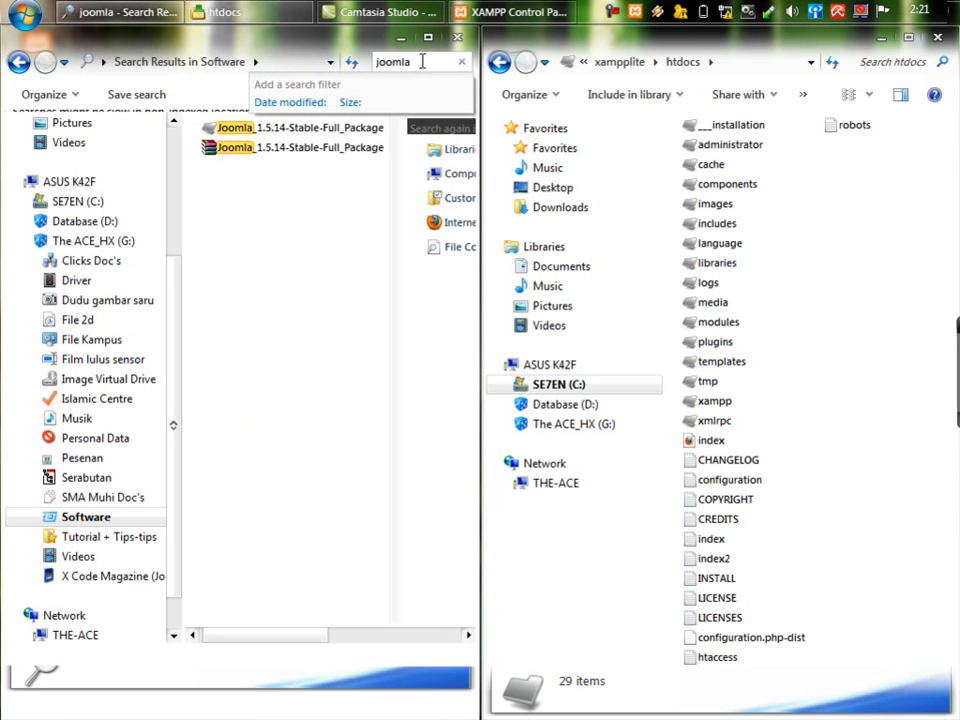
pyautogui.click(303, 37)
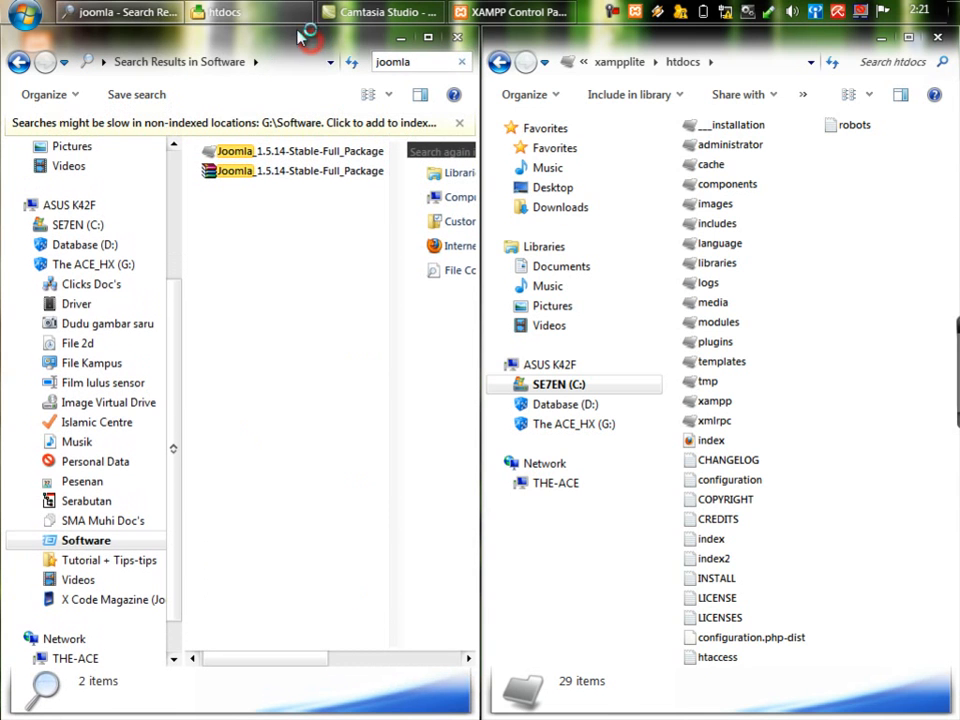
pyautogui.click(299, 274)
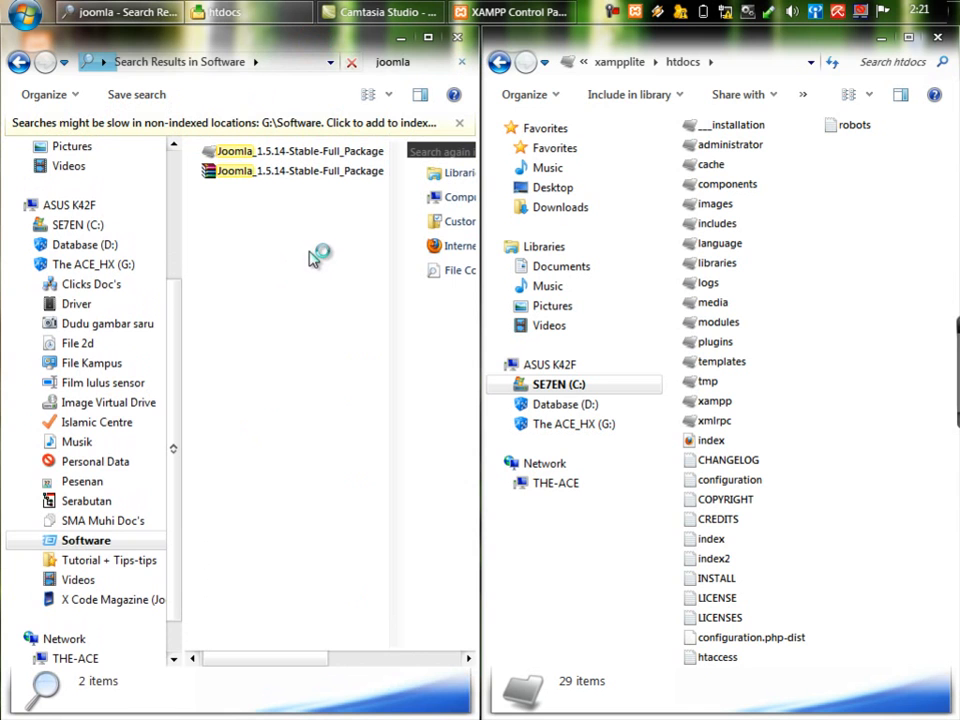
pyautogui.click(316, 236)
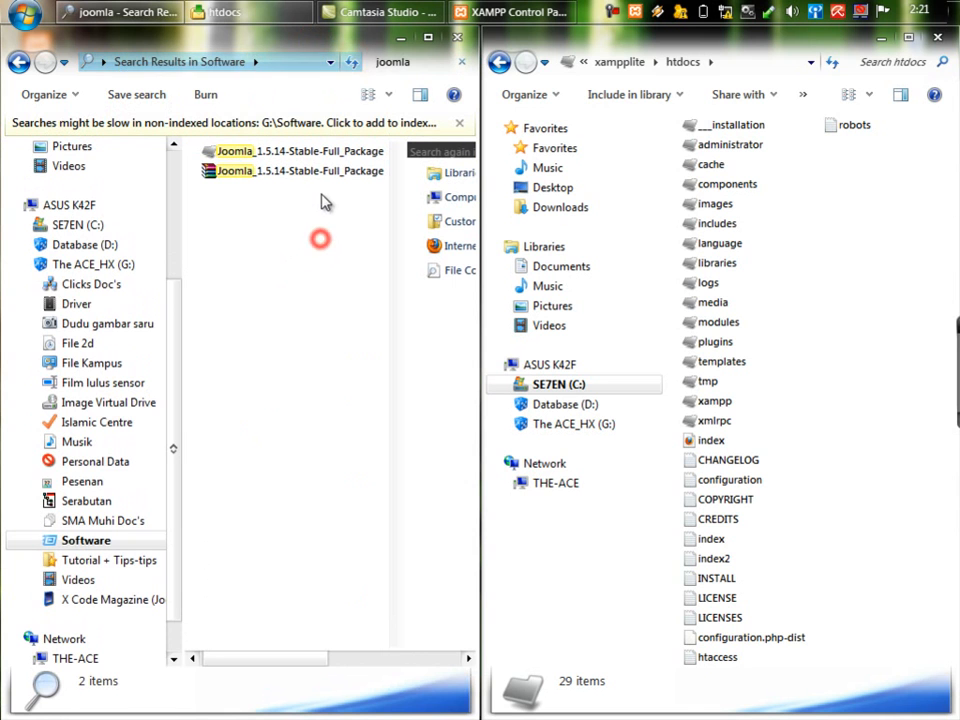
pyautogui.doubleClick(310, 160)
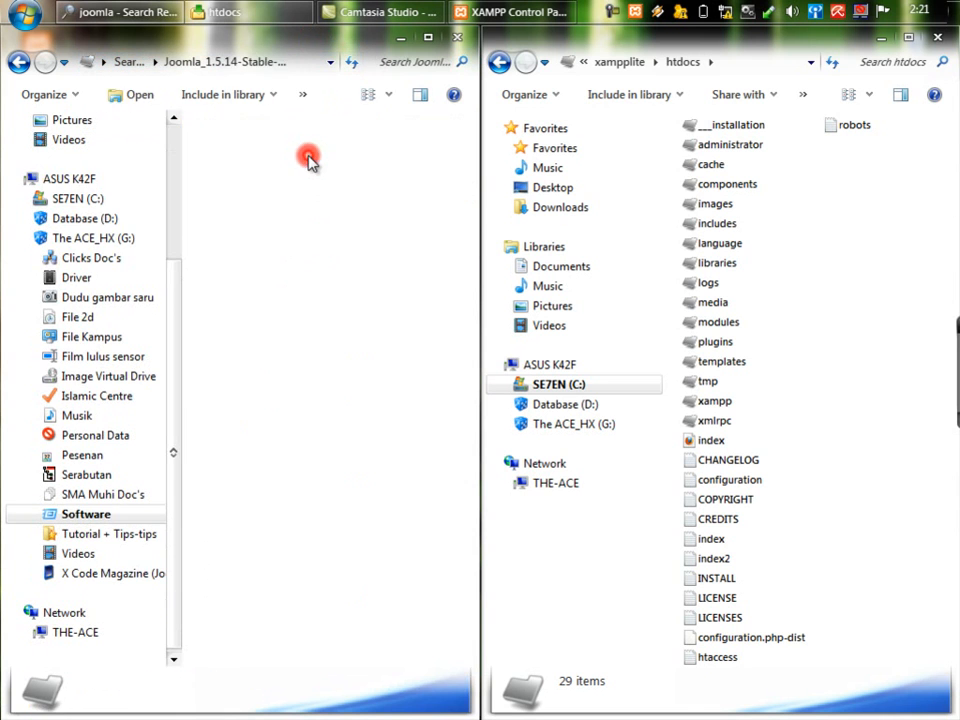
# - Copy all 26 package items into htdocs, overwriting existing files, and refresh the listing
pyautogui.click(318, 305)
pyautogui.hotkey('ctrl', 'a')
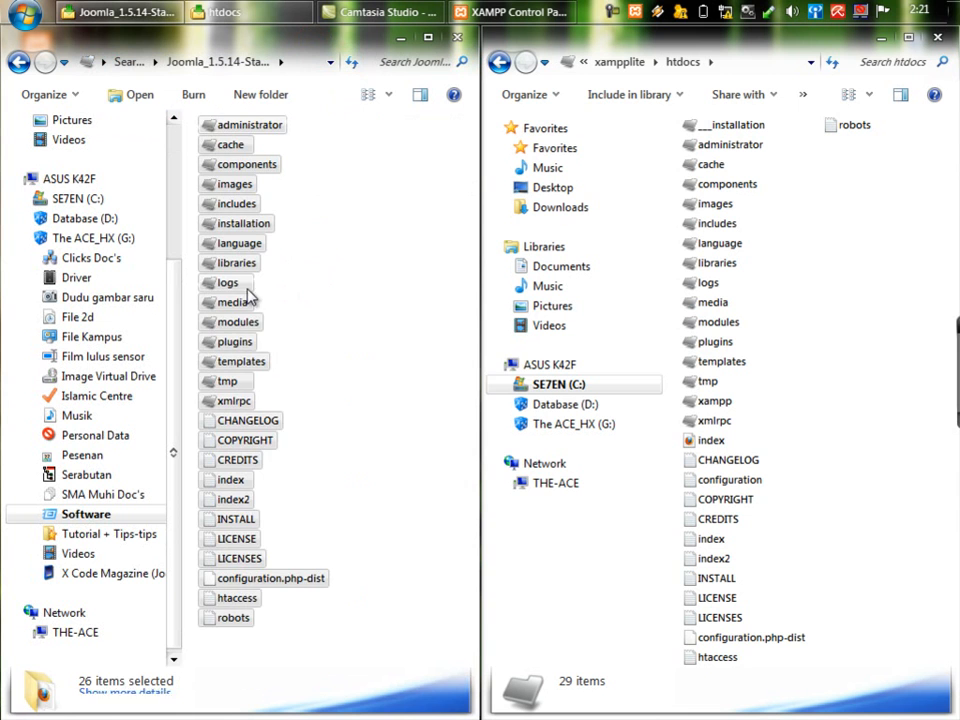
pyautogui.rightClick(250, 288)
pyautogui.click(309, 496)
pyautogui.rightClick(887, 304)
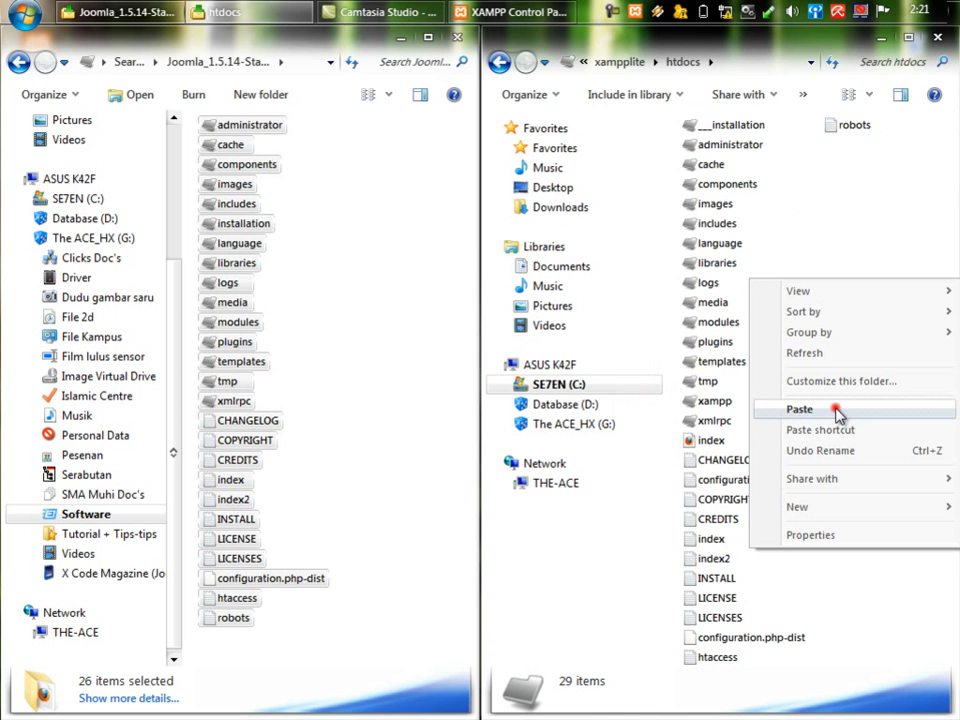
pyautogui.click(839, 410)
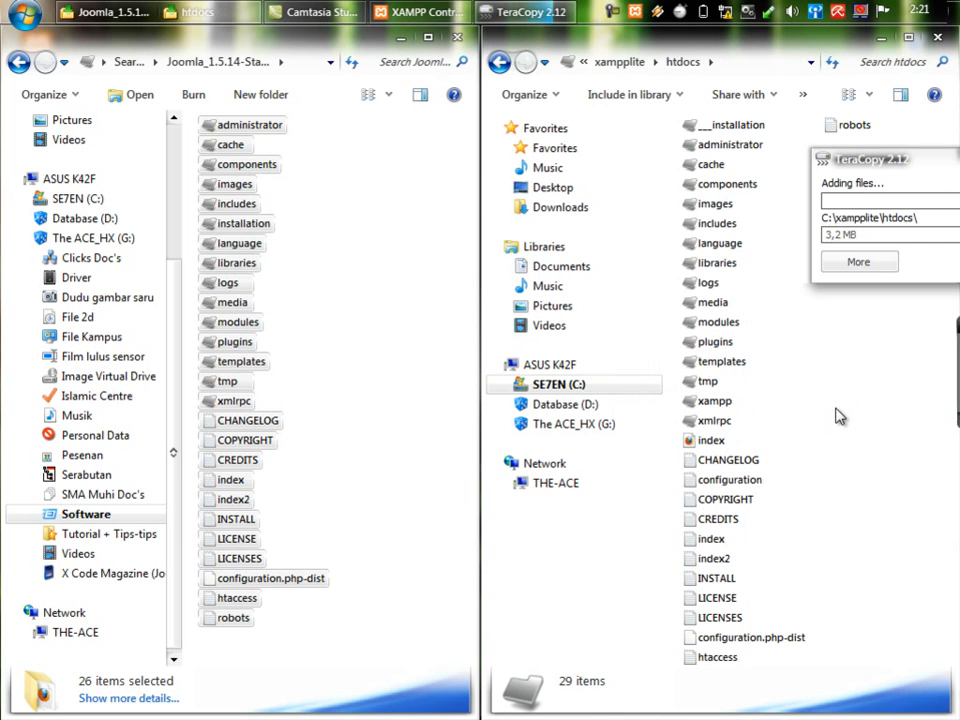
pyautogui.moveTo(897, 155); pyautogui.dragTo(532, 266)
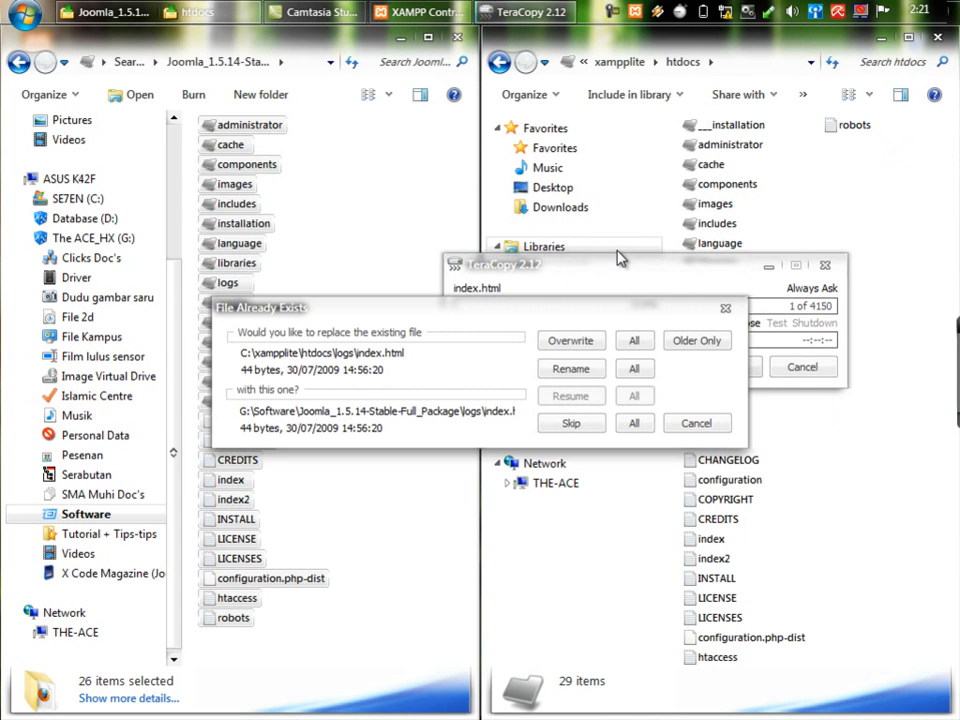
pyautogui.moveTo(383, 308); pyautogui.dragTo(488, 264)
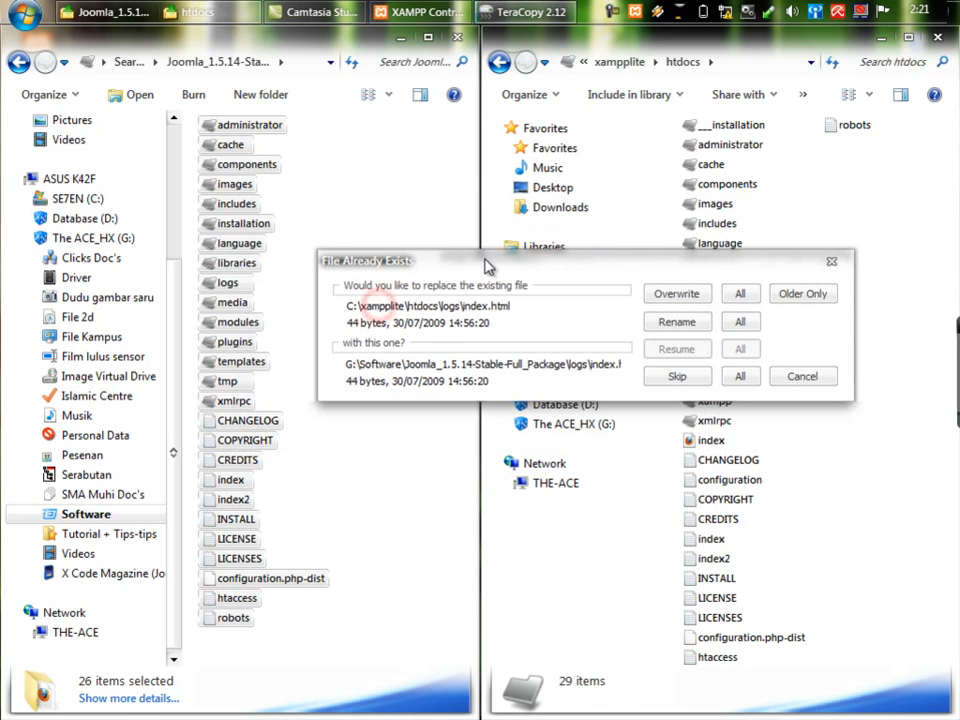
pyautogui.click(740, 294)
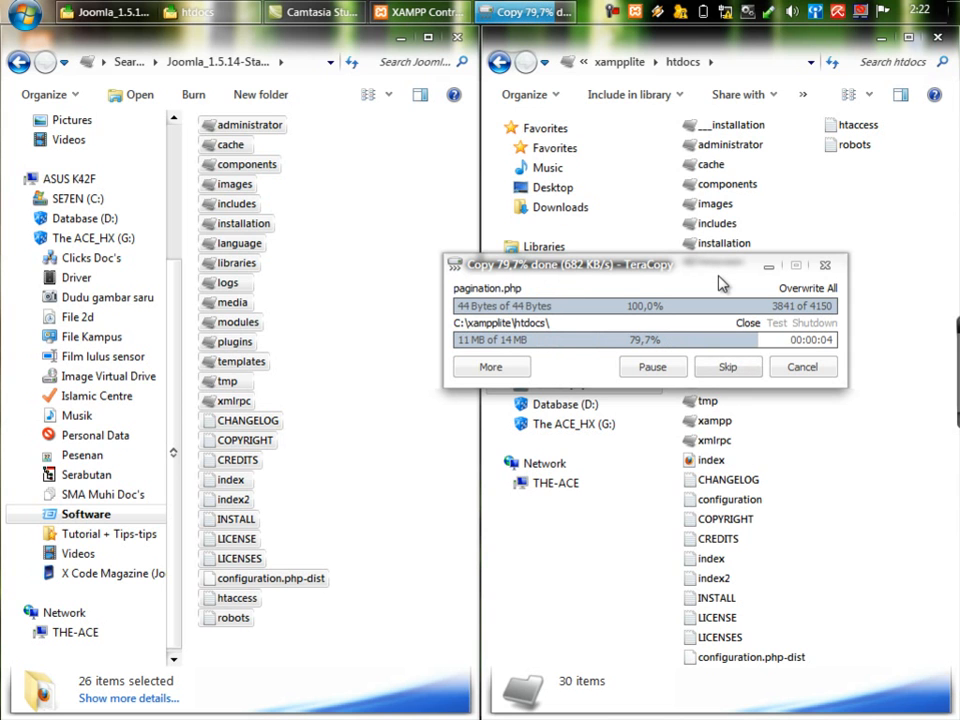
pyautogui.rightClick(793, 272)
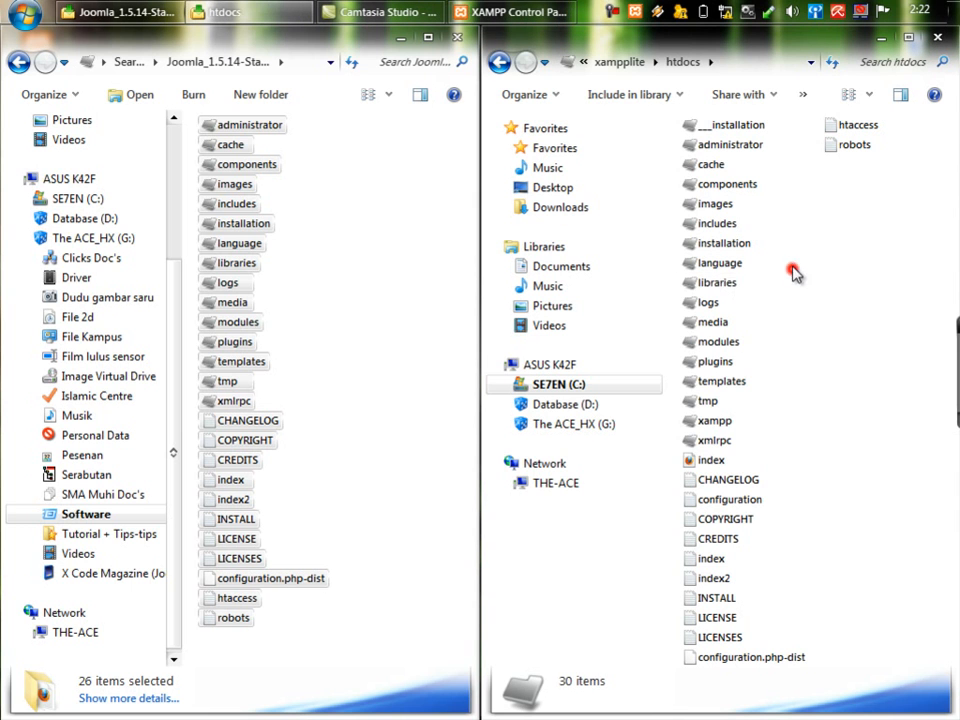
pyautogui.click(818, 340)
# - Minimise the Joomla package window and refresh the desktop
pyautogui.click(401, 37)
pyautogui.rightClick(572, 38)
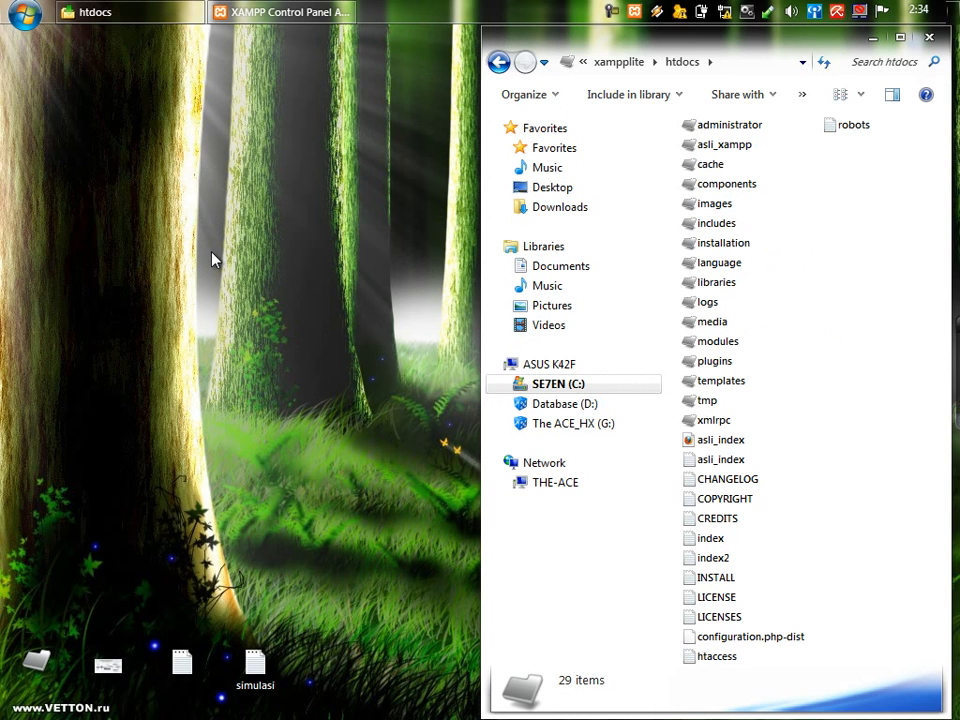
pyautogui.click(877, 305)
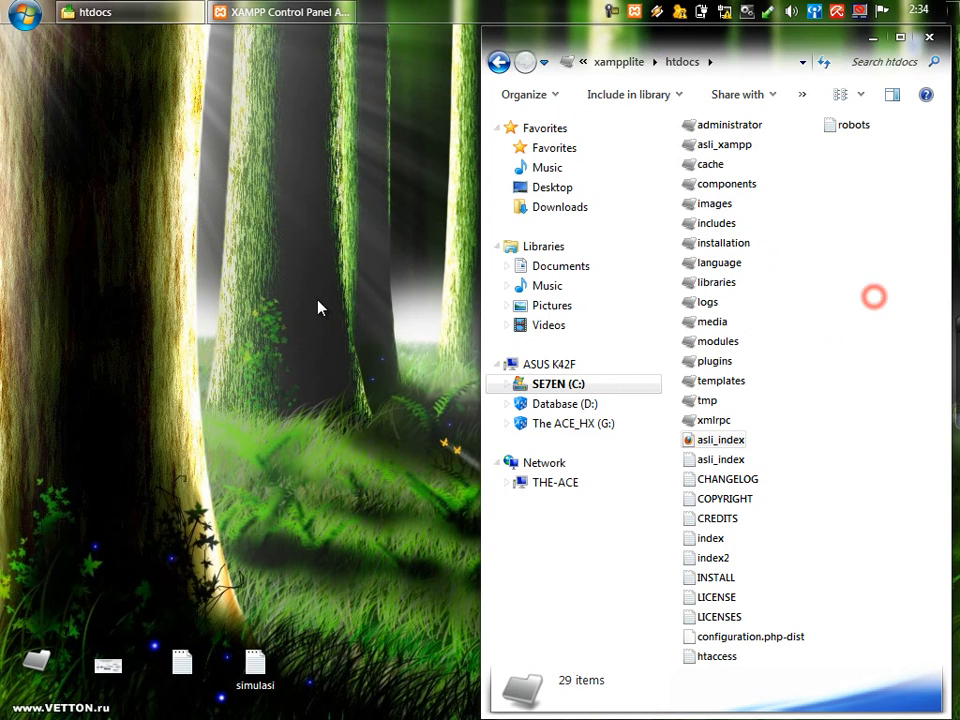
pyautogui.rightClick(318, 300)
pyautogui.click(383, 357)
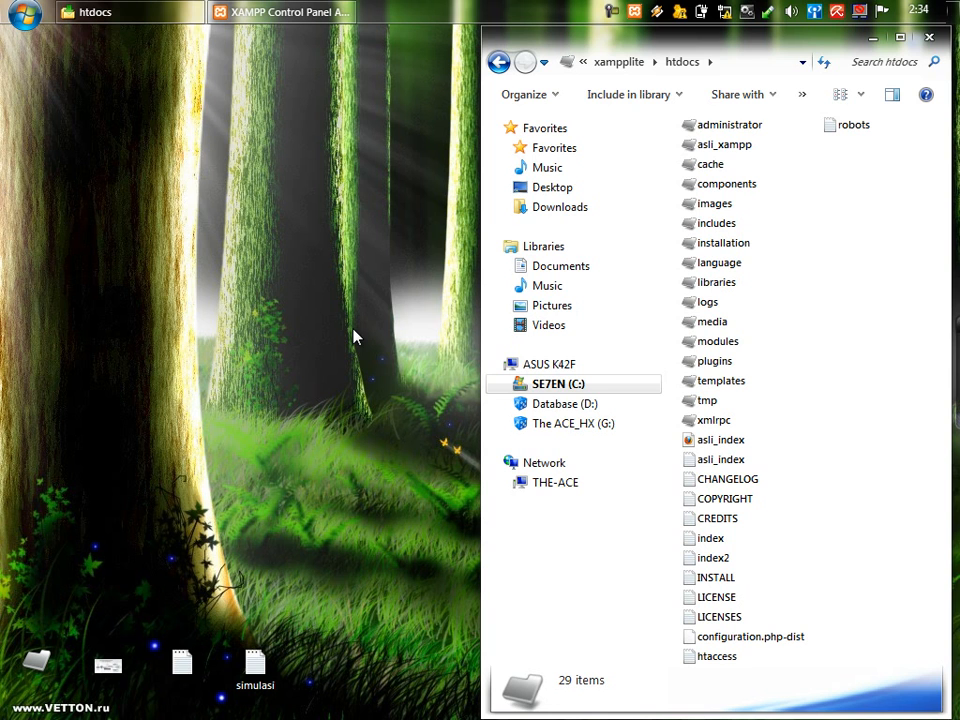
# - Launch Firefox by searching 'firefo' in the Start menu
pyautogui.press('super')
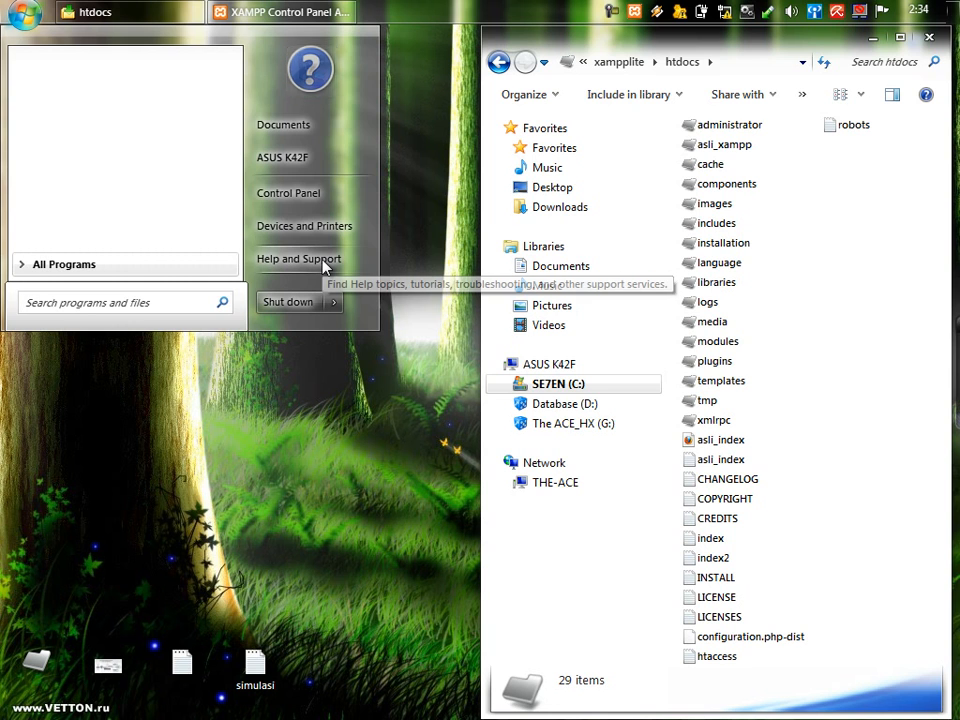
pyautogui.write('firefo')
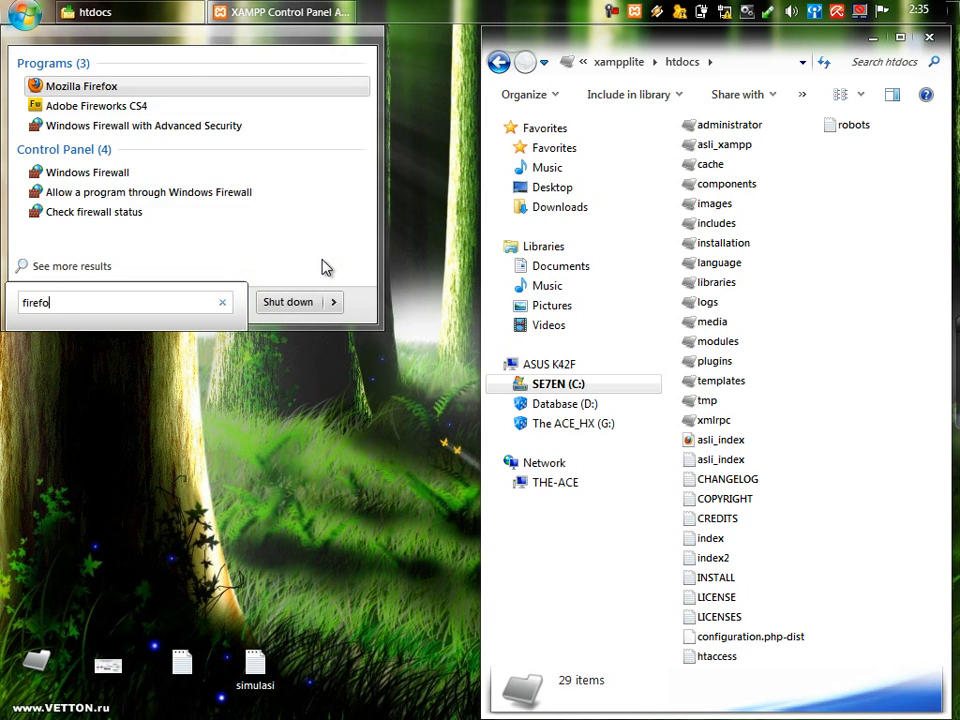
pyautogui.press('Return')
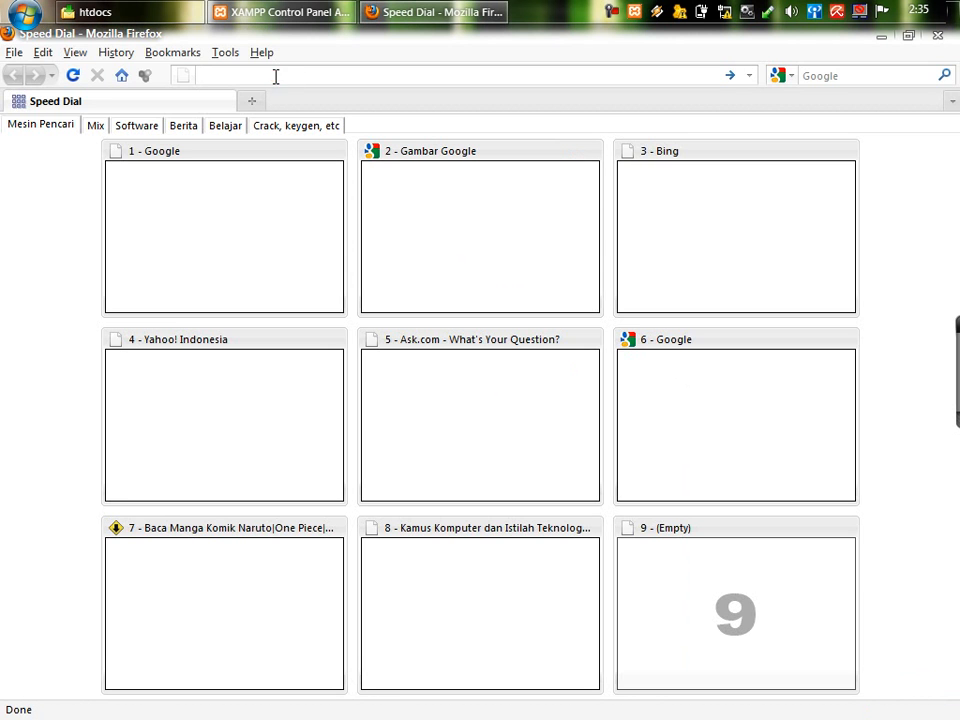
# - Load localhost in Firefox to reach the Joomla installer and reload it
pyautogui.click(275, 76)
pyautogui.write('localhost')
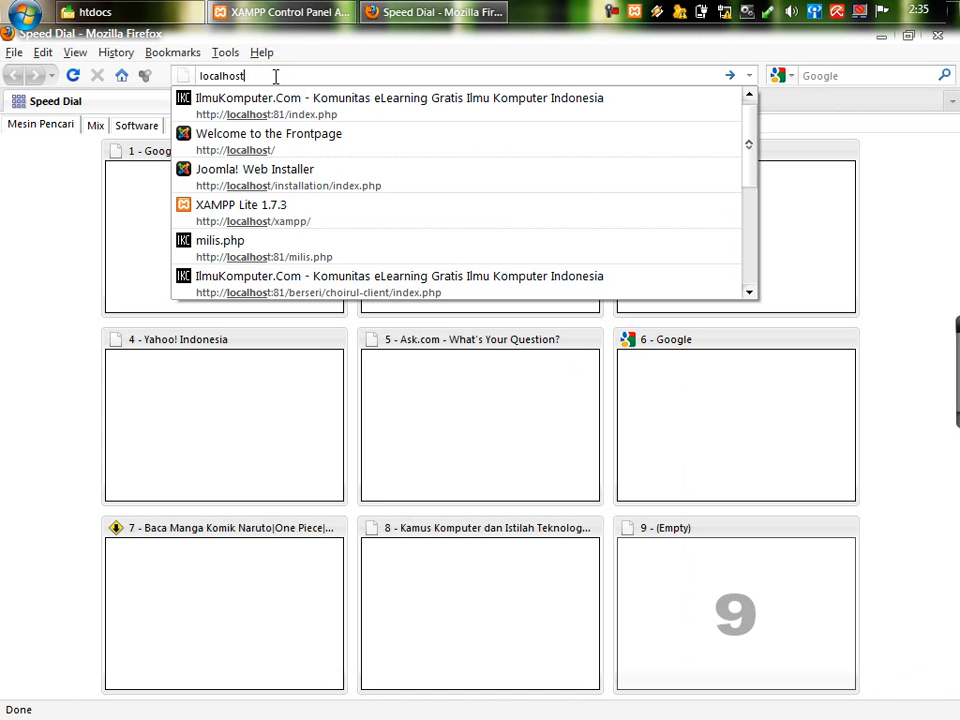
pyautogui.press('Return')
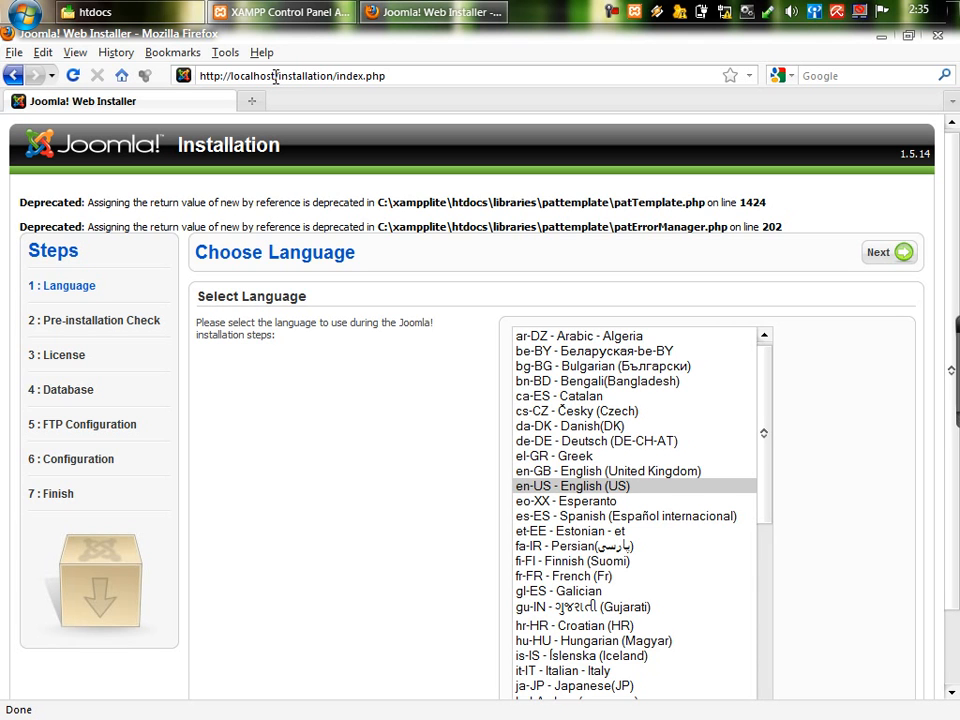
pyautogui.click(214, 76)
pyautogui.moveTo(228, 76); pyautogui.dragTo(271, 77)
# - Open 127.0.0.01 in a new tab, reload it, and close the duplicate installer tab
pyautogui.doubleClick(283, 103)
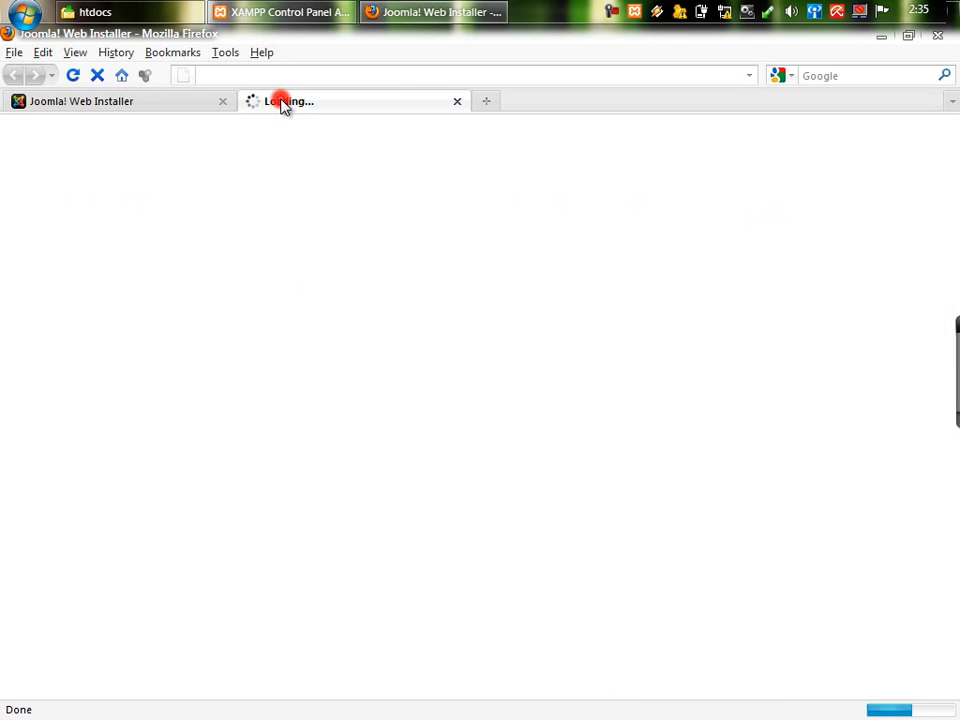
pyautogui.write('127.')
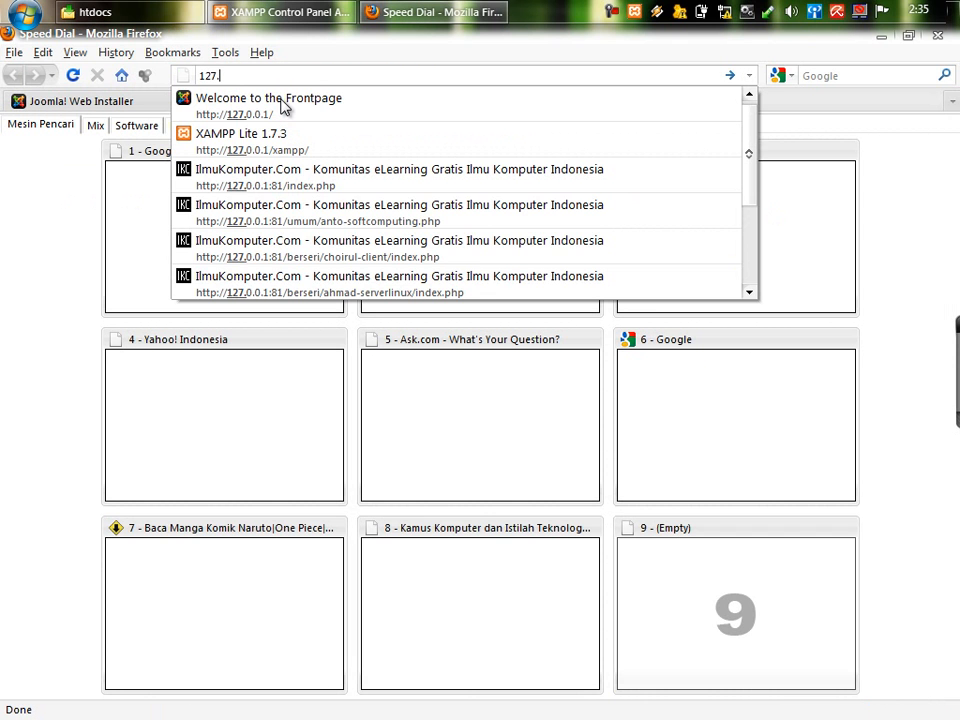
pyautogui.write('0.0.01')
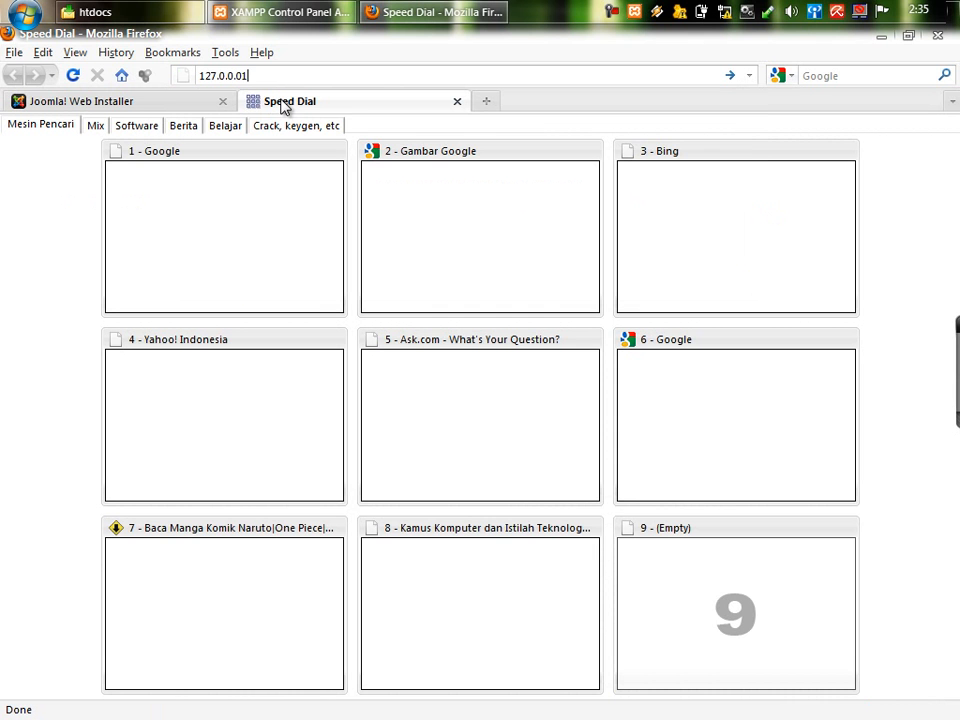
pyautogui.press('Return')
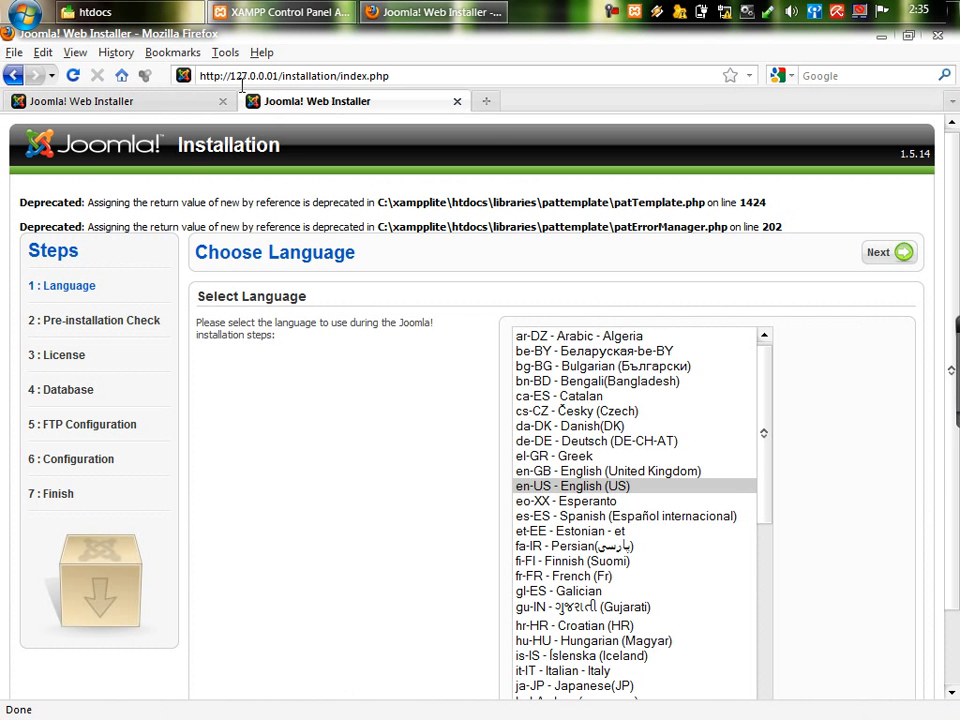
pyautogui.click(267, 73)
pyautogui.press('Left')
pyautogui.press('Return')
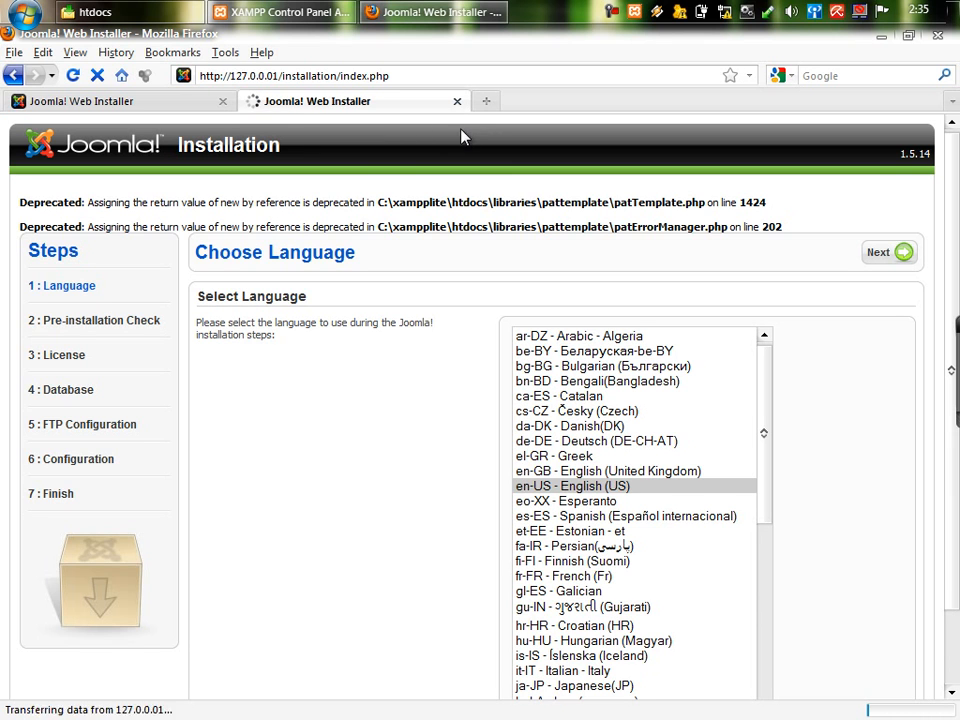
pyautogui.click(86, 98)
pyautogui.click(300, 101)
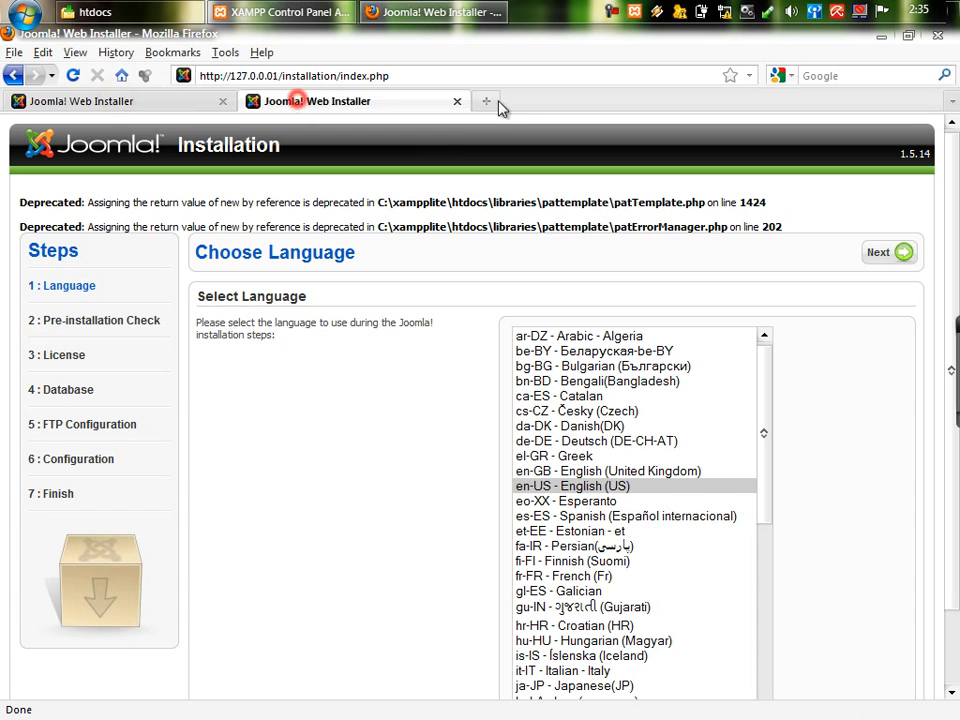
pyautogui.click(455, 104)
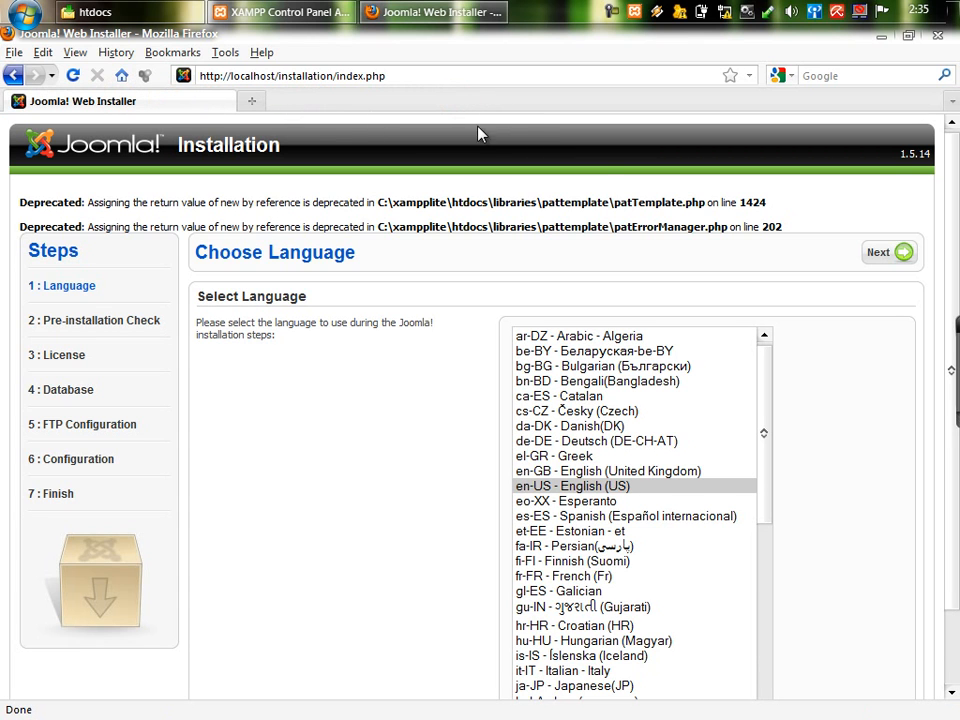
pyautogui.moveTo(765, 425)
pyautogui.mouseDown()
pyautogui.moveTo(789, 617)
pyautogui.moveTo(772, 573)
pyautogui.moveTo(763, 377)
pyautogui.moveTo(784, 534)
pyautogui.moveTo(762, 402)
pyautogui.mouseUp()
# - Keep English (US) and continue past Choose Language and the Pre-installation Check
pyautogui.click(860, 375)
pyautogui.click(895, 254)
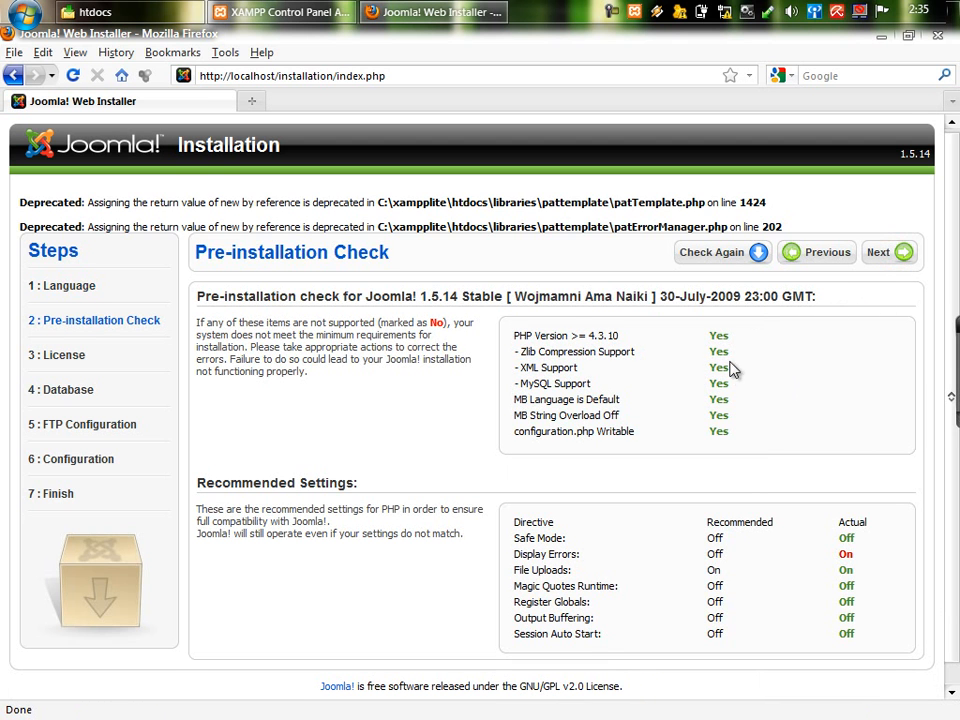
pyautogui.click(876, 258)
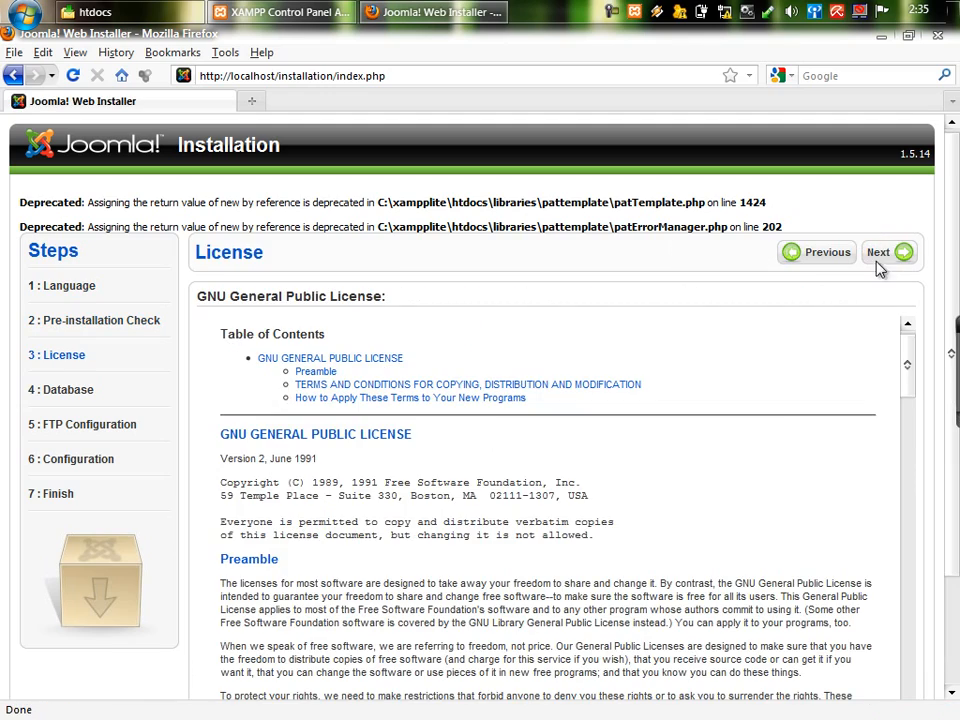
# - Skim the license text and continue to Database Configuration
pyautogui.moveTo(910, 365); pyautogui.dragTo(911, 328)
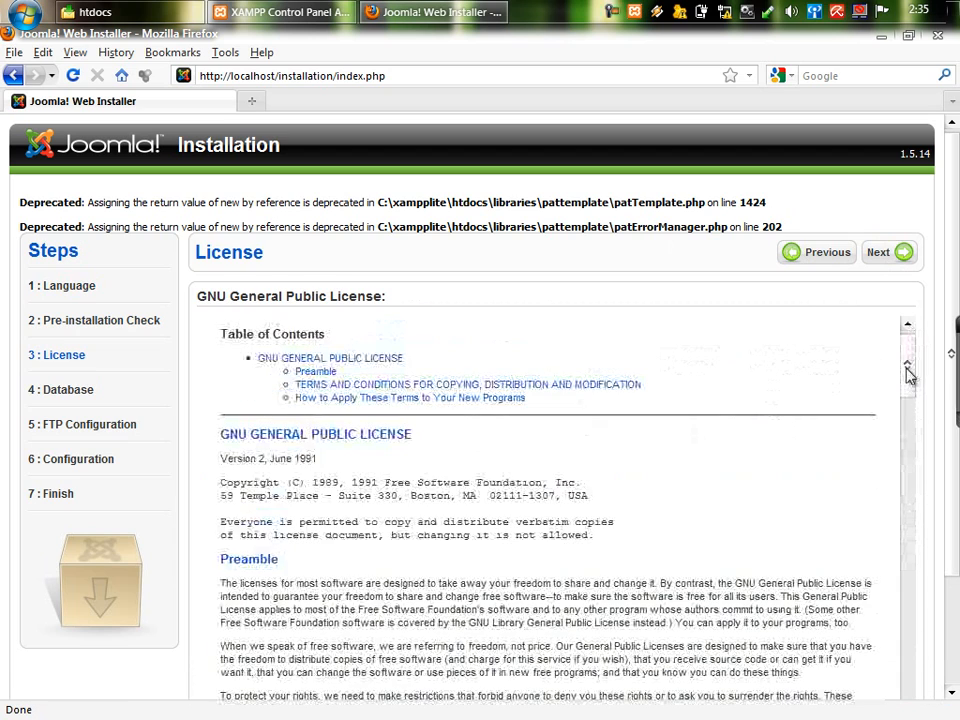
pyautogui.moveTo(221, 483); pyautogui.dragTo(733, 517)
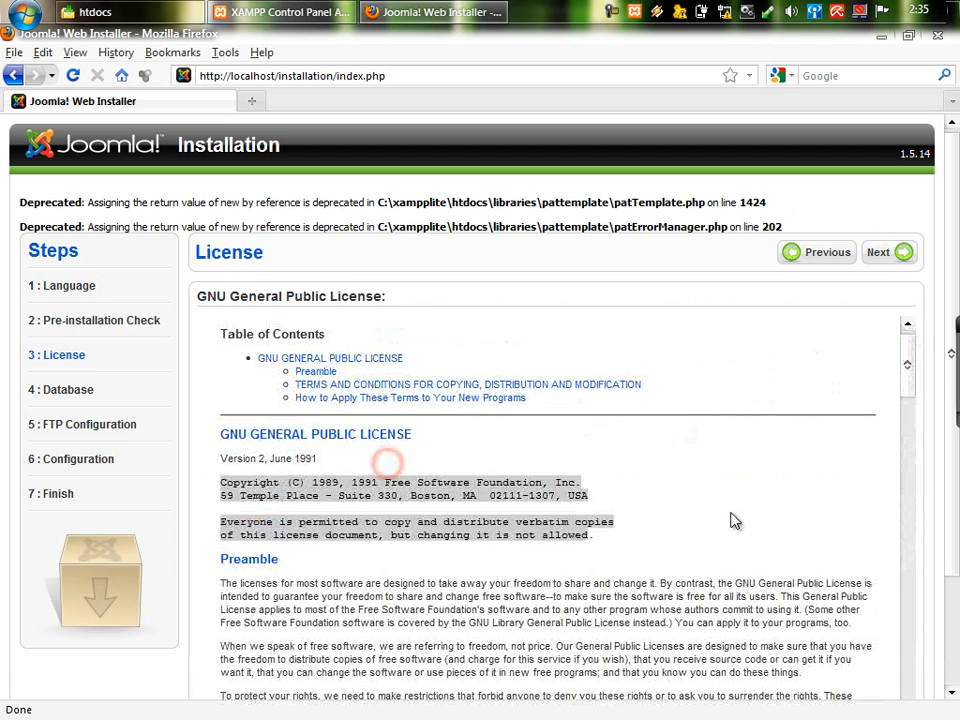
pyautogui.click(731, 514)
pyautogui.moveTo(386, 483); pyautogui.dragTo(525, 481)
pyautogui.click(681, 480)
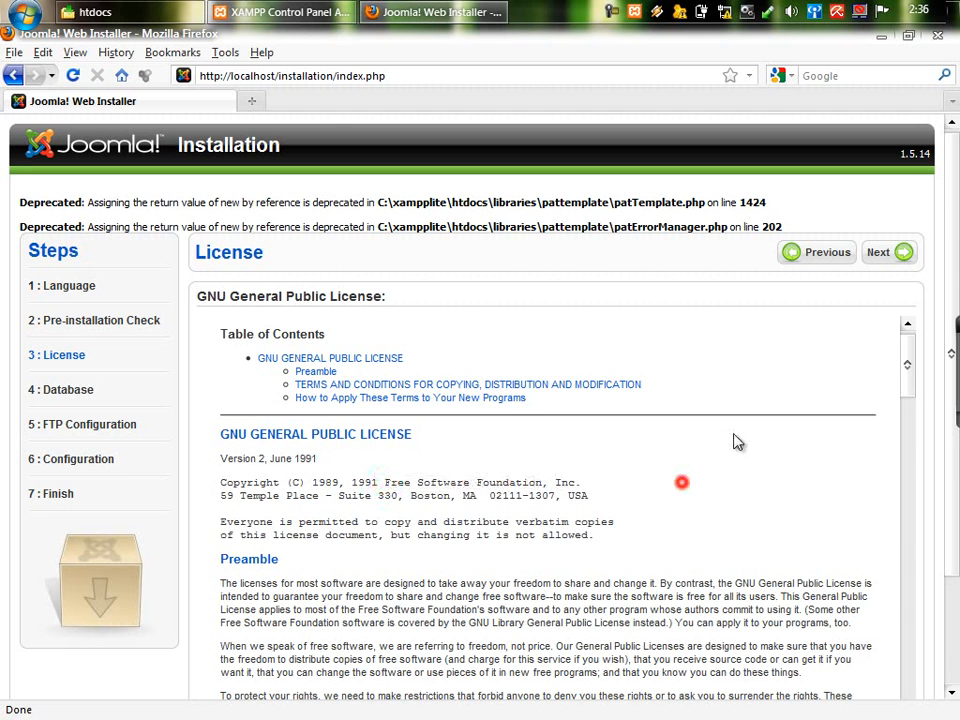
pyautogui.click(903, 254)
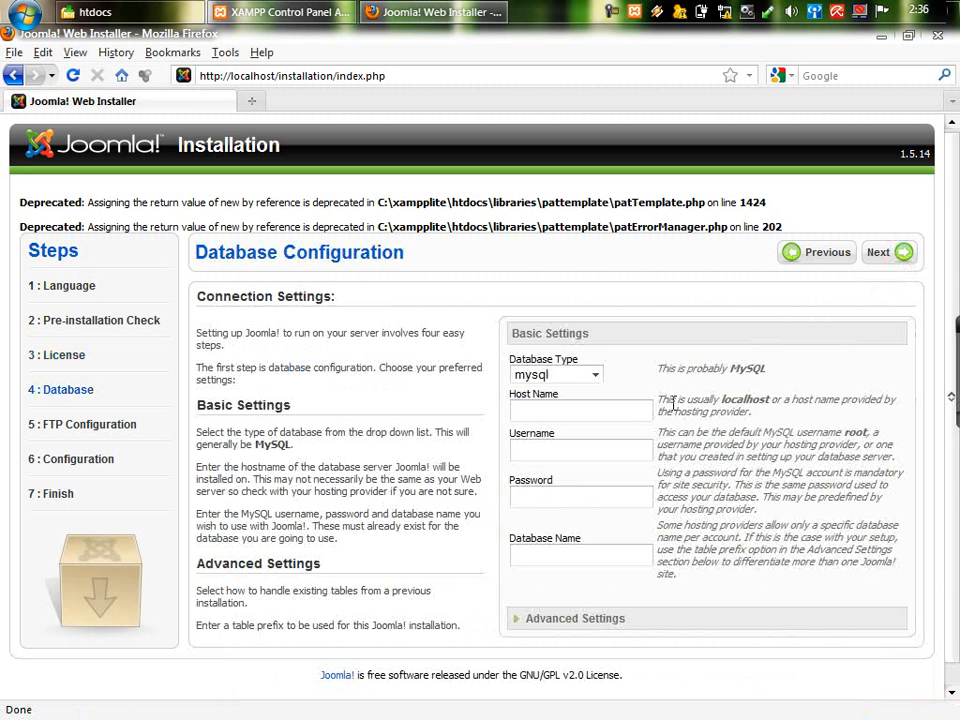
pyautogui.click(574, 411)
# - Enter localhost as the database host name
pyautogui.moveTo(721, 398); pyautogui.dragTo(797, 398)
pyautogui.click(549, 410)
pyautogui.write('localhost')
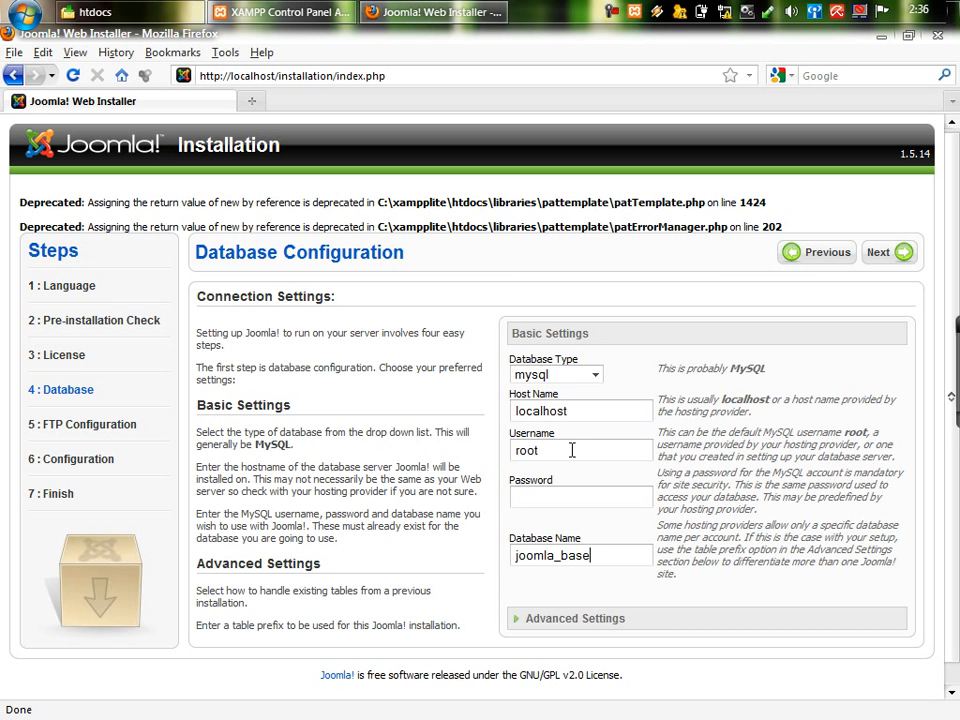
# - Save the database settings and move to FTP Configuration, leaving FTP disabled
pyautogui.click(882, 252)
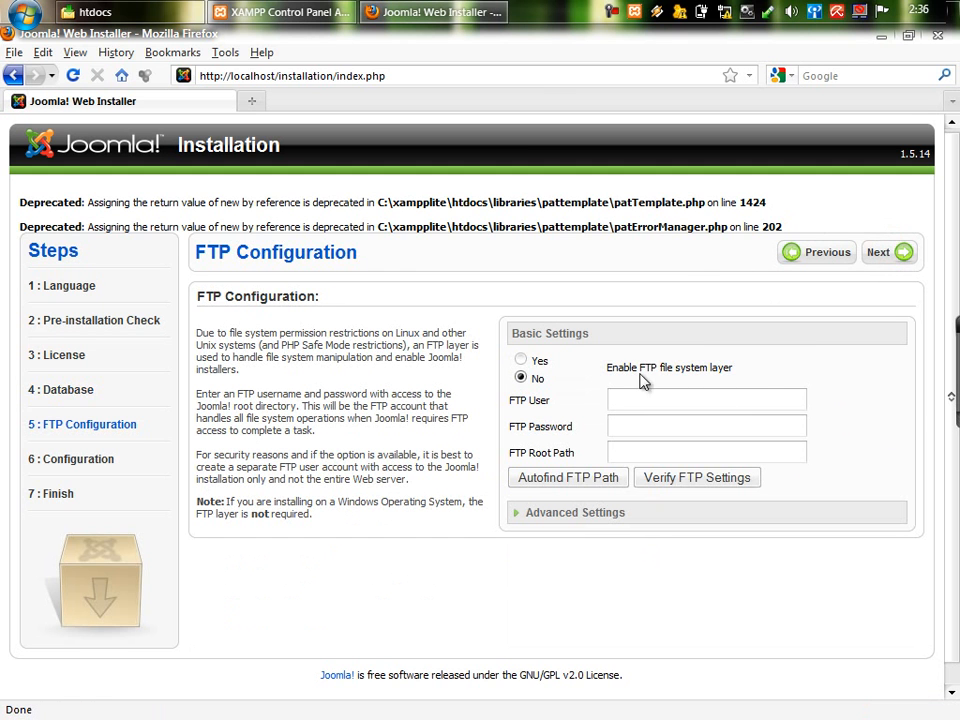
pyautogui.tripleClick(614, 367)
pyautogui.click(689, 404)
# - Keep FTP at No, then enter site name 'tester joomla', admin e-mail and admin password
pyautogui.click(888, 255)
pyautogui.click(645, 354)
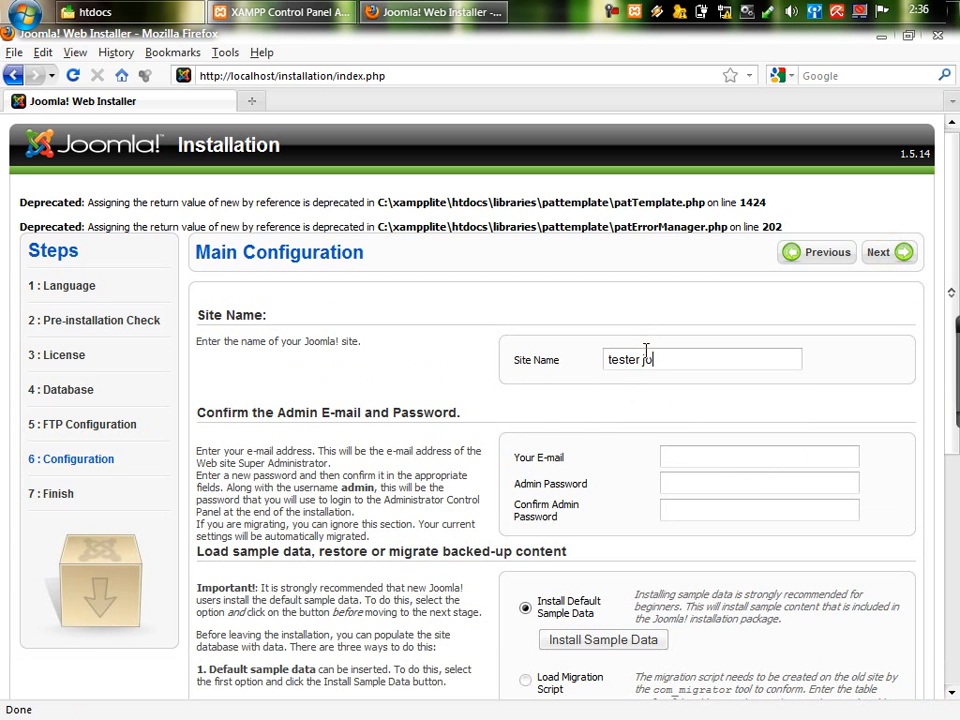
pyautogui.click(687, 455)
pyautogui.press('Tab')
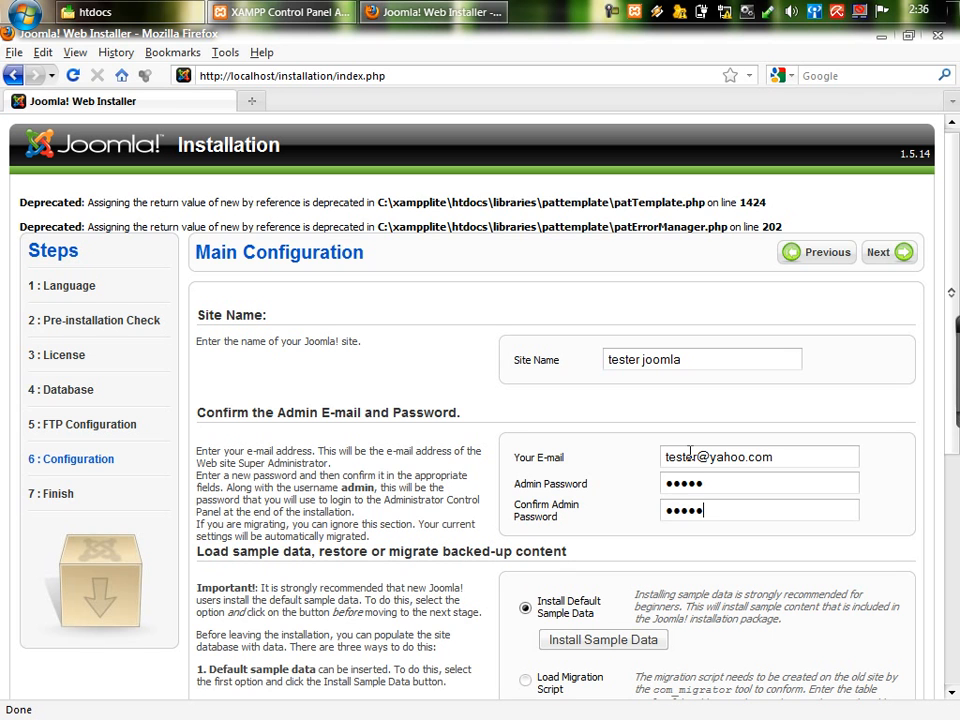
pyautogui.scroll(-6, 690, 453)
pyautogui.scroll(3, 690, 440)
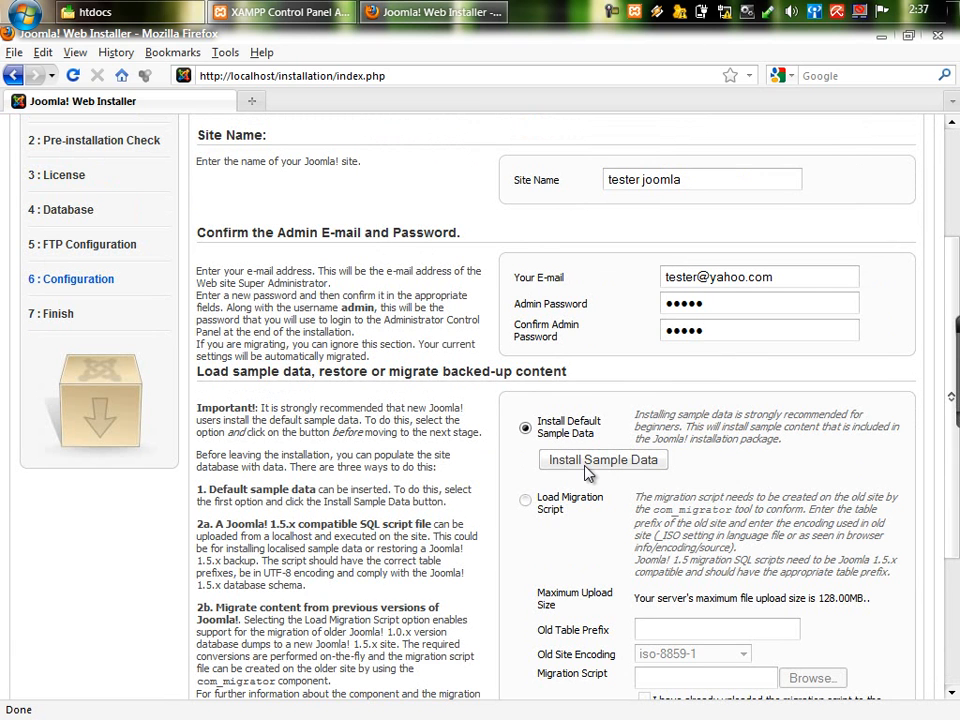
# - Install the default sample data and finish the main configuration
pyautogui.click(591, 462)
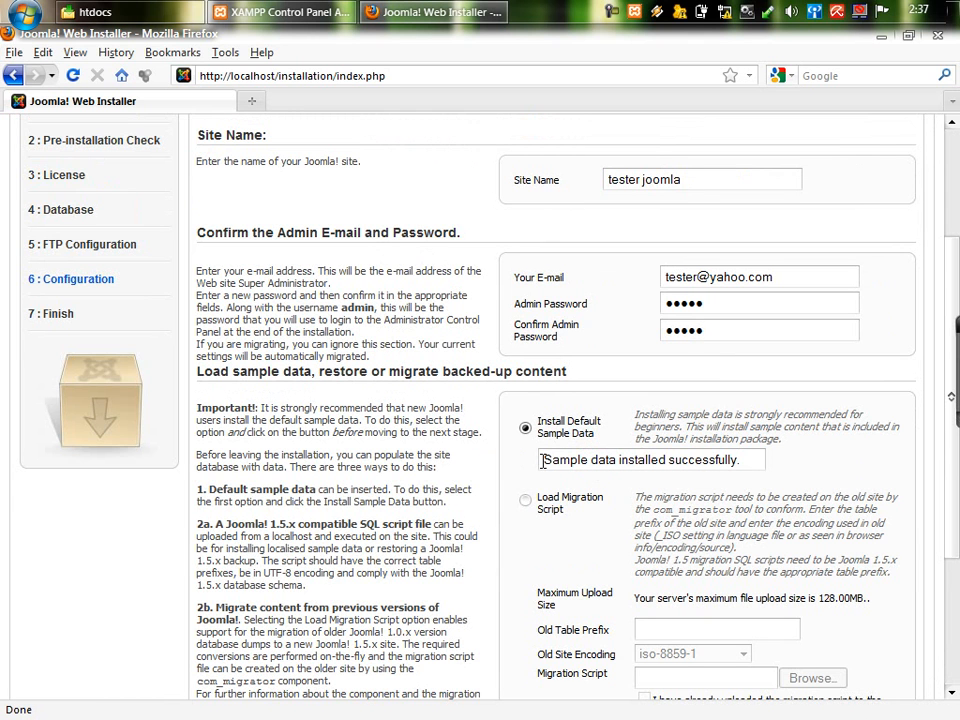
pyautogui.moveTo(540, 460); pyautogui.dragTo(755, 462)
pyautogui.click(755, 460)
pyautogui.scroll(2, 760, 470)
pyautogui.scroll(-2, 771, 456)
pyautogui.scroll(3, 771, 473)
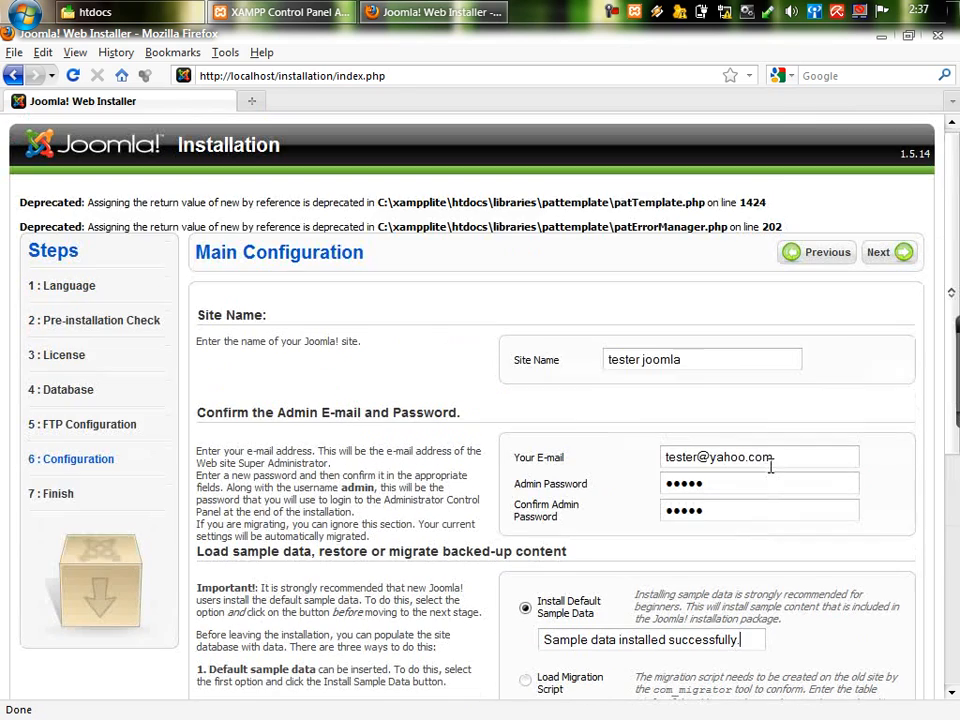
pyautogui.scroll(-8, 767, 467)
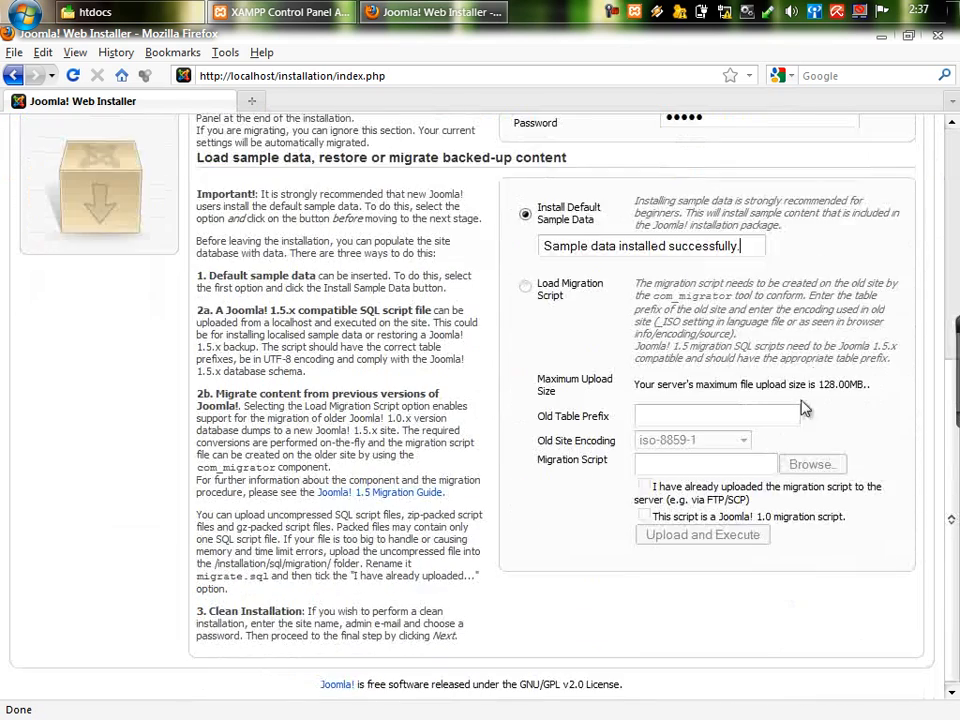
pyautogui.scroll(8, 816, 369)
pyautogui.scroll(-1, 816, 369)
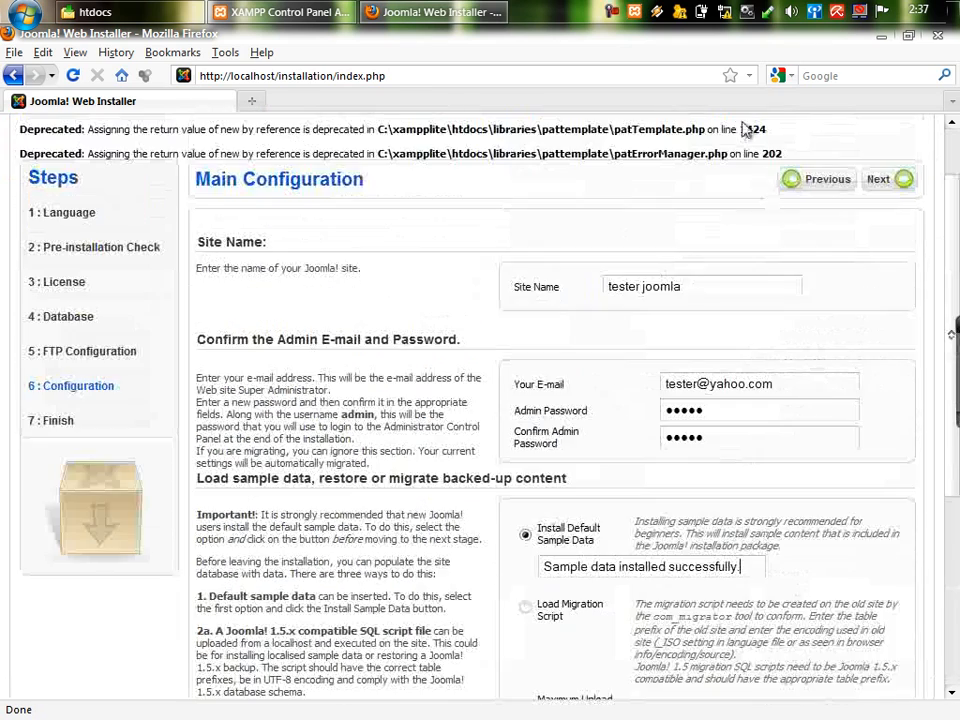
pyautogui.click(889, 183)
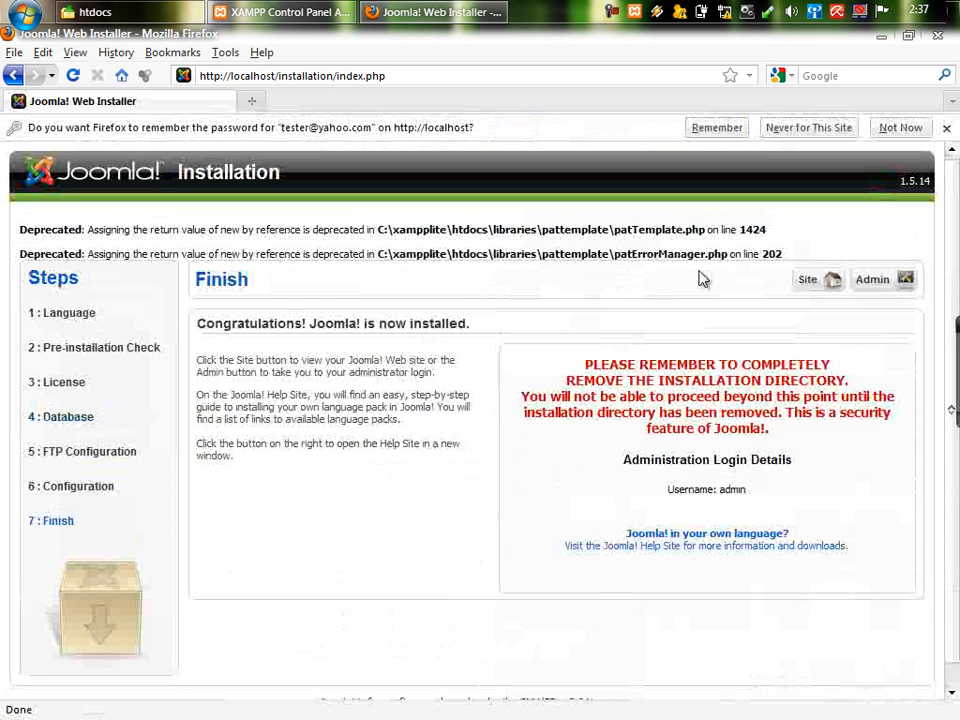
# - Read the warning to remove the installation directory, then minimise Firefox to the htdocs folder
pyautogui.moveTo(580, 364); pyautogui.dragTo(851, 379)
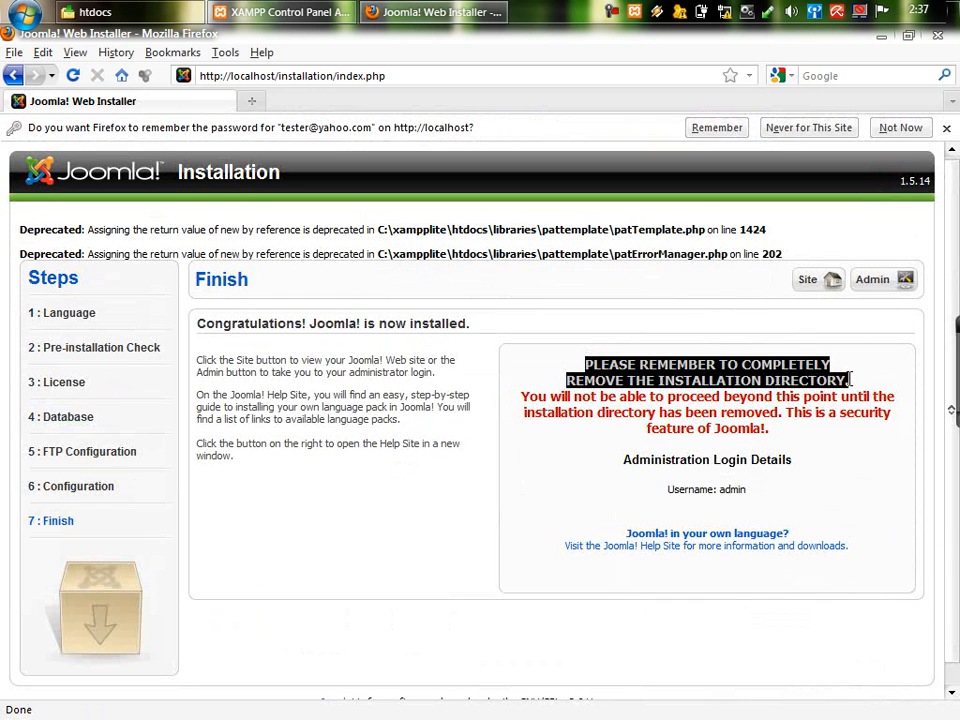
pyautogui.click(690, 400)
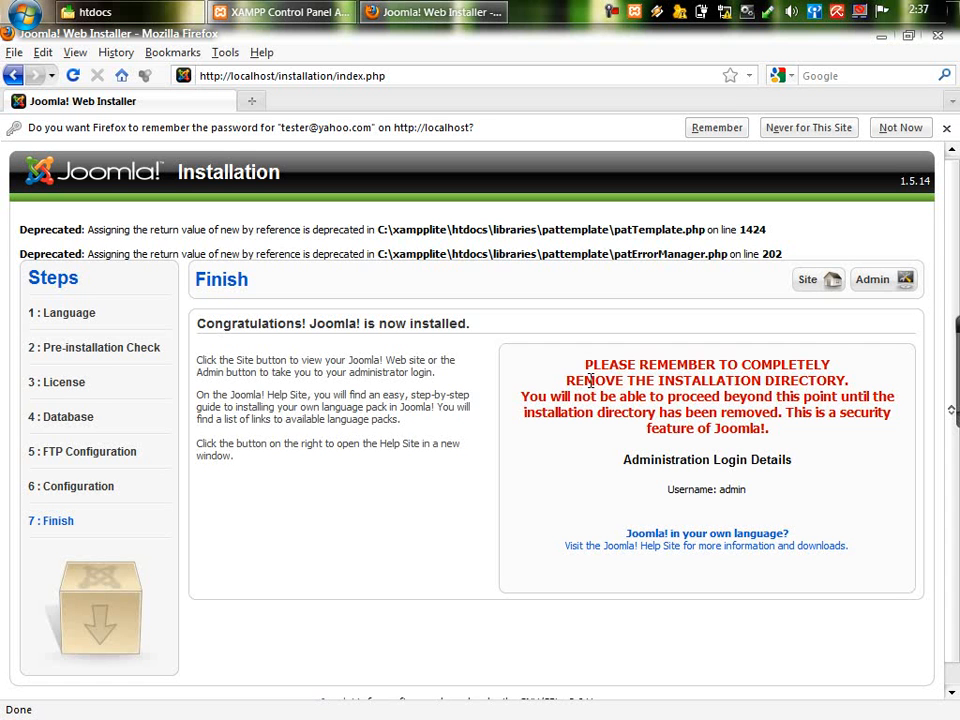
pyautogui.doubleClick(589, 381)
pyautogui.click(681, 362)
pyautogui.click(882, 36)
pyautogui.click(364, 260)
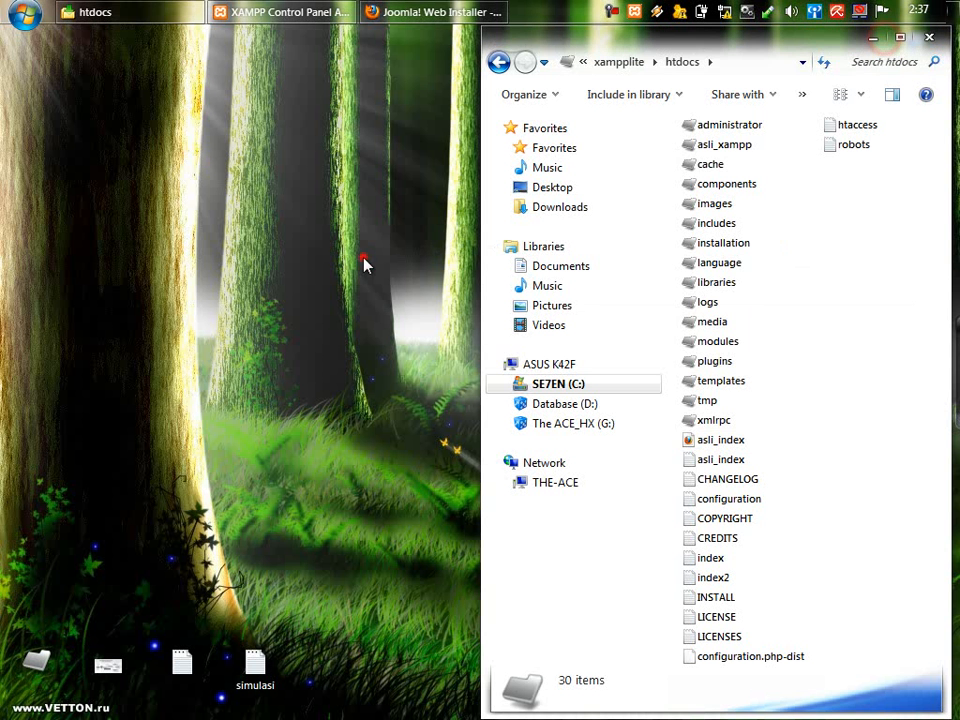
# - Refresh htdocs and rename the installation folder to __installation
pyautogui.rightClick(866, 290)
pyautogui.click(857, 362)
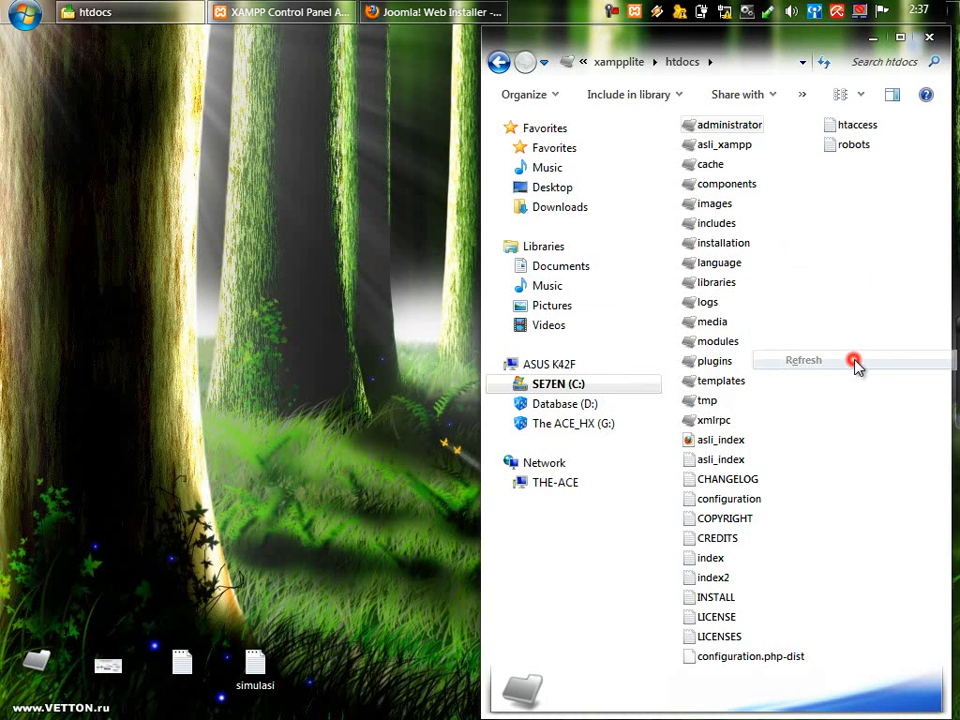
pyautogui.click(724, 246)
pyautogui.click(724, 248)
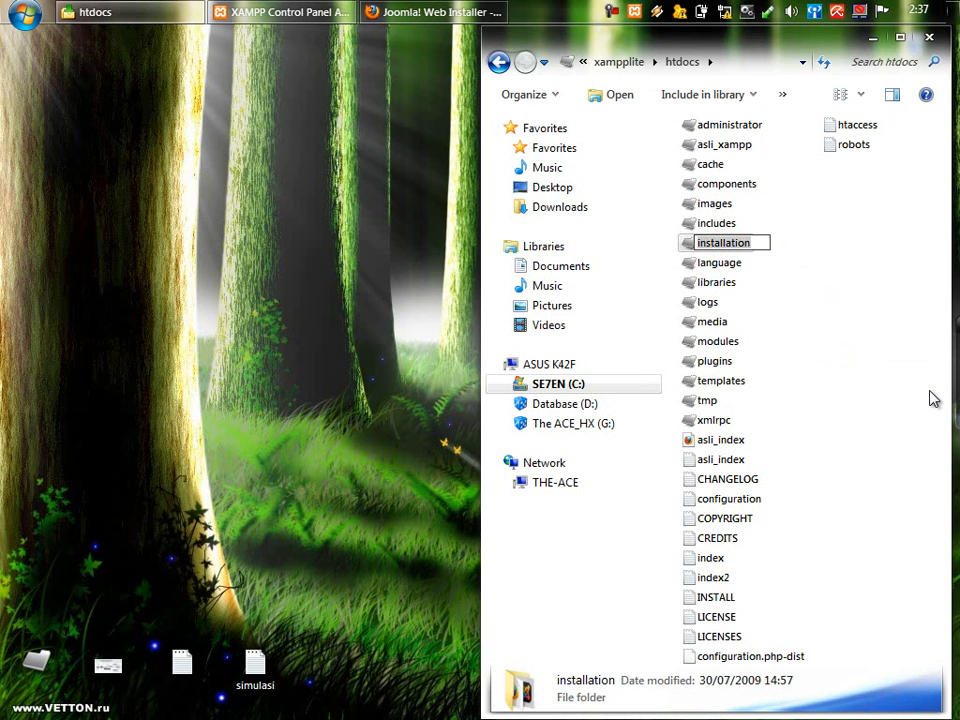
pyautogui.press('Home')
pyautogui.write('__')
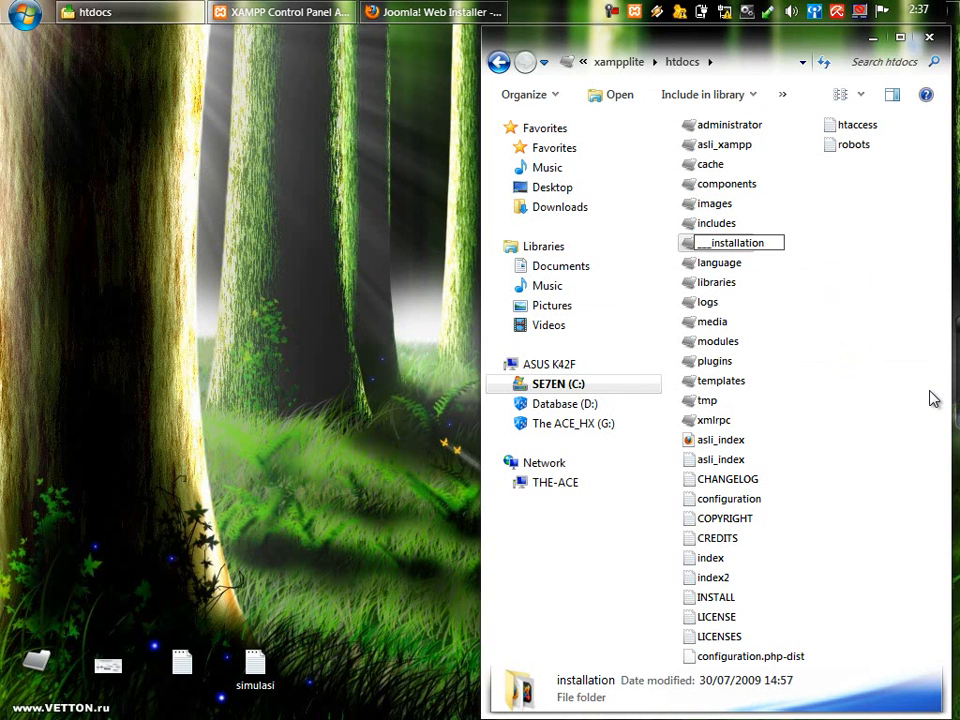
pyautogui.press('Return')
pyautogui.click(810, 324)
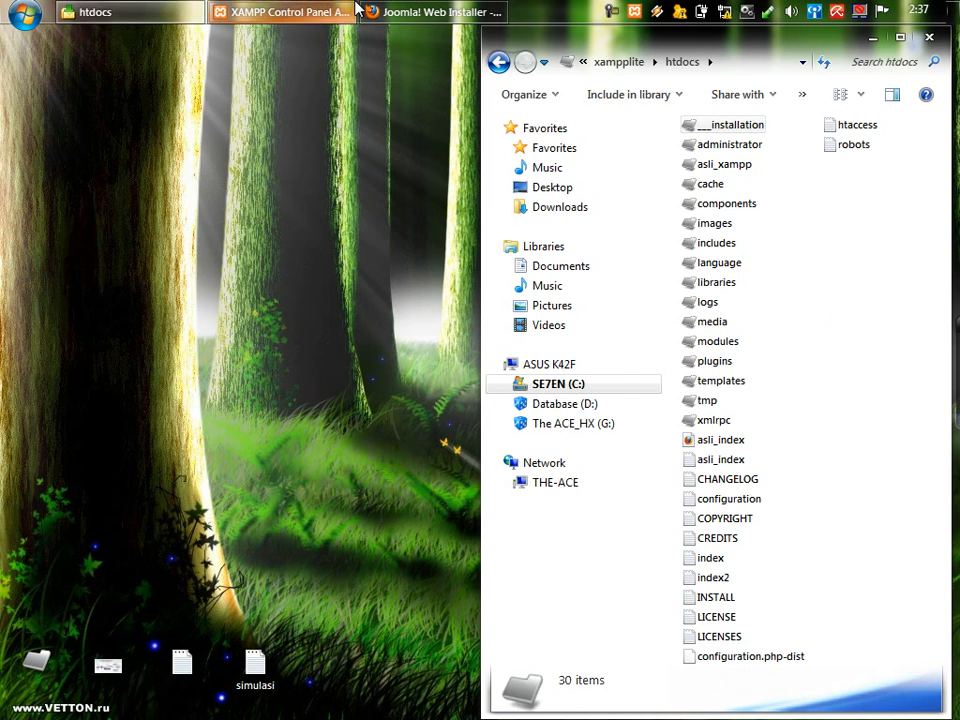
pyautogui.click(370, 11)
# - Open the new Joomla site, let the browser remember the login, and browse Features and News
pyautogui.click(542, 456)
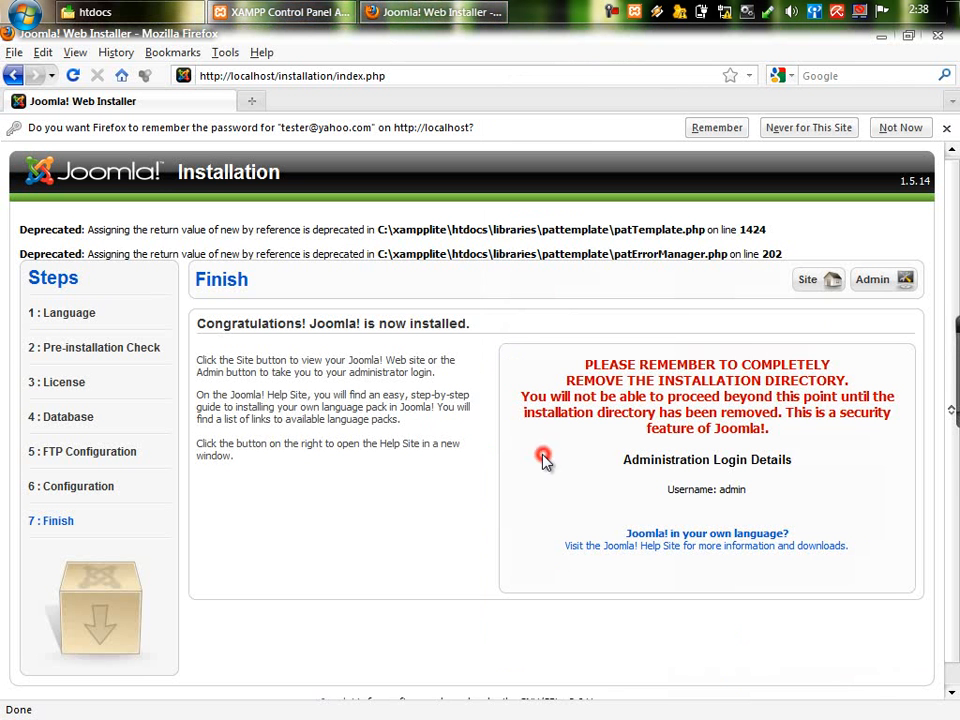
pyautogui.click(820, 285)
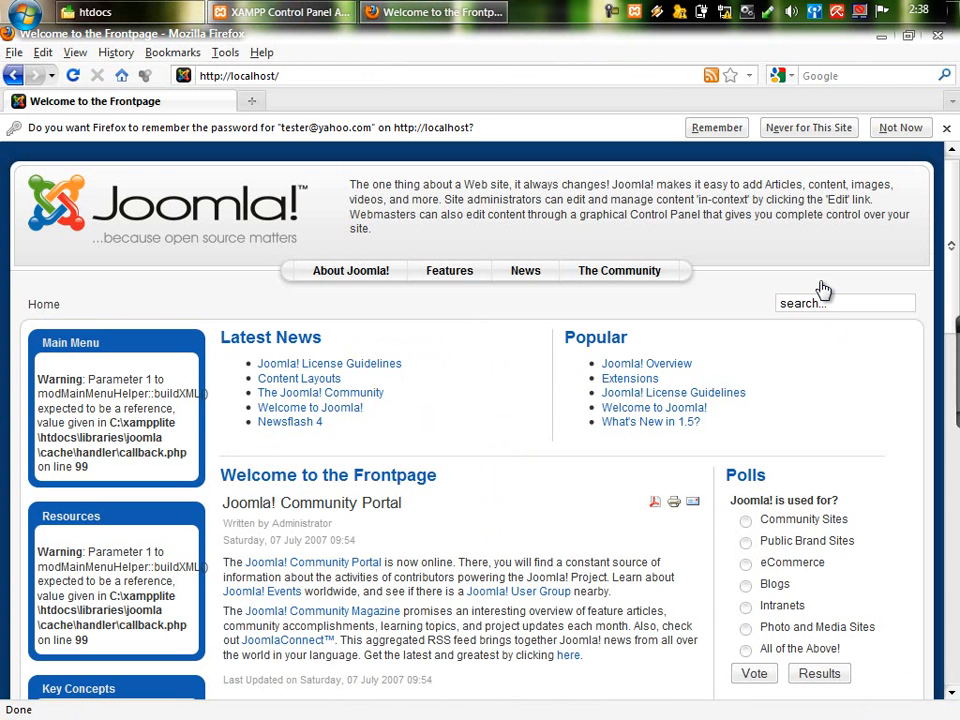
pyautogui.click(726, 124)
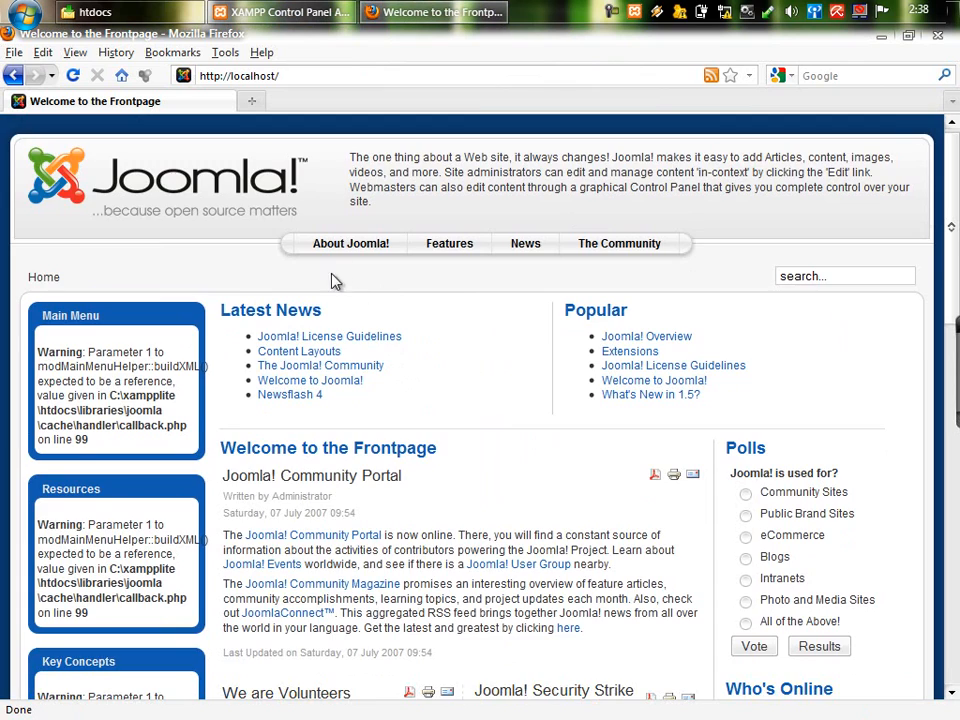
pyautogui.scroll(-5, 332, 279)
pyautogui.scroll(5, 399, 311)
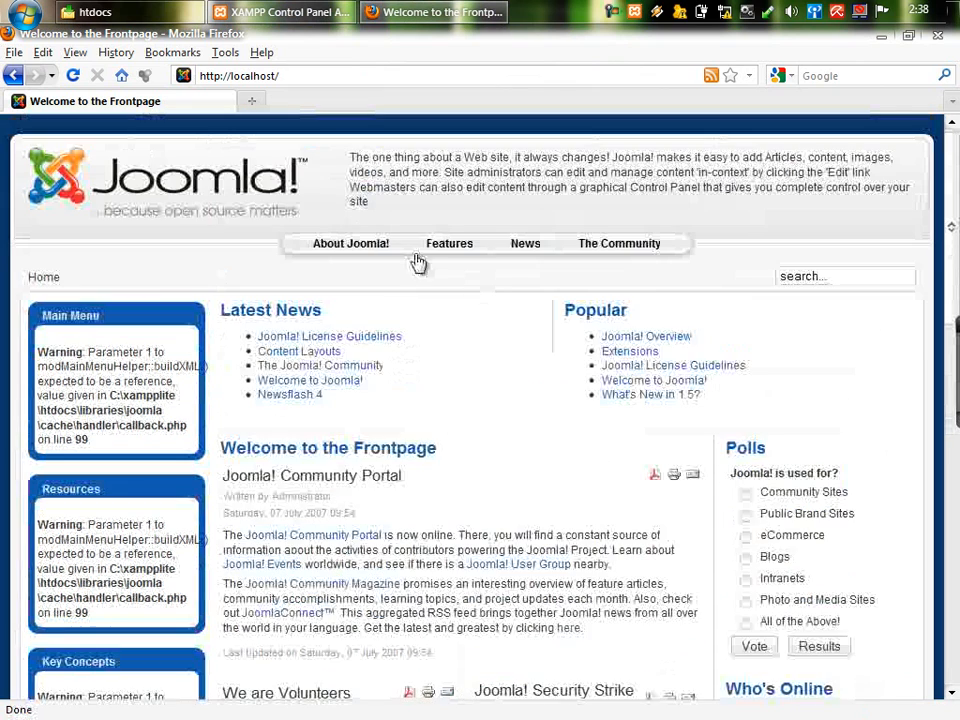
pyautogui.click(446, 244)
pyautogui.click(525, 248)
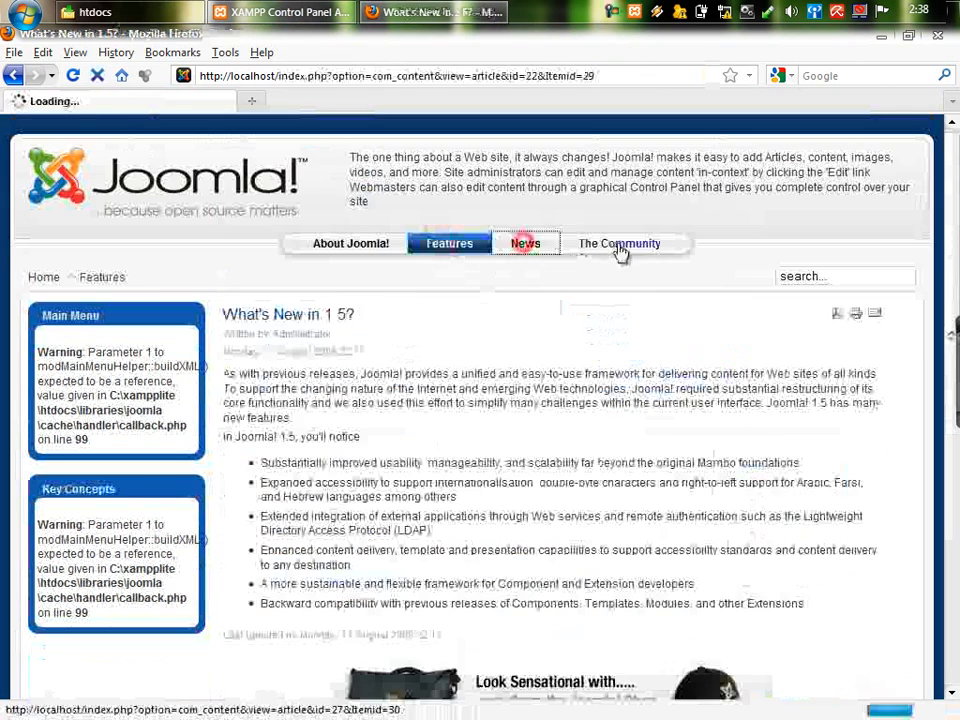
# - Load 127.0.0.1 in a new tab and view License Guidelines, Content Layouts and Features
pyautogui.click(253, 100)
pyautogui.write('12')
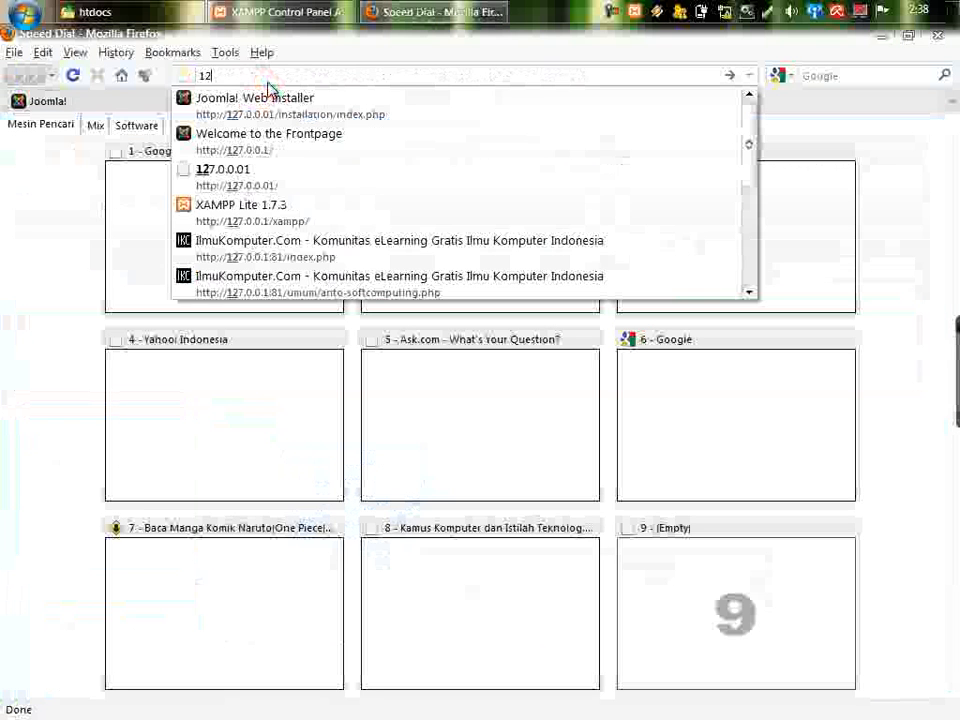
pyautogui.write('7.0.0.1')
pyautogui.press('Return')
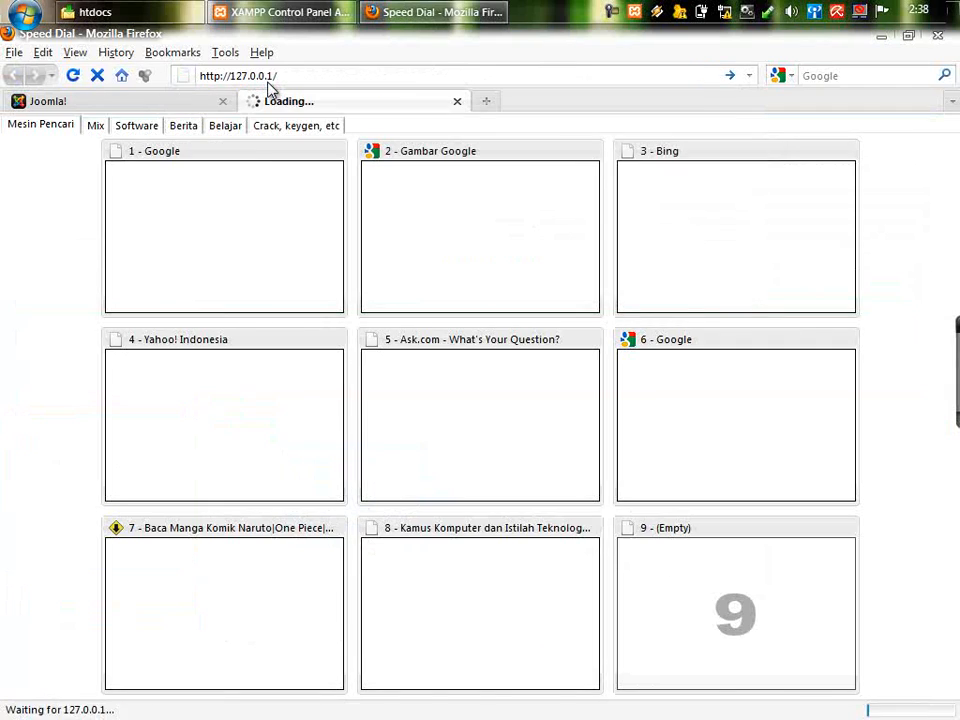
pyautogui.click(328, 340)
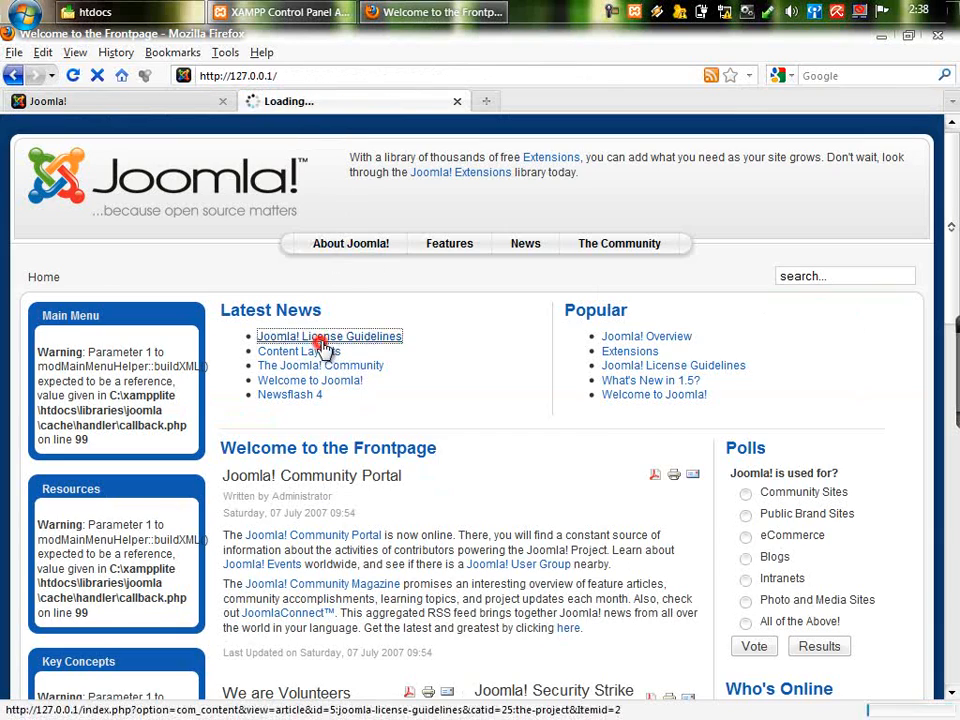
pyautogui.click(315, 352)
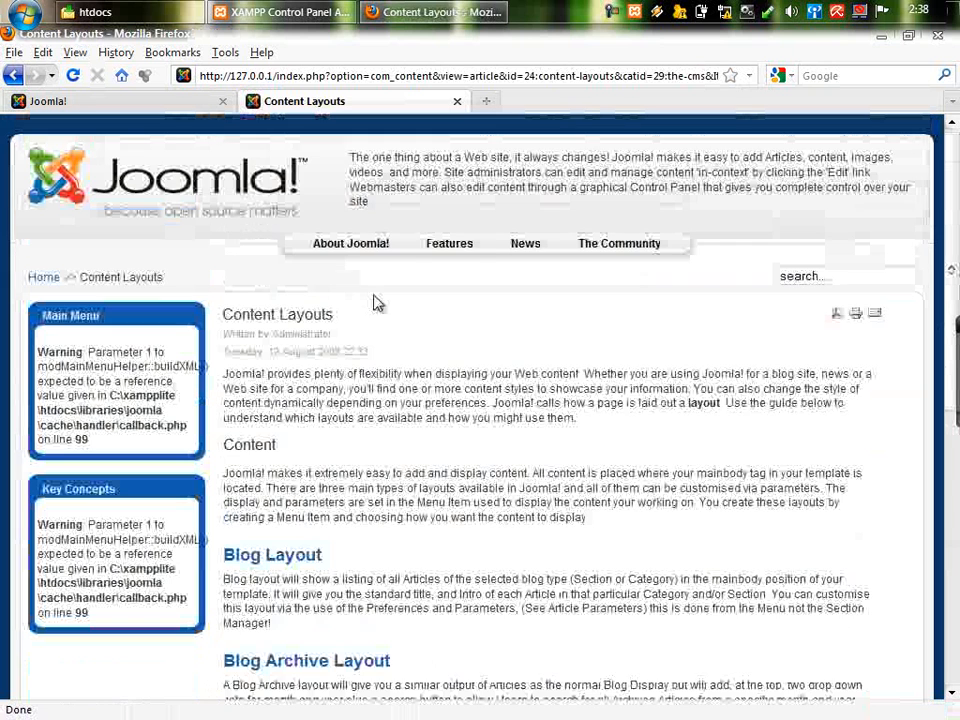
pyautogui.click(452, 240)
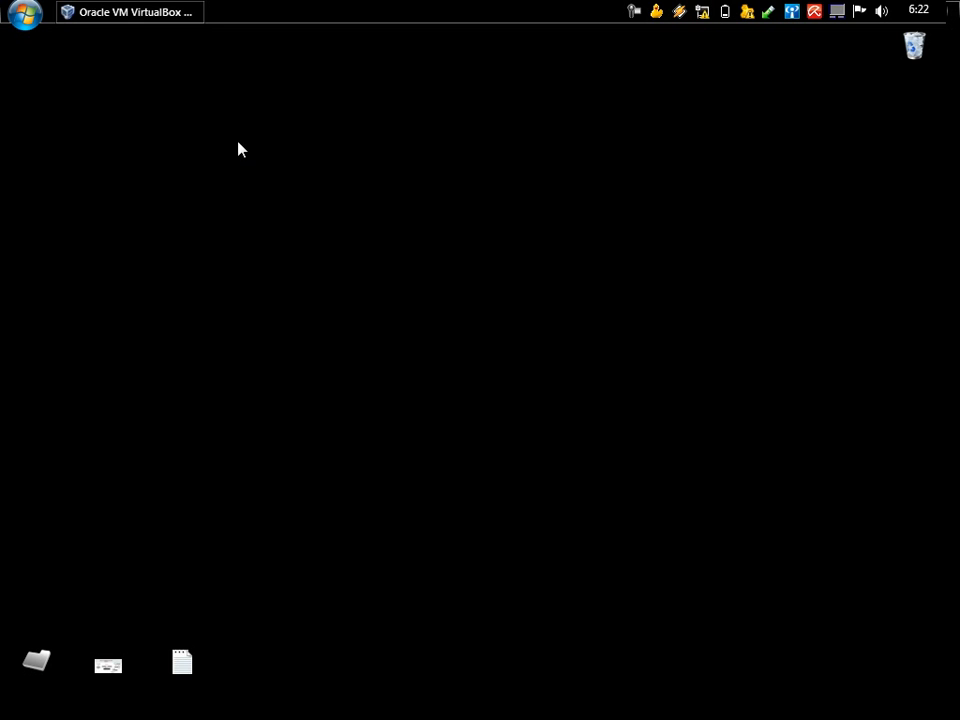
# - Close the running VirtualBox window from its taskbar button
pyautogui.rightClick(126, 8)
pyautogui.click(157, 103)
pyautogui.click(280, 195)
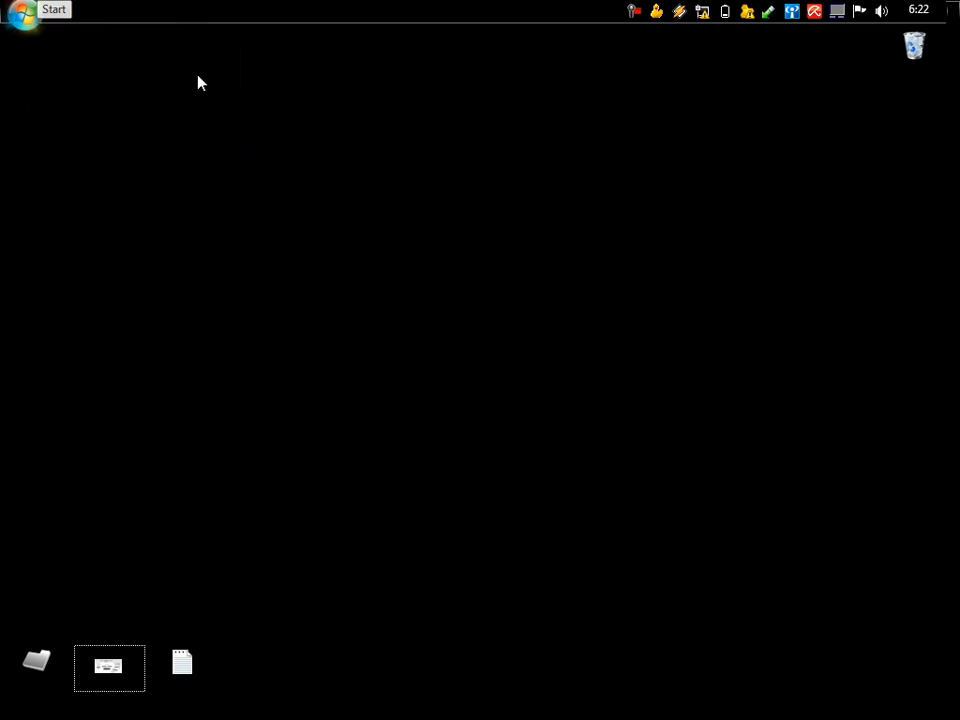
# - Search the Start menu for 'virtual' and launch VirtualBox
pyautogui.click(23, 8)
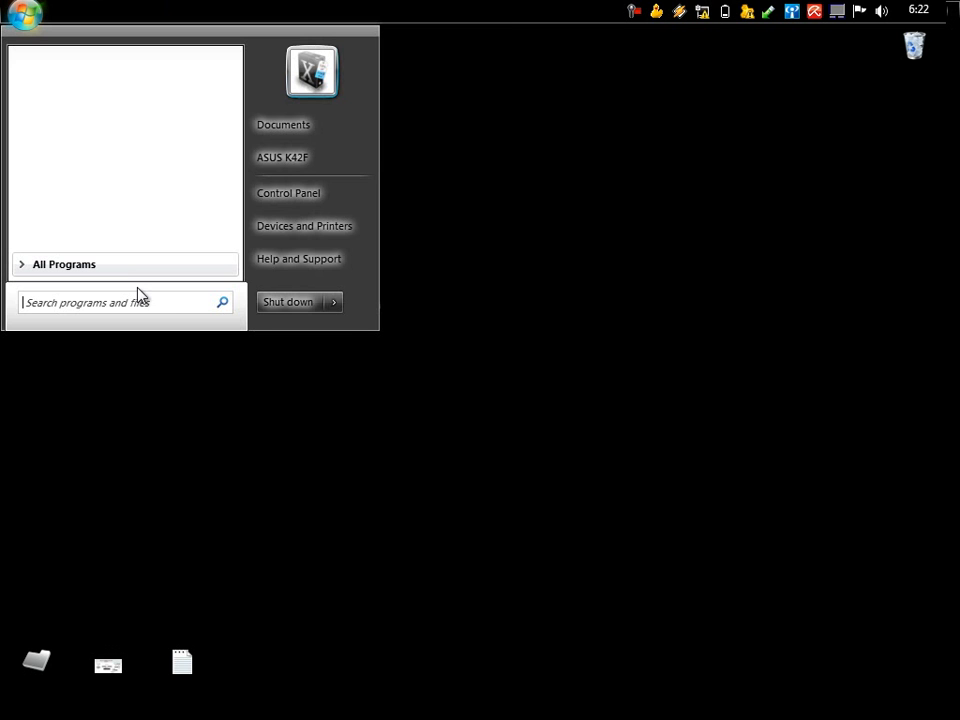
pyautogui.write('virtual')
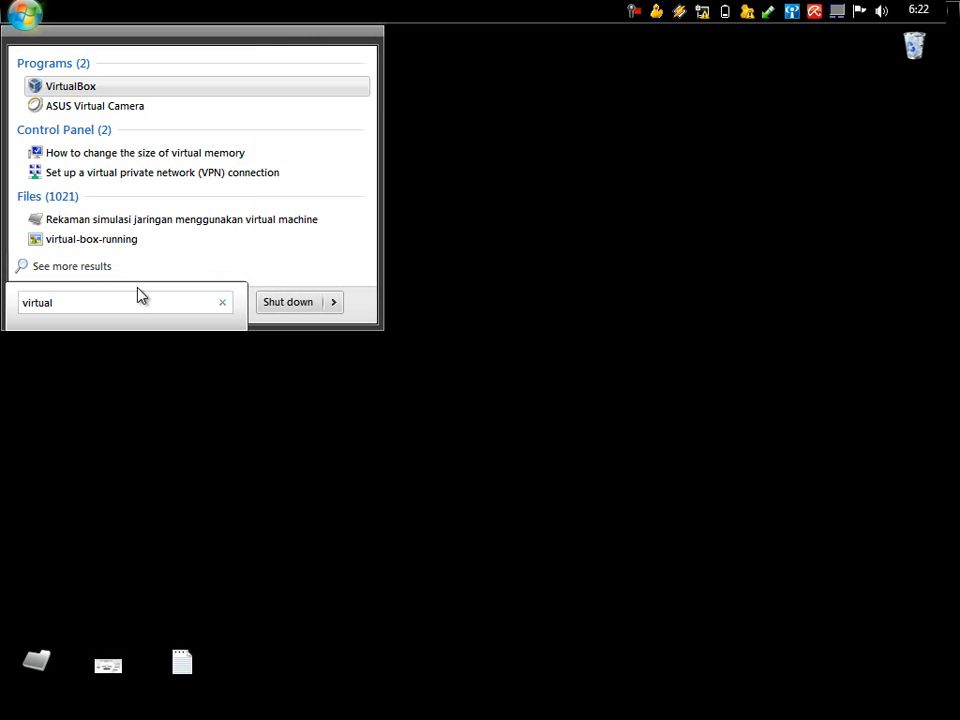
pyautogui.press('Return')
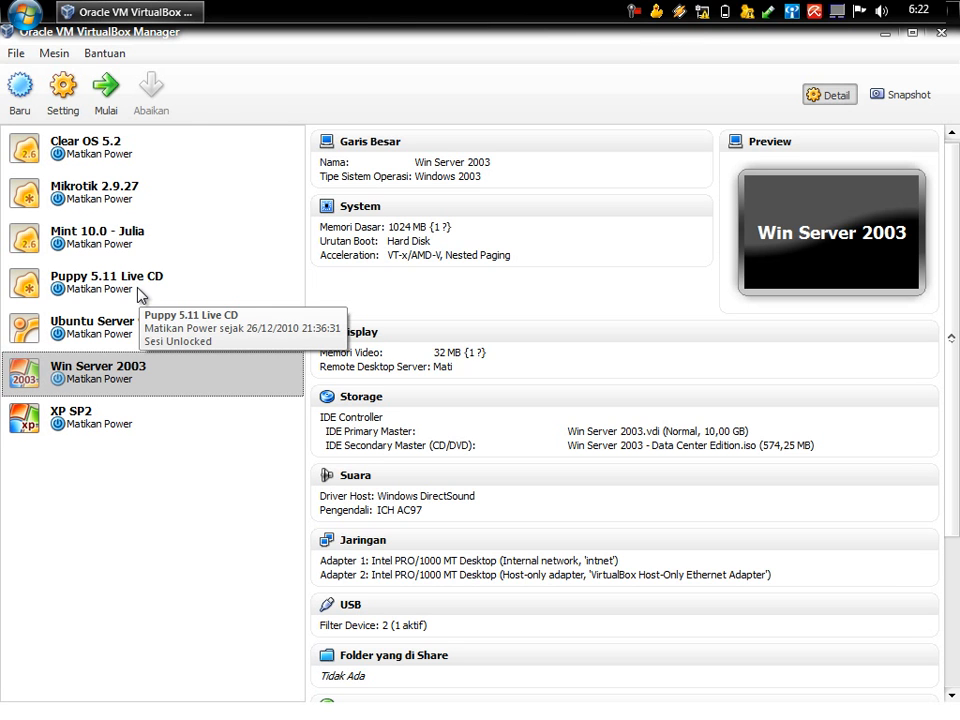
# - View the Mikrotik 2.9.27 machine's details, check the Mesin menu, and start the New VM wizard
pyautogui.click(171, 195)
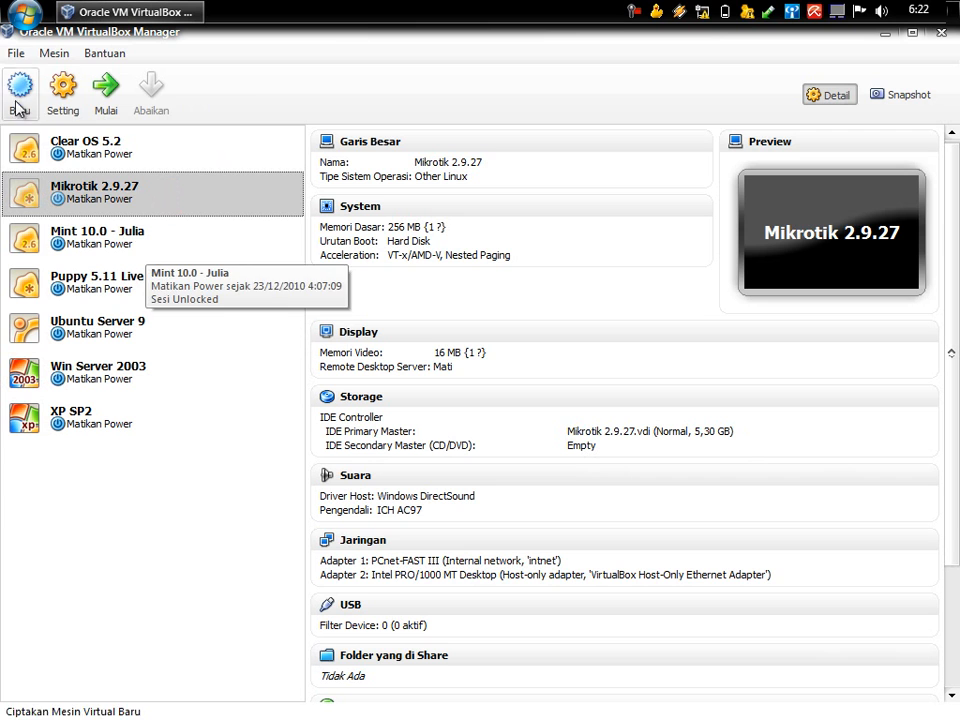
pyautogui.click(15, 52)
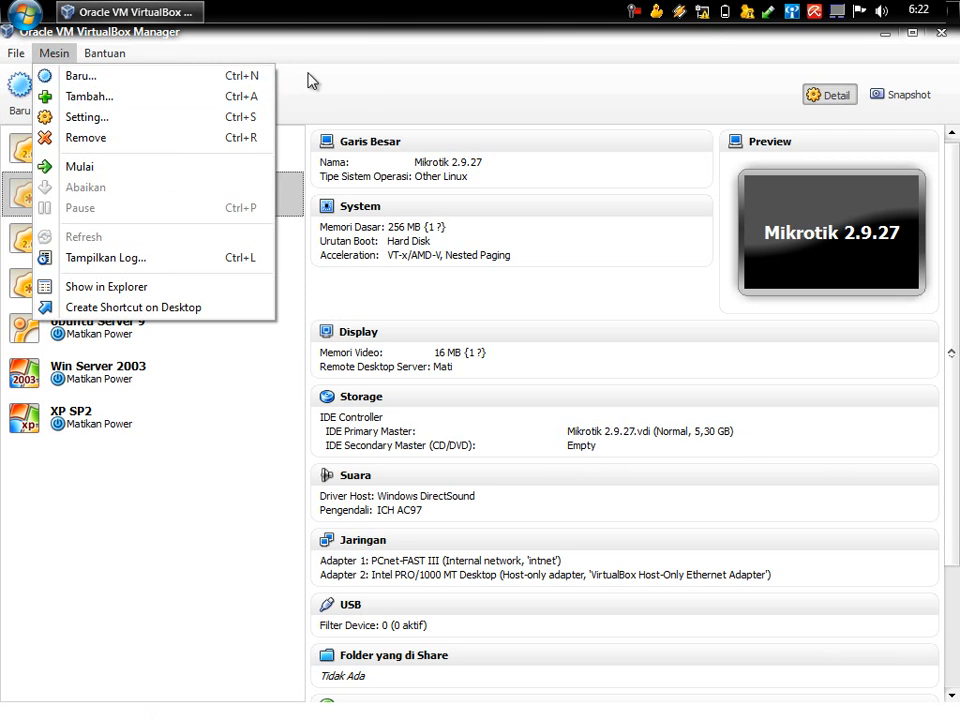
pyautogui.click(368, 70)
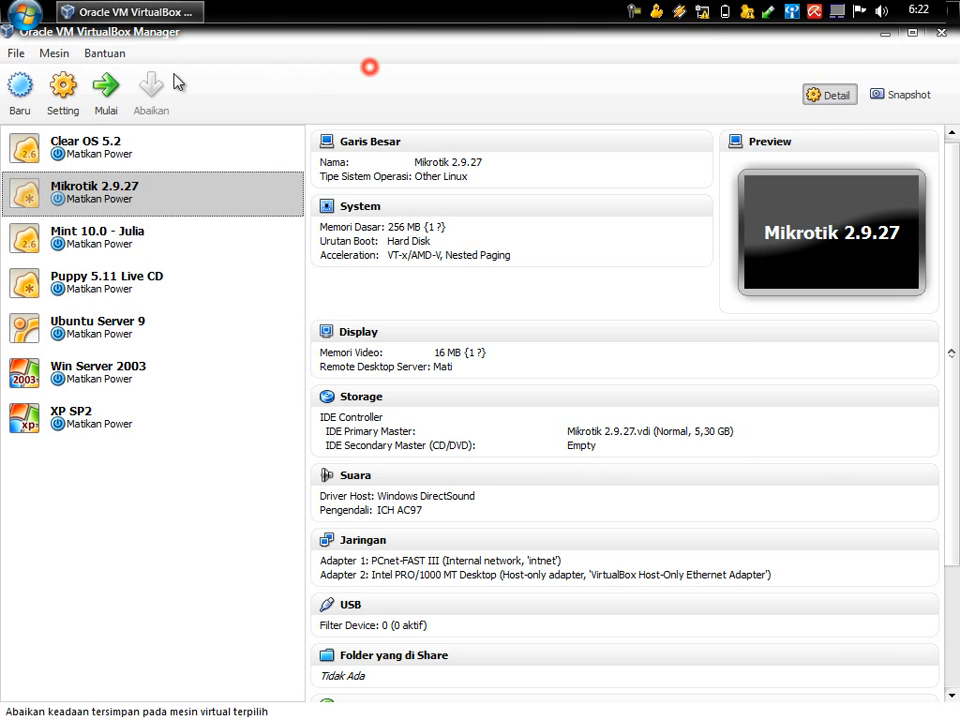
pyautogui.click(22, 92)
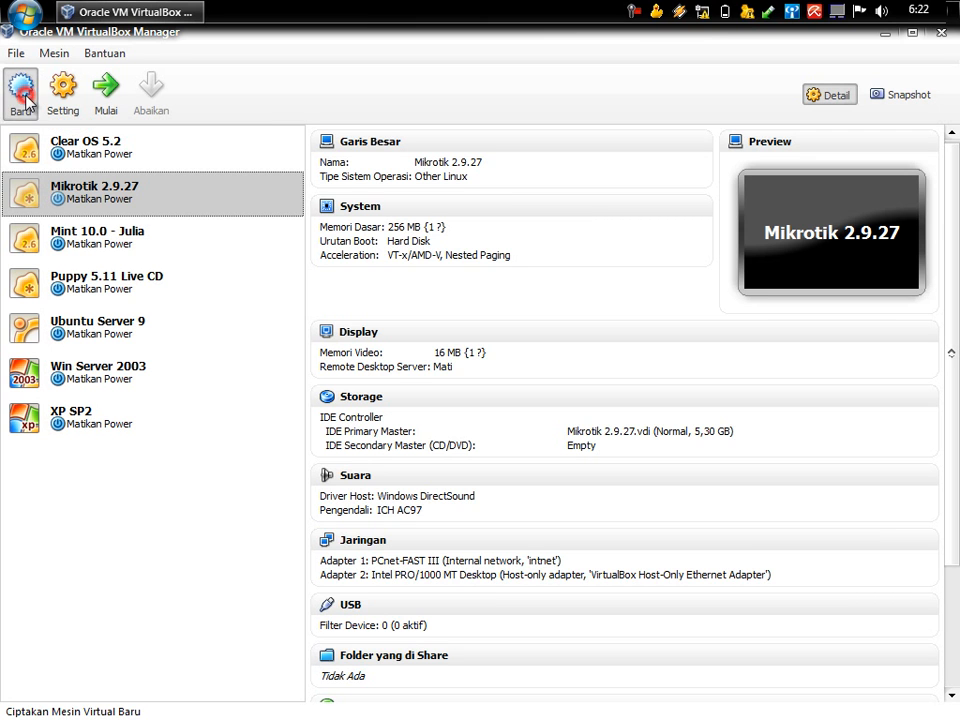
pyautogui.moveTo(413, 210)
pyautogui.mouseDown()
pyautogui.moveTo(399, 207)
pyautogui.moveTo(418, 204)
pyautogui.mouseUp()
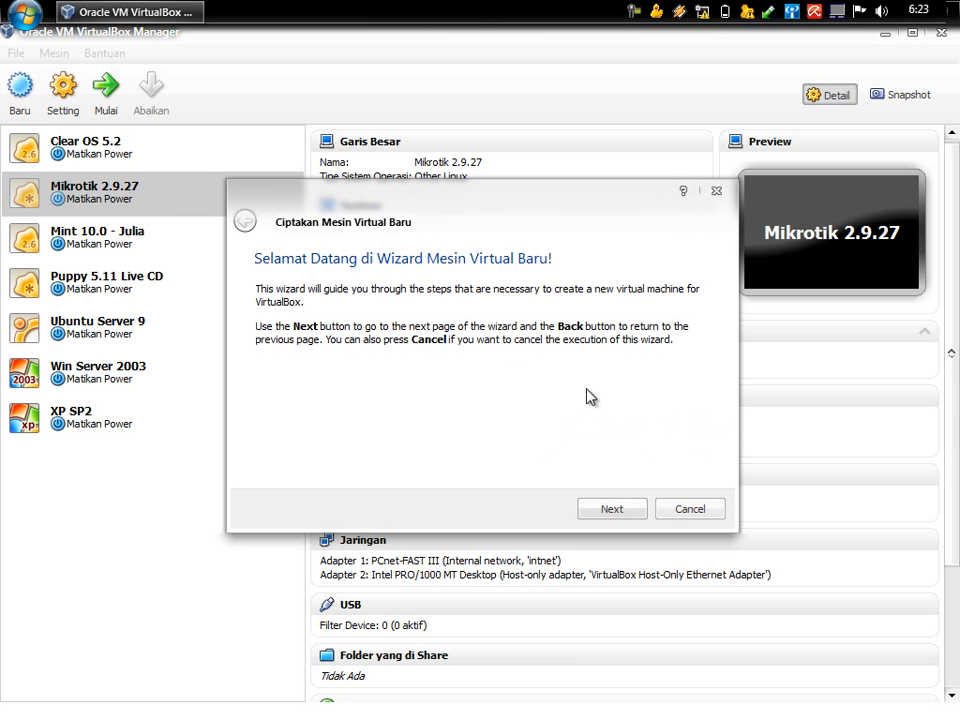
# - Advance past the welcome page and name the new machine Mikrotik 2.9.27
pyautogui.click(621, 510)
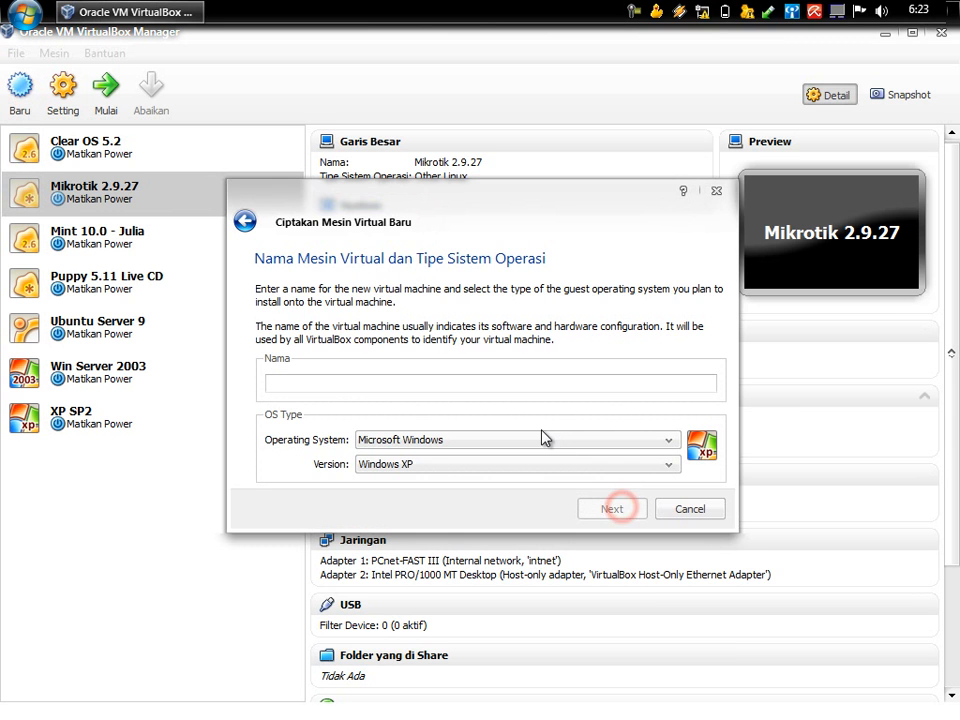
pyautogui.click(329, 381)
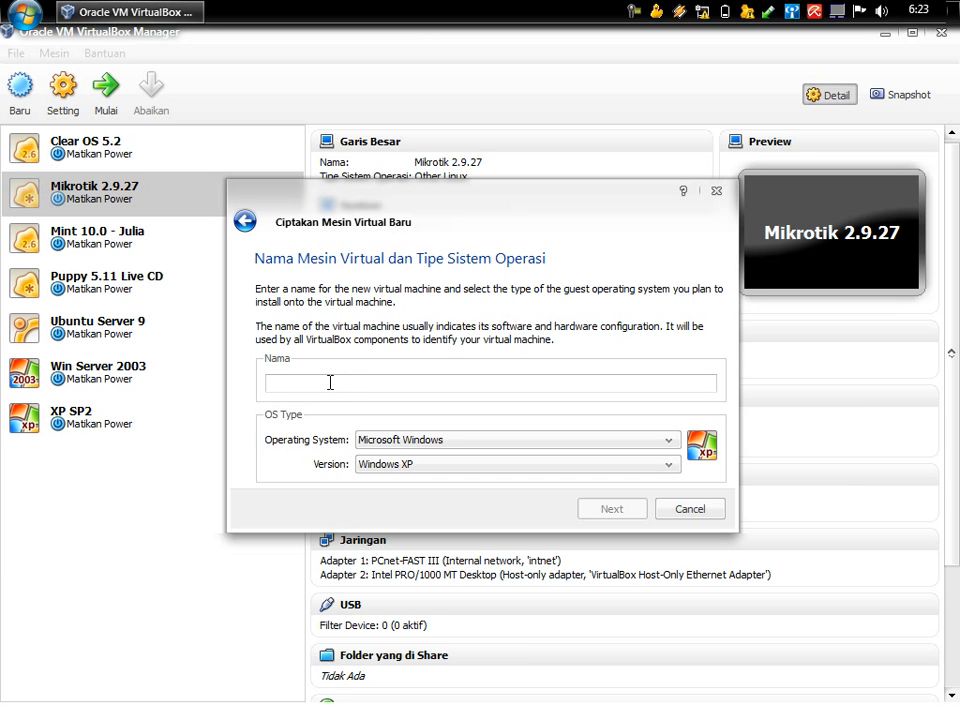
pyautogui.write('Mikro')
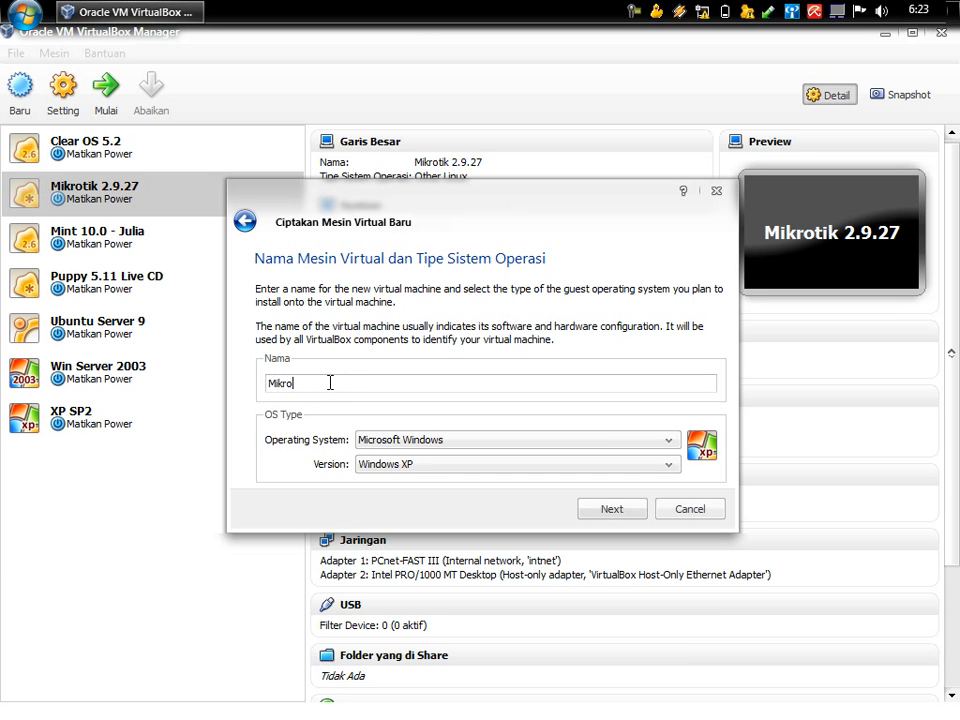
pyautogui.write('tik 2.9.27')
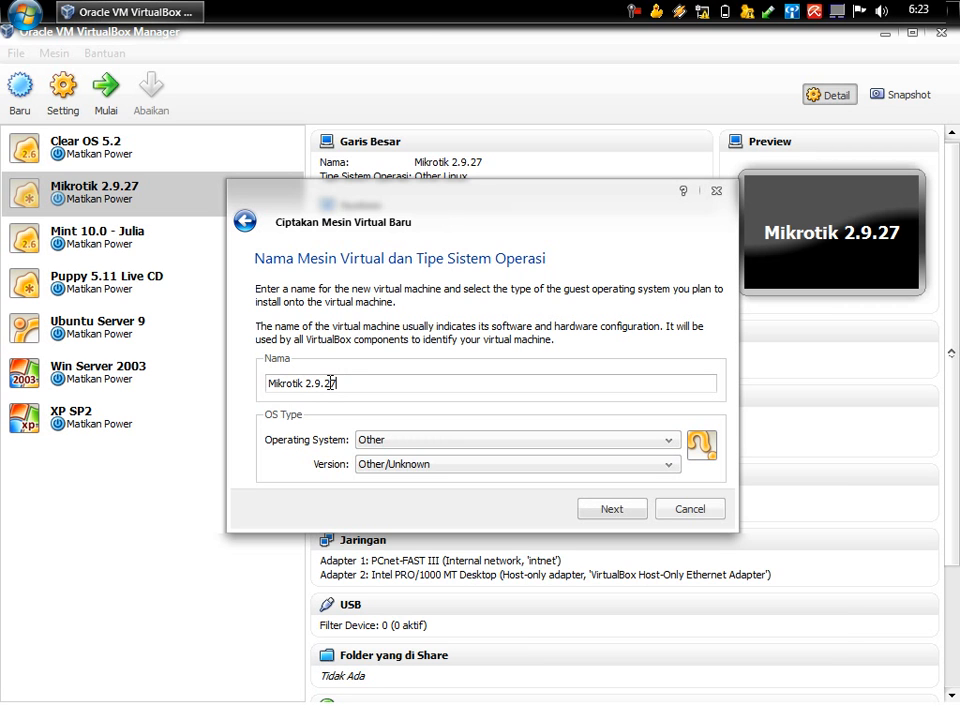
pyautogui.press('Tab')
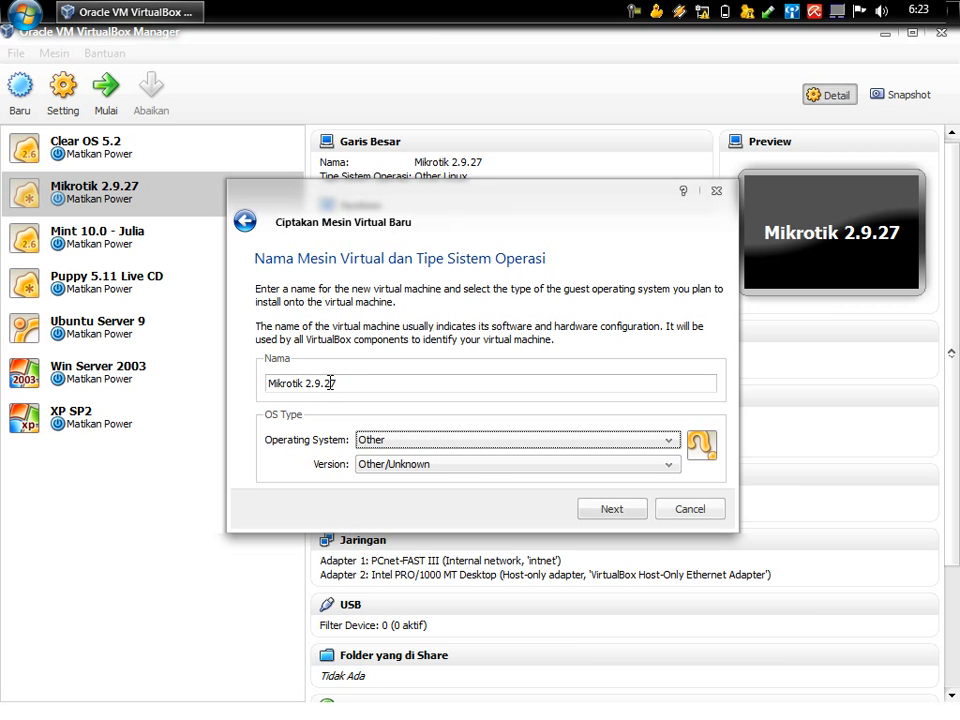
# - Set the operating system to Linux with version Linux 2.6
pyautogui.click(472, 440)
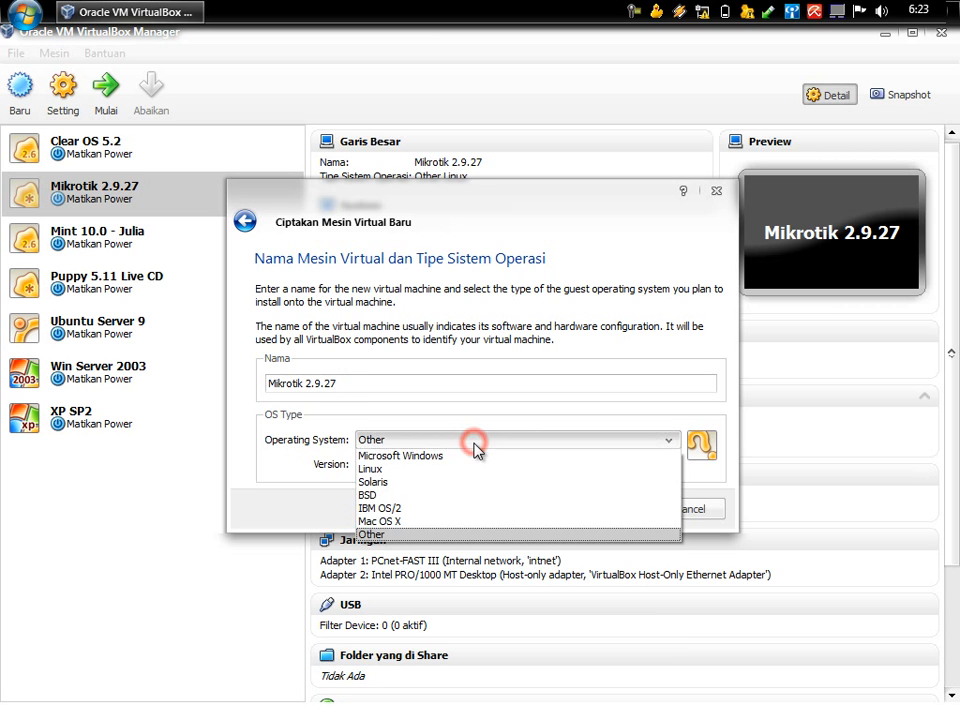
pyautogui.click(418, 469)
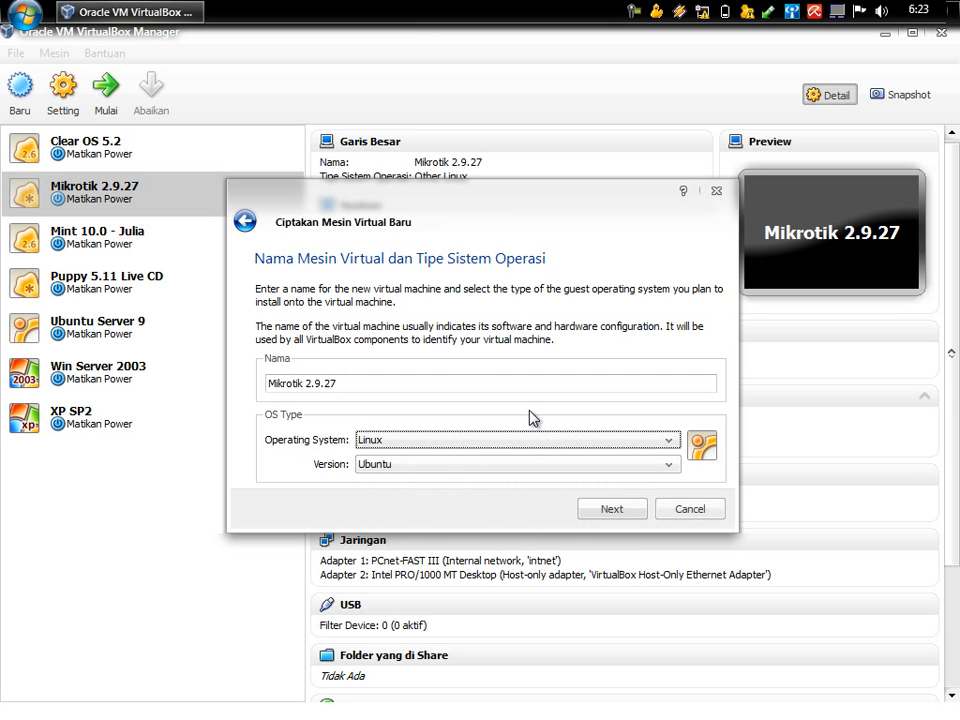
pyautogui.click(635, 466)
pyautogui.scroll(-2, 546, 510)
pyautogui.scroll(6, 491, 574)
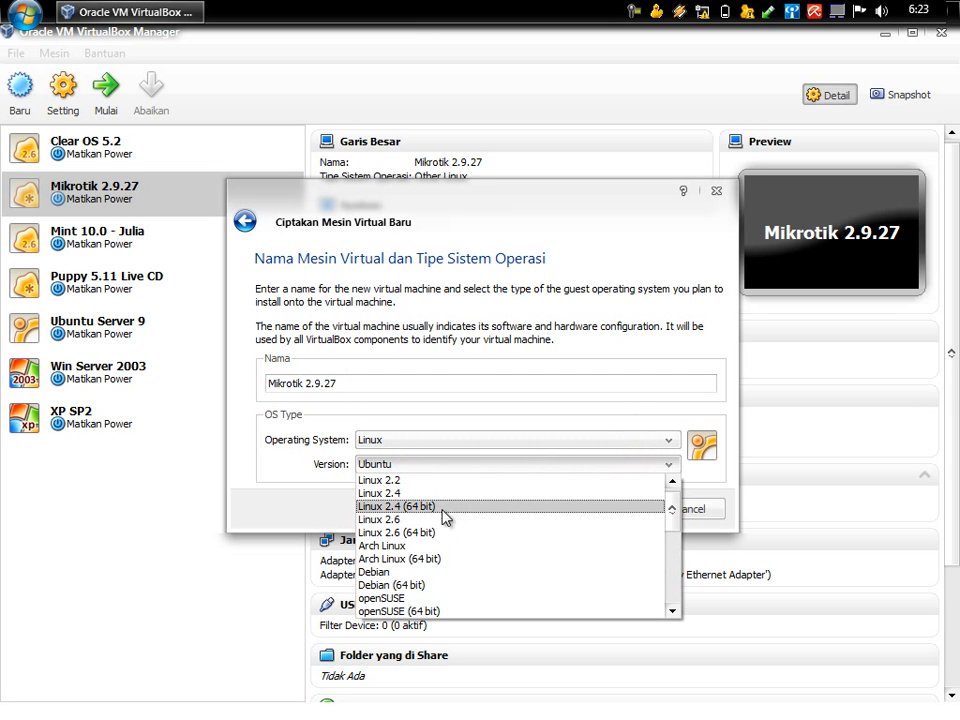
pyautogui.click(437, 520)
pyautogui.click(518, 500)
pyautogui.click(612, 510)
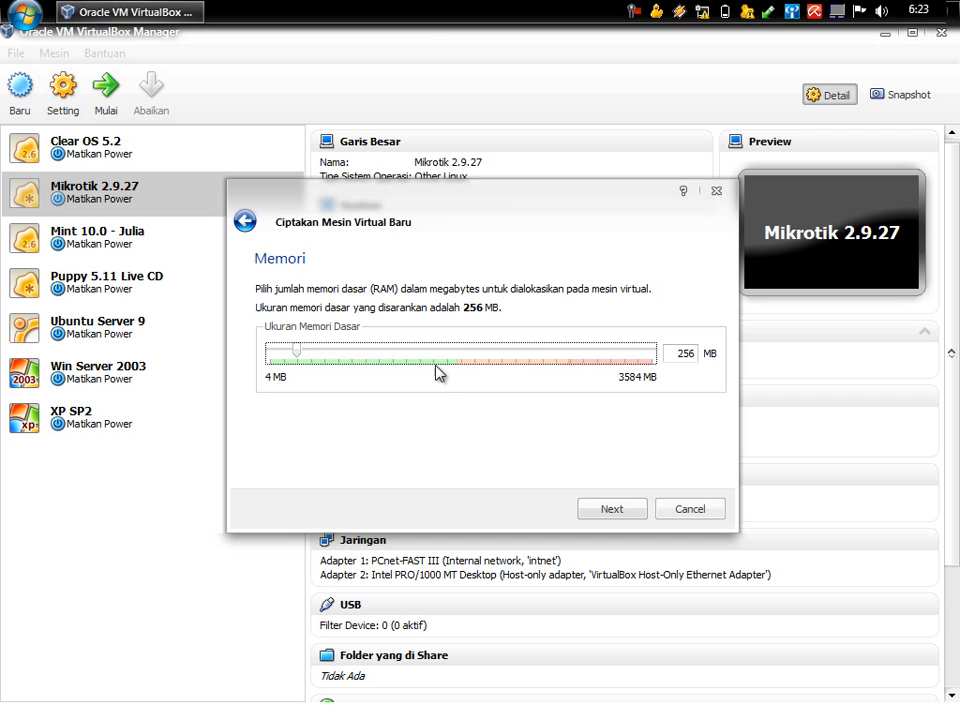
# - Set base memory to 256 MB and choose to create a new boot hard disk
pyautogui.moveTo(300, 358); pyautogui.dragTo(538, 362)
pyautogui.moveTo(536, 358); pyautogui.dragTo(548, 358)
pyautogui.moveTo(548, 358); pyautogui.dragTo(419, 358)
pyautogui.doubleClick(673, 354)
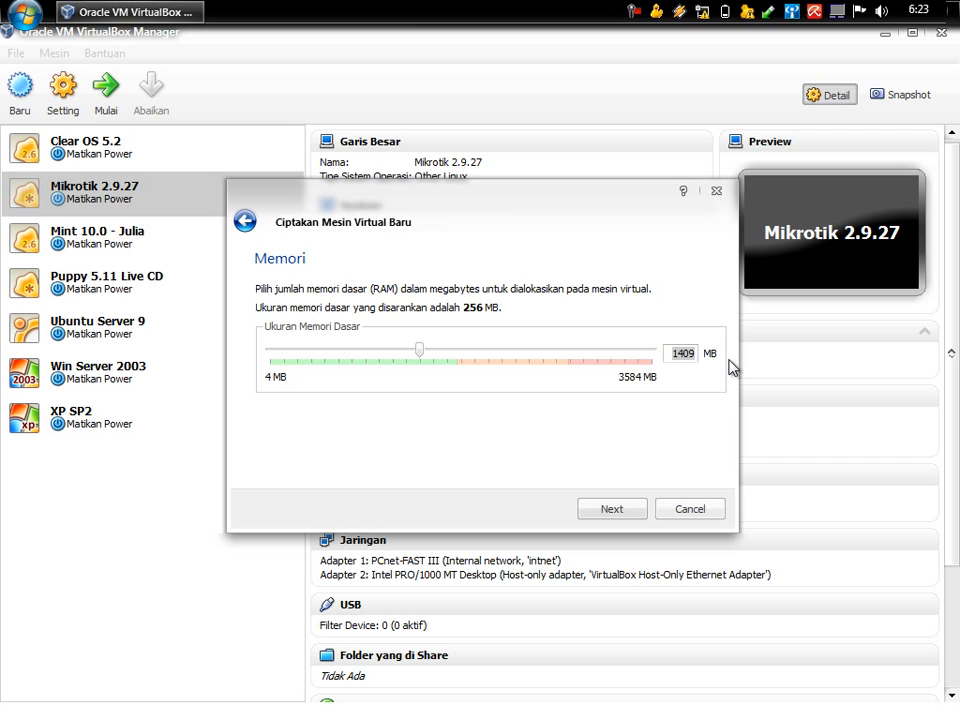
pyautogui.write('256')
pyautogui.click(639, 510)
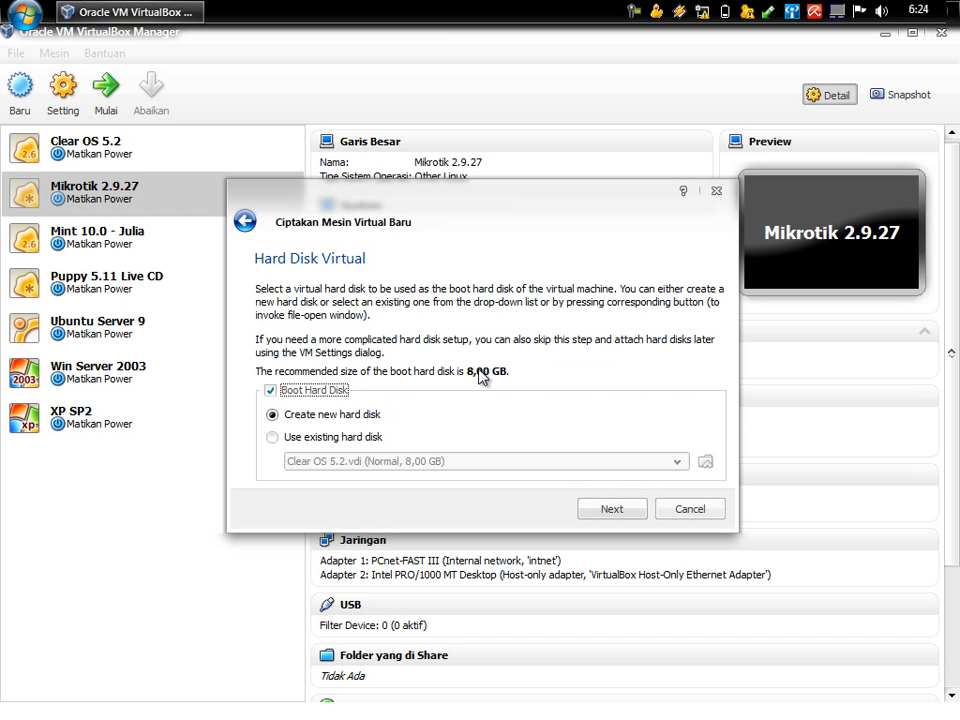
pyautogui.click(611, 511)
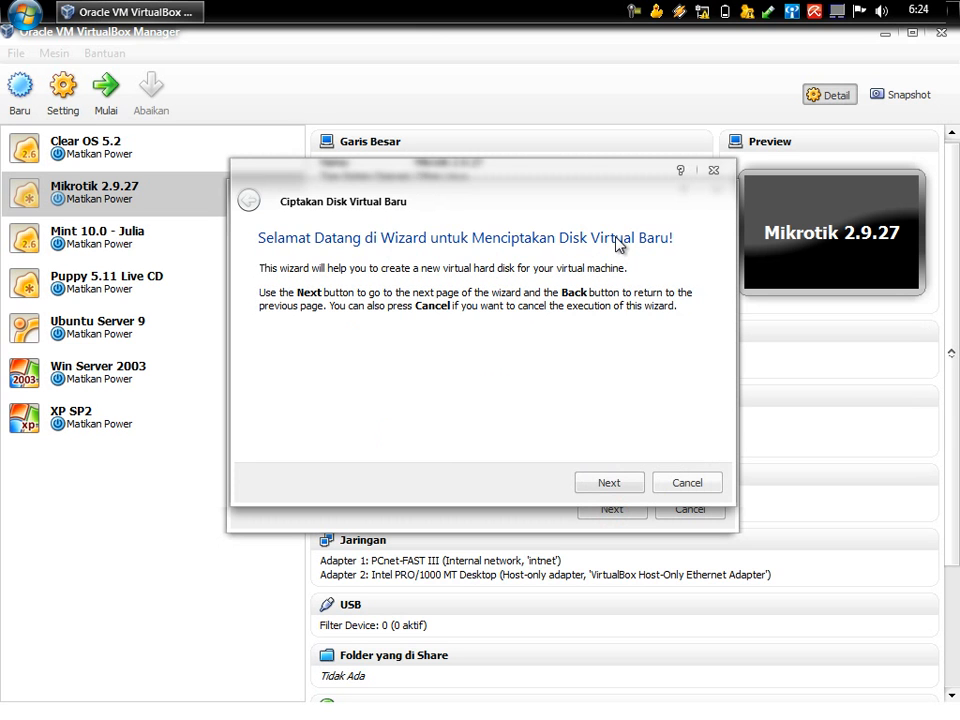
# - Keep dynamically expanding storage and set the new disk size to 2,00 GB
pyautogui.click(626, 485)
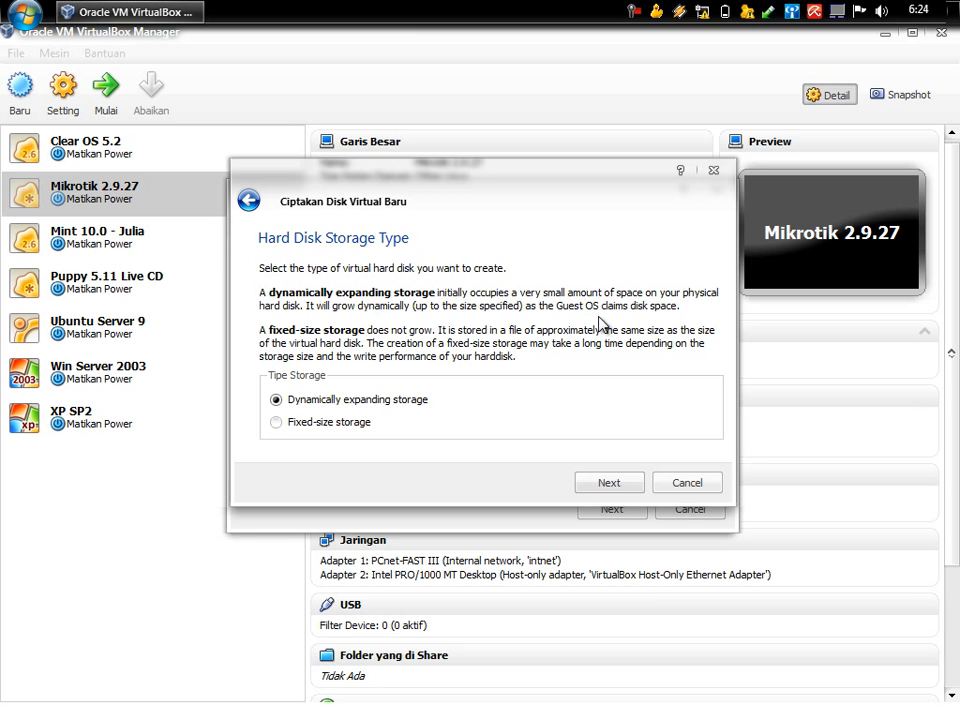
pyautogui.click(615, 482)
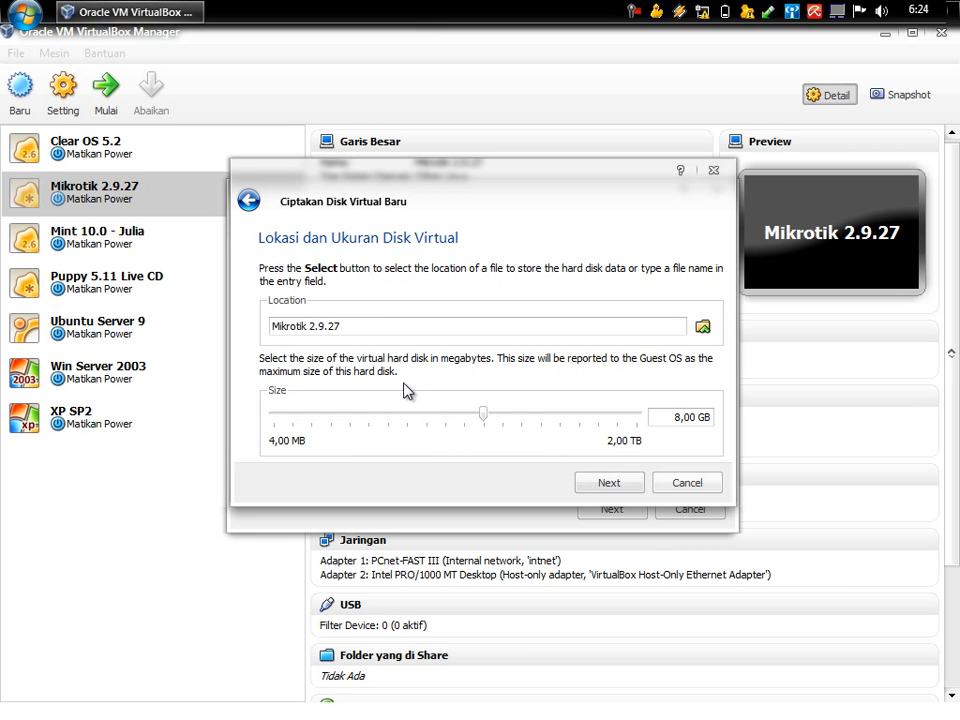
pyautogui.click(674, 418)
pyautogui.press('Delete')
pyautogui.write('2')
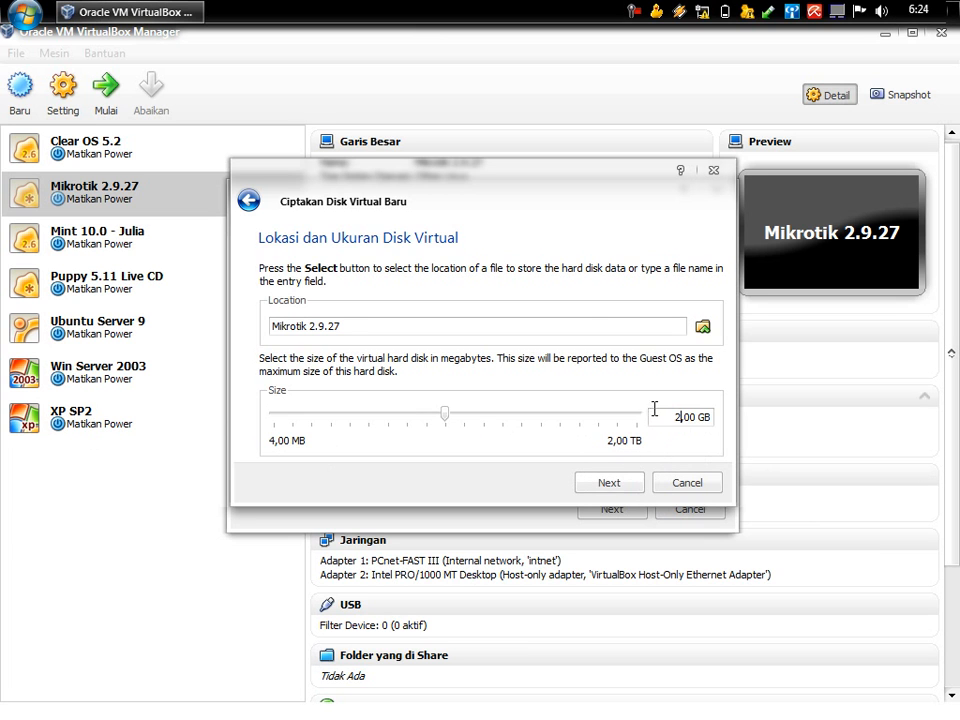
pyautogui.click(609, 484)
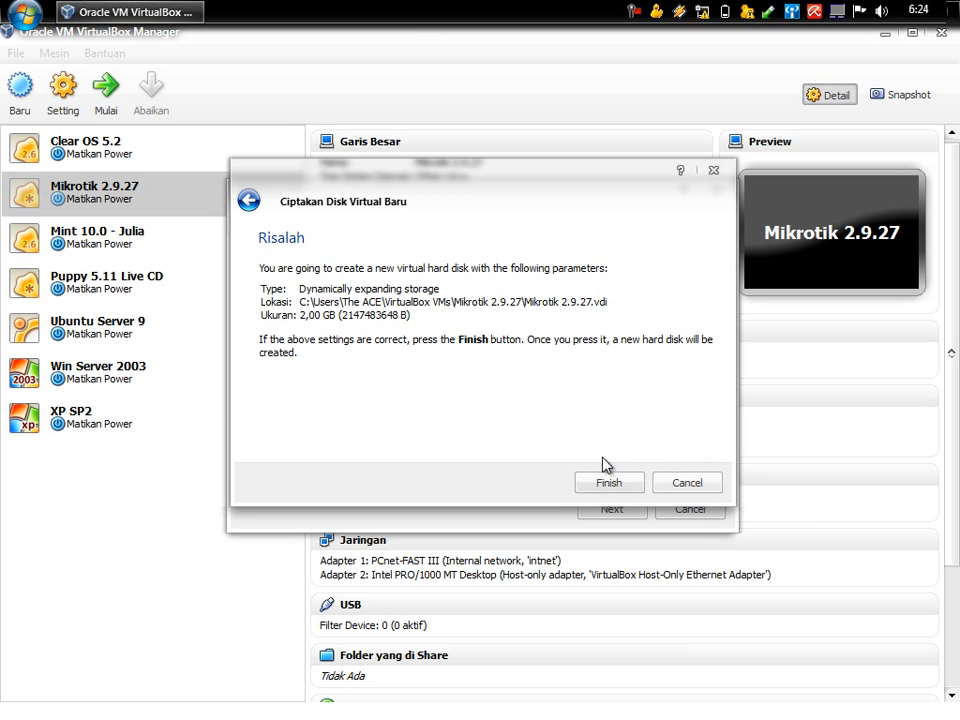
# - Review the disk location and size, create the disk, and finish the Mikrotik 2.9.27 VM
pyautogui.moveTo(350, 301); pyautogui.dragTo(588, 301)
pyautogui.moveTo(338, 317); pyautogui.dragTo(410, 317)
pyautogui.moveTo(312, 301); pyautogui.dragTo(520, 301)
pyautogui.moveTo(585, 301); pyautogui.dragTo(342, 321)
pyautogui.click(450, 322)
pyautogui.click(614, 480)
pyautogui.moveTo(416, 203); pyautogui.dragTo(476, 204)
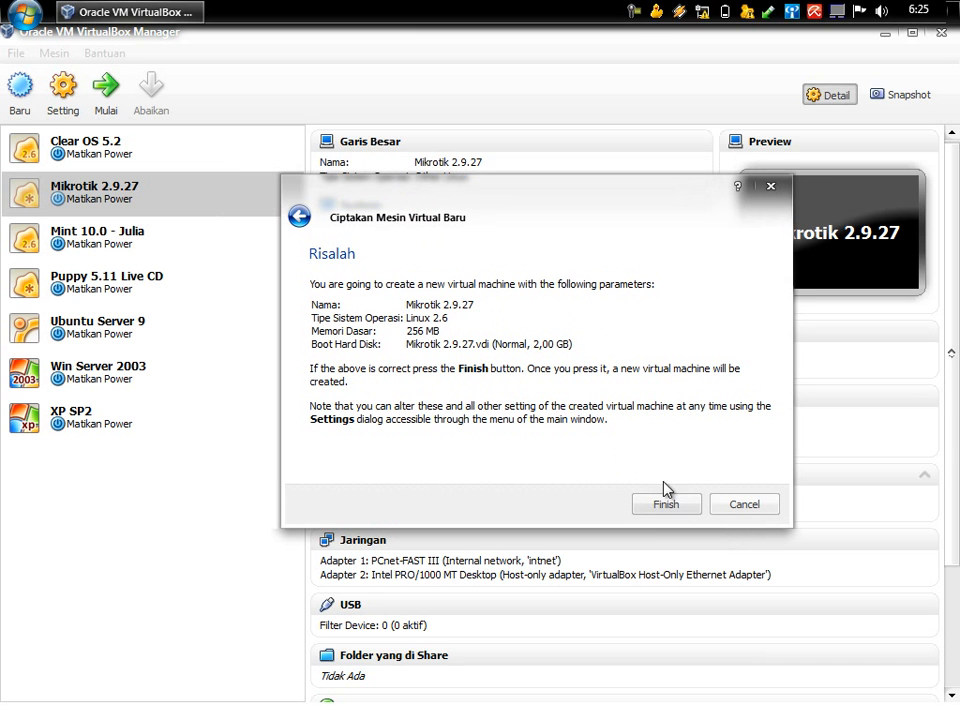
pyautogui.click(680, 510)
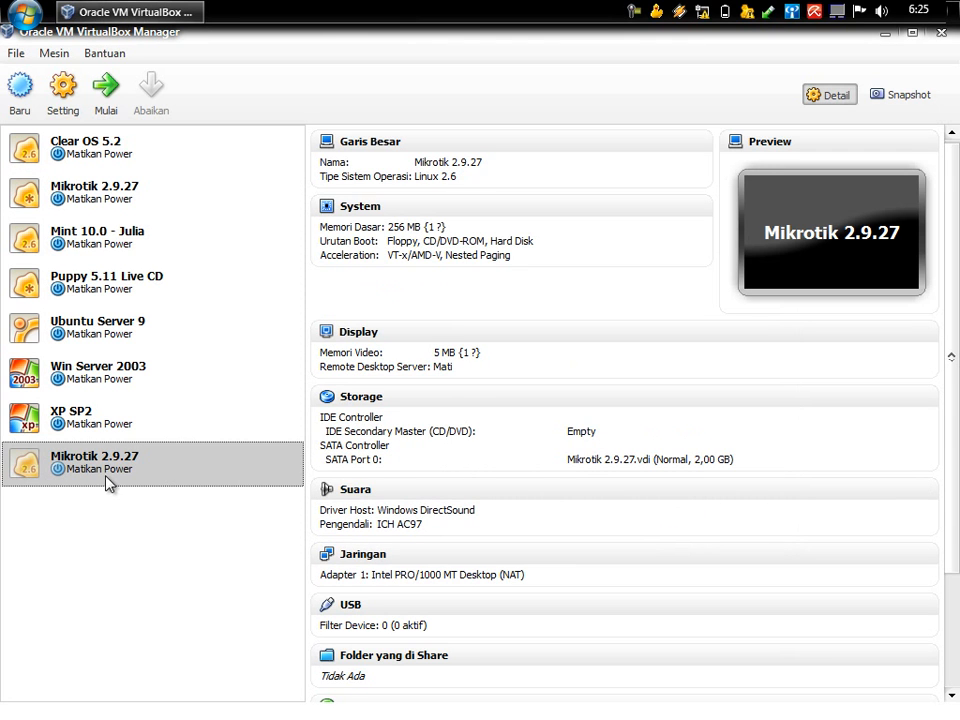
# - Open the Mikrotik 2.9.27 machine's settings and review its General name, advanced and description tabs
pyautogui.rightClick(107, 476)
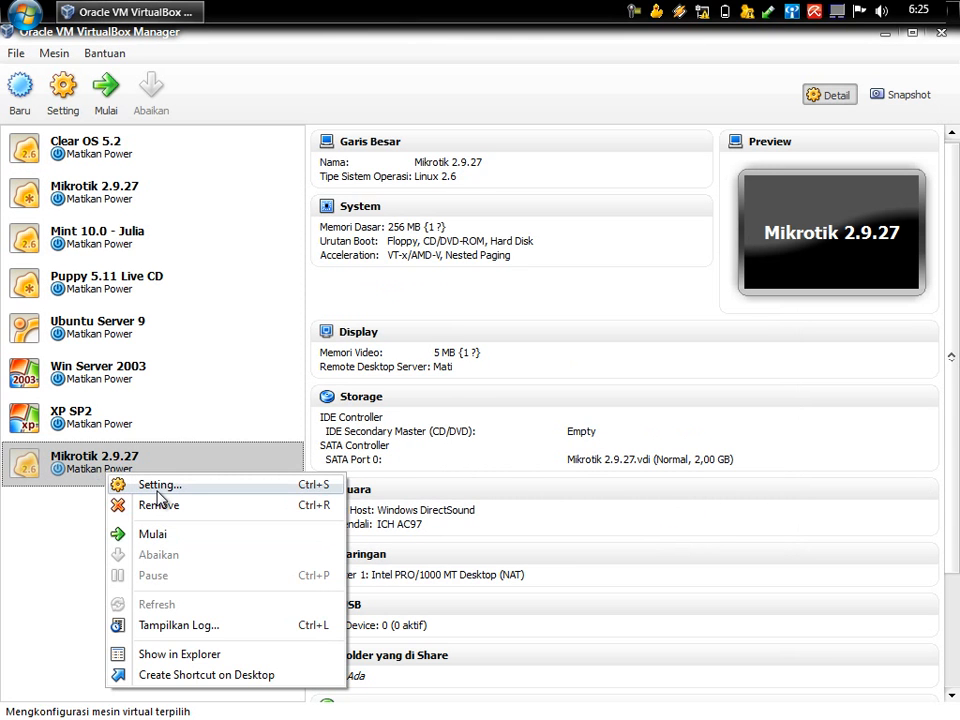
pyautogui.click(157, 486)
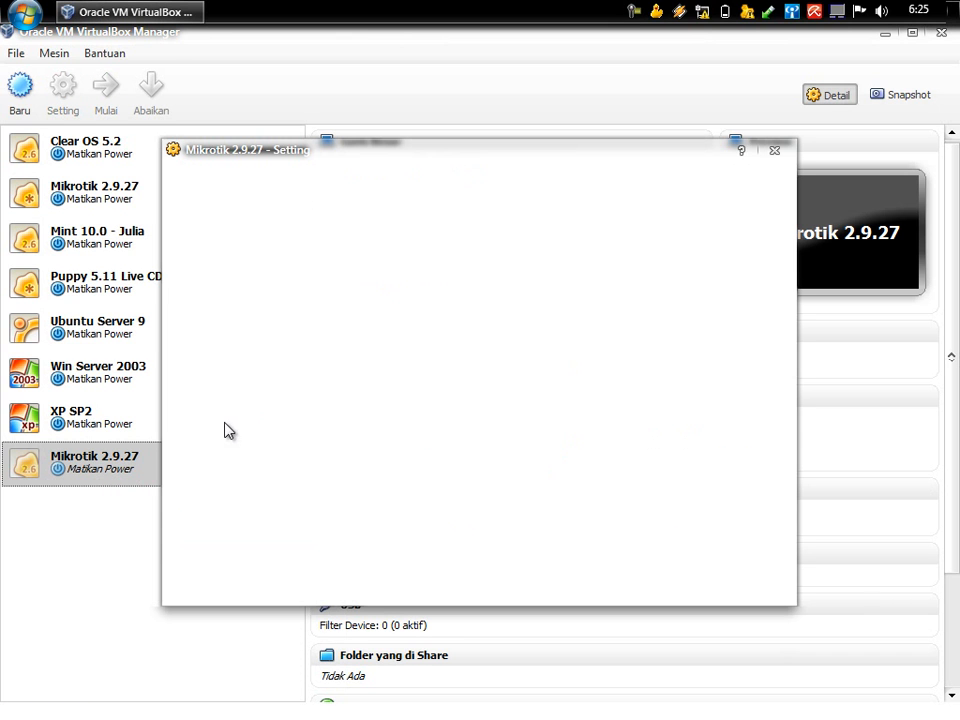
pyautogui.click(503, 254)
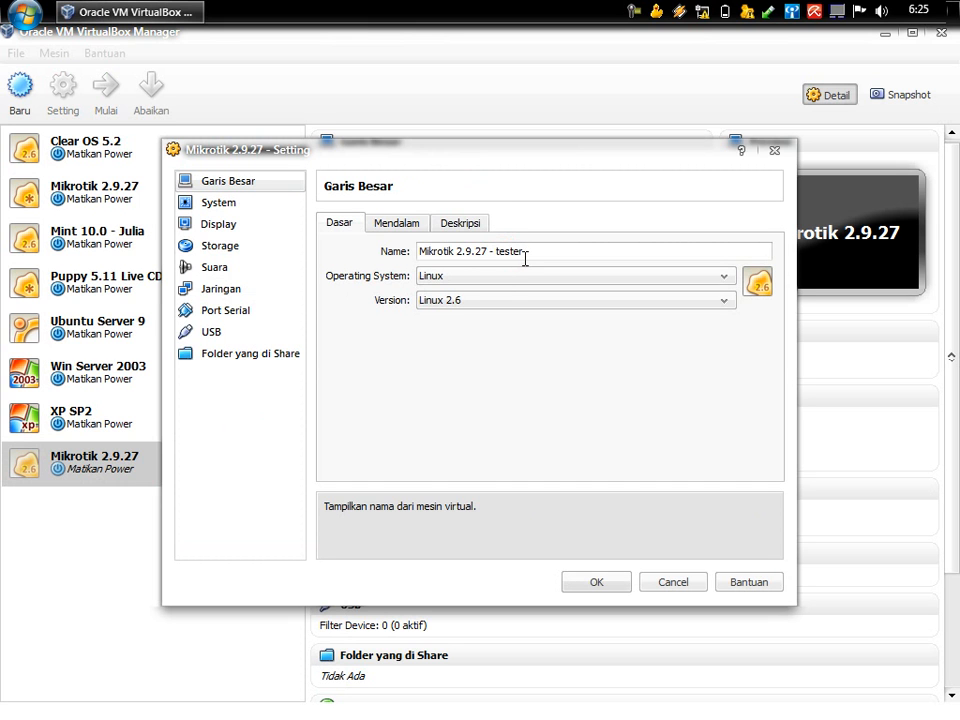
pyautogui.click(418, 223)
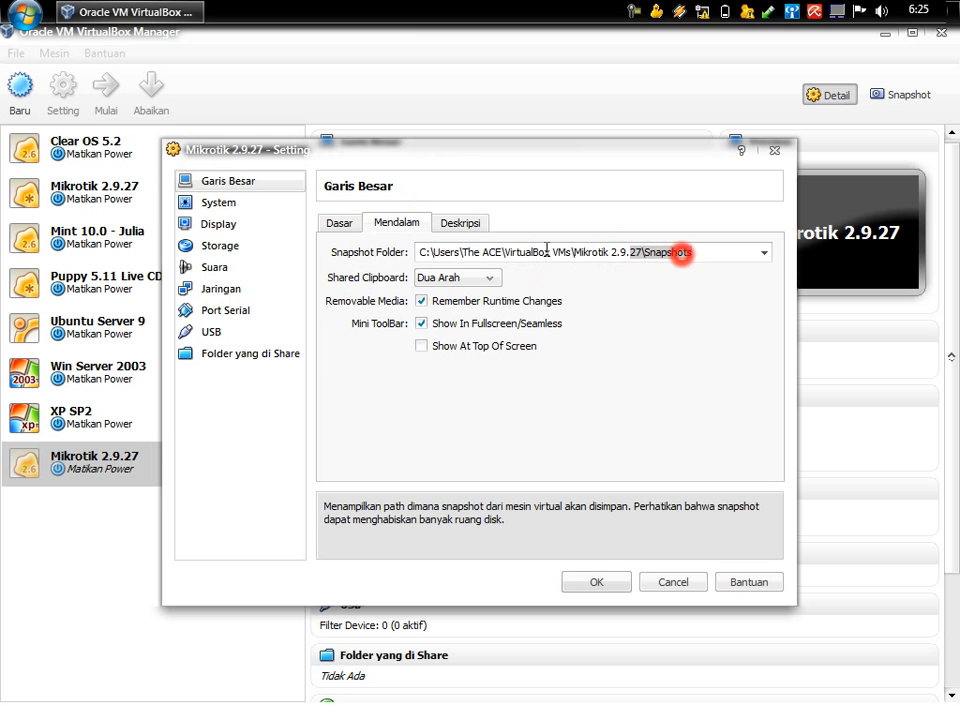
pyautogui.click(459, 224)
pyautogui.click(396, 284)
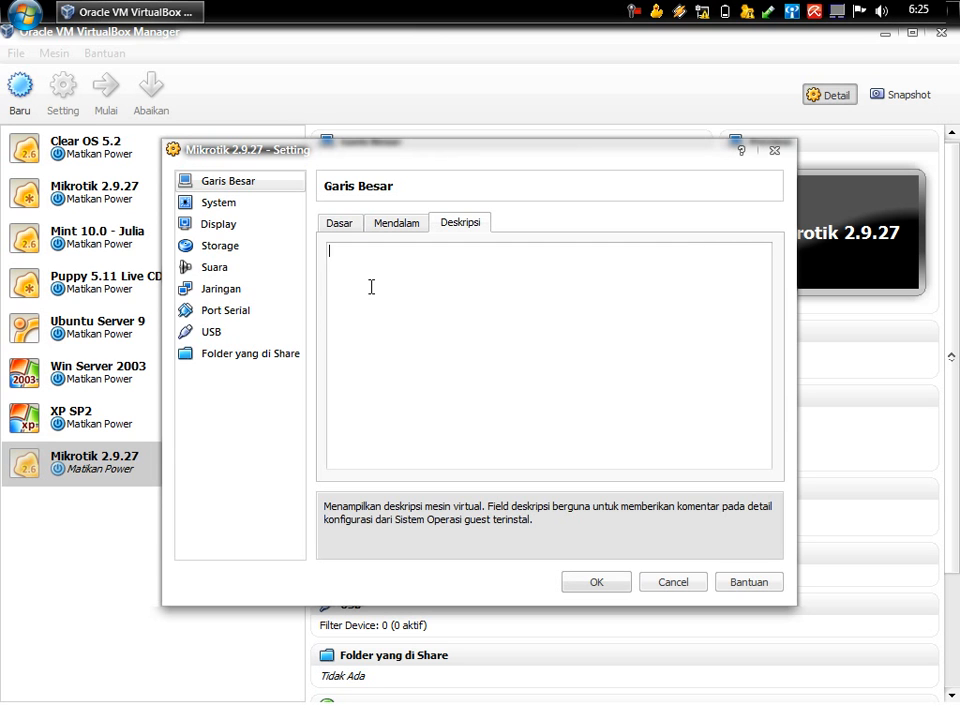
# - Set the boot order to CD/DVD-ROM then hard disk, with Floppy moved down and disabled
pyautogui.click(245, 202)
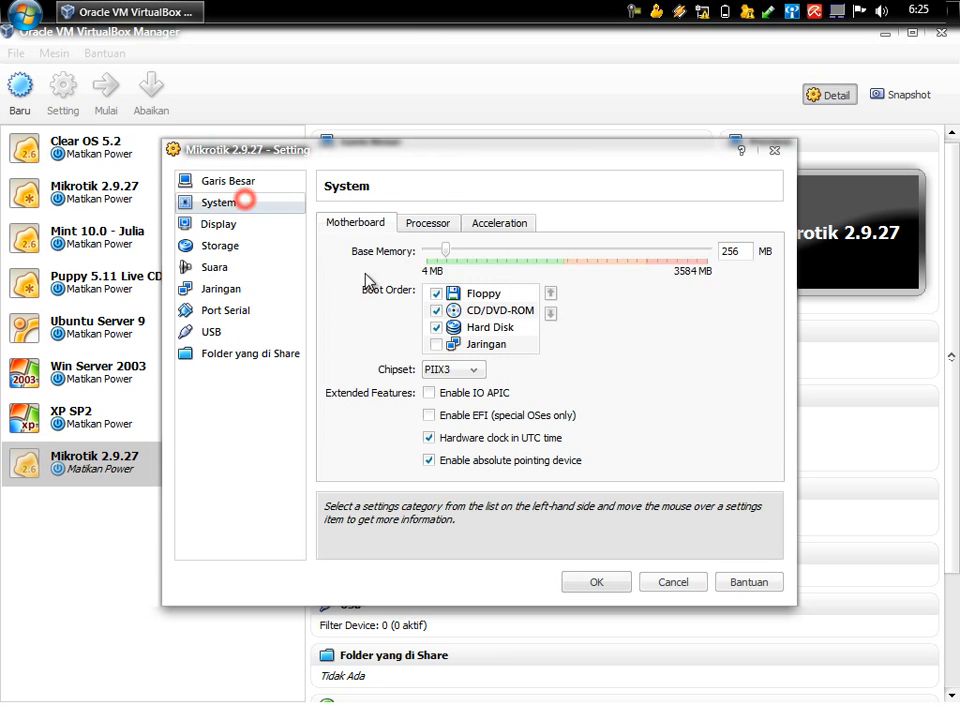
pyautogui.click(476, 294)
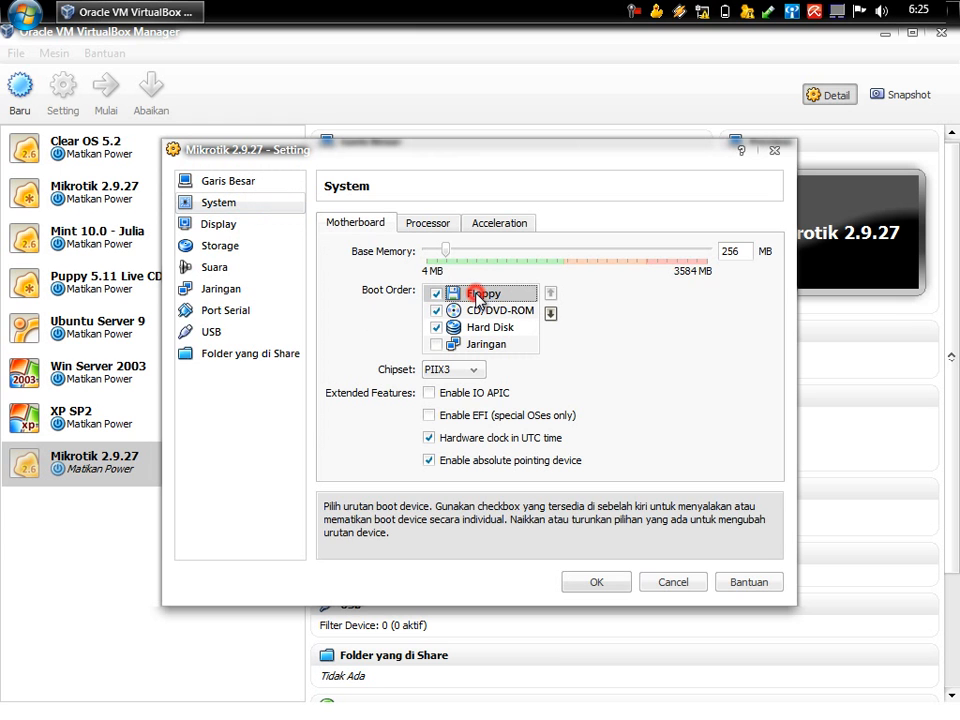
pyautogui.click(550, 313)
pyautogui.click(550, 313)
pyautogui.click(550, 313)
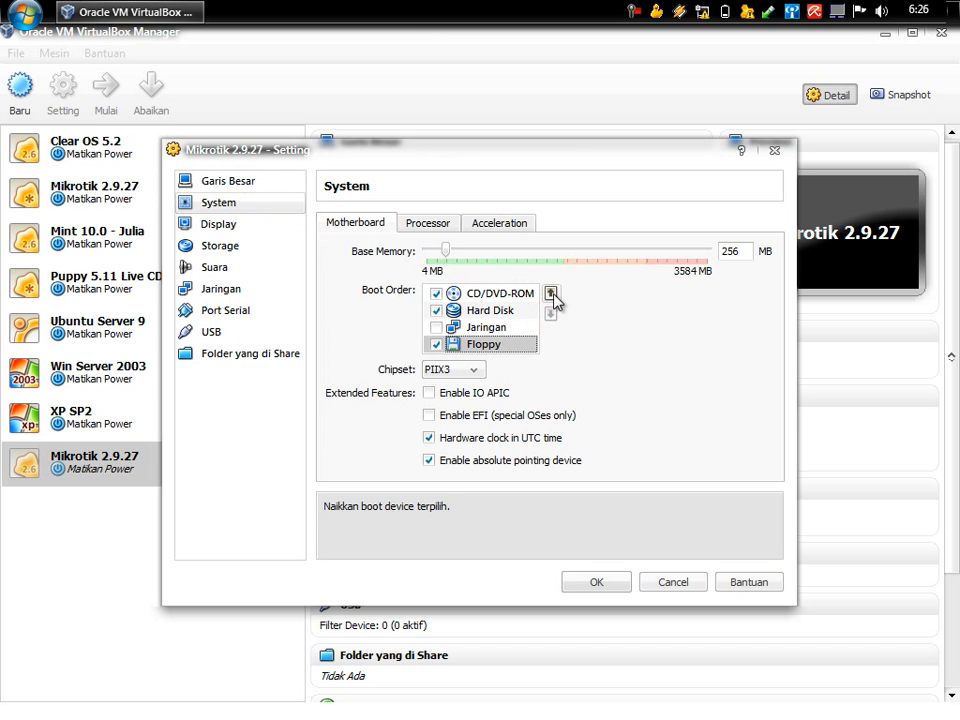
pyautogui.click(550, 293)
pyautogui.click(436, 327)
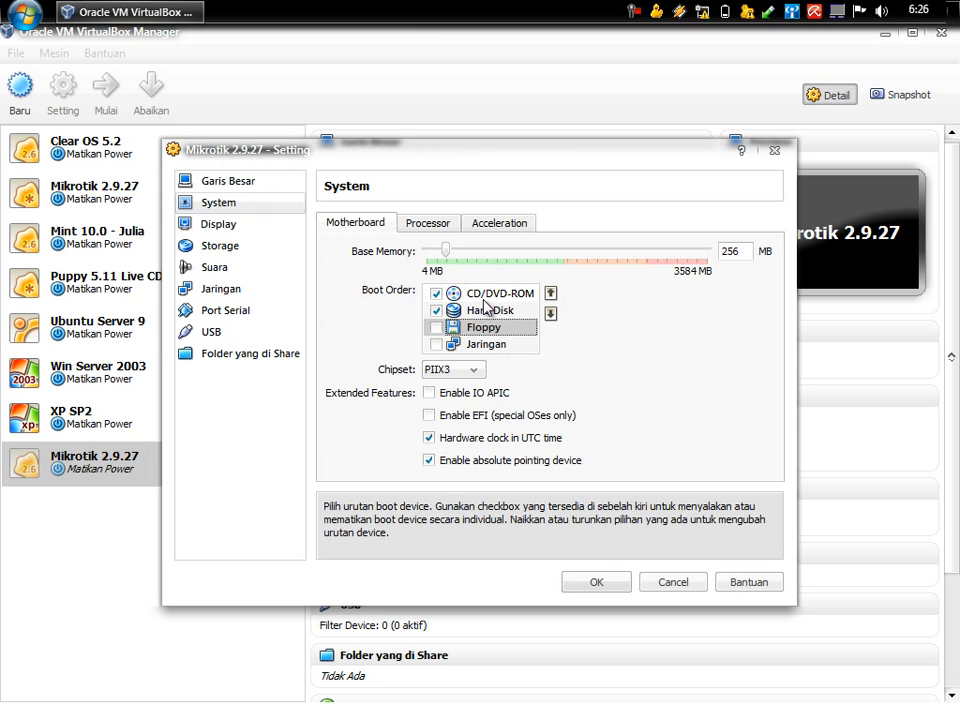
pyautogui.click(491, 293)
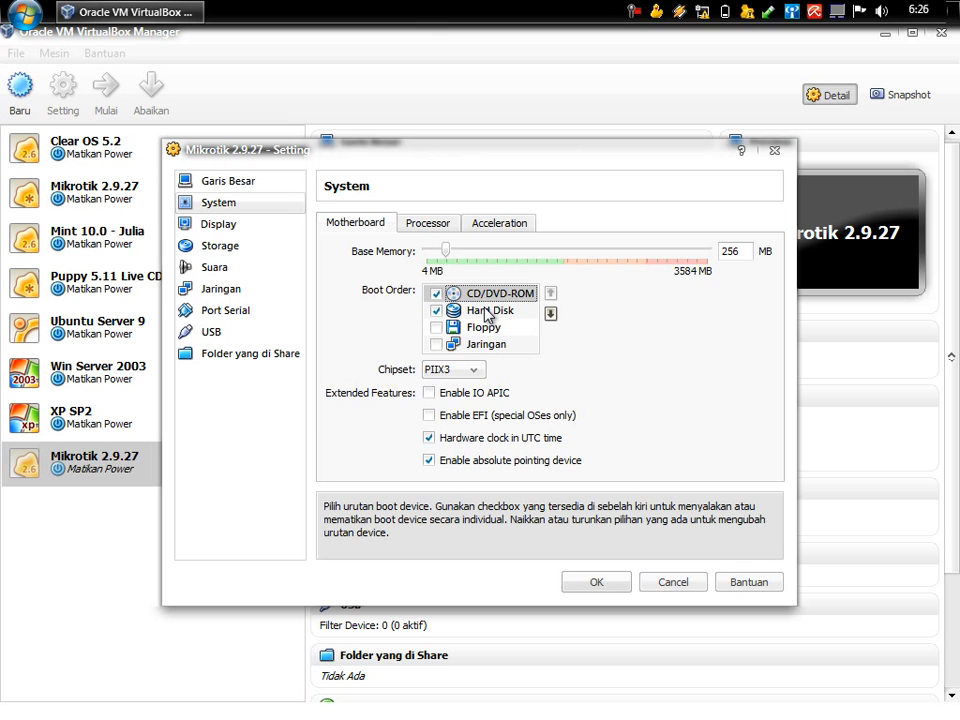
# - Review the Processor tab, keeping the machine at one CPU
pyautogui.click(428, 225)
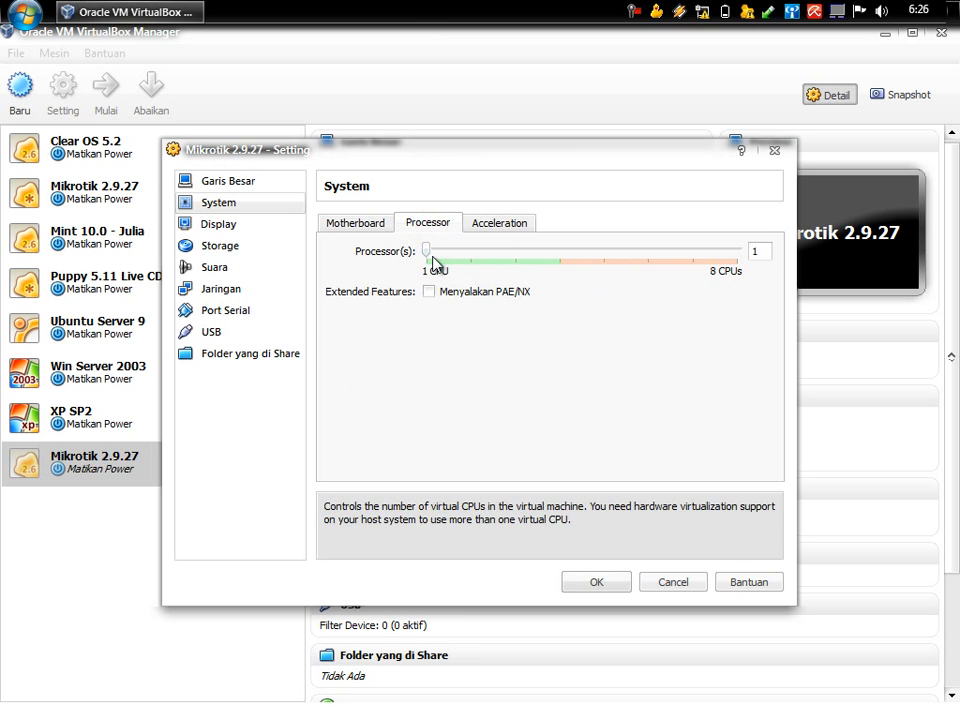
pyautogui.moveTo(427, 251)
pyautogui.mouseDown()
pyautogui.moveTo(481, 267)
pyautogui.moveTo(564, 264)
pyautogui.moveTo(439, 270)
pyautogui.moveTo(479, 259)
pyautogui.moveTo(456, 244)
pyautogui.moveTo(428, 252)
pyautogui.moveTo(566, 262)
pyautogui.moveTo(435, 253)
pyautogui.mouseUp()
pyautogui.click(242, 220)
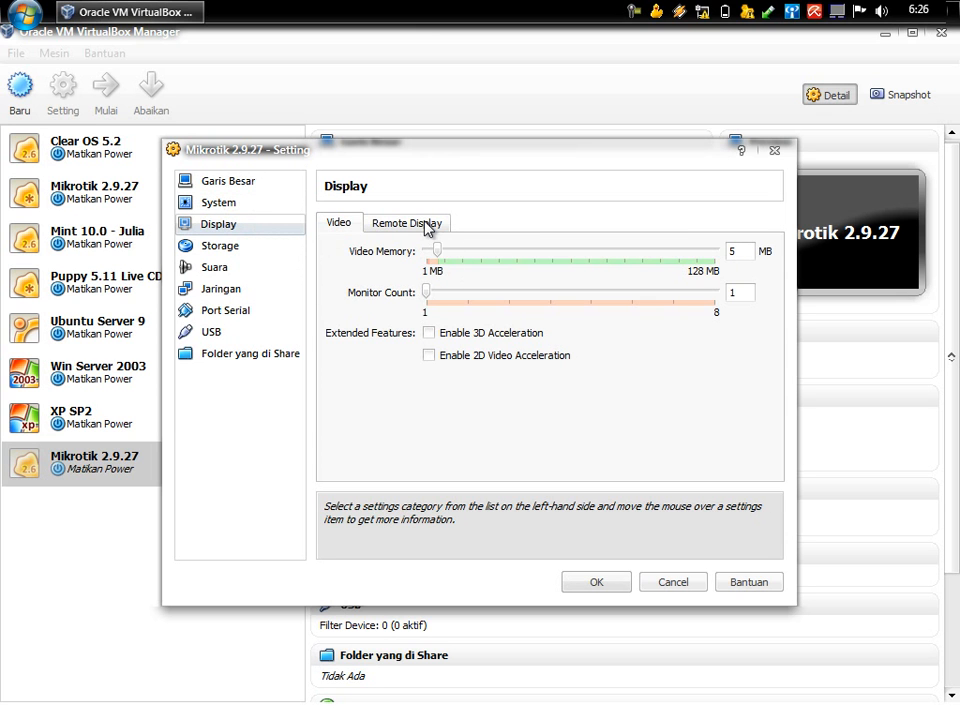
# - Set video memory to 16 MB, then review the IDE and SATA storage controllers and audio
pyautogui.click(738, 251)
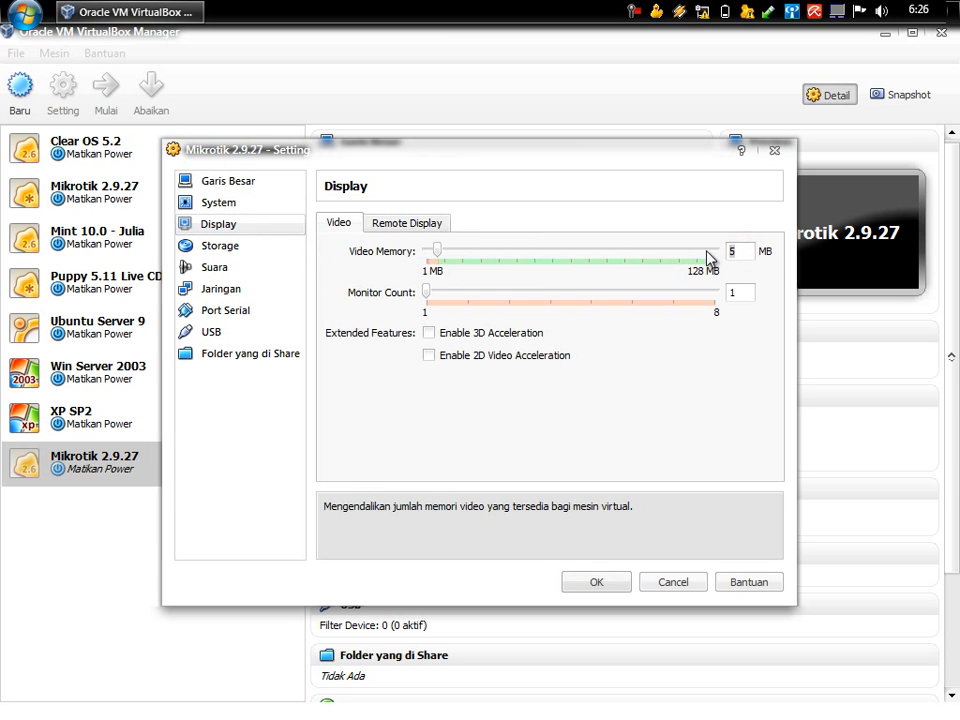
pyautogui.write('16')
pyautogui.click(218, 250)
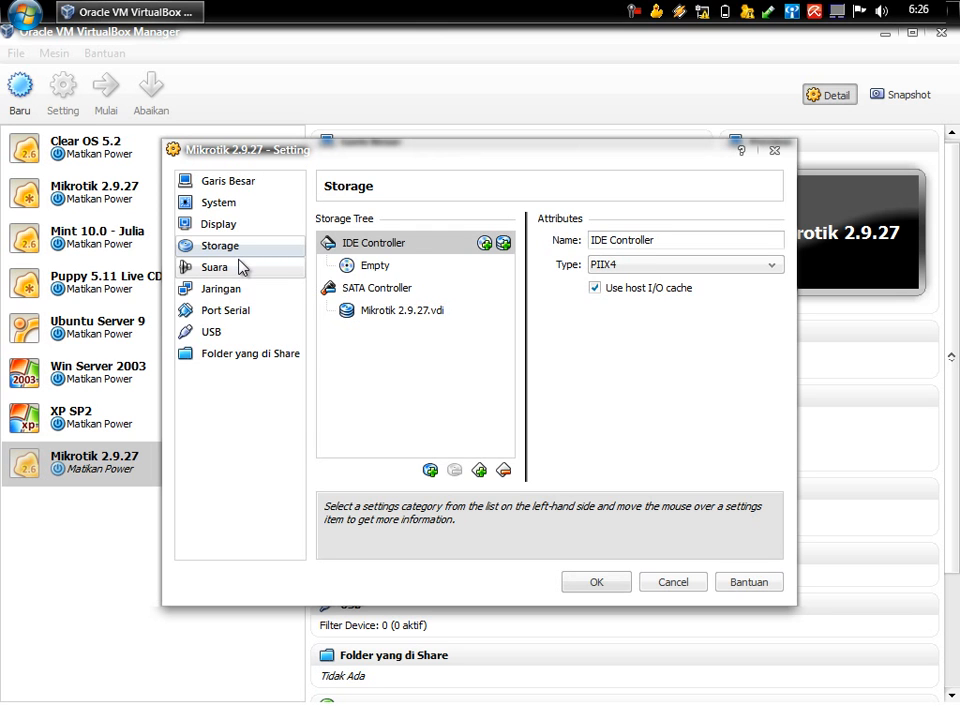
pyautogui.click(393, 290)
pyautogui.click(393, 243)
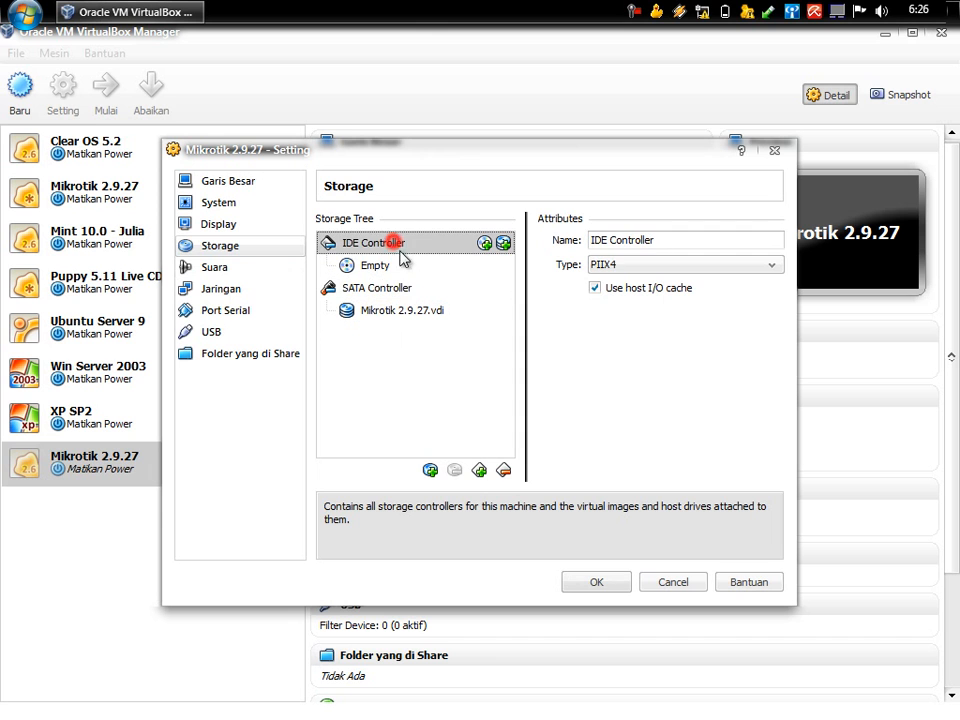
pyautogui.click(394, 291)
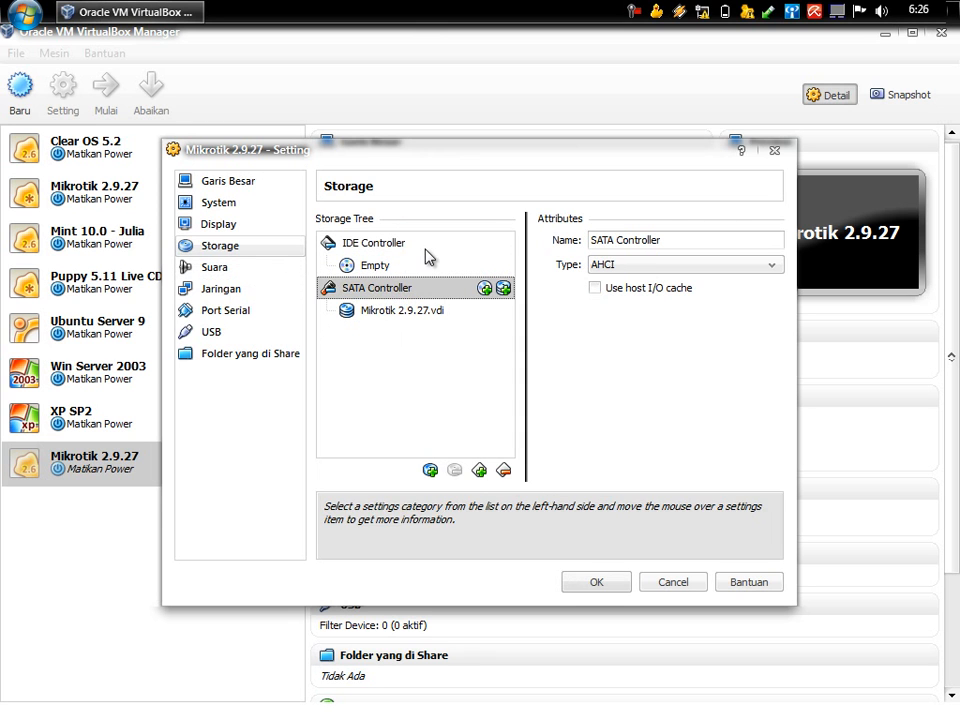
pyautogui.click(424, 247)
pyautogui.click(245, 268)
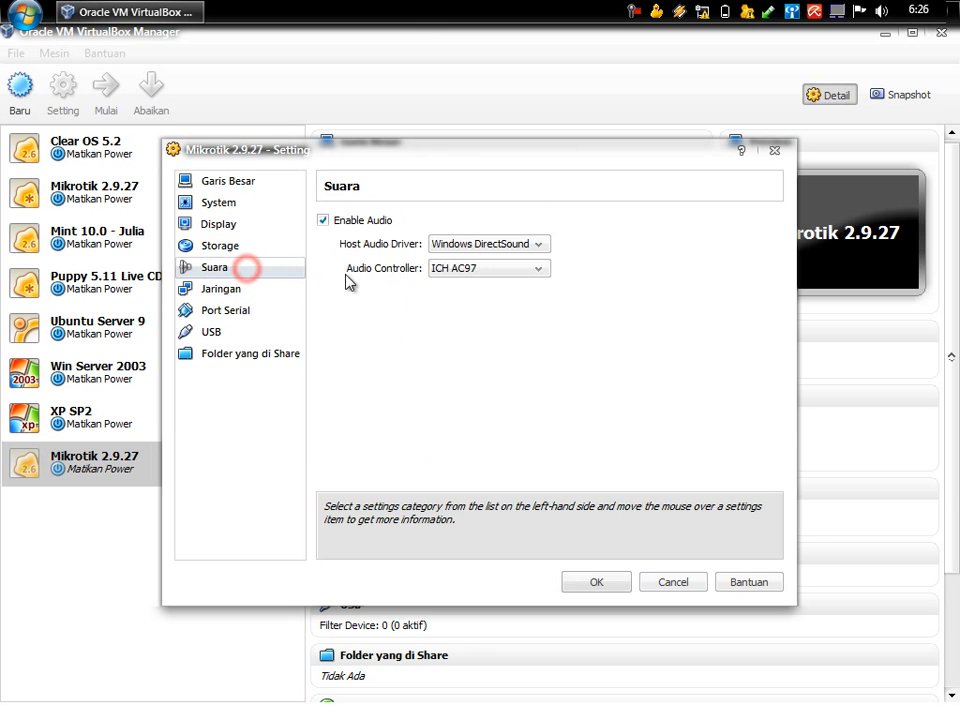
pyautogui.click(265, 296)
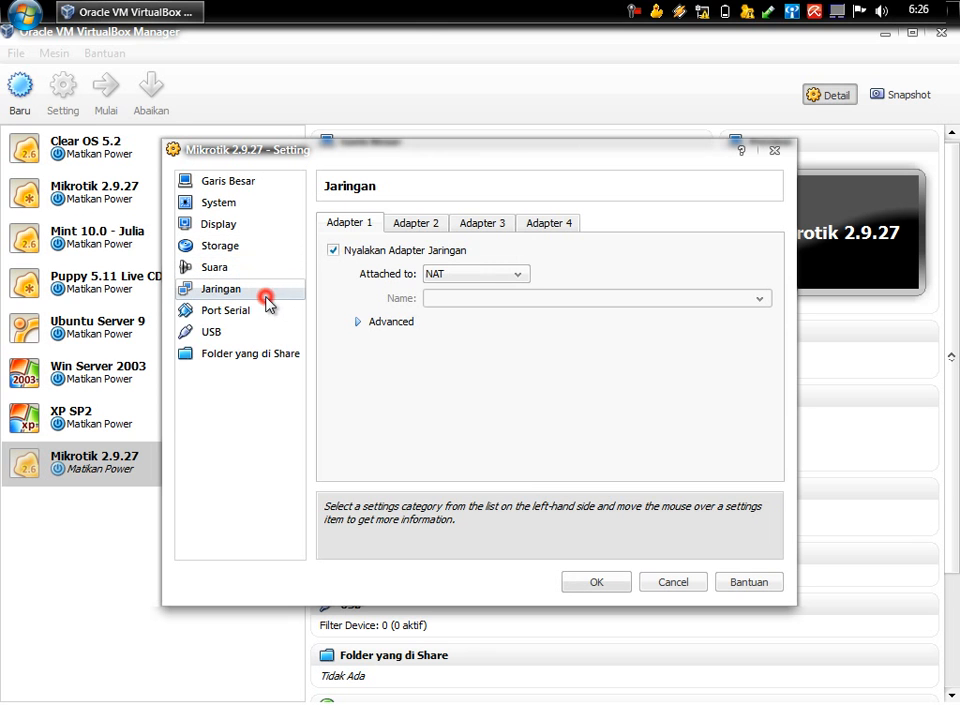
# - Look at Adapter 2 and consult the network diagram image on the desktop
pyautogui.click(413, 225)
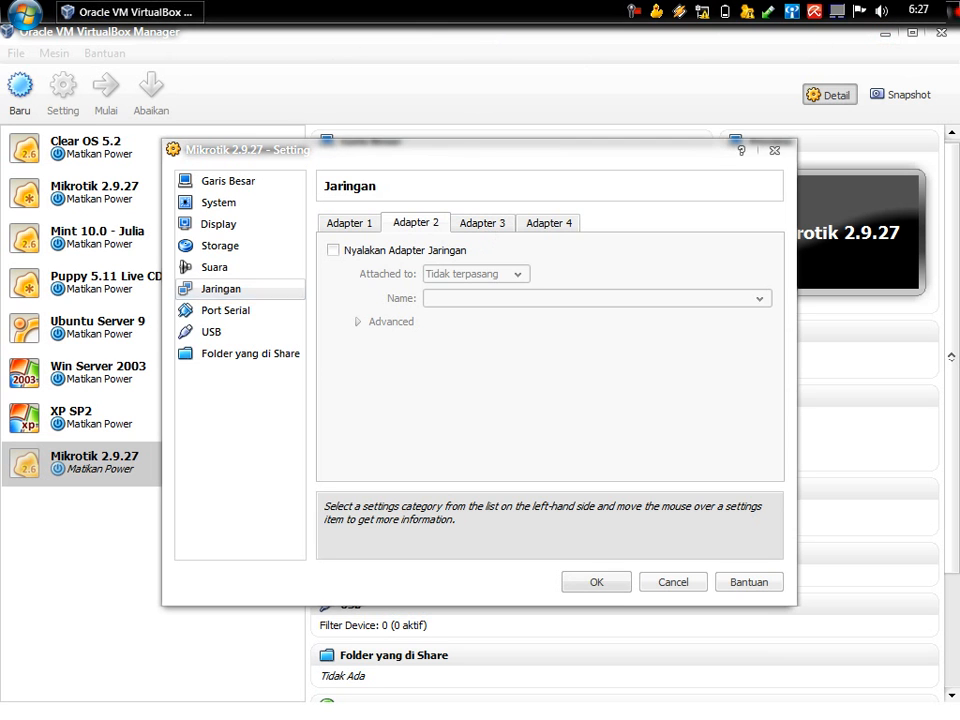
pyautogui.press('super+d')
pyautogui.doubleClick(118, 668)
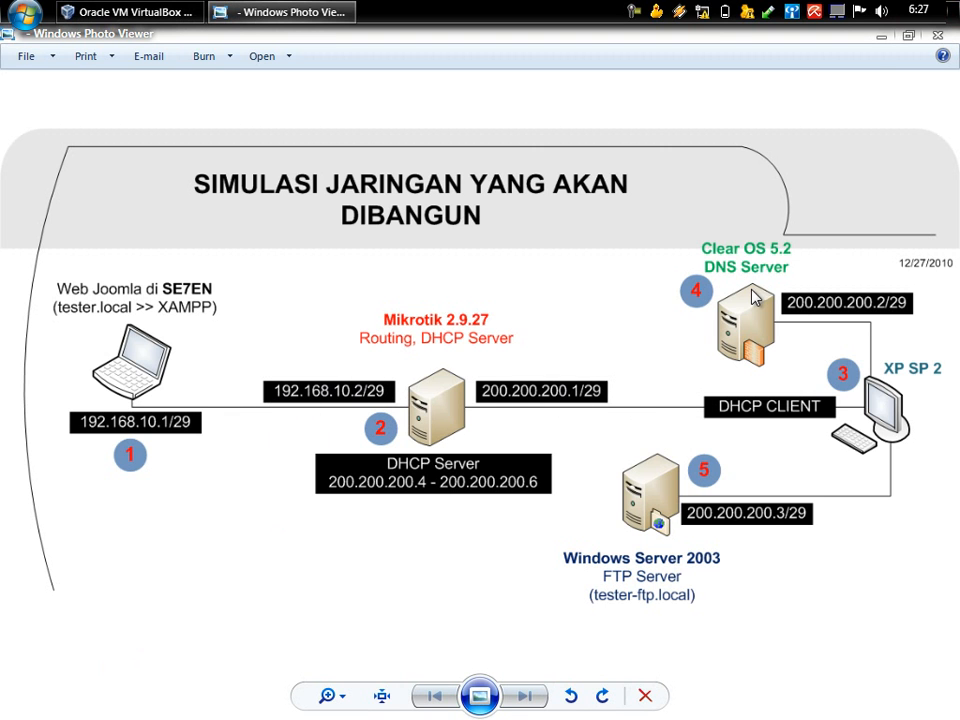
pyautogui.click(881, 40)
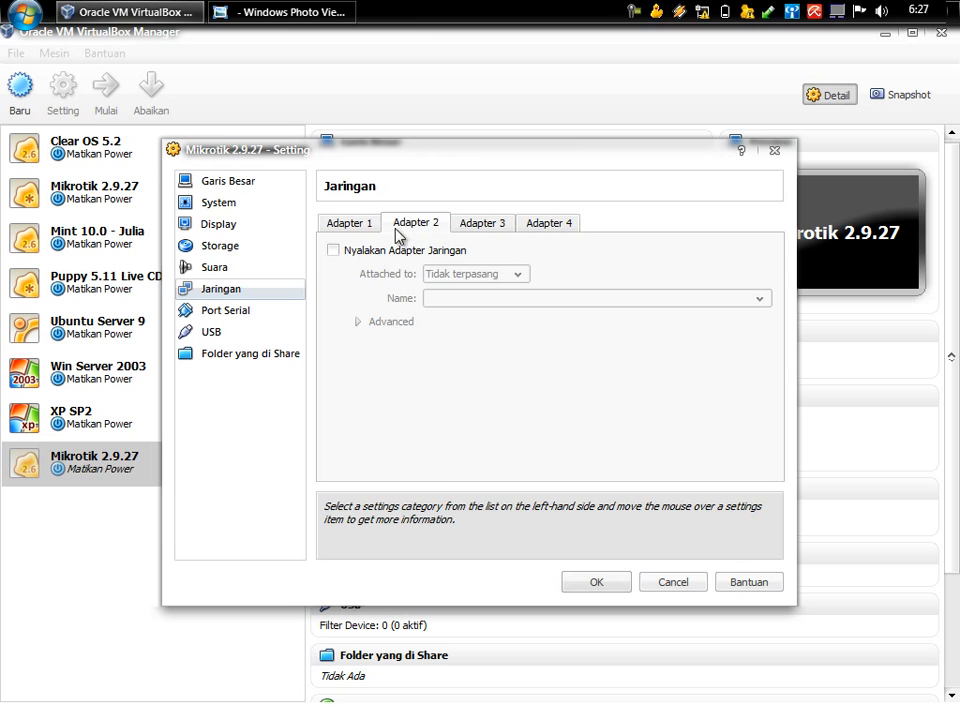
# - Attach Adapter 1 to Host-only Adapter instead of NAT
pyautogui.click(363, 224)
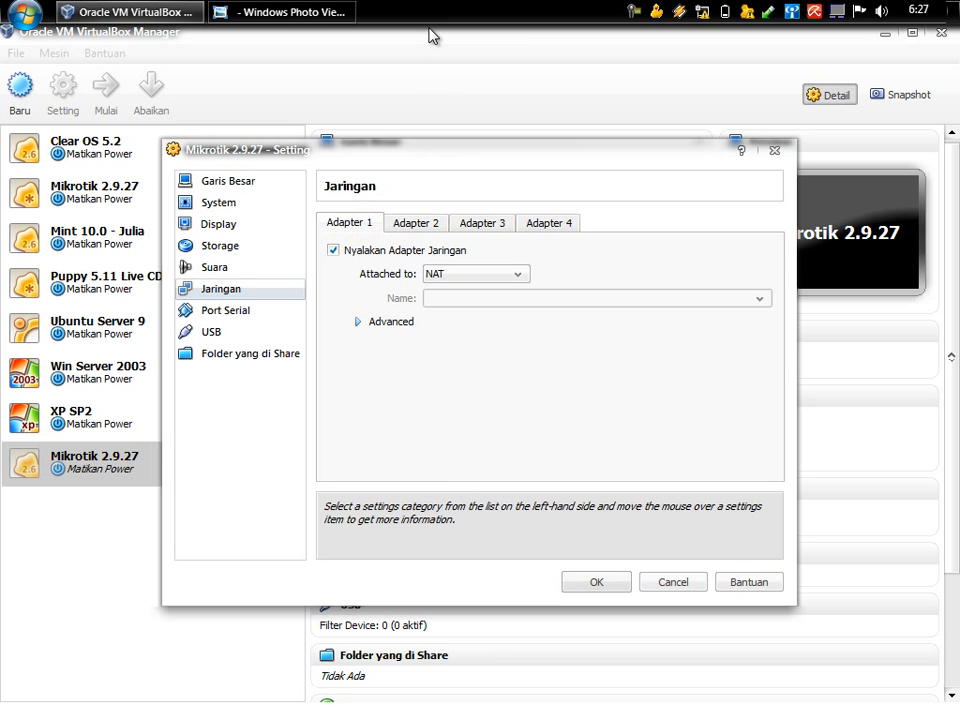
pyautogui.click(465, 274)
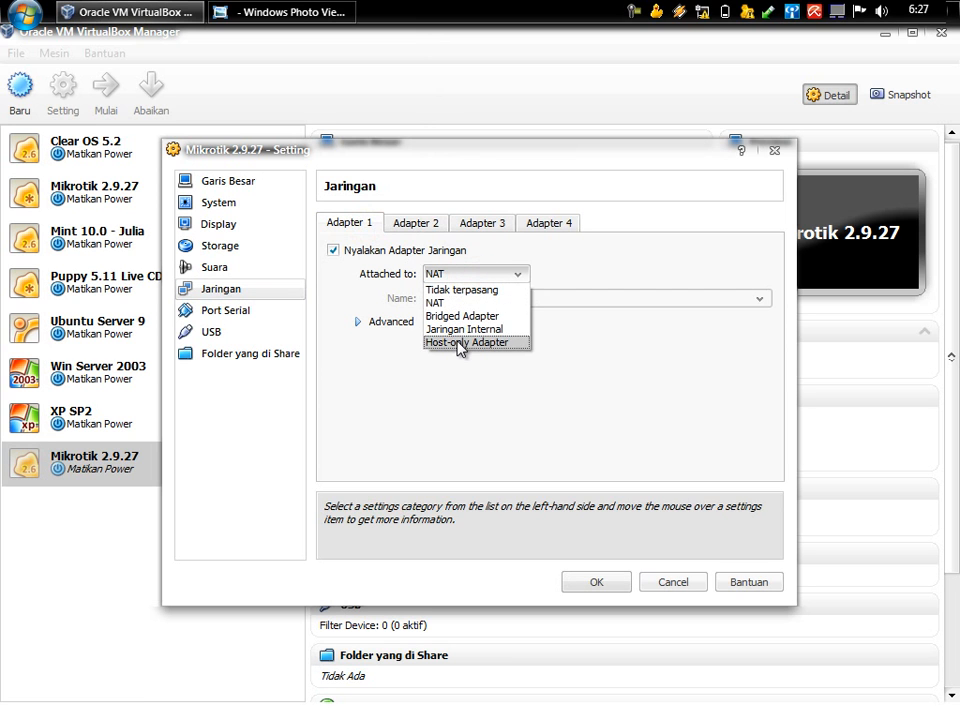
pyautogui.click(450, 342)
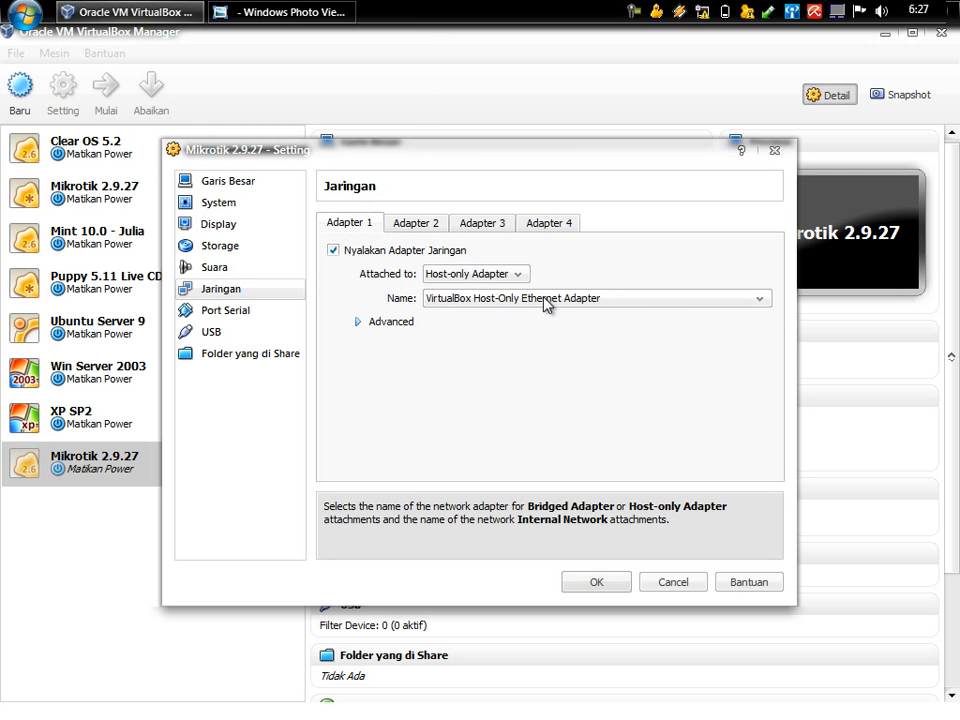
pyautogui.click(25, 14)
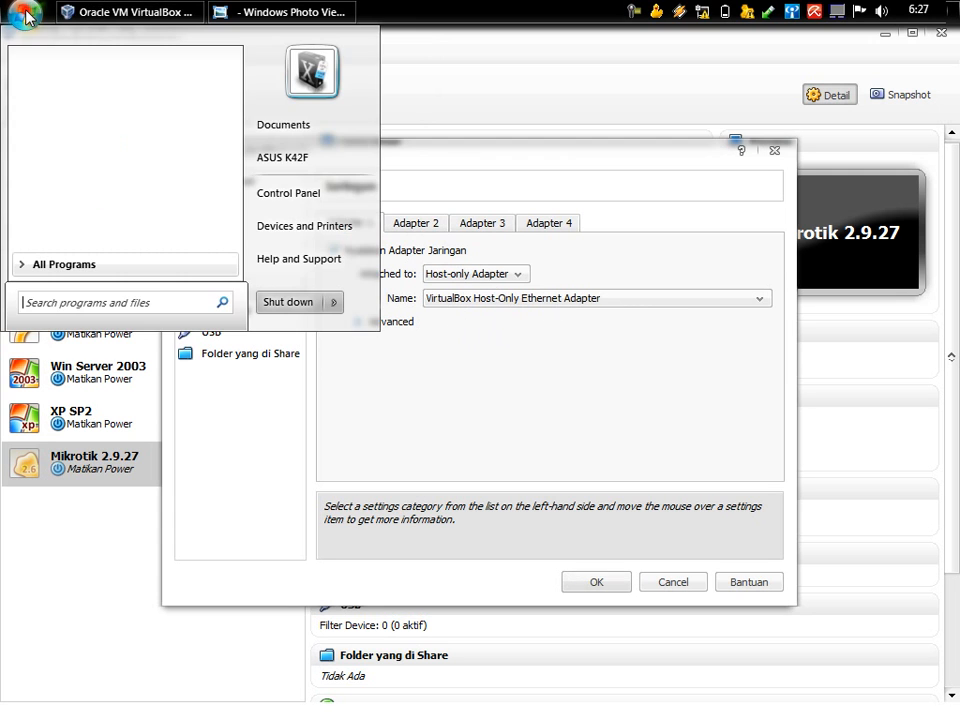
# - Open Network Connections from Control Panel and select the VirtualBox Host-Only Network connection
pyautogui.click(315, 195)
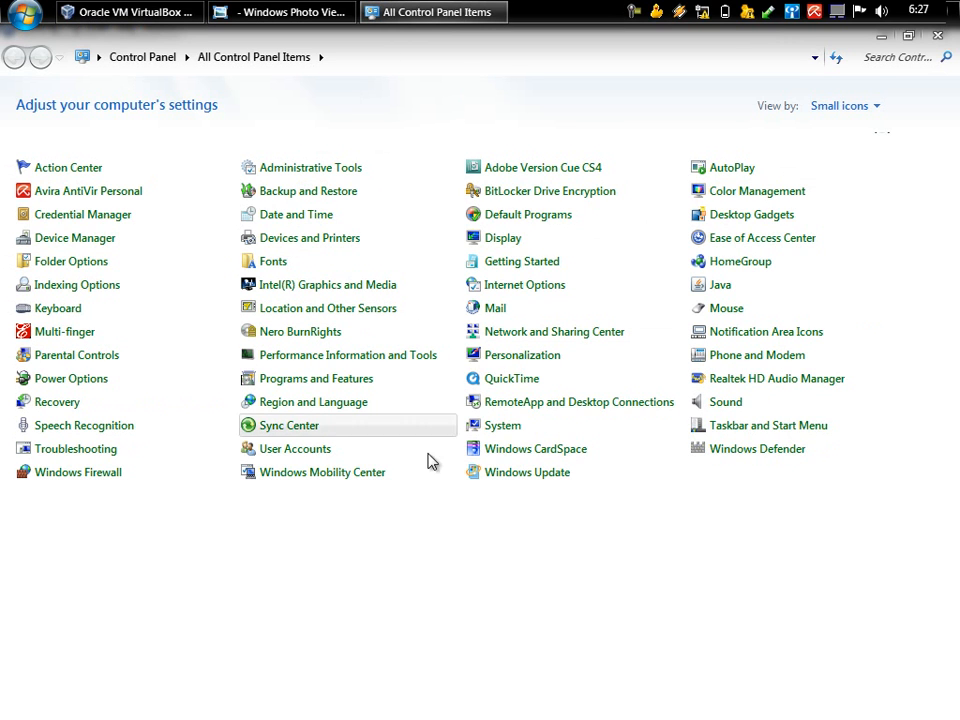
pyautogui.click(505, 558)
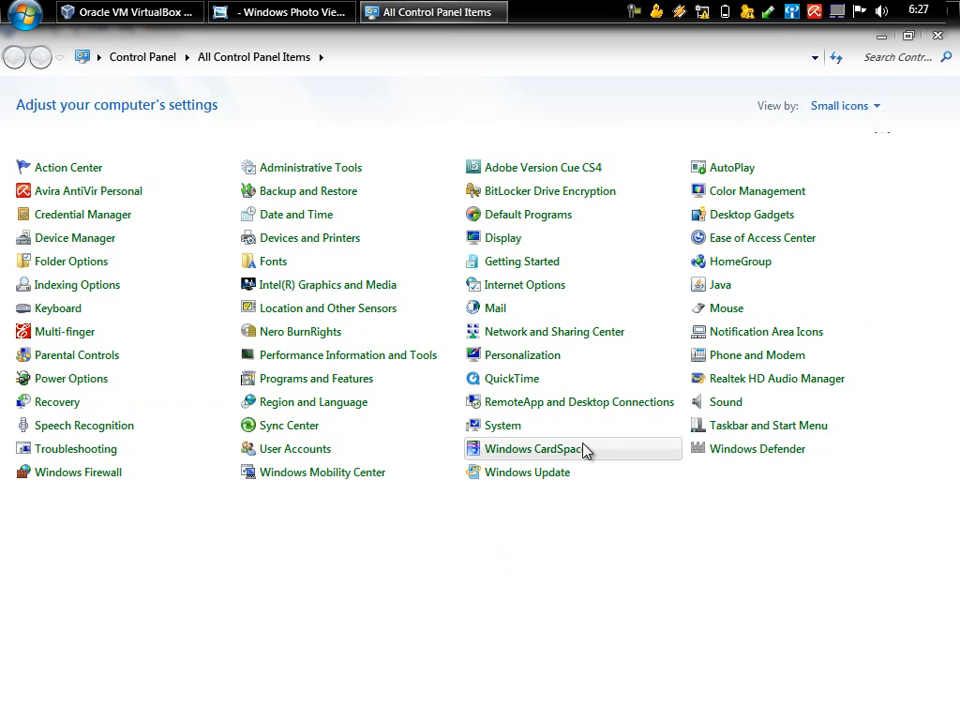
pyautogui.press('n')
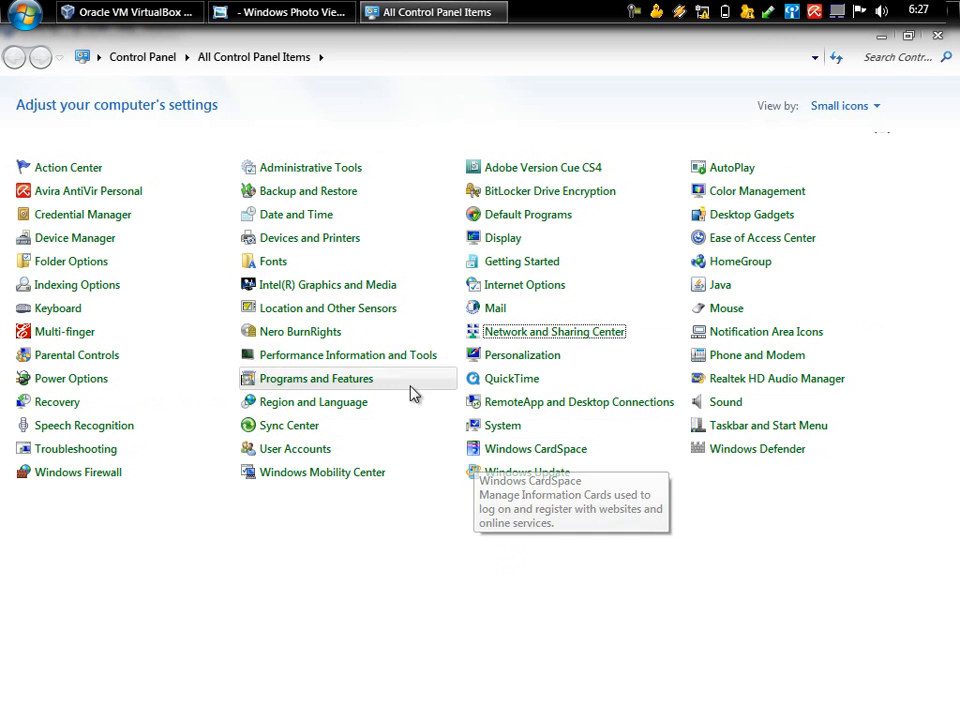
pyautogui.click(517, 336)
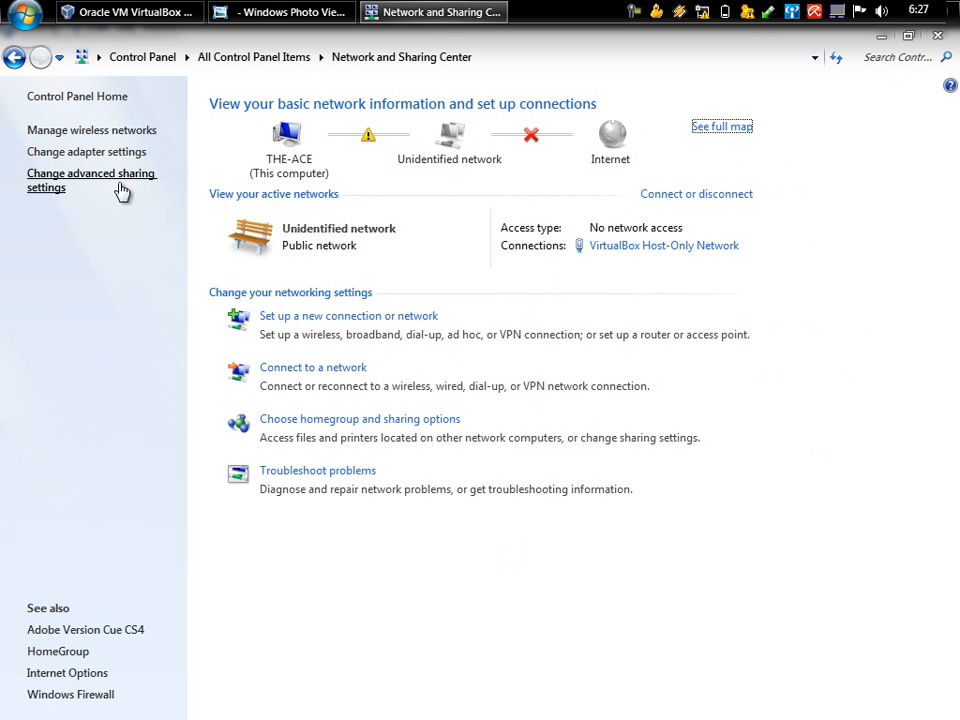
pyautogui.click(103, 156)
pyautogui.click(234, 320)
pyautogui.click(104, 178)
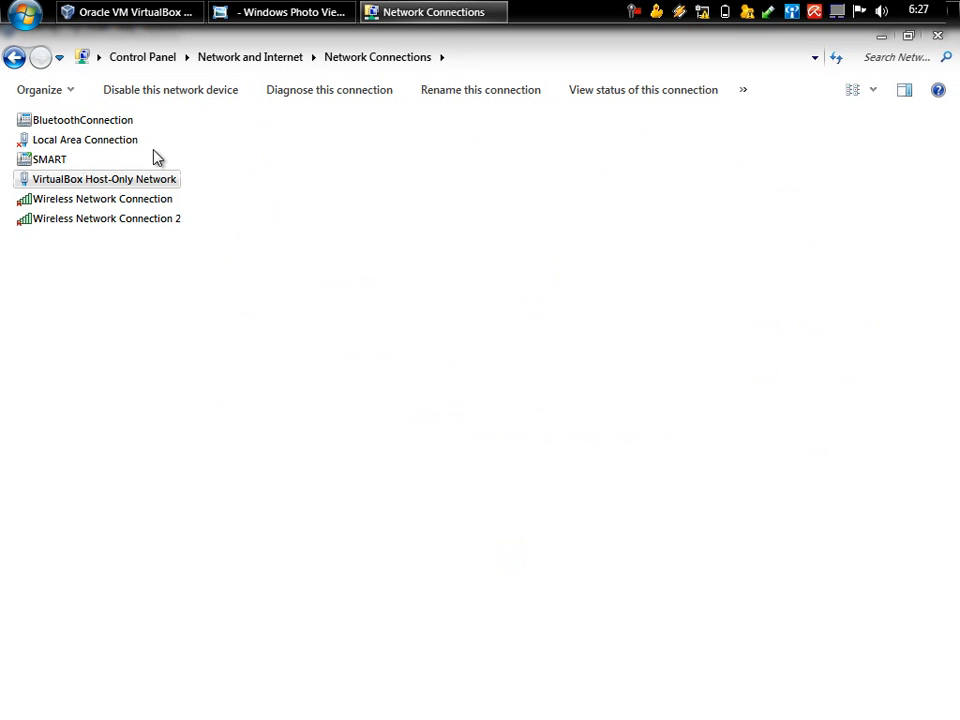
# - Recheck the host-only connection, then close Network Connections and the diagram viewer
pyautogui.click(418, 20)
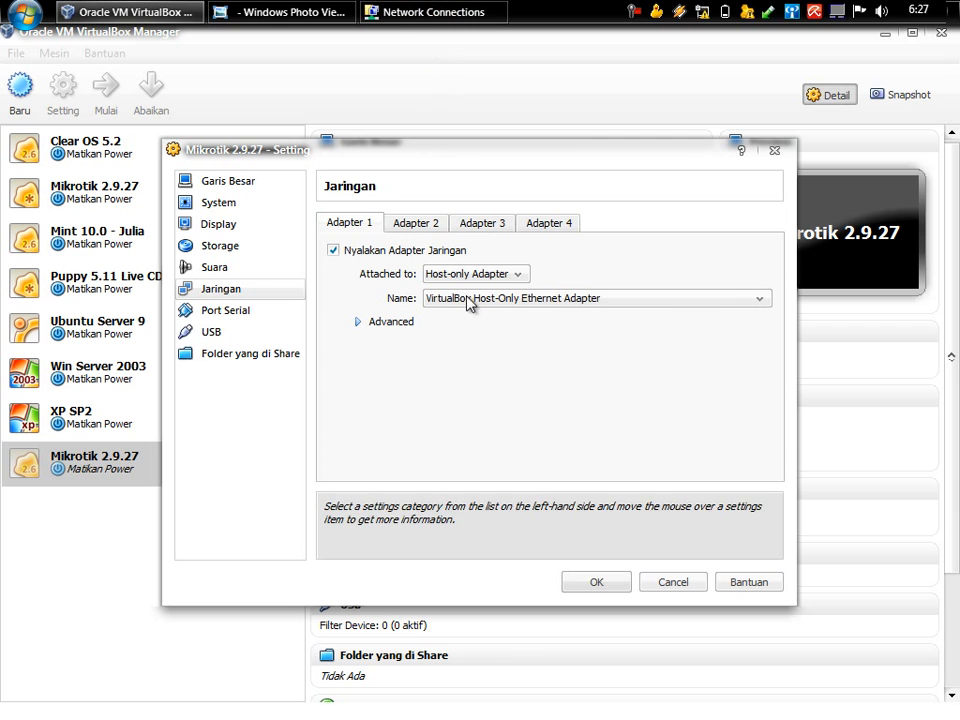
pyautogui.click(275, 12)
pyautogui.click(420, 12)
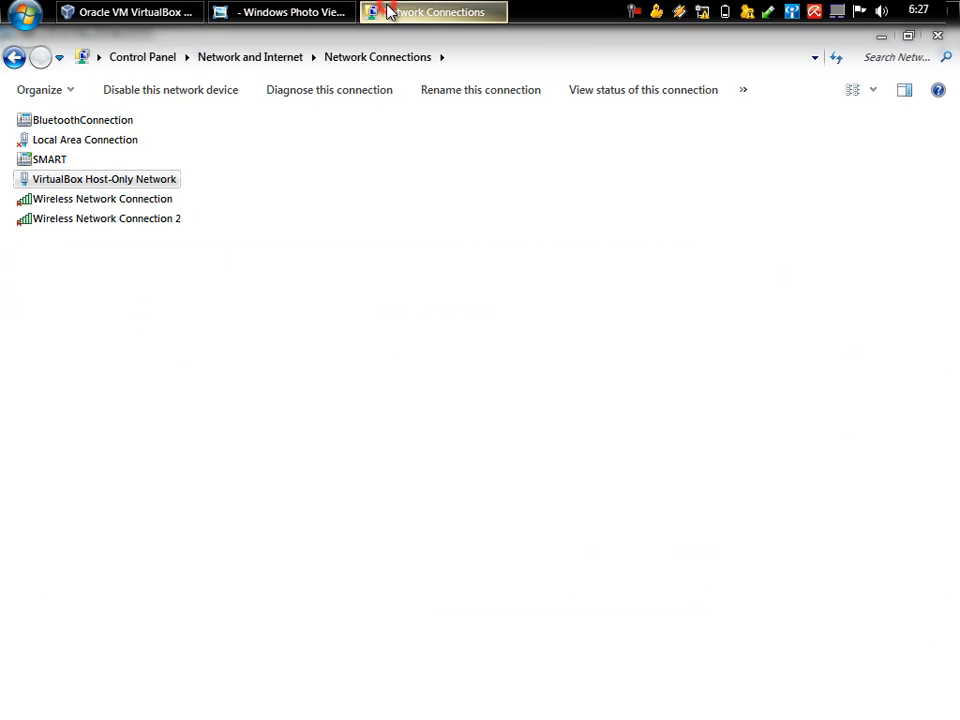
pyautogui.click(108, 184)
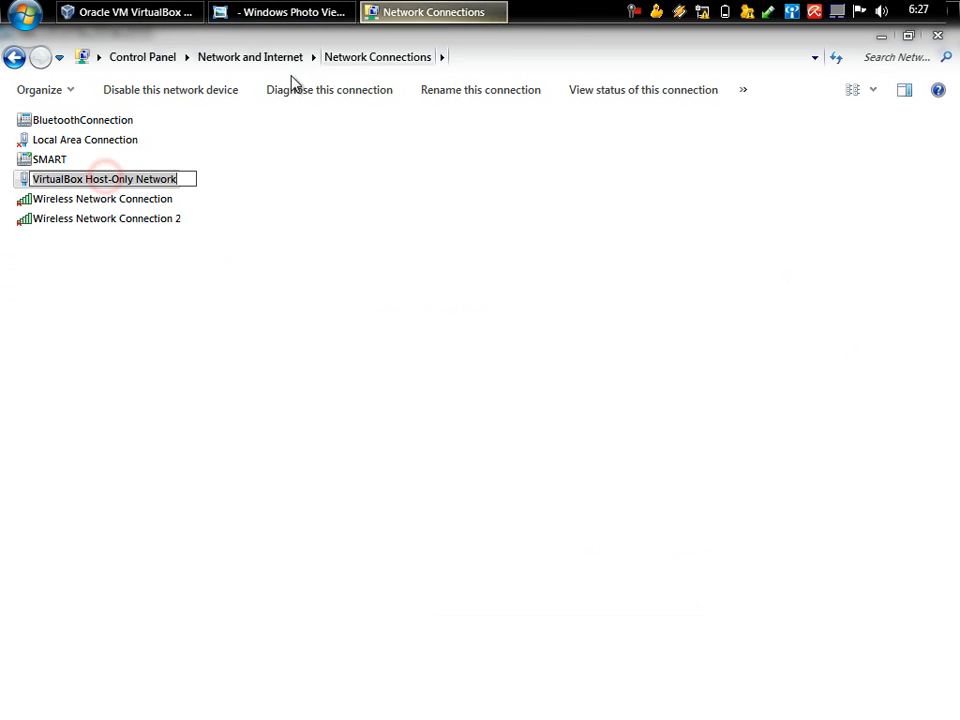
pyautogui.click(938, 38)
pyautogui.click(938, 38)
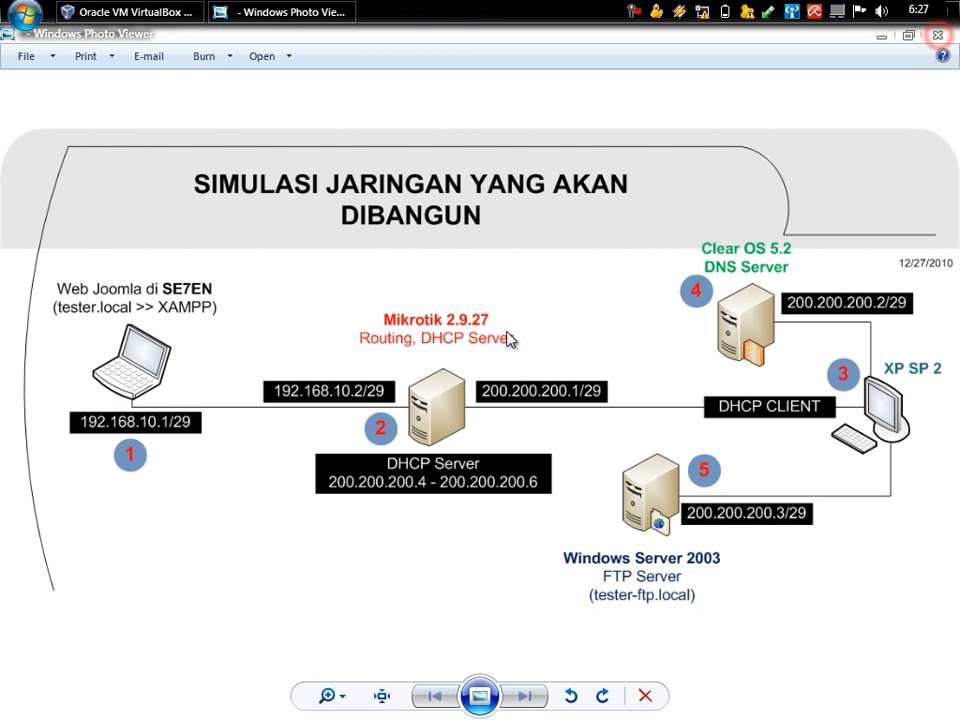
pyautogui.click(940, 38)
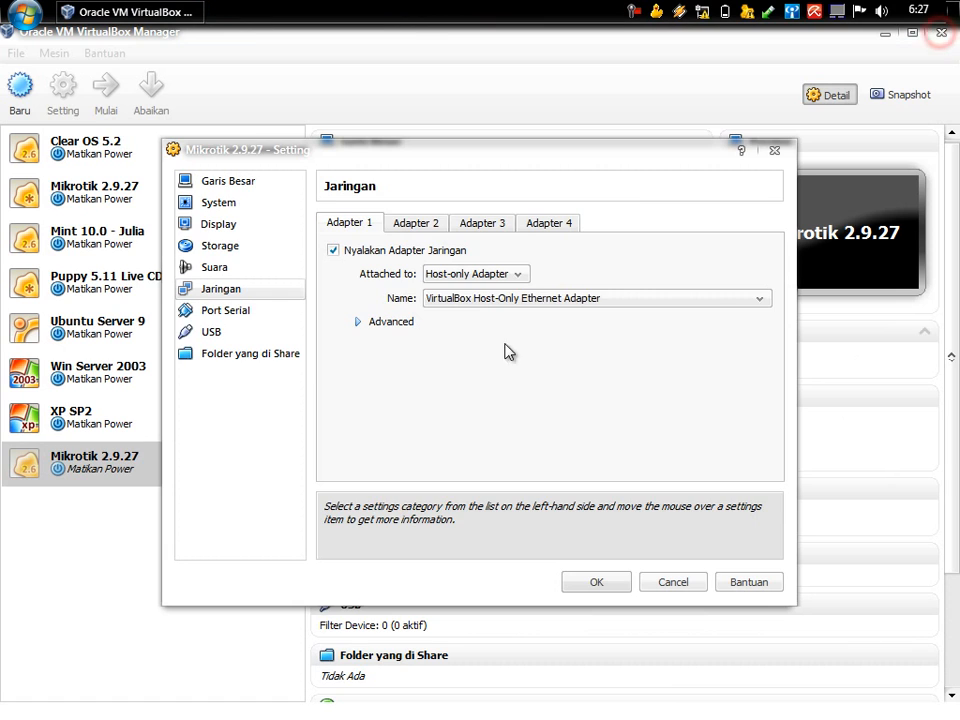
# - Enable Adapter 2 and attach it to Internal Network named intnet
pyautogui.click(418, 222)
pyautogui.click(405, 252)
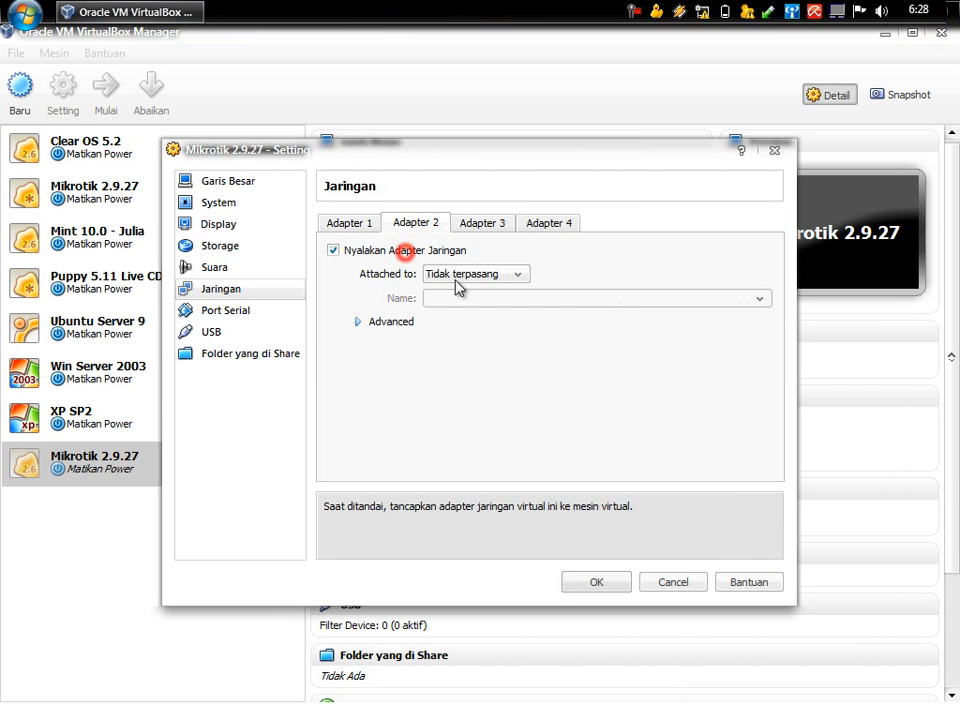
pyautogui.click(468, 273)
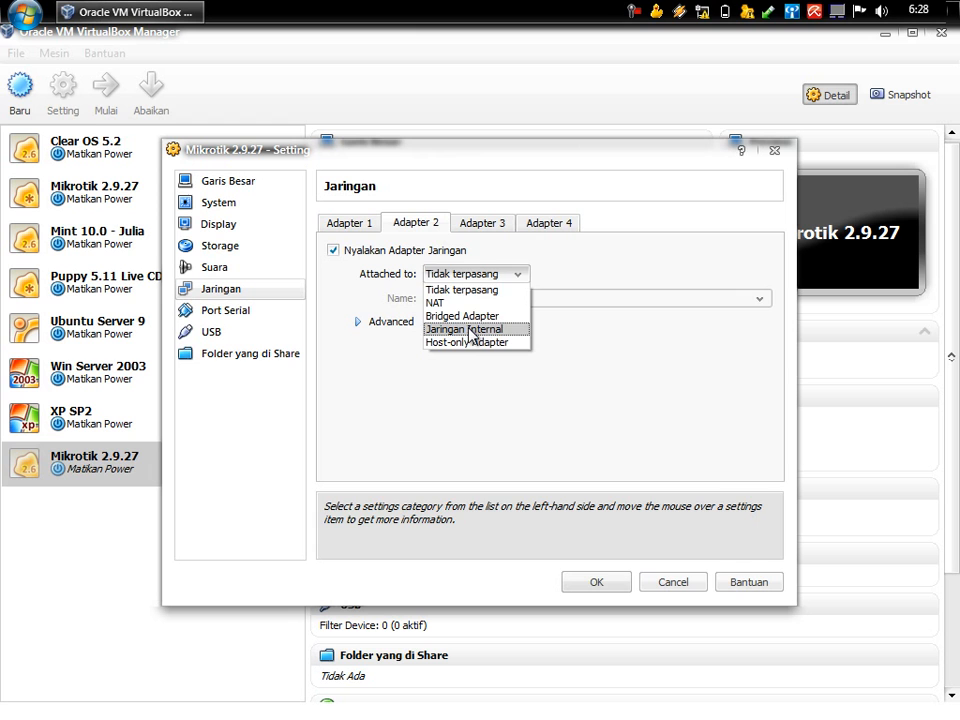
pyautogui.click(470, 330)
pyautogui.click(472, 299)
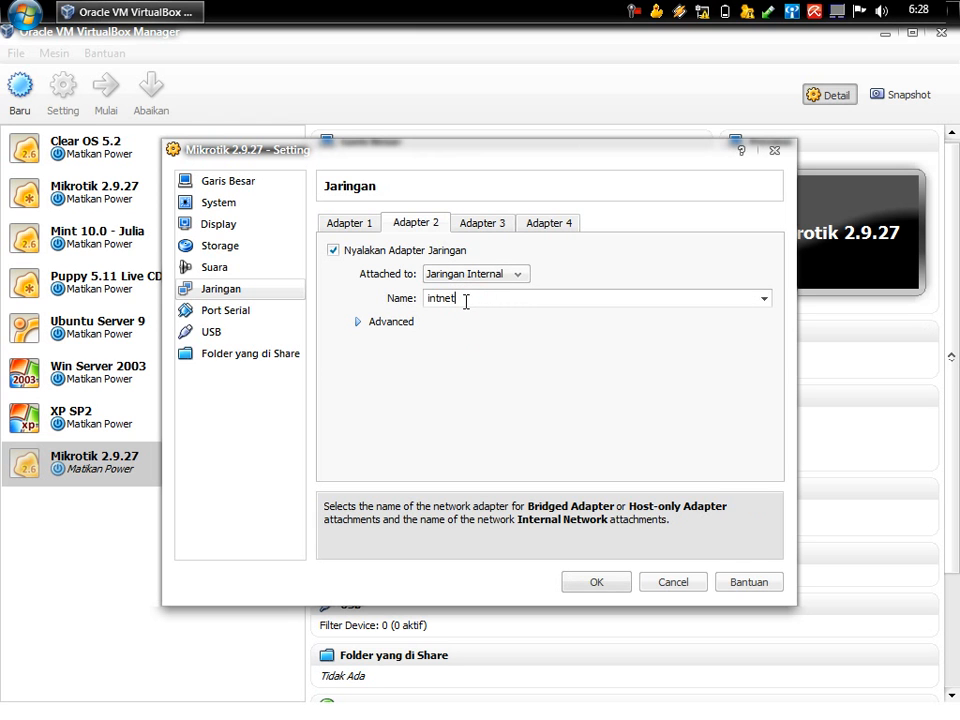
# - Review both serial port tabs and the USB settings
pyautogui.click(236, 314)
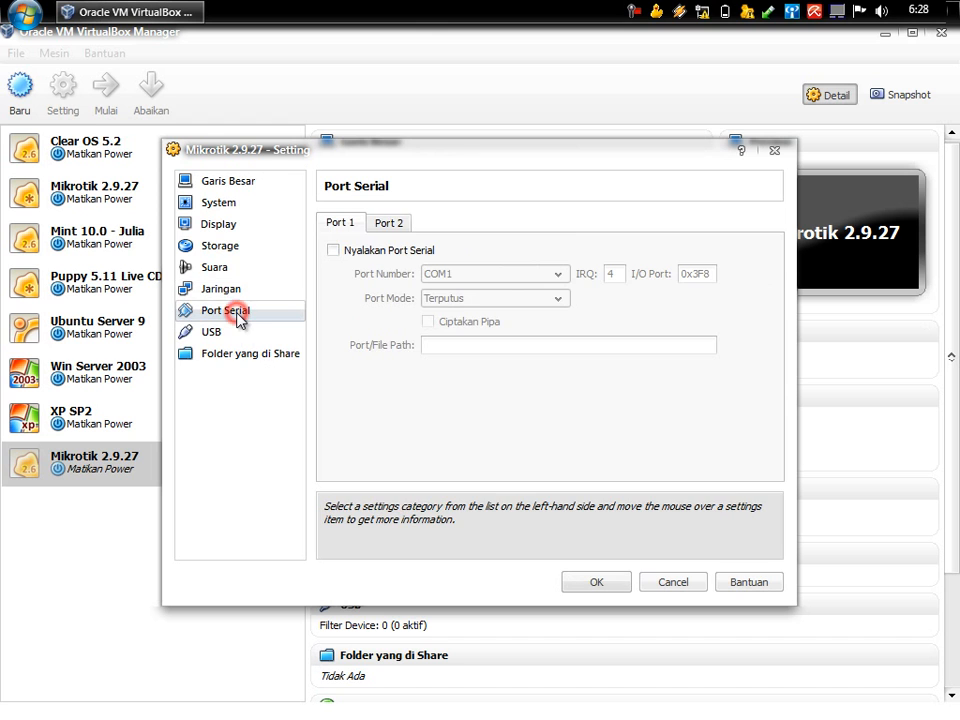
pyautogui.click(381, 225)
pyautogui.click(341, 226)
pyautogui.click(376, 224)
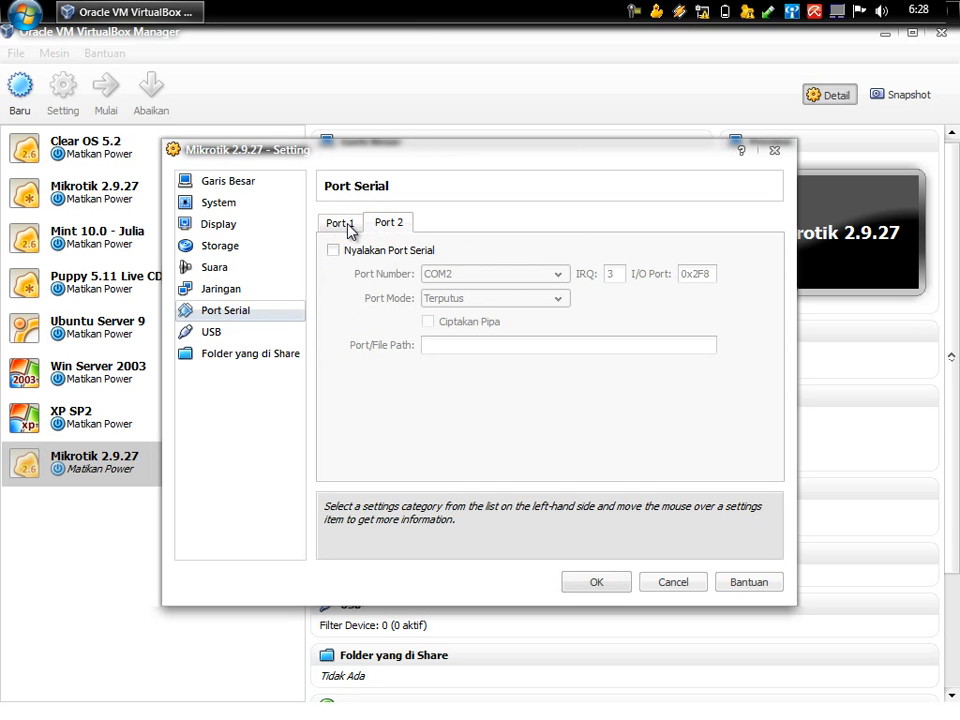
pyautogui.click(348, 228)
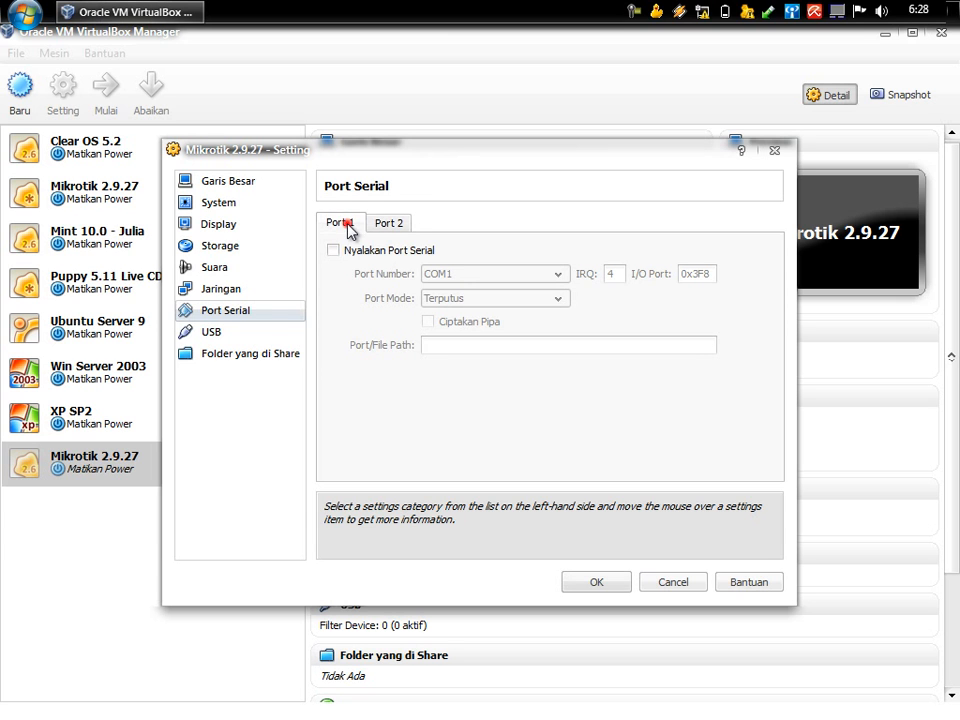
pyautogui.click(376, 224)
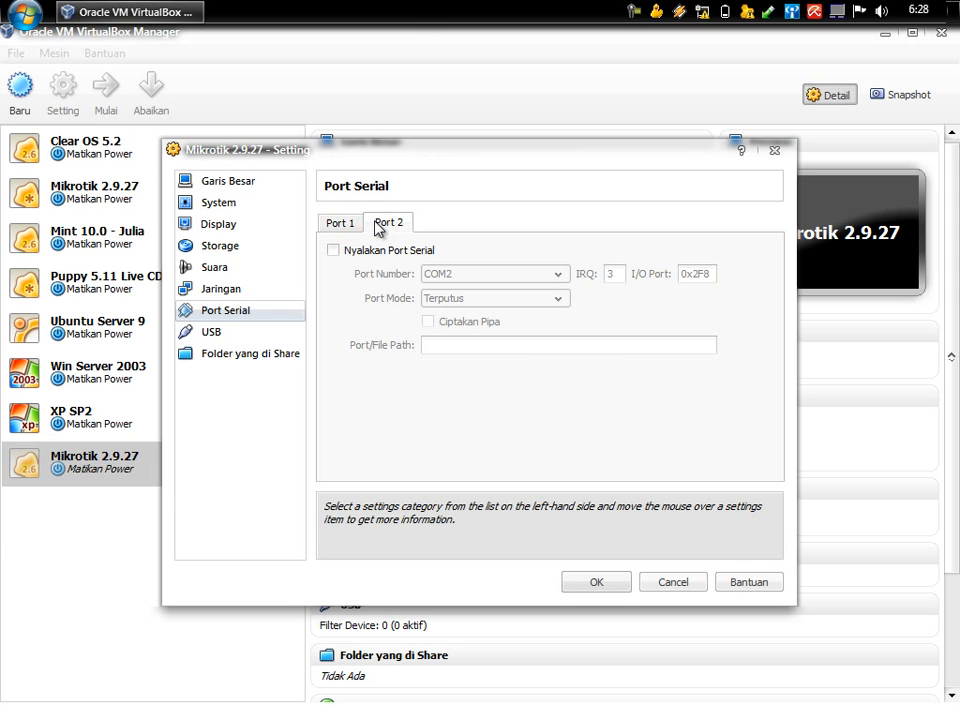
pyautogui.click(214, 332)
pyautogui.click(422, 336)
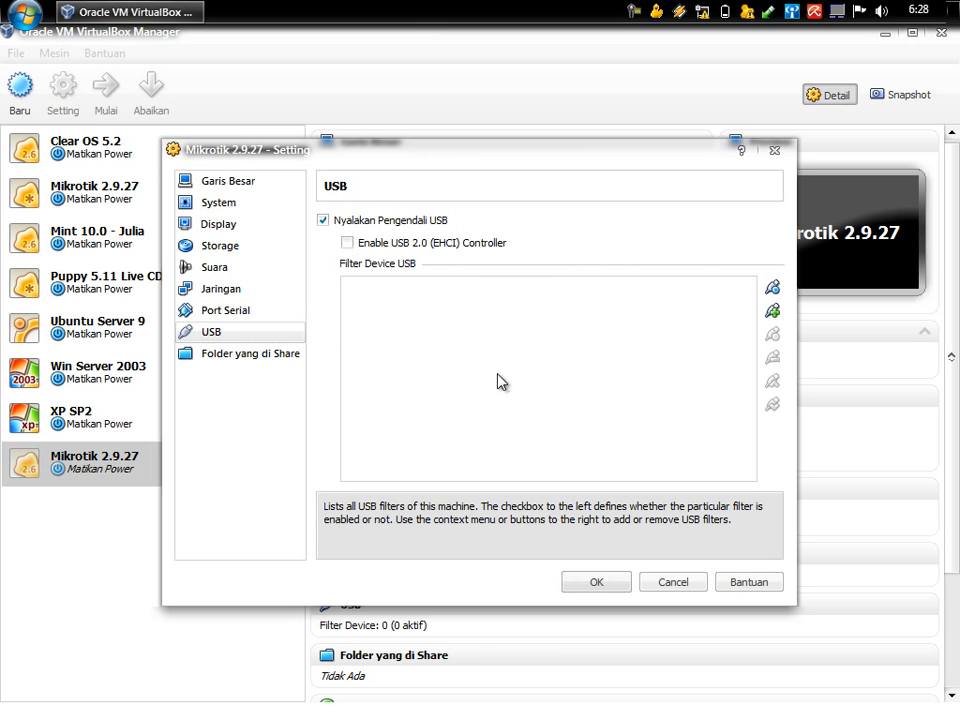
pyautogui.click(246, 246)
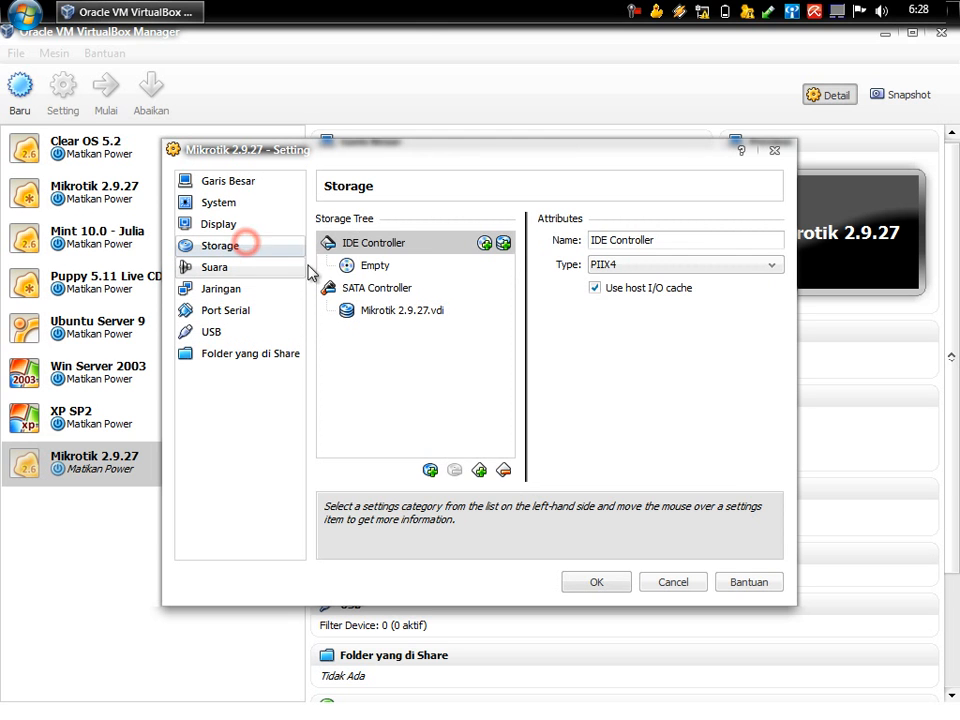
# - Mount MikroTik 2.9.27 Full.iso from G:\Image Virtual Drive in the empty IDE CD drive and save
pyautogui.click(418, 266)
pyautogui.click(392, 242)
pyautogui.click(395, 266)
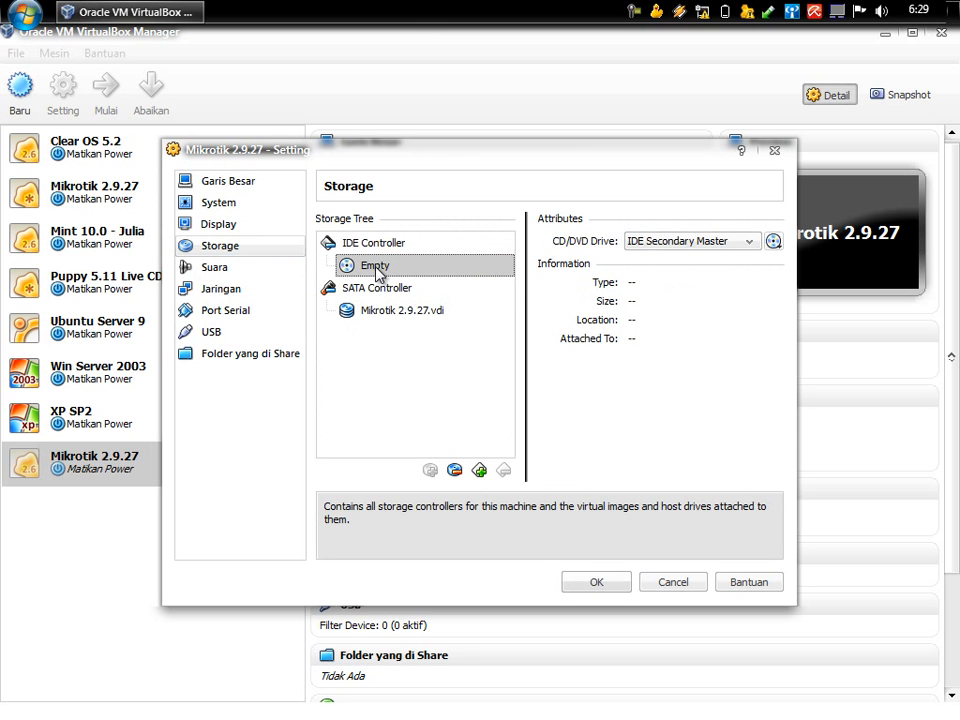
pyautogui.click(774, 243)
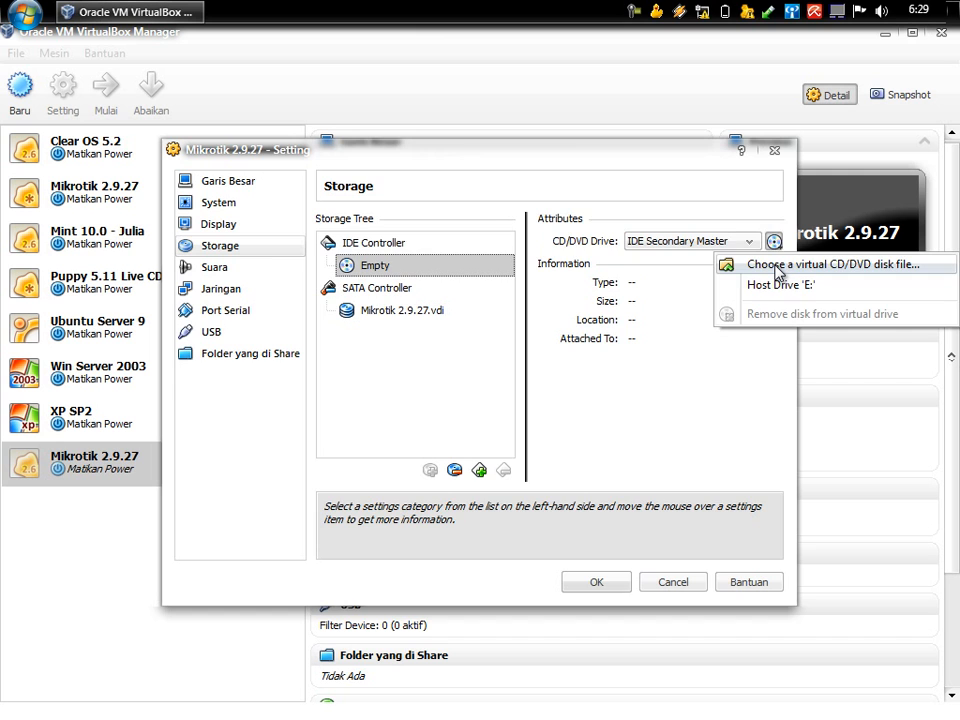
pyautogui.click(777, 268)
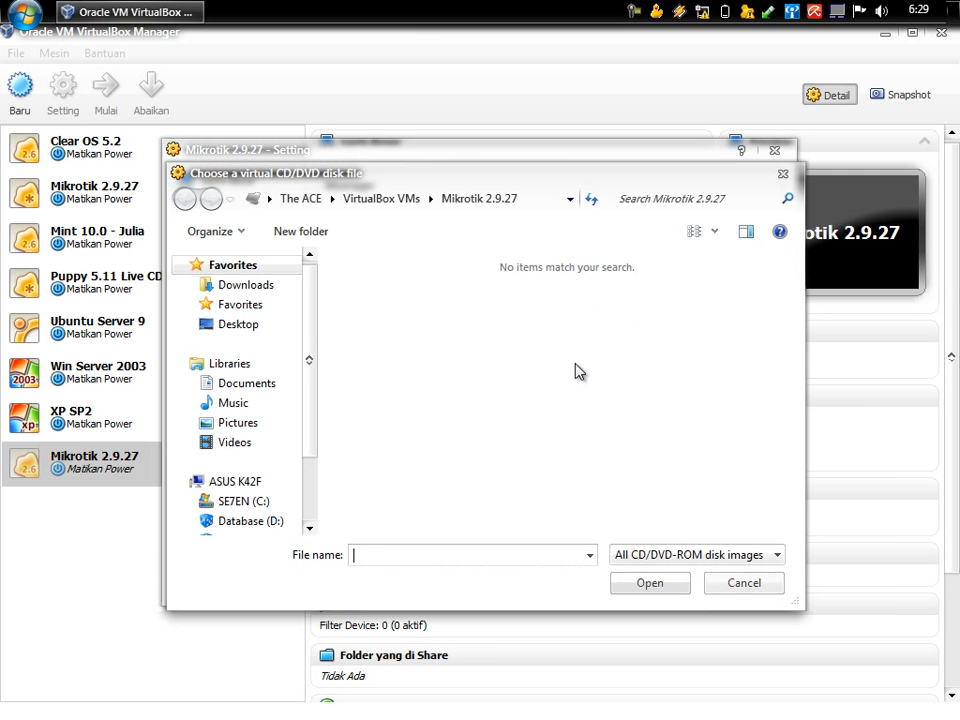
pyautogui.click(309, 528)
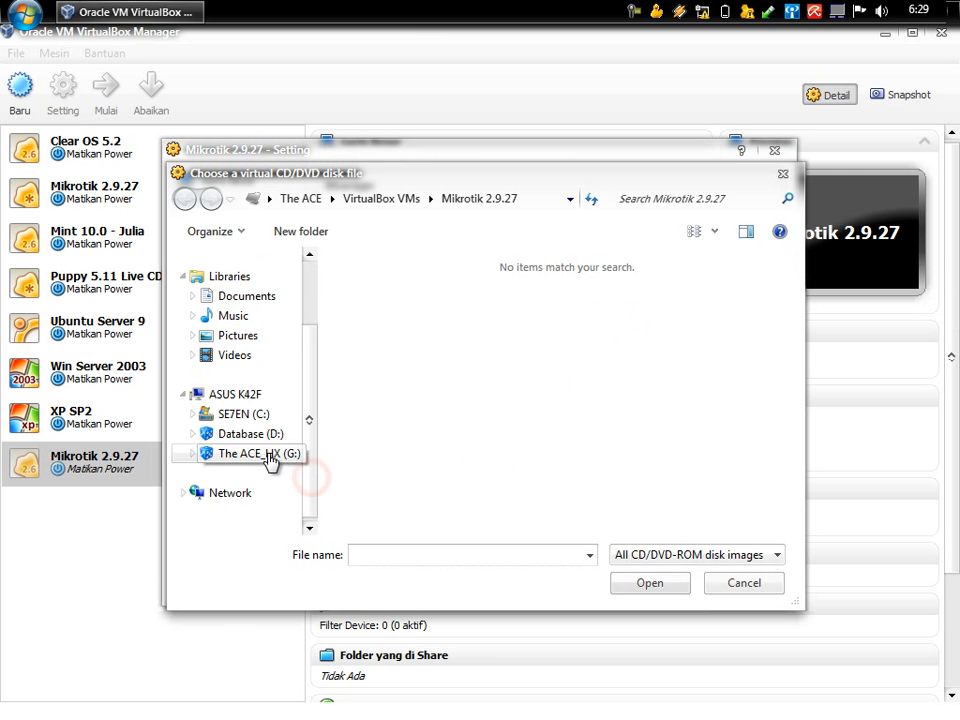
pyautogui.click(266, 454)
pyautogui.click(366, 379)
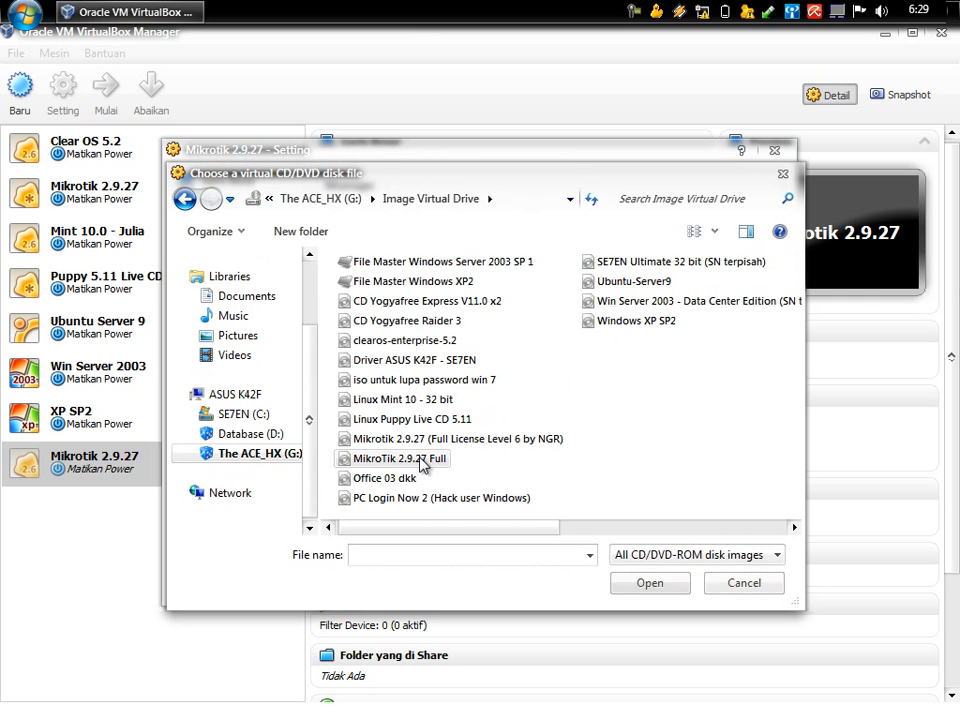
pyautogui.doubleClick(432, 459)
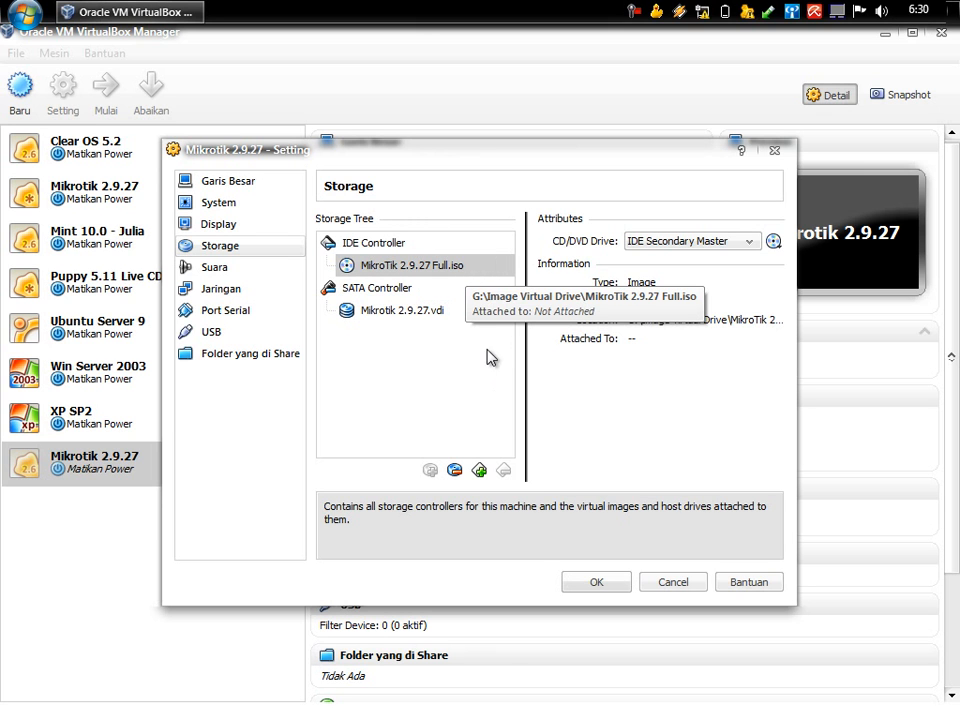
pyautogui.click(595, 584)
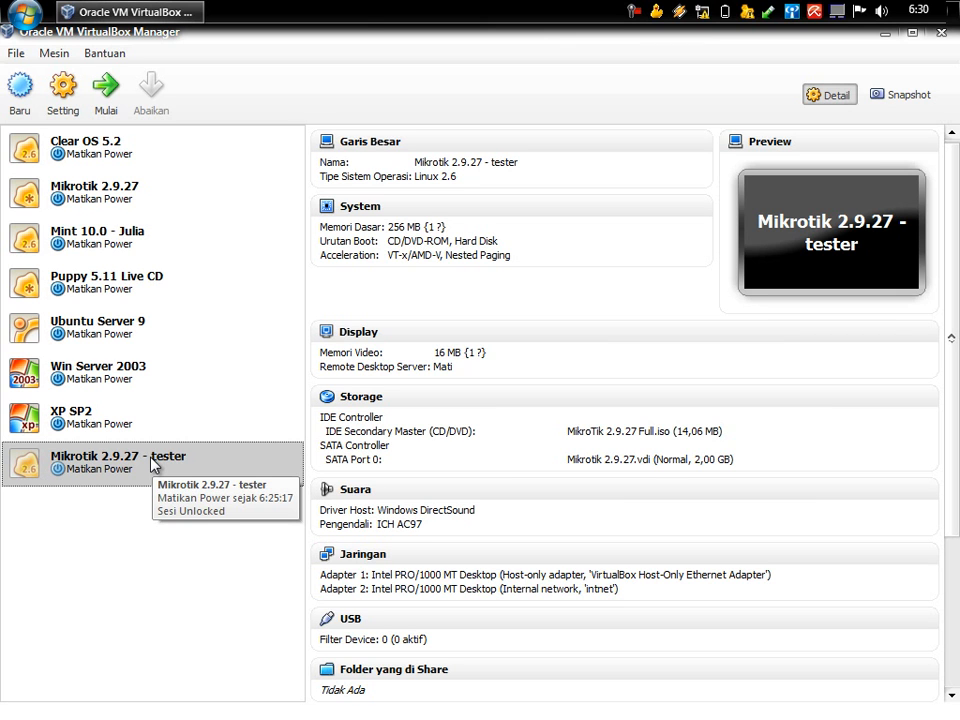
# - Start the Mikrotik 2.9.27 VM so it boots from the MikroTik ISO
pyautogui.click(150, 458)
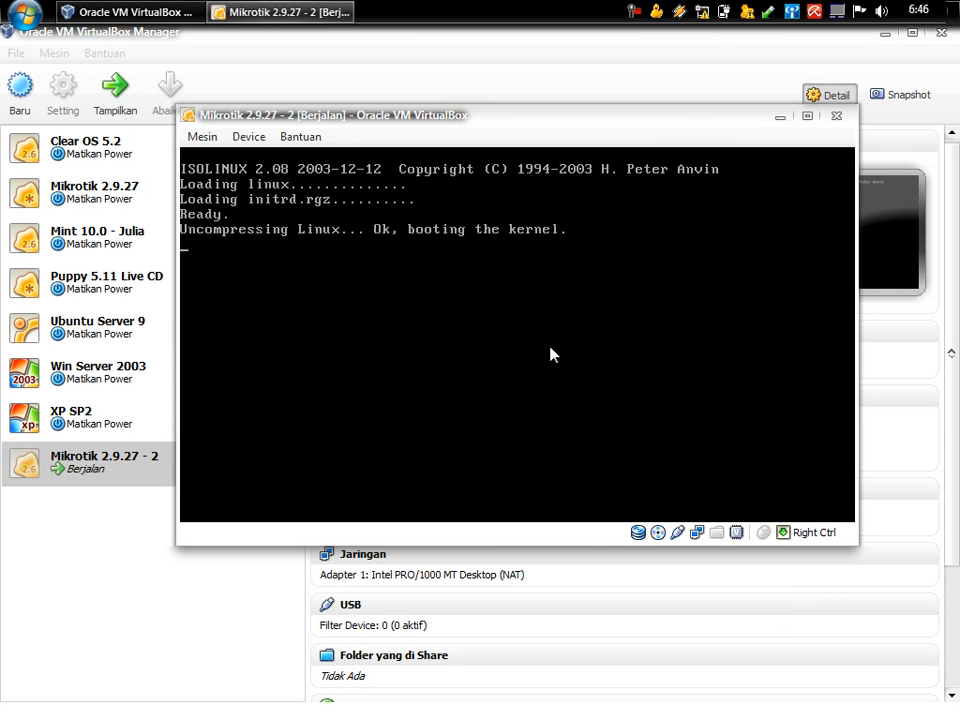
# - Request fullscreen mode for the booting Mikrotik VM with Host+F
pyautogui.hotkey('ctrl', 'f')
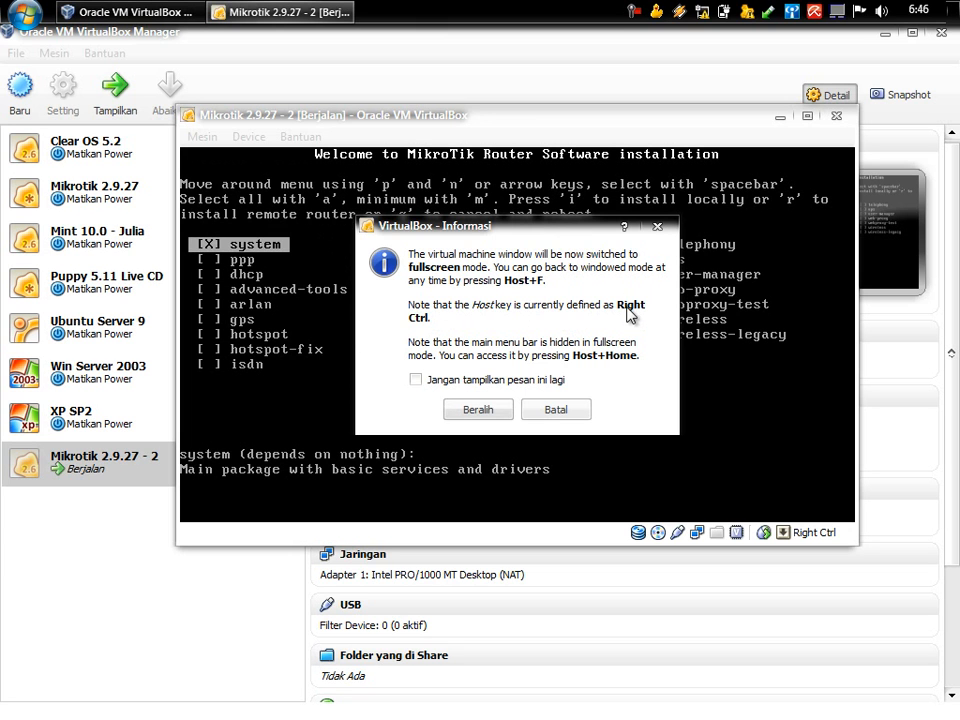
# - Go fullscreen, mark all RouterOS packages with 'a', install with 'i', declining old configuration
pyautogui.click(493, 410)
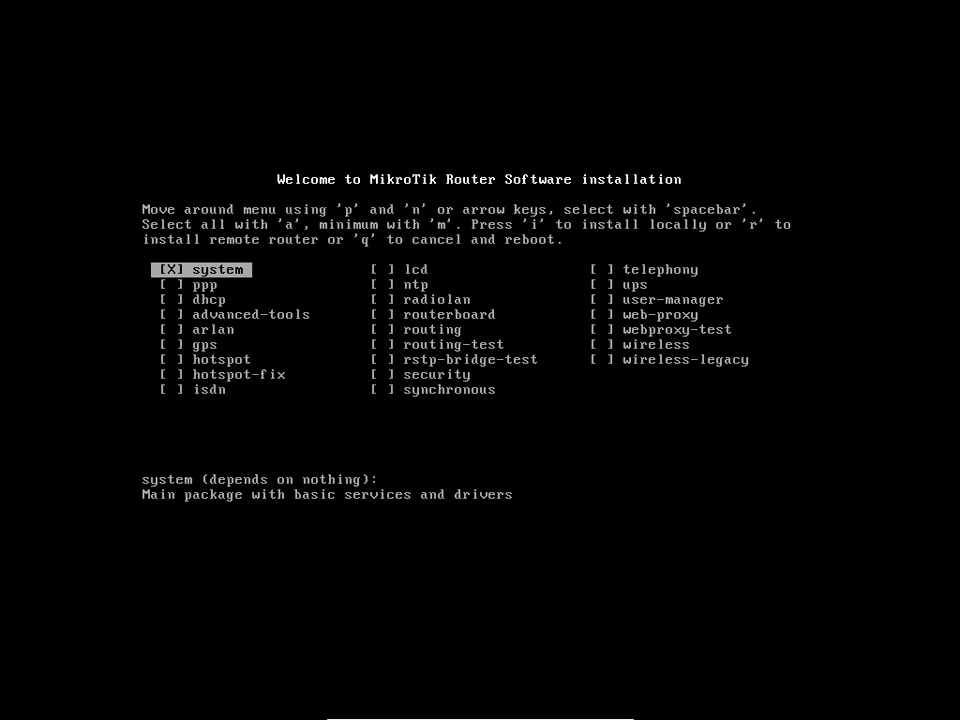
pyautogui.press('Down')
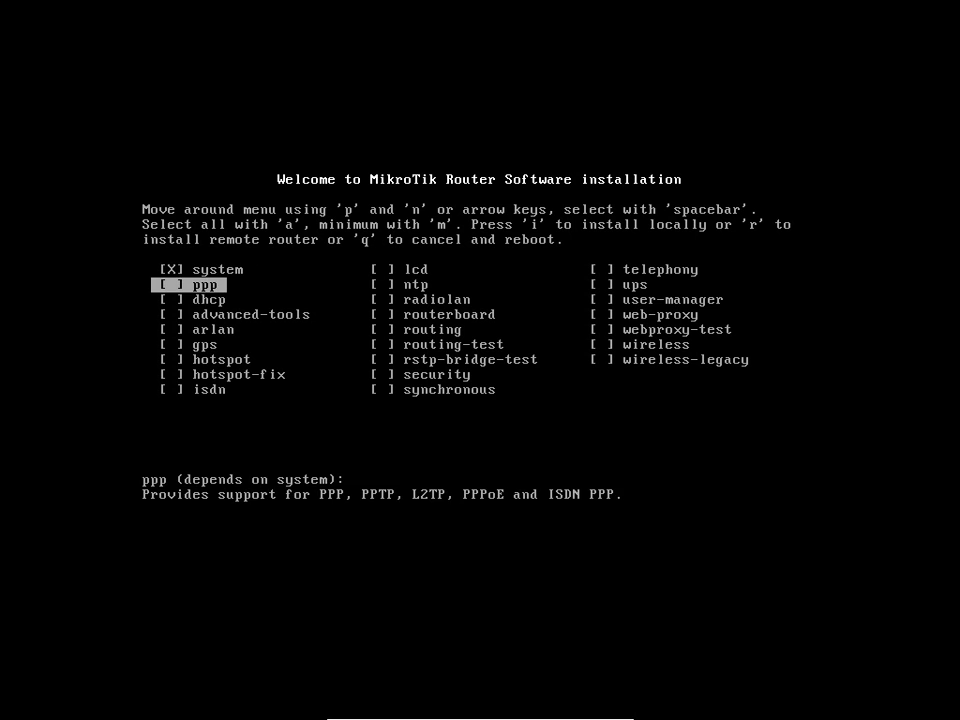
pyautogui.press('Down')
pyautogui.press('Up')
pyautogui.press('Down')
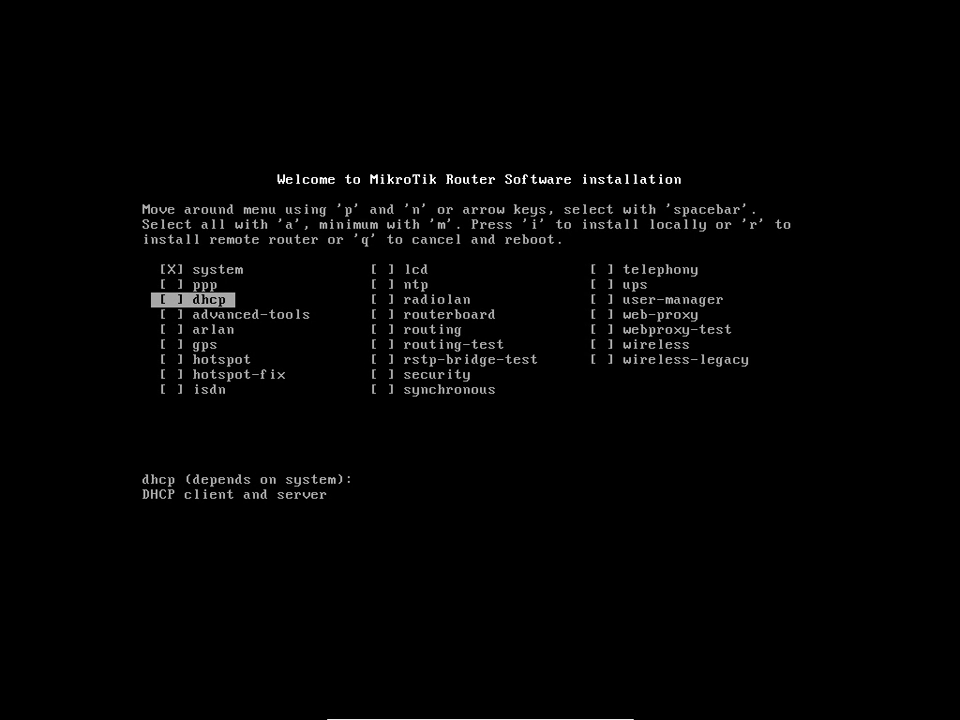
pyautogui.press('a')
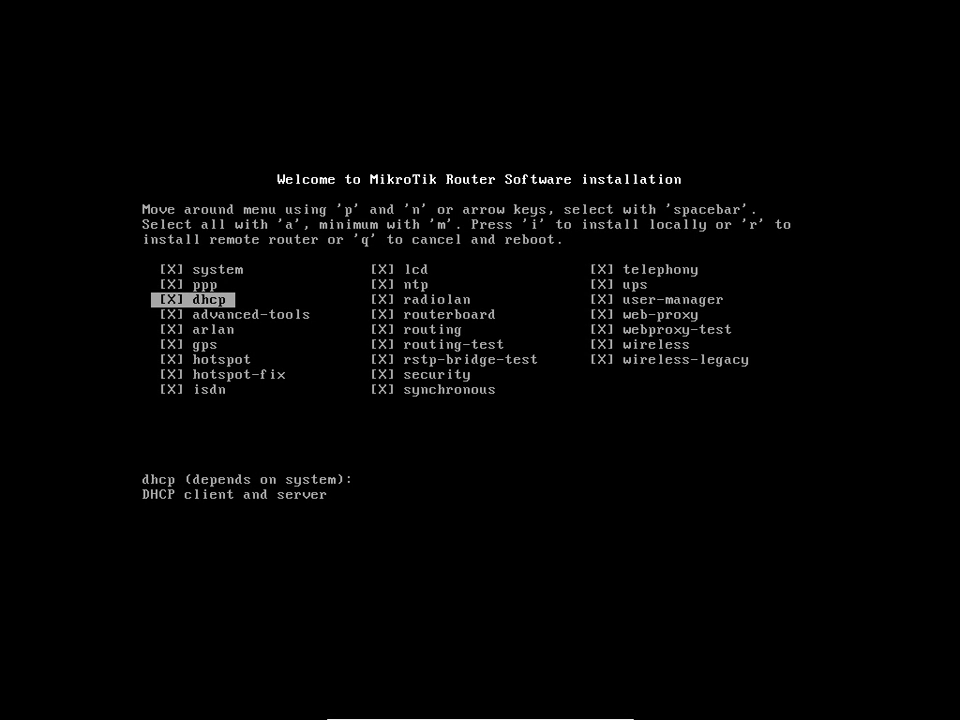
pyautogui.press('i')
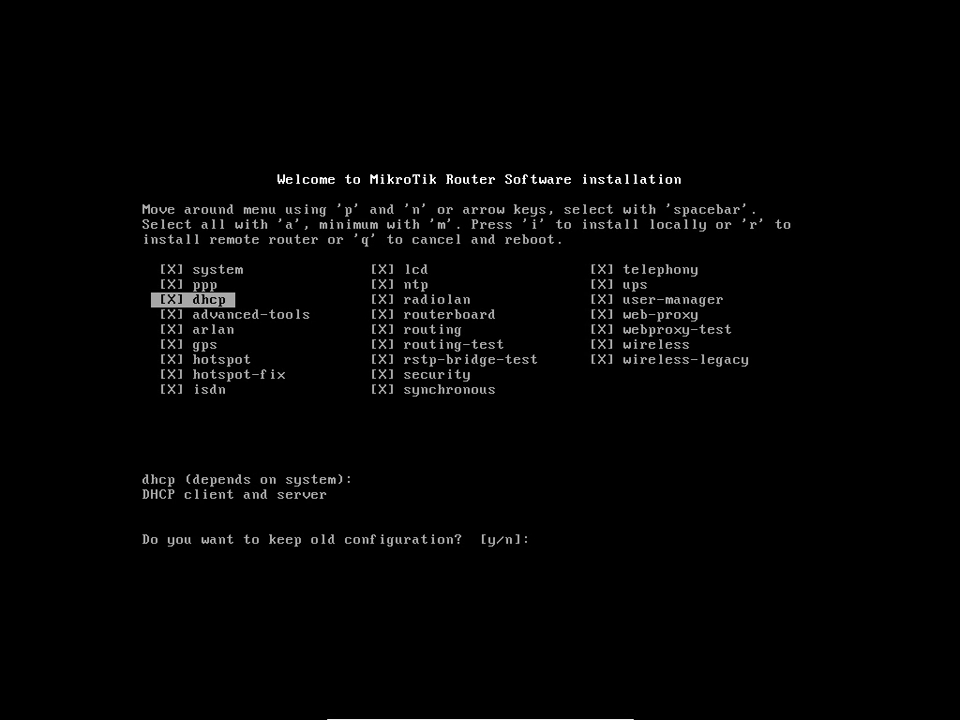
pyautogui.press('n')
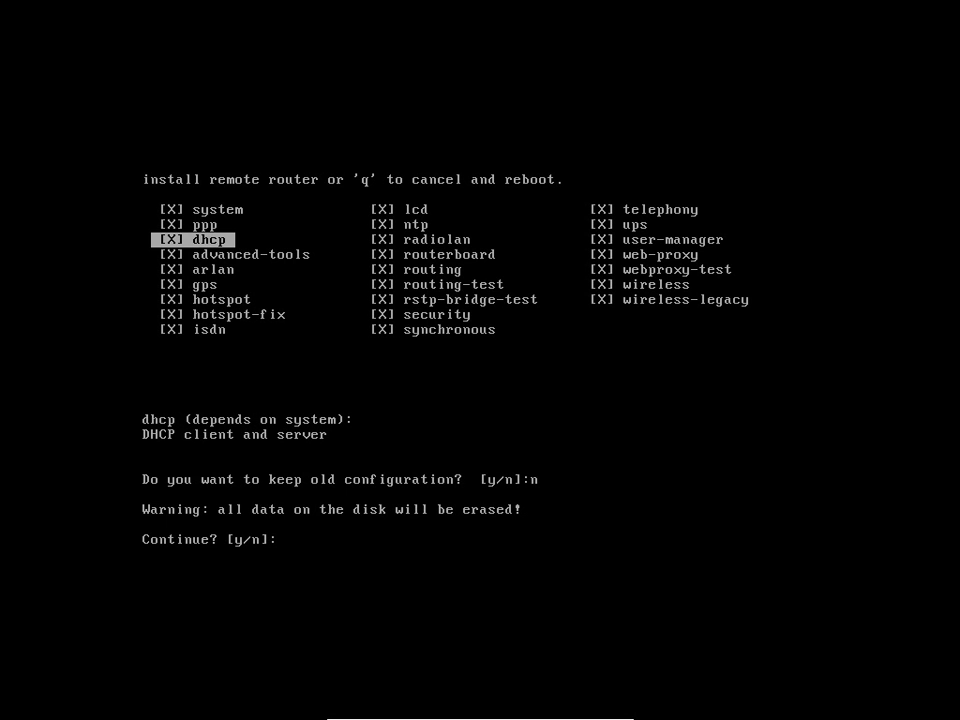
# - Confirm erasing the disk with 'y' and let RouterOS 2.9.27 finish installing
pyautogui.press('y')
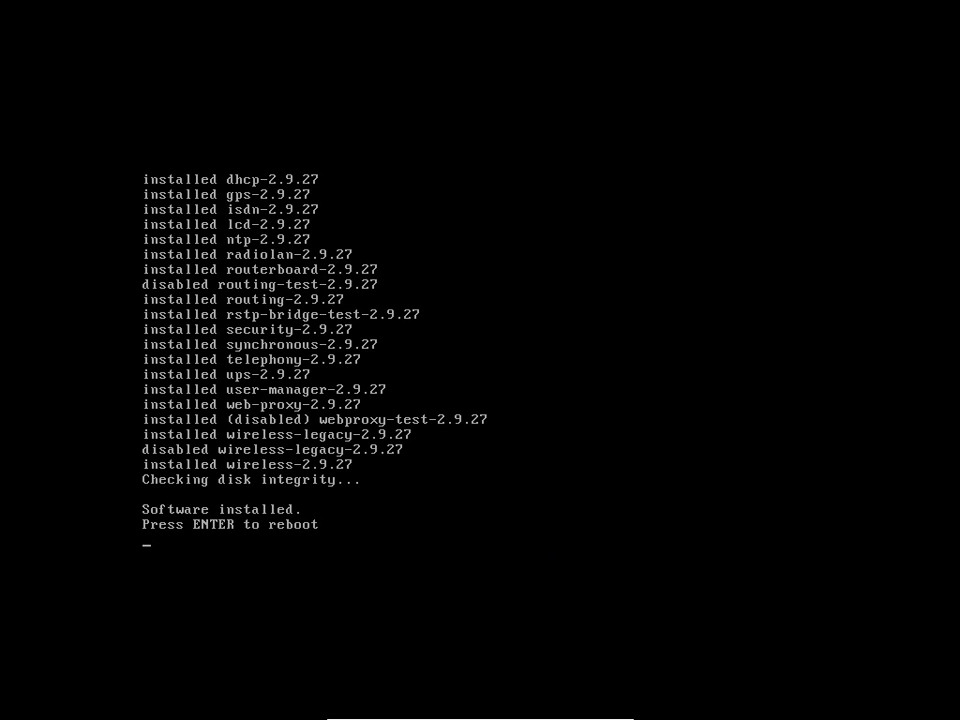
pyautogui.click(510, 309)
pyautogui.moveTo(436, 714)
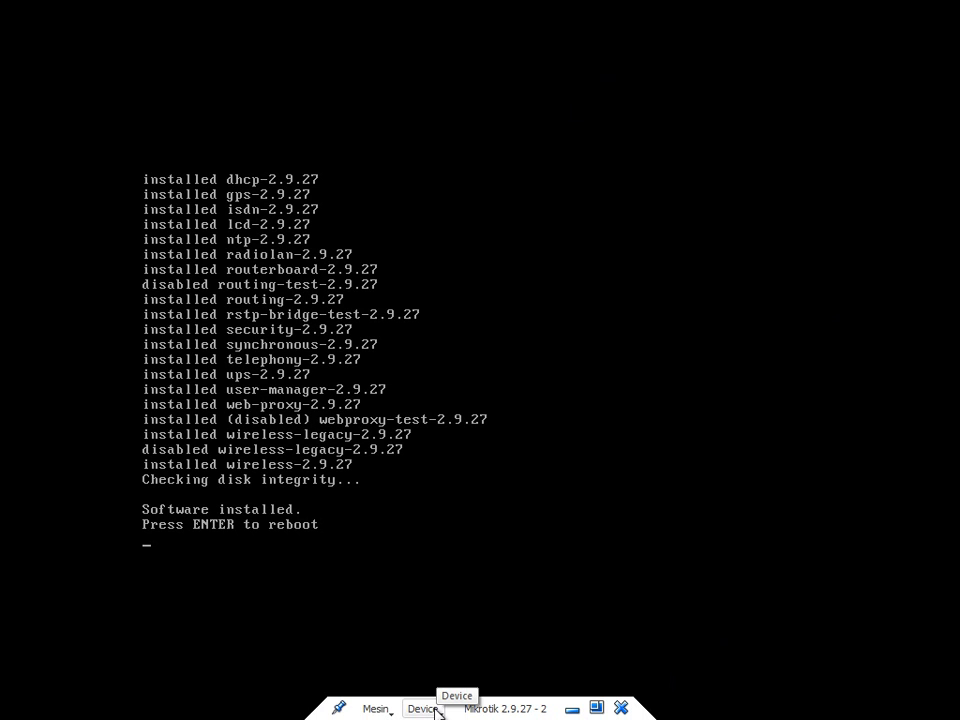
pyautogui.click(423, 709)
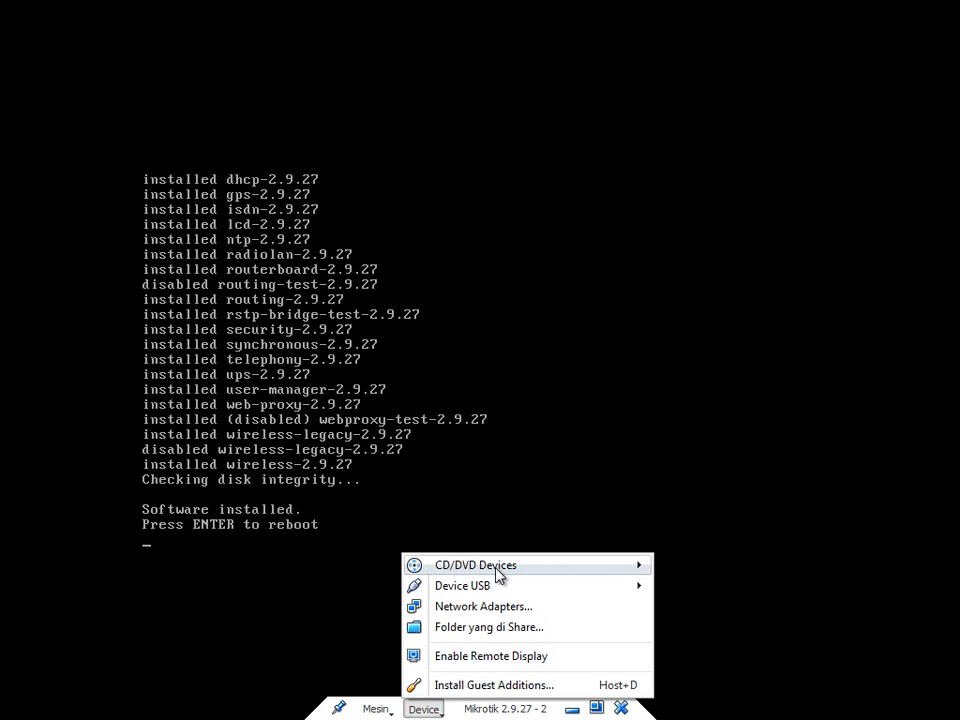
pyautogui.moveTo(498, 574)
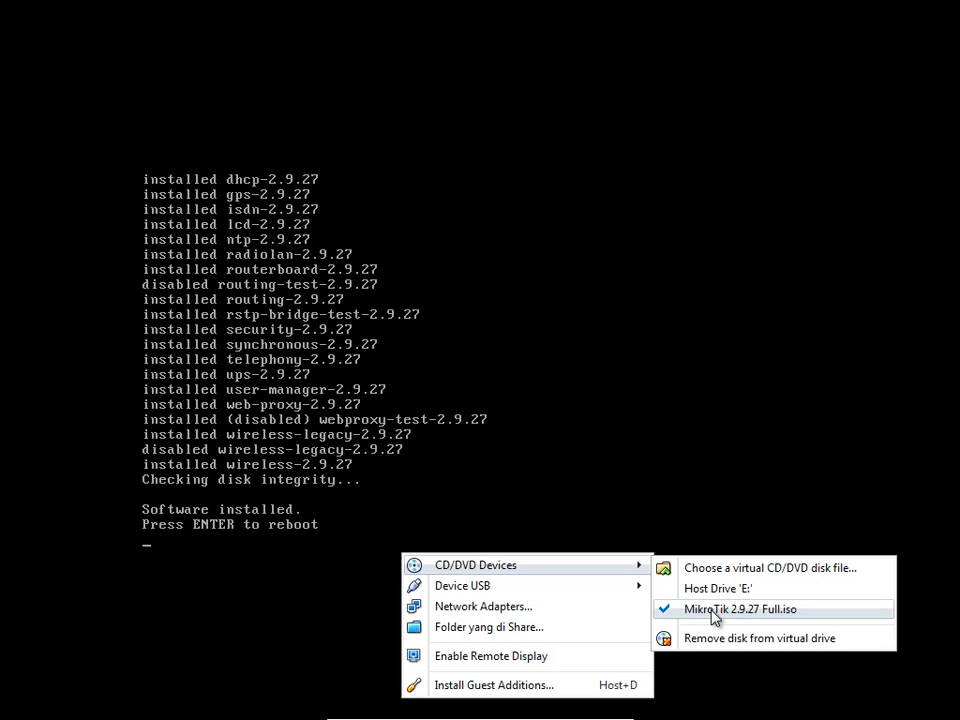
pyautogui.click(712, 612)
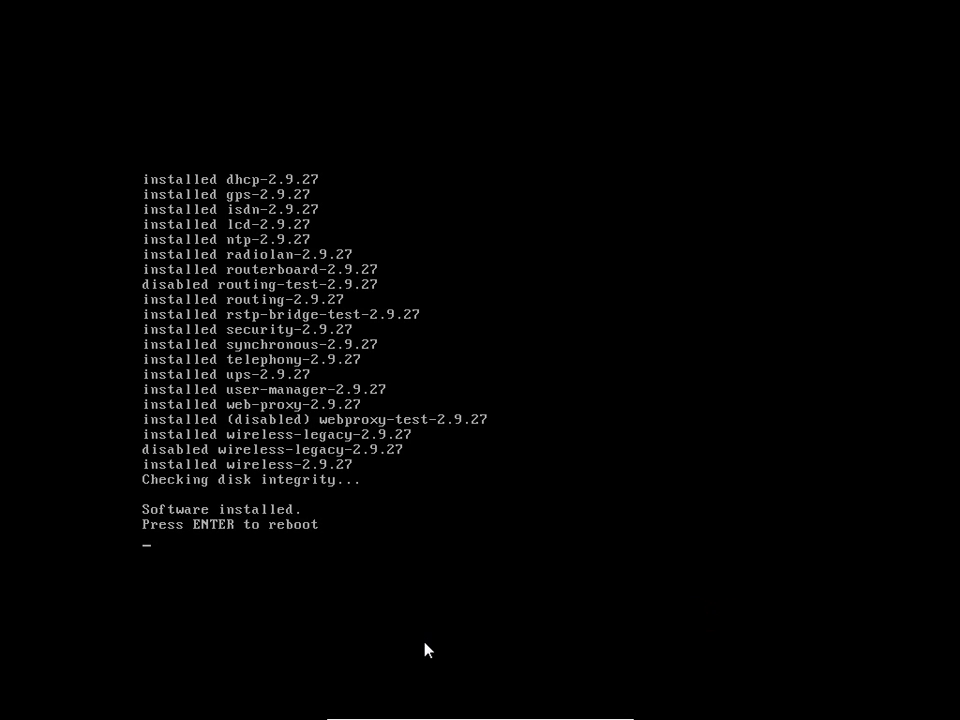
pyautogui.click(408, 441)
# - Reboot into RouterOS, answer N to the disk check, log in as admin, and decline the license with n
pyautogui.press('Return')
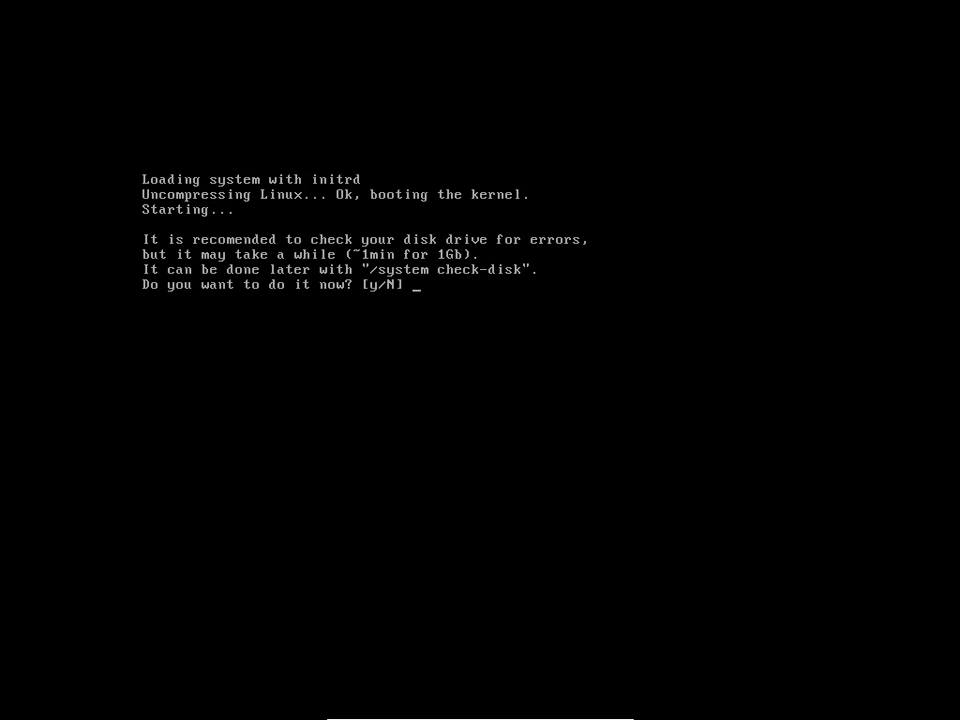
pyautogui.write('N')
pyautogui.press('Return')
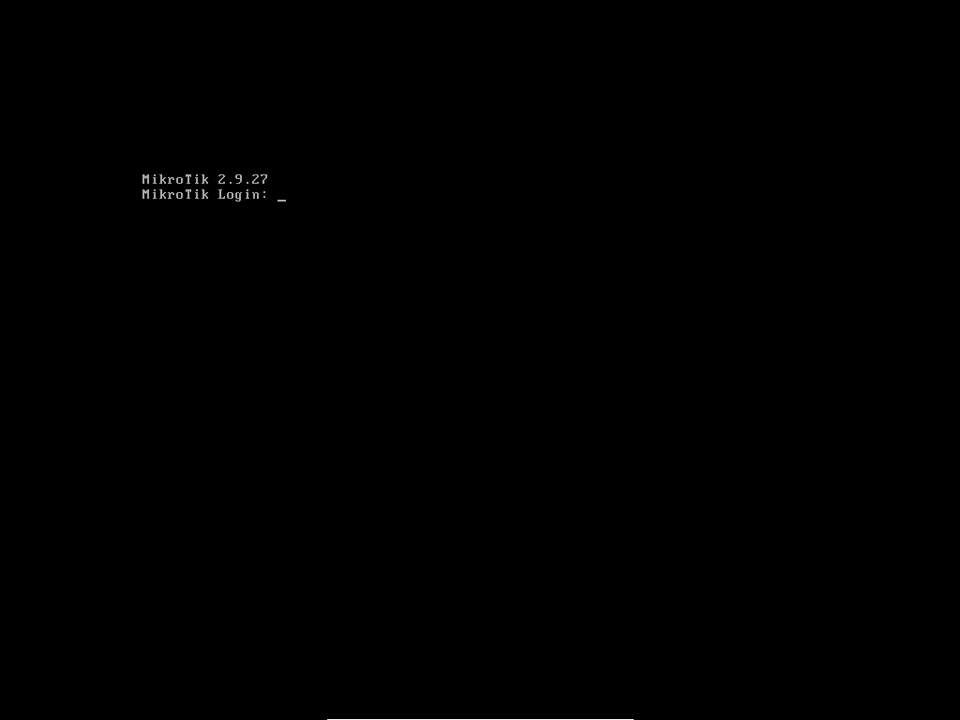
pyautogui.write('admin')
pyautogui.press('Return')
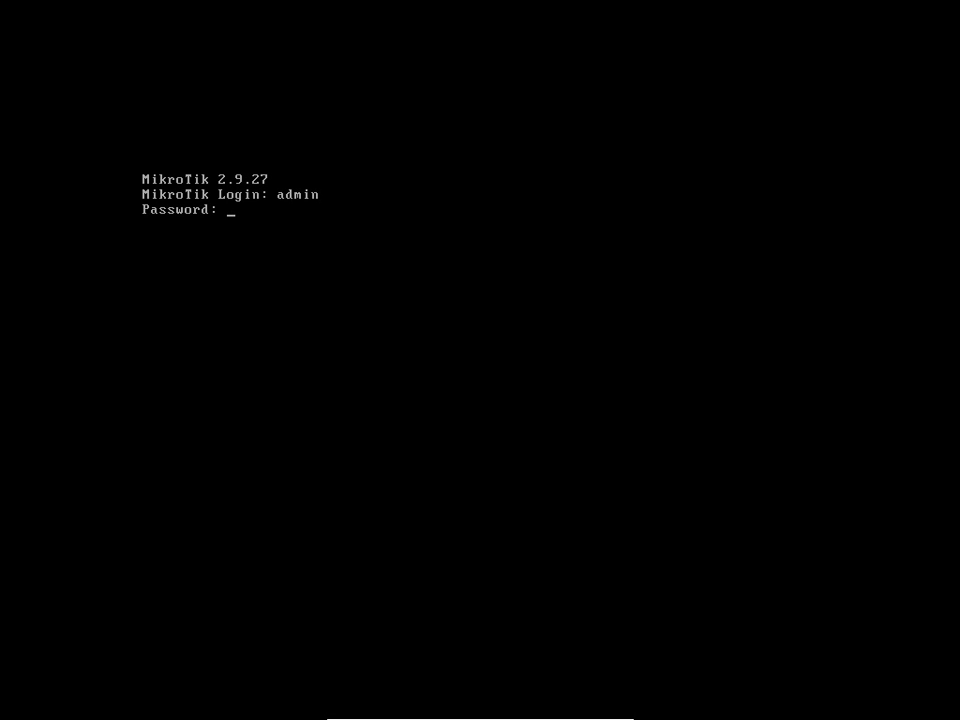
pyautogui.press('Return')
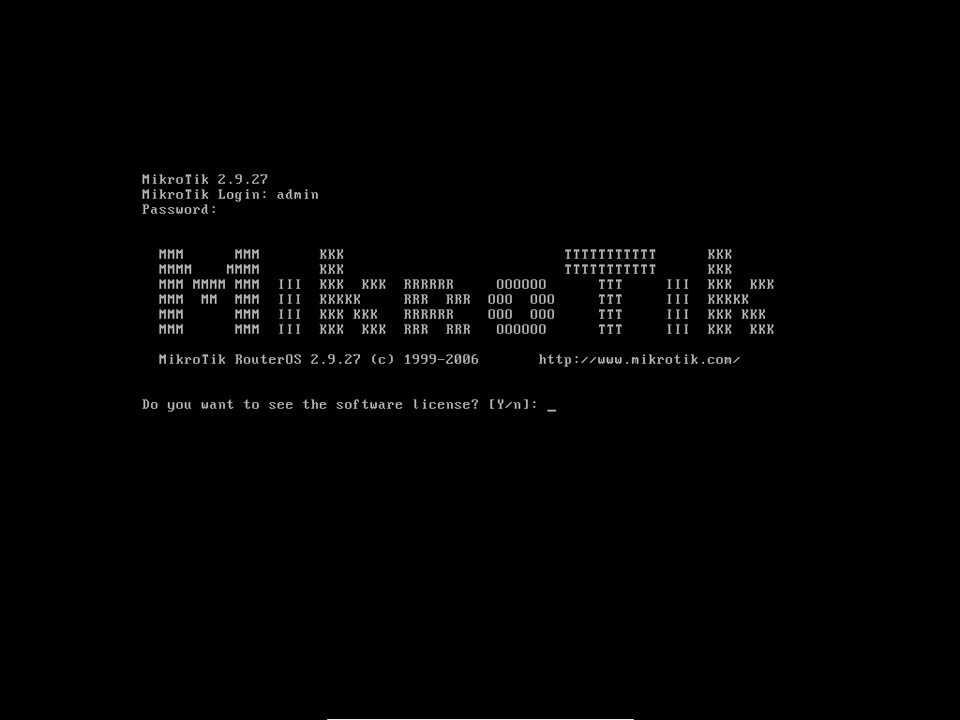
pyautogui.write('n')
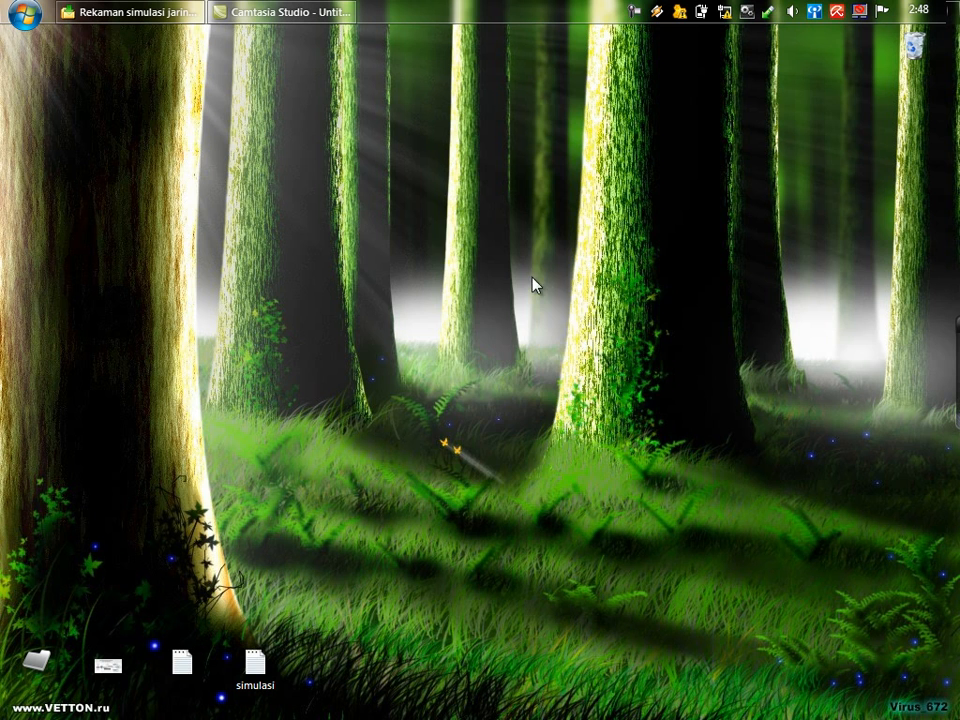
# - Refresh the desktop and launch VirtualBox by searching 'virtual' in the Start menu
pyautogui.rightClick(444, 218)
pyautogui.click(498, 274)
pyautogui.click(24, 14)
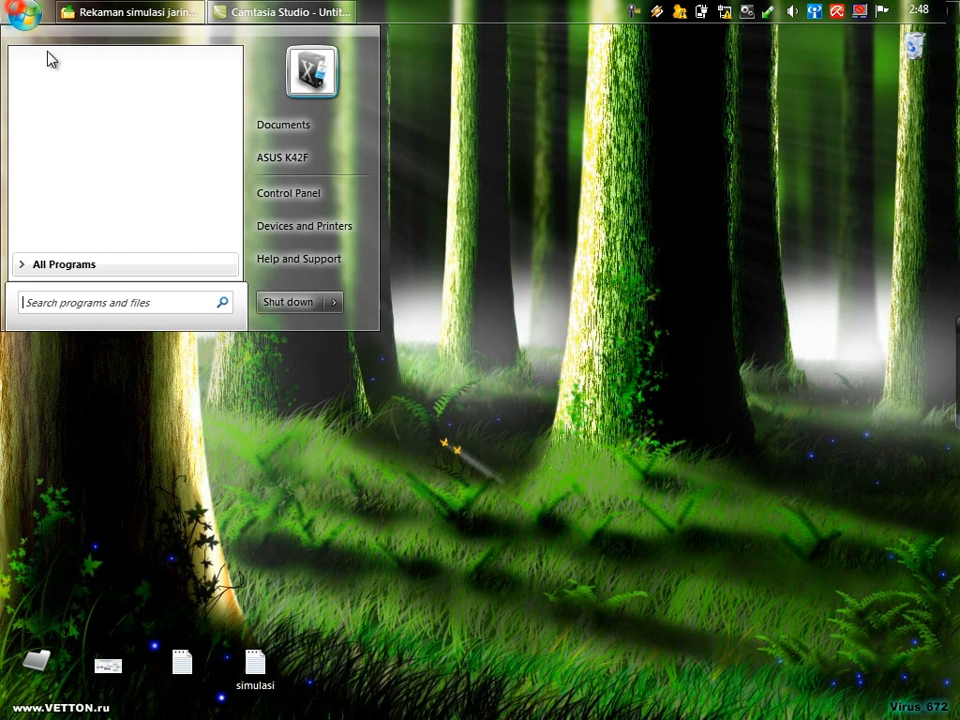
pyautogui.click(141, 303)
pyautogui.write('vi')
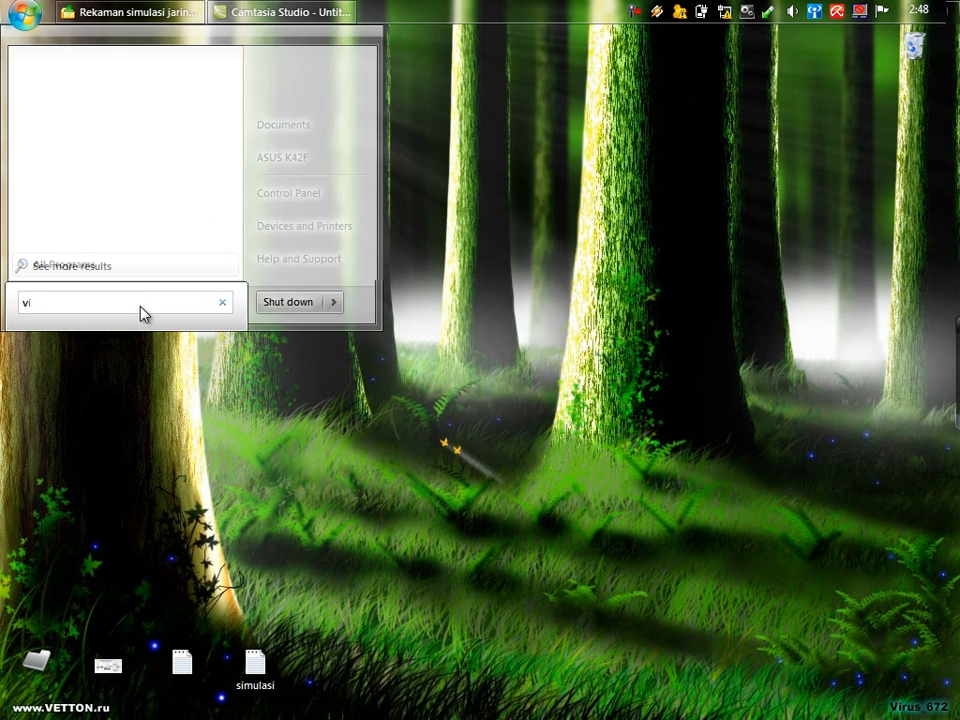
pyautogui.write('rtual')
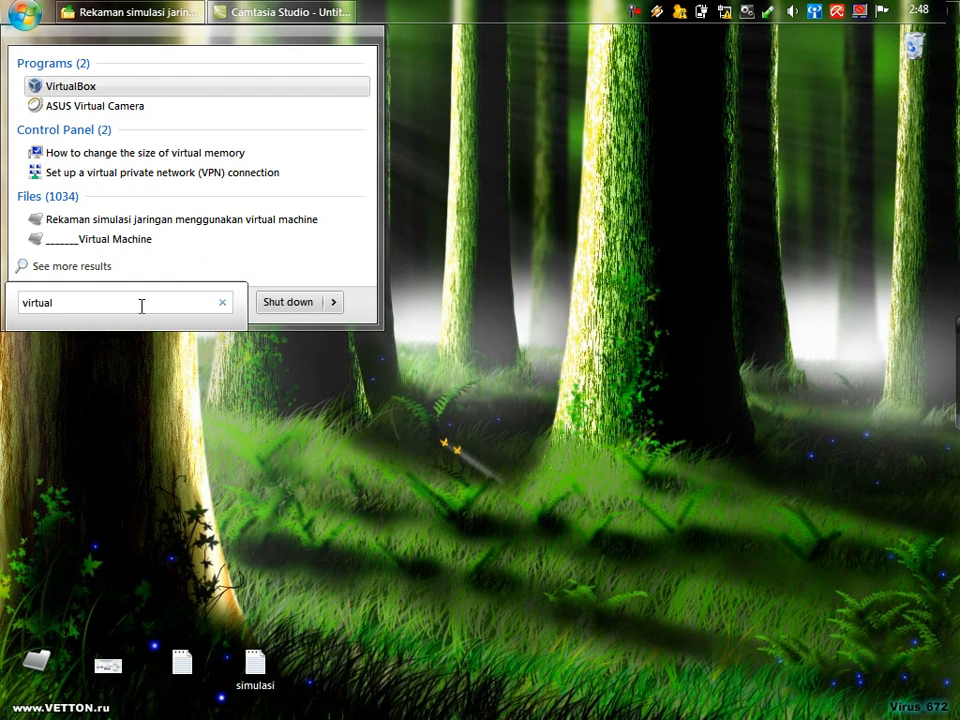
pyautogui.press('Return')
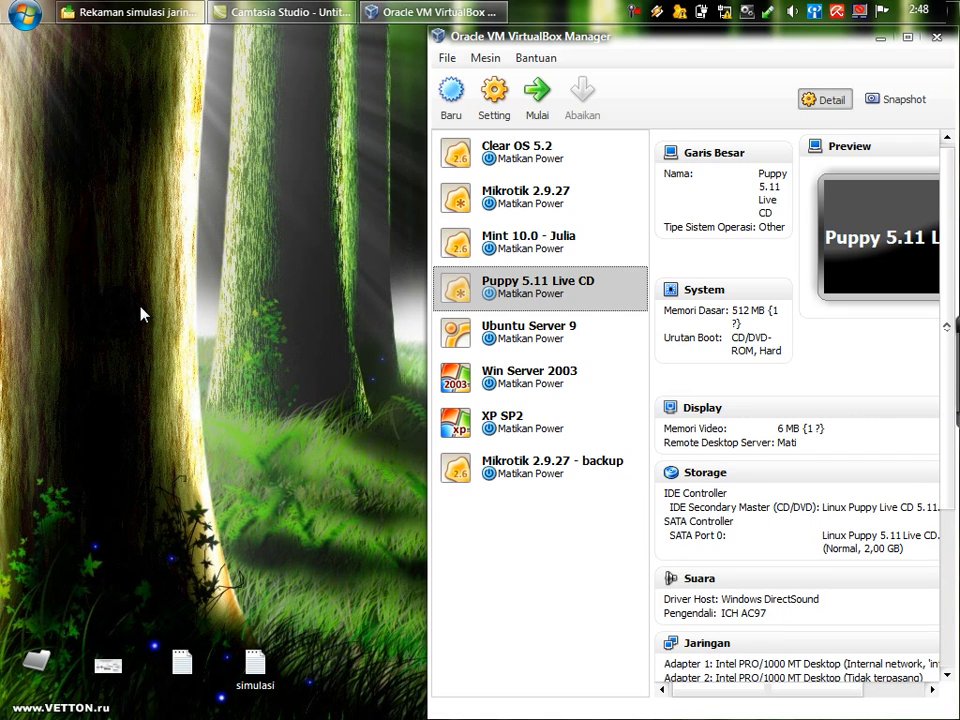
# - Show the XP SP2 machine's details and start the new virtual machine wizard
pyautogui.click(589, 566)
pyautogui.click(505, 428)
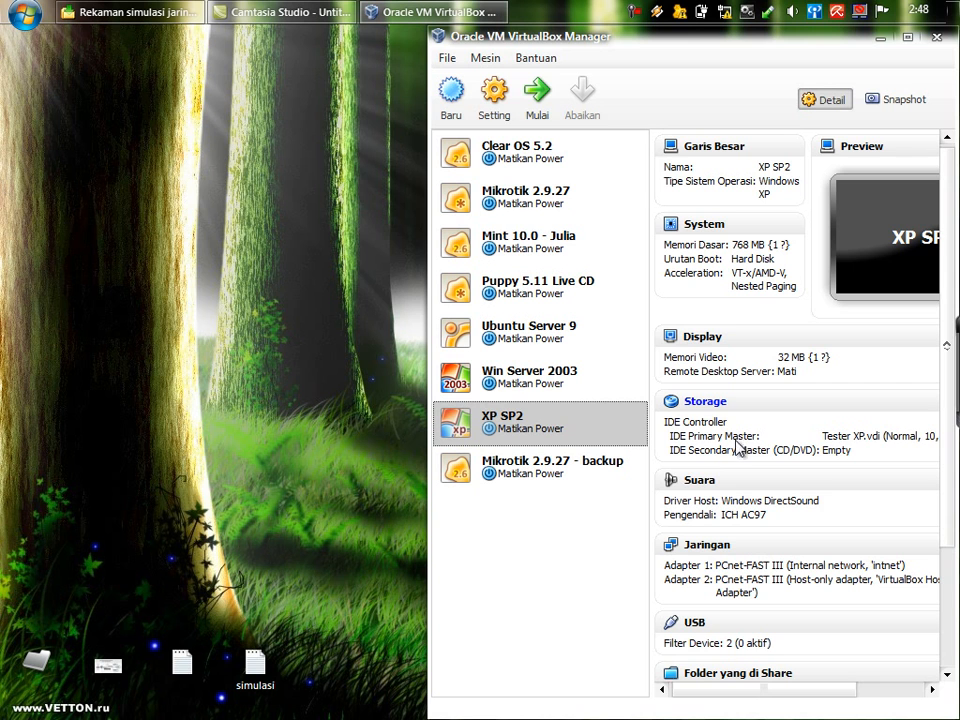
pyautogui.click(506, 537)
# - Name the new machine 'XP SP 2 cadangan' with Windows XP as the guest version
pyautogui.click(454, 98)
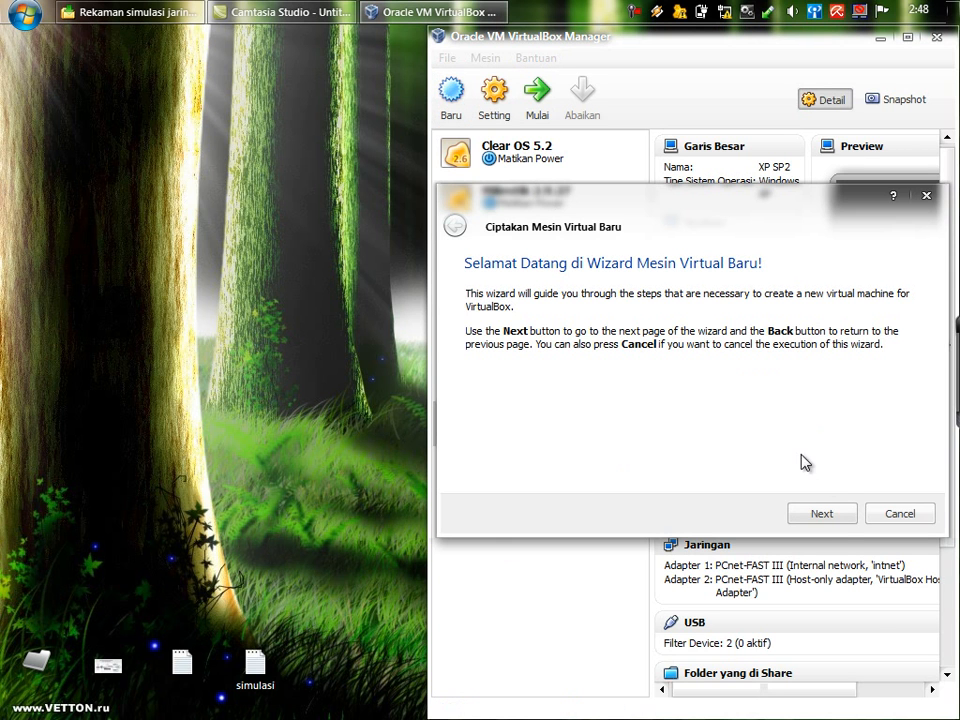
pyautogui.click(836, 517)
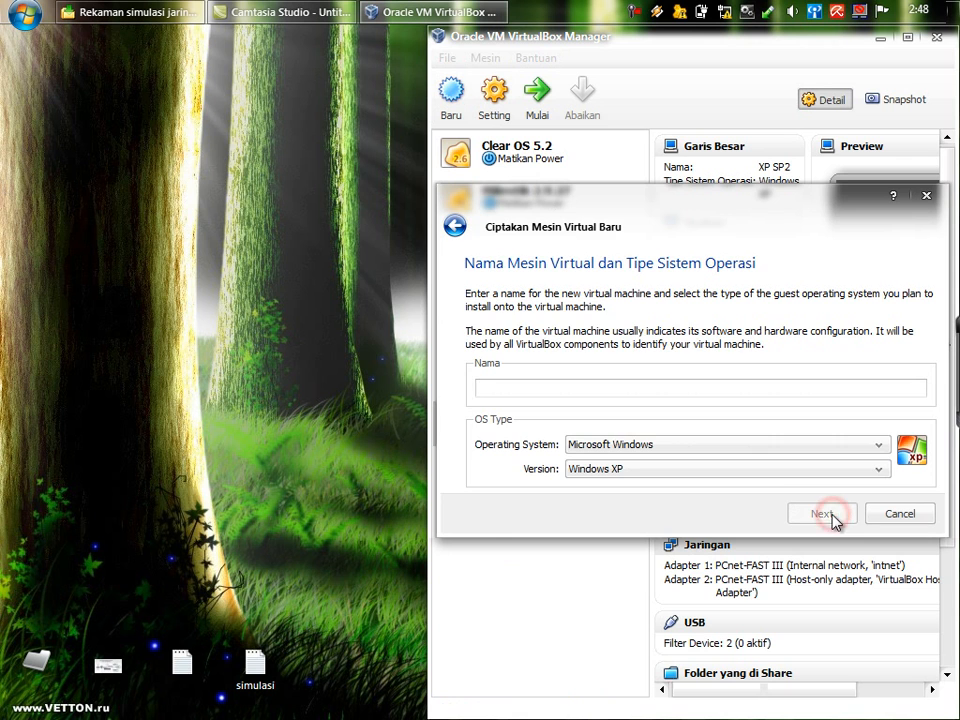
pyautogui.click(596, 389)
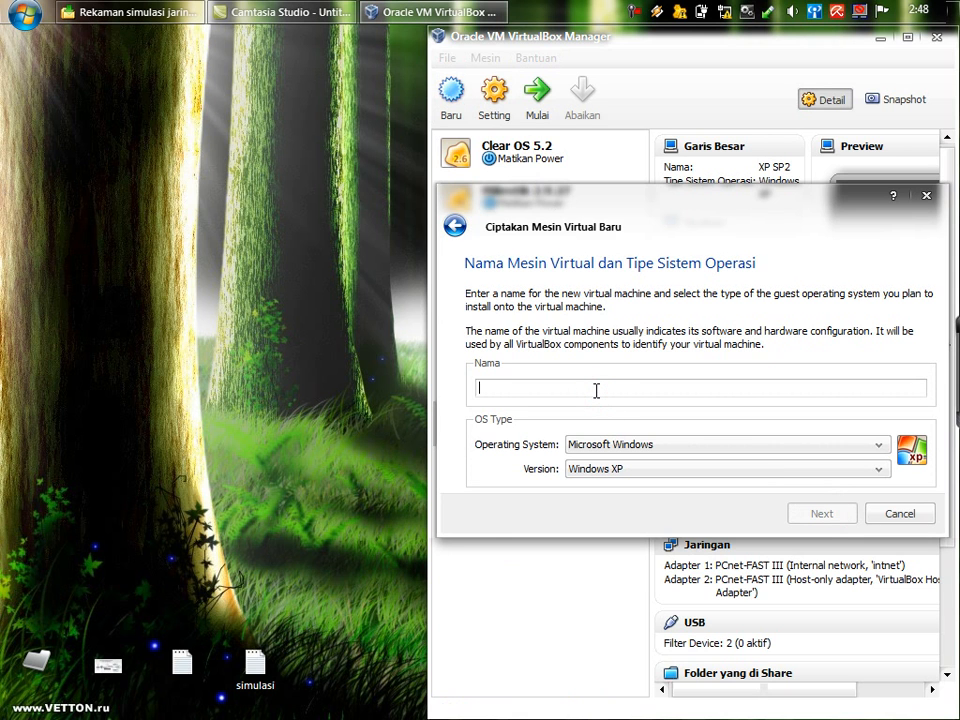
pyautogui.write('XP')
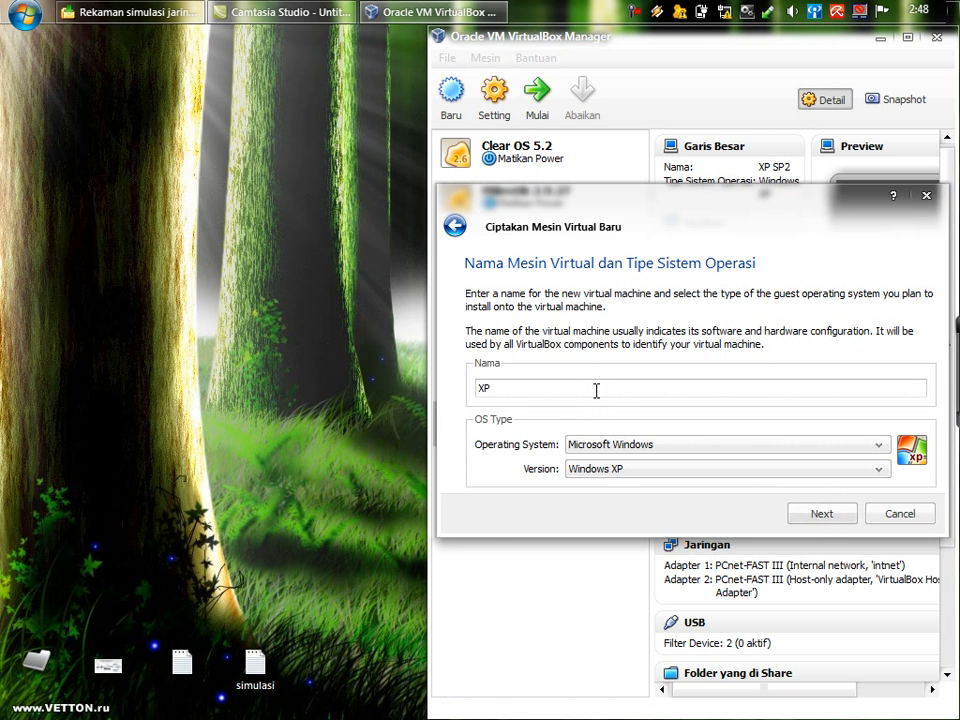
pyautogui.write(' SP 2 cadangan')
pyautogui.click(649, 467)
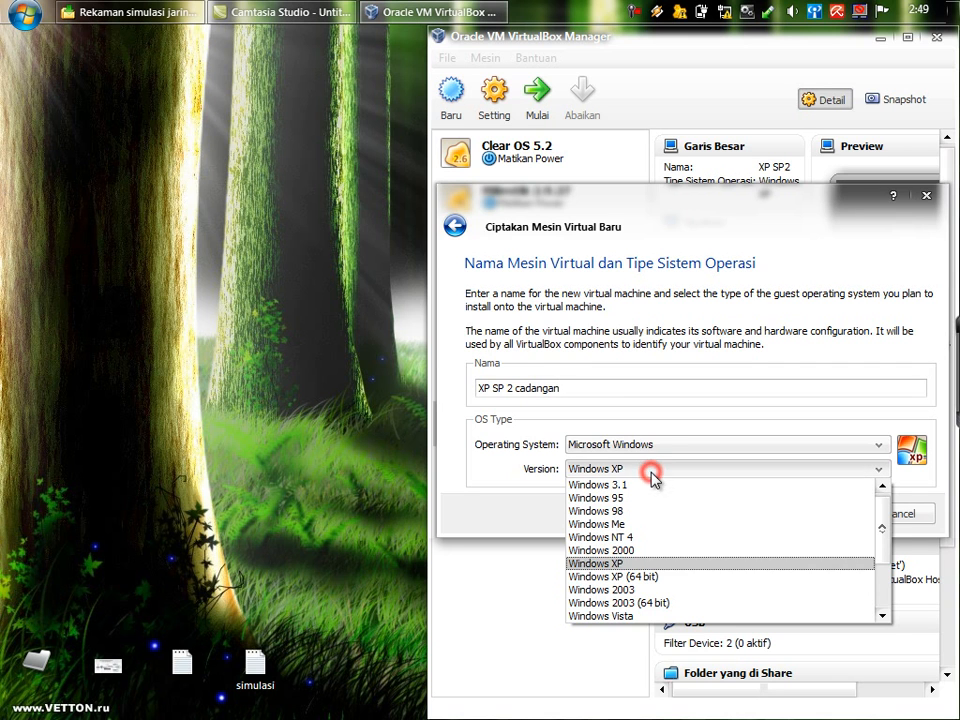
pyautogui.click(632, 564)
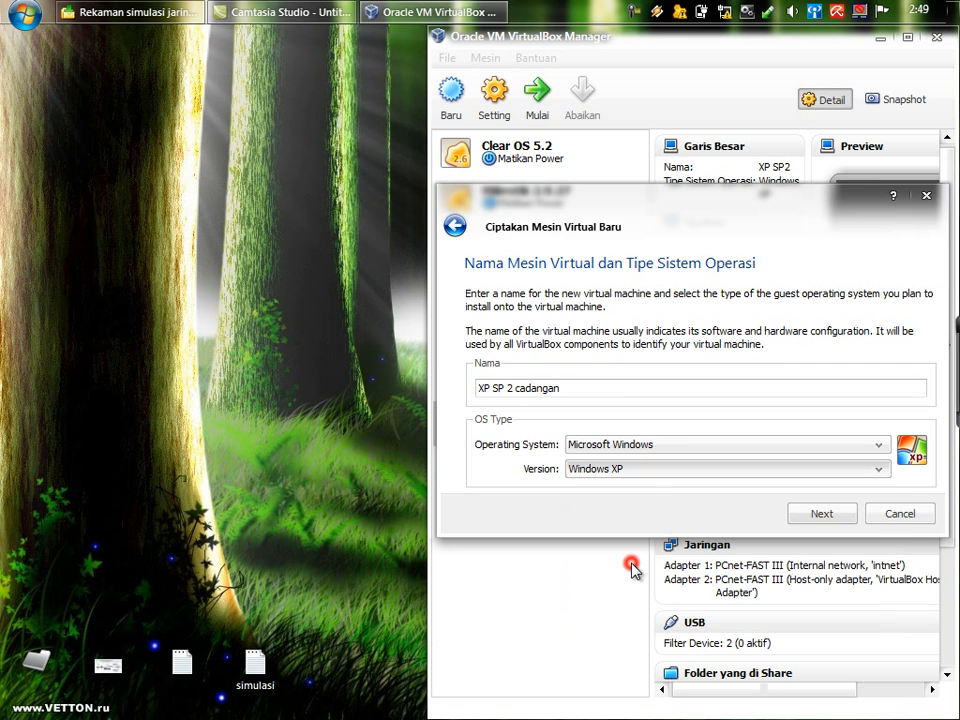
pyautogui.click(832, 515)
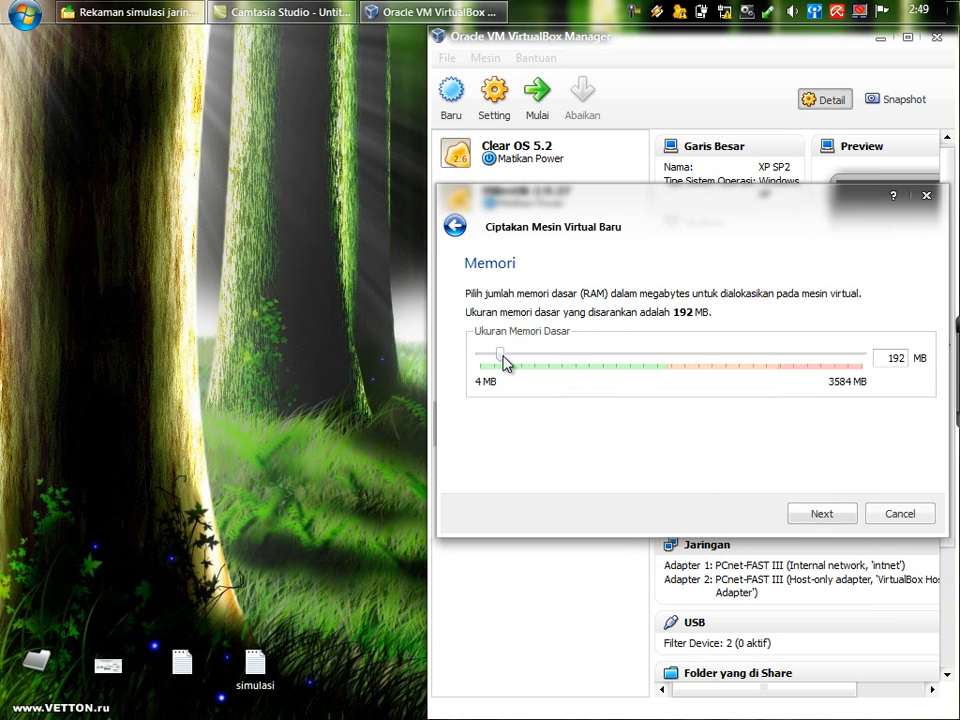
# - Set base memory to 512 MB and choose to create a new boot hard disk
pyautogui.doubleClick(893, 358)
pyautogui.write('512')
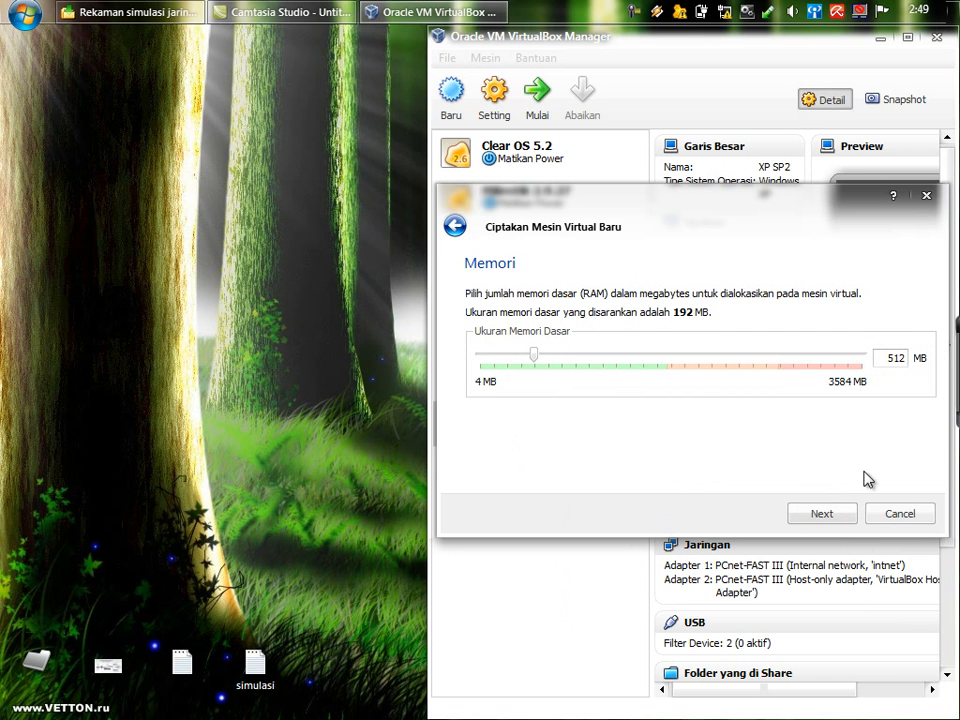
pyautogui.click(822, 514)
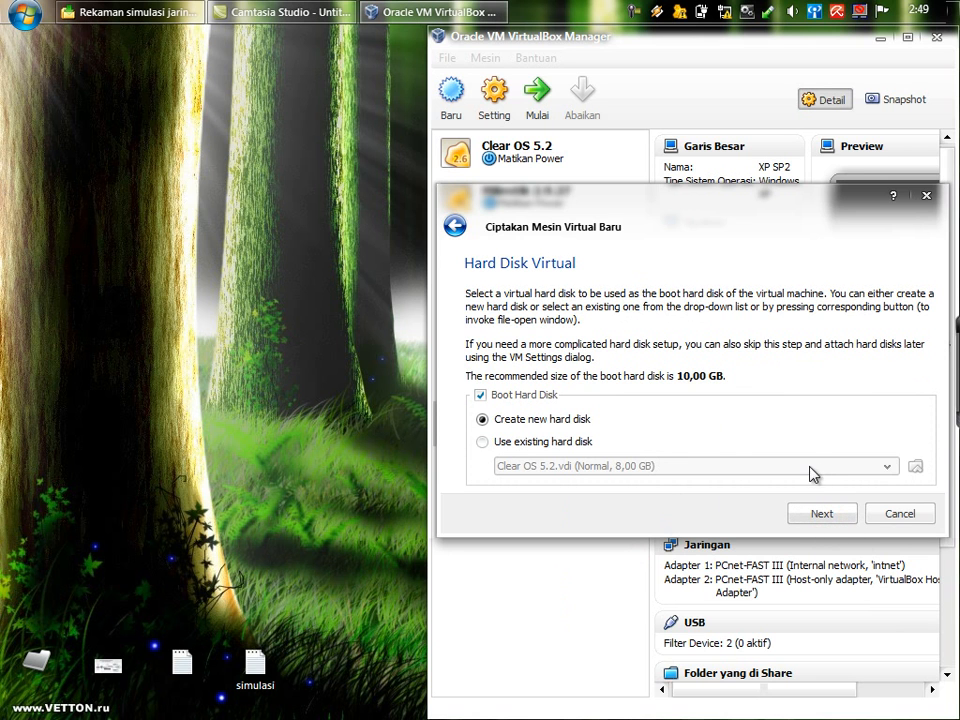
pyautogui.moveTo(554, 376); pyautogui.dragTo(666, 404)
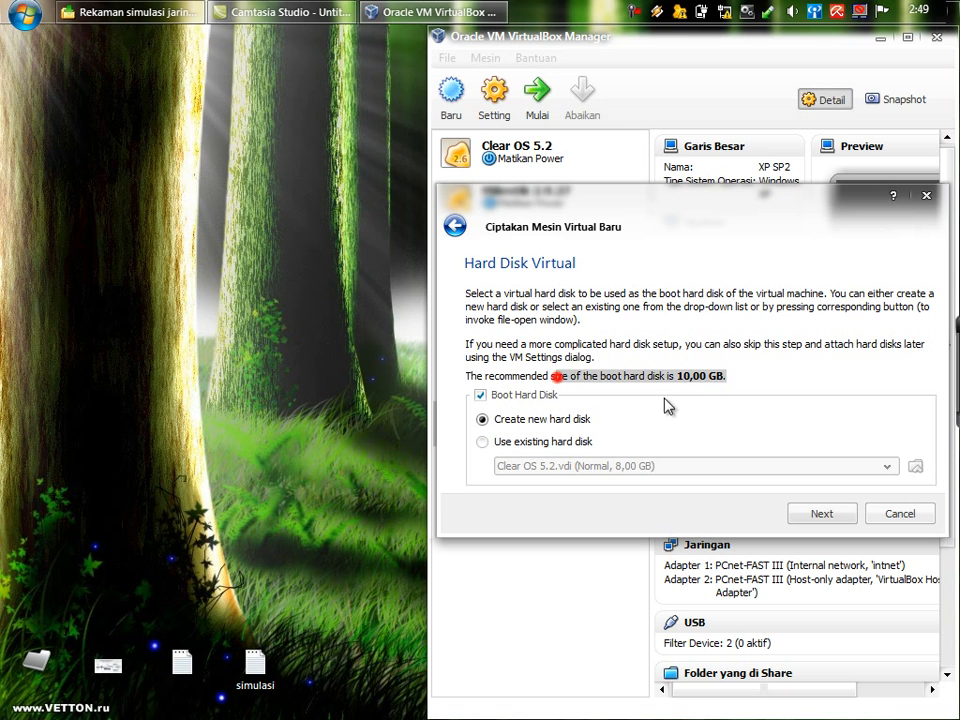
pyautogui.click(717, 388)
pyautogui.click(691, 344)
pyautogui.click(686, 379)
pyautogui.click(818, 513)
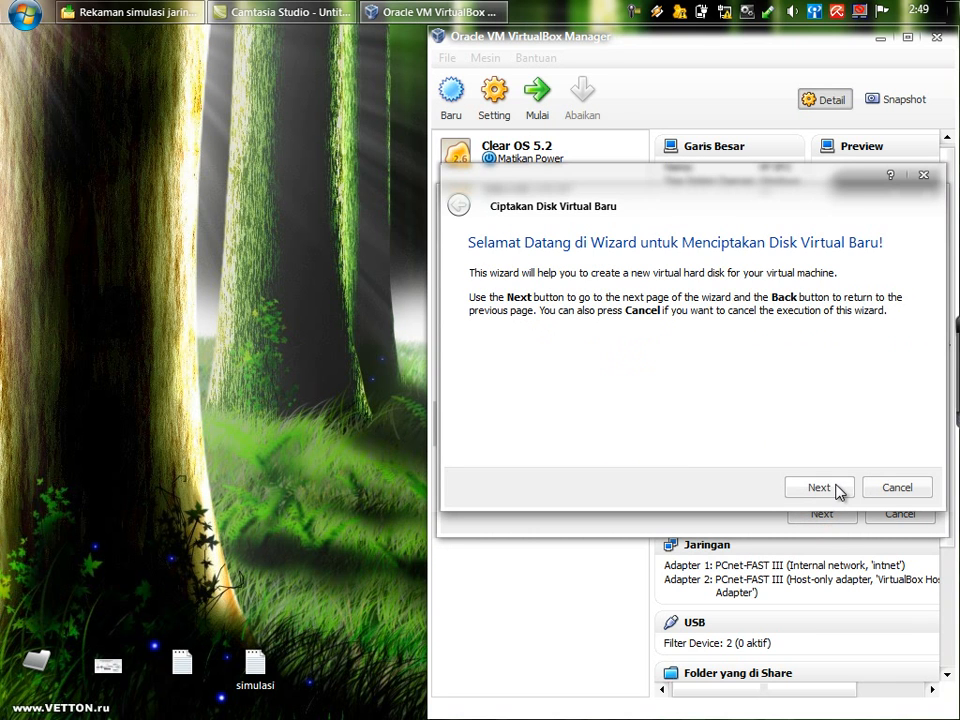
# - Create a dynamically expanding 5 GB disk, finish the XP SP 2 cadangan machine, and open its settings
pyautogui.click(820, 488)
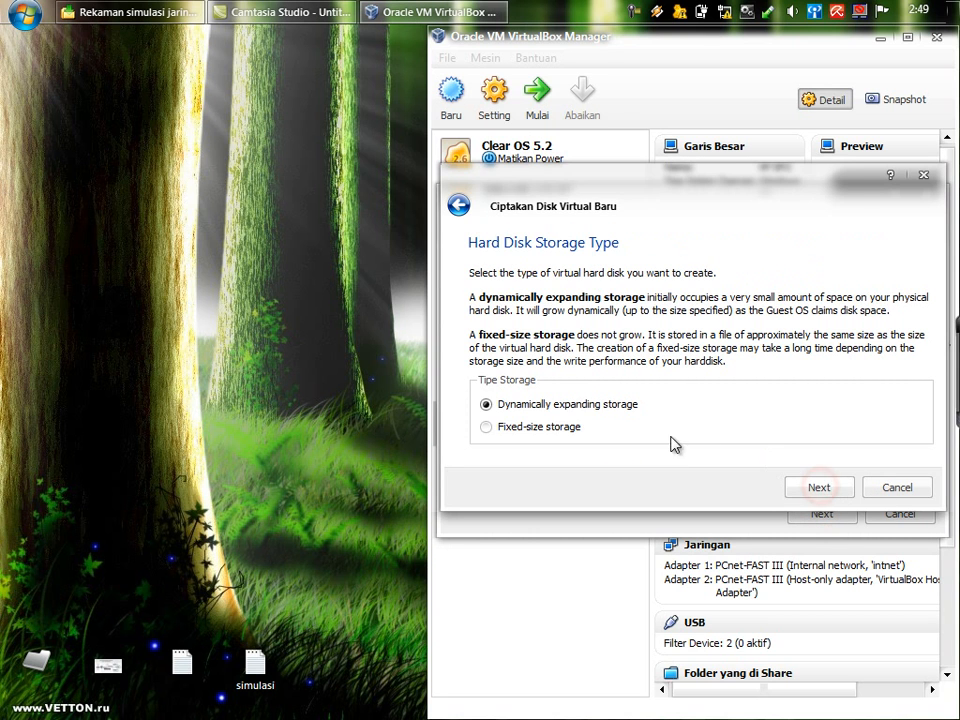
pyautogui.click(821, 489)
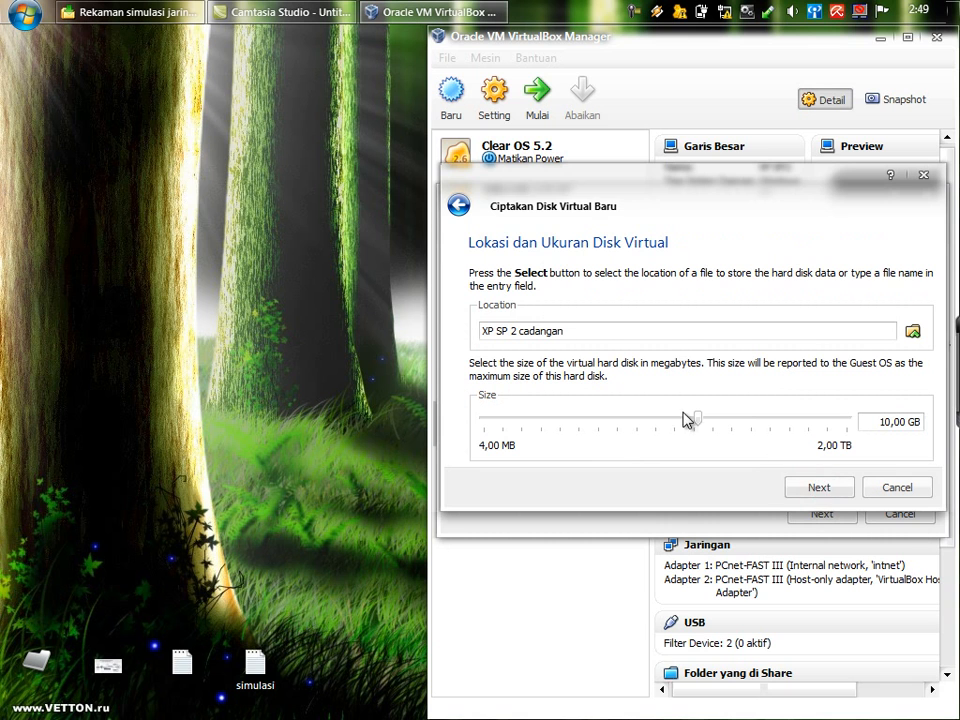
pyautogui.click(879, 421)
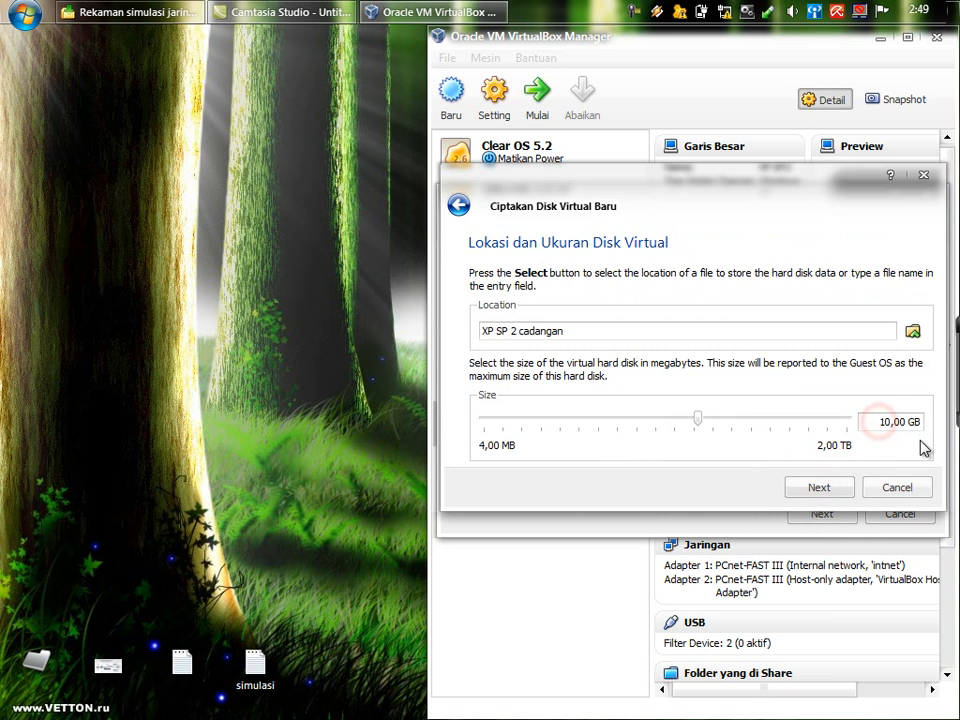
pyautogui.press('Delete')
pyautogui.press('Delete')
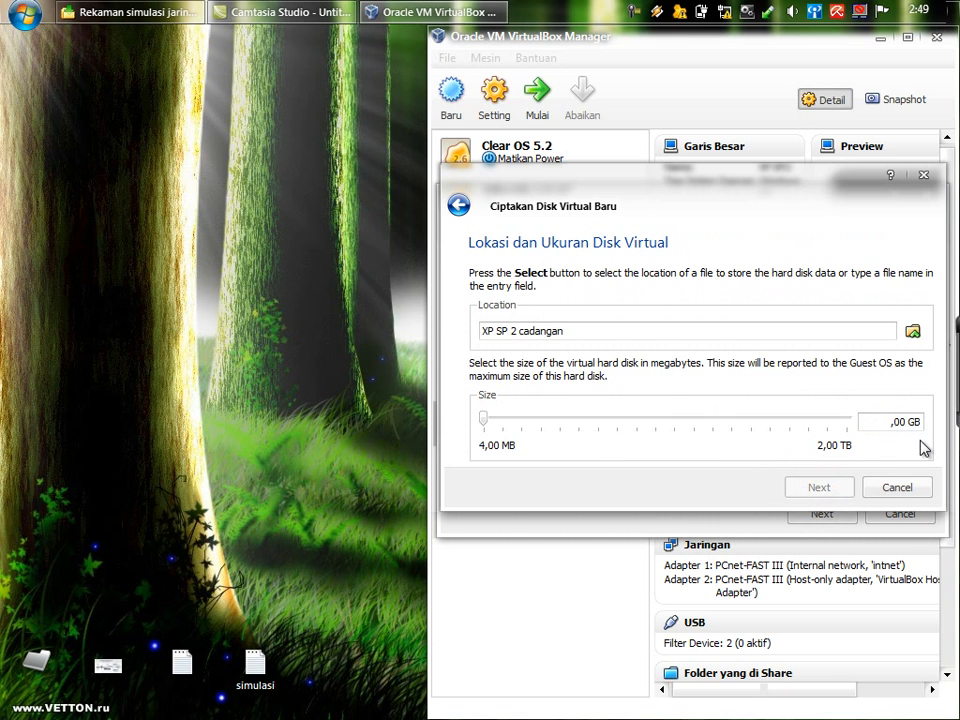
pyautogui.write('5')
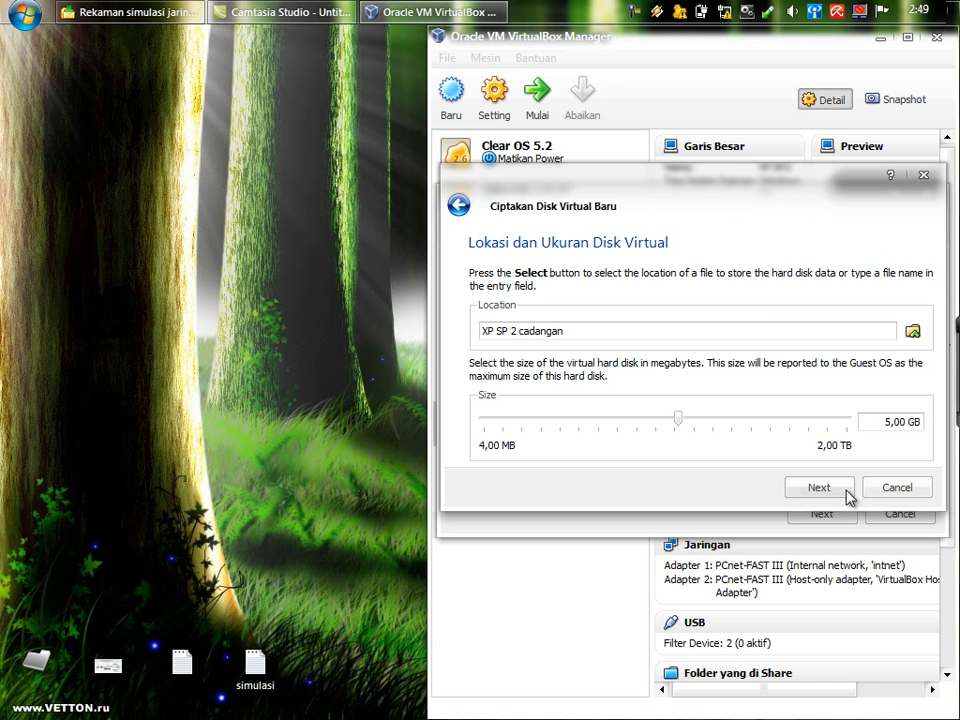
pyautogui.click(819, 488)
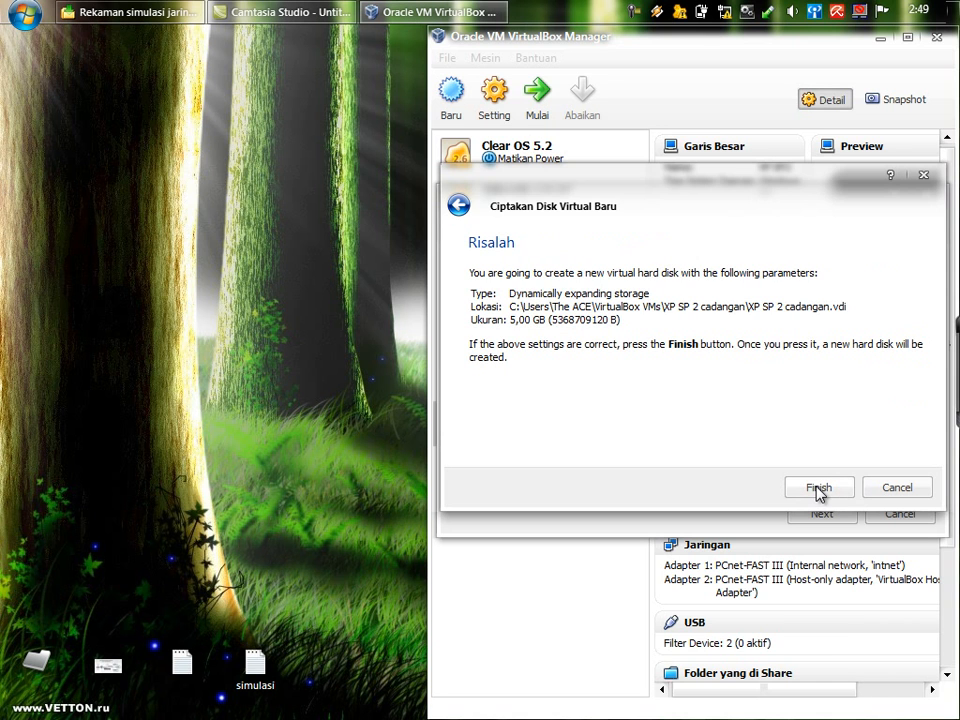
pyautogui.click(818, 488)
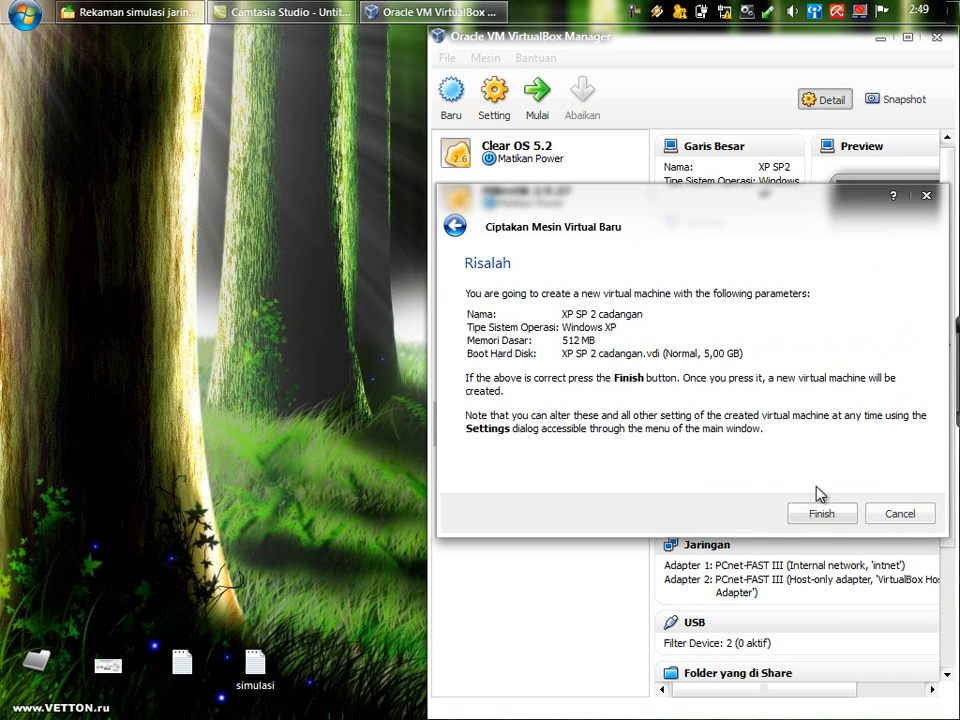
pyautogui.click(824, 512)
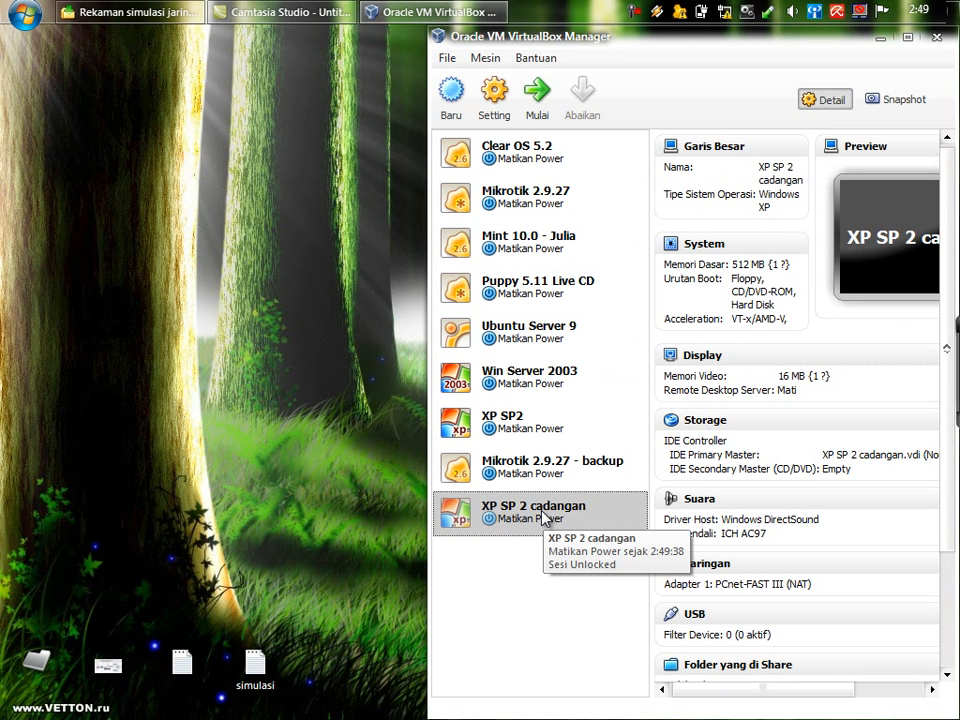
pyautogui.click(485, 101)
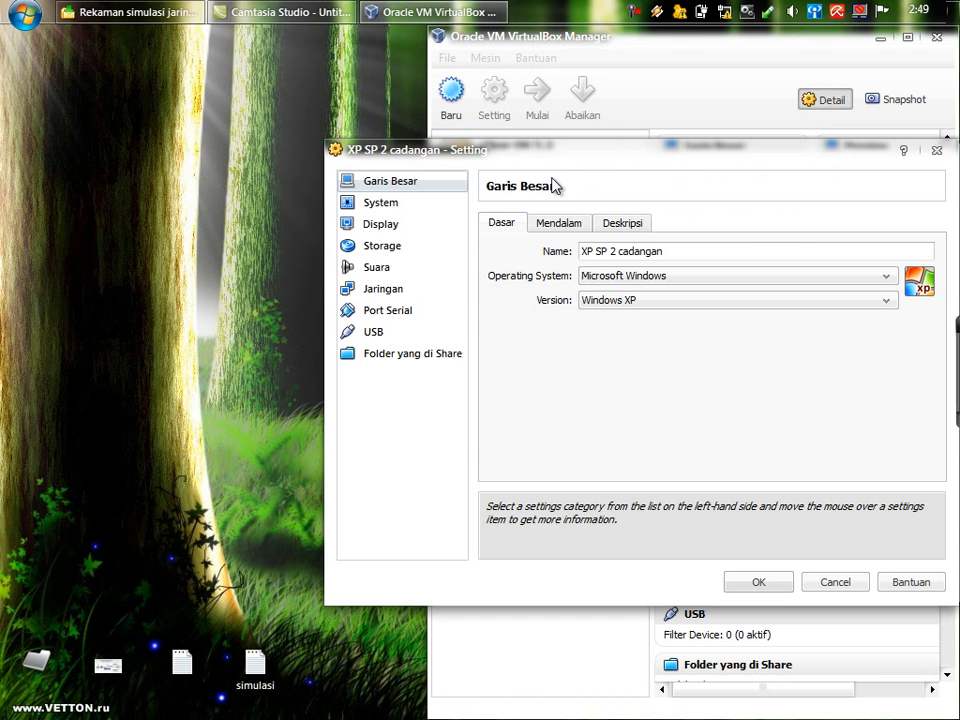
# - Zoom and pan the network design diagram around the hub and DHCP client, then enable network Adapter 1
pyautogui.doubleClick(108, 667)
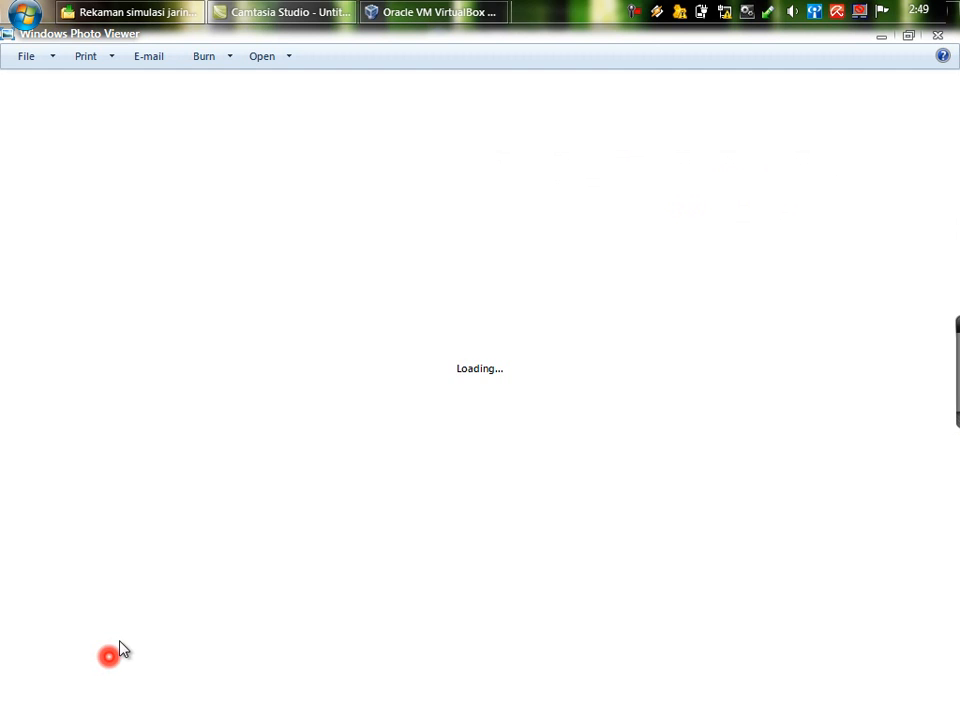
pyautogui.scroll(3, 325, 435)
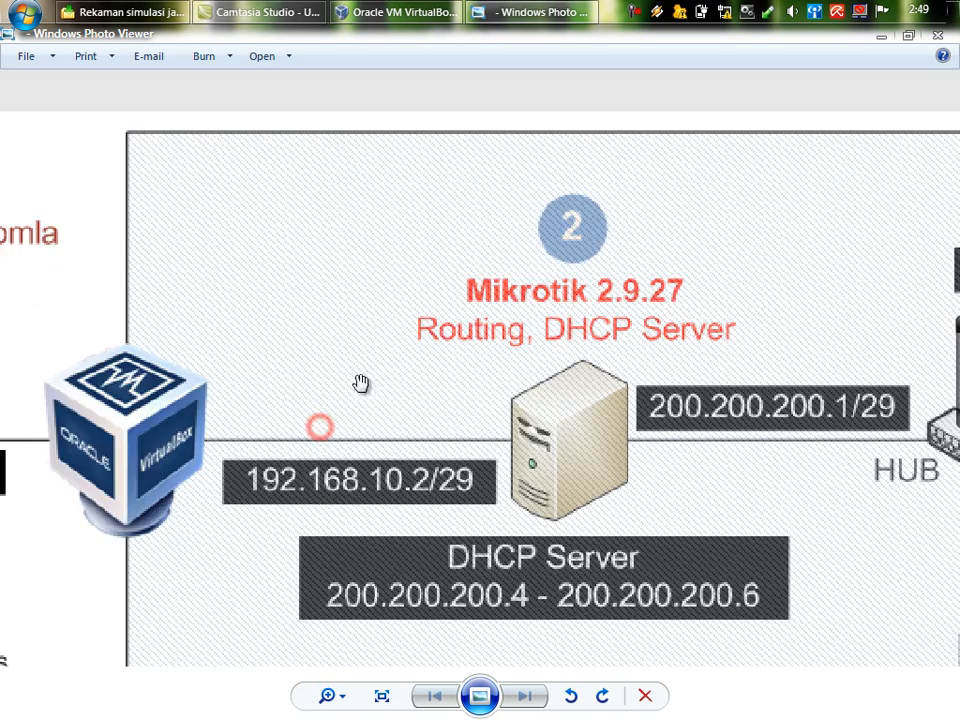
pyautogui.moveTo(917, 375); pyautogui.dragTo(942, 398)
pyautogui.moveTo(827, 366); pyautogui.dragTo(3, 325)
pyautogui.moveTo(692, 378); pyautogui.dragTo(490, 383)
pyautogui.moveTo(637, 398); pyautogui.dragTo(729, 156)
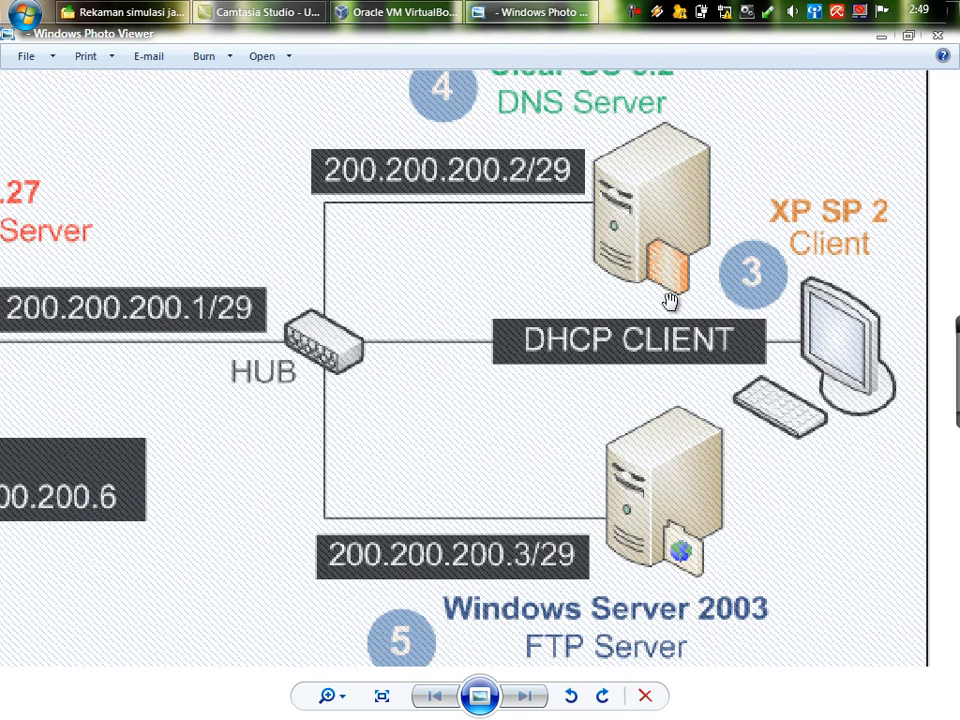
pyautogui.click(836, 330)
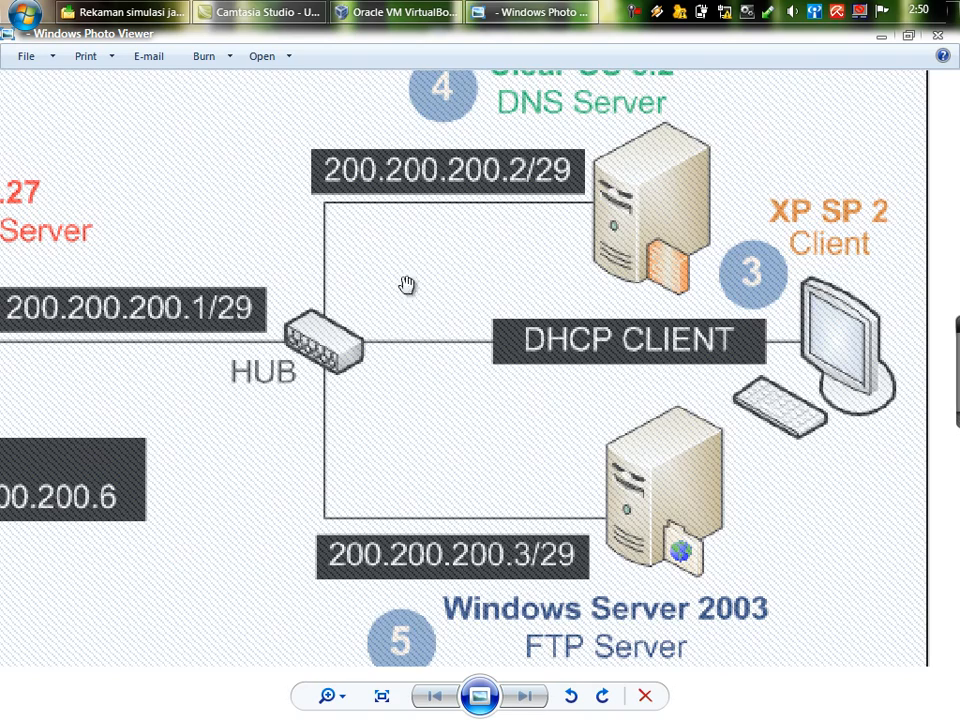
pyautogui.scroll(-2, 639, 354)
pyautogui.moveTo(256, 352); pyautogui.dragTo(683, 395)
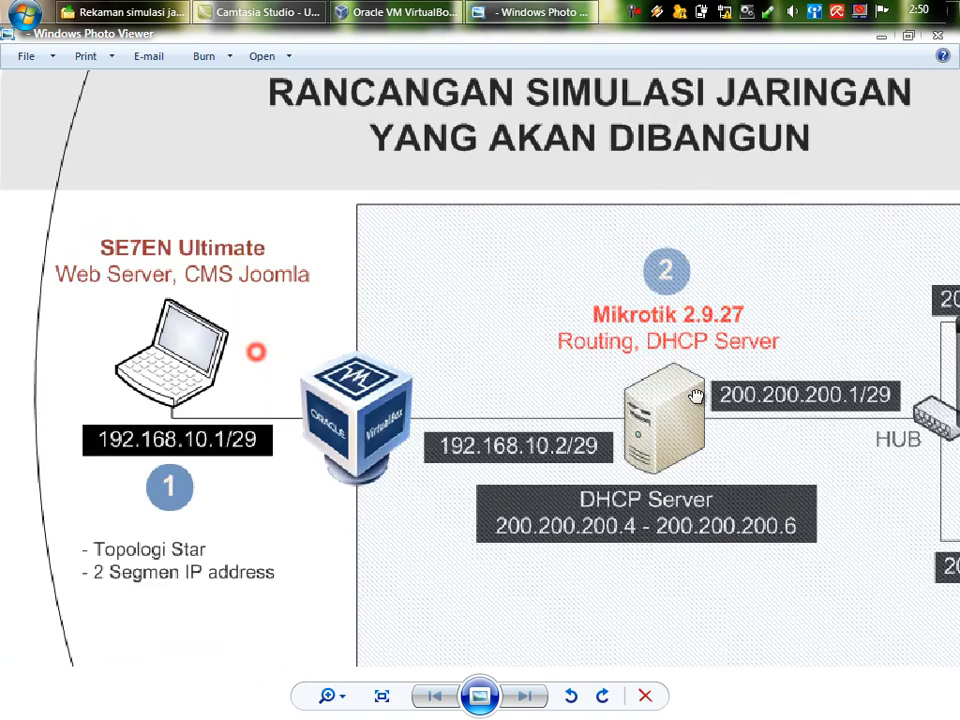
pyautogui.moveTo(817, 421); pyautogui.dragTo(418, 404)
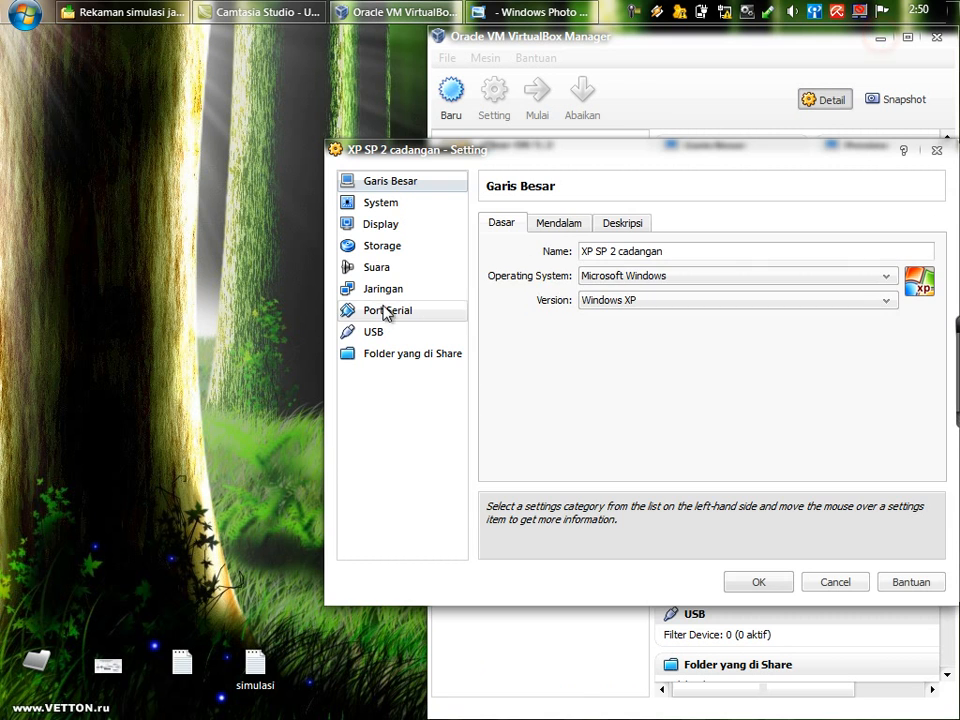
pyautogui.click(385, 290)
pyautogui.click(495, 250)
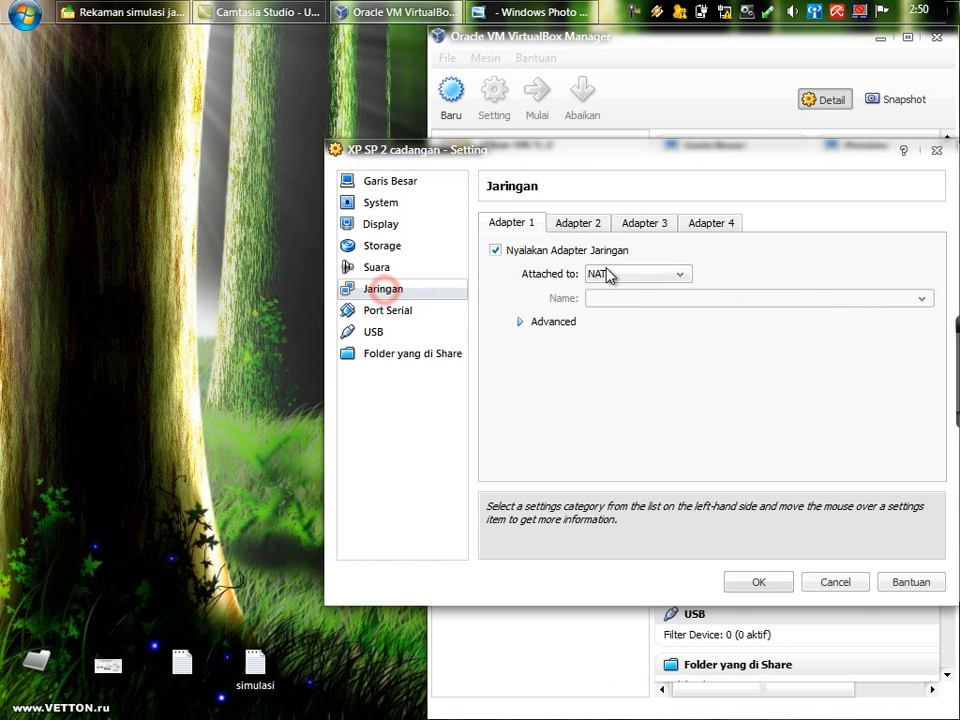
# - Check the other adapter tabs, then attach Adapter 1 to the internal network 'intnet'
pyautogui.click(578, 223)
pyautogui.click(654, 221)
pyautogui.click(512, 223)
pyautogui.click(576, 225)
pyautogui.click(648, 224)
pyautogui.click(716, 223)
pyautogui.click(505, 225)
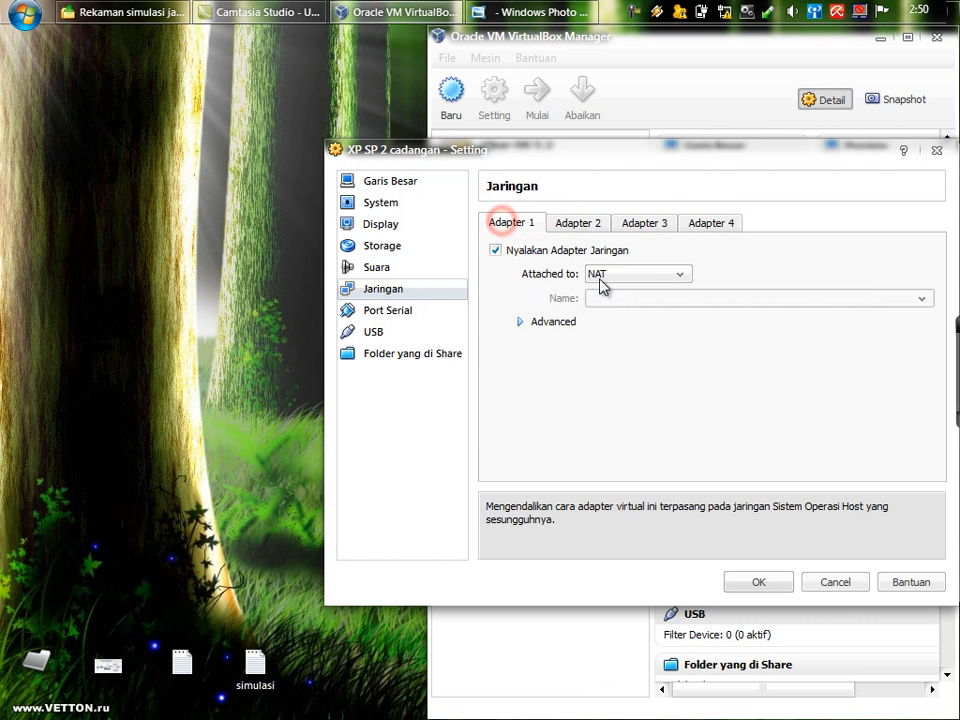
pyautogui.click(618, 273)
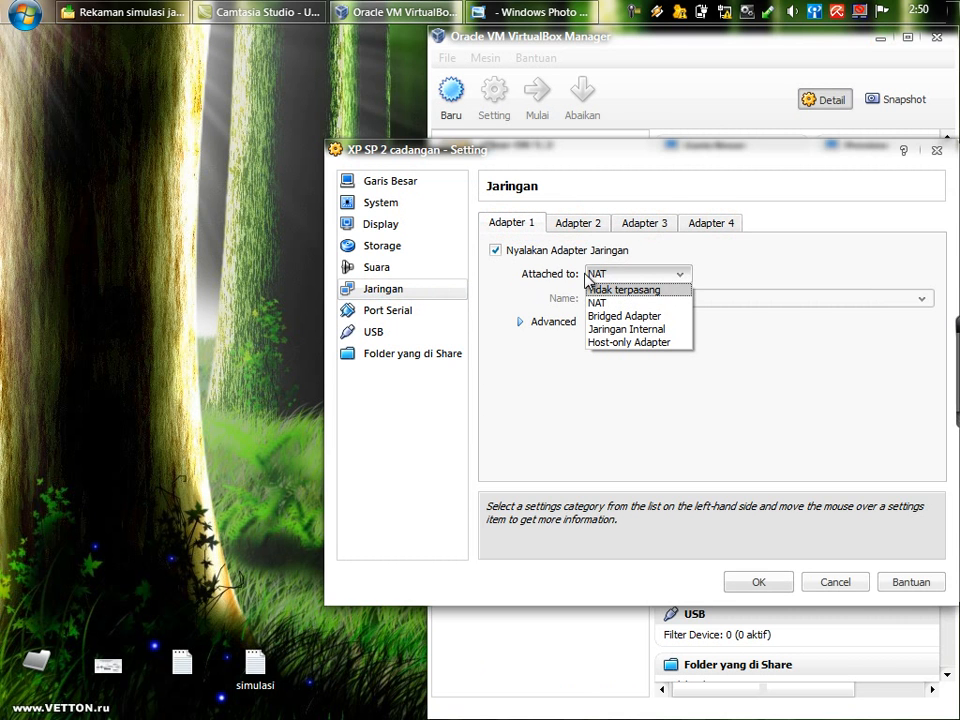
pyautogui.click(651, 330)
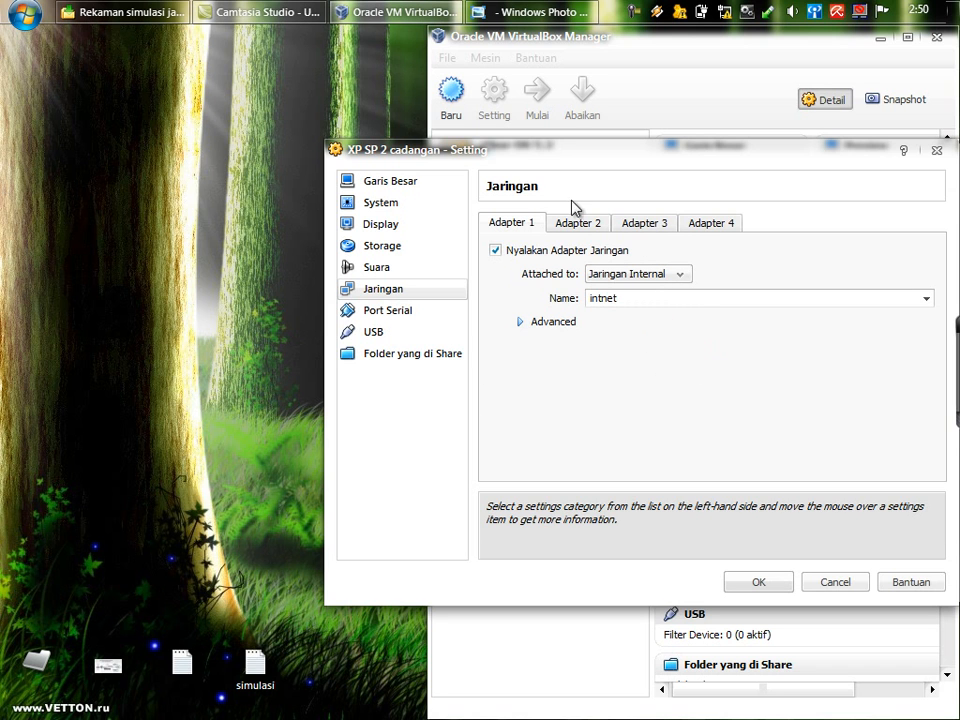
pyautogui.click(561, 163)
# - Set video memory to 32 MB and save the settings
pyautogui.click(422, 224)
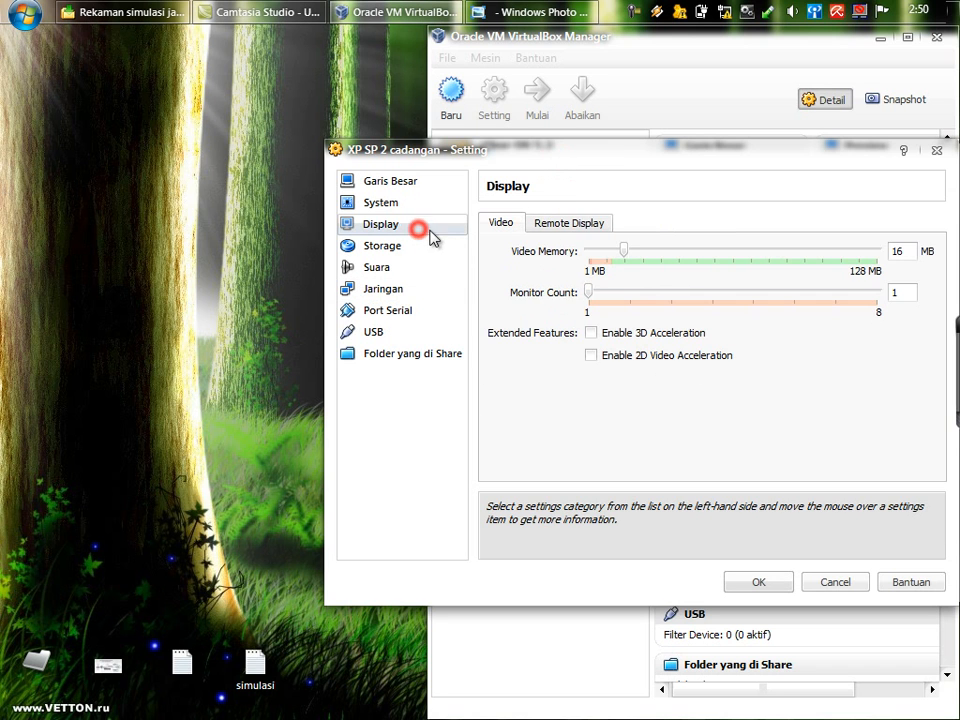
pyautogui.doubleClick(903, 252)
pyautogui.write('32')
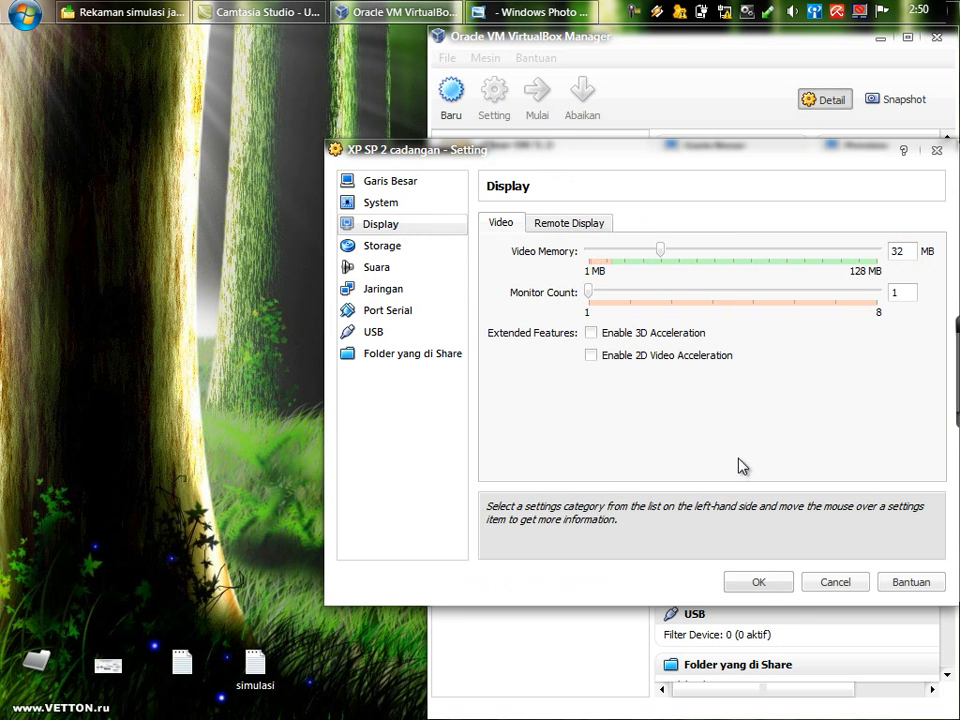
pyautogui.click(757, 583)
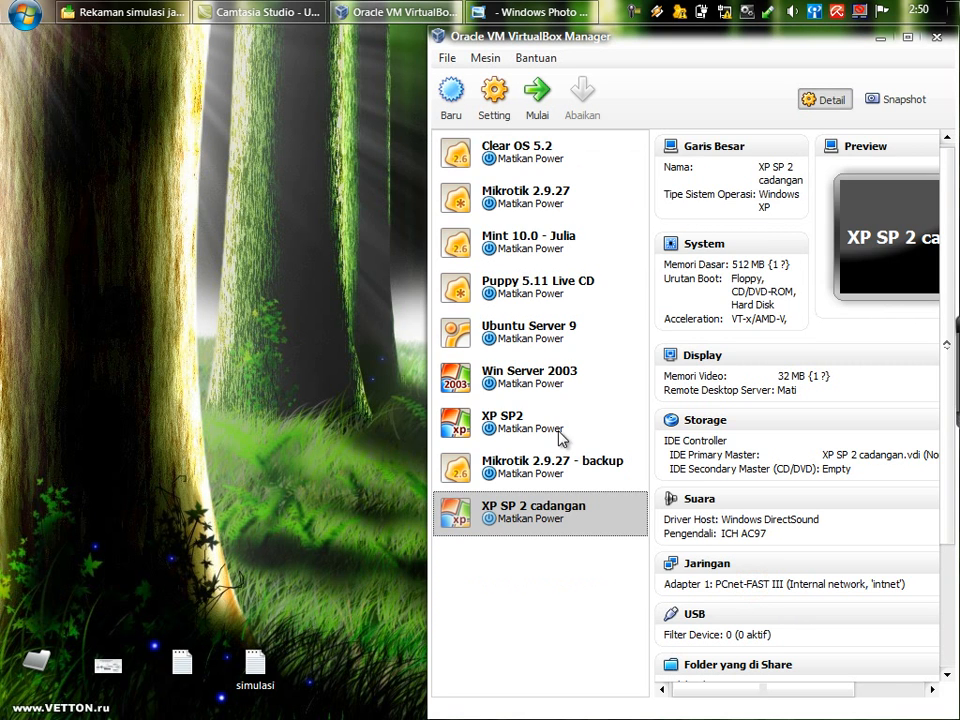
# - Attach the Windows XP SP2 image from G:'s Image Virtual Drive folder to the empty CD/DVD drive
pyautogui.click(494, 93)
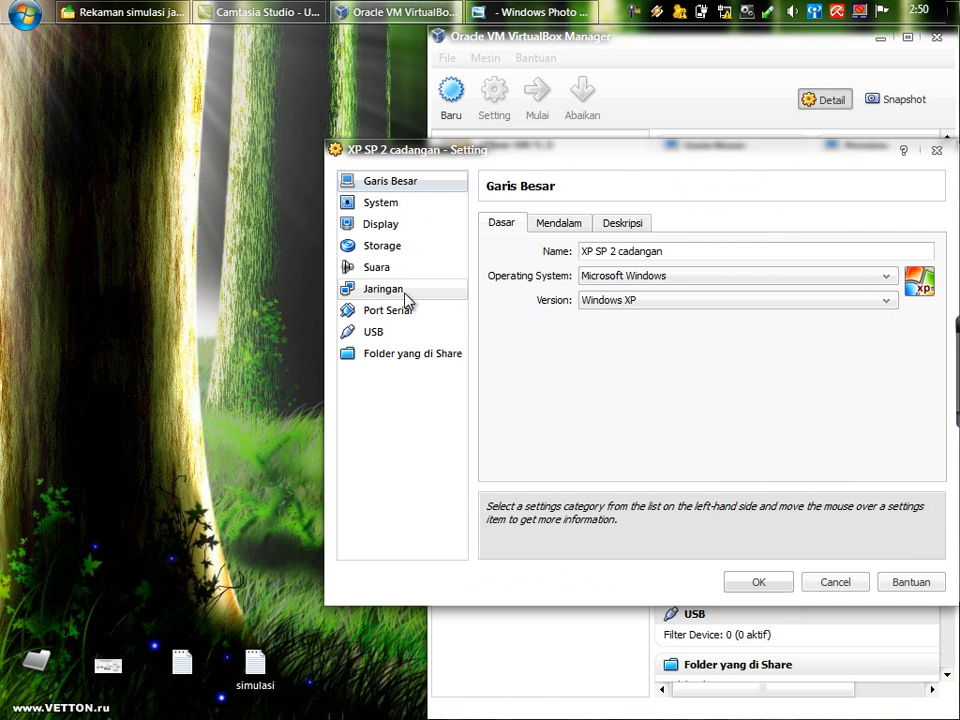
pyautogui.click(383, 246)
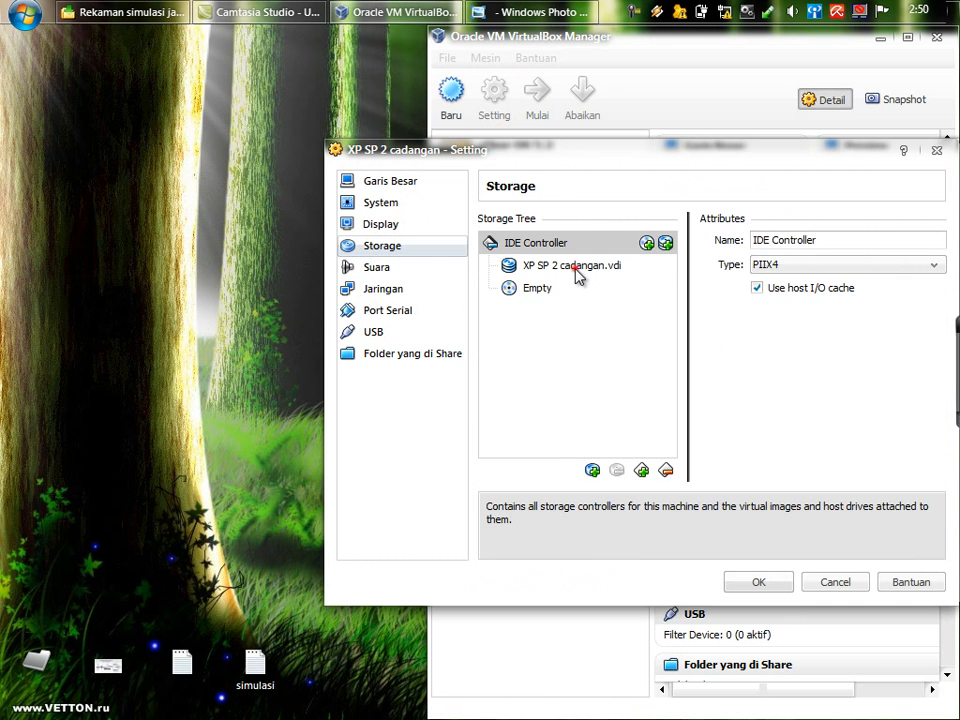
pyautogui.click(518, 263)
pyautogui.click(510, 289)
pyautogui.moveTo(687, 156); pyautogui.dragTo(678, 156)
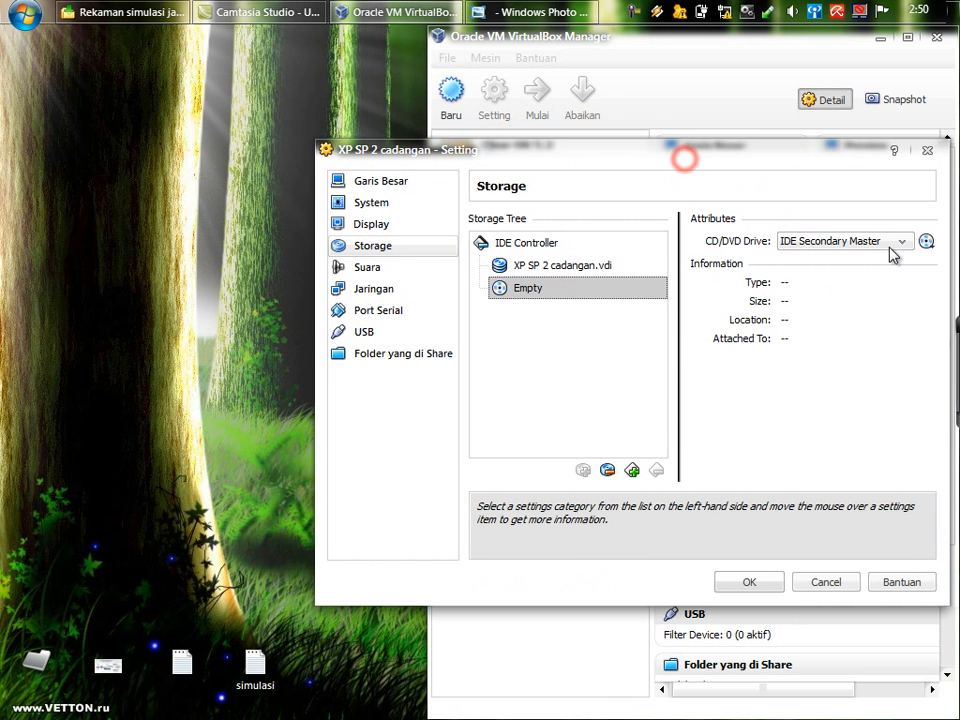
pyautogui.click(926, 242)
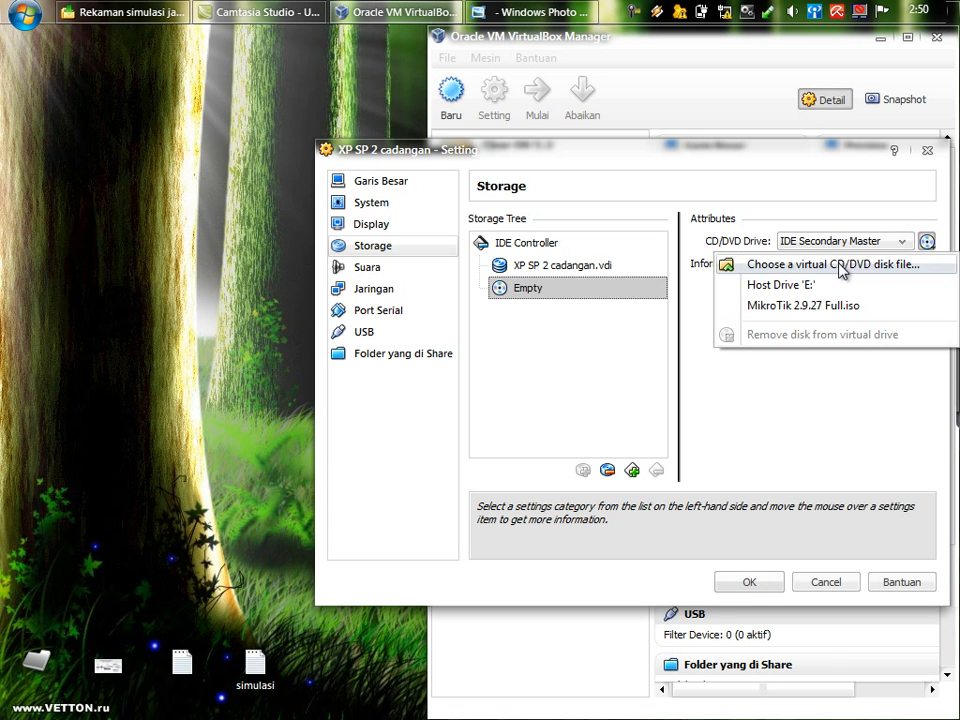
pyautogui.click(838, 264)
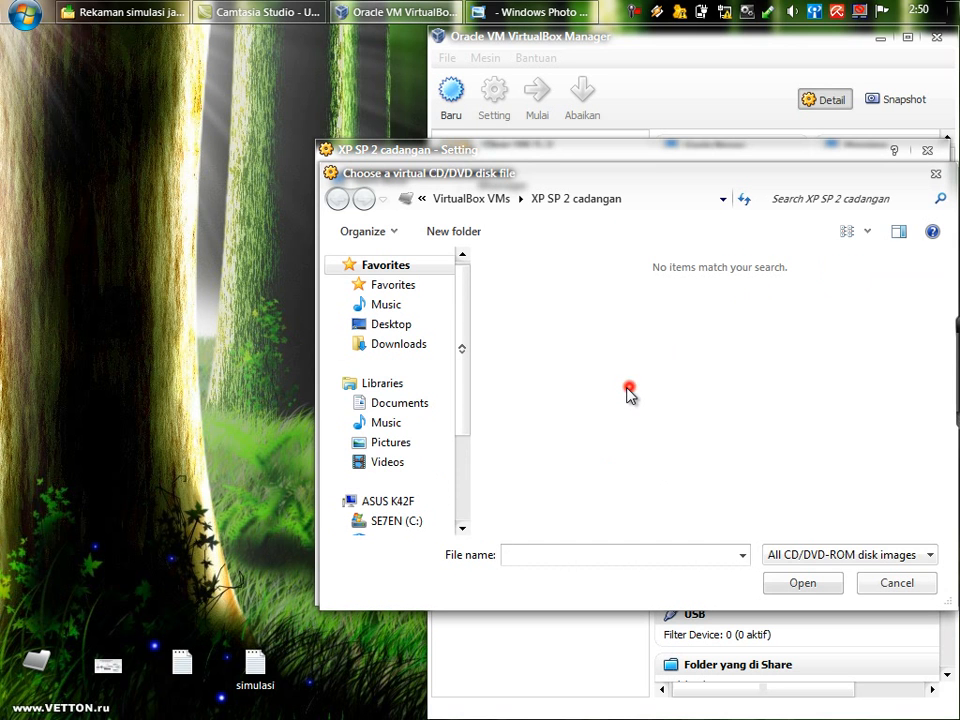
pyautogui.click(462, 480)
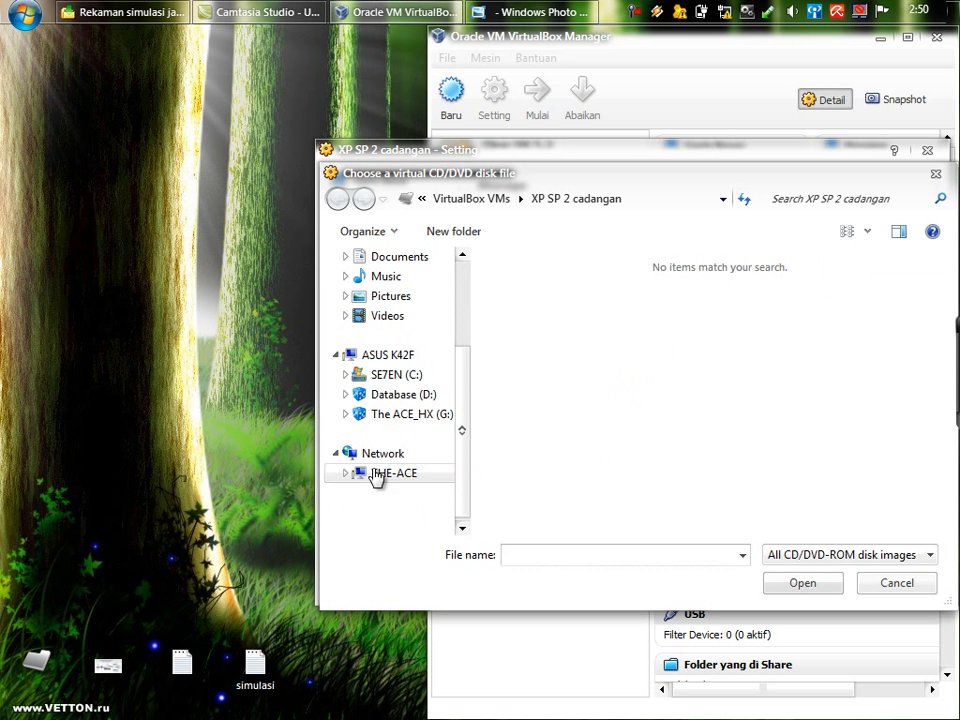
pyautogui.click(385, 414)
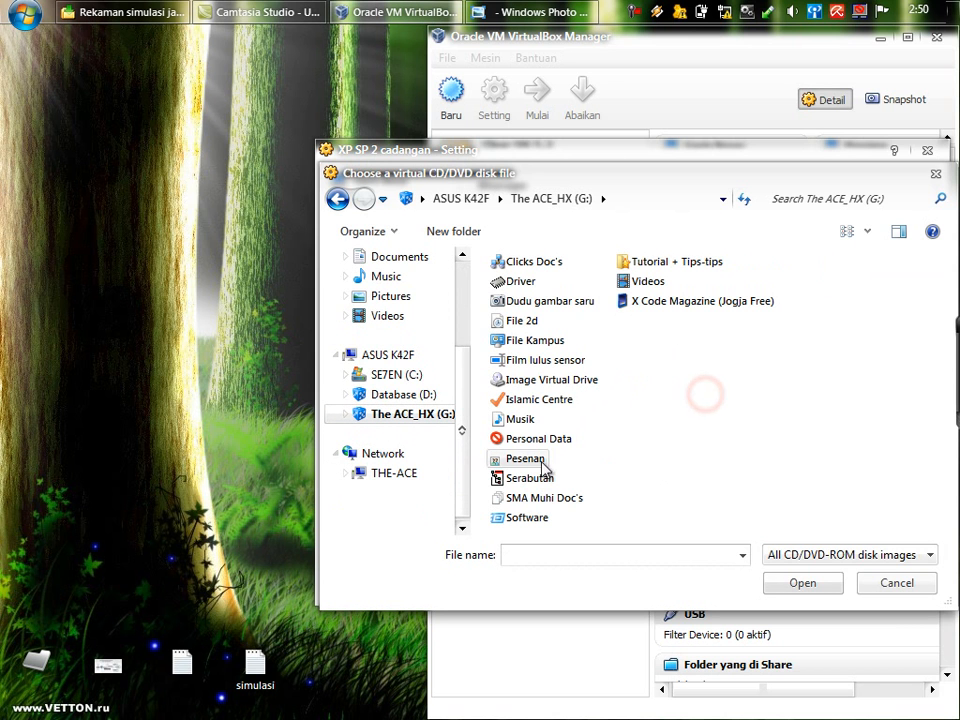
pyautogui.doubleClick(545, 381)
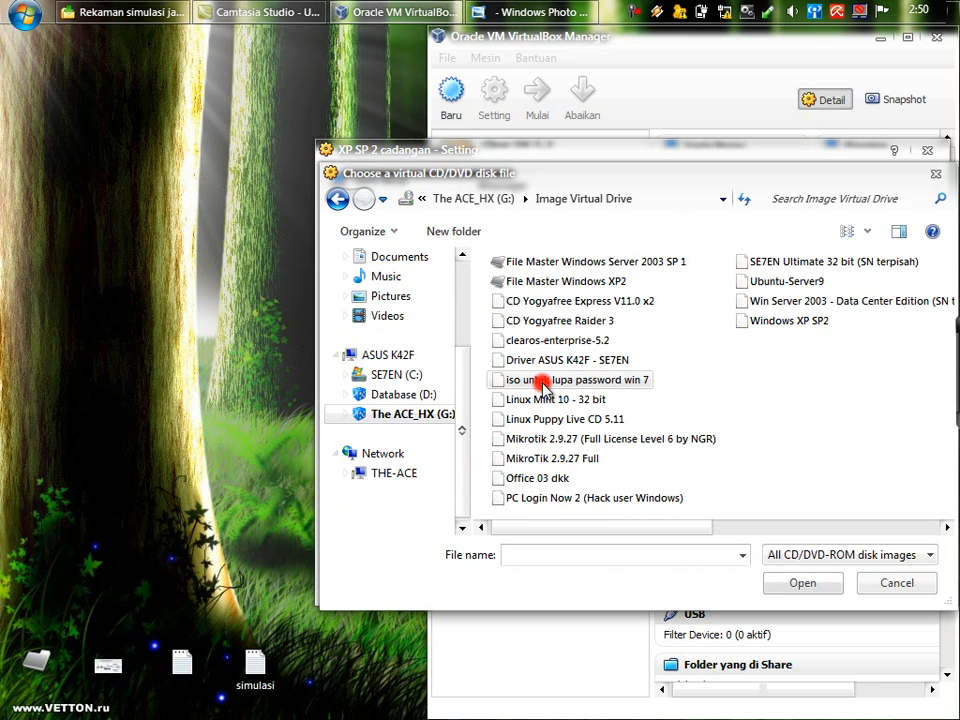
pyautogui.click(779, 320)
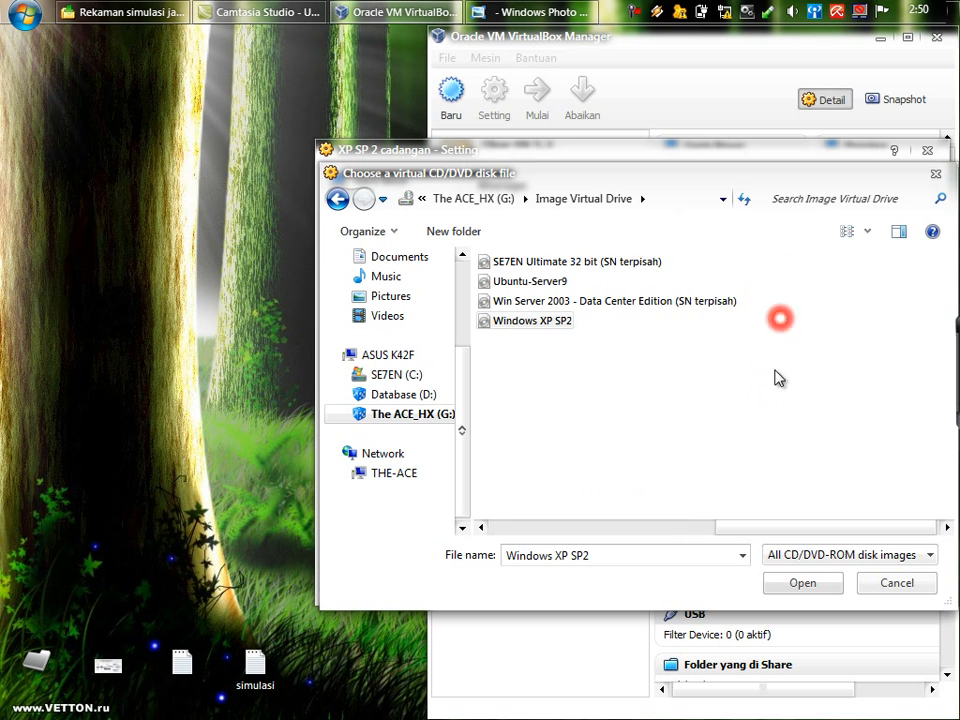
pyautogui.click(802, 584)
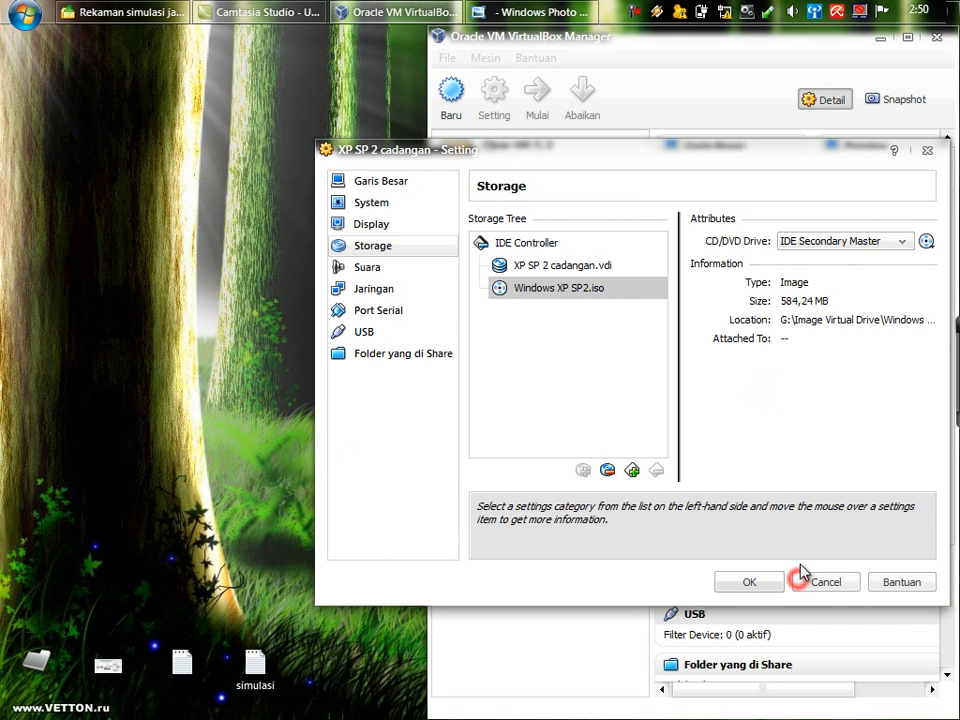
# - Move Floppy down the boot order, disable it, and save the settings
pyautogui.click(379, 226)
pyautogui.click(378, 204)
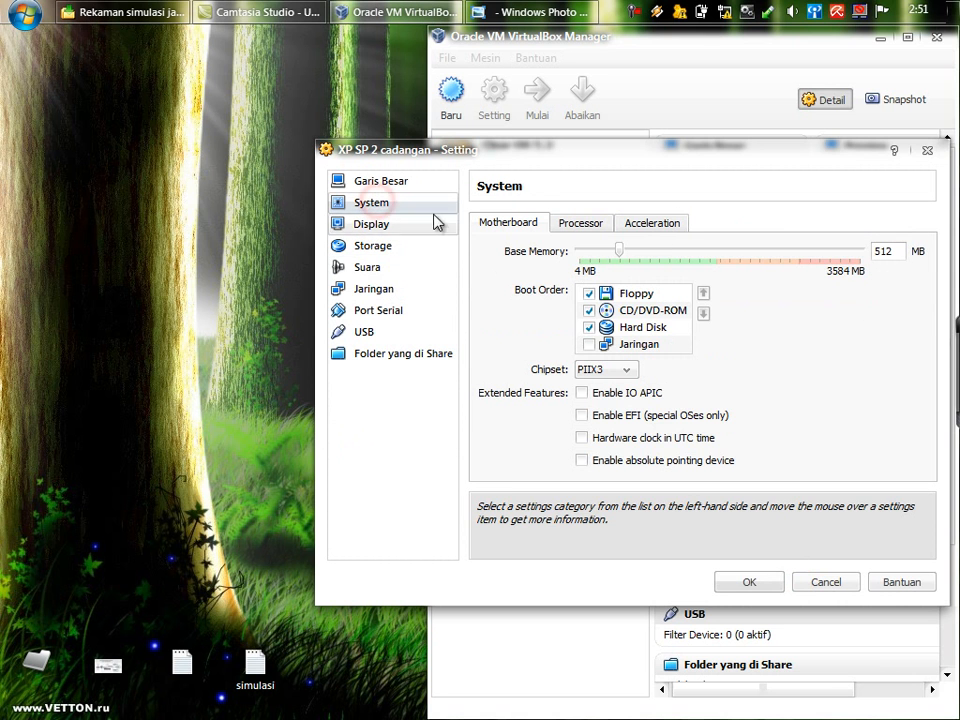
pyautogui.click(632, 292)
pyautogui.click(704, 314)
pyautogui.click(704, 314)
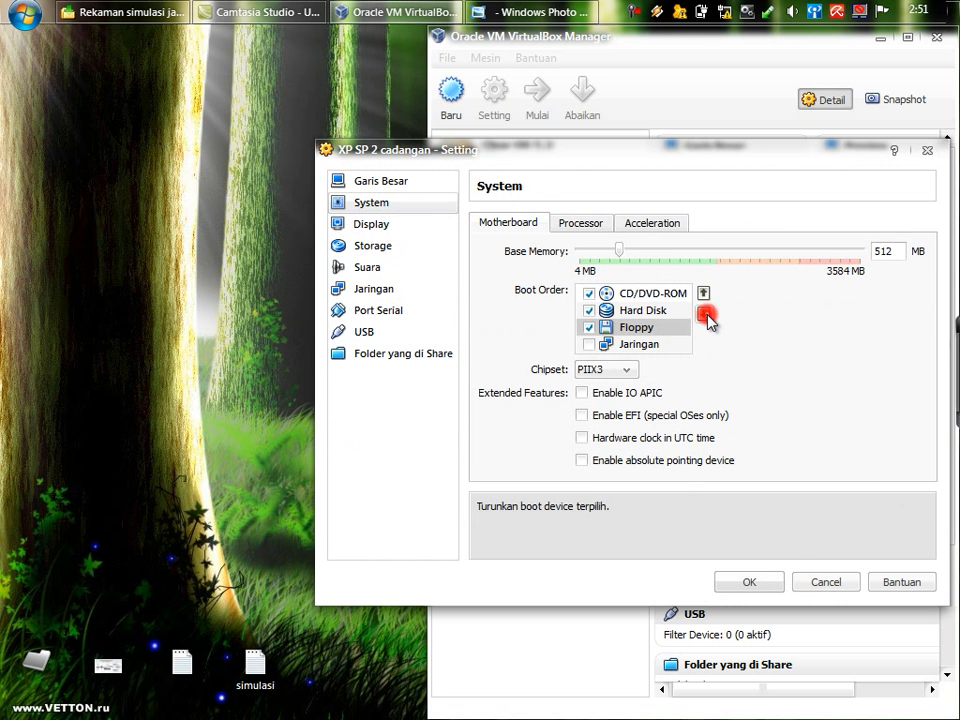
pyautogui.click(588, 327)
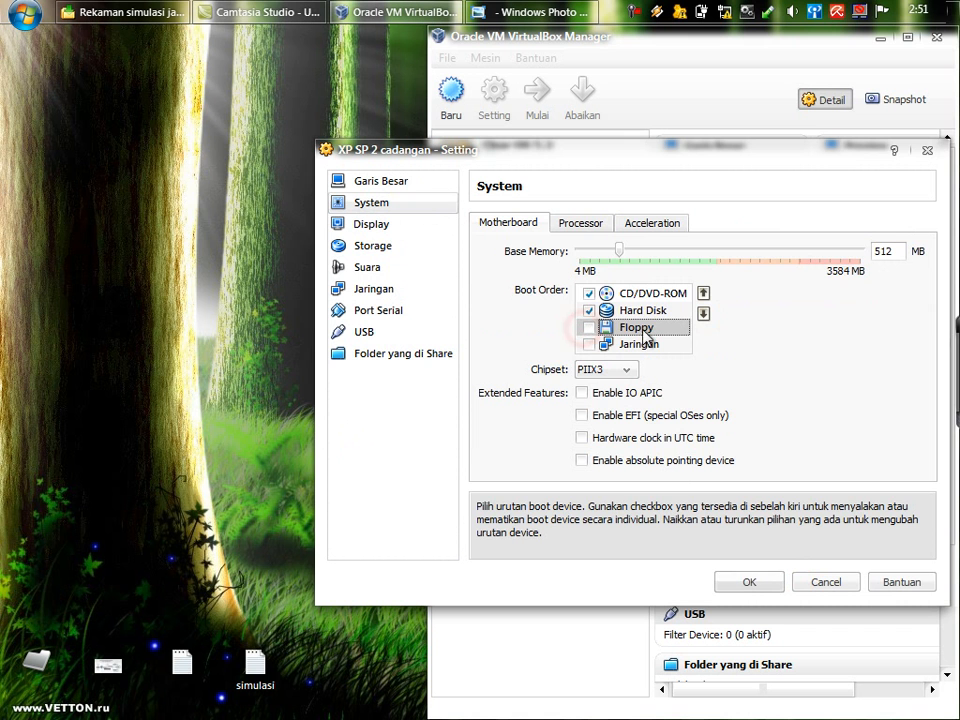
pyautogui.click(651, 294)
pyautogui.click(748, 582)
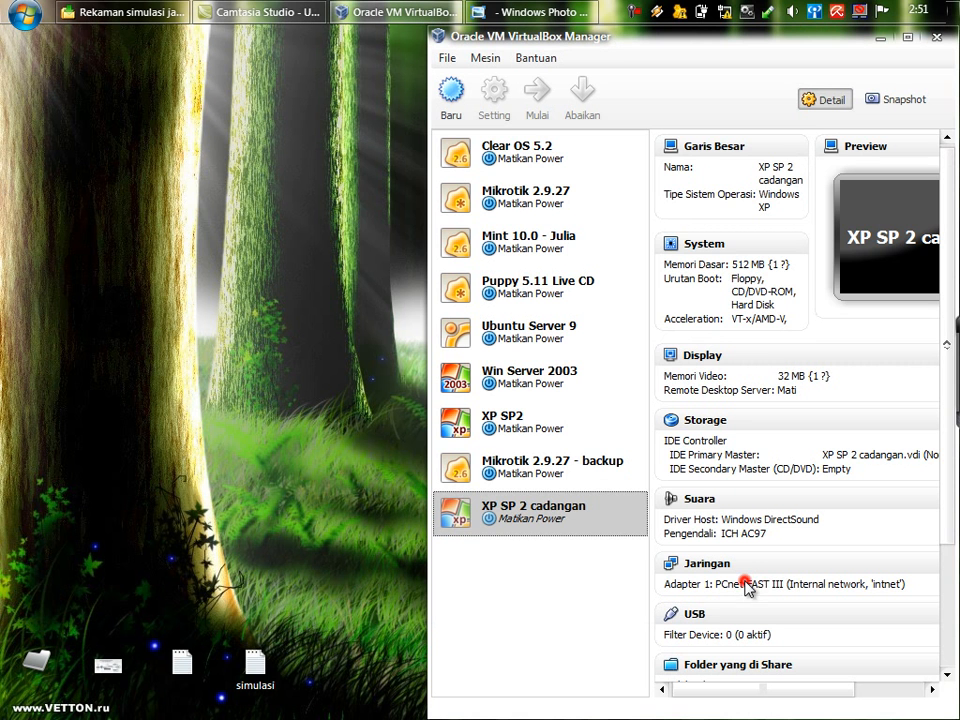
# - Start XP SP 2 cadangan and accept the switch to fullscreen
pyautogui.doubleClick(497, 510)
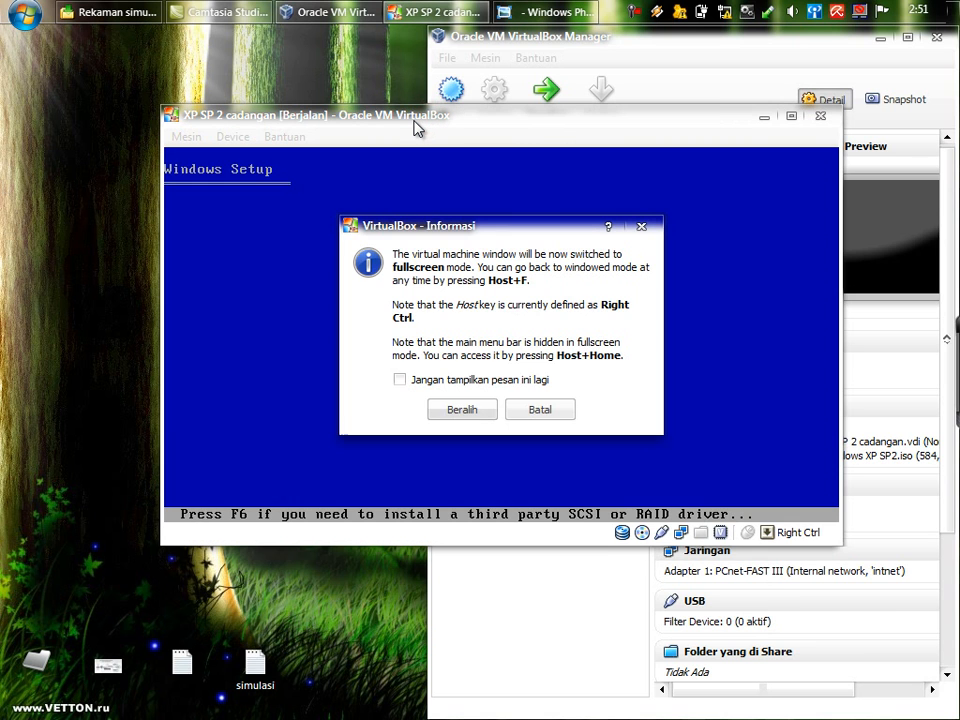
pyautogui.press('Return')
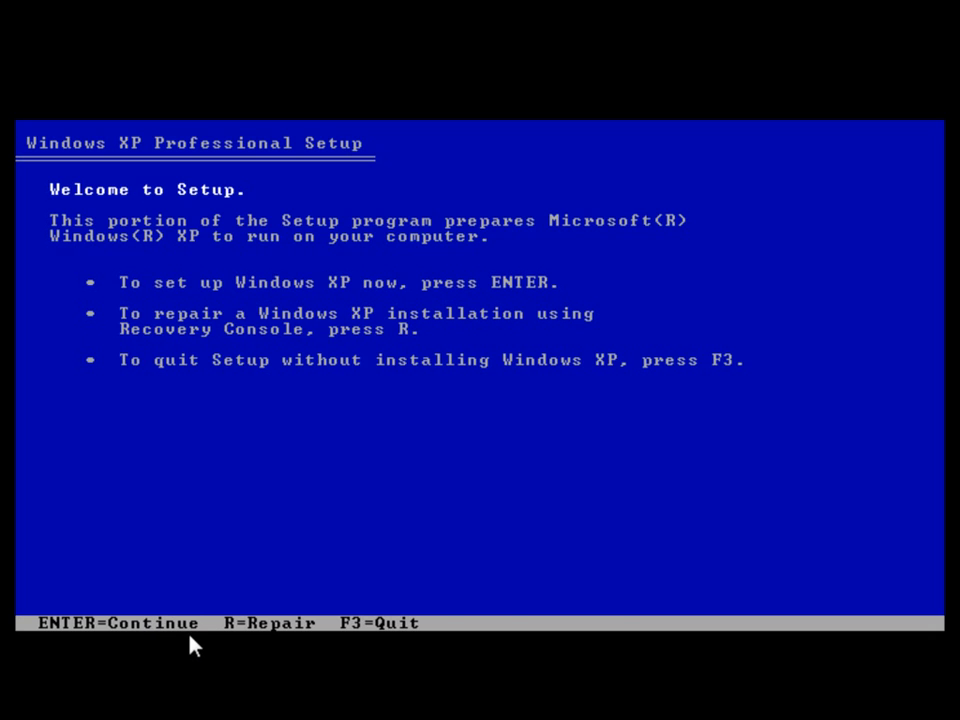
# - Accept the licence with F8, create a 5107 MB partition, install on it, and pick NTFS (Quick)
pyautogui.press('Return')
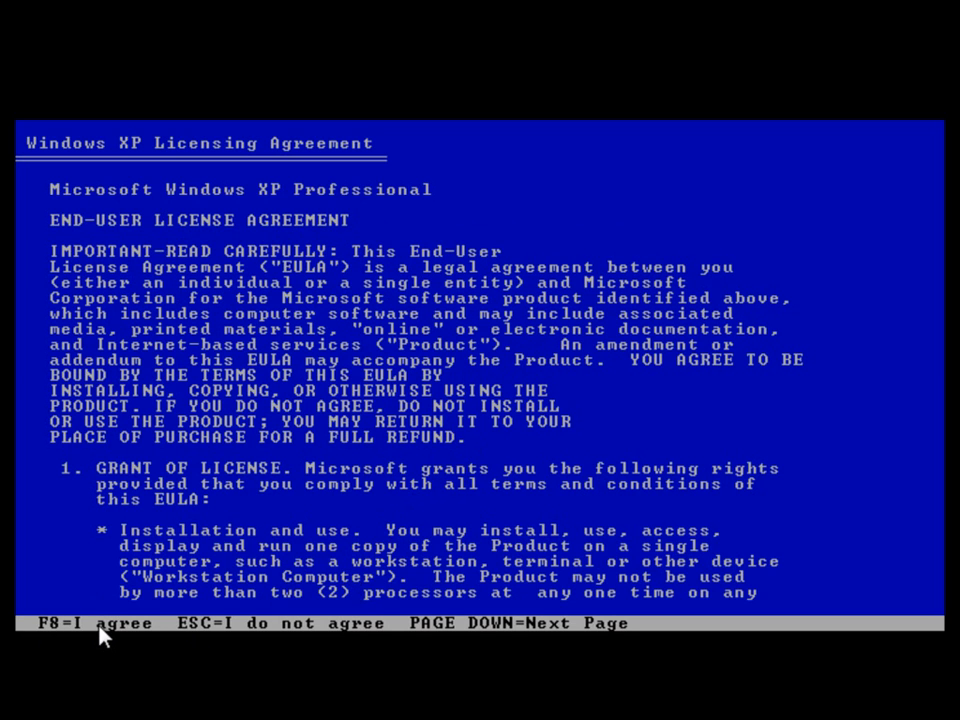
pyautogui.press('F8')
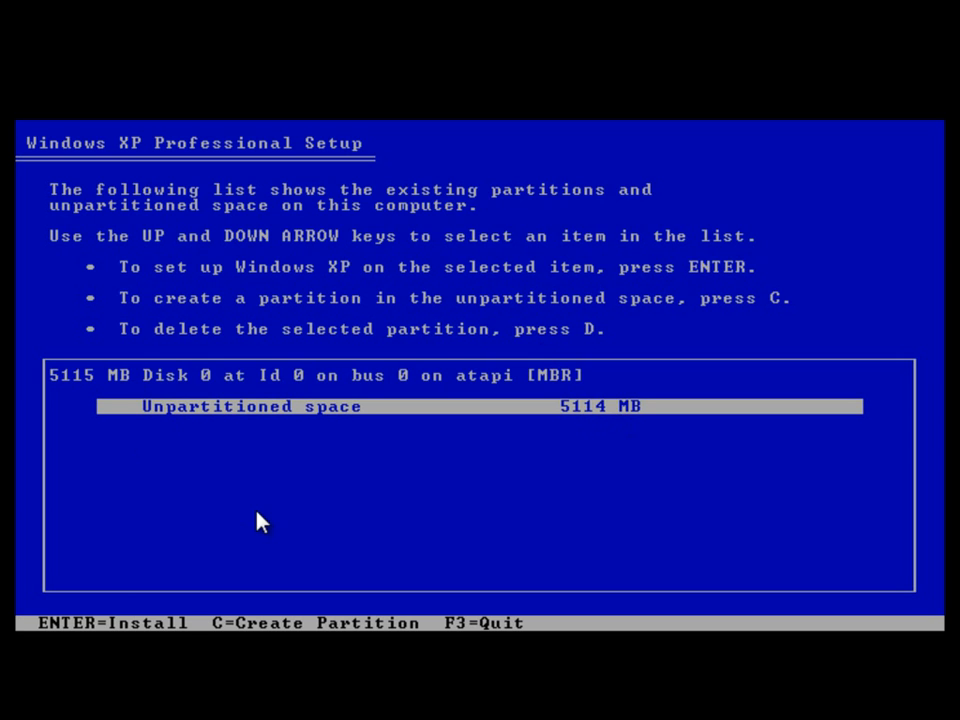
pyautogui.press('c')
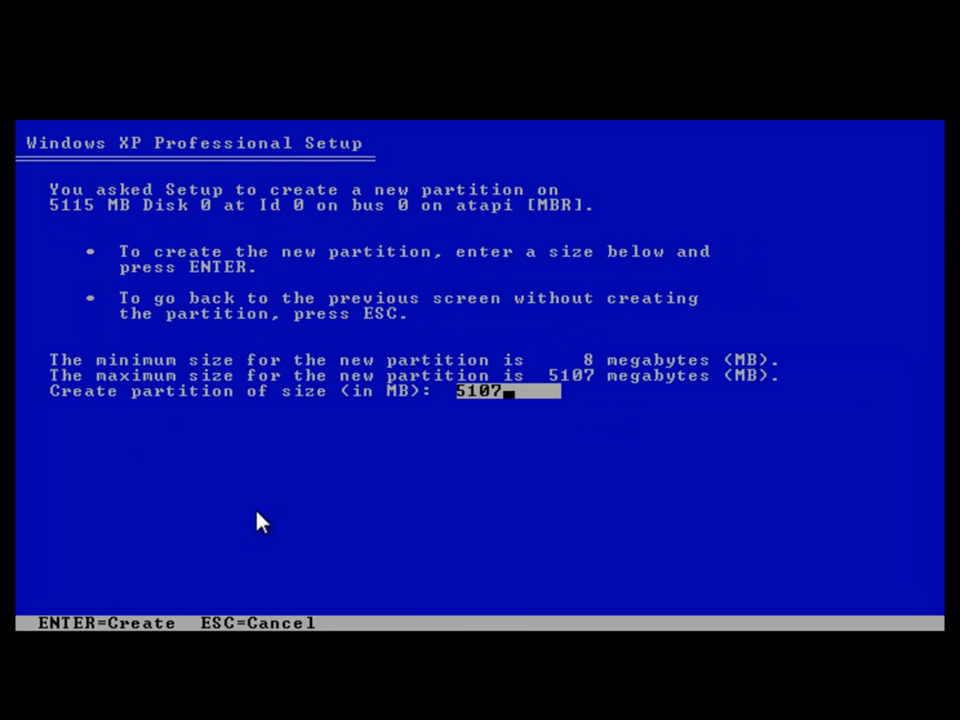
pyautogui.press('Return')
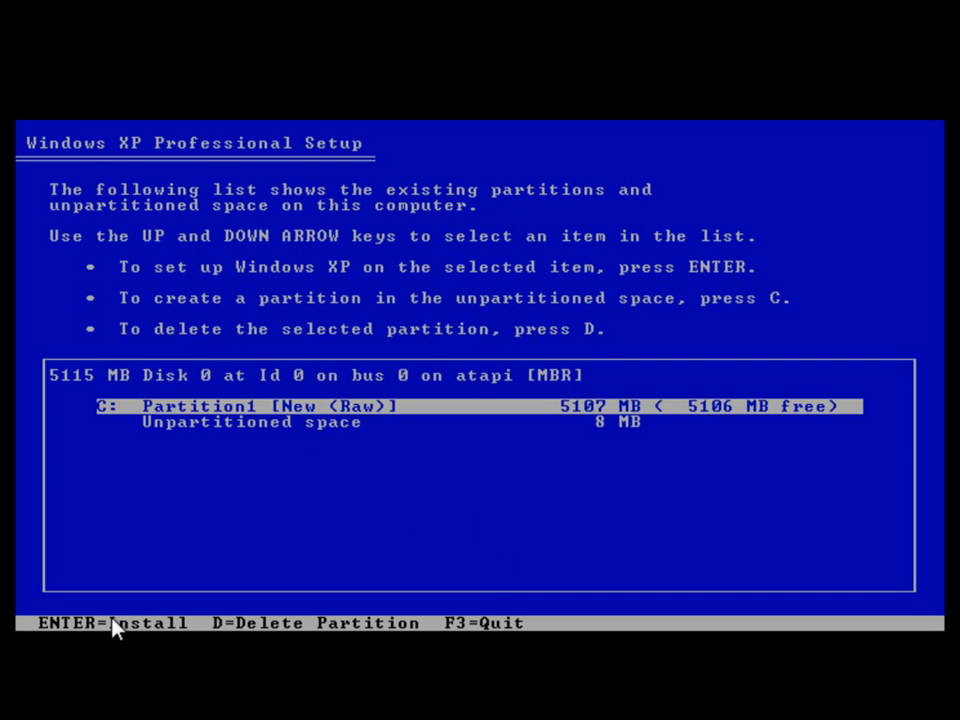
pyautogui.press('Return')
pyautogui.press('Up')
pyautogui.press('Up')
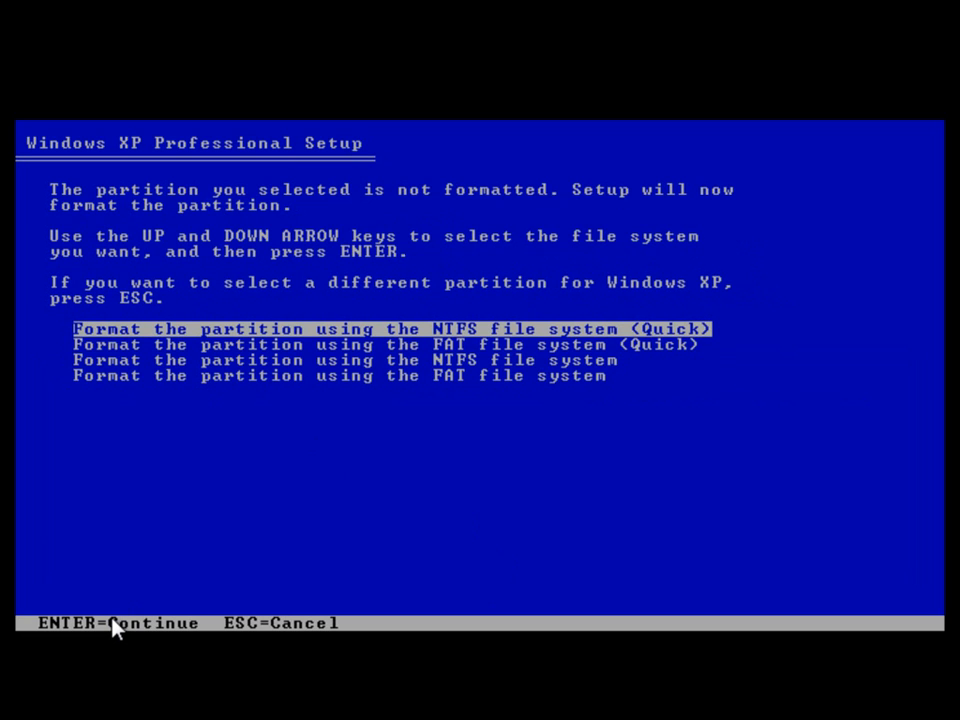
# - Format the partition with NTFS (Quick), wait for file copying, then restart the VM
pyautogui.press('Return')
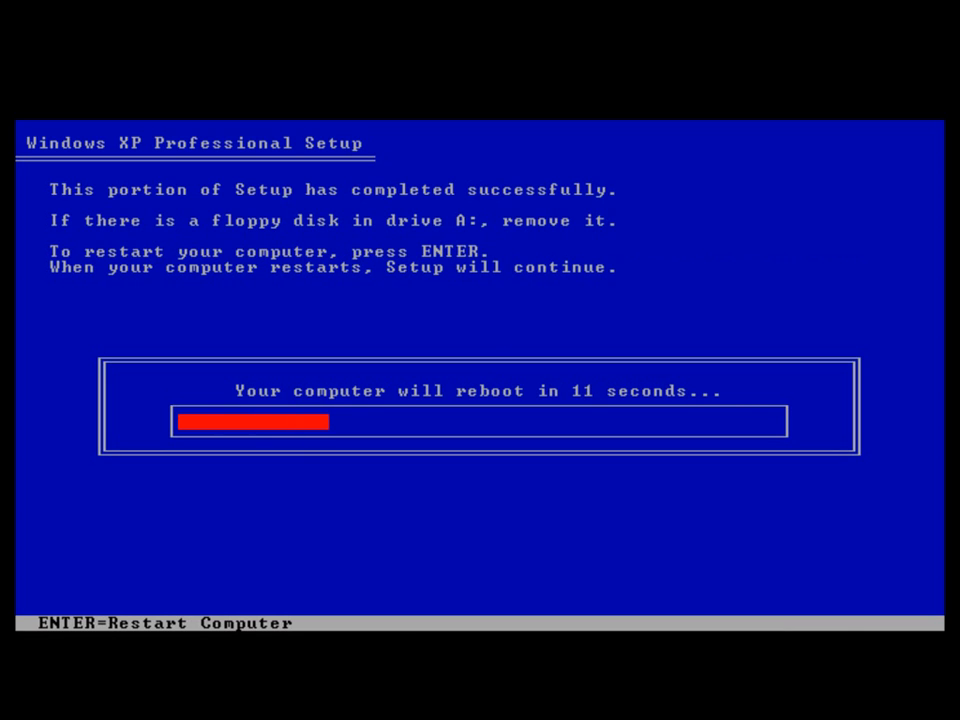
pyautogui.press('Return')
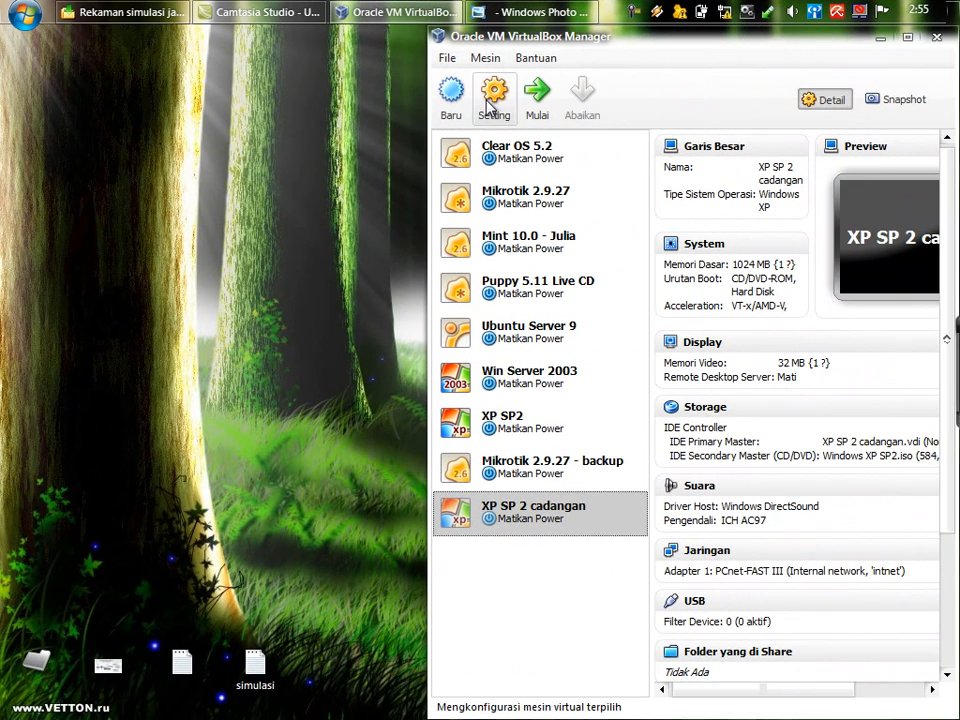
# - In System settings, put Hard Disk first and uncheck CD/DVD-ROM so the VM boots from disk only
pyautogui.click(492, 98)
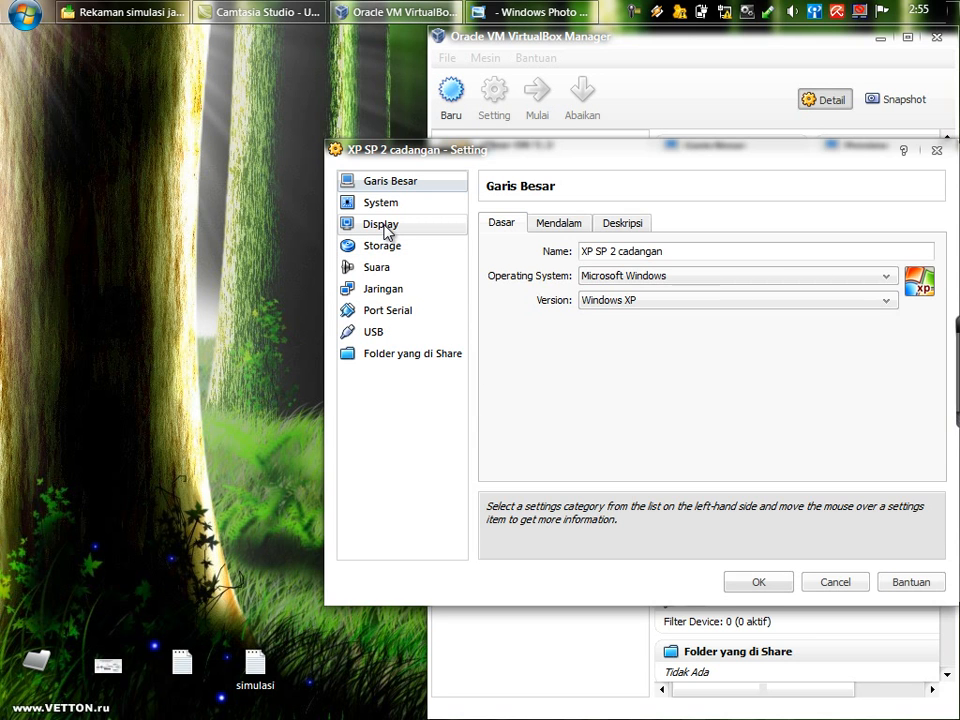
pyautogui.click(382, 242)
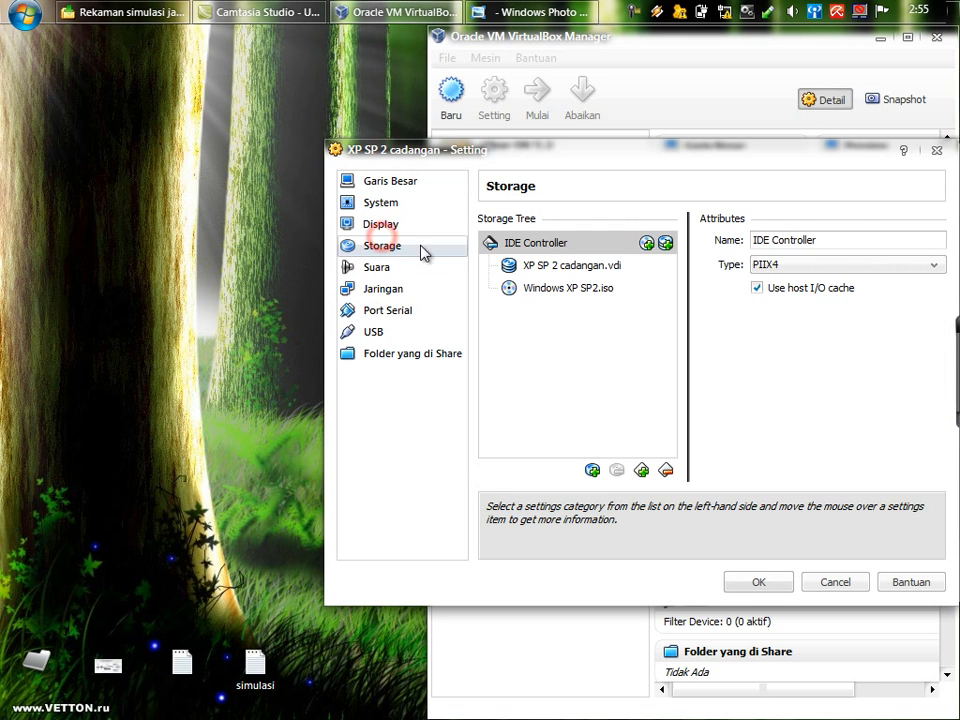
pyautogui.click(379, 202)
pyautogui.click(636, 293)
pyautogui.click(713, 313)
pyautogui.click(630, 293)
pyautogui.click(597, 316)
pyautogui.click(634, 293)
pyautogui.click(757, 582)
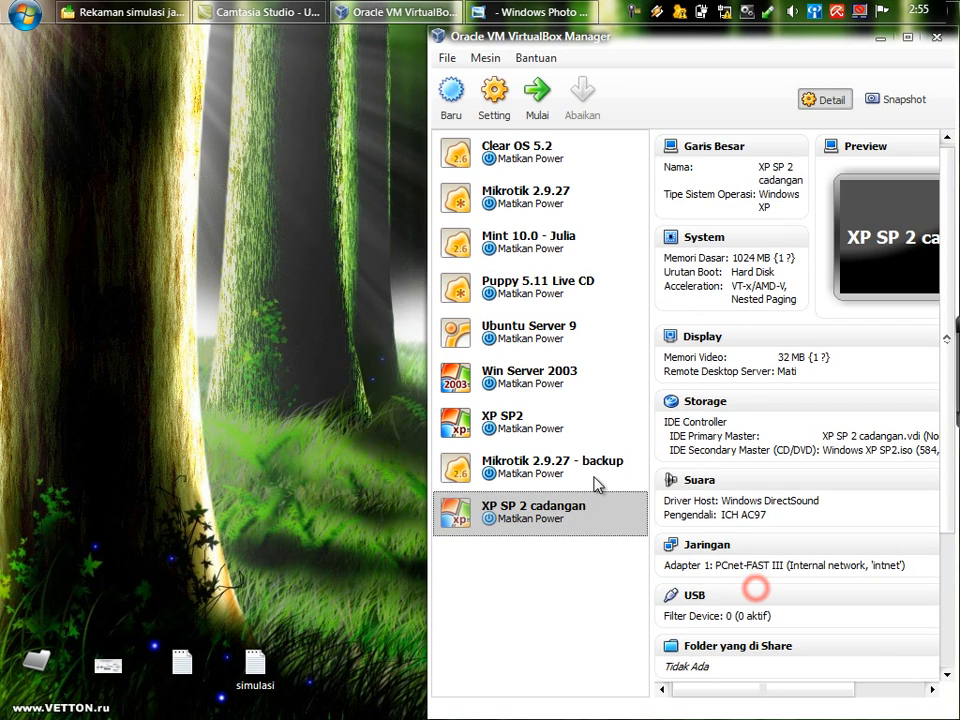
# - Start XP SP 2 cadangan and confirm the switch to fullscreen mode
pyautogui.doubleClick(532, 516)
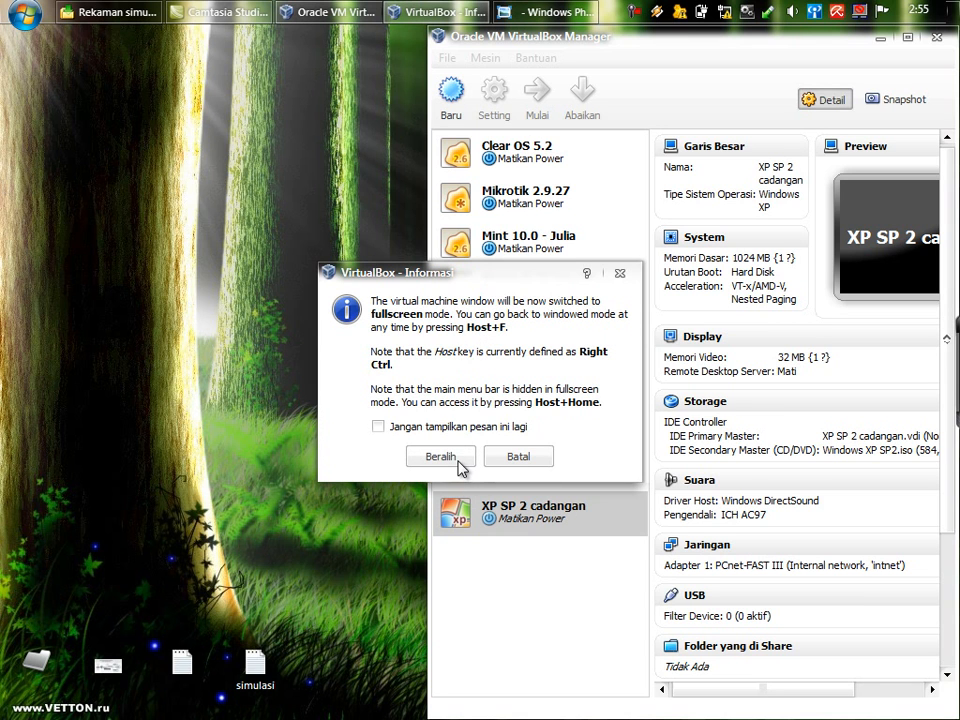
pyautogui.click(460, 466)
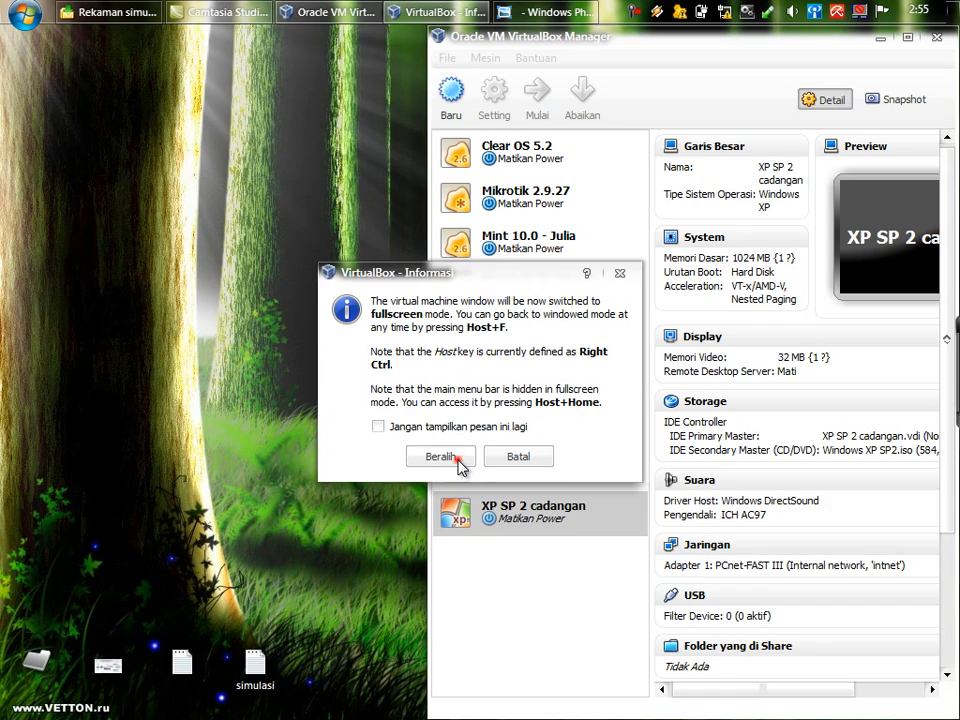
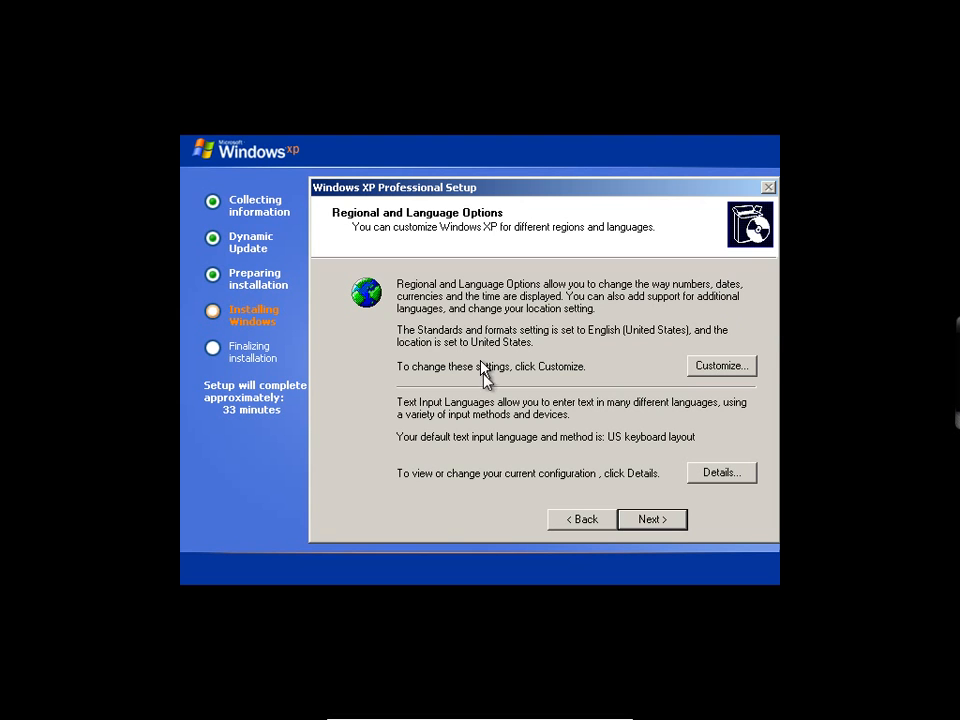
# - Set XP's regional formats to Indonesian and the location to Indonesia
pyautogui.click(740, 366)
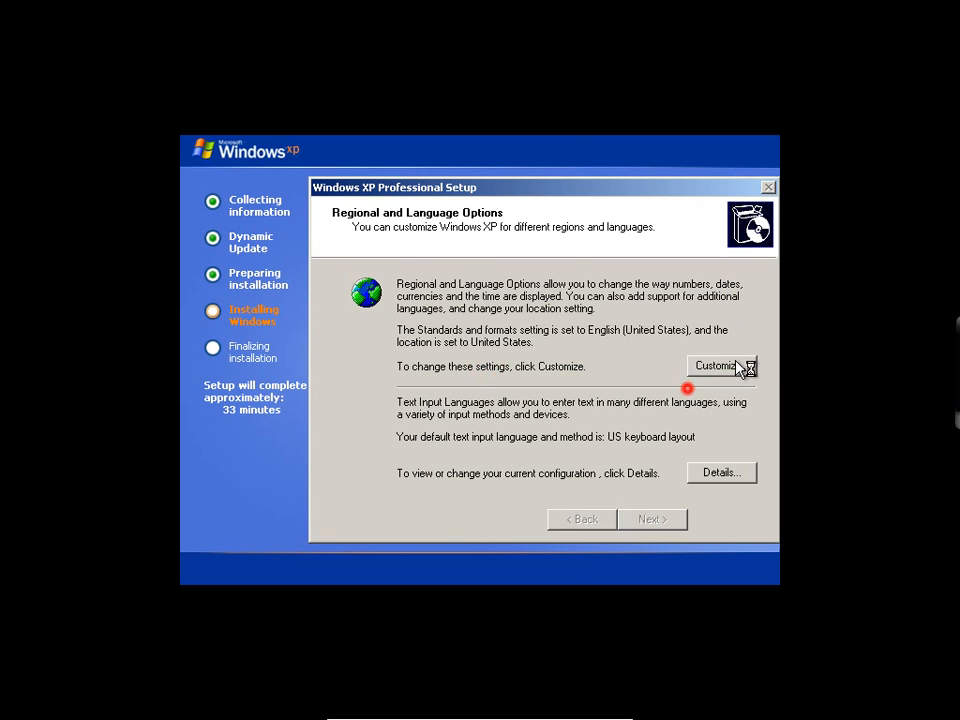
pyautogui.write('it')
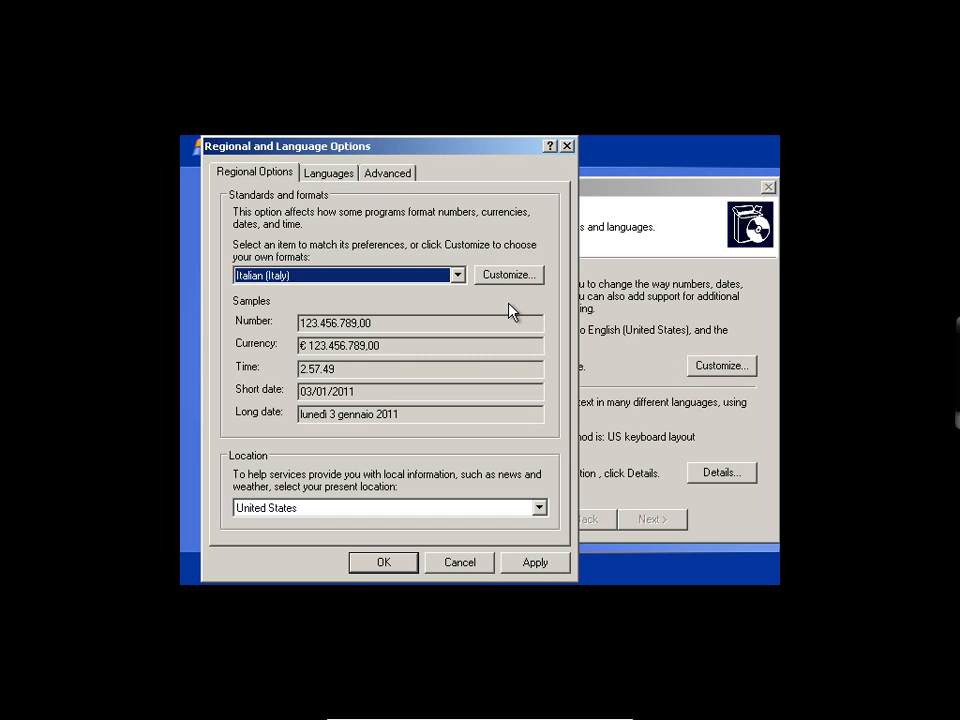
pyautogui.write('in')
pyautogui.press('Tab')
pyautogui.press('Tab')
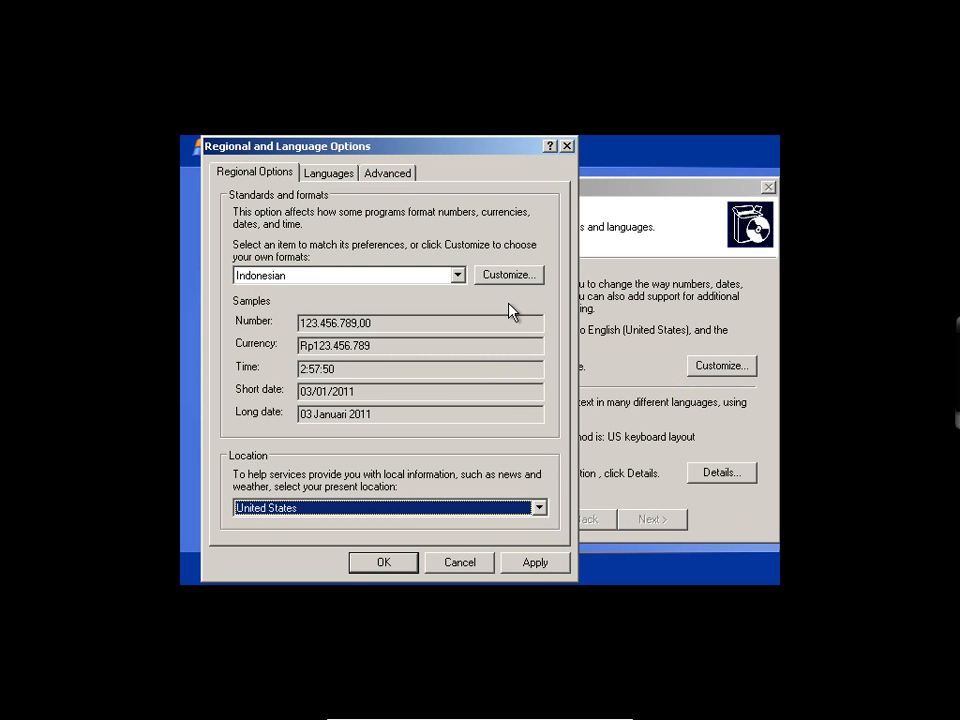
pyautogui.write('indonesia')
pyautogui.click(362, 566)
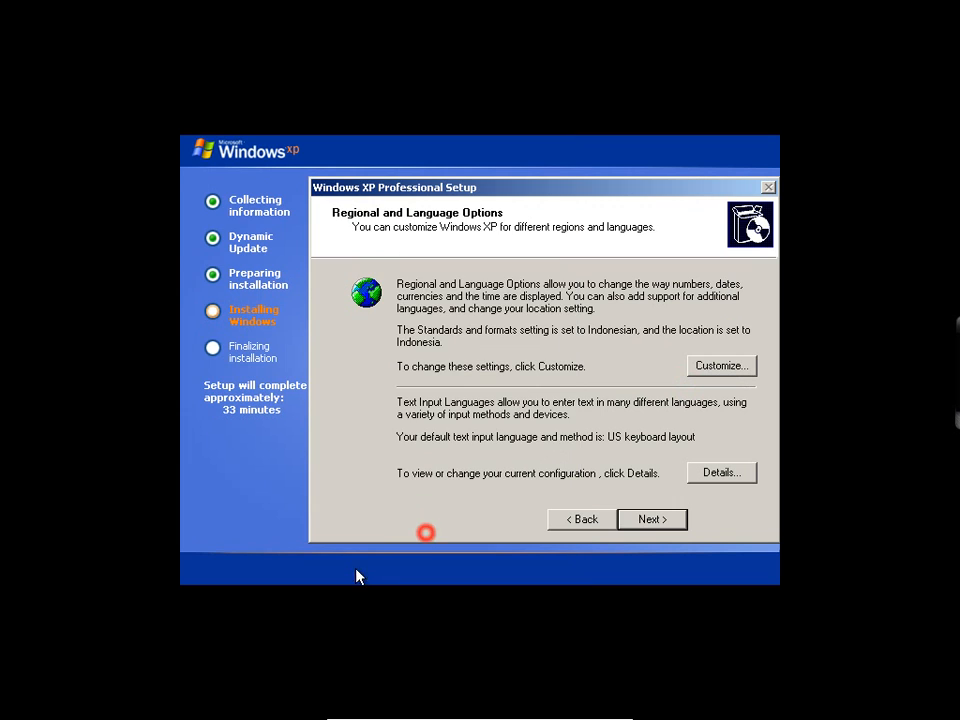
# - Enter owner name 'Tester' and organization 'IT Support', then type the product key
pyautogui.click(651, 524)
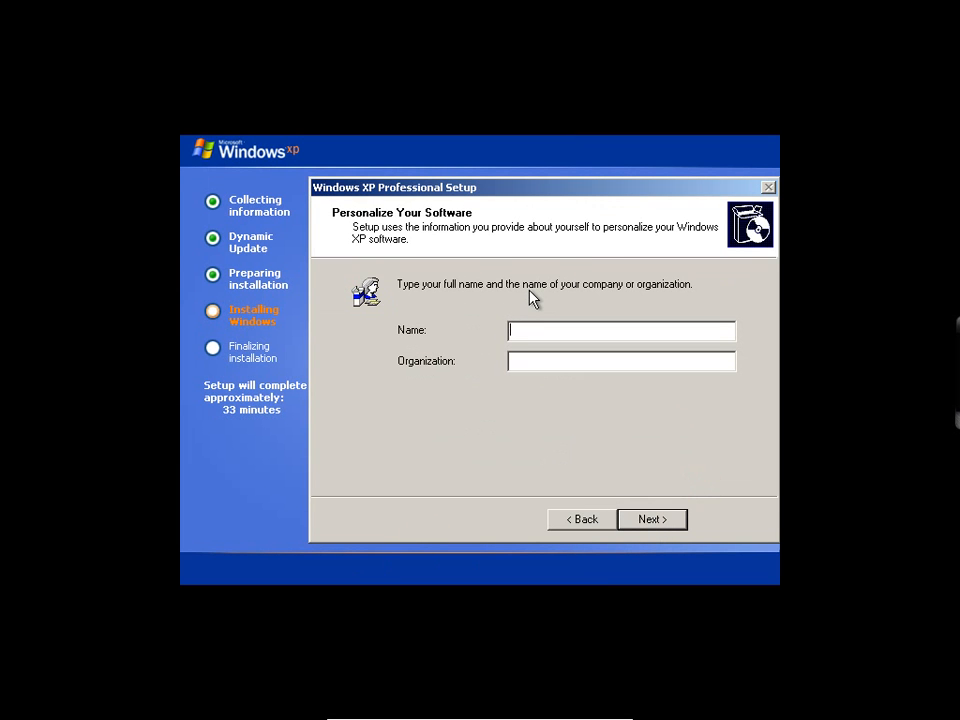
pyautogui.press('Tab')
pyautogui.press('BackSpace')
pyautogui.press('BackSpace')
pyautogui.press('BackSpace')
pyautogui.press('Return')
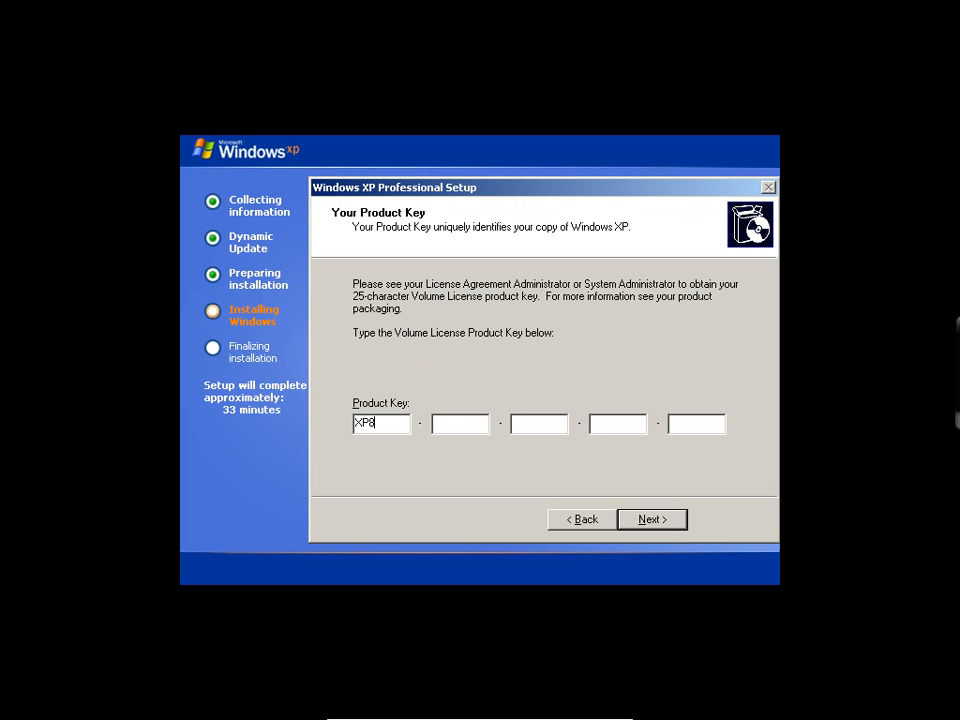
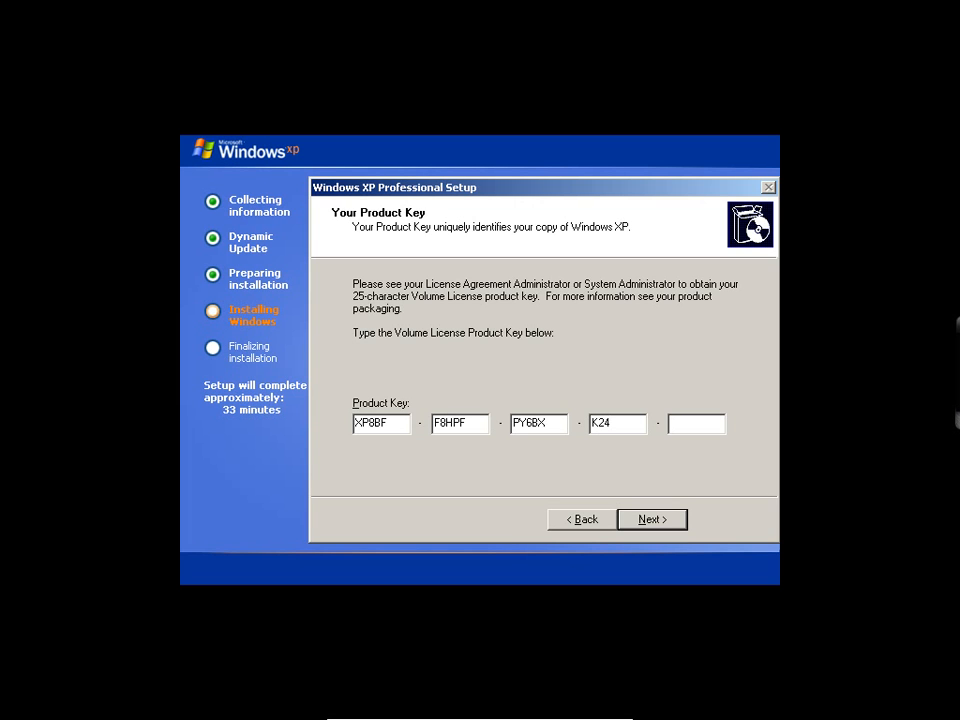
# - Rename the computer to 'tester' and leave the Administrator password fields blank
pyautogui.press('Return')
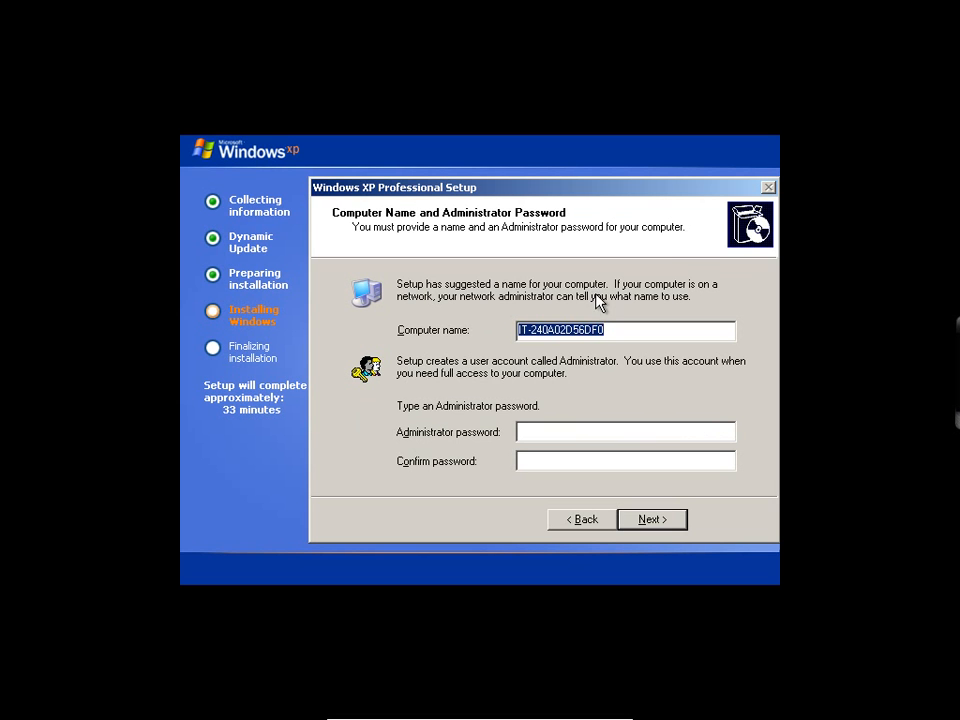
pyautogui.moveTo(605, 330); pyautogui.dragTo(509, 335)
pyautogui.write('test')
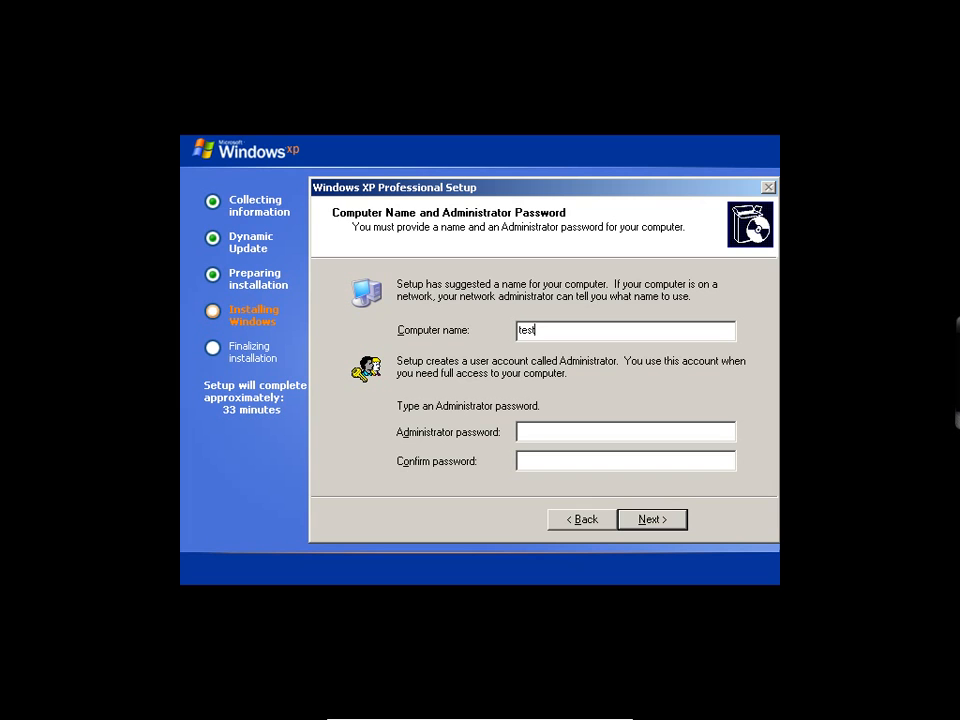
pyautogui.write('er')
pyautogui.click(540, 432)
pyautogui.click(544, 457)
pyautogui.click(555, 438)
pyautogui.click(557, 457)
pyautogui.click(669, 523)
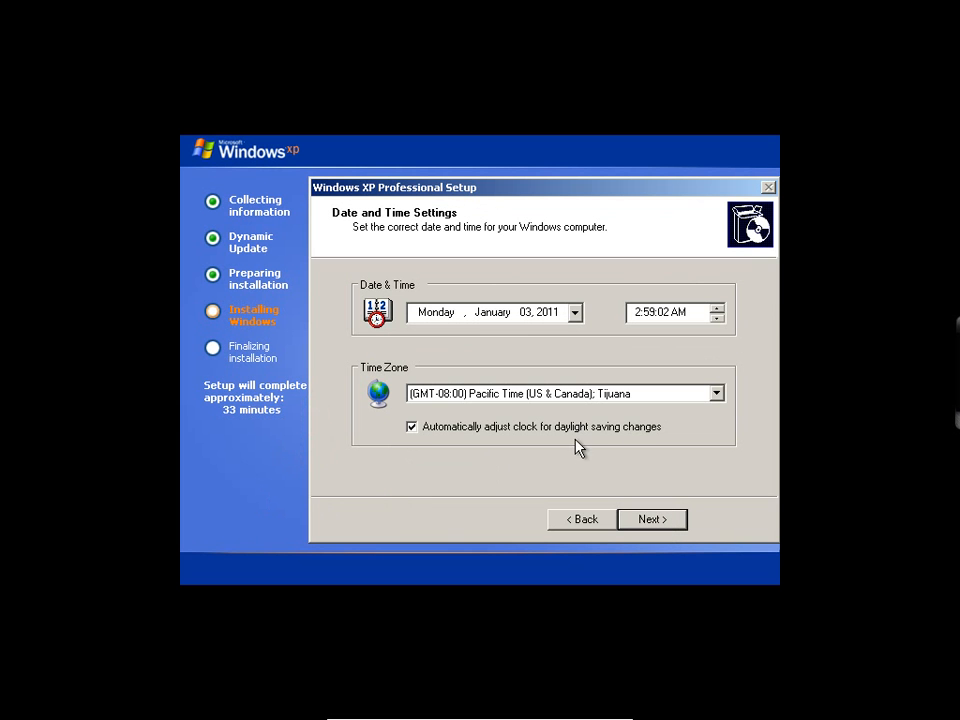
# - Choose the (GMT+07:00) Bangkok, Hanoi, Jakarta time zone and continue
pyautogui.click(578, 394)
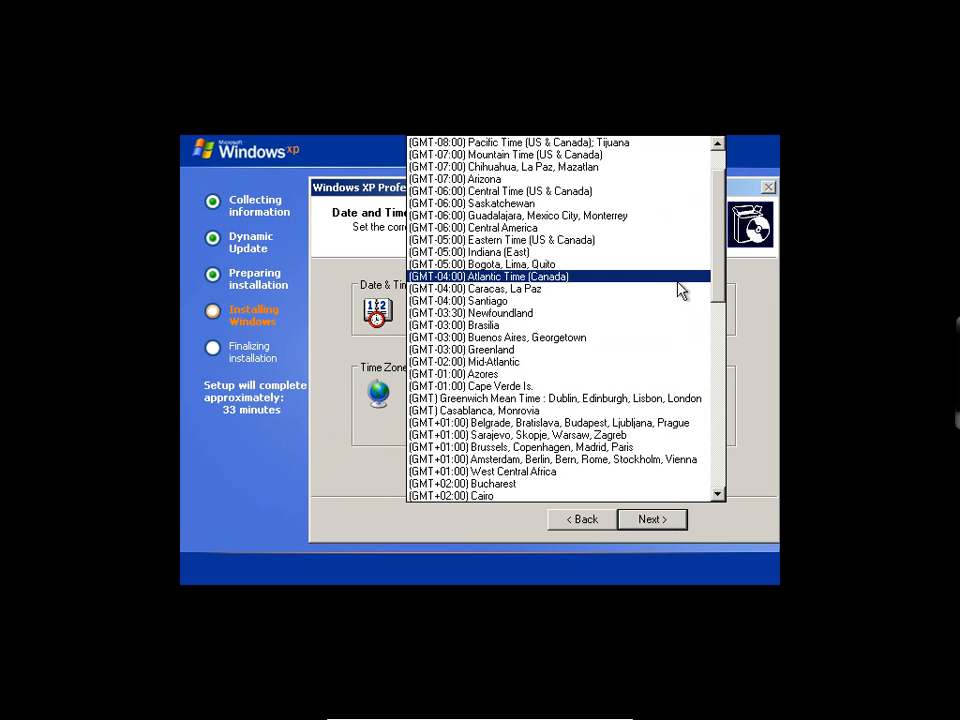
pyautogui.moveTo(722, 298); pyautogui.dragTo(709, 428)
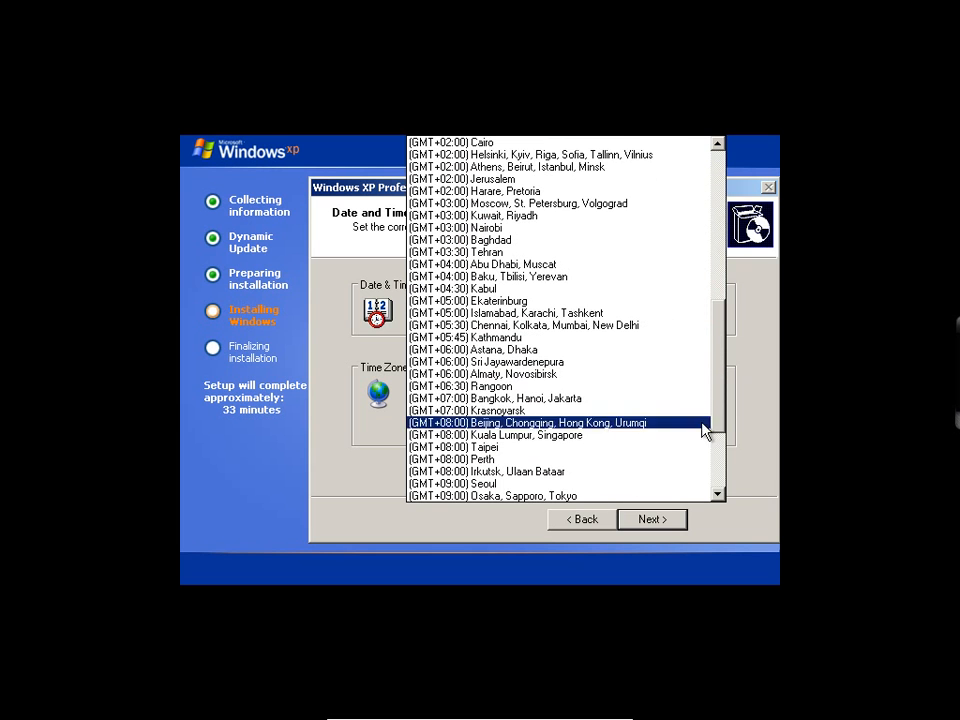
pyautogui.click(560, 399)
pyautogui.click(648, 522)
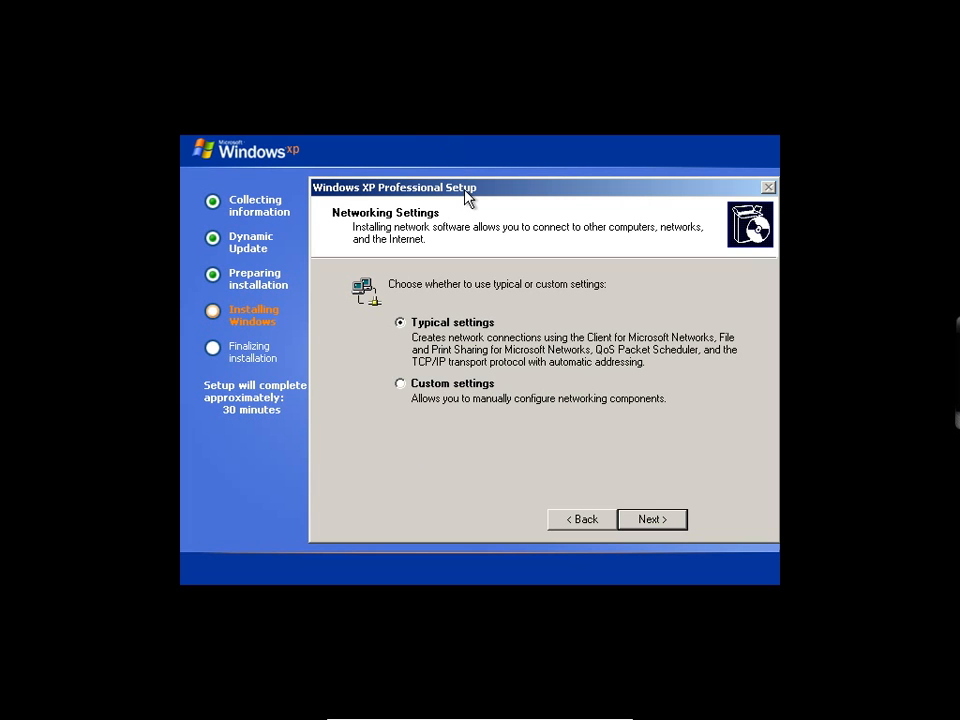
# - Keep Typical networking settings and proceed to the WORKGROUP workgroup page
pyautogui.moveTo(465, 197); pyautogui.dragTo(418, 196)
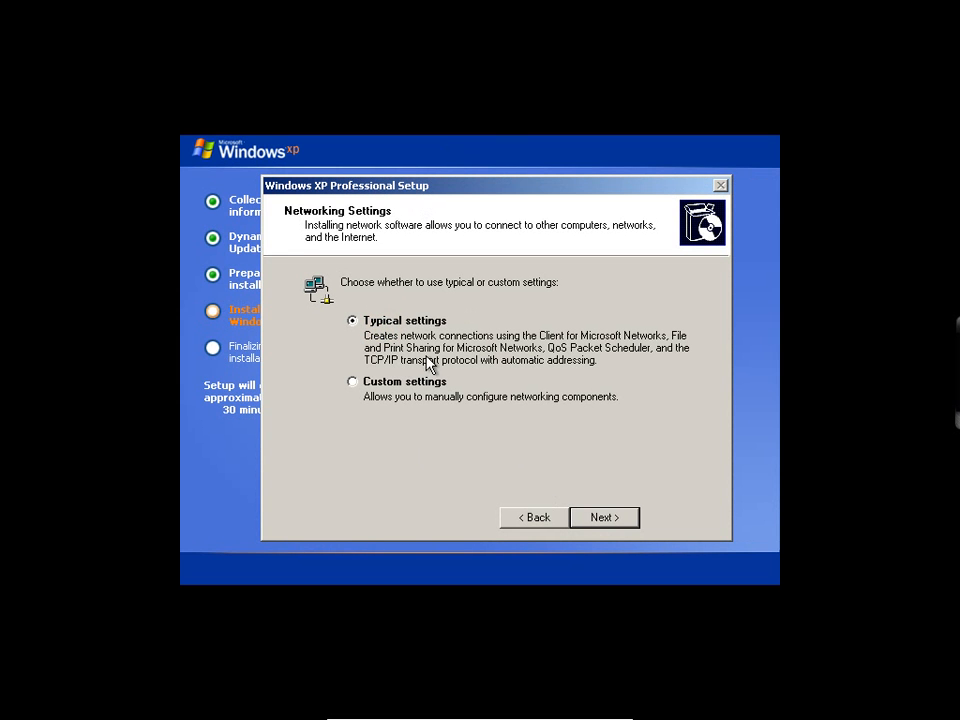
pyautogui.click(398, 386)
pyautogui.click(390, 322)
pyautogui.click(397, 385)
pyautogui.click(384, 328)
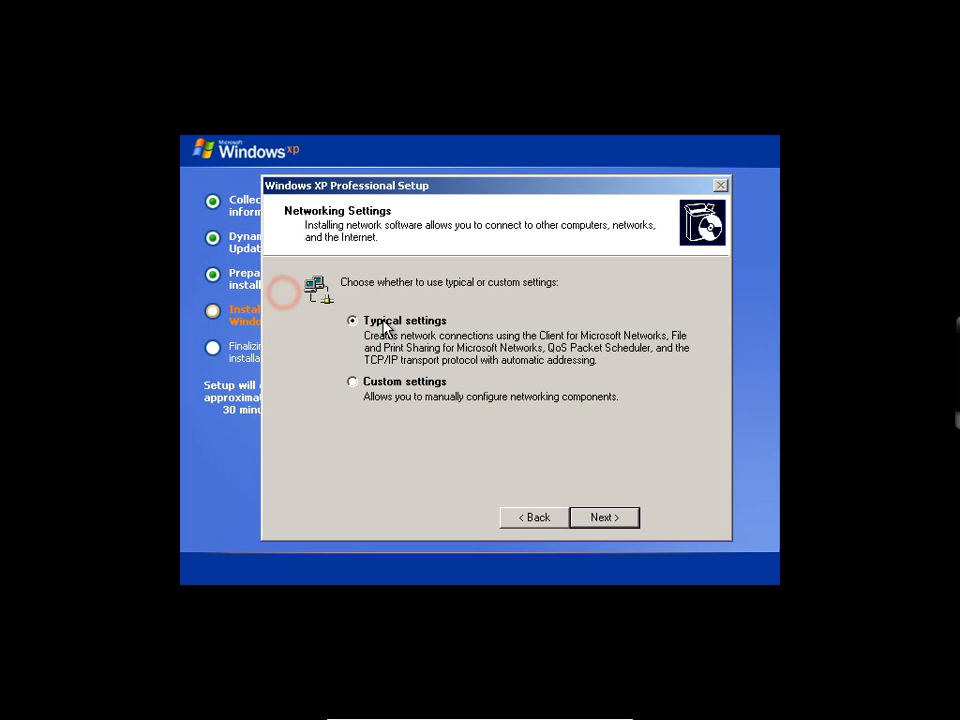
pyautogui.click(594, 520)
pyautogui.moveTo(414, 369); pyautogui.dragTo(289, 318)
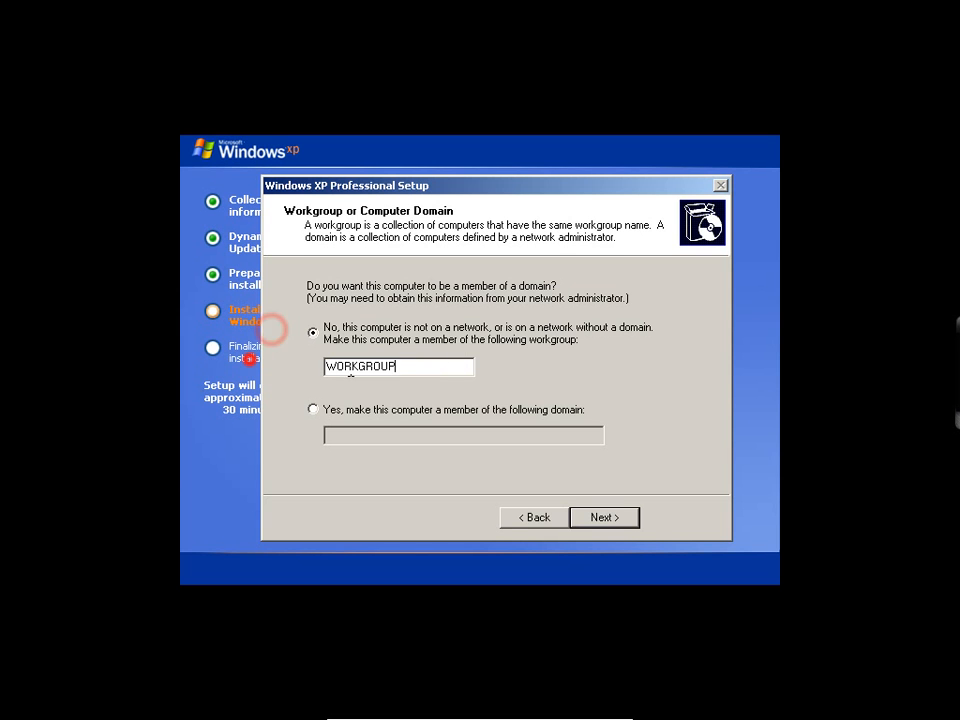
# - Keep WORKGROUP as the workgroup and let installation finish and reboot
pyautogui.click(634, 524)
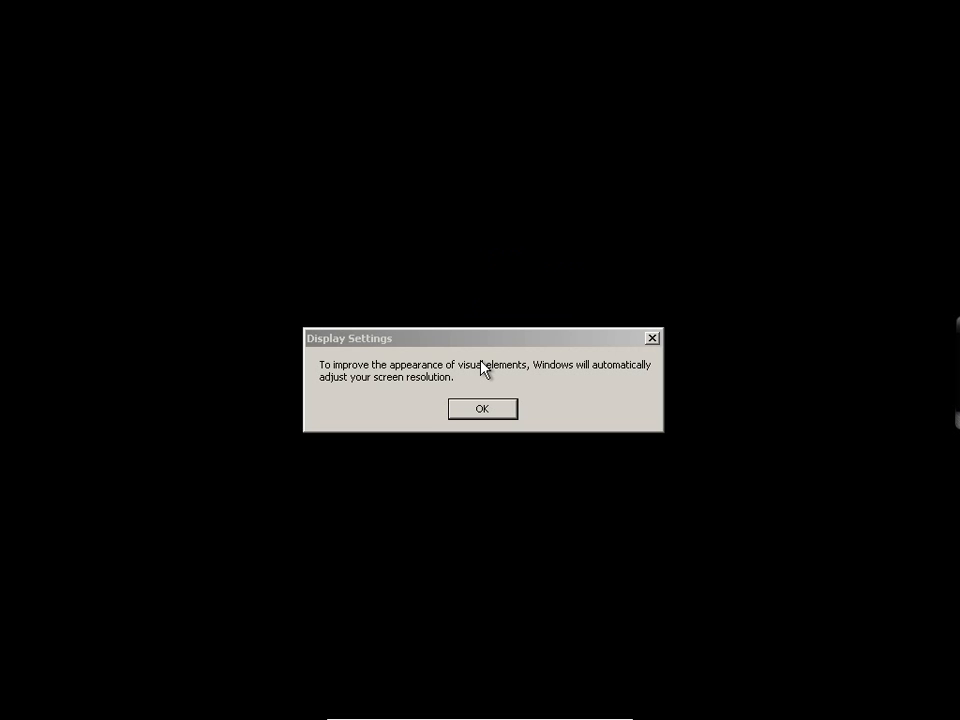
# - Accept the automatic screen resolution change and confirm the new resolution is readable
pyautogui.click(497, 411)
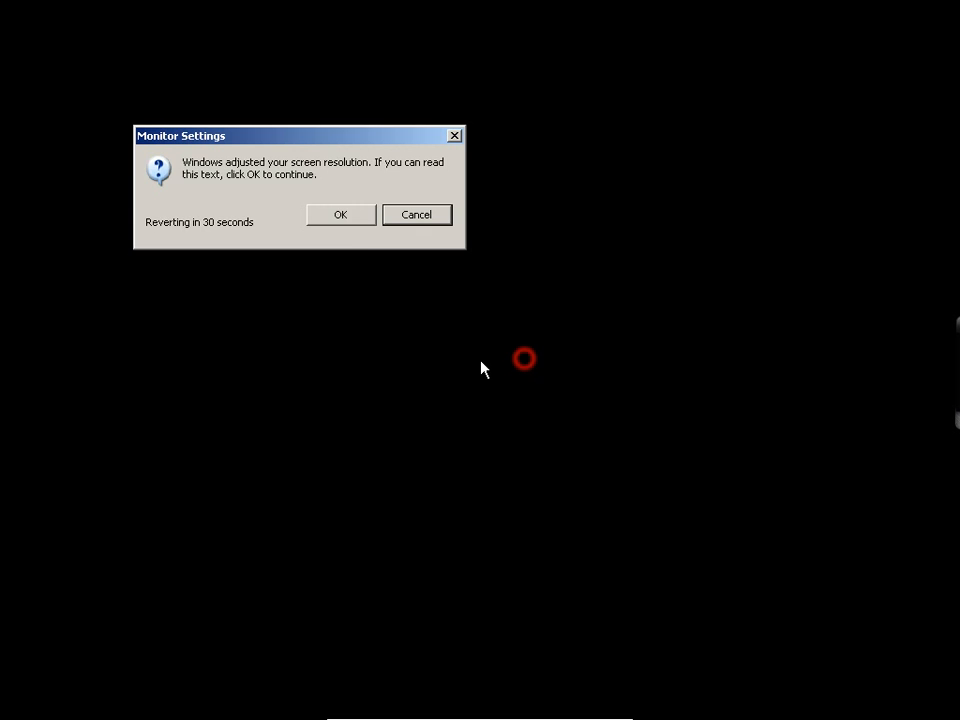
pyautogui.click(338, 213)
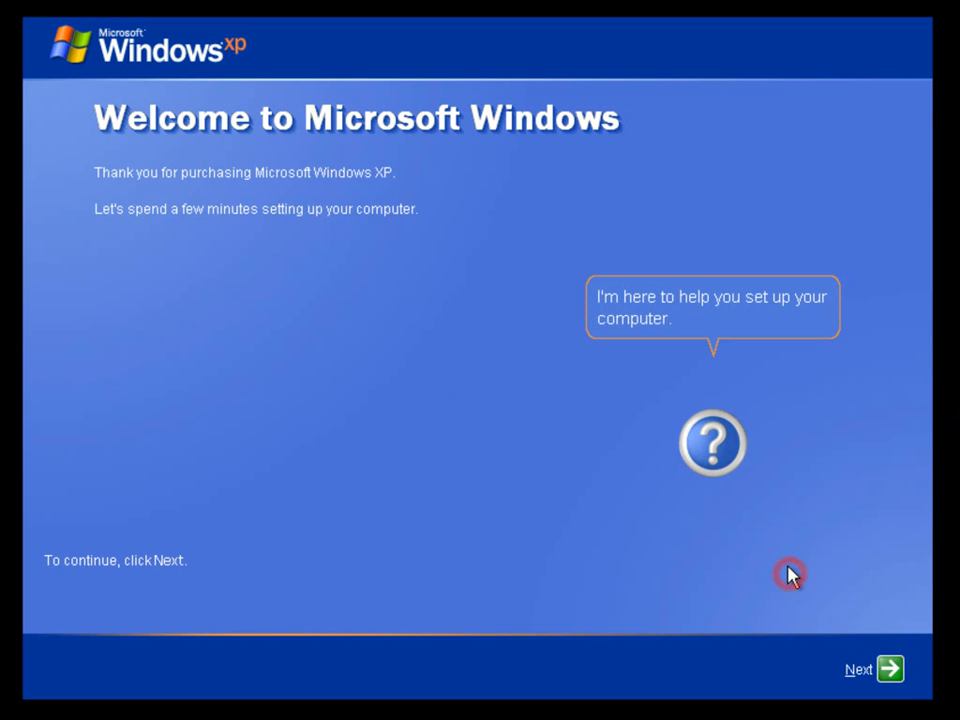
# - Pass the welcome page and choose 'Not right now' for Automatic Updates
pyautogui.click(888, 670)
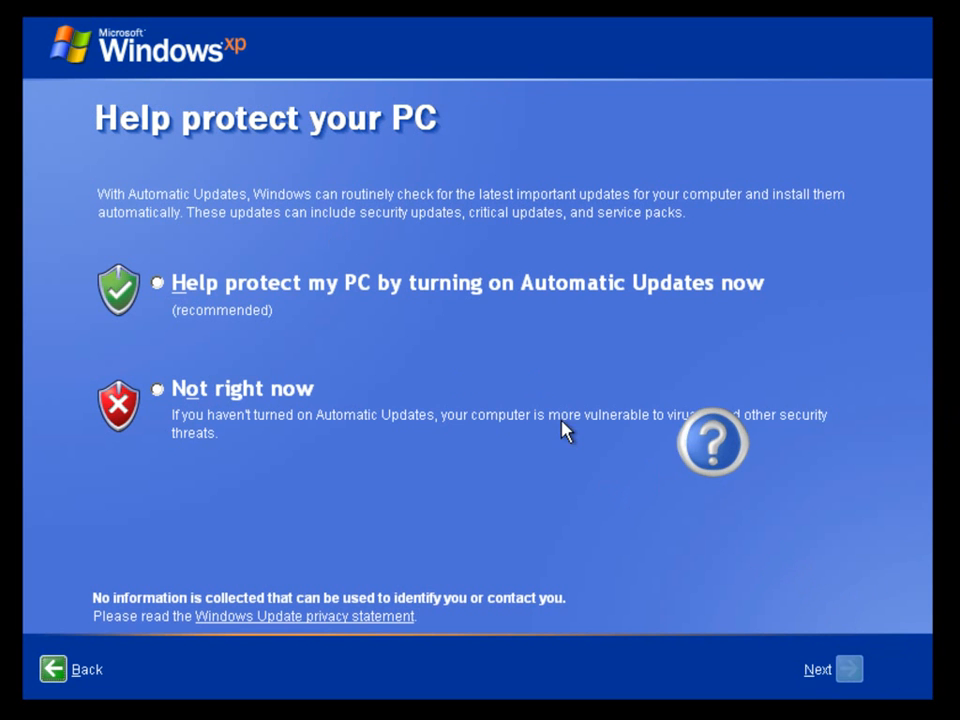
pyautogui.click(226, 397)
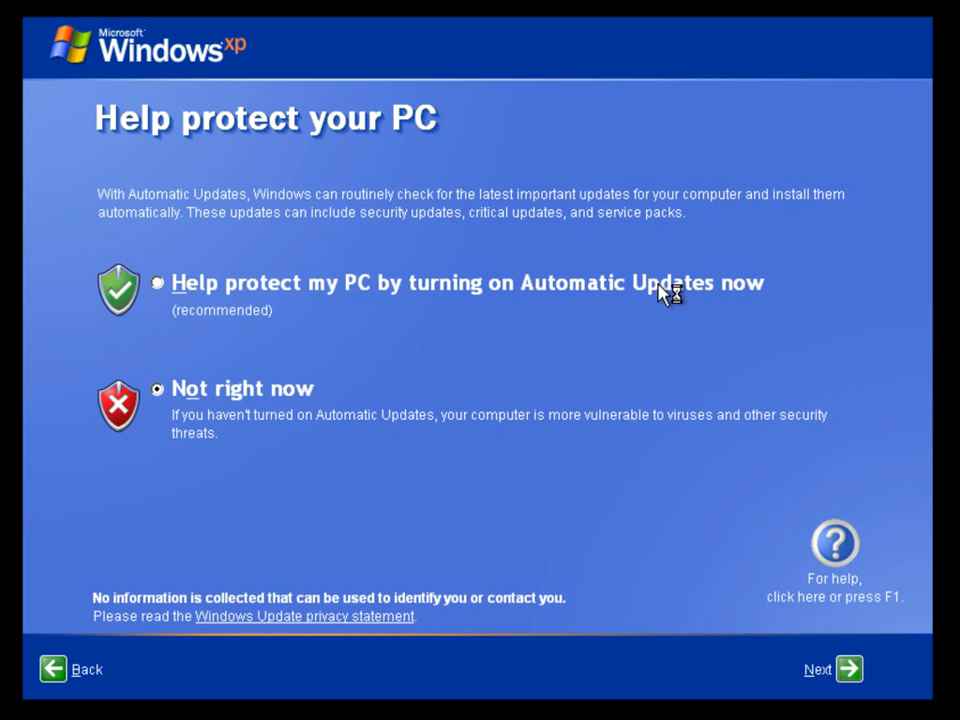
pyautogui.click(180, 394)
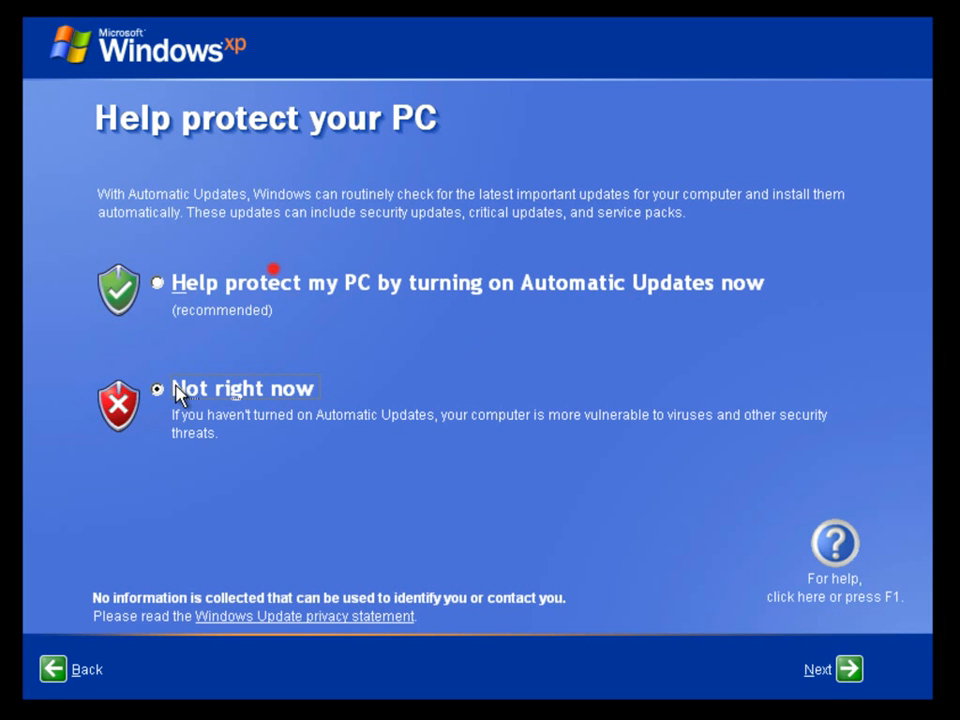
# - Skip the Internet connectivity check and answer 'No, not at this time' to Microsoft registration
pyautogui.click(838, 676)
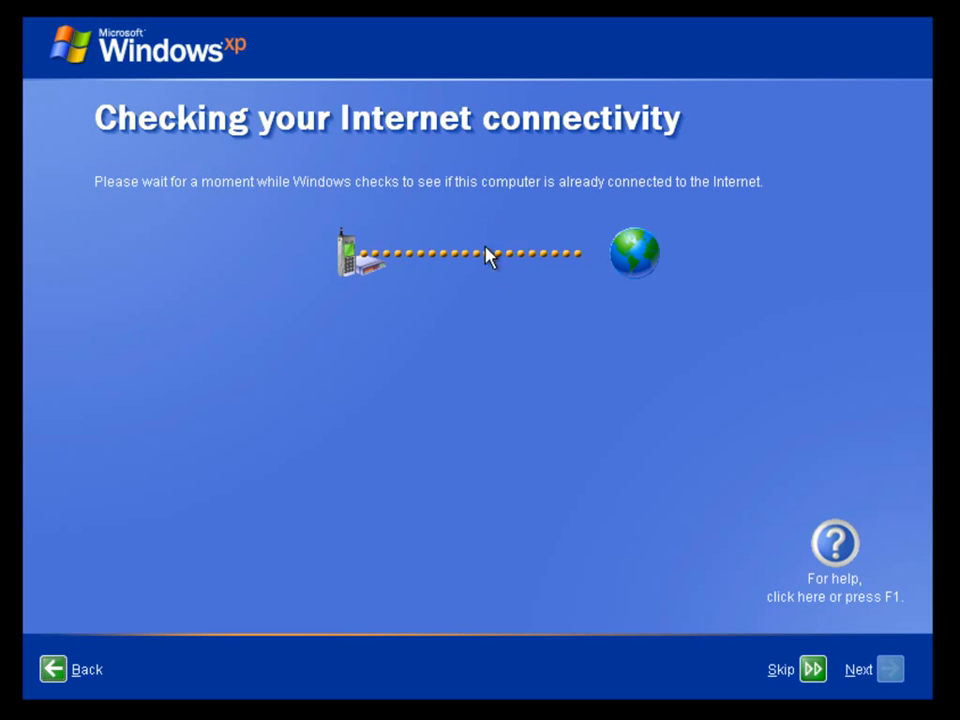
pyautogui.click(811, 672)
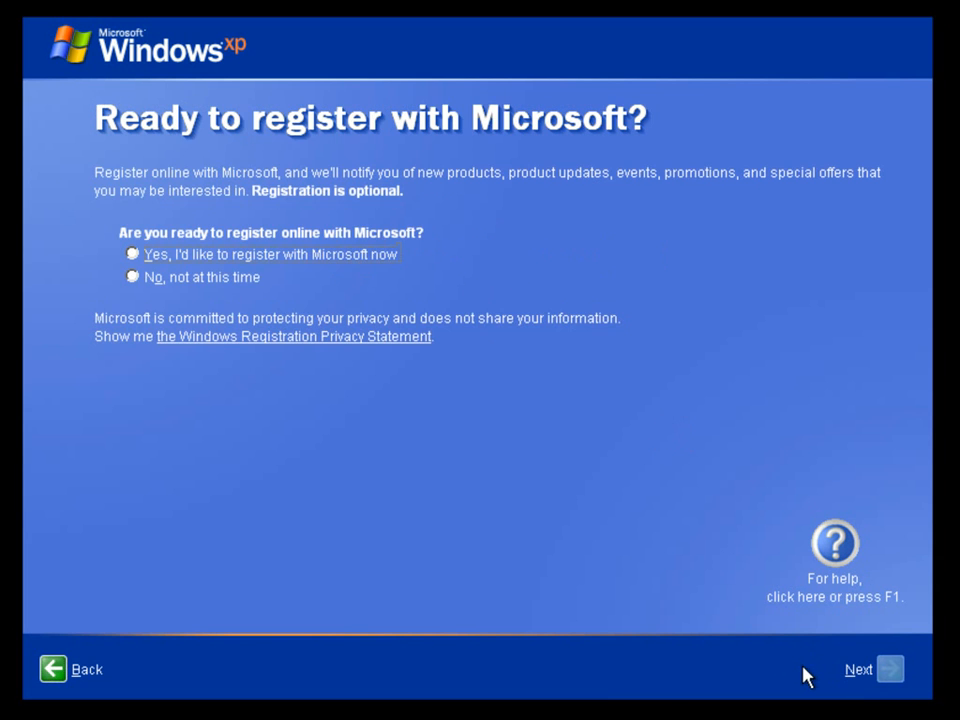
pyautogui.click(183, 279)
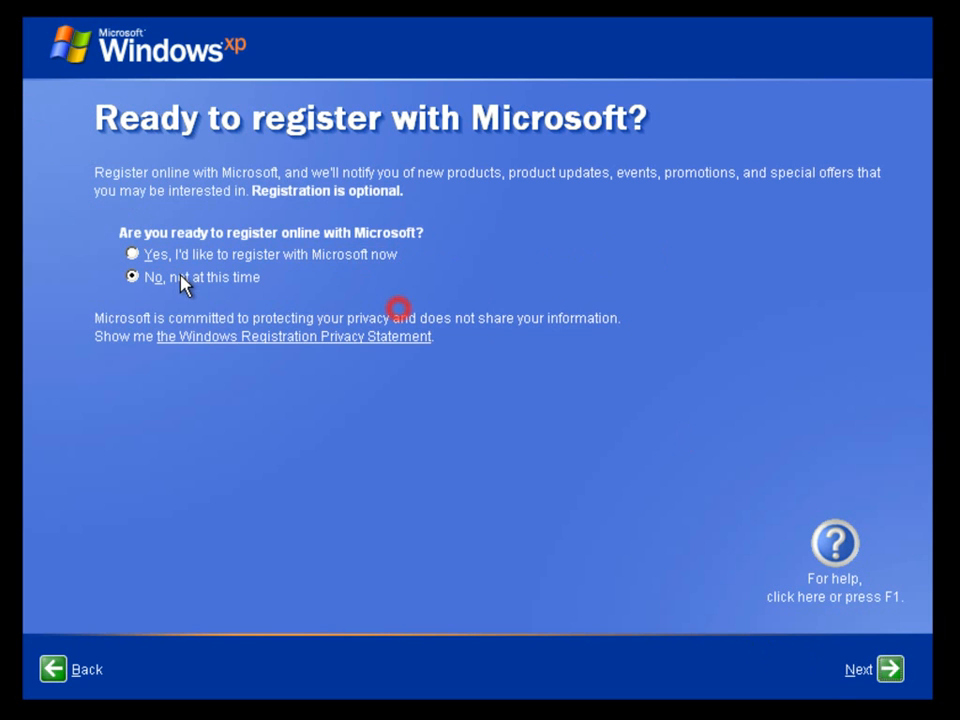
pyautogui.click(371, 132)
pyautogui.click(884, 670)
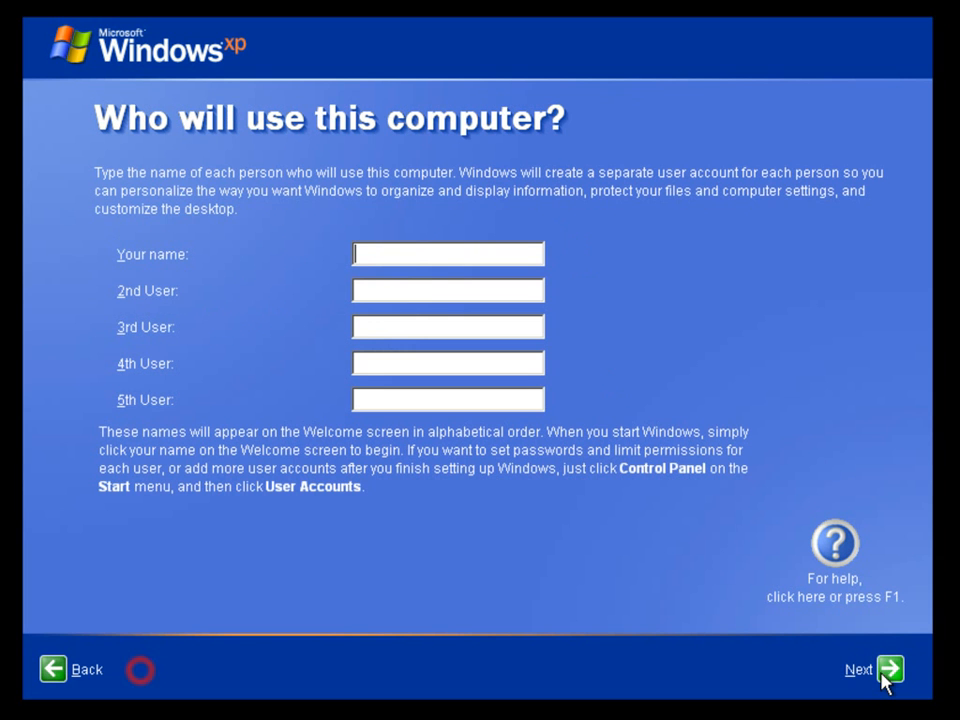
# - Name the user account 'teknik', replacing the rejected name 'tester'
pyautogui.write('tester')
pyautogui.click(889, 674)
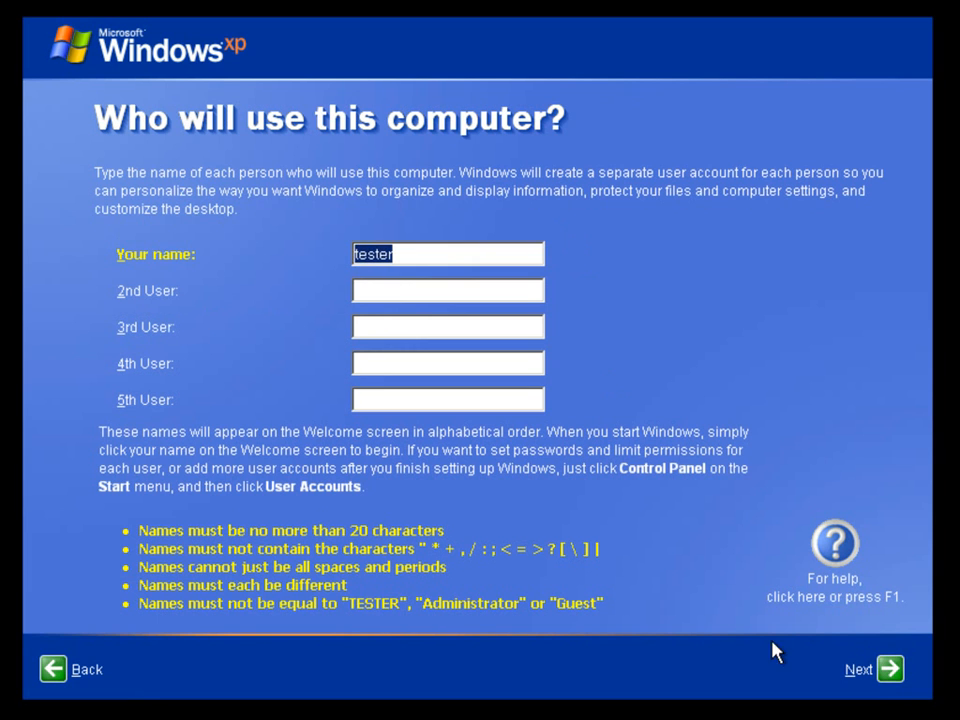
pyautogui.click(348, 603)
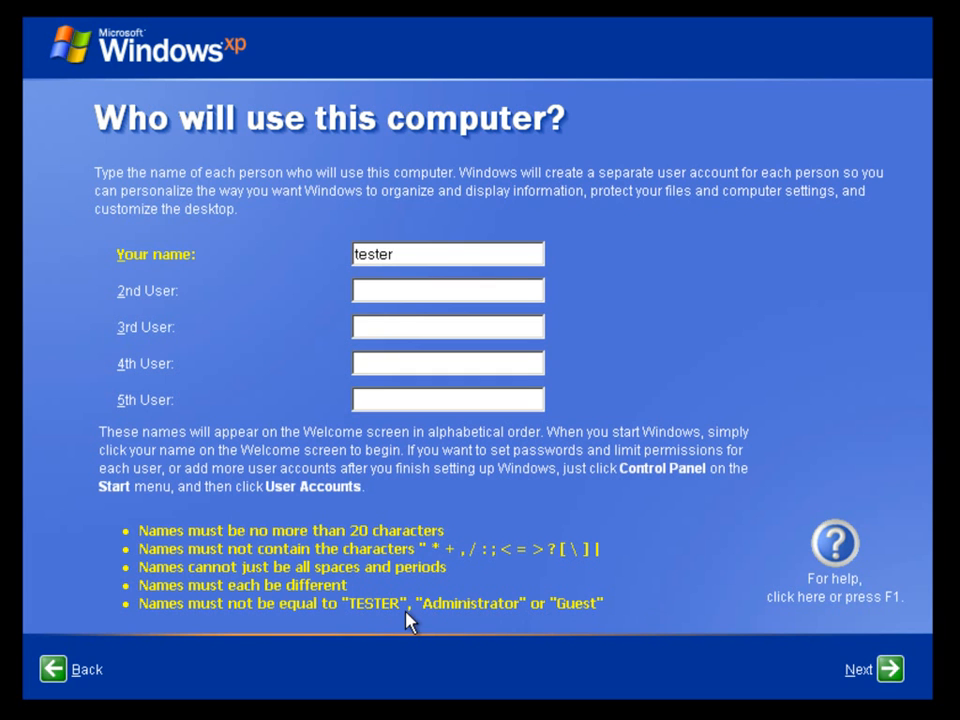
pyautogui.moveTo(477, 250); pyautogui.dragTo(51, 326)
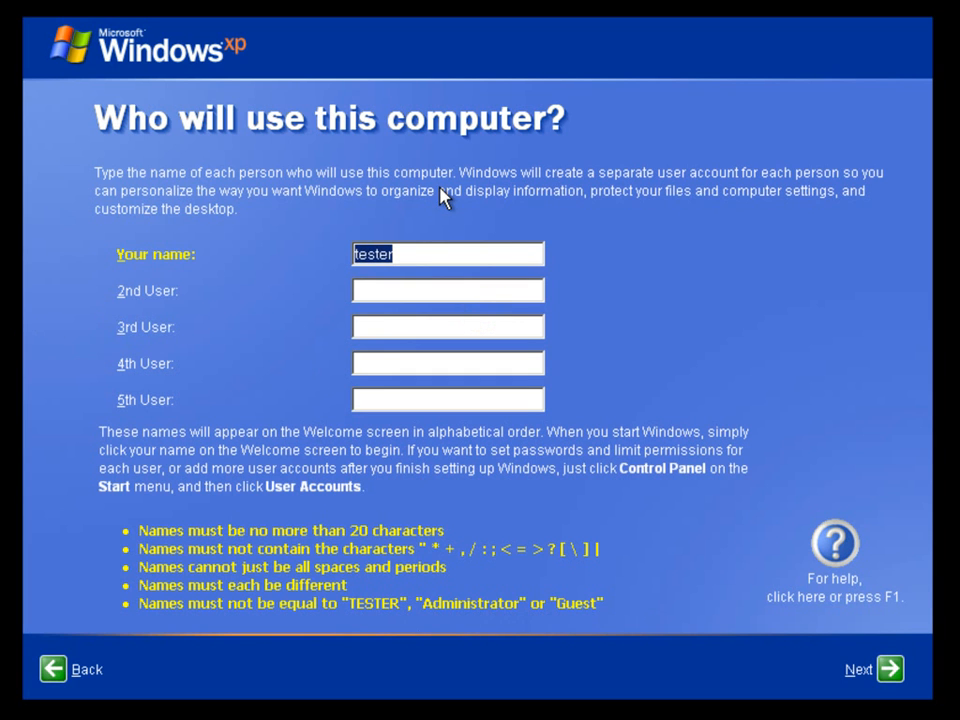
pyautogui.write('teknik')
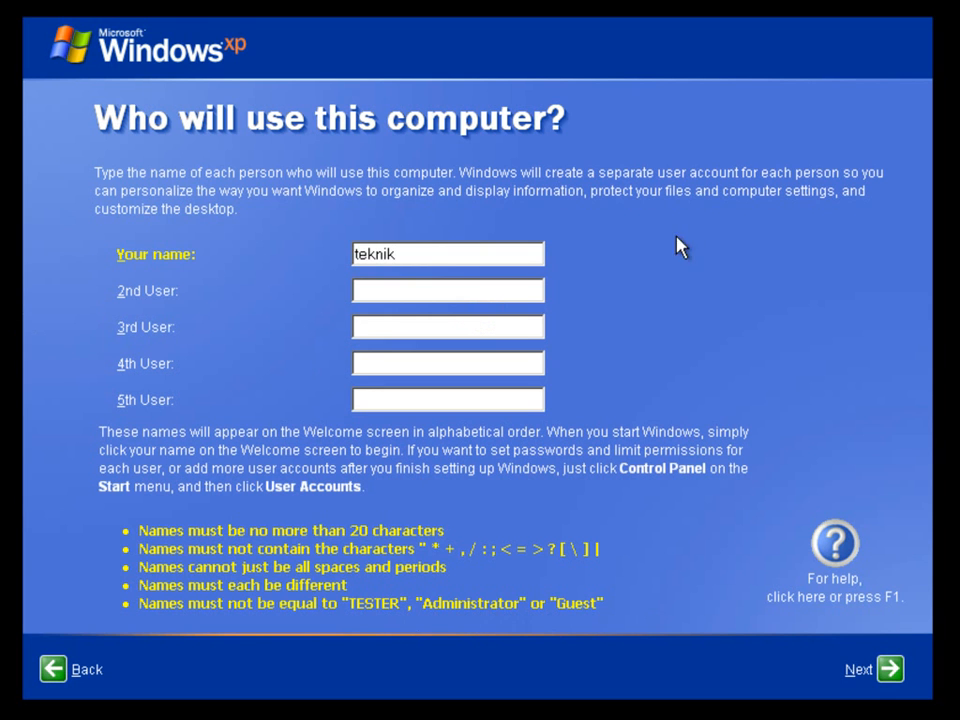
pyautogui.click(890, 667)
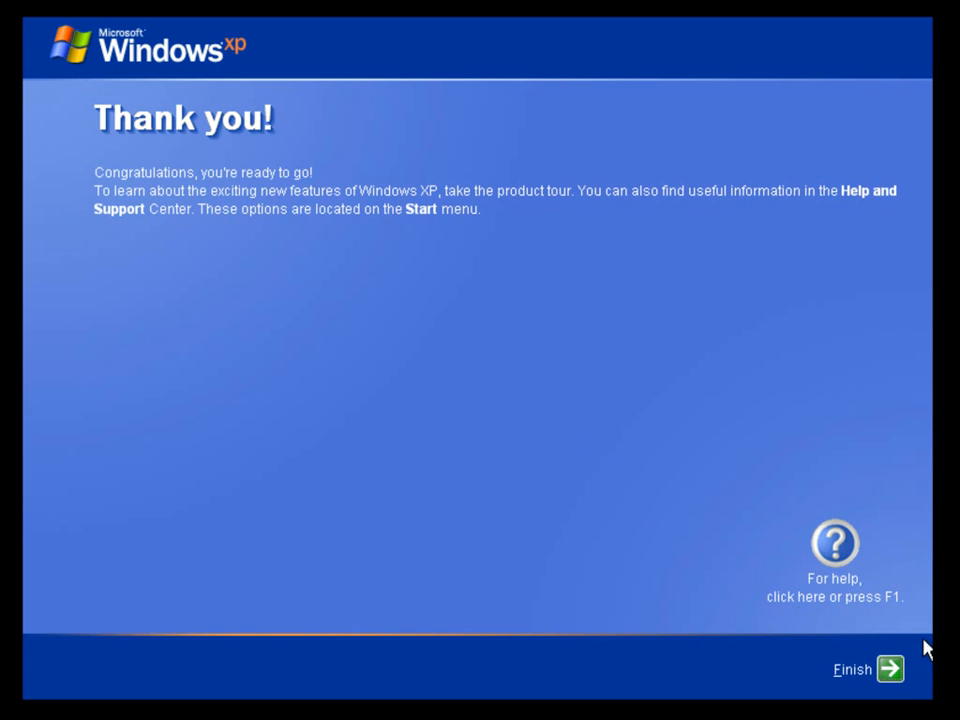
# - Finish XP setup, close the Start menu, and refresh the guest desktop
pyautogui.click(890, 678)
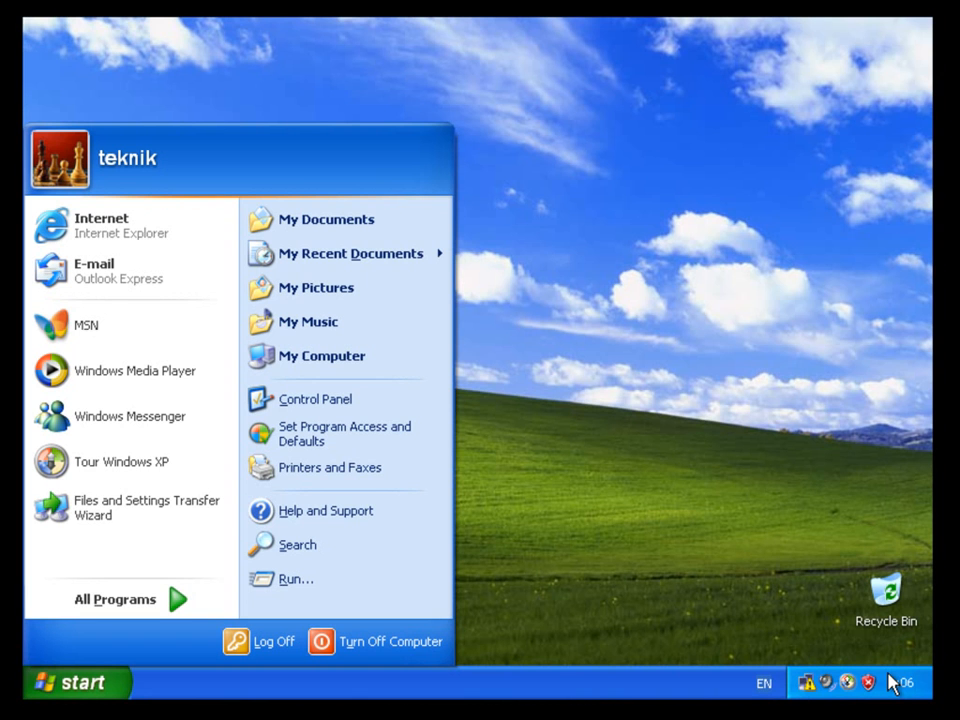
pyautogui.click(765, 579)
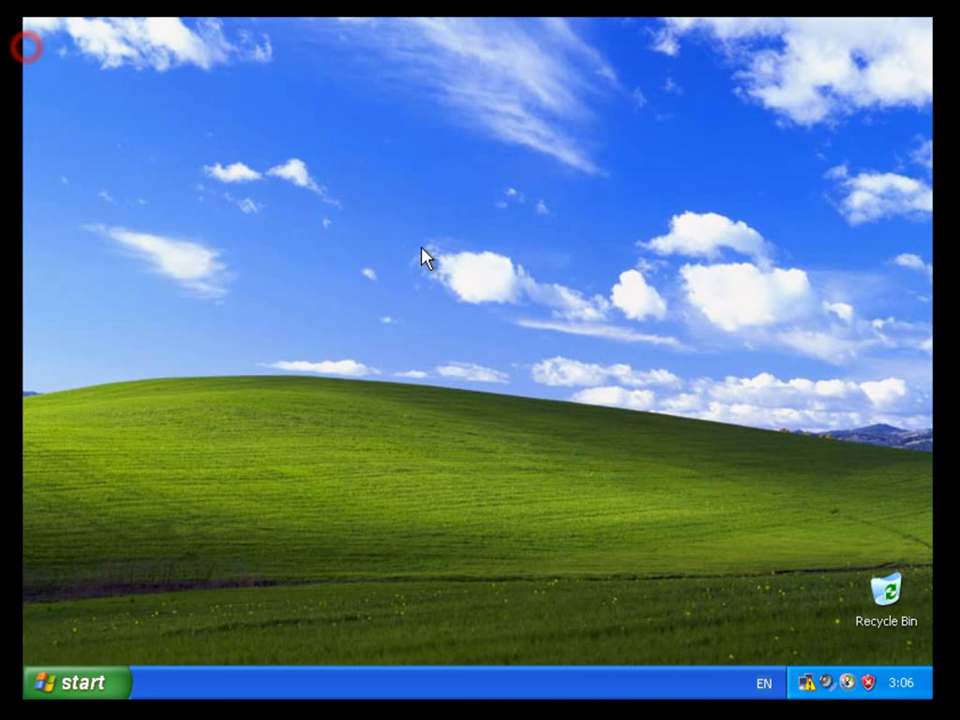
pyautogui.rightClick(423, 250)
pyautogui.click(480, 284)
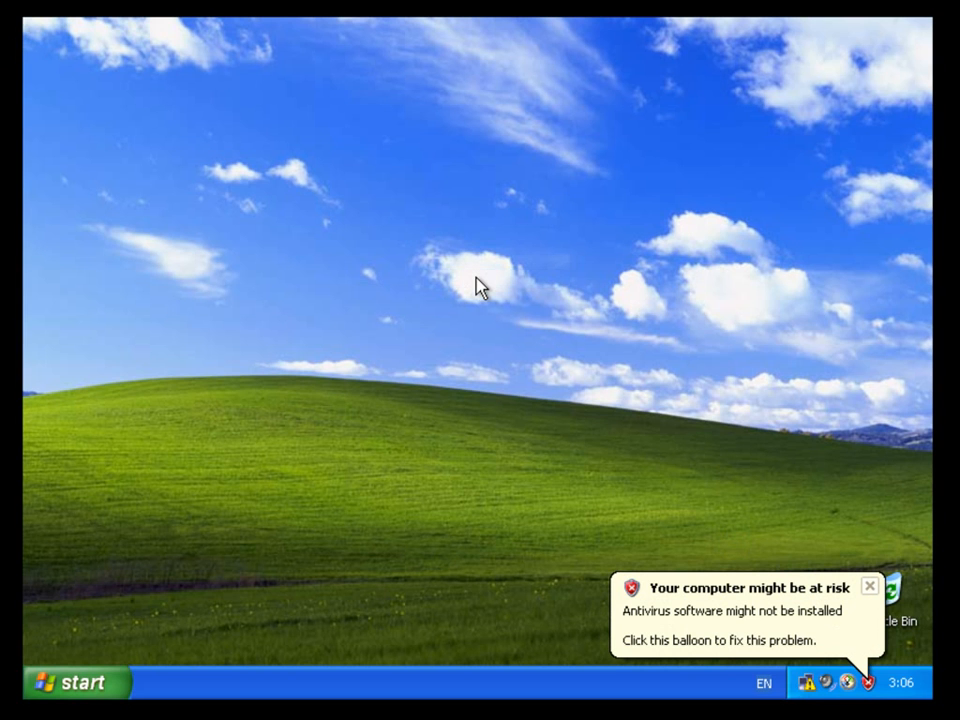
# - Shut down the Windows XP guest from its Start menu's Turn Off options
pyautogui.click(68, 682)
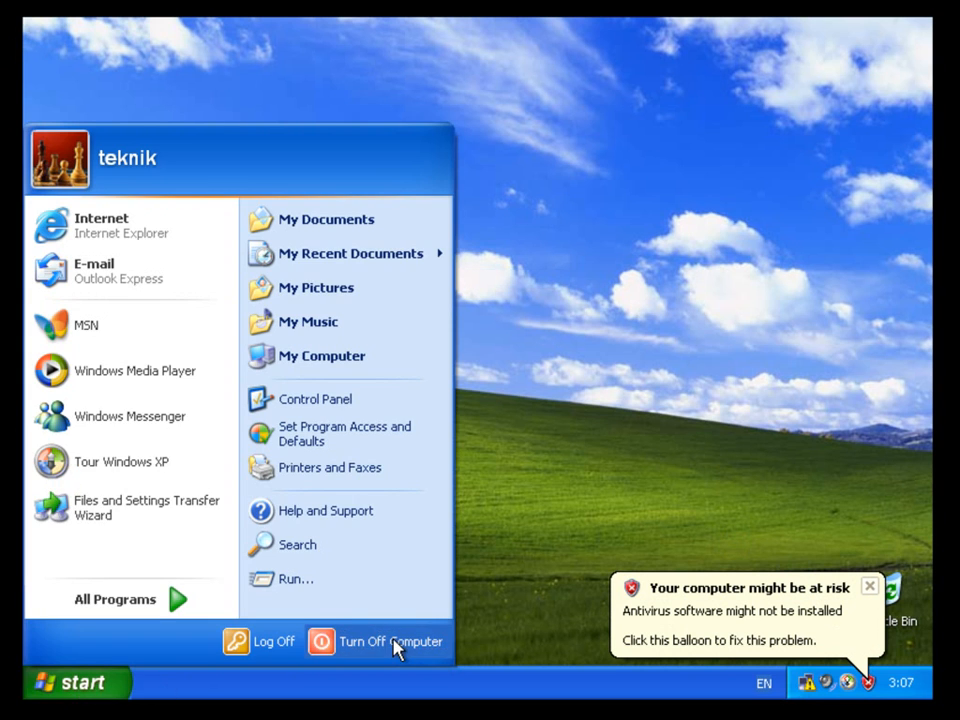
pyautogui.click(397, 643)
pyautogui.click(476, 278)
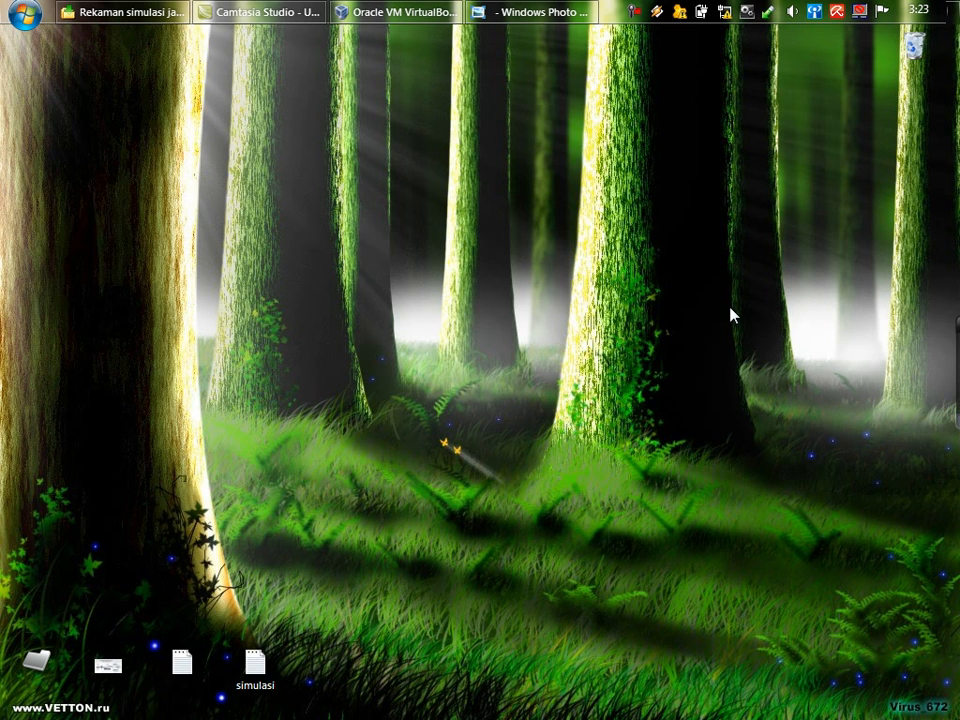
# - Refresh the host desktop from its context menu
pyautogui.click(677, 313)
pyautogui.rightClick(439, 306)
pyautogui.click(482, 354)
pyautogui.rightClick(393, 271)
pyautogui.click(450, 326)
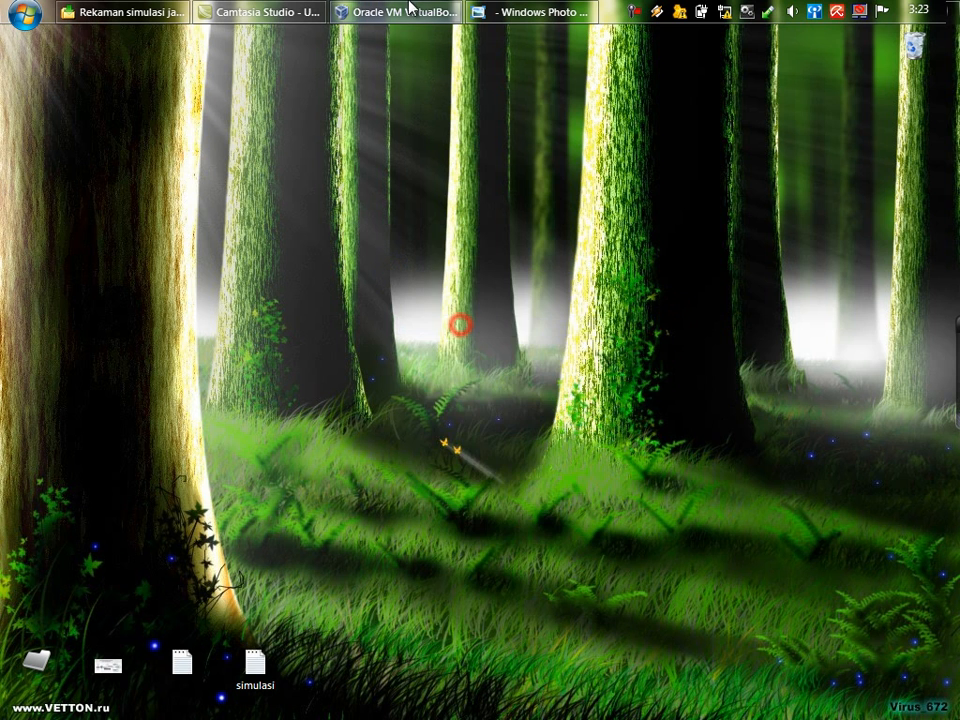
# - Select Clear OS 5.2 in VirtualBox Manager and launch the New virtual machine wizard
pyautogui.click(398, 12)
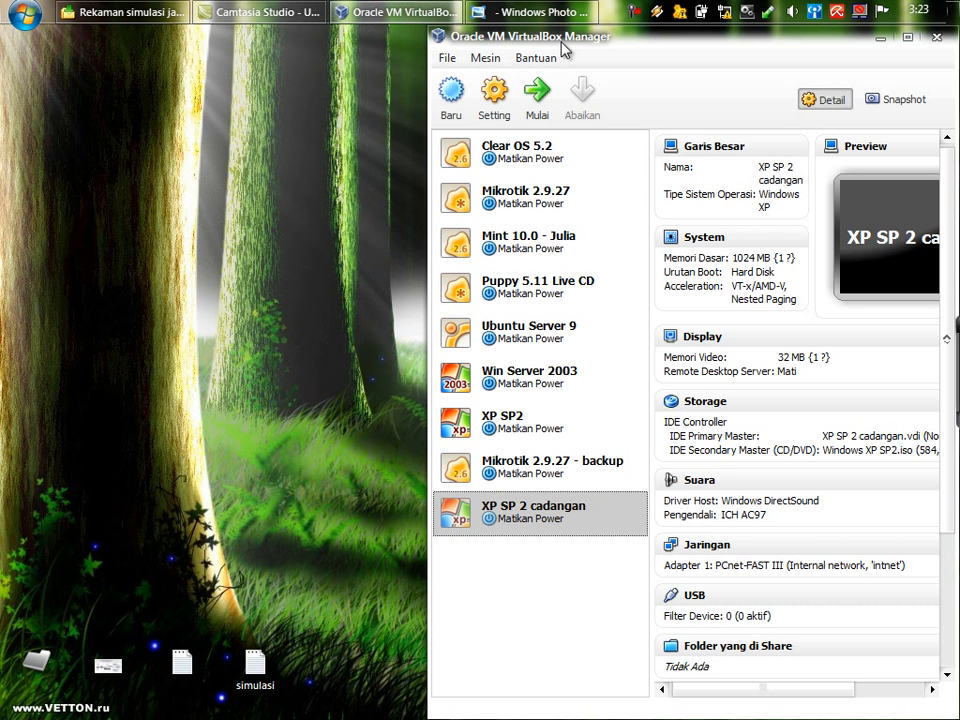
pyautogui.click(536, 146)
pyautogui.click(528, 205)
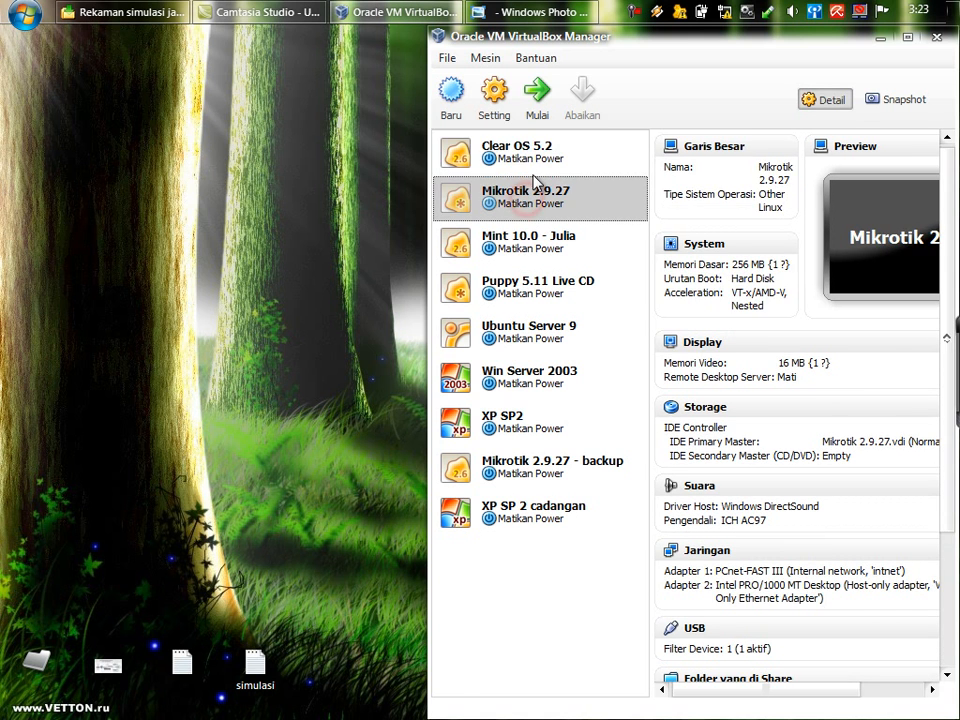
pyautogui.click(533, 157)
pyautogui.click(450, 97)
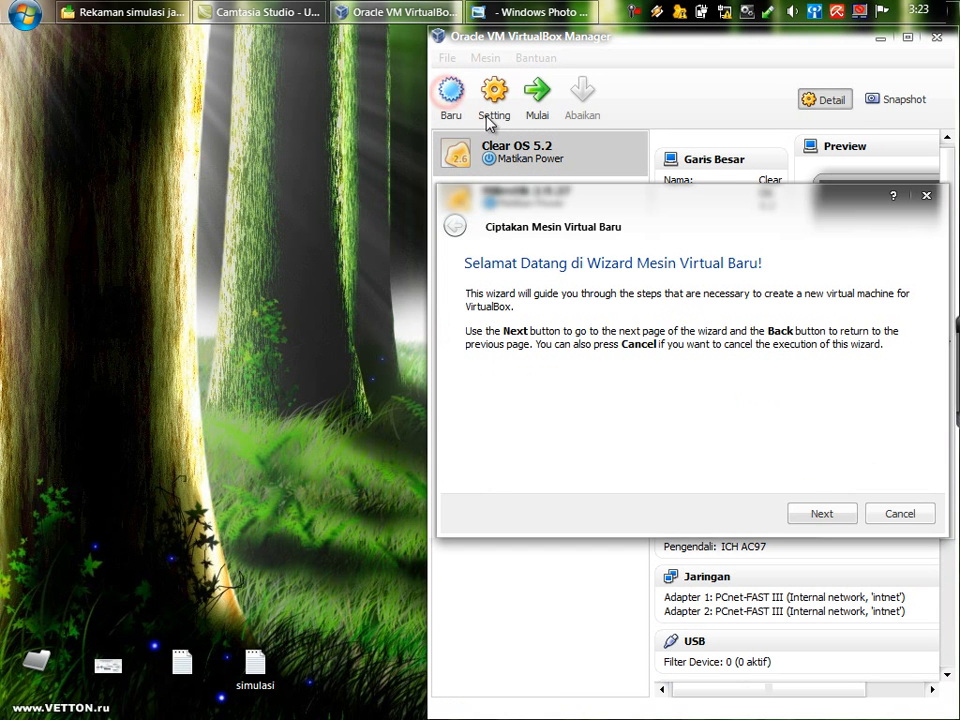
# - Name the machine 'Clear OS 5.2 - cadangan' with OS type Linux, version Linux 2.6
pyautogui.click(815, 513)
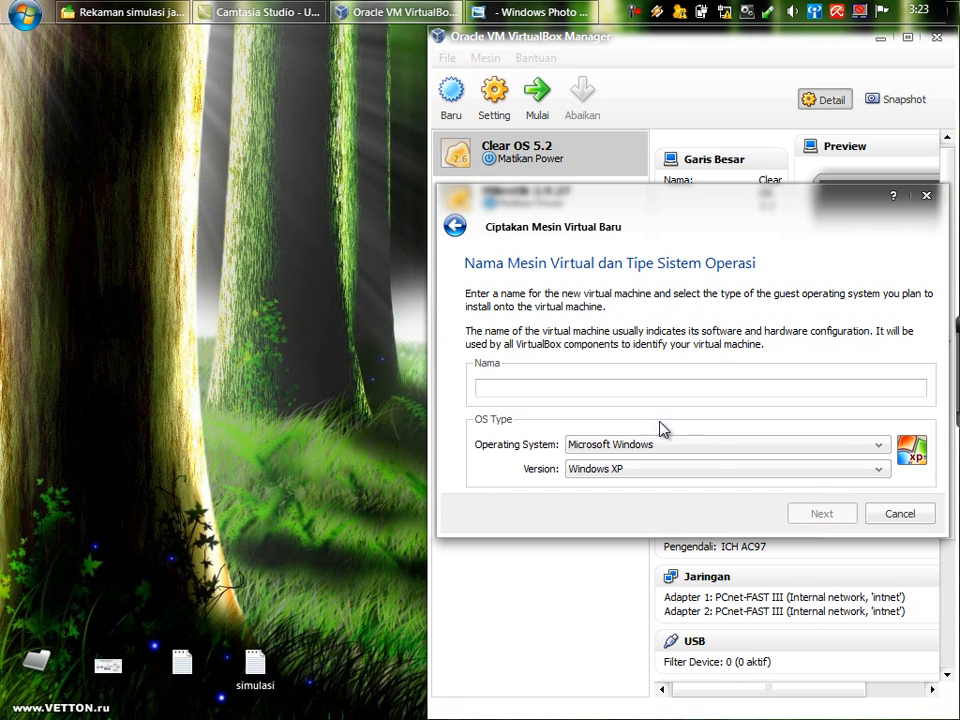
pyautogui.click(638, 389)
pyautogui.write('Clea')
pyautogui.write('r ')
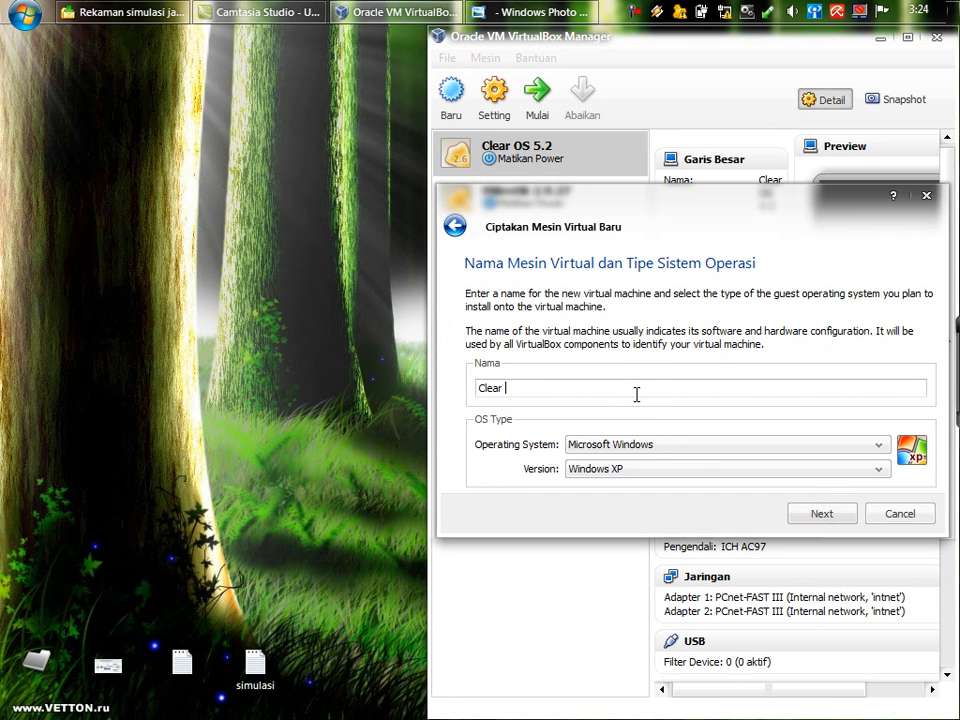
pyautogui.write('OS 5.2 - cadangan')
pyautogui.press('Tab')
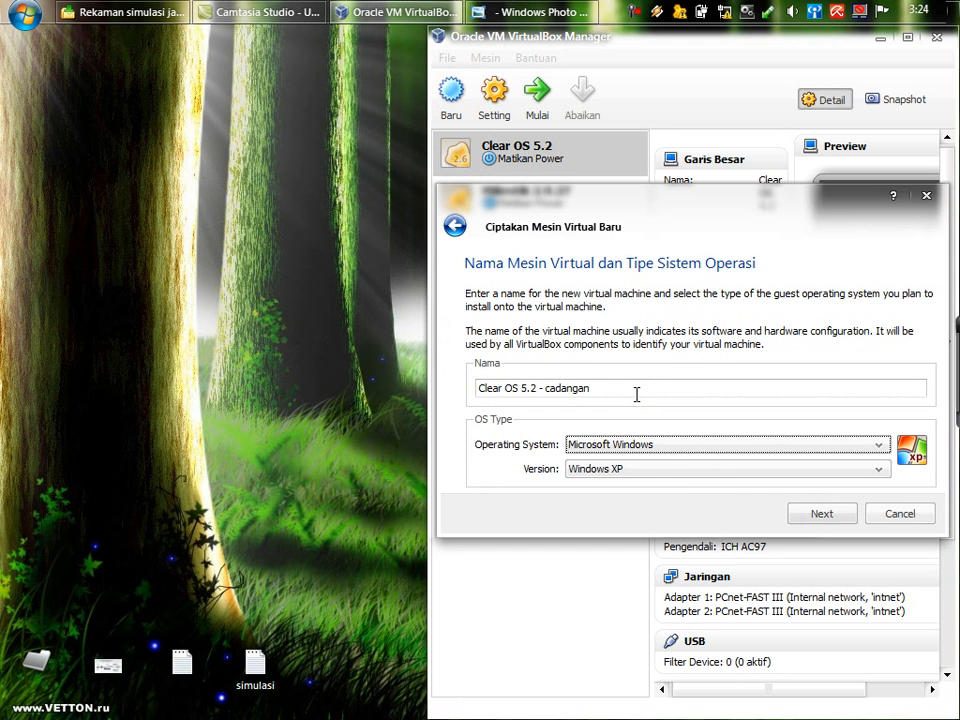
pyautogui.click(692, 446)
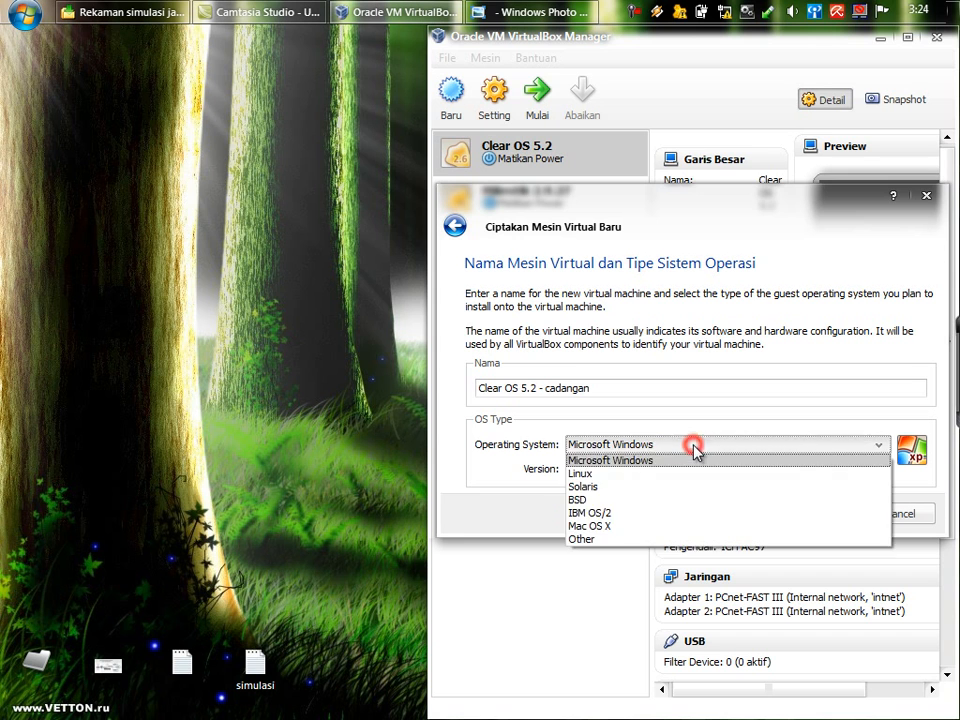
pyautogui.click(656, 471)
pyautogui.click(664, 446)
pyautogui.click(613, 471)
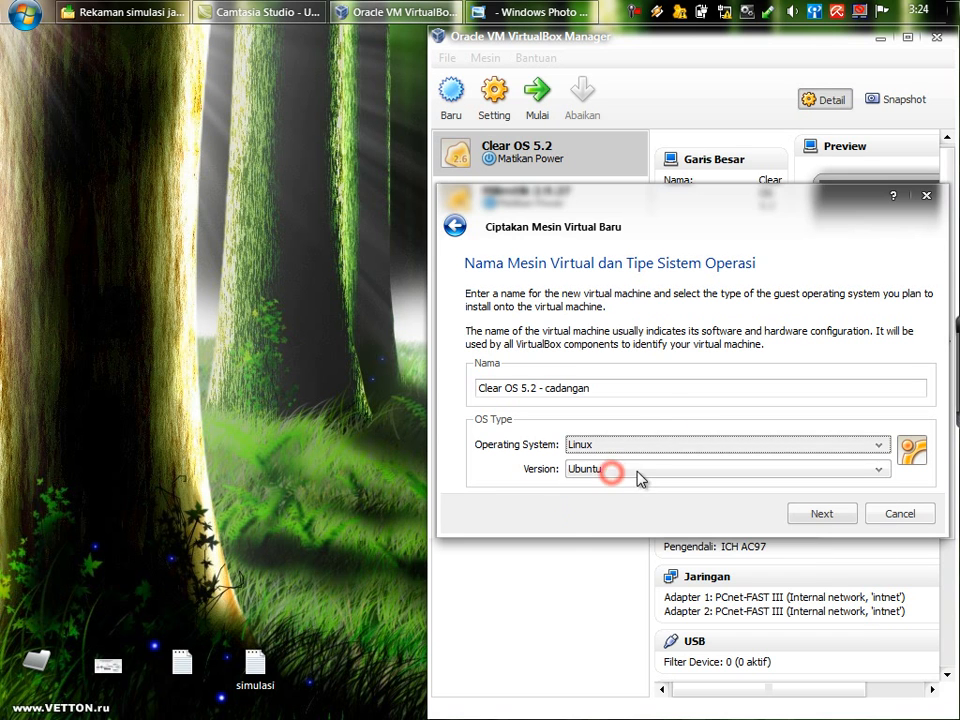
pyautogui.click(651, 470)
pyautogui.scroll(4, 675, 544)
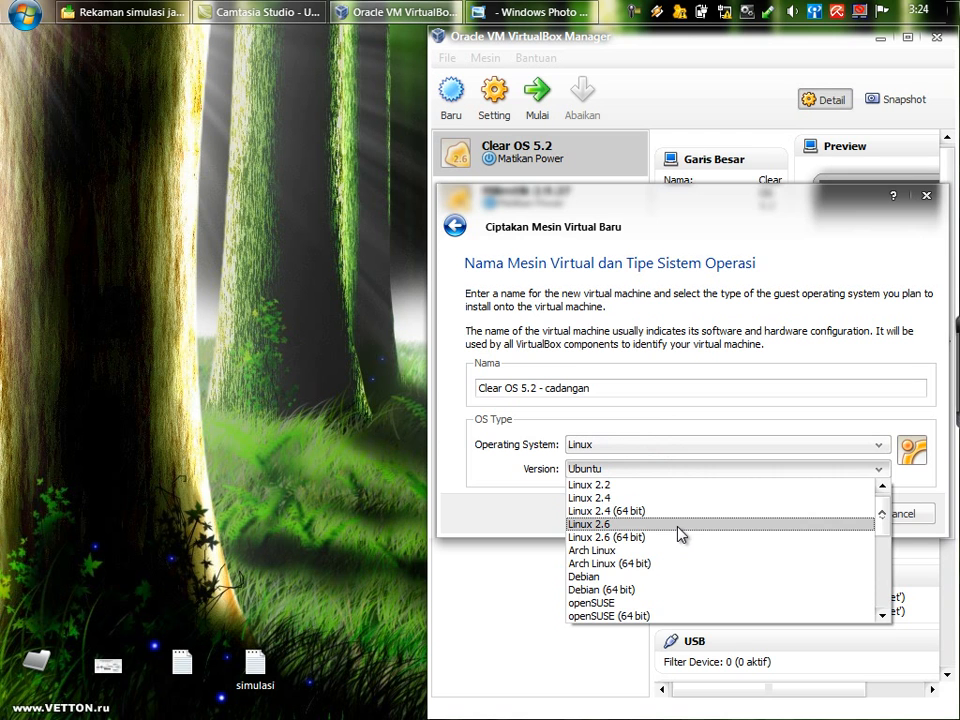
pyautogui.click(679, 535)
# - Set the machine's base memory to 1024 MB
pyautogui.click(834, 517)
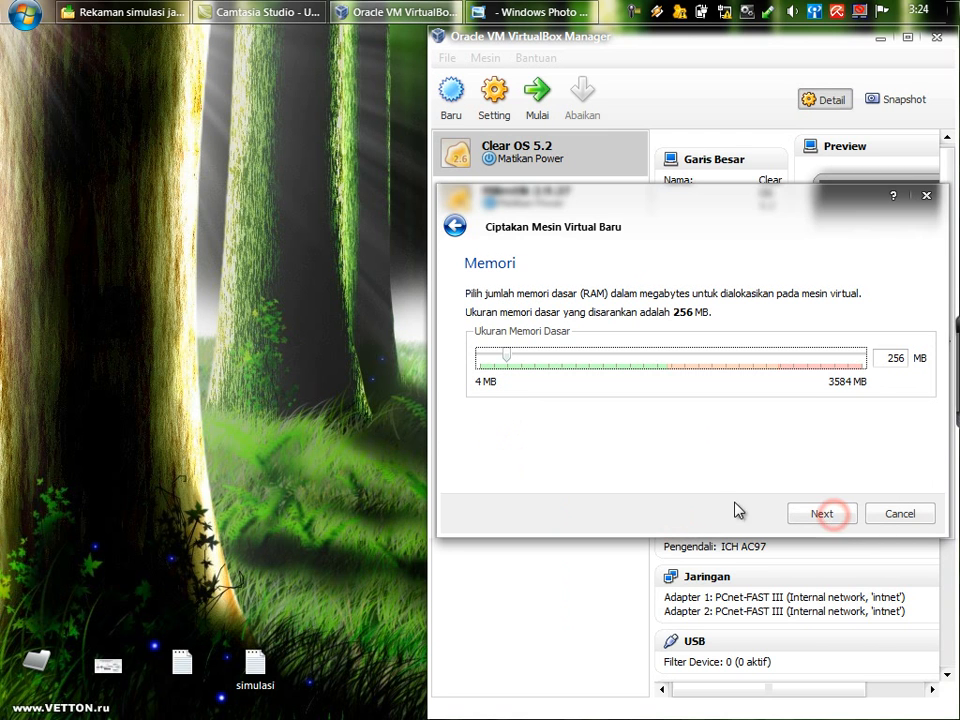
pyautogui.click(885, 357)
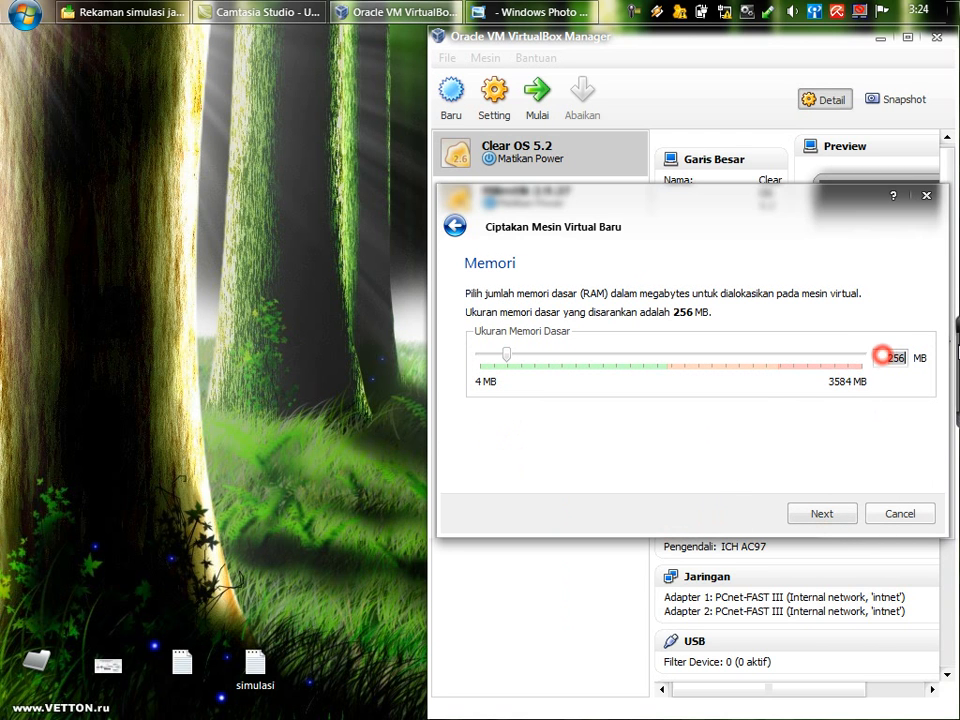
pyautogui.moveTo(953, 330)
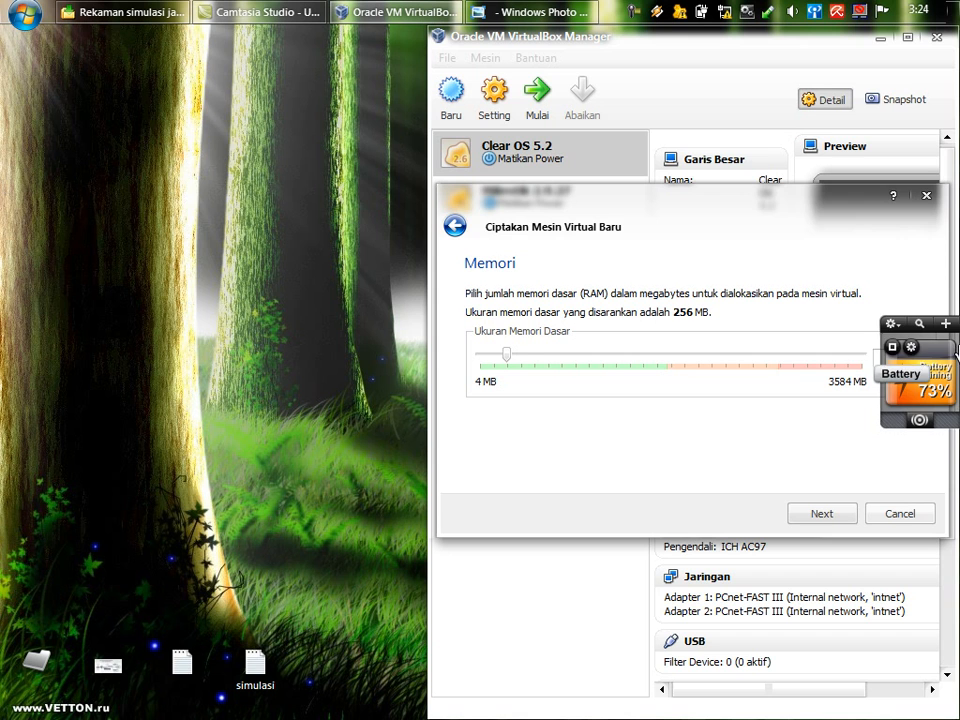
pyautogui.click(864, 249)
pyautogui.click(880, 357)
pyautogui.write('1024')
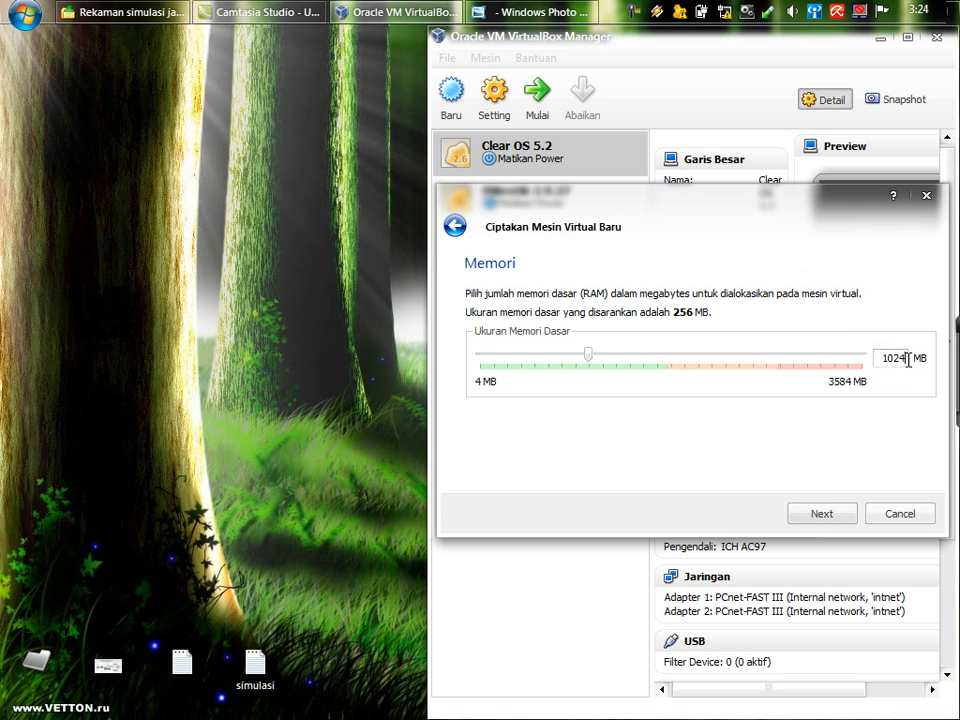
pyautogui.click(811, 513)
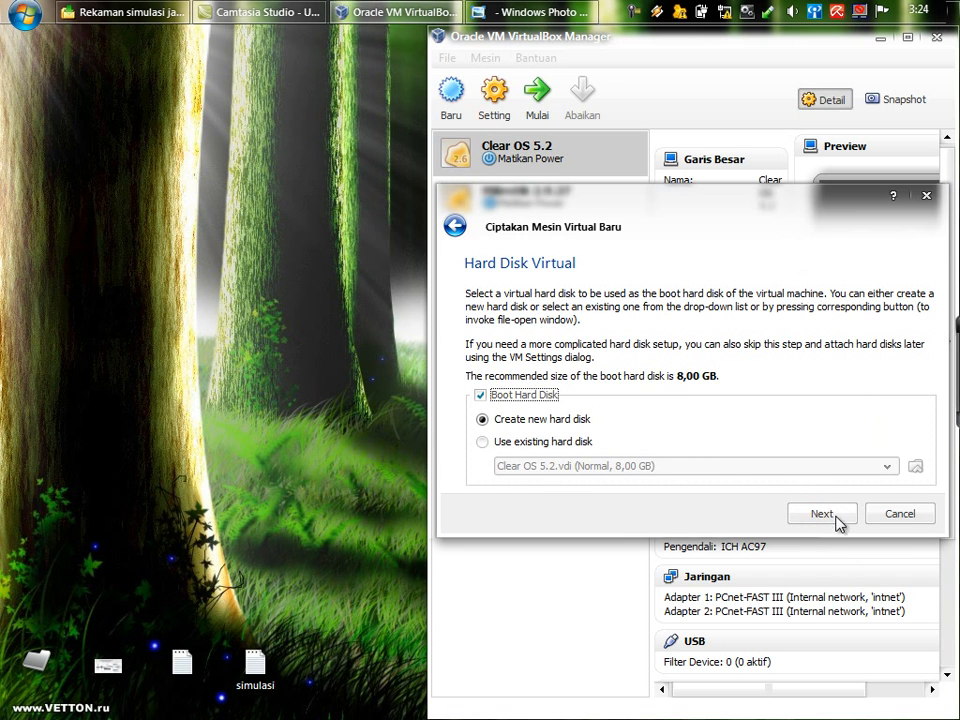
# - Create a new 5 GB virtual hard disk and finish creating the machine
pyautogui.click(826, 514)
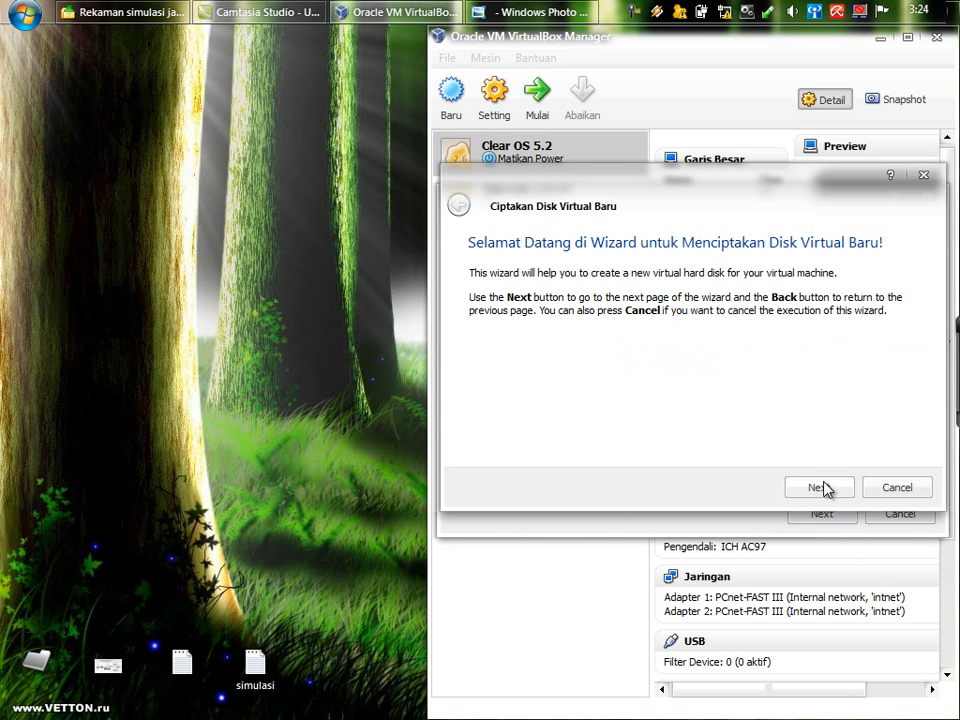
pyautogui.click(820, 487)
pyautogui.click(823, 488)
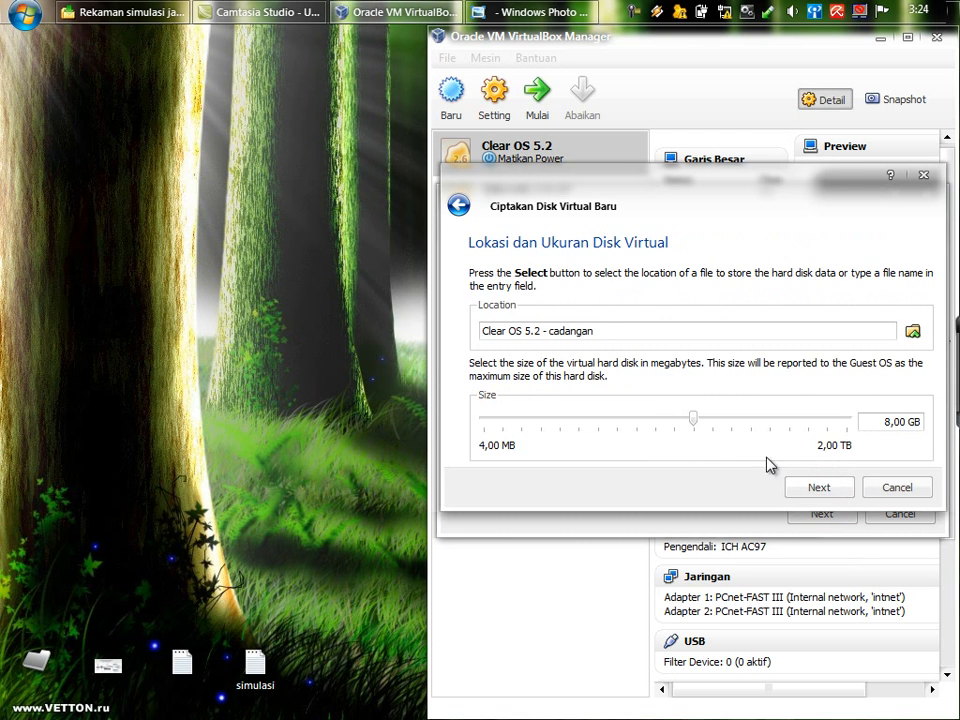
pyautogui.click(876, 421)
pyautogui.press('Delete')
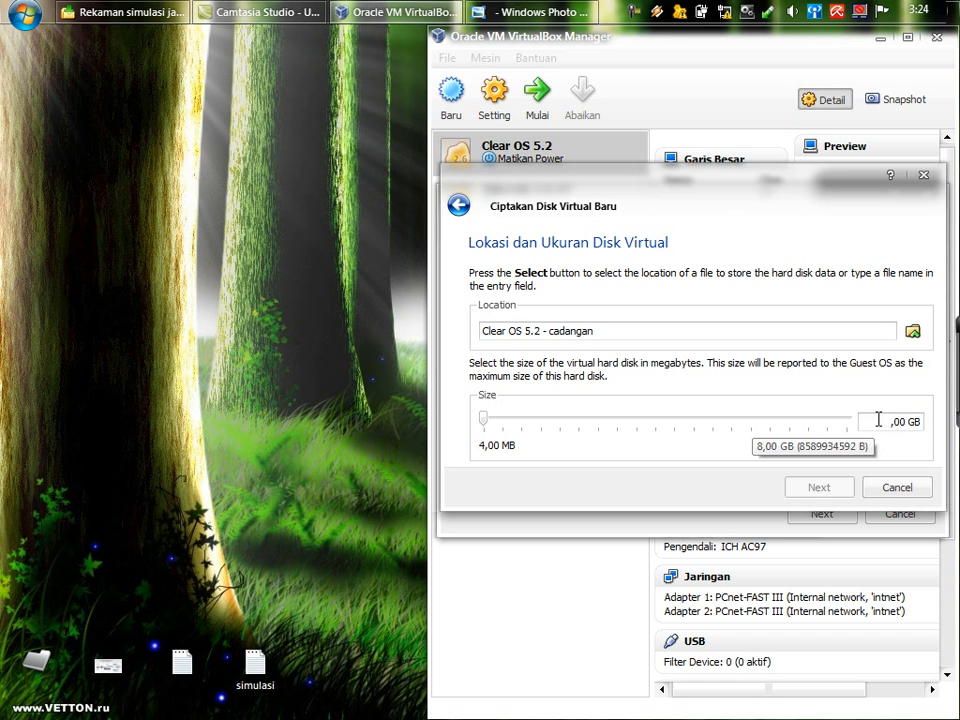
pyautogui.write('5')
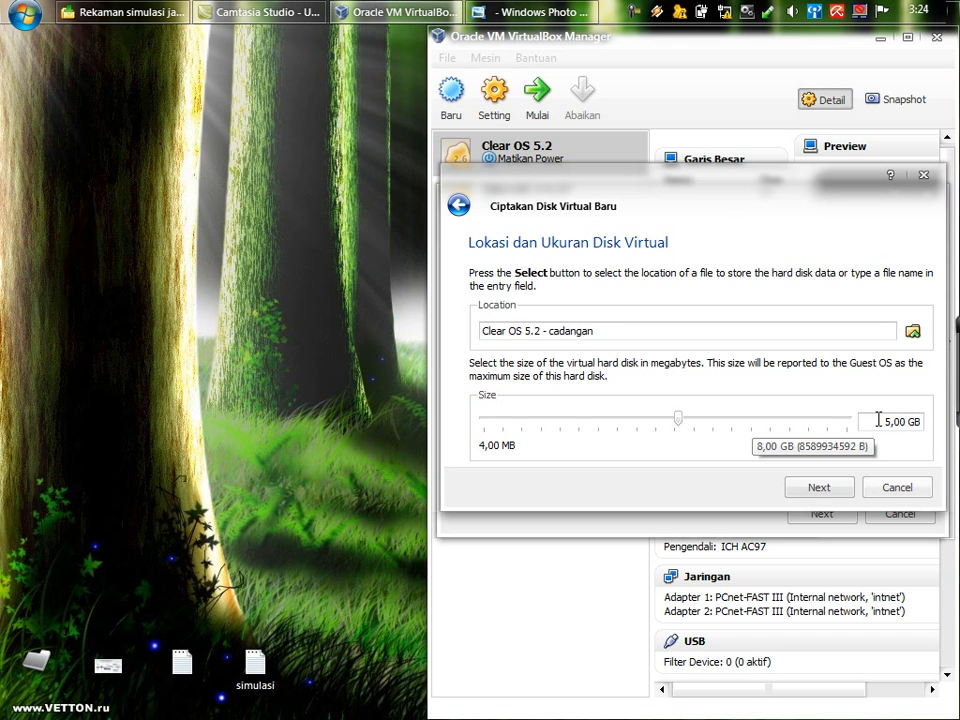
pyautogui.click(828, 489)
pyautogui.click(822, 490)
pyautogui.click(820, 513)
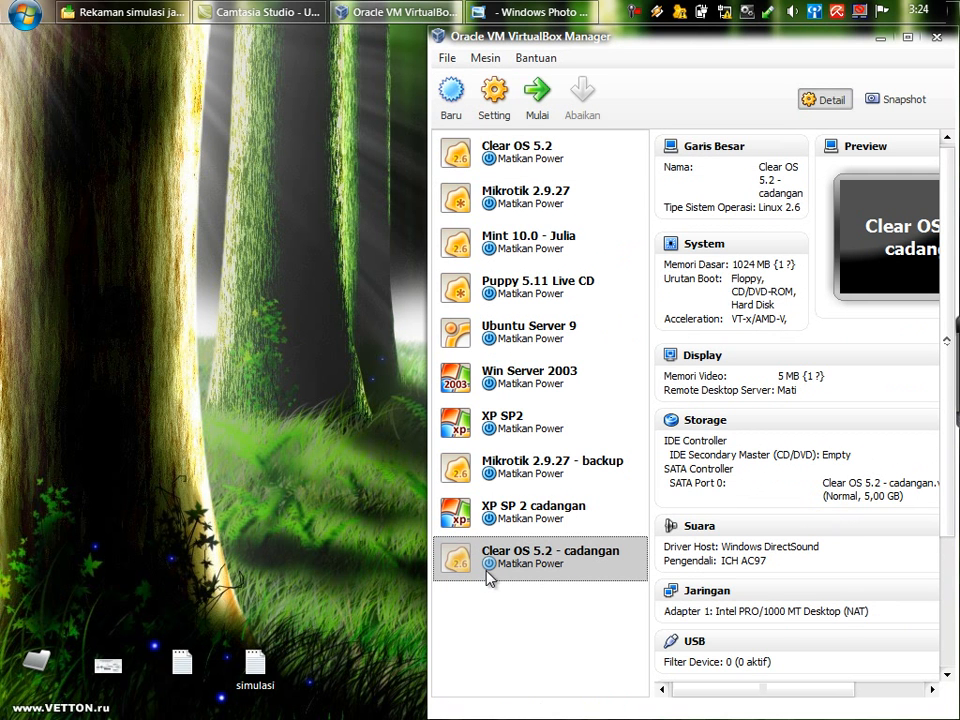
# - Open Settings for Clear OS 5.2 - cadangan, then open the network diagram image
pyautogui.rightClick(501, 564)
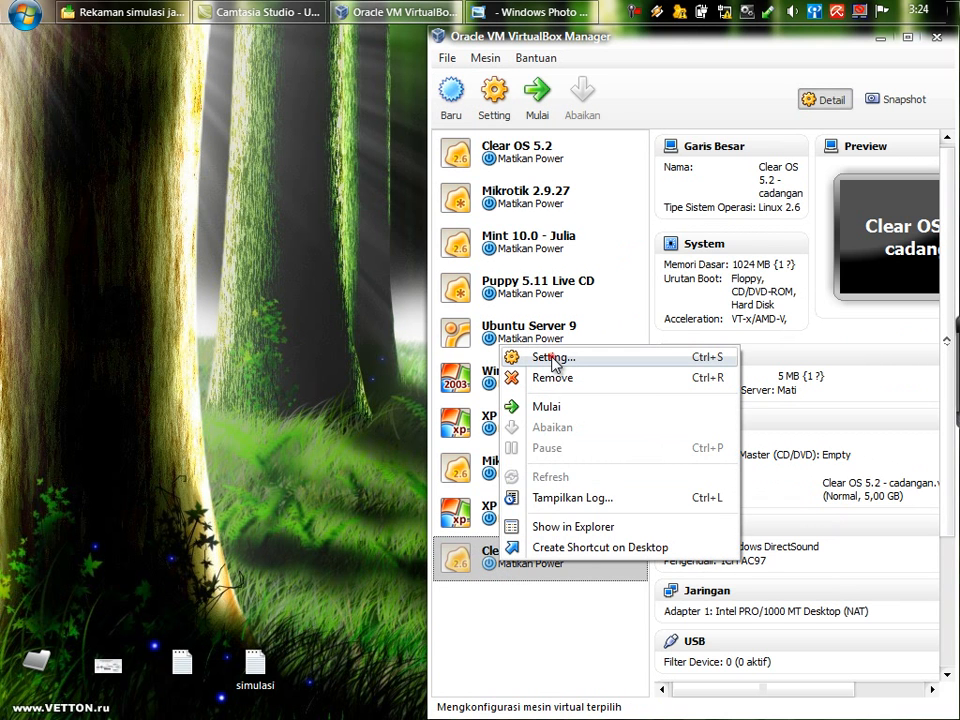
pyautogui.click(553, 360)
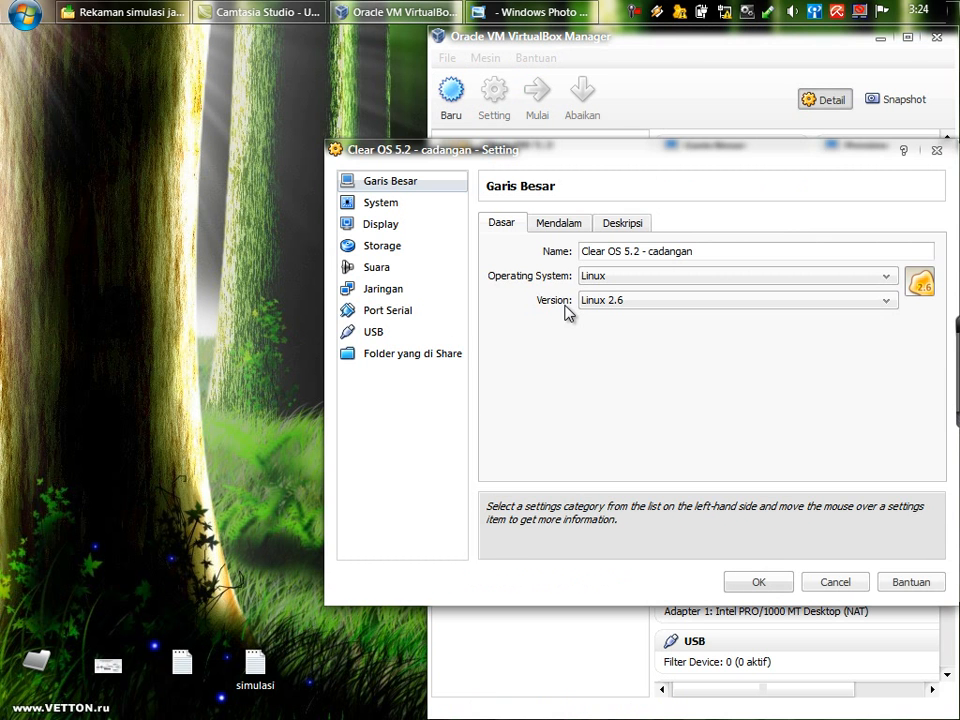
pyautogui.doubleClick(108, 665)
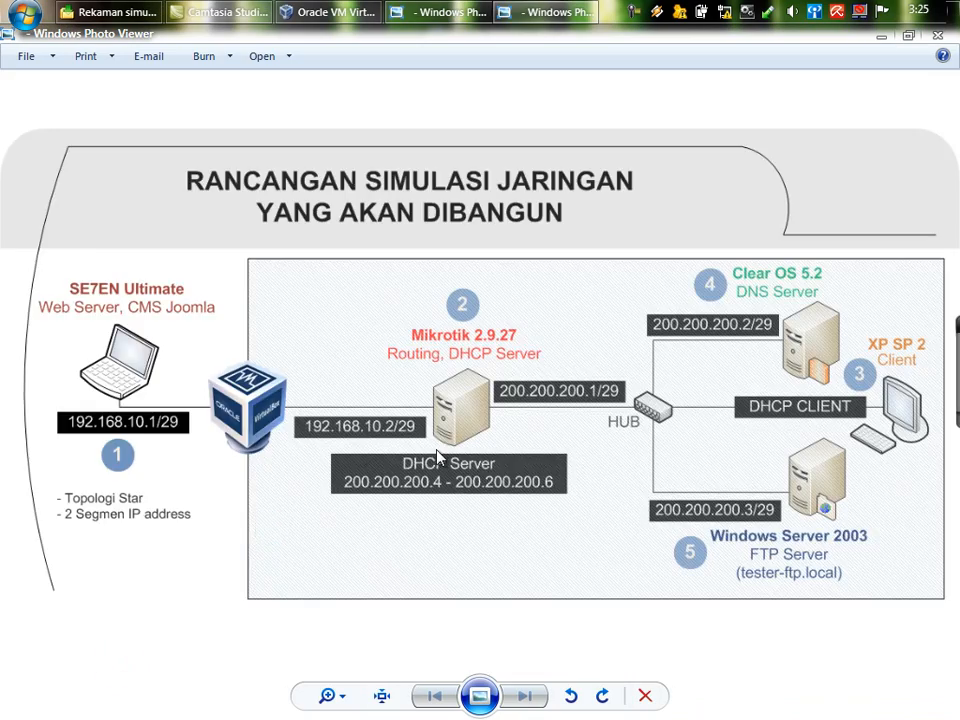
# - Zoom the diagram to the Clear OS 5.2 DNS Server and DHCP client, then show Network settings
pyautogui.scroll(5, 470, 440)
pyautogui.moveTo(752, 409); pyautogui.dragTo(80, 468)
pyautogui.moveTo(486, 300); pyautogui.dragTo(335, 502)
pyautogui.moveTo(397, 482); pyautogui.dragTo(331, 501)
pyautogui.moveTo(514, 561); pyautogui.dragTo(515, 503)
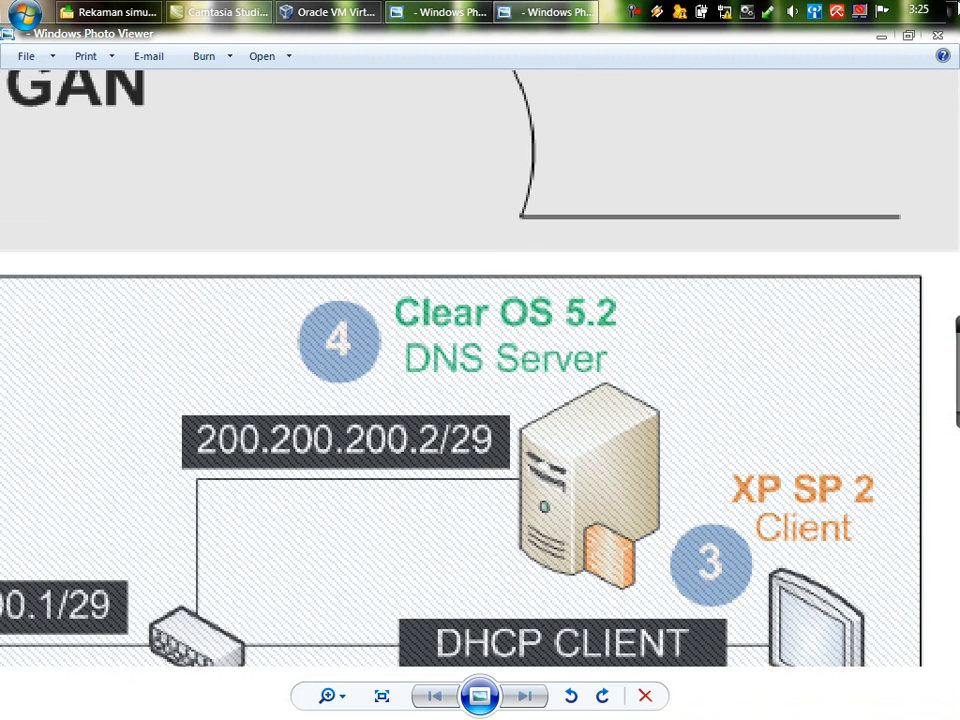
pyautogui.click(881, 36)
pyautogui.click(390, 288)
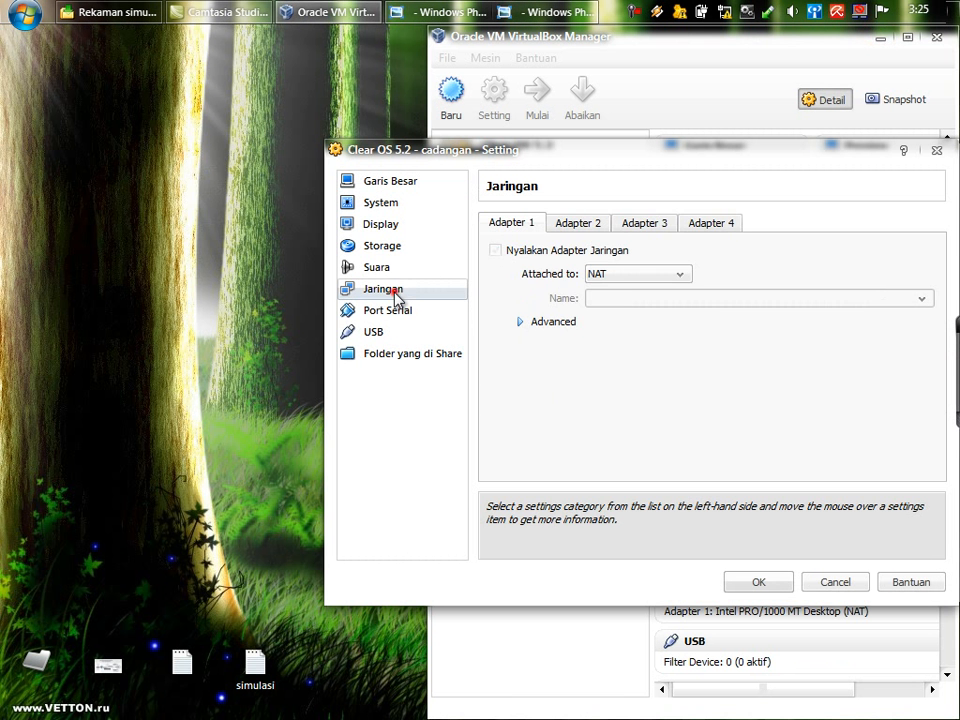
# - Attach network Adapter 1 to the Internal Network (intnet)
pyautogui.click(576, 224)
pyautogui.click(649, 224)
pyautogui.click(730, 220)
pyautogui.click(643, 223)
pyautogui.click(596, 222)
pyautogui.click(649, 222)
pyautogui.click(722, 221)
pyautogui.click(652, 221)
pyautogui.click(580, 220)
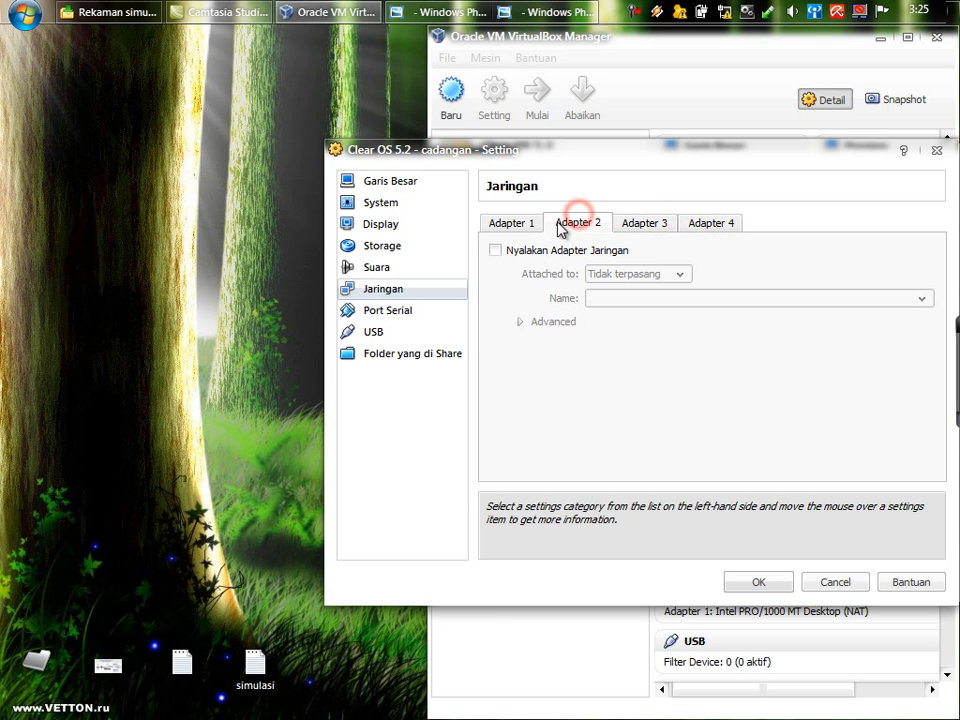
pyautogui.click(525, 222)
pyautogui.click(536, 251)
pyautogui.click(591, 251)
pyautogui.click(643, 272)
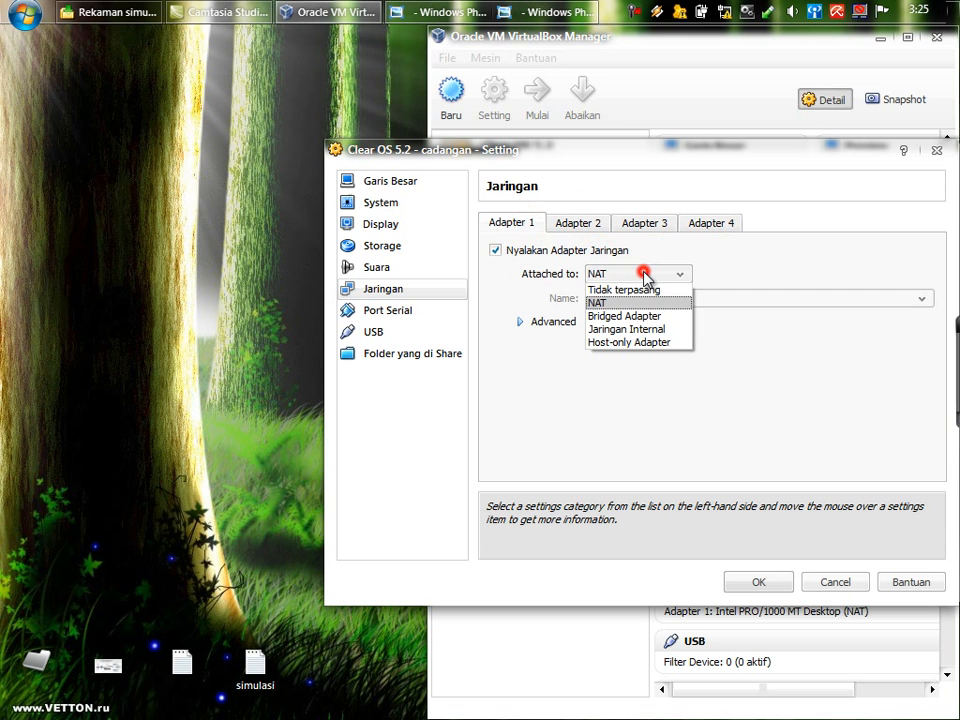
pyautogui.click(649, 328)
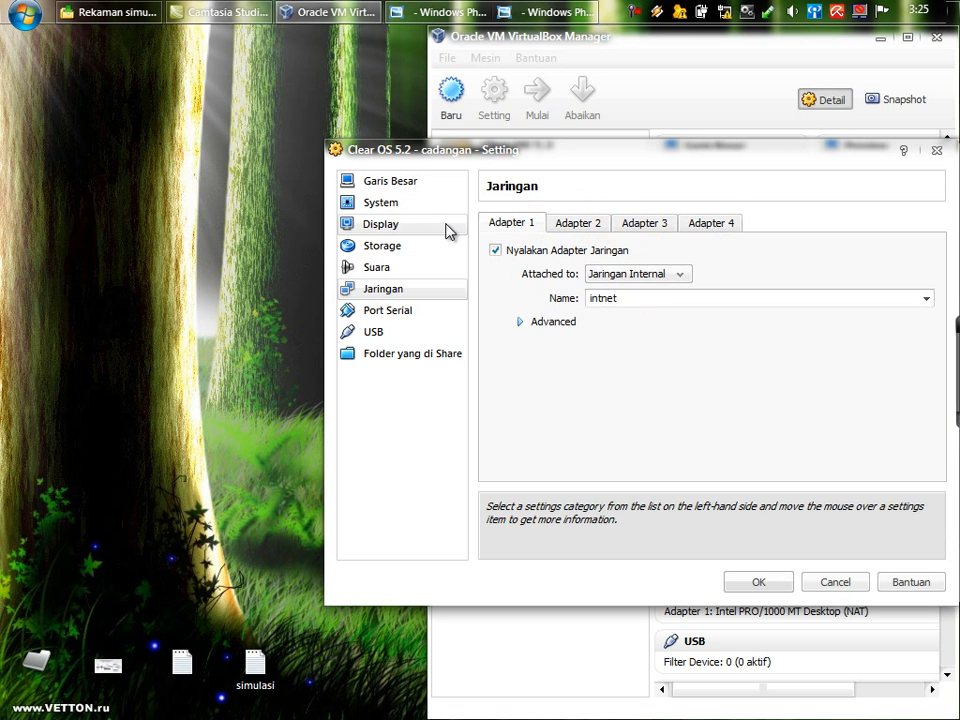
# - Move Floppy below Hard Disk in the boot order and uncheck it
pyautogui.click(428, 203)
pyautogui.click(632, 294)
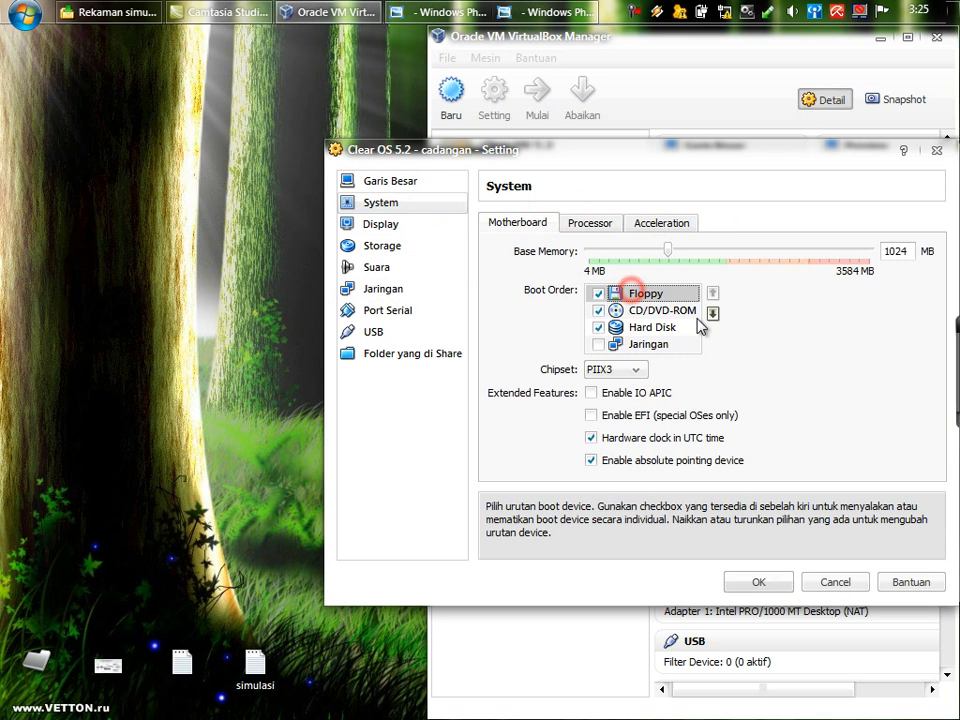
pyautogui.click(713, 313)
pyautogui.click(713, 313)
pyautogui.click(599, 327)
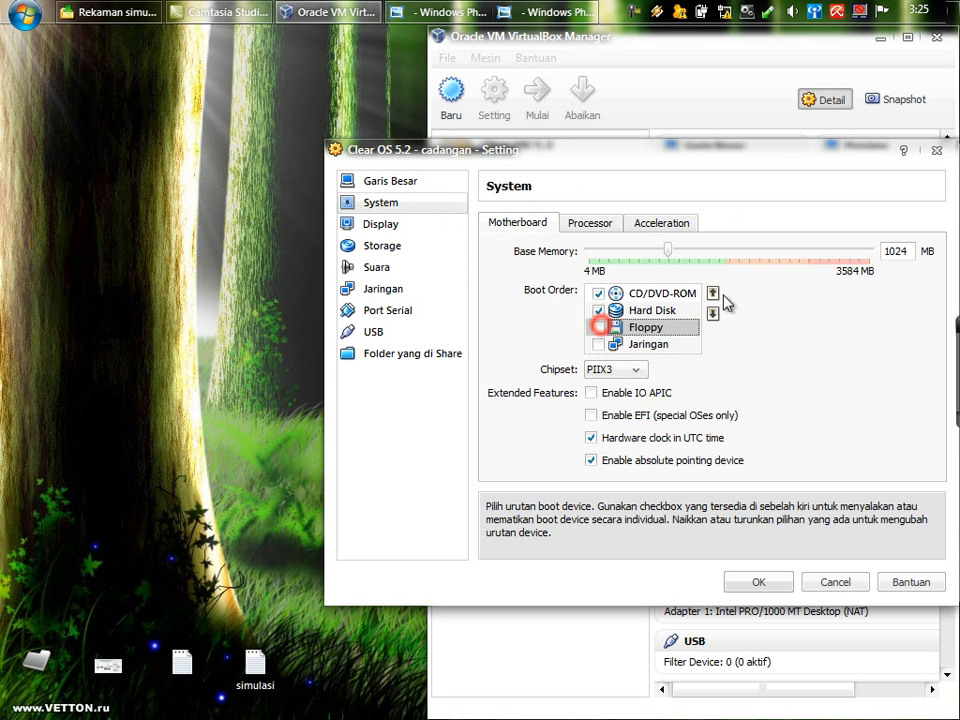
pyautogui.click(893, 251)
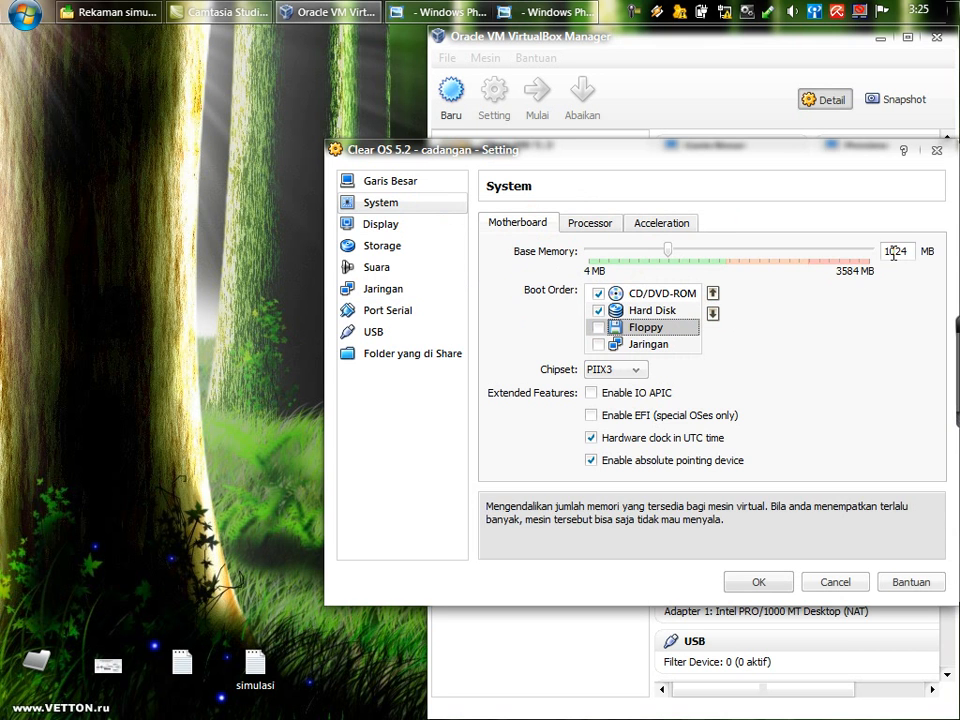
# - Load clearos-enterprise-5.2.iso into the empty CD/DVD drive and save the settings
pyautogui.click(386, 246)
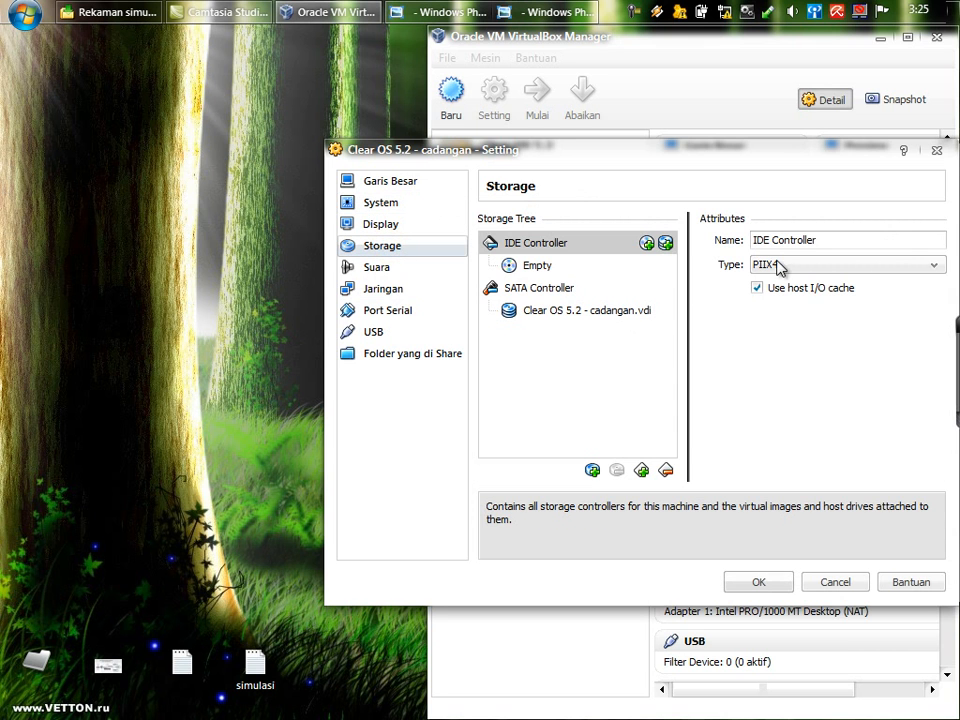
pyautogui.click(540, 268)
pyautogui.click(936, 243)
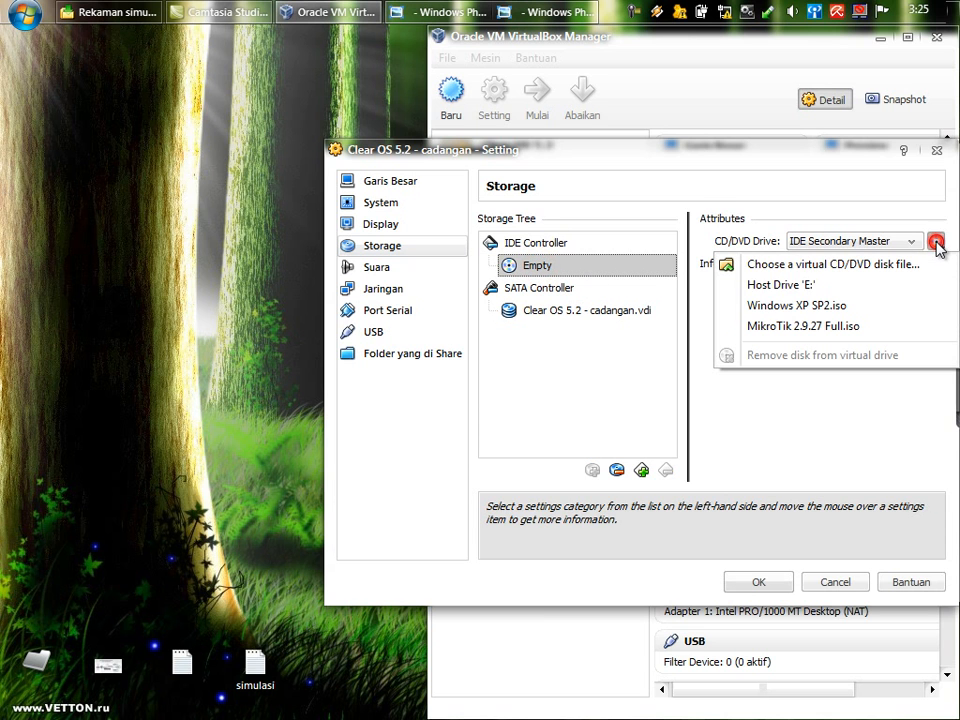
pyautogui.click(841, 268)
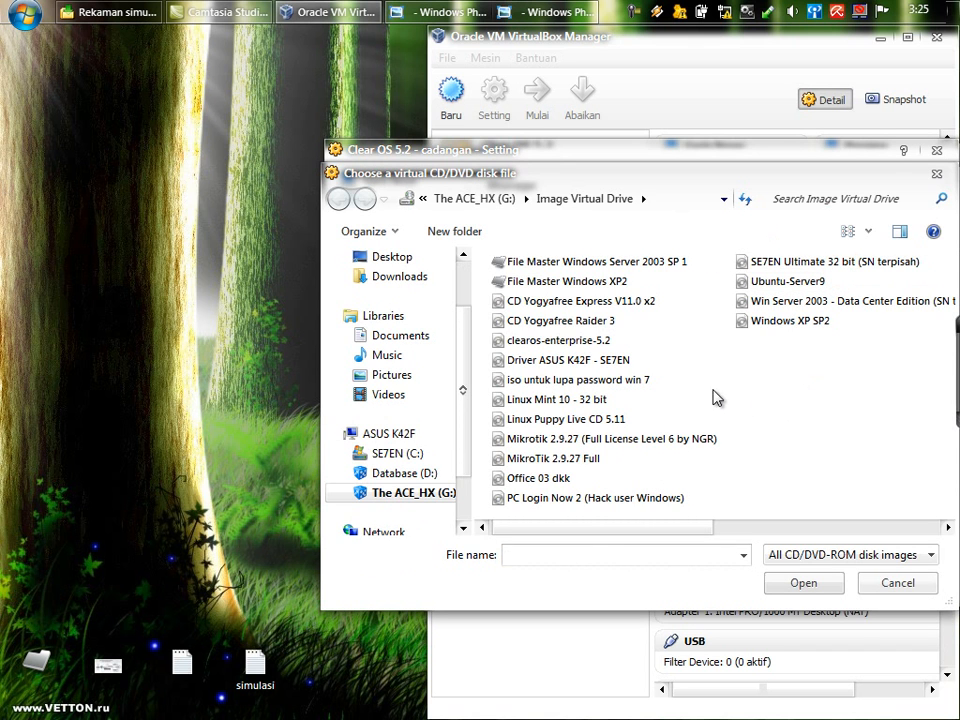
pyautogui.click(545, 340)
pyautogui.doubleClick(592, 341)
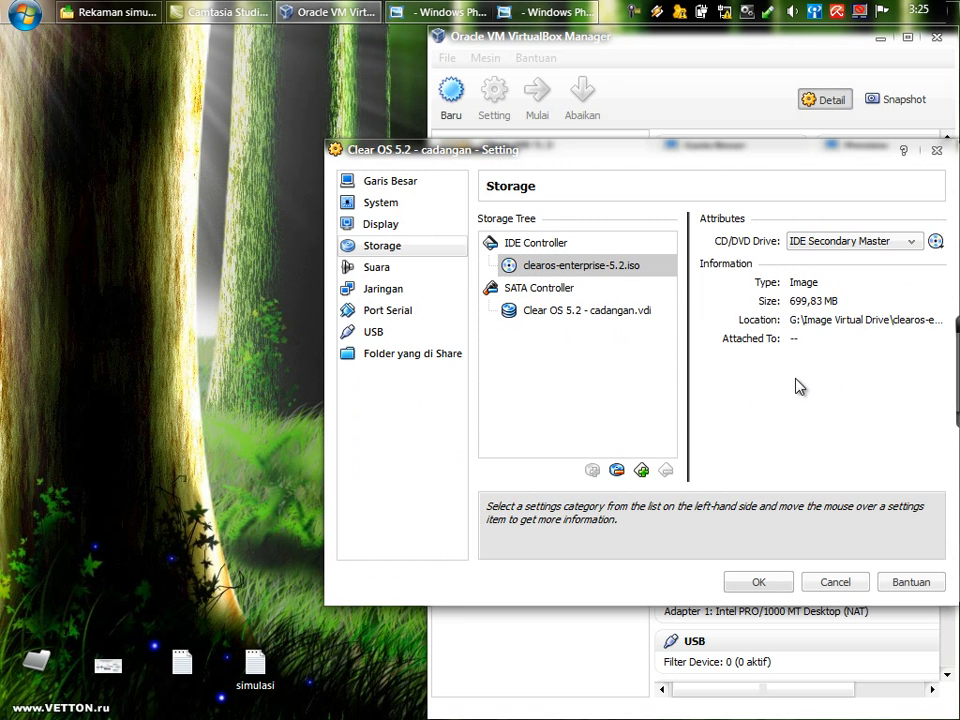
pyautogui.click(787, 301)
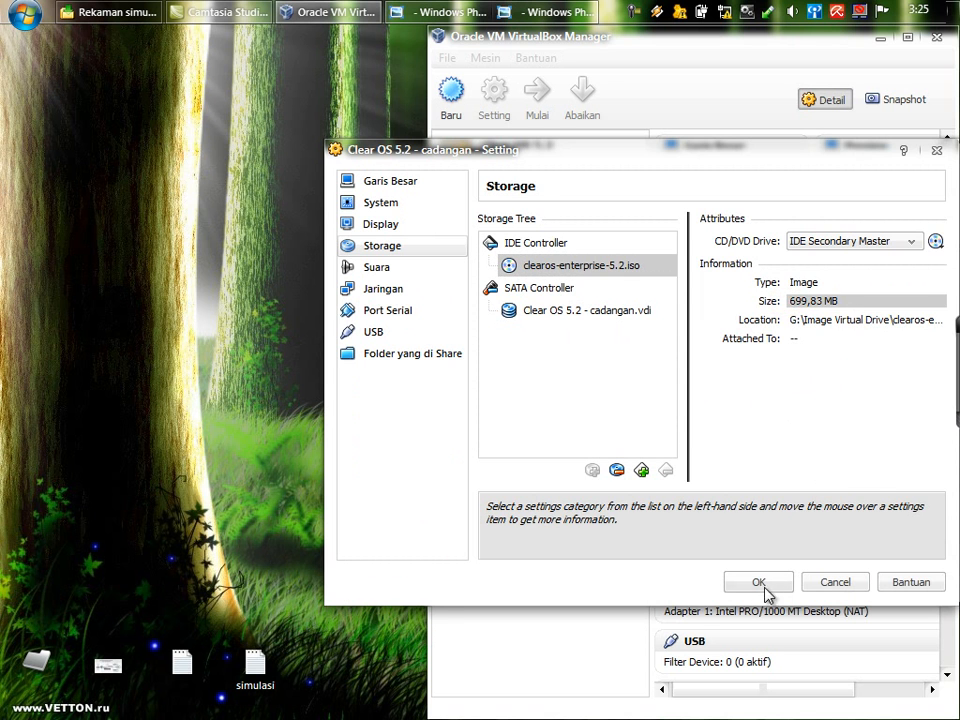
pyautogui.click(762, 581)
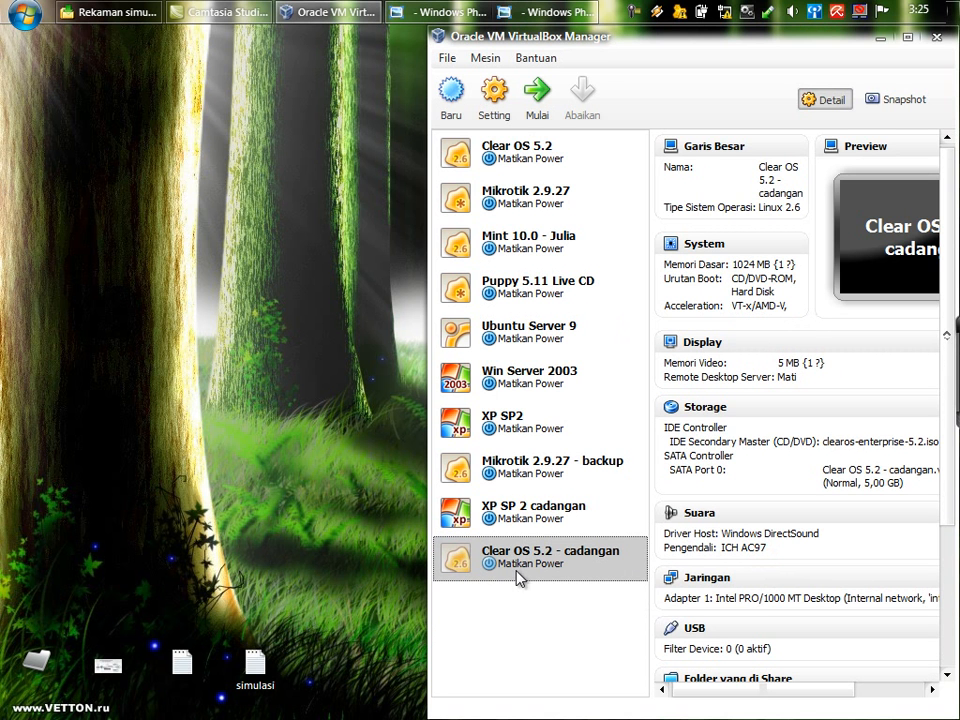
# - Start Clear OS 5.2 - cadangan and switch its window to fullscreen with Host+F
pyautogui.doubleClick(510, 560)
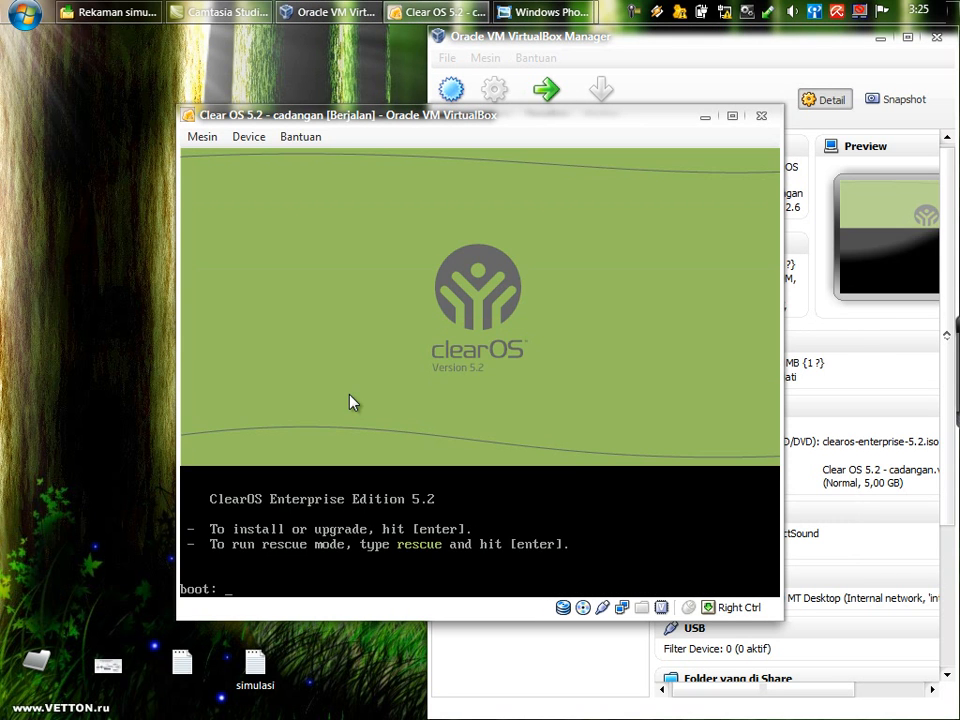
pyautogui.press('Control_R+f')
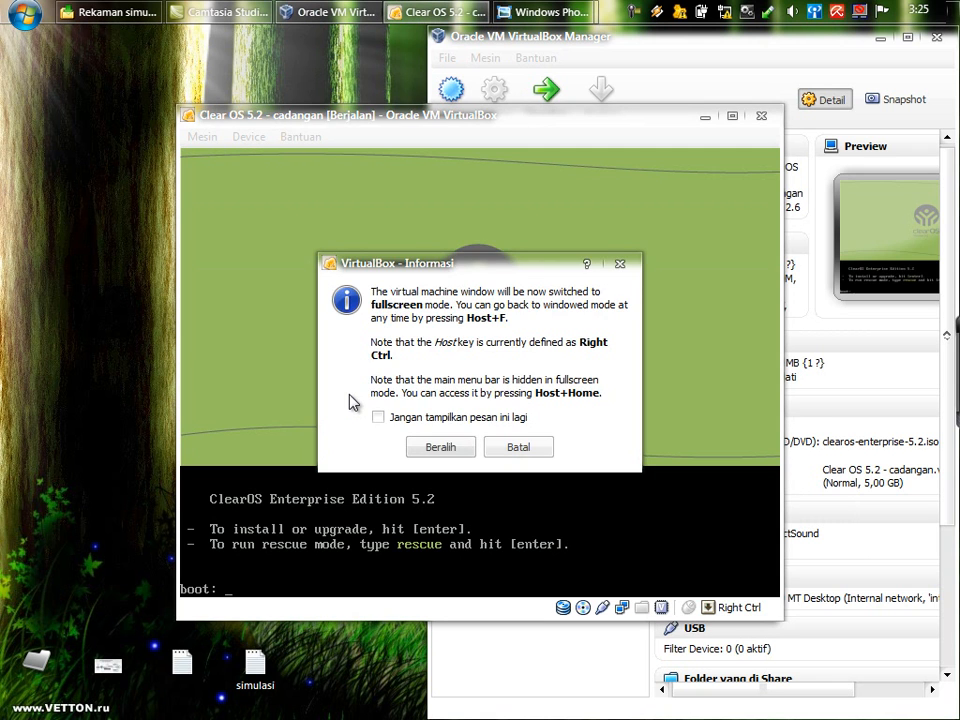
pyautogui.press('Return')
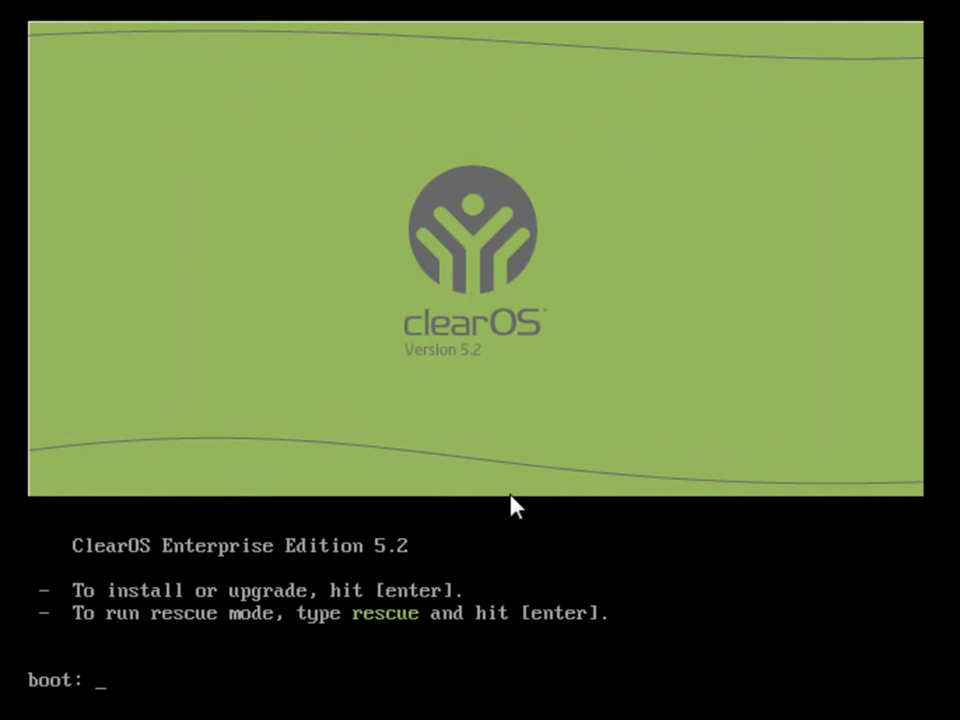
# - Launch the ClearOS installer from the boot: prompt with Enter
pyautogui.press('Return')
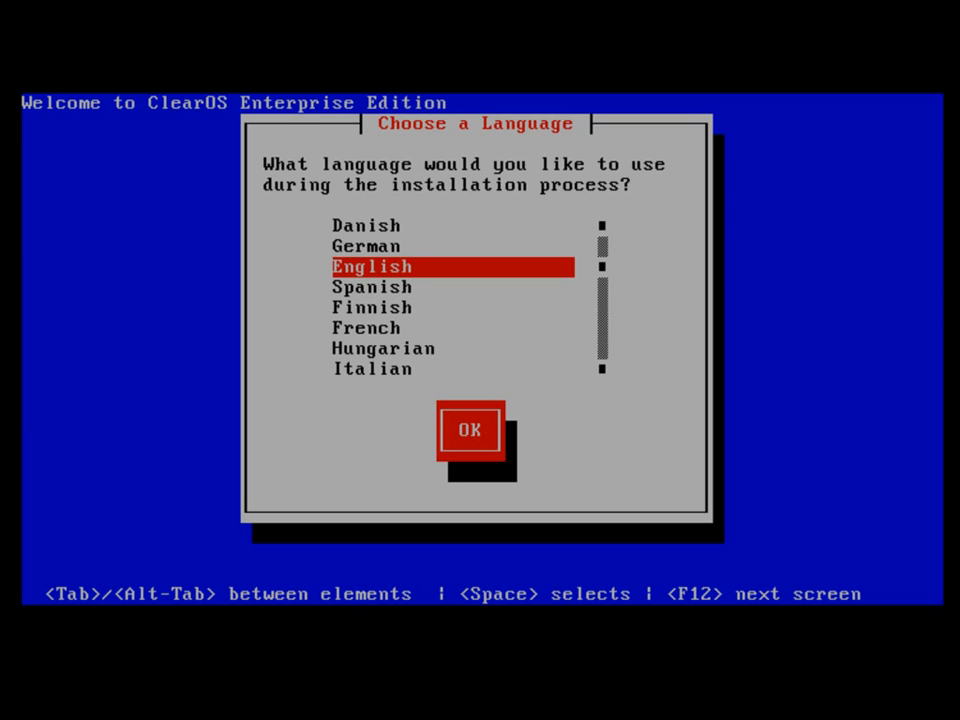
# - Accept English as the installation language and the us keyboard layout
pyautogui.press('Tab')
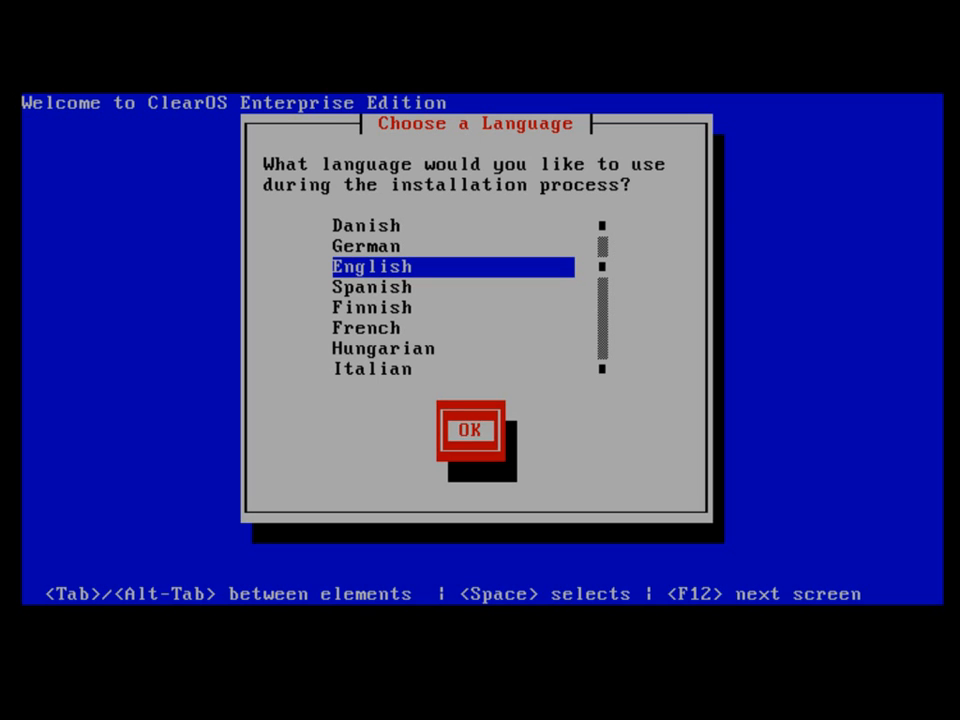
pyautogui.press('Tab')
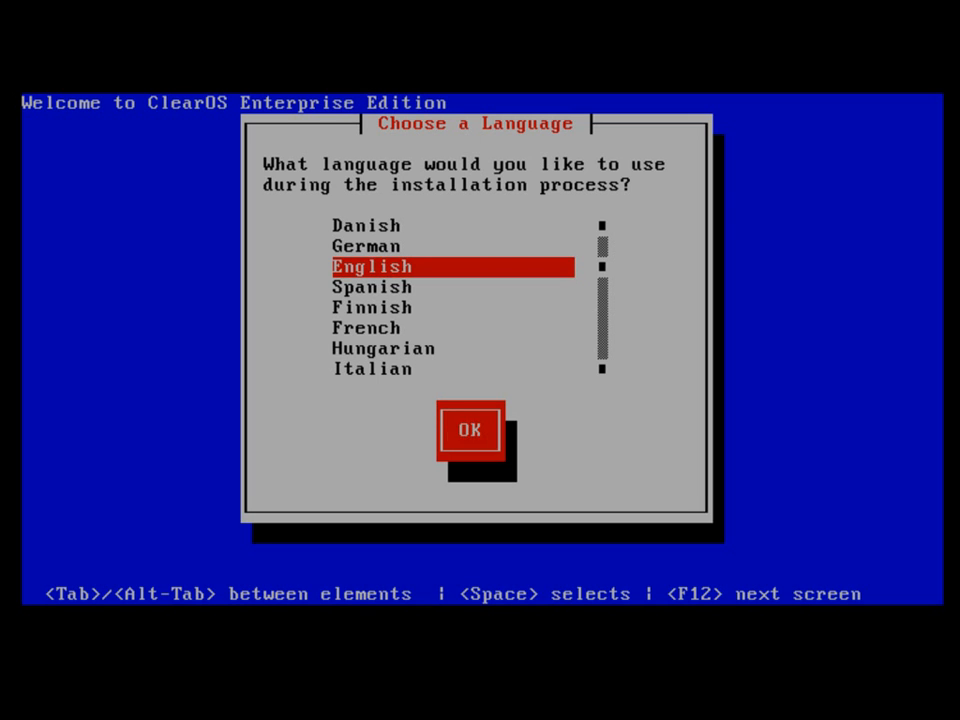
pyautogui.press('Tab')
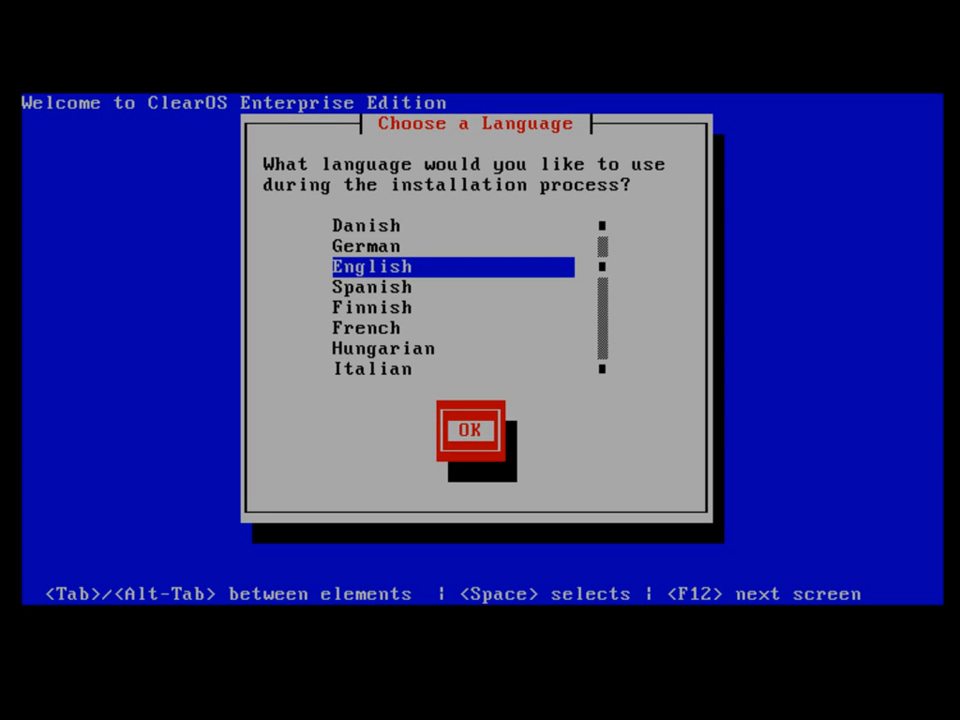
pyautogui.press('Return')
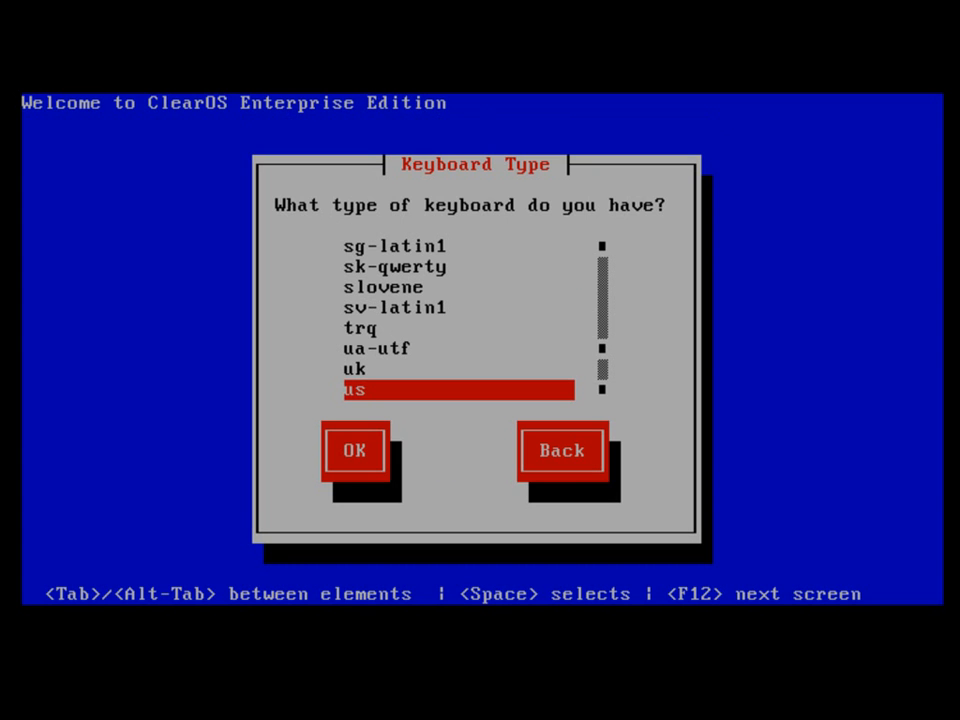
pyautogui.press('Tab')
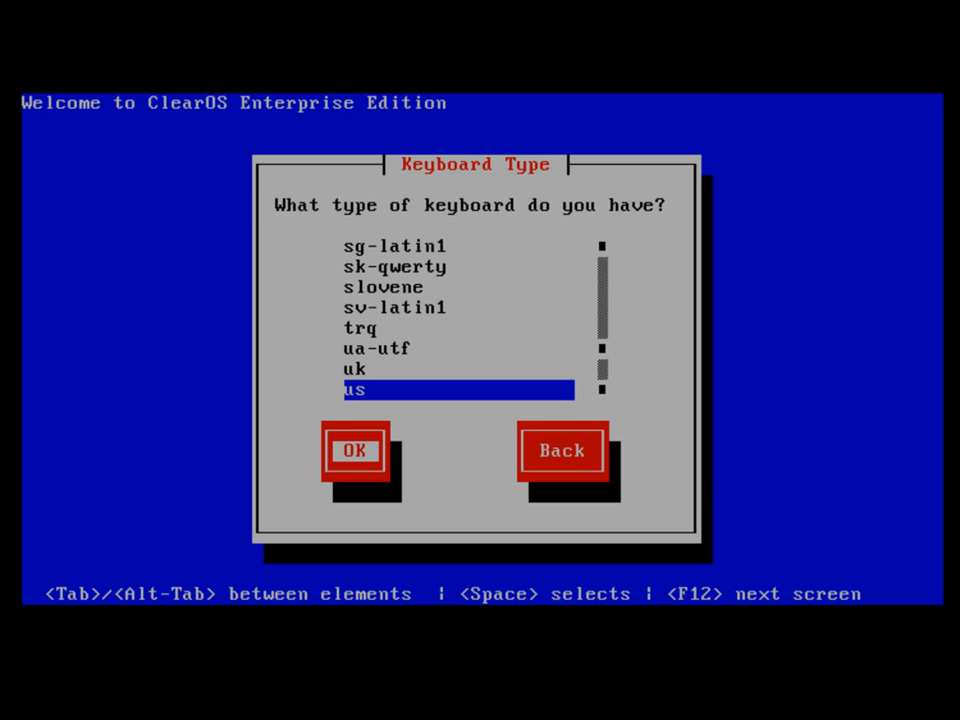
pyautogui.press('Return')
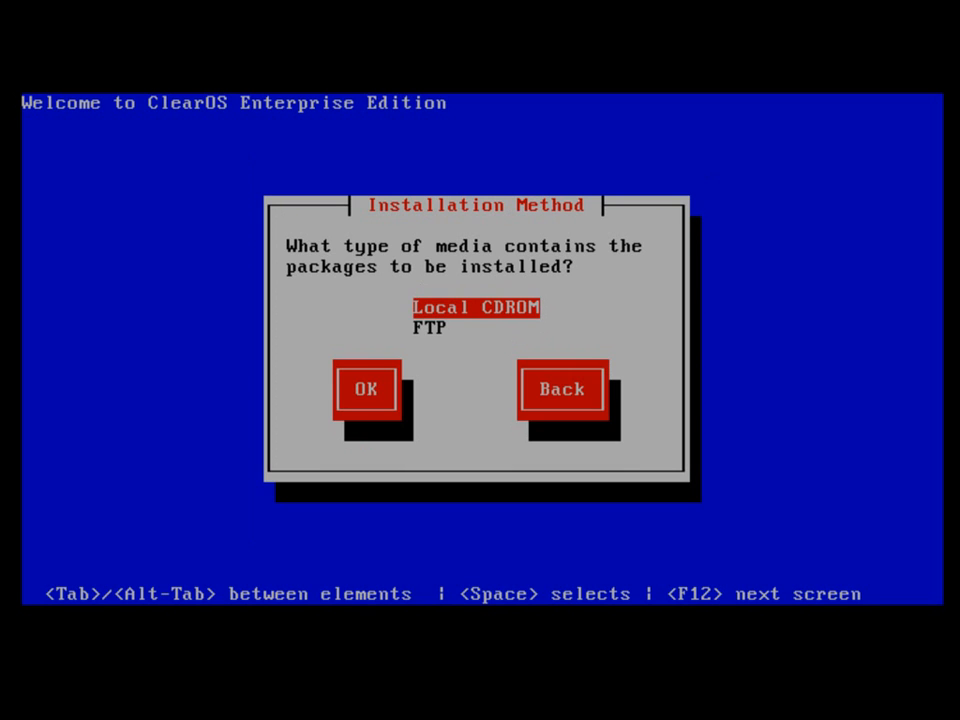
# - Choose Local CDROM as the installation method and a fresh Install
pyautogui.press('Down')
pyautogui.press('Up')
pyautogui.press('Tab')
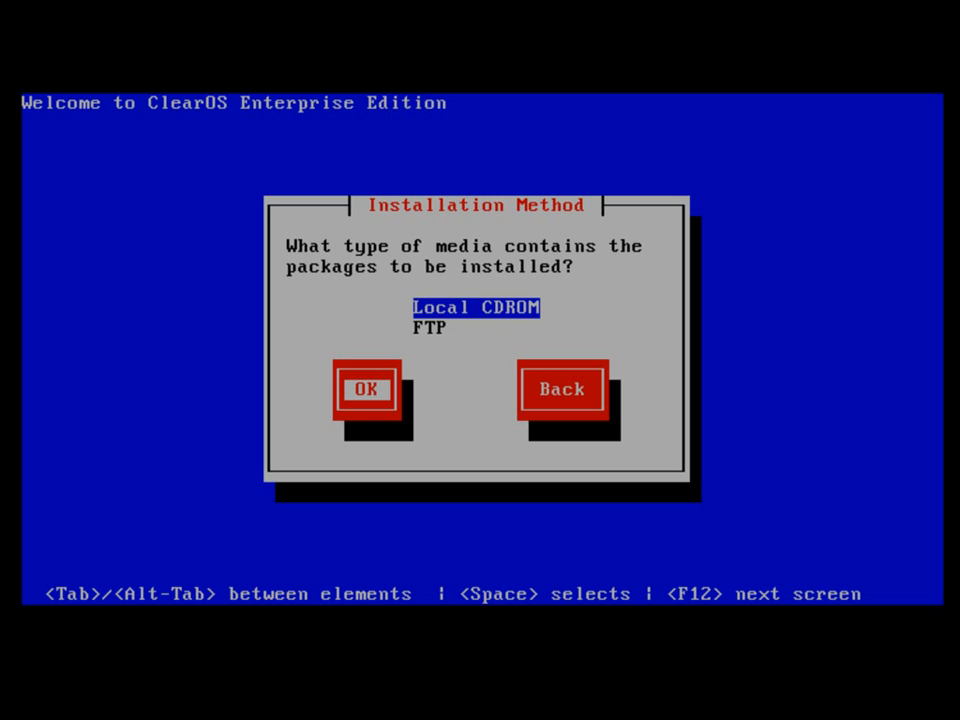
pyautogui.press('Return')
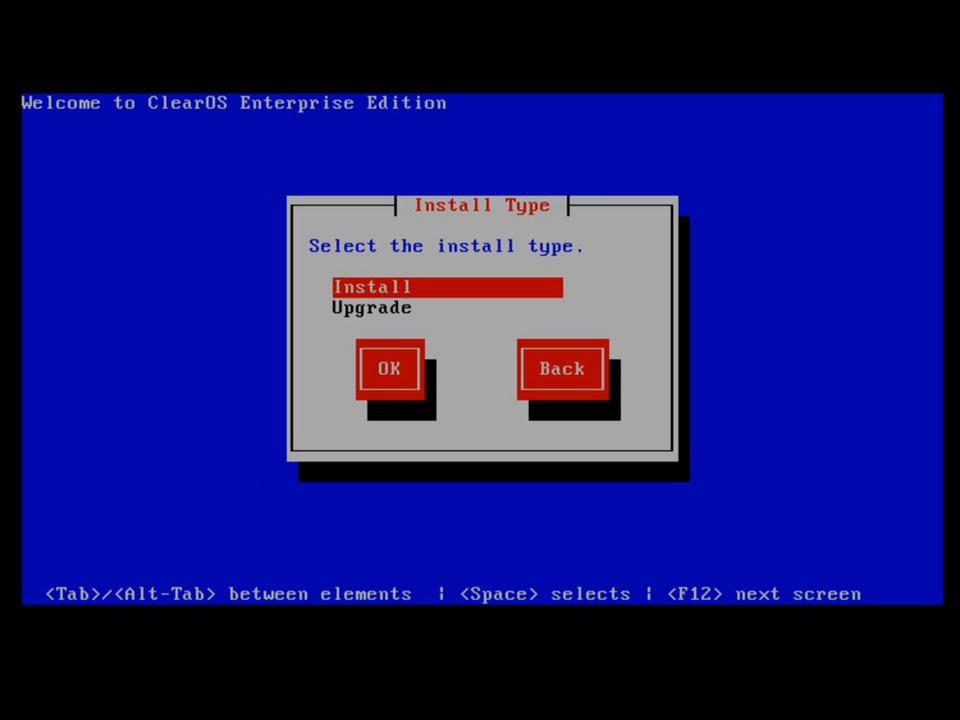
pyautogui.press('Tab')
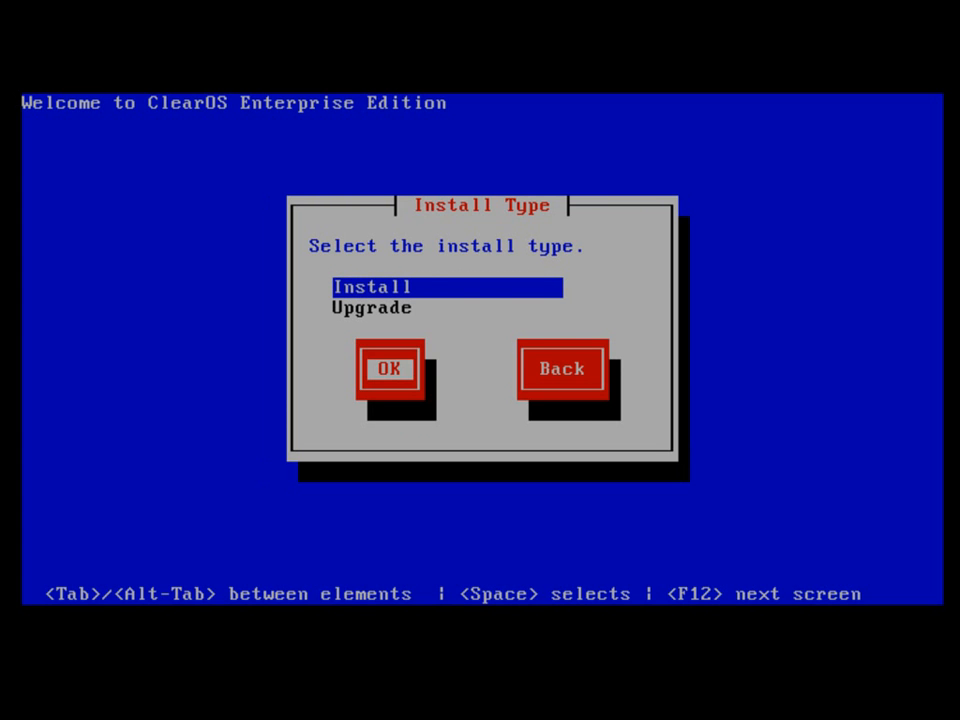
pyautogui.press('Return')
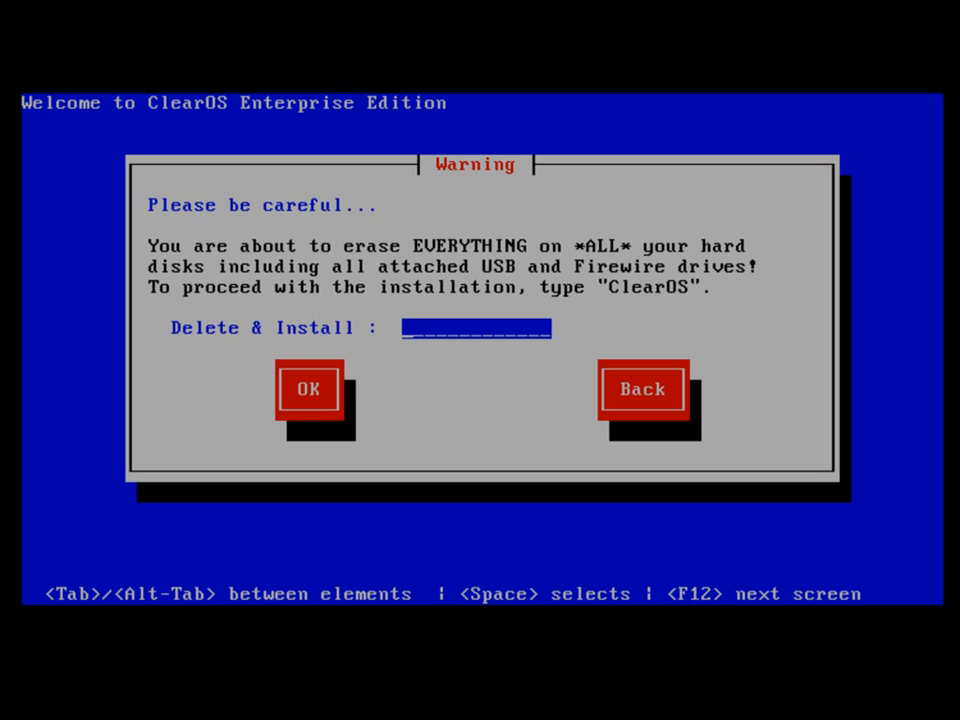
# - Confirm erasing all disks to proceed with the installation
pyautogui.write('ClearOS')
pyautogui.press('Tab')
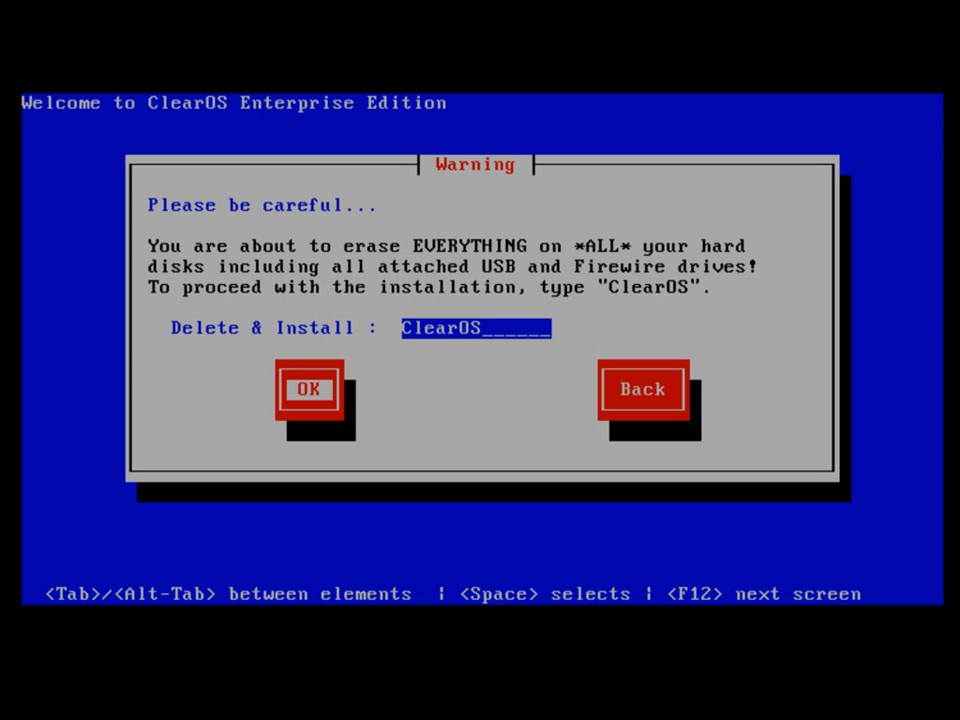
pyautogui.press('Return')
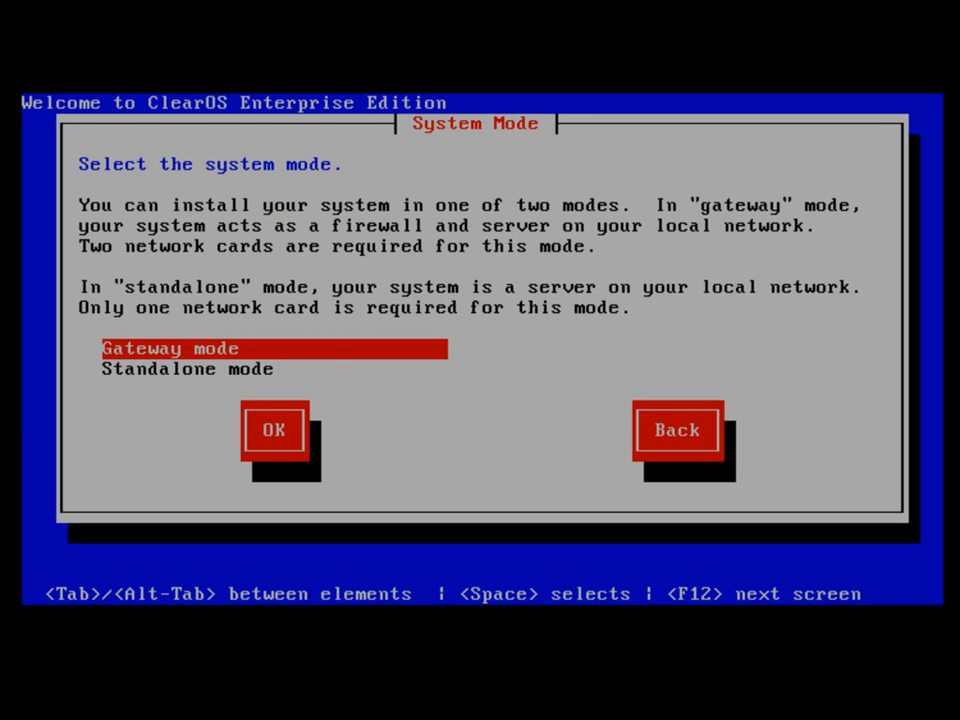
# - Select Gateway as the ClearOS system mode and confirm it
pyautogui.press('Down')
pyautogui.press('Up')
pyautogui.press('Down')
pyautogui.press('Up')
pyautogui.press('Down')
pyautogui.press('Up')
pyautogui.press('Down')
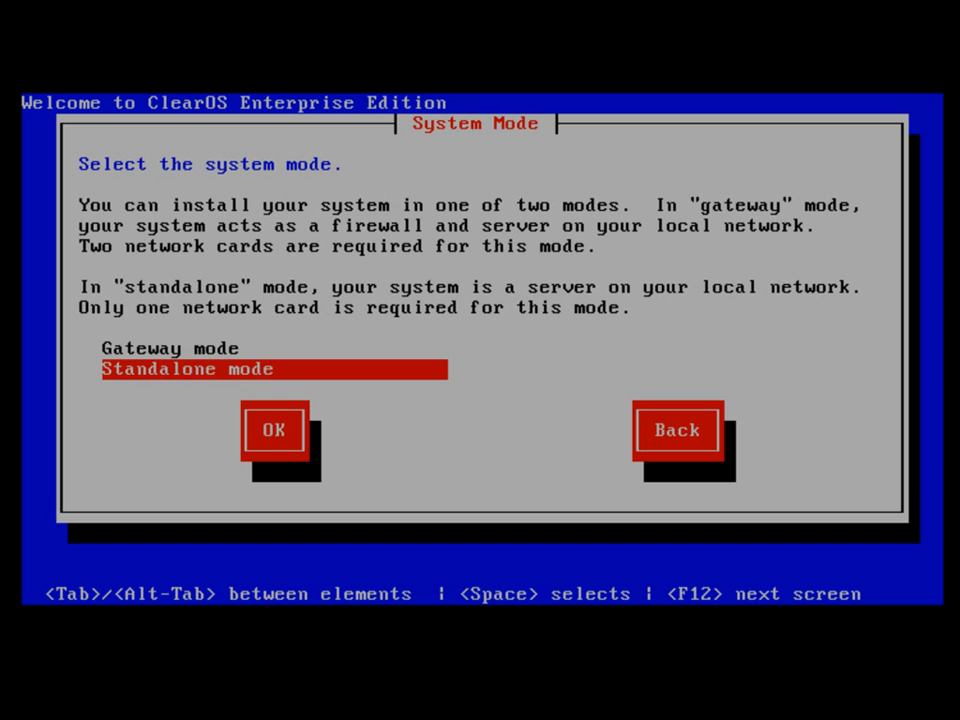
pyautogui.press('Up')
pyautogui.press('Tab')
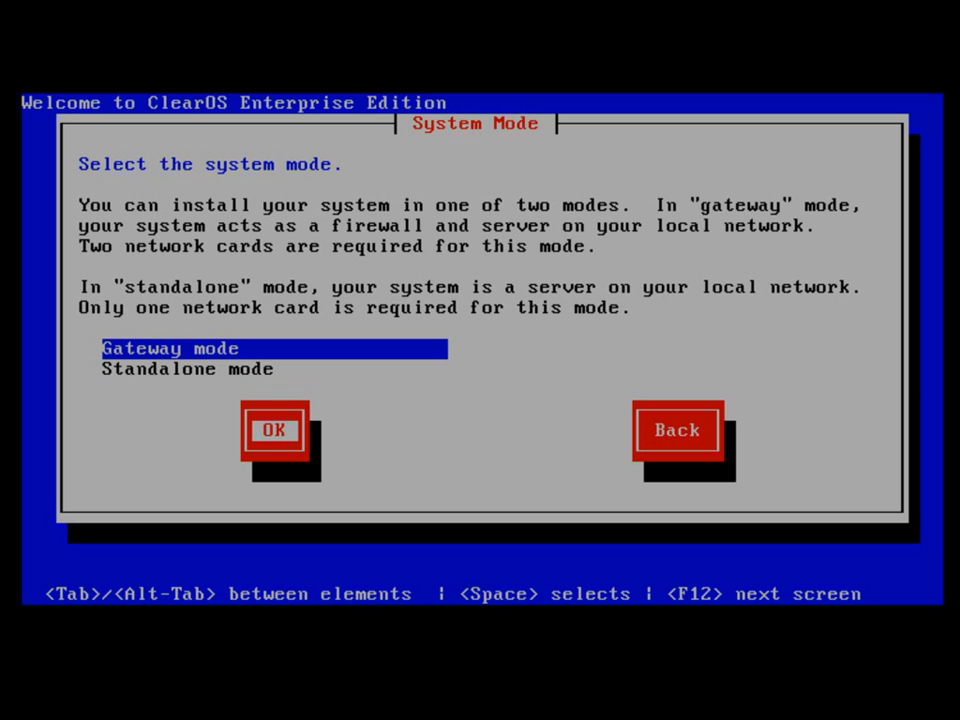
pyautogui.press('Return')
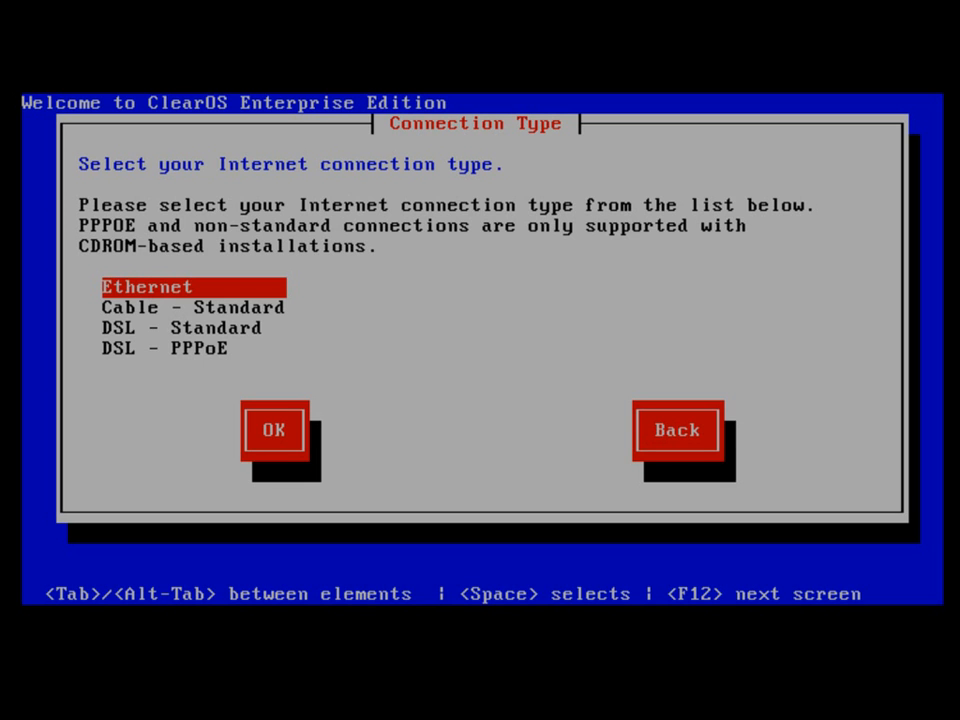
# - Choose Ethernet as the Internet connection type
pyautogui.press('Down')
pyautogui.press('Down')
pyautogui.press('Up')
pyautogui.press('Up')
pyautogui.press('Down')
pyautogui.press('Up')
pyautogui.press('Down')
pyautogui.press('Up')
pyautogui.press('Down')
pyautogui.press('Up')
pyautogui.press('Down')
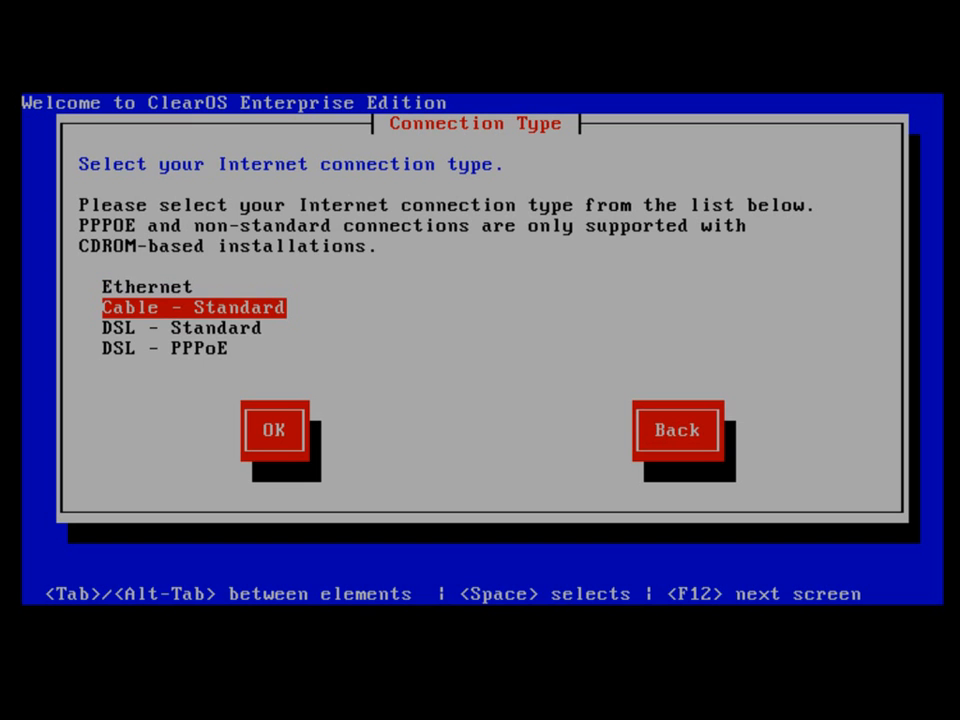
pyautogui.press('Down')
pyautogui.press('Down')
pyautogui.press('Up')
pyautogui.press('Down')
pyautogui.press('Up')
pyautogui.press('Down')
pyautogui.press('Up')
pyautogui.press('Down')
pyautogui.press('Up')
pyautogui.press('Down')
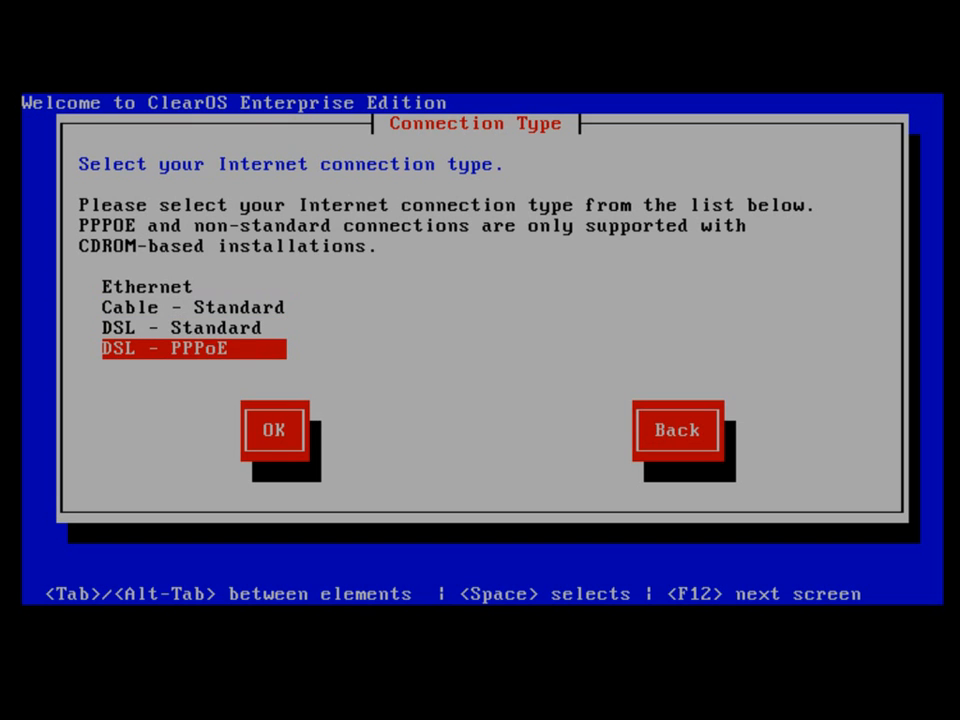
pyautogui.press('Up')
pyautogui.press('Down')
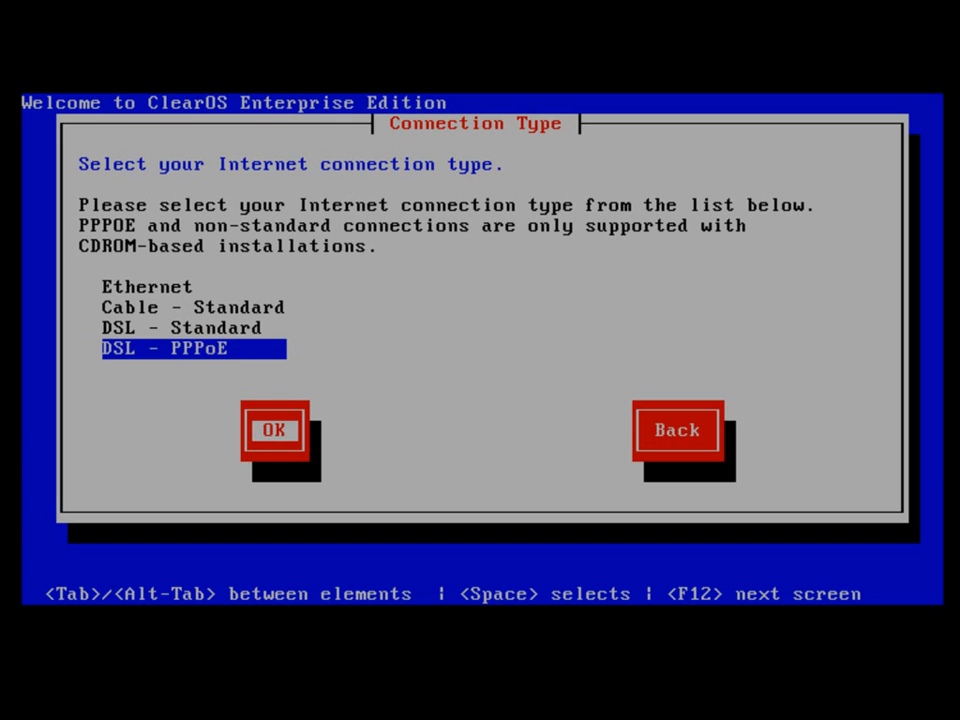
pyautogui.press('Up')
pyautogui.press('Up')
pyautogui.press('Up')
pyautogui.press('Tab')
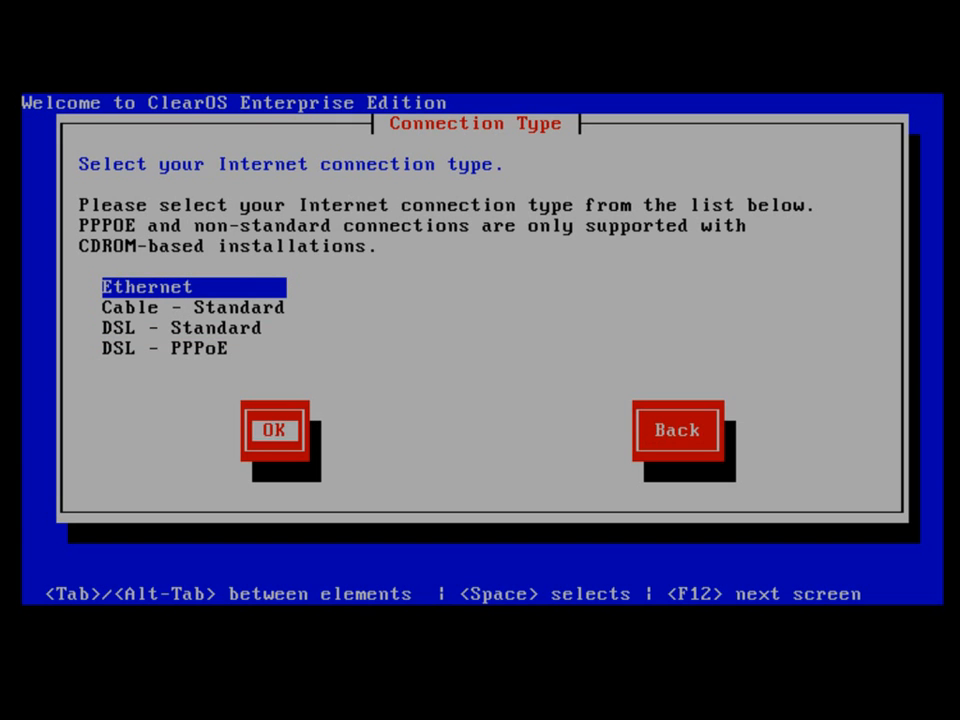
pyautogui.press('Return')
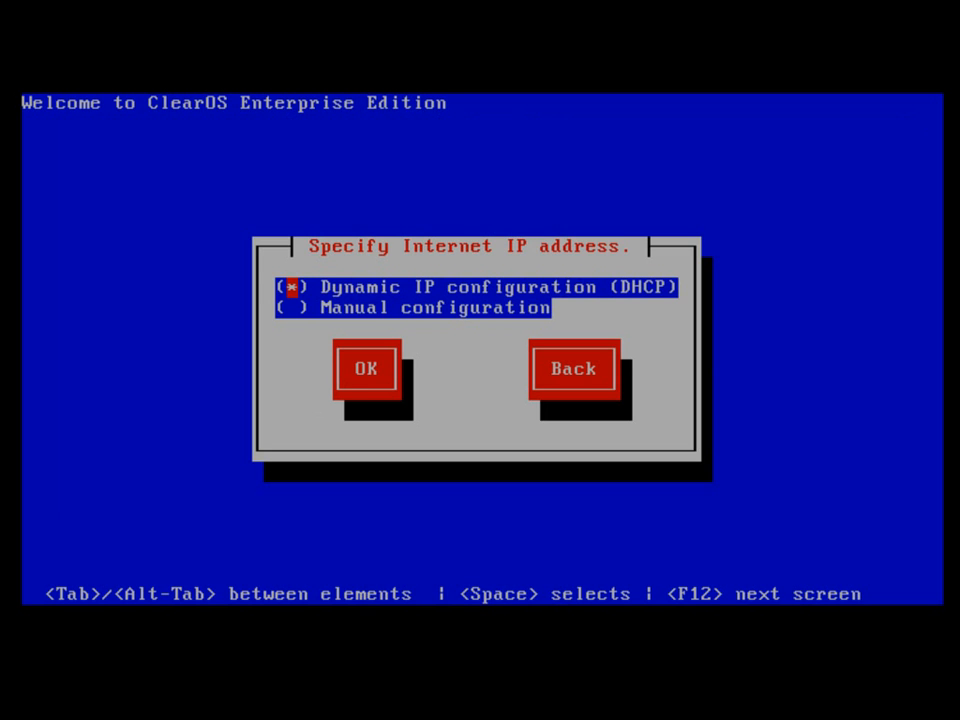
# - Use DHCP for the Internet and LAN addresses and leave the nameserver blank
pyautogui.press('Return')
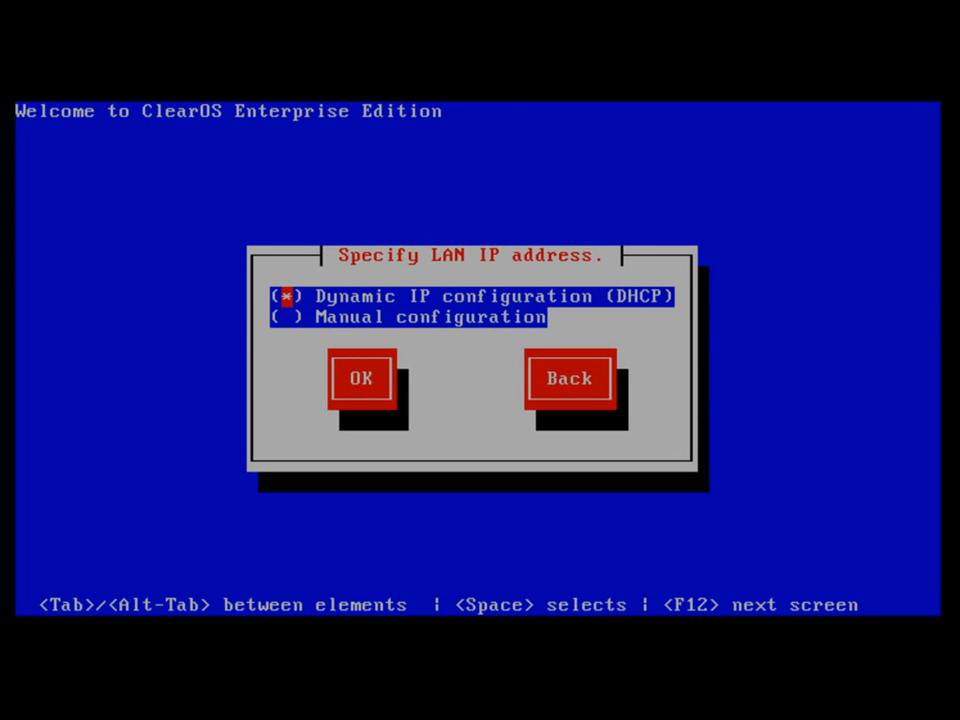
pyautogui.press('Down')
pyautogui.press('Tab')
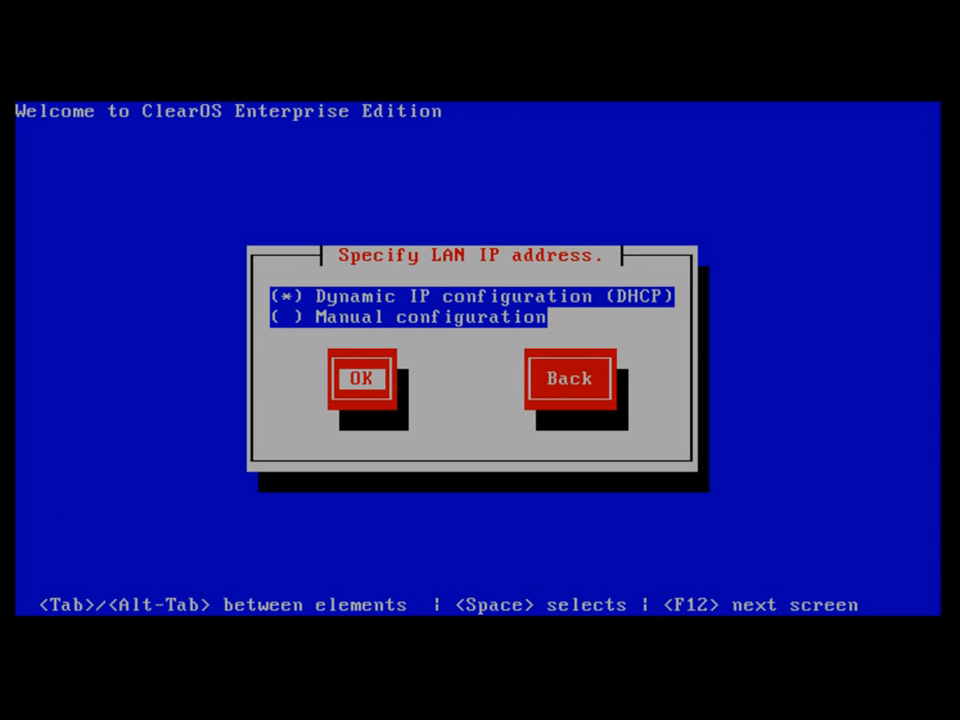
pyautogui.press('Return')
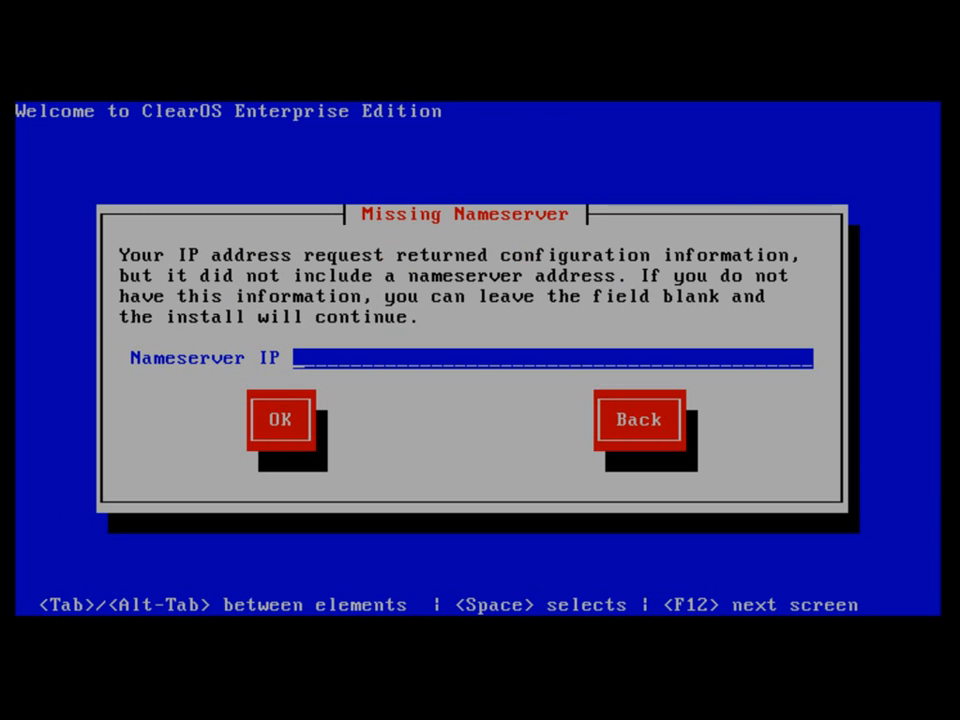
pyautogui.press('Tab')
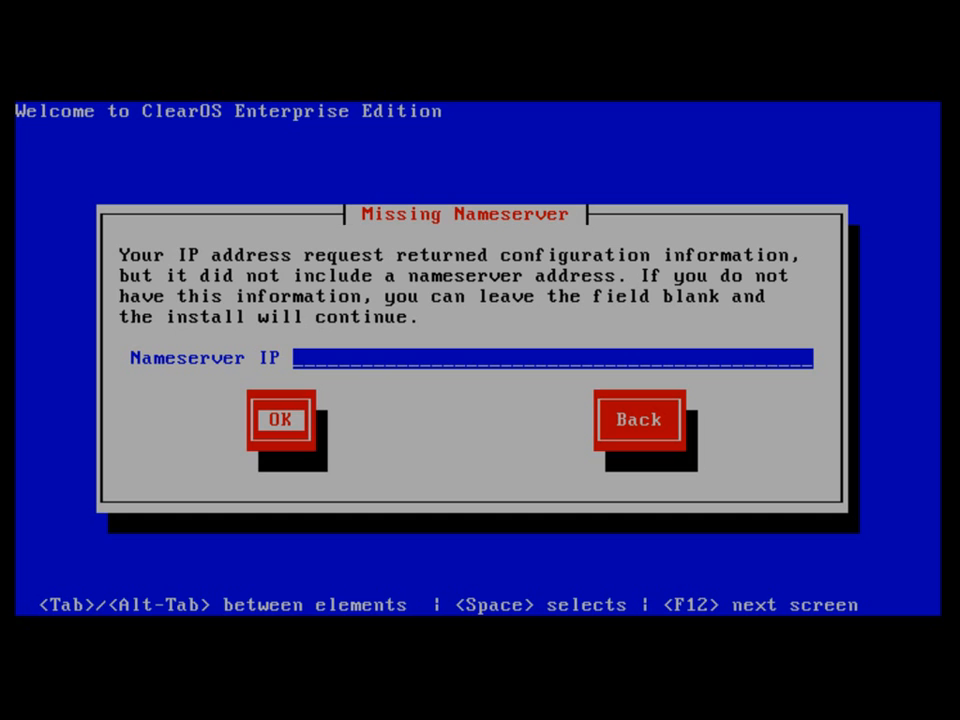
pyautogui.press('Return')
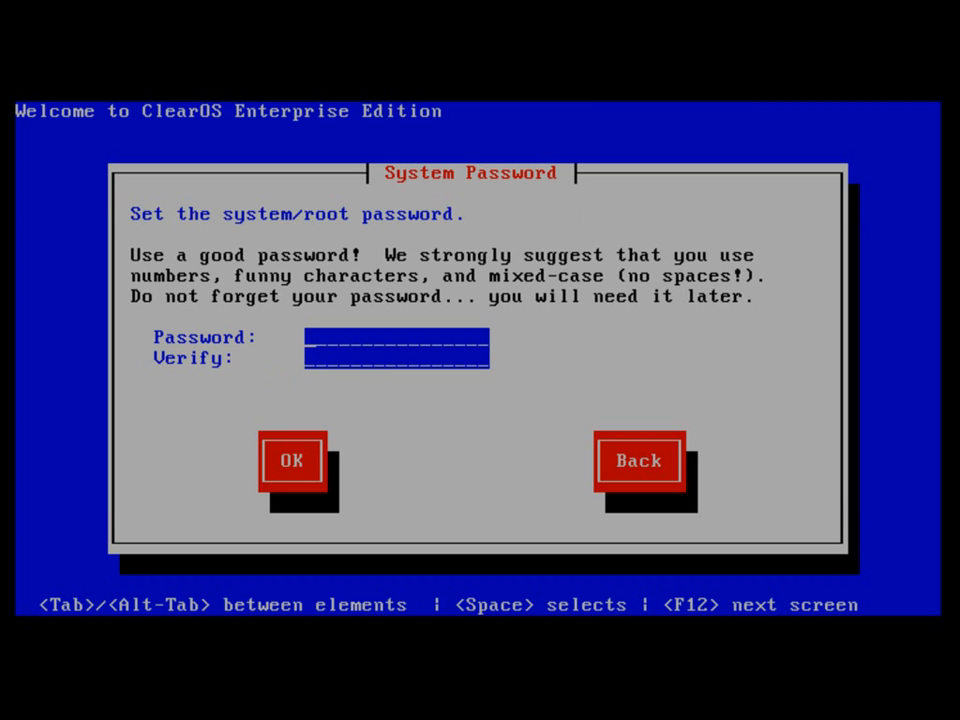
# - Set and verify the root password, then keep the default partitioning
pyautogui.write('****')
pyautogui.press('Tab')
pyautogui.write('****')
pyautogui.press('Tab')
pyautogui.press('Return')
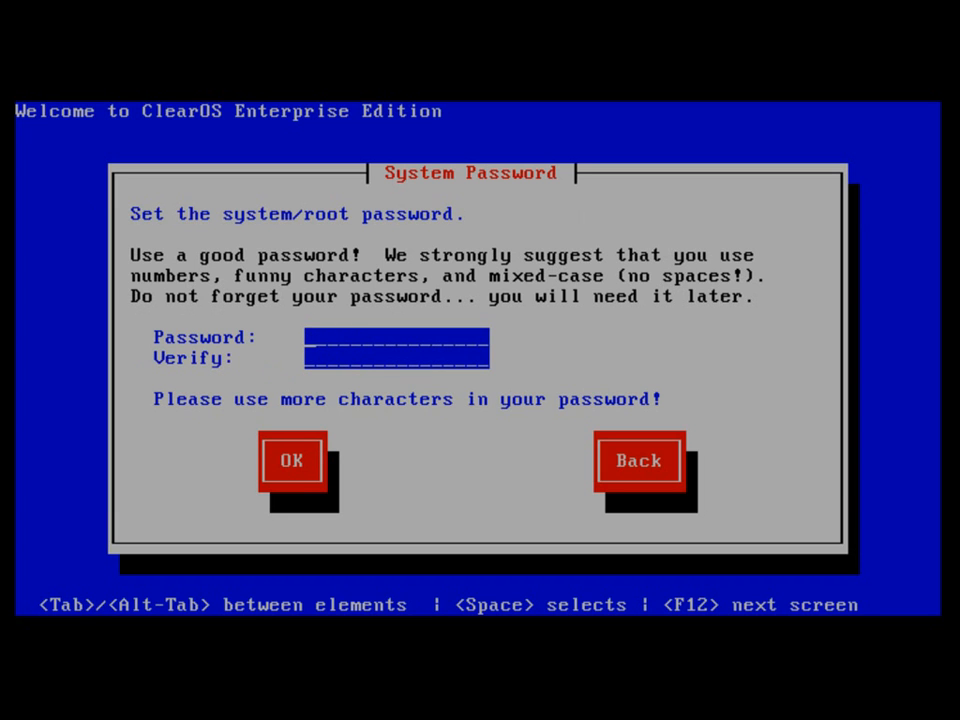
pyautogui.write('**************')
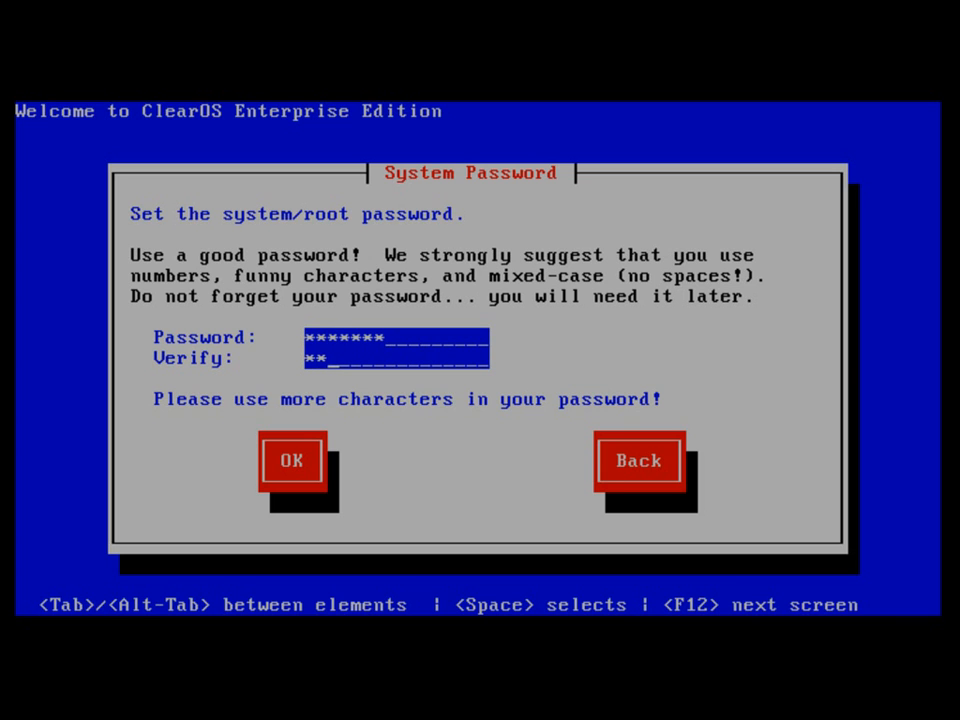
pyautogui.press('Tab')
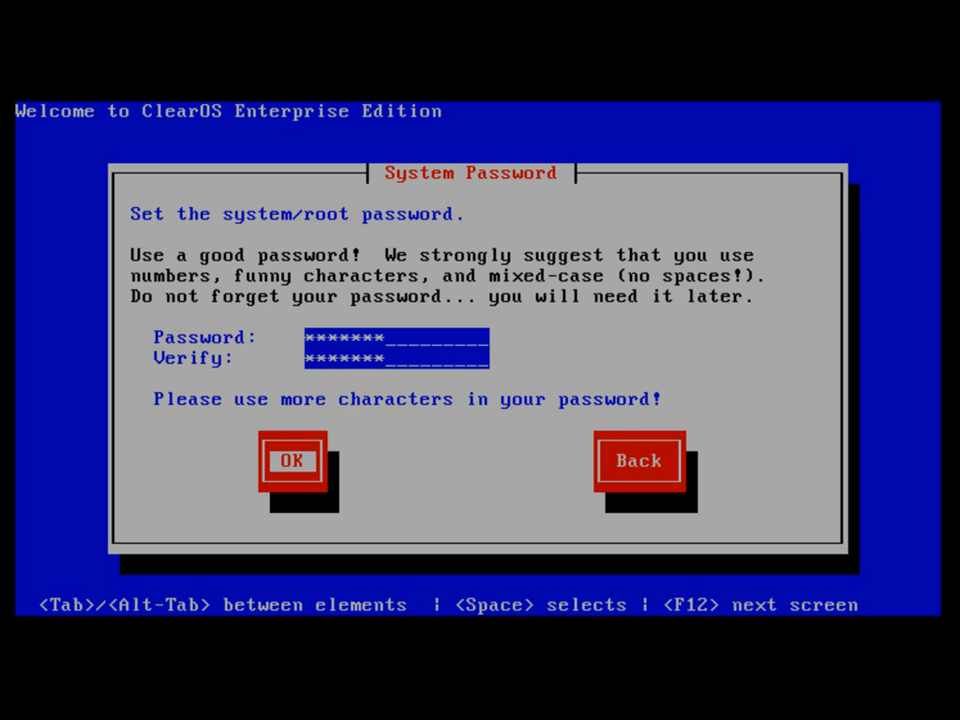
pyautogui.press('Return')
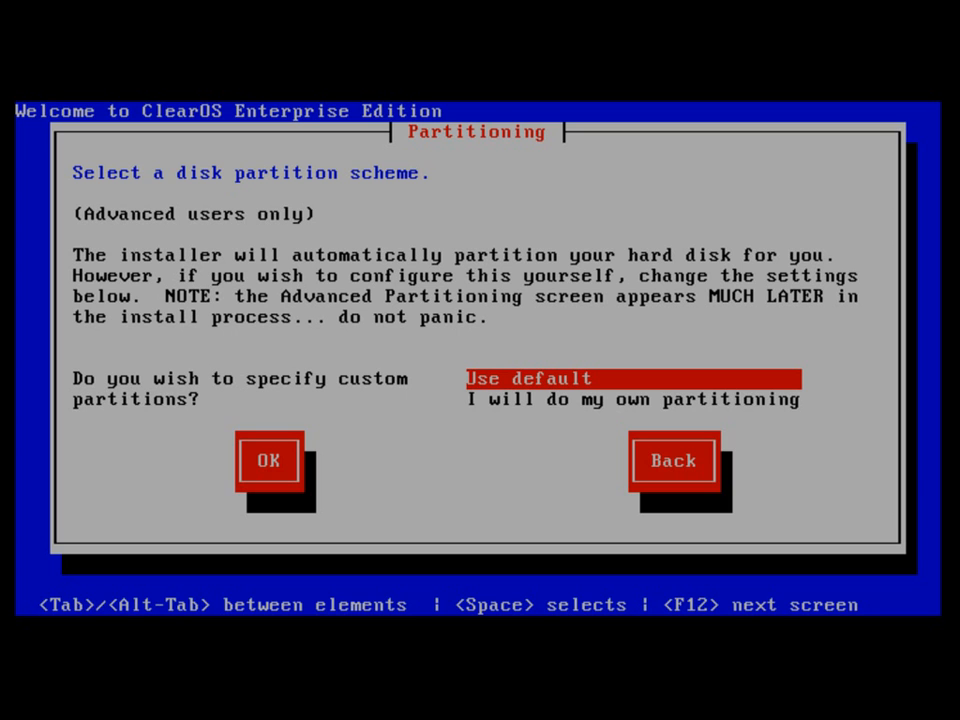
pyautogui.press('Tab')
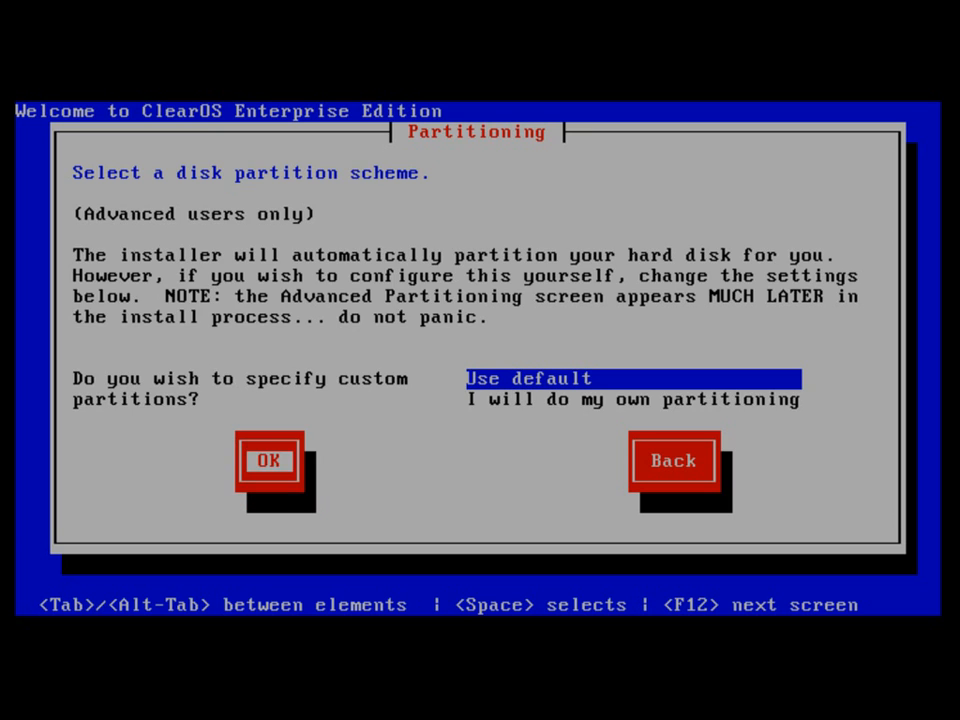
pyautogui.press('Return')
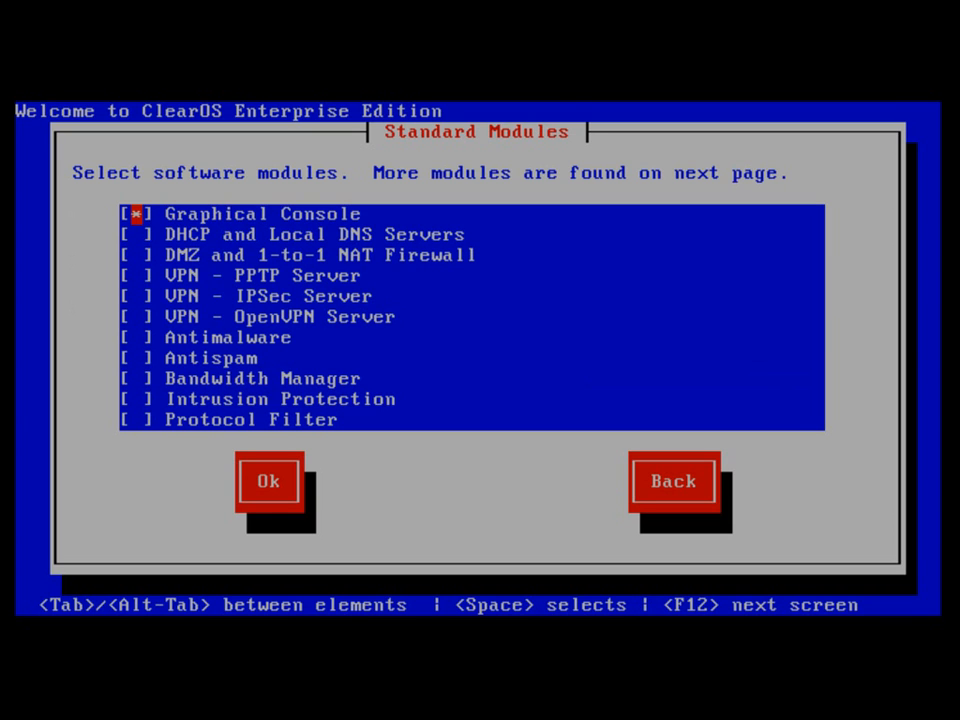
# - Enable the DHCP, Local DNS, DMZ and VPN server standard modules
pyautogui.press('Down')
pyautogui.press('Up')
pyautogui.press('Down')
pyautogui.press('Down')
pyautogui.press('Down')
pyautogui.press('Down')
pyautogui.press('Down')
pyautogui.press('Tab')
pyautogui.press('Tab')
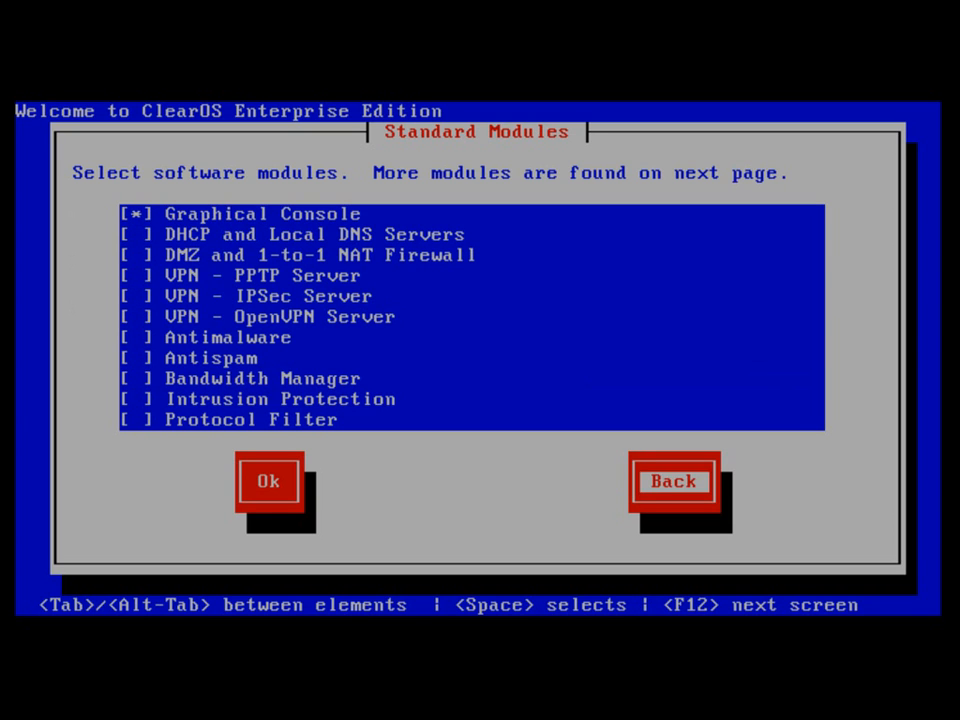
pyautogui.press('Up')
pyautogui.press('Up')
pyautogui.press('Up')
pyautogui.press('Up')
pyautogui.press('Up')
pyautogui.press('Up')
pyautogui.press('Up')
pyautogui.press('Up')
pyautogui.press('Up')
pyautogui.press('Up')
pyautogui.press('Up')
pyautogui.press('space')
pyautogui.press('Down')
pyautogui.press('space')
pyautogui.press('Down')
pyautogui.press('space')
pyautogui.press('Down')
pyautogui.press('space')
pyautogui.press('Down')
pyautogui.press('space')
pyautogui.press('Down')
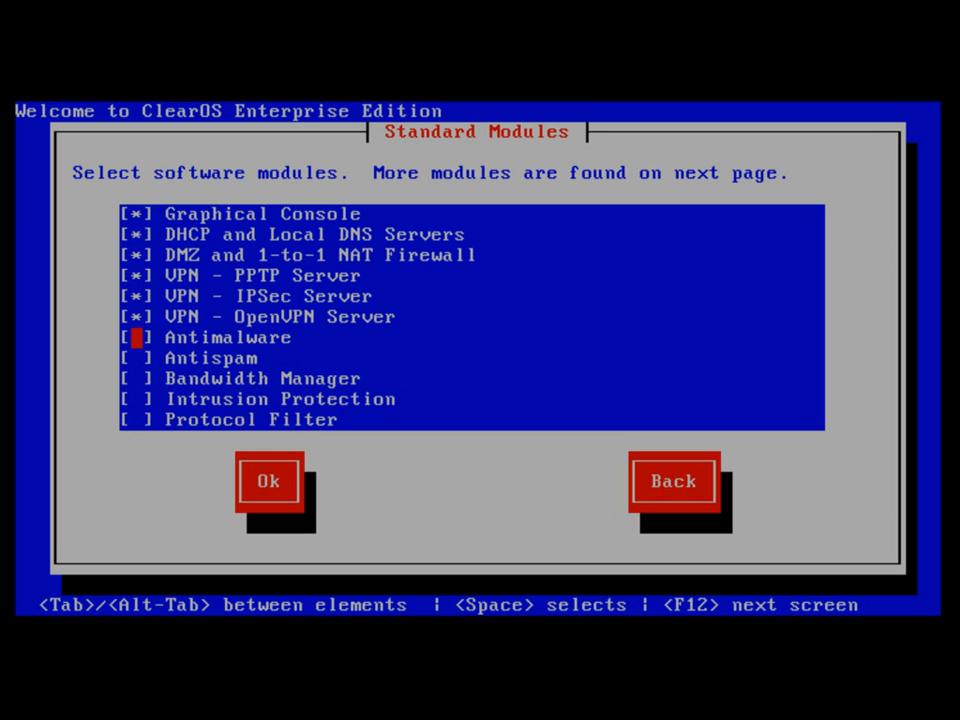
pyautogui.press('Down')
pyautogui.press('Up')
pyautogui.press('Up')
pyautogui.press('Down')
pyautogui.press('Up')
pyautogui.press('Down')
pyautogui.press('Up')
pyautogui.press('Down')
pyautogui.press('Up')
pyautogui.press('Down')
pyautogui.press('Up')
pyautogui.press('Down')
pyautogui.press('Up')
pyautogui.press('Down')
pyautogui.press('Up')
pyautogui.press('Down')
pyautogui.press('Up')
# - Enable Antimalware, Antispam, bandwidth, intrusion and protocol modules, plus Web Proxy and Content Filter
pyautogui.press('Down')
pyautogui.press('Down')
pyautogui.press('Up')
pyautogui.press('space')
pyautogui.press('Down')
pyautogui.press('space')
pyautogui.press('Down')
pyautogui.press('space')
pyautogui.press('Down')
pyautogui.press('space')
pyautogui.press('Down')
pyautogui.press('space')
pyautogui.press('Tab')
pyautogui.press('Return')
pyautogui.press('Down')
pyautogui.press('Up')
pyautogui.press('space')
pyautogui.press('Down')
pyautogui.press('space')
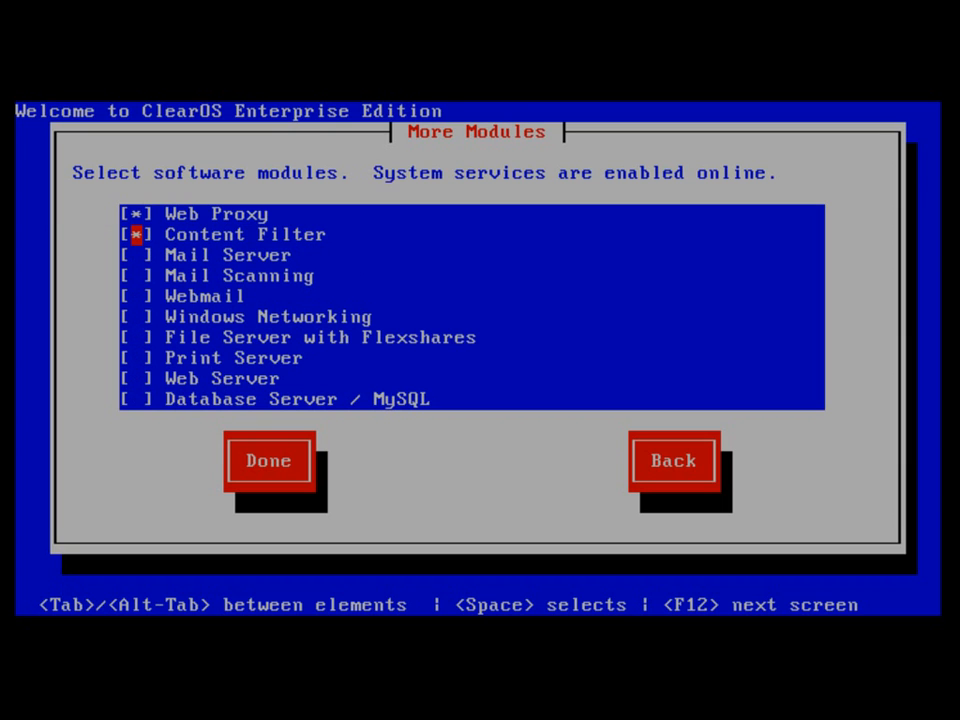
# - Enable Mail Server, Mail Scanning, Webmail, Windows Networking, File Server, Flexshares, Print, Web and Database modules
pyautogui.press('Down')
pyautogui.press('space')
pyautogui.press('Down')
pyautogui.press('space')
pyautogui.press('Down')
pyautogui.press('space')
pyautogui.press('Down')
pyautogui.press('space')
pyautogui.press('Down')
pyautogui.press('Down')
pyautogui.press('Up')
pyautogui.press('space')
pyautogui.press('Down')
pyautogui.press('space')
pyautogui.press('Down')
pyautogui.press('space')
pyautogui.press('Down')
pyautogui.press('space')
pyautogui.press('Tab')
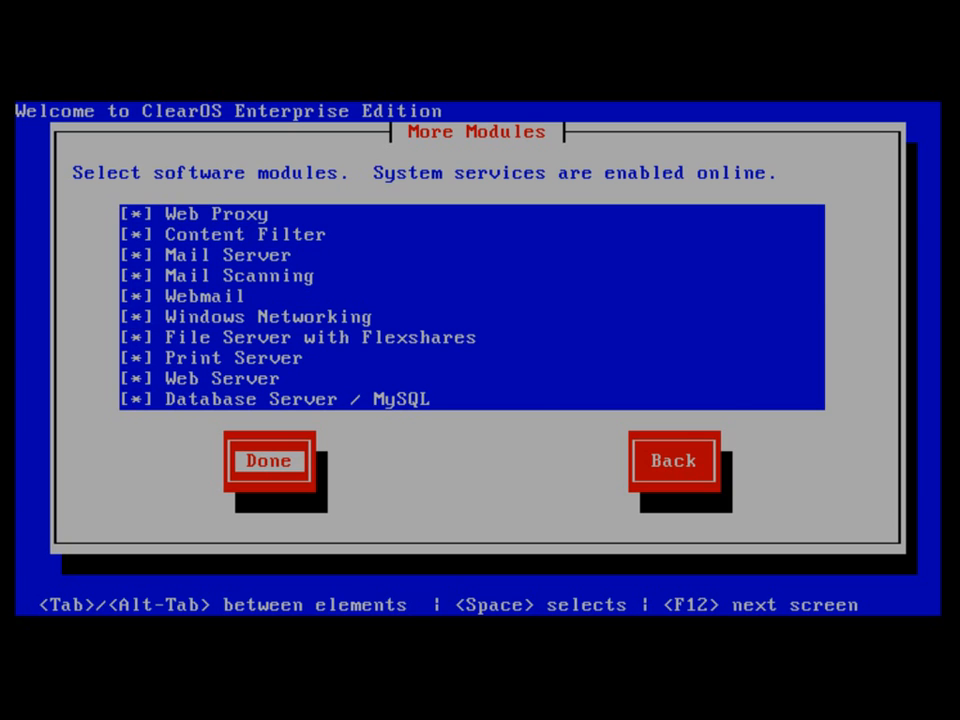
# - Finish module selection and confirm the Warning dialog to start installing
pyautogui.press('Return')
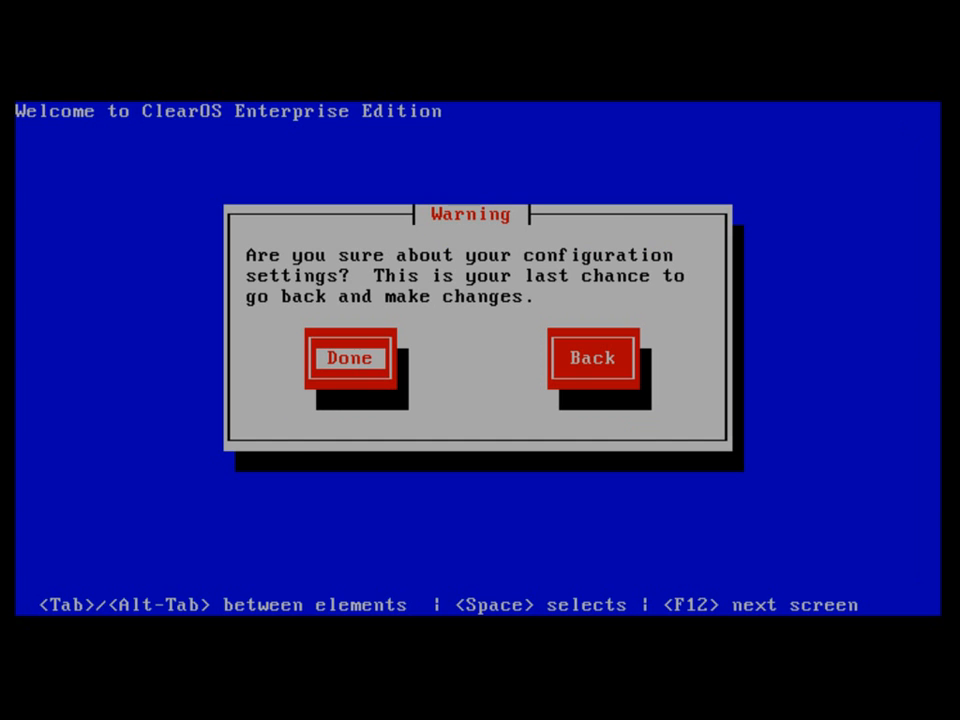
pyautogui.press('Tab')
pyautogui.press('Return')
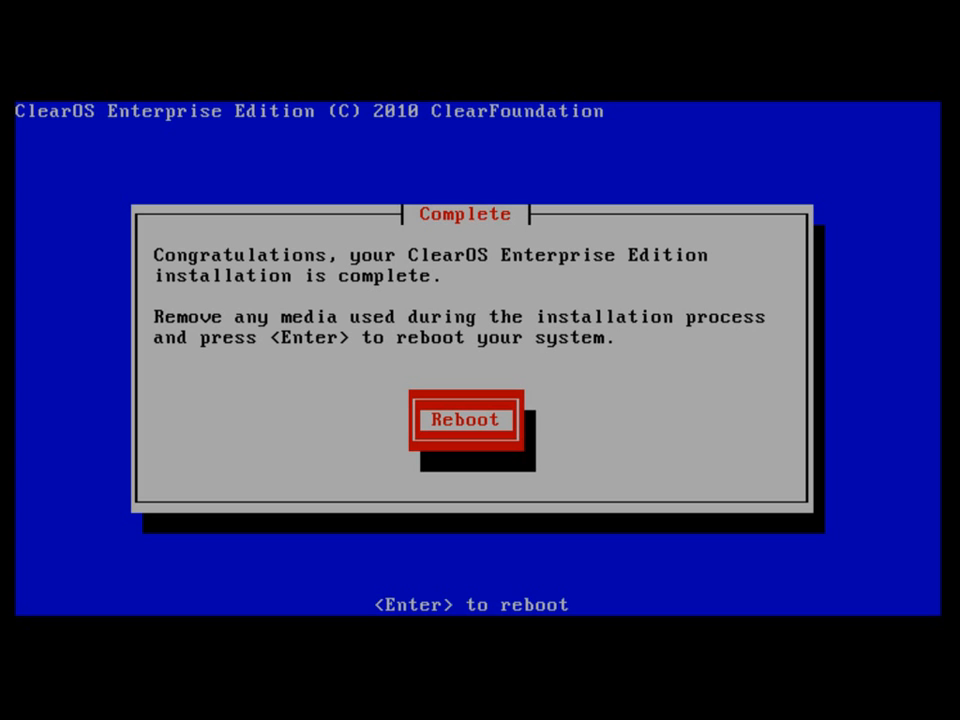
# - Reboot the VM and boot the installed ClearOS from the hard disk via the F12 menu
pyautogui.press('Return')
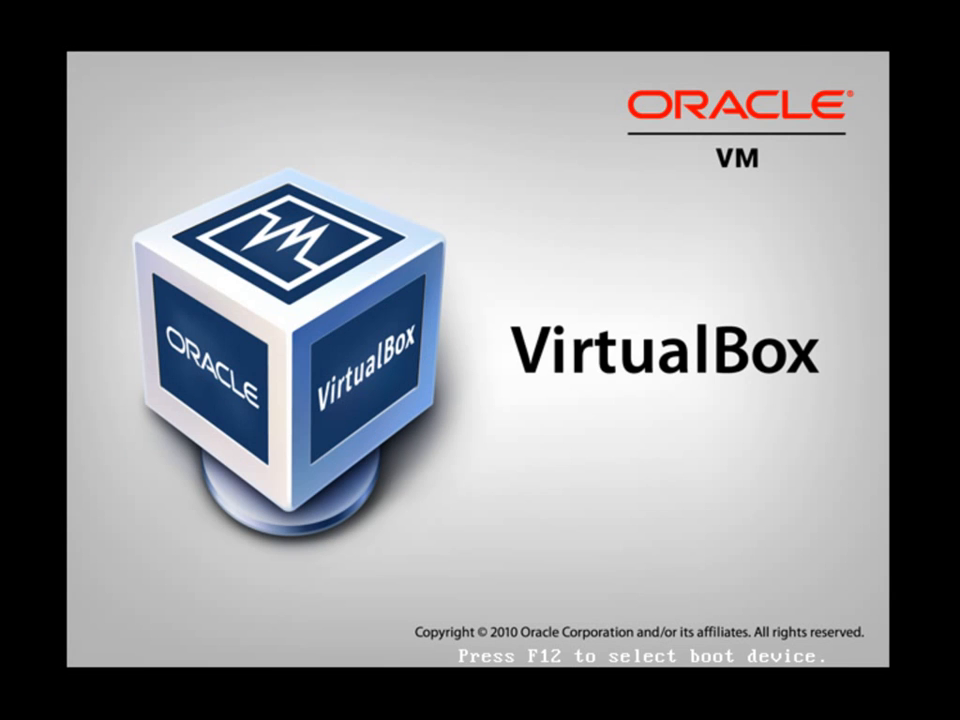
pyautogui.press('F12')
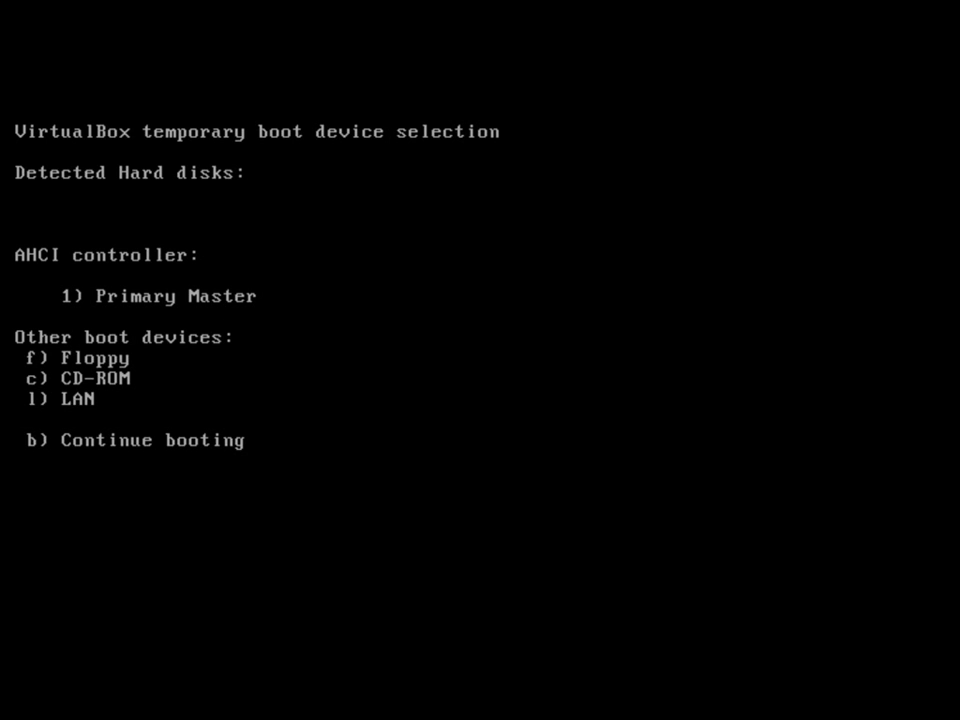
pyautogui.press('1')
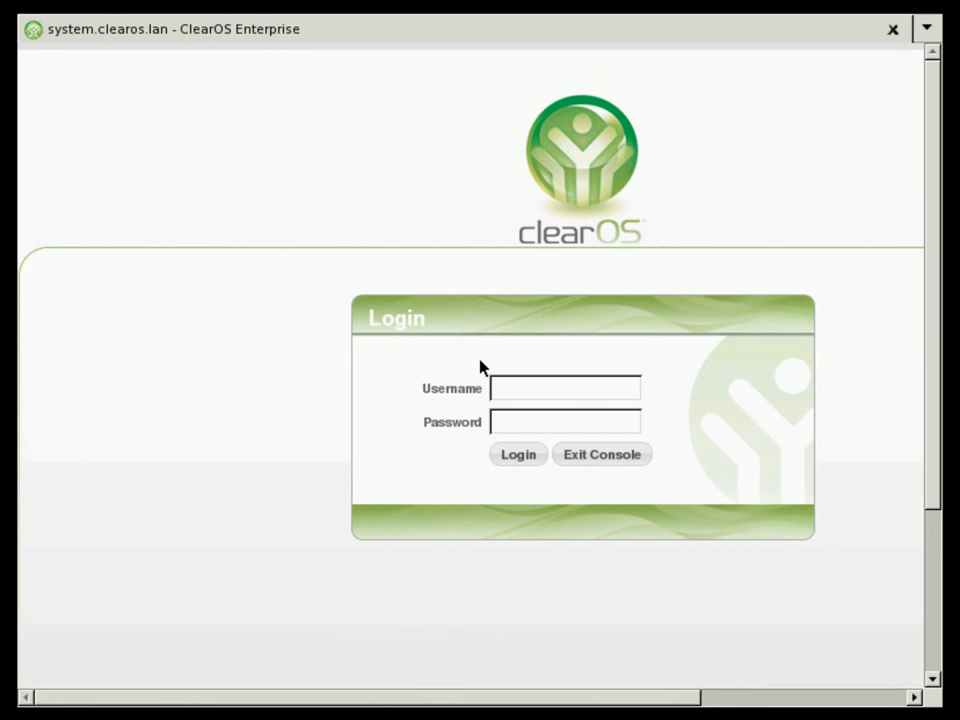
# - Attempt to log in to the web console as root with the account password
pyautogui.click(551, 397)
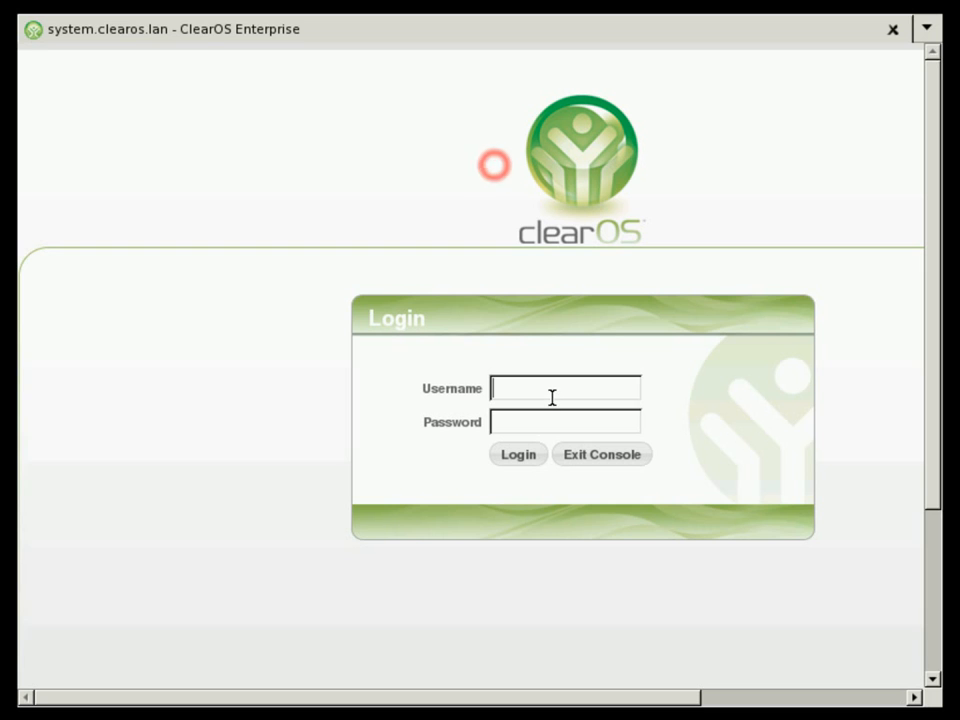
pyautogui.write('root')
pyautogui.press('Tab')
pyautogui.write('*')
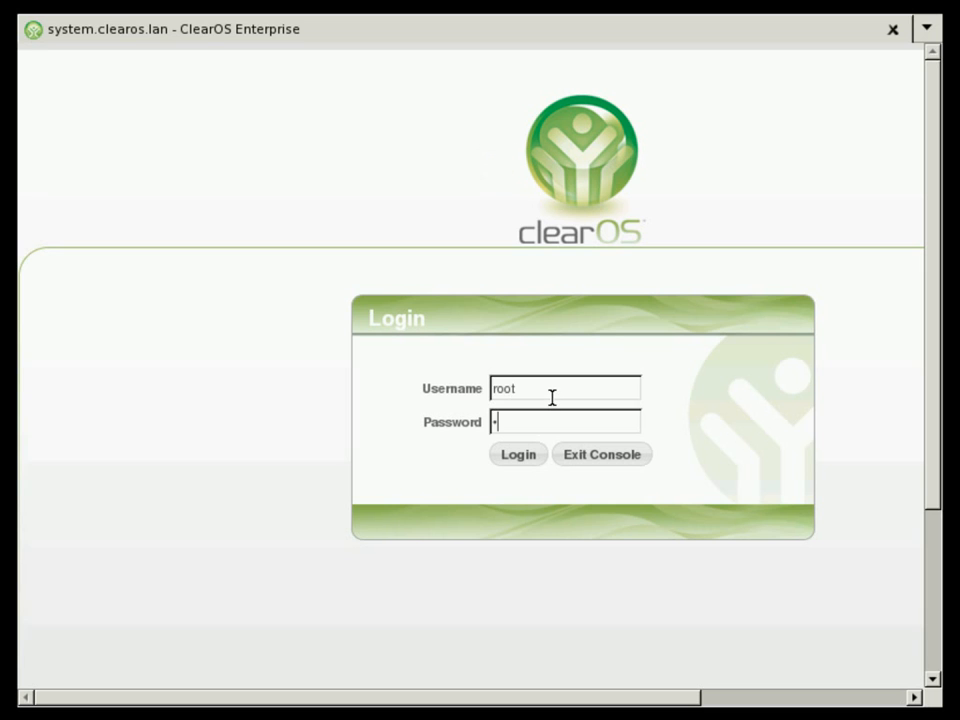
pyautogui.write('***')
pyautogui.press('Tab')
pyautogui.click(518, 456)
# - Retype the correct password and submit the login again
pyautogui.moveTo(539, 427); pyautogui.dragTo(397, 409)
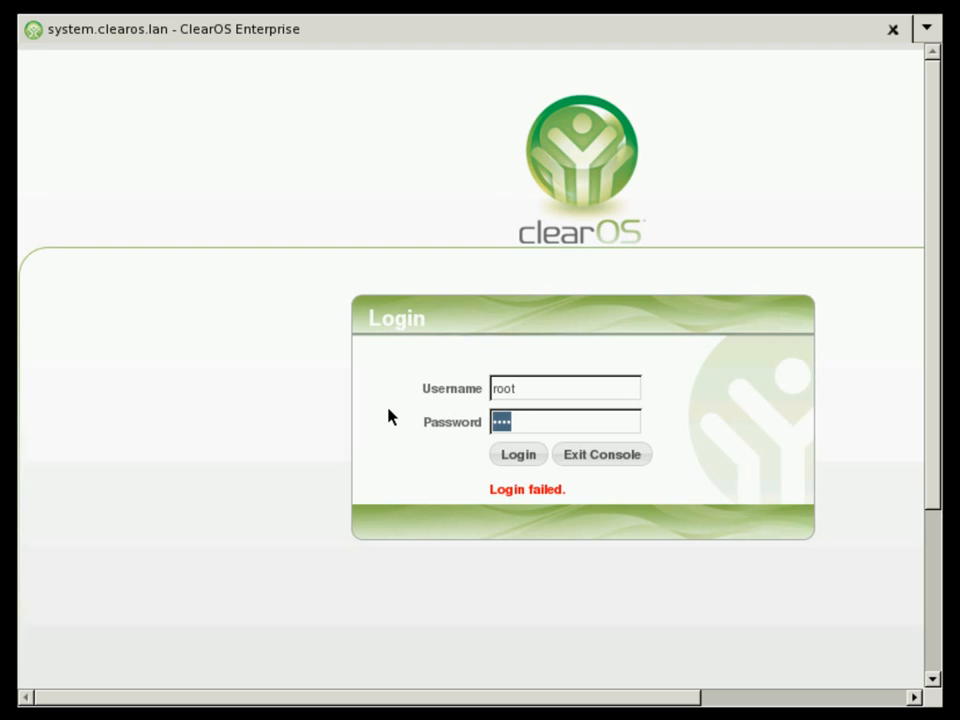
pyautogui.write('•••••••')
pyautogui.press('Tab')
pyautogui.press('Return')
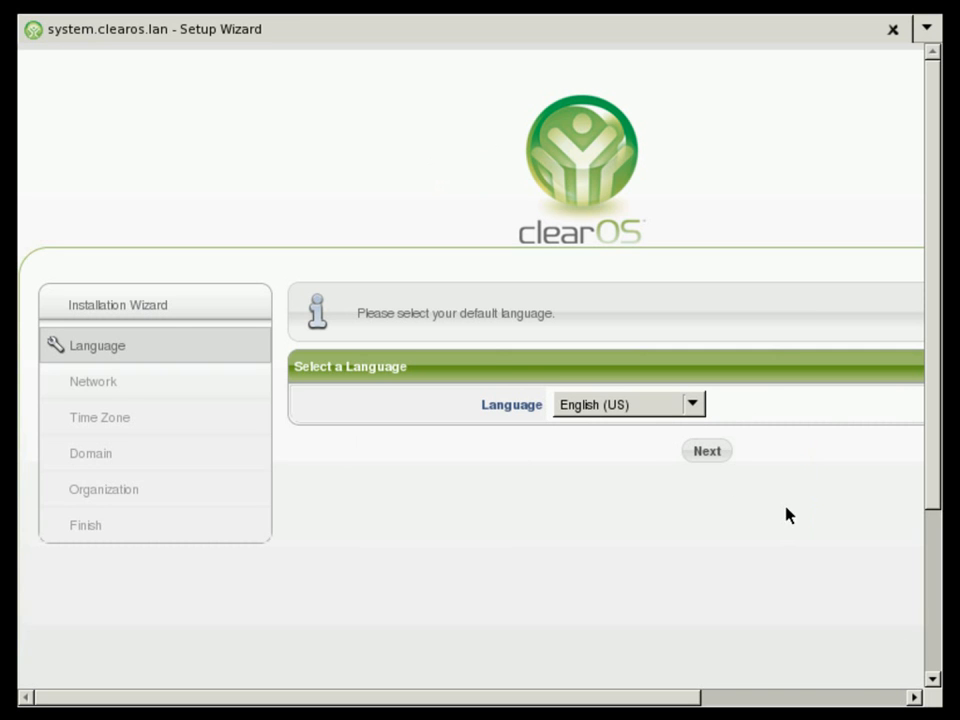
# - Keep English (US) as the setup wizard language and continue to the Network page
pyautogui.moveTo(692, 700); pyautogui.dragTo(833, 690)
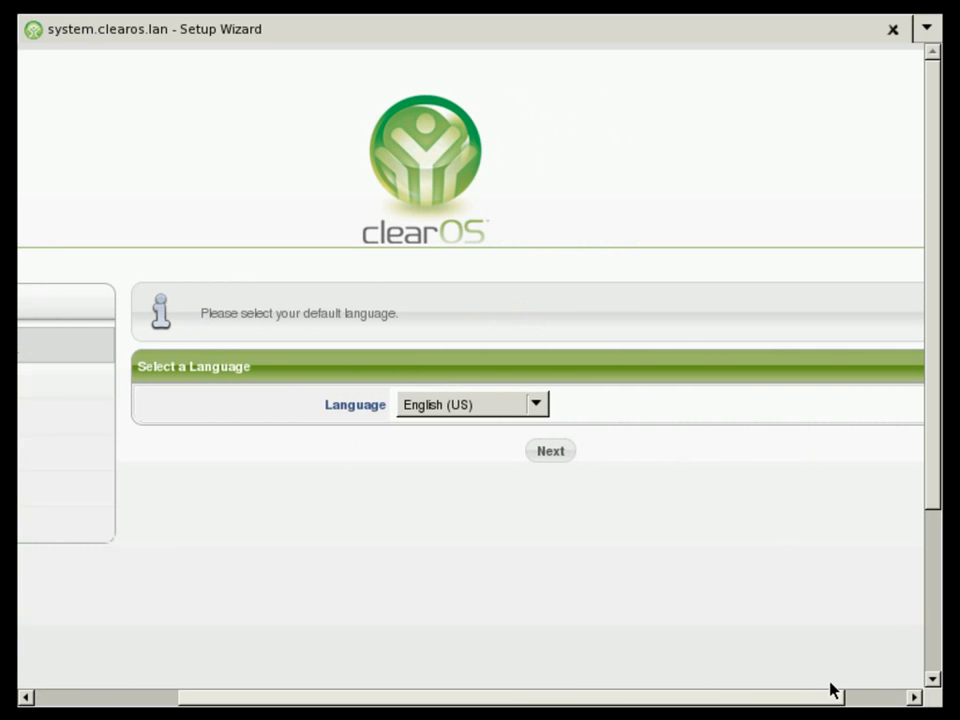
pyautogui.moveTo(933, 366); pyautogui.dragTo(936, 461)
pyautogui.click(519, 262)
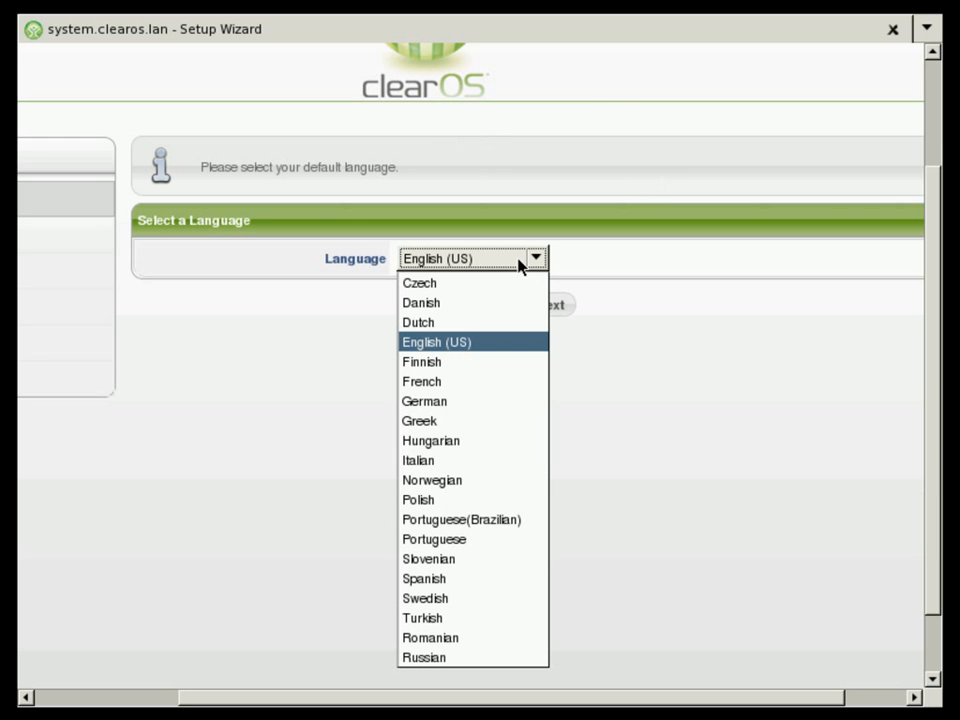
pyautogui.click(480, 345)
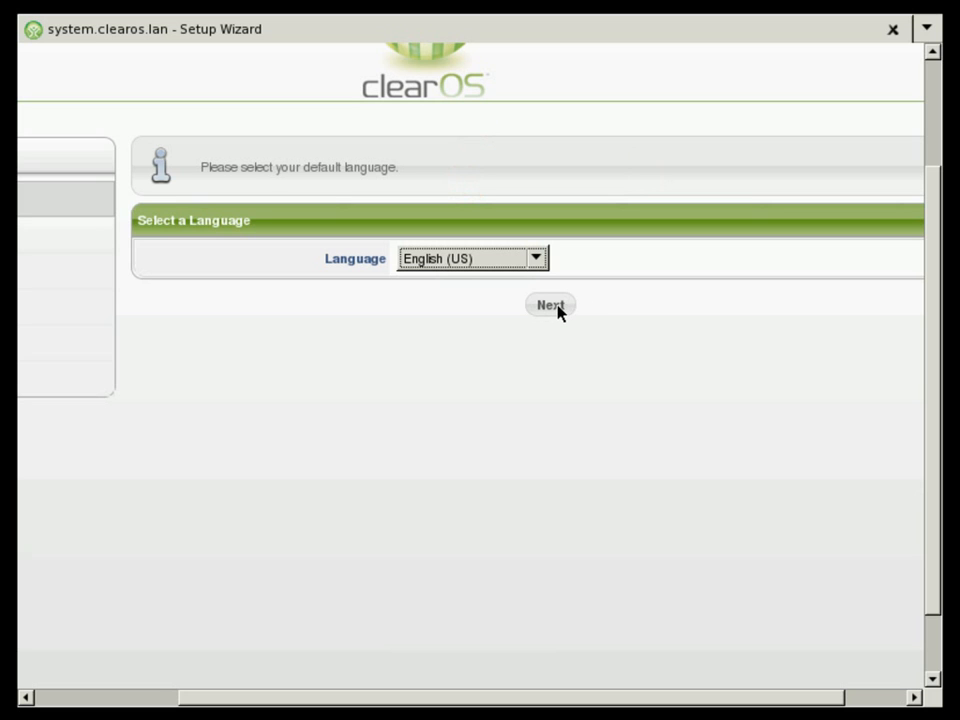
pyautogui.click(552, 305)
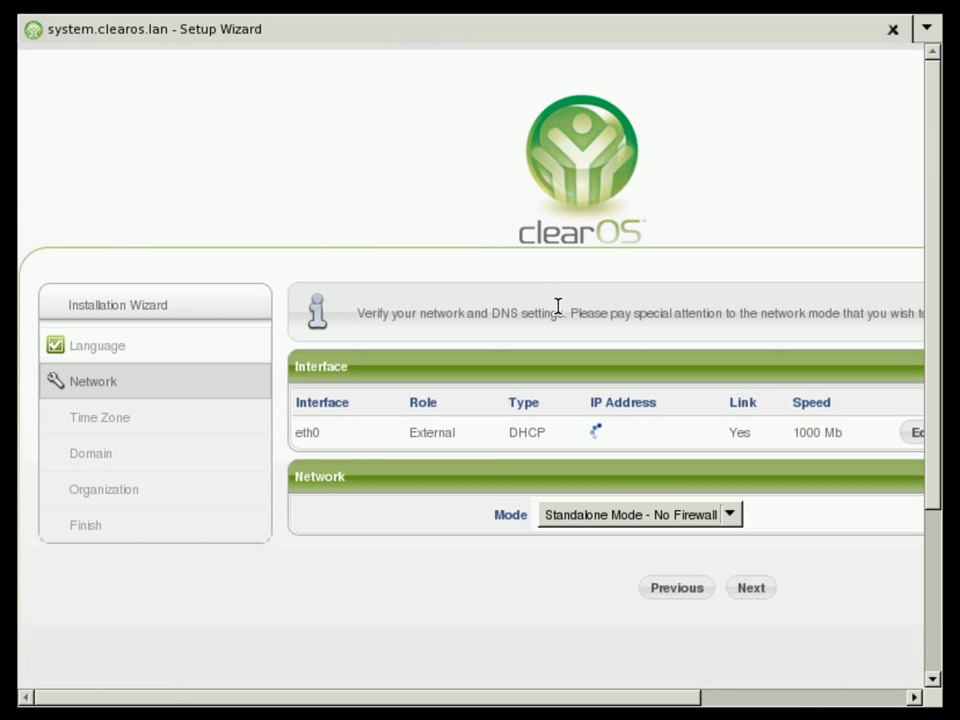
# - Edit the eth0 interface and switch its connection type to Static
pyautogui.moveTo(663, 702); pyautogui.dragTo(845, 702)
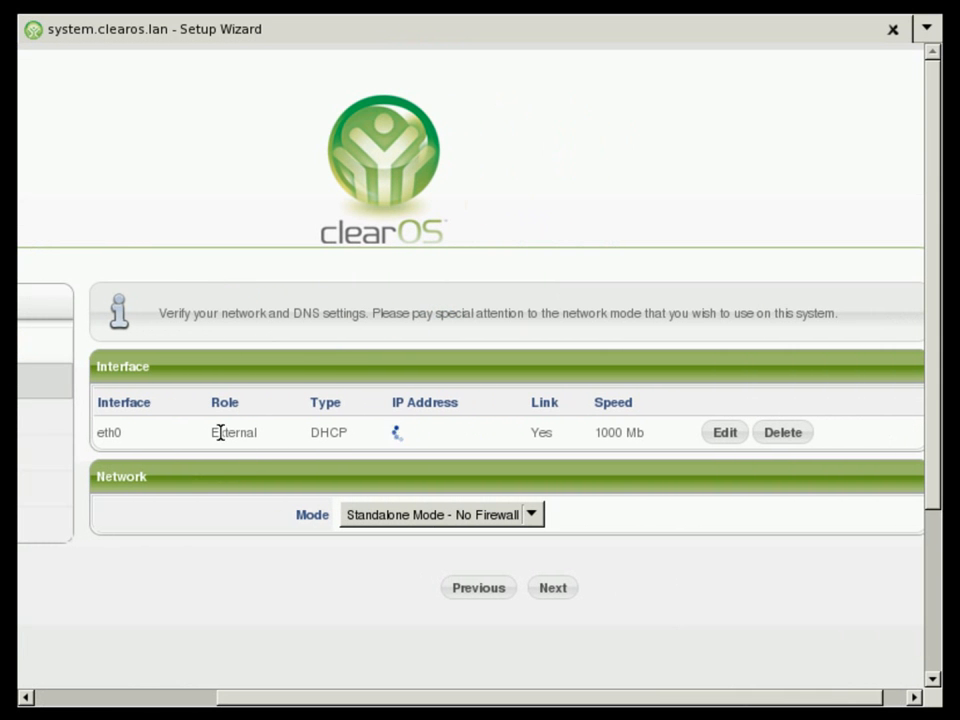
pyautogui.moveTo(218, 433); pyautogui.dragTo(349, 433)
pyautogui.click(301, 438)
pyautogui.click(329, 429)
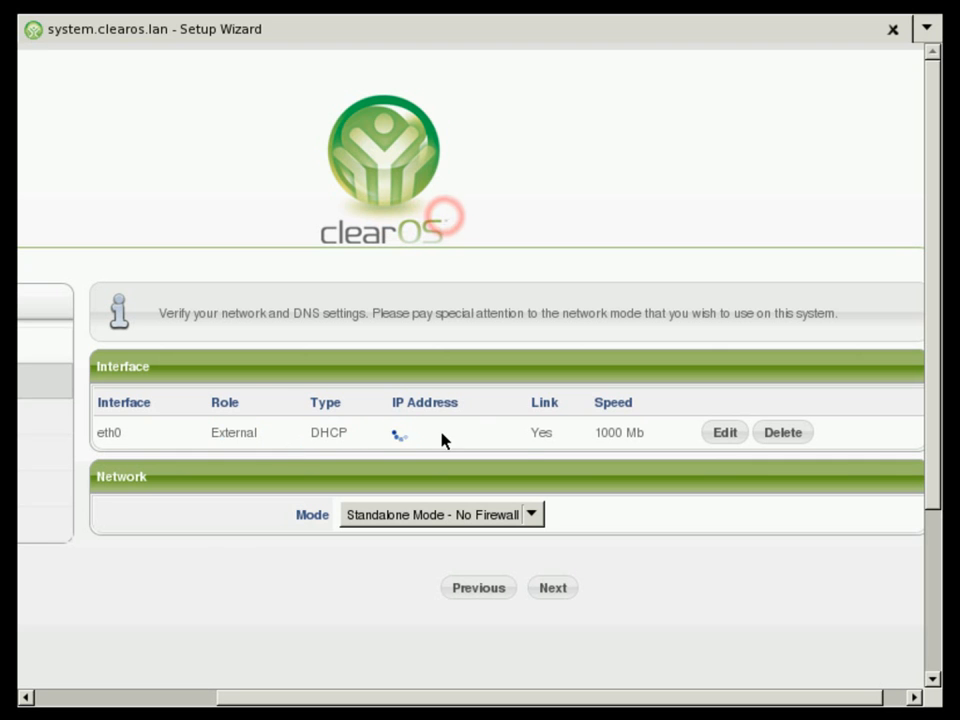
pyautogui.moveTo(538, 433); pyautogui.dragTo(582, 443)
pyautogui.click(619, 435)
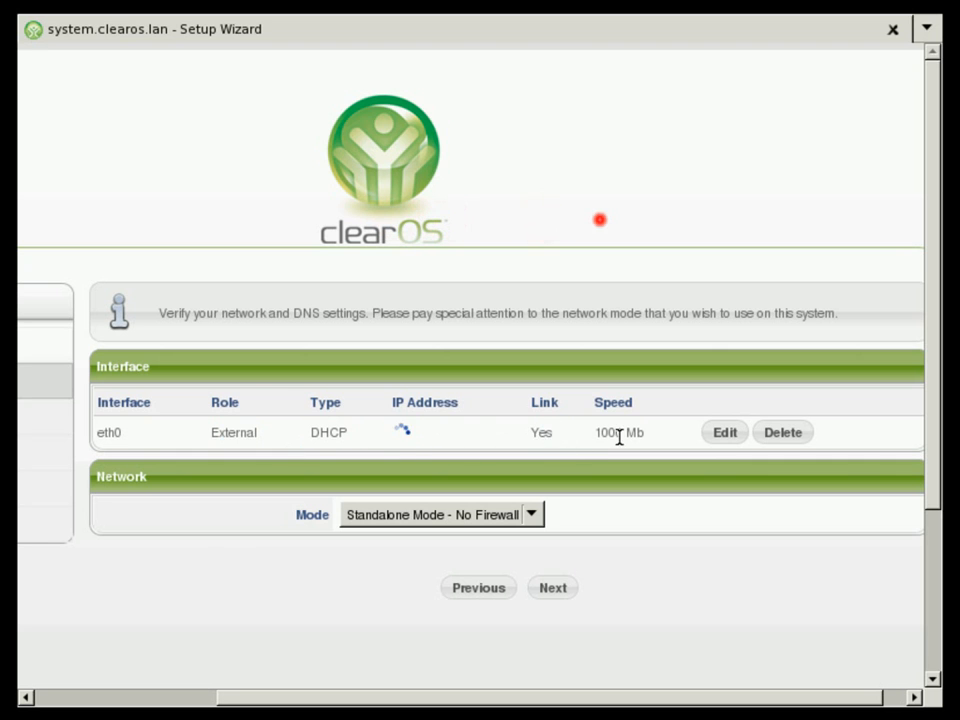
pyautogui.click(713, 441)
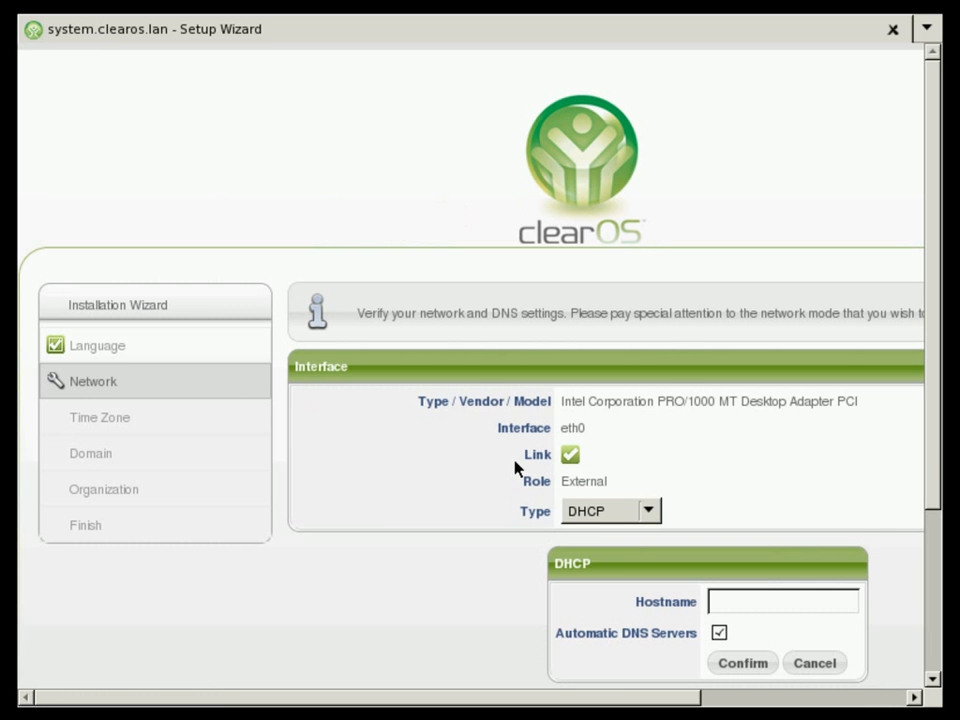
pyautogui.moveTo(936, 460); pyautogui.dragTo(934, 525)
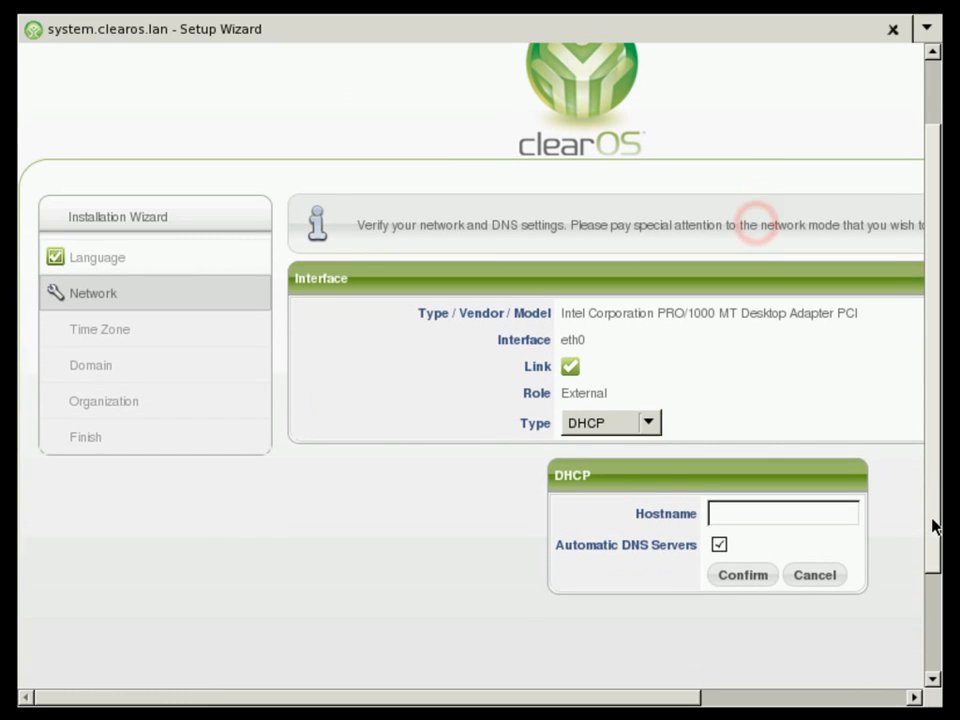
pyautogui.click(649, 424)
pyautogui.click(620, 449)
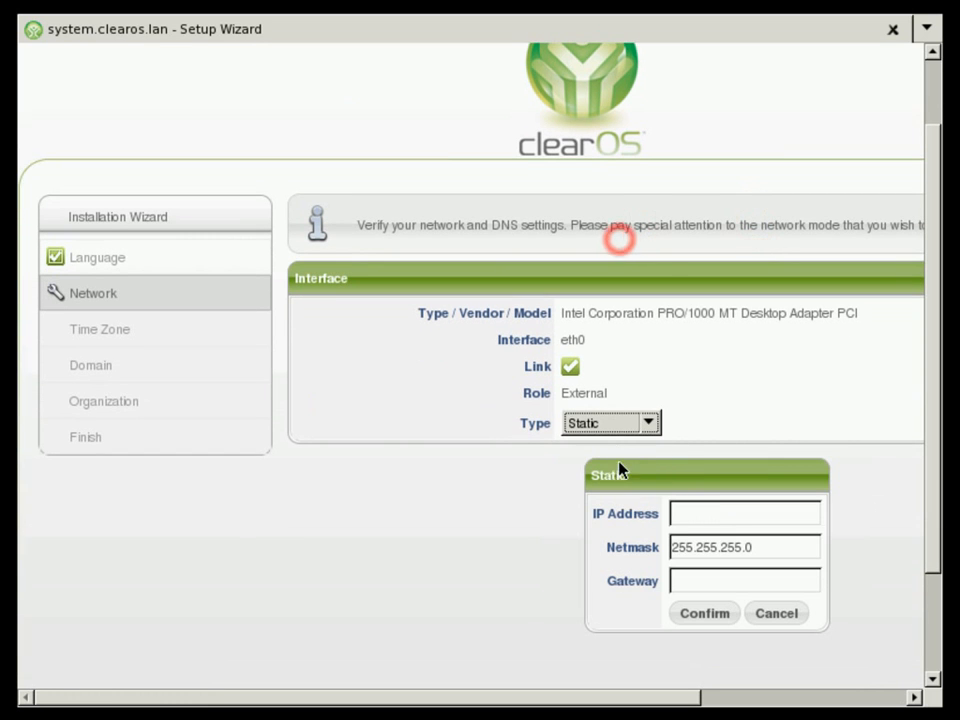
# - Give eth0 IP 200.200.200.2, netmask 255.255.255.248, gateway 200.200.200.1 and save
pyautogui.click(696, 516)
pyautogui.write('2')
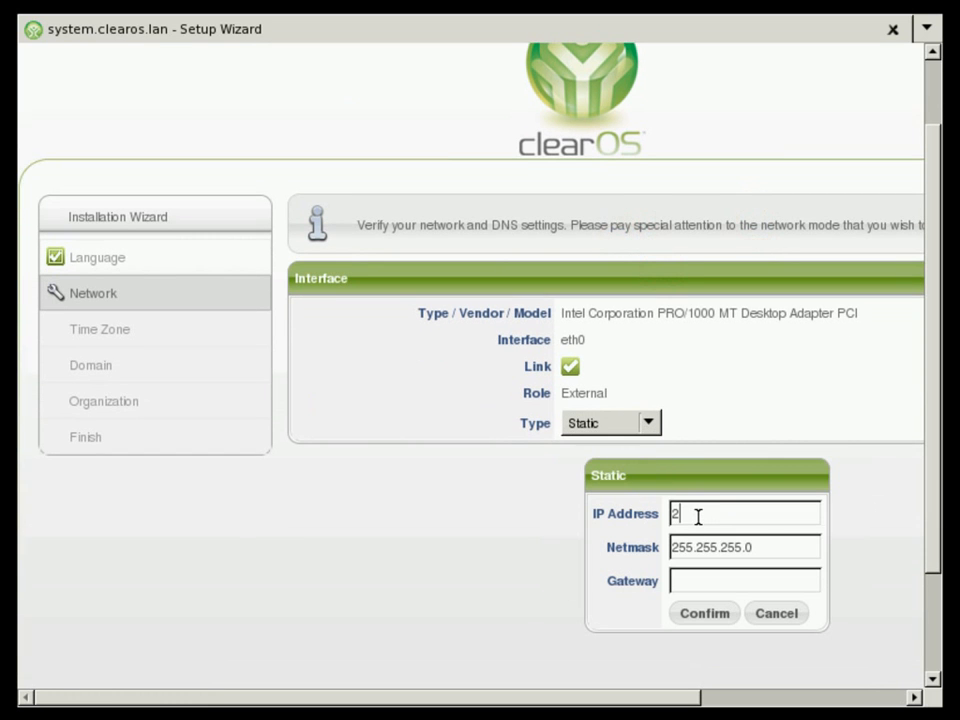
pyautogui.write('00.200.200.3')
pyautogui.press('Tab')
pyautogui.press('End')
pyautogui.press('BackSpace')
pyautogui.write('2')
pyautogui.write('48')
pyautogui.press('Tab')
pyautogui.write('200.200.200.1')
pyautogui.press('Tab')
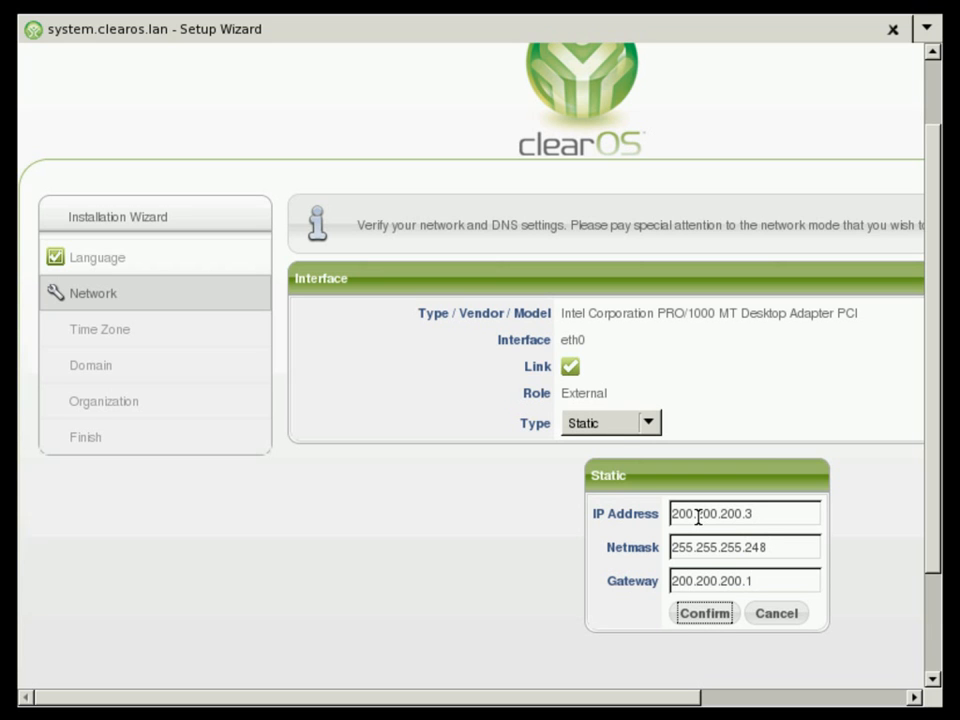
pyautogui.click(778, 511)
pyautogui.press('BackSpace')
pyautogui.write('2')
pyautogui.click(703, 615)
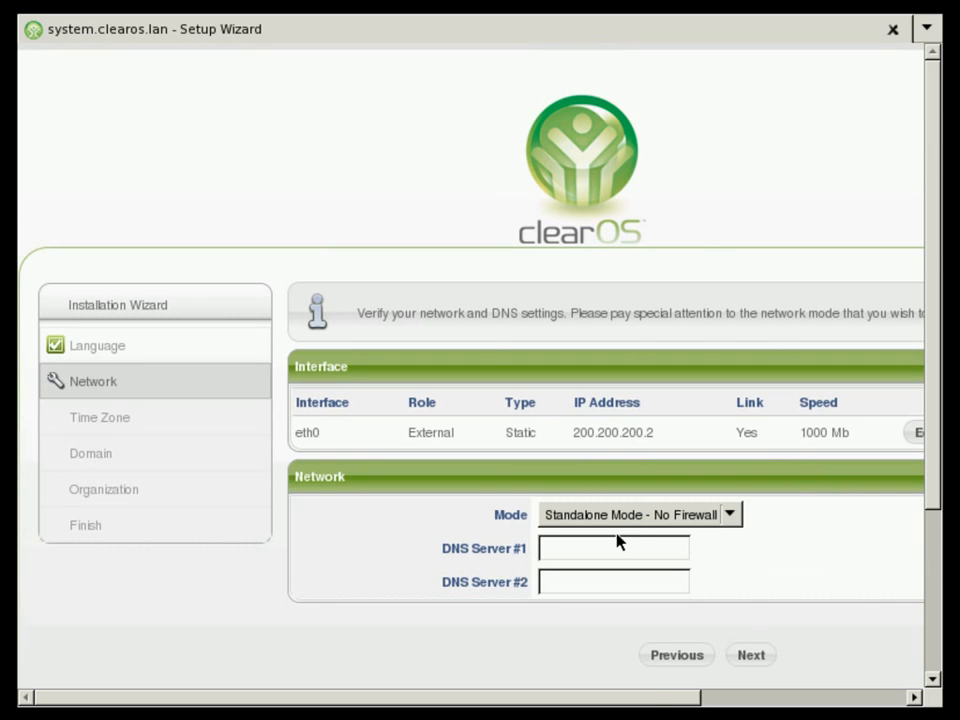
# - Leave the DNS servers blank and continue to the Time Zone step
pyautogui.moveTo(654, 697); pyautogui.dragTo(819, 700)
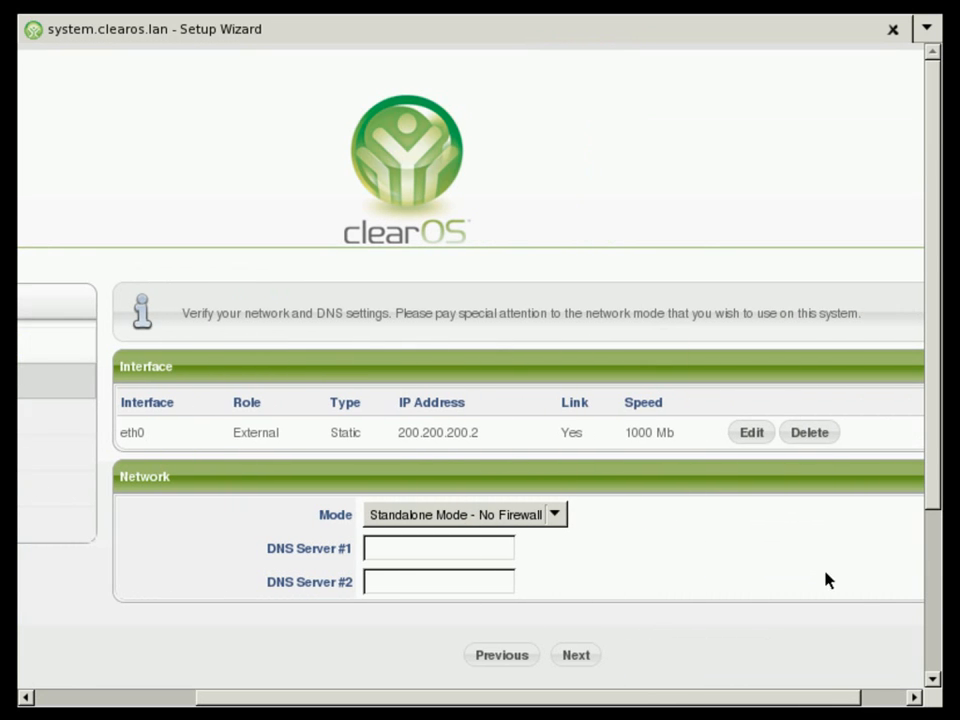
pyautogui.scroll(-3, 790, 575)
pyautogui.click(414, 449)
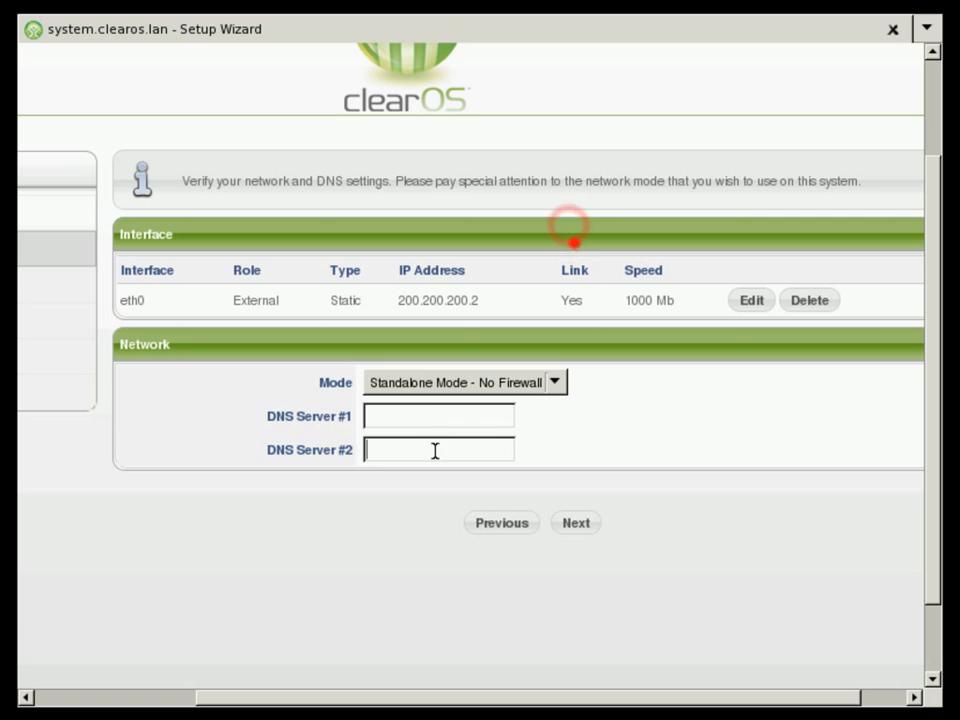
pyautogui.scroll(2, 436, 455)
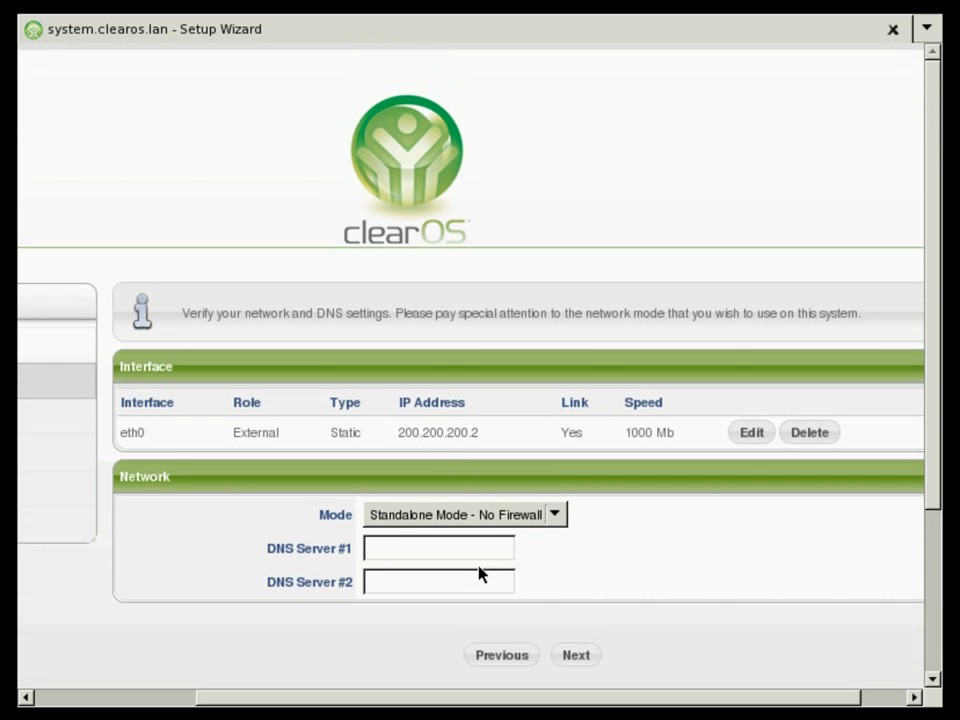
pyautogui.scroll(-2, 520, 574)
pyautogui.click(576, 522)
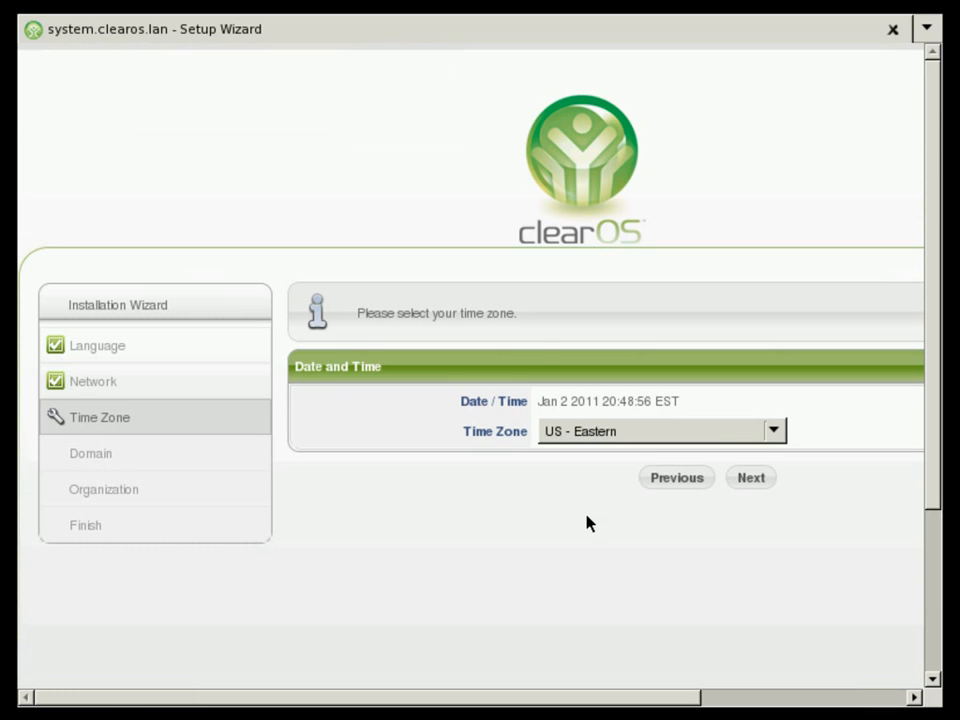
# - Set the time zone to Asia - Jakarta and accept the clearos.lan domain
pyautogui.click(710, 437)
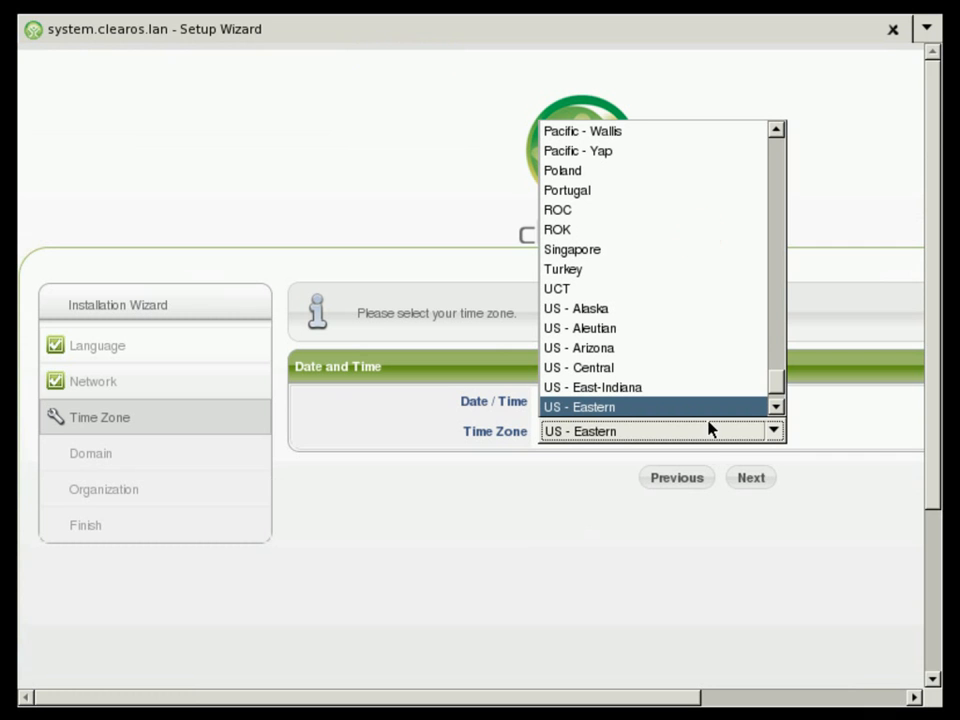
pyautogui.scroll(-1, 720, 320)
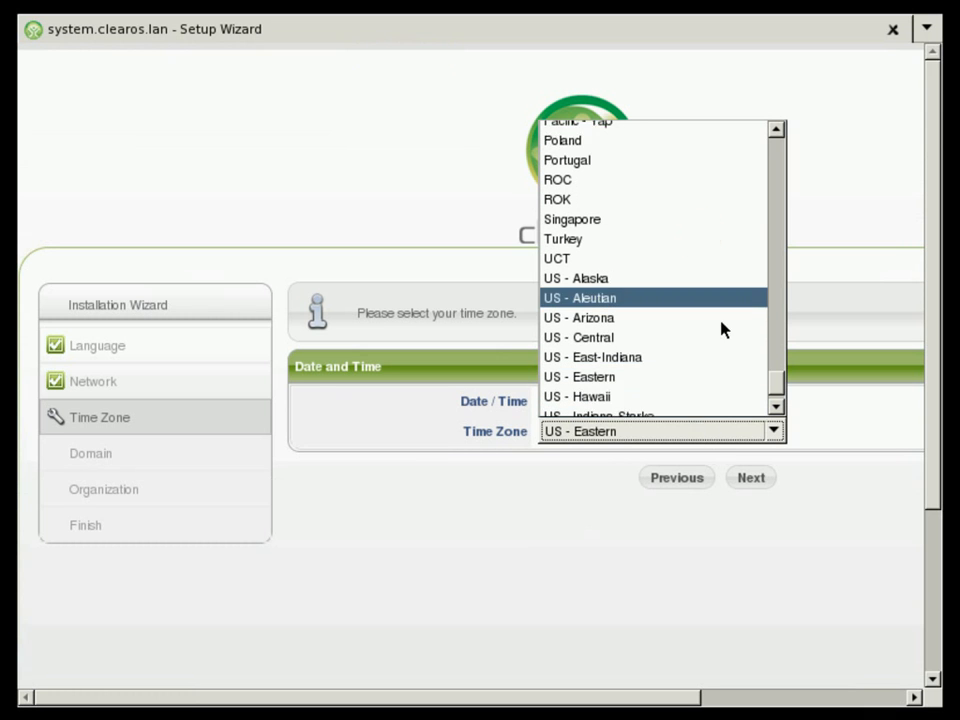
pyautogui.moveTo(783, 393); pyautogui.dragTo(786, 259)
pyautogui.scroll(-3, 580, 345)
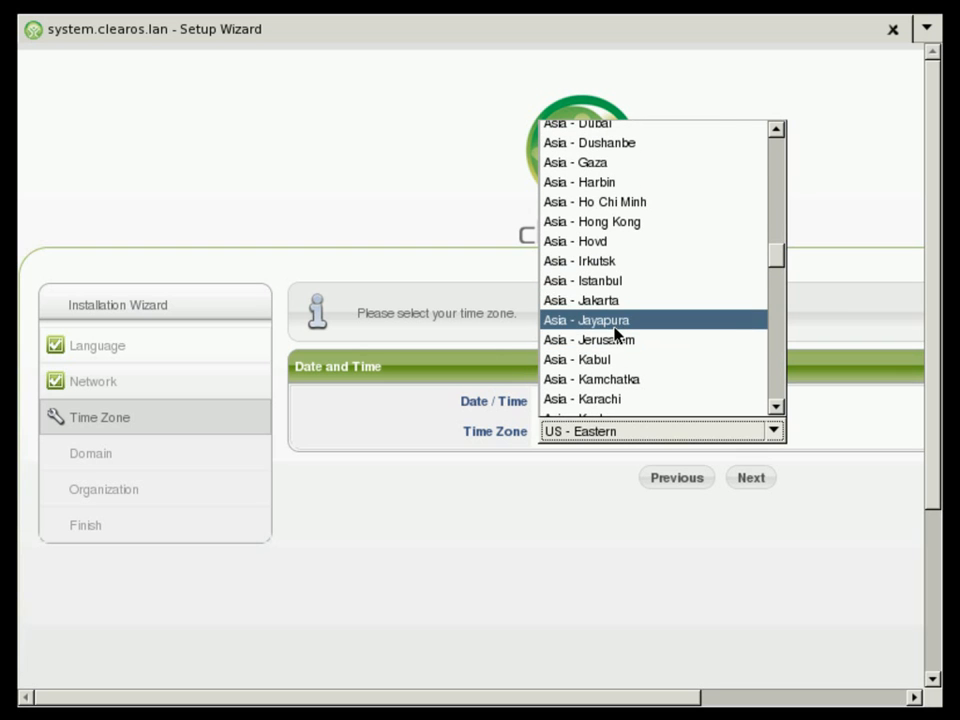
pyautogui.click(620, 305)
pyautogui.click(764, 476)
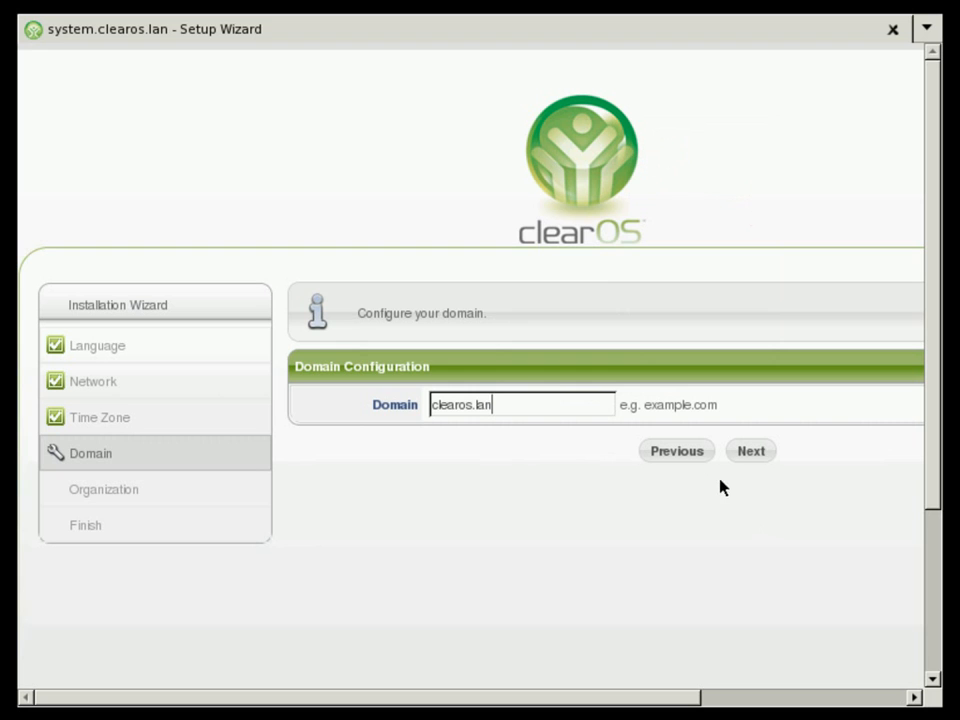
pyautogui.click(754, 455)
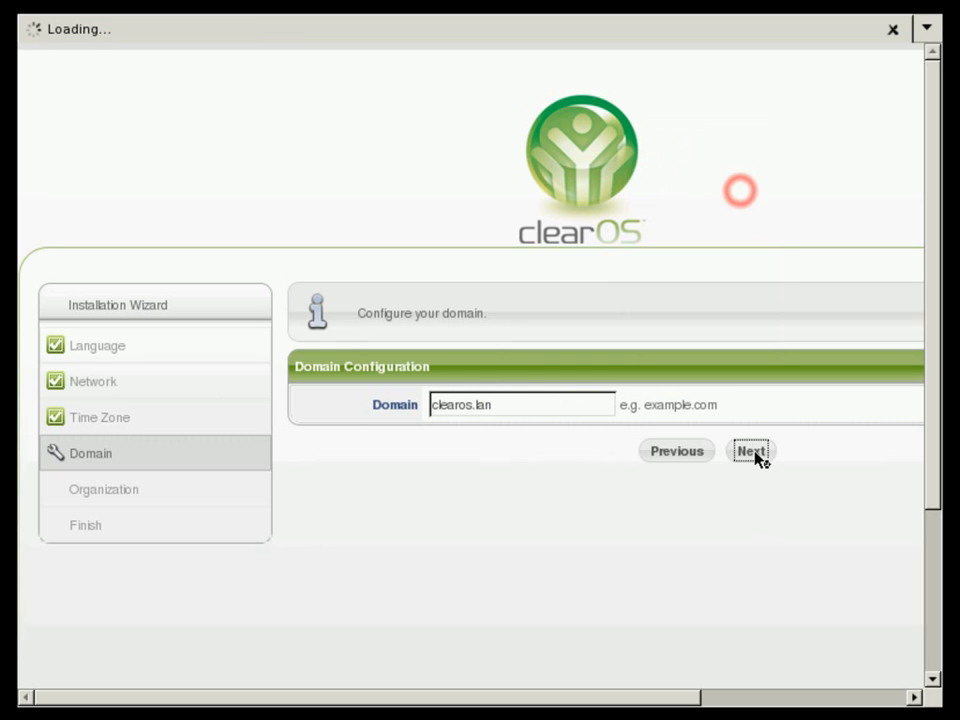
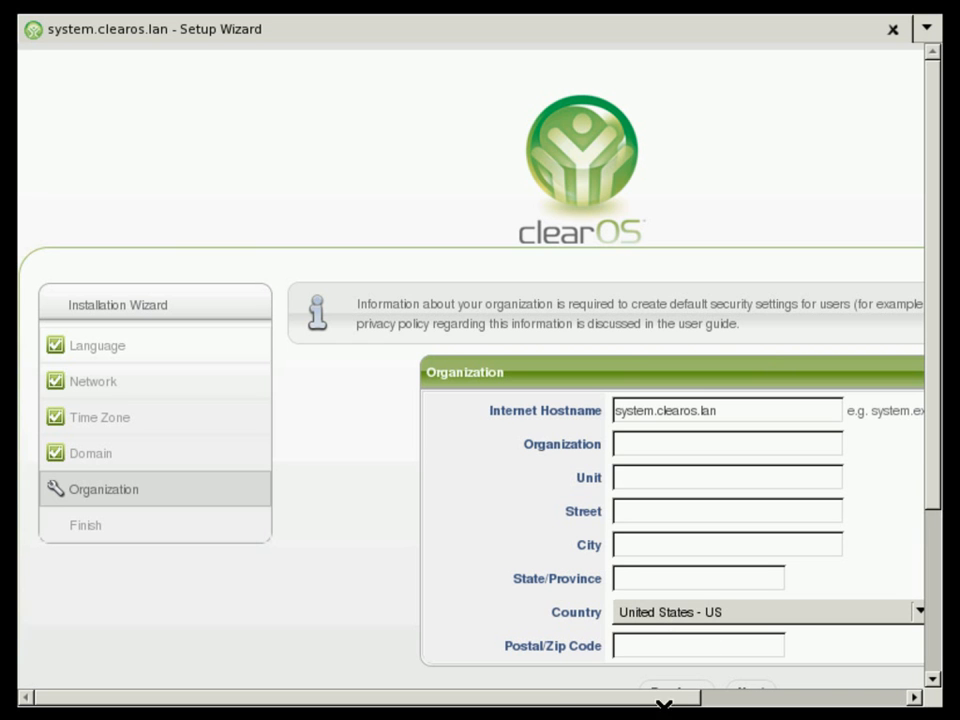
# - Choose Indonesia - ID as the country on the Organization page and submit the form
pyautogui.moveTo(655, 701); pyautogui.dragTo(904, 701)
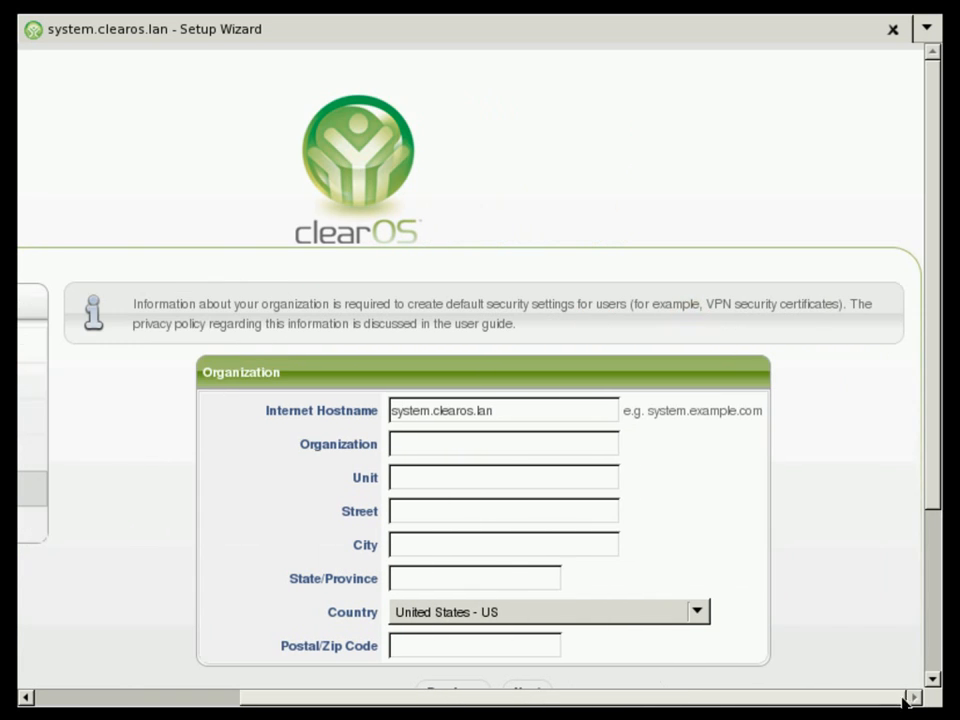
pyautogui.moveTo(936, 446); pyautogui.dragTo(932, 588)
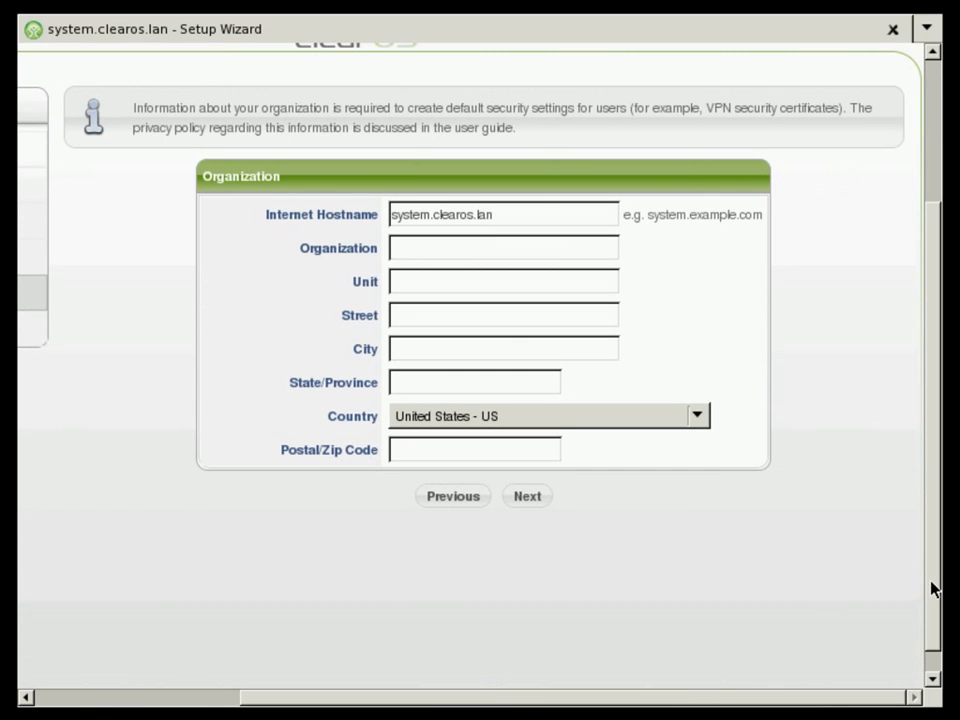
pyautogui.click(491, 256)
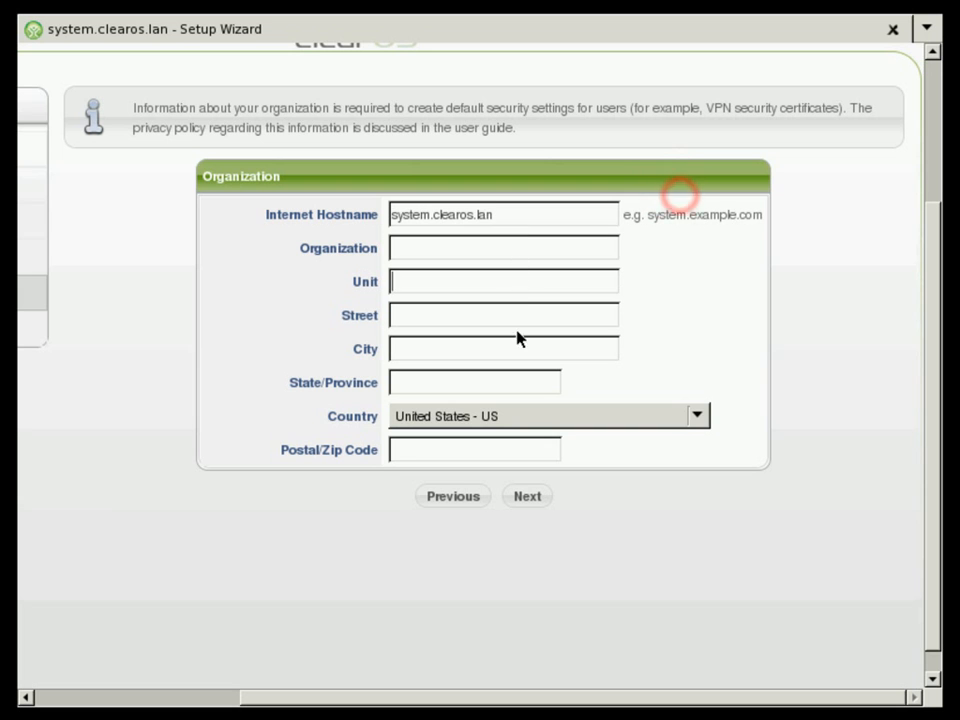
pyautogui.click(603, 420)
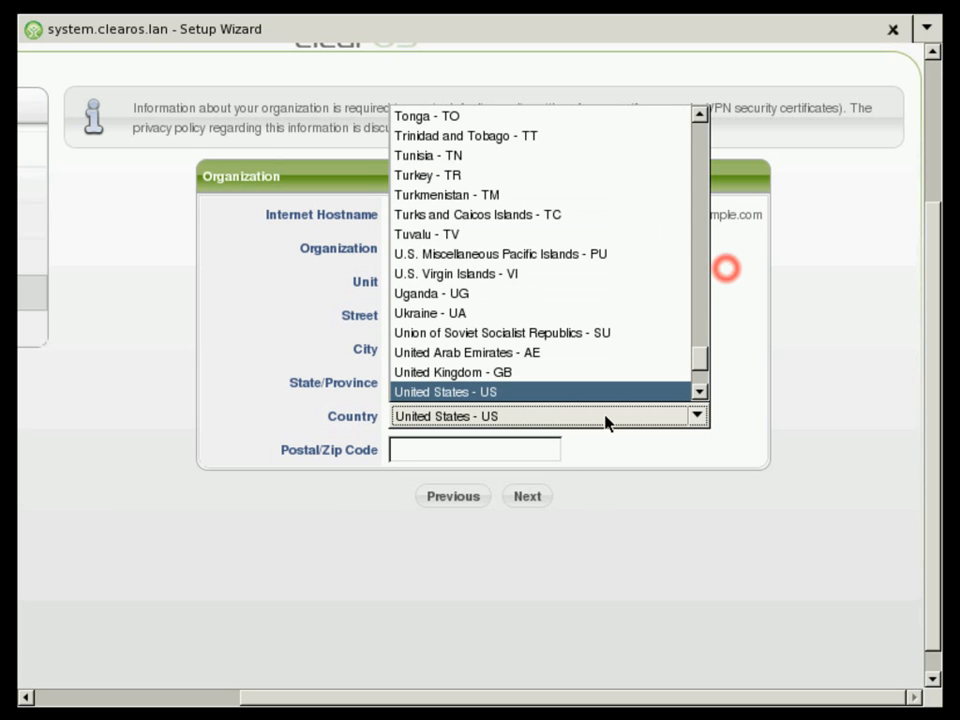
pyautogui.scroll(2, 619, 364)
pyautogui.moveTo(698, 364); pyautogui.dragTo(684, 147)
pyautogui.scroll(-5, 574, 210)
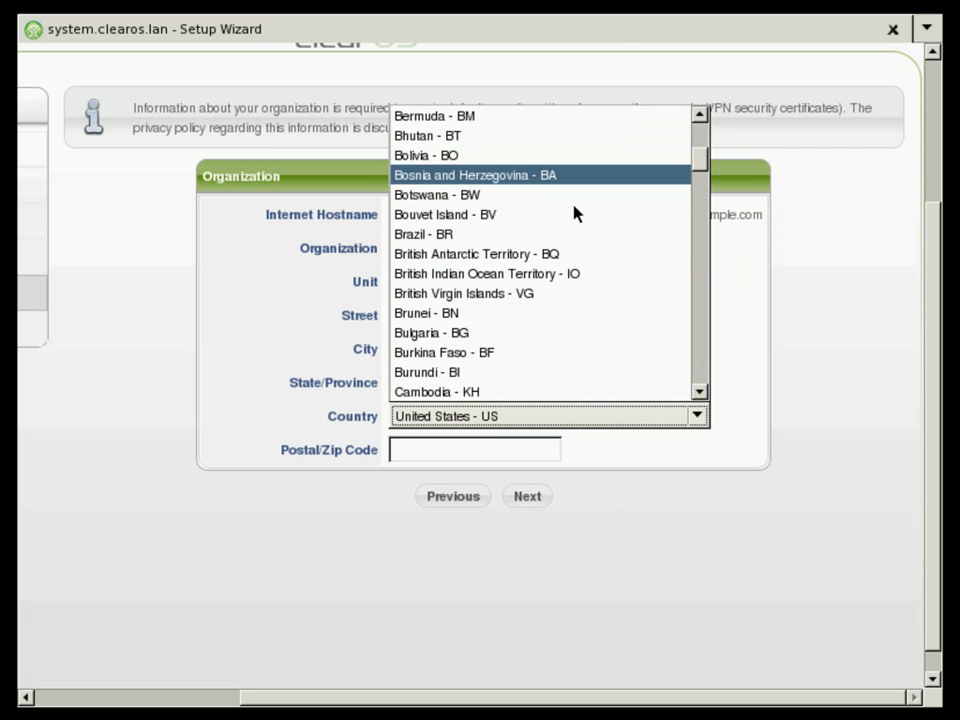
pyautogui.press('i')
pyautogui.press('Down')
pyautogui.press('Down')
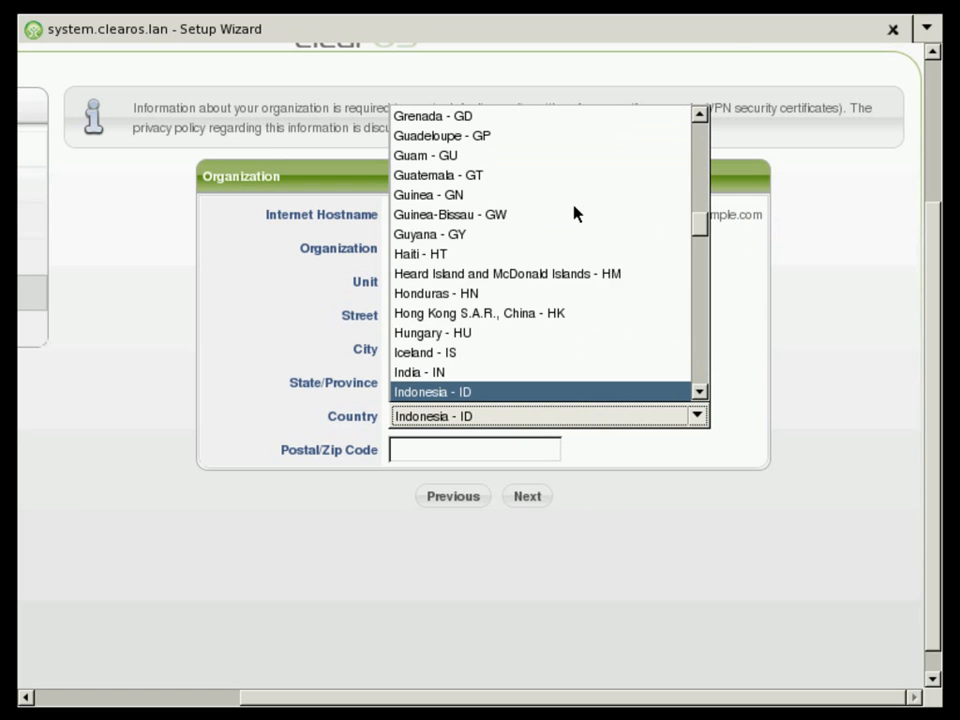
pyautogui.press('Tab')
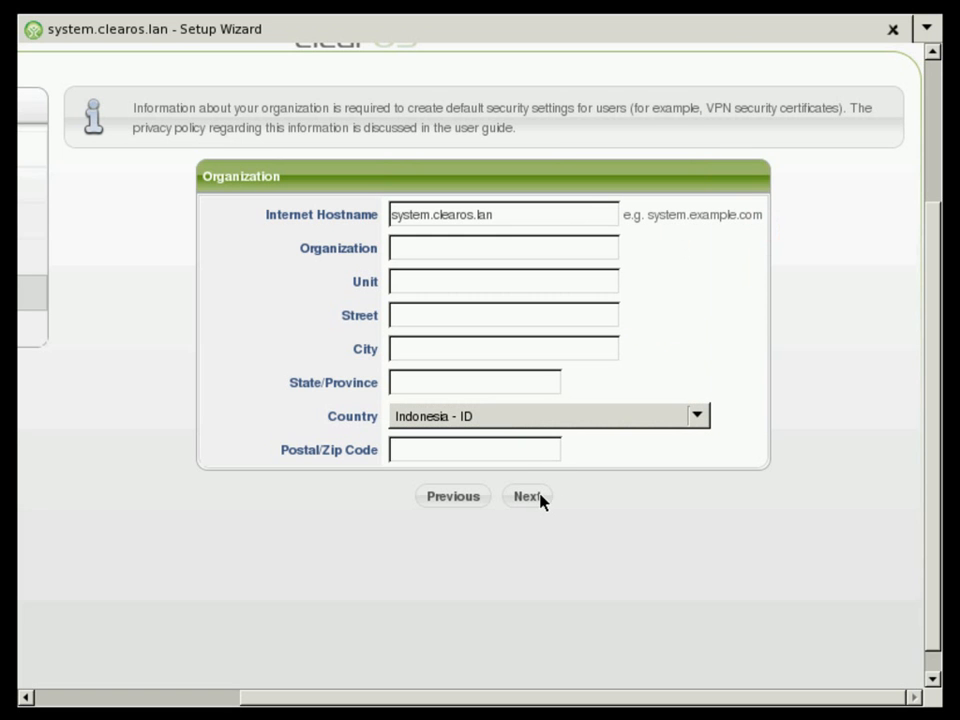
pyautogui.click(541, 502)
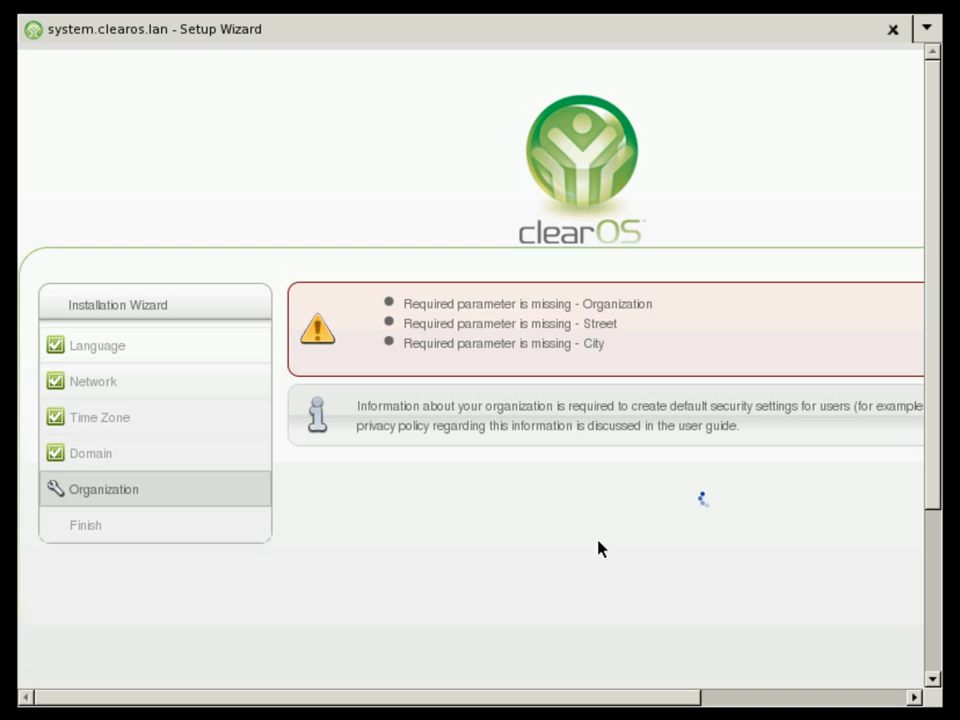
# - Enter organization 'IT Support', correcting the 'IT Suppoer' typo, and unit 'Networking'
pyautogui.scroll(-2, 932, 468)
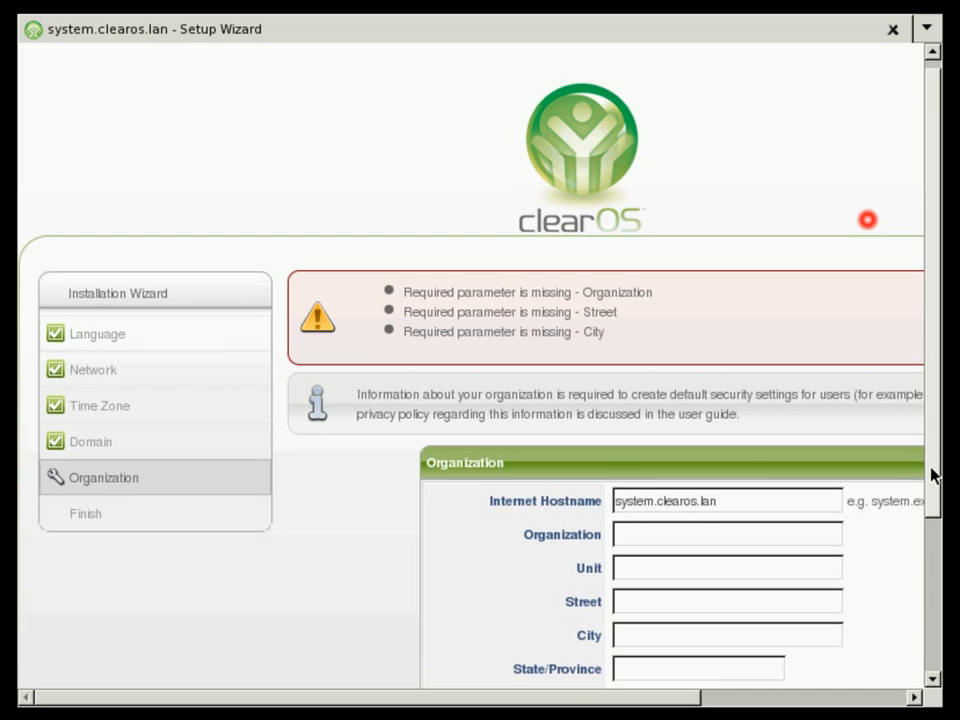
pyautogui.scroll(-2, 932, 468)
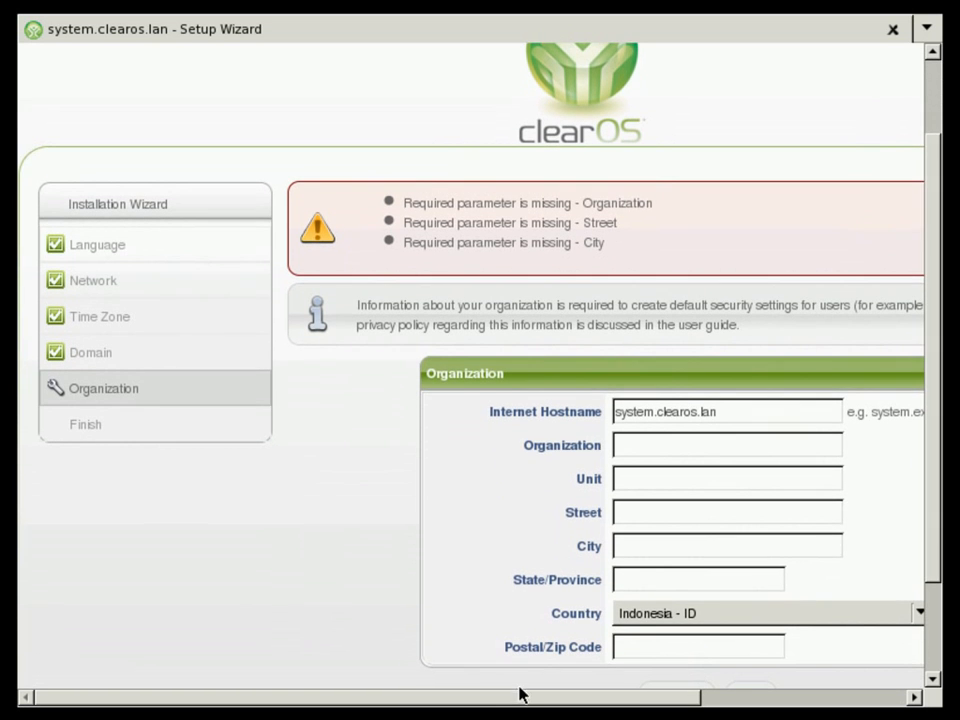
pyautogui.moveTo(520, 695); pyautogui.dragTo(760, 696)
pyautogui.click(492, 437)
pyautogui.write('IT Suppoer')
pyautogui.press('Tab')
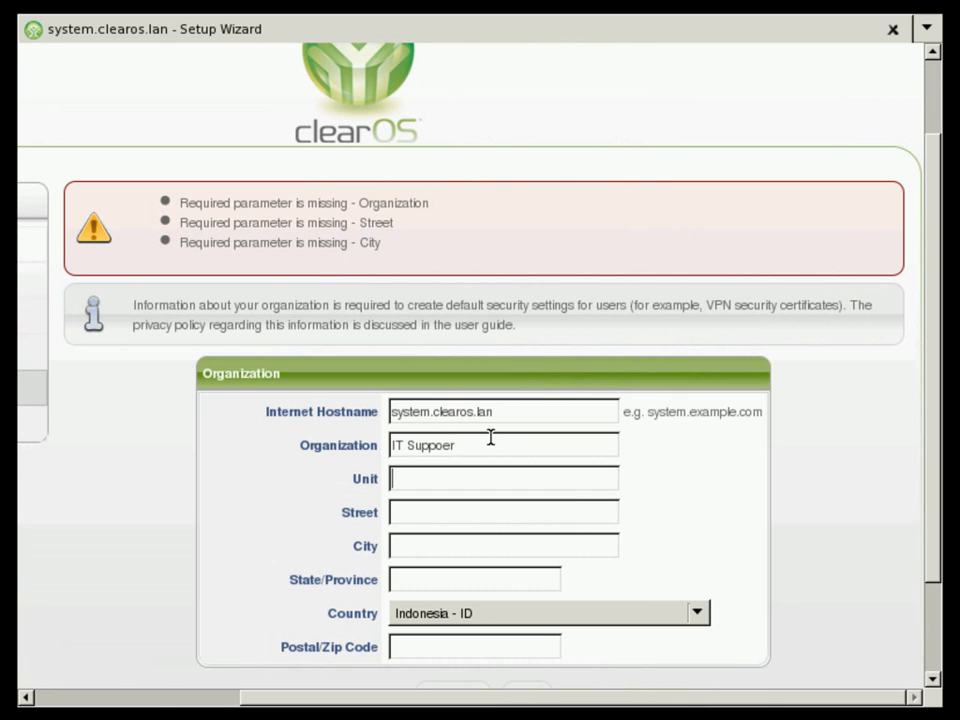
pyautogui.hotkey('shift', 'Tab')
pyautogui.press('End')
pyautogui.press('BackSpace')
pyautogui.press('BackSpace')
pyautogui.press('BackSpace')
pyautogui.write('ort')
pyautogui.press('Tab')
pyautogui.write('Networking')
# - Fill street and city 'jakarta', province 'Jawa', postal code 12345, and submit the page
pyautogui.press('Tab')
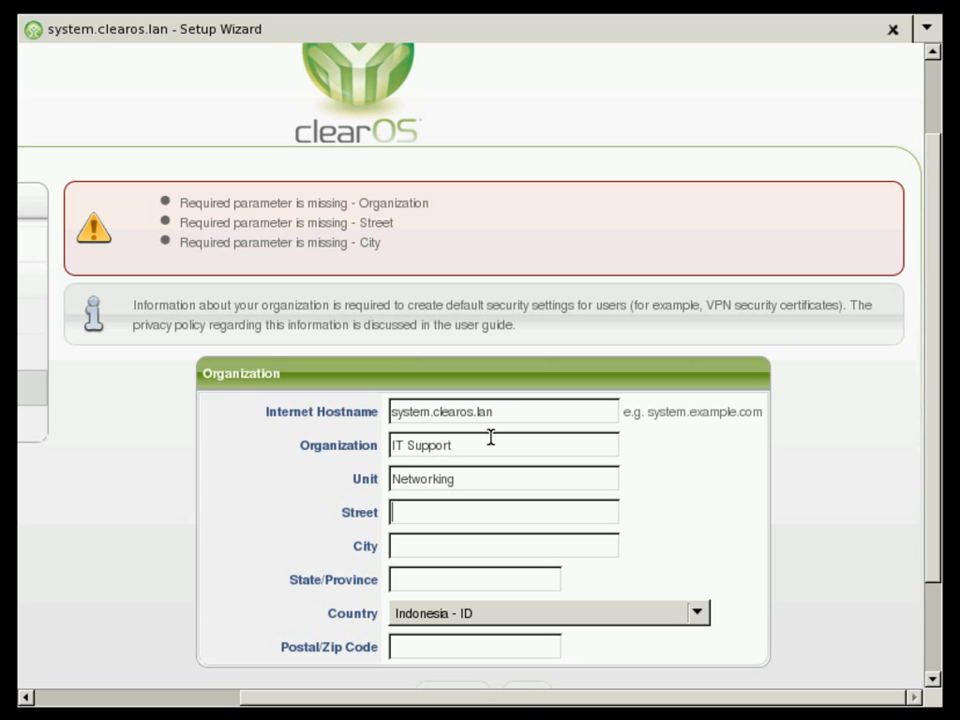
pyautogui.write('jakarta')
pyautogui.press('Tab')
pyautogui.write('jakarta')
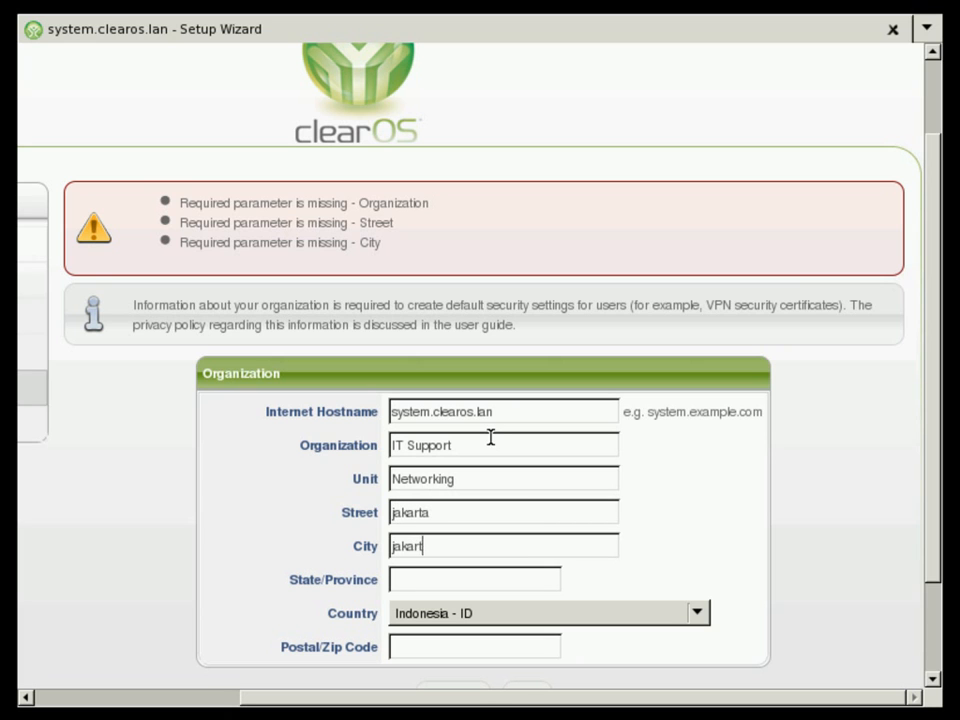
pyautogui.press('Tab')
pyautogui.write('Jawa')
pyautogui.press('Tab')
pyautogui.press('Tab')
pyautogui.scroll(-3, 544, 399)
pyautogui.write('12345')
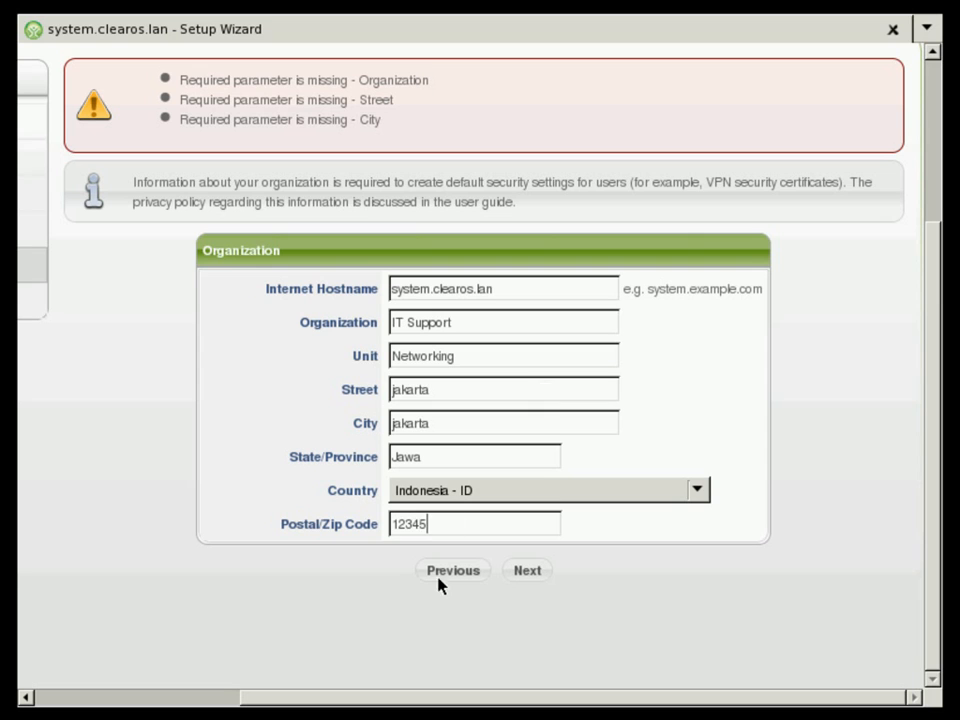
pyautogui.click(520, 578)
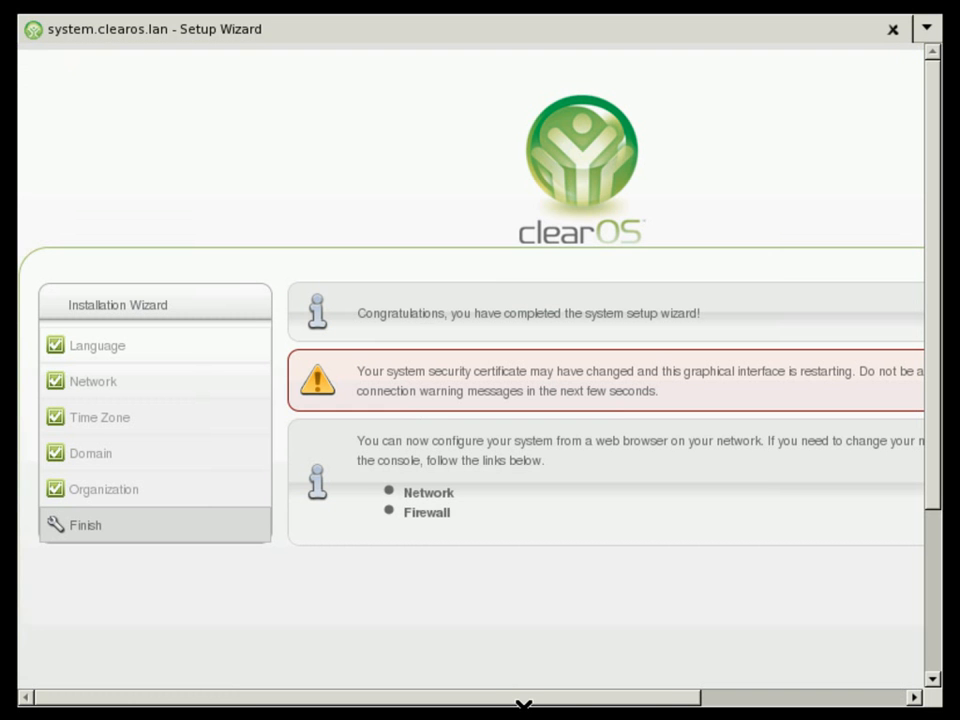
# - Read the certificate warning on the Finish page, then follow the Network link
pyautogui.moveTo(612, 698); pyautogui.dragTo(855, 703)
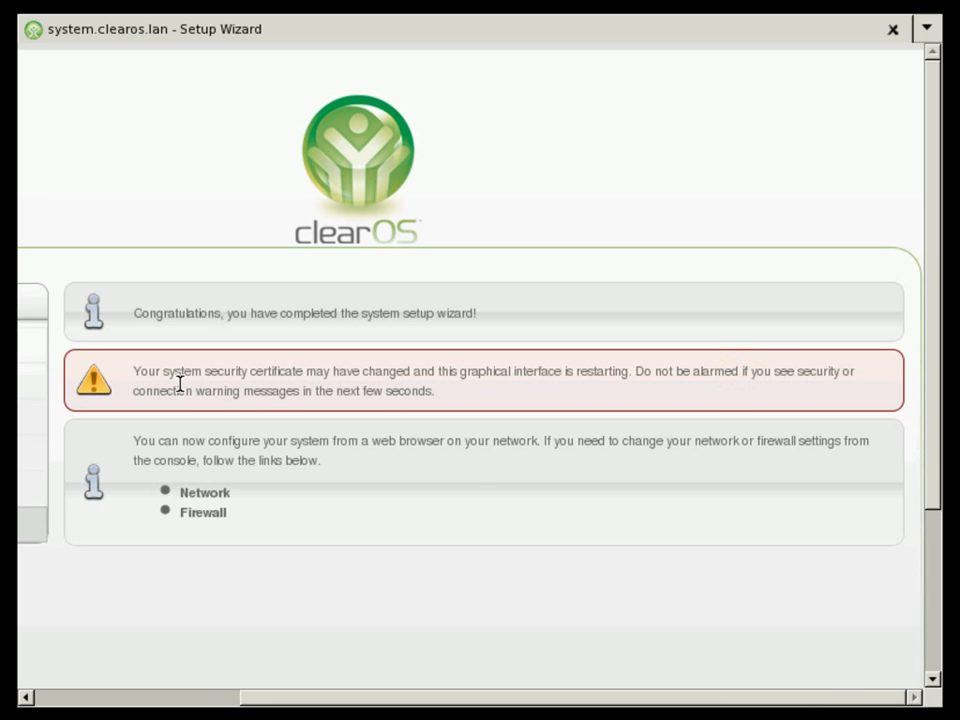
pyautogui.moveTo(158, 363); pyautogui.dragTo(362, 369)
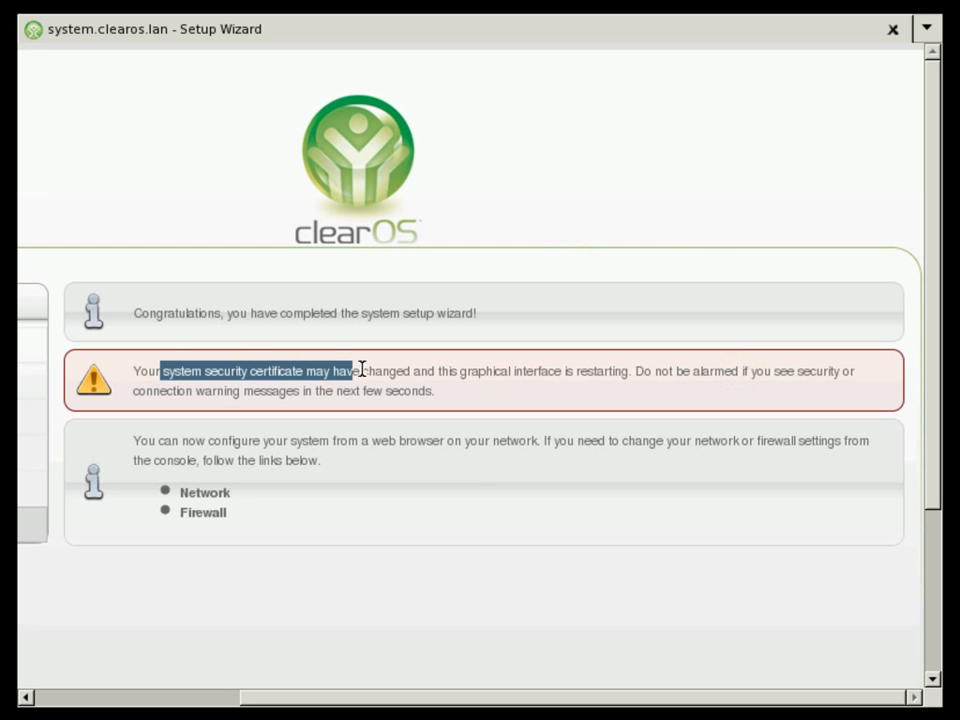
pyautogui.click(386, 369)
pyautogui.moveTo(200, 378); pyautogui.dragTo(330, 398)
pyautogui.click(386, 412)
pyautogui.scroll(-4, 498, 418)
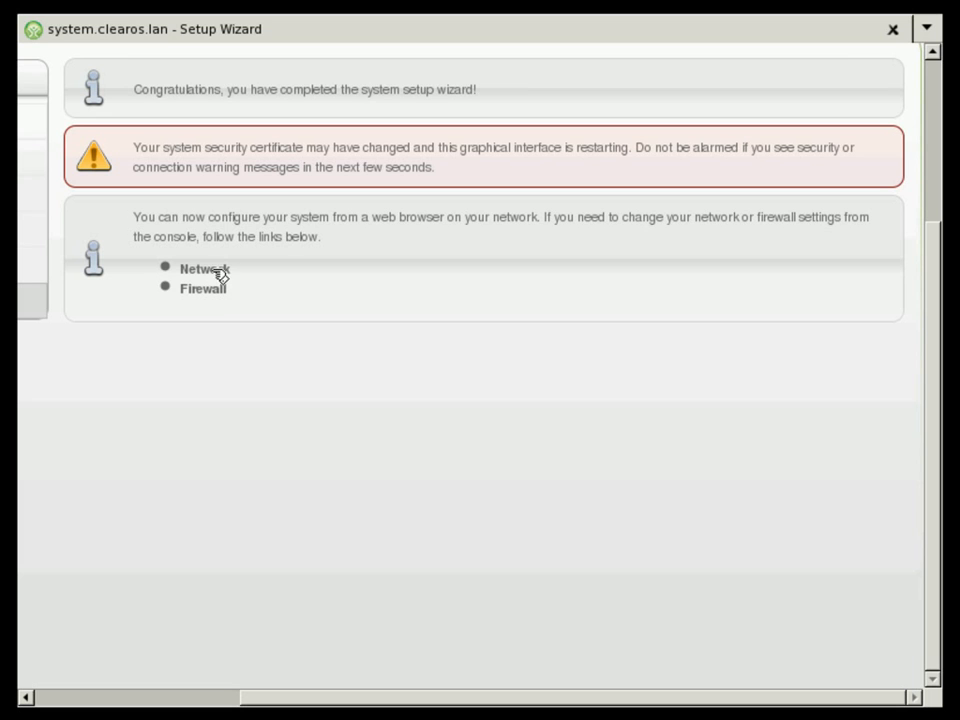
pyautogui.click(216, 270)
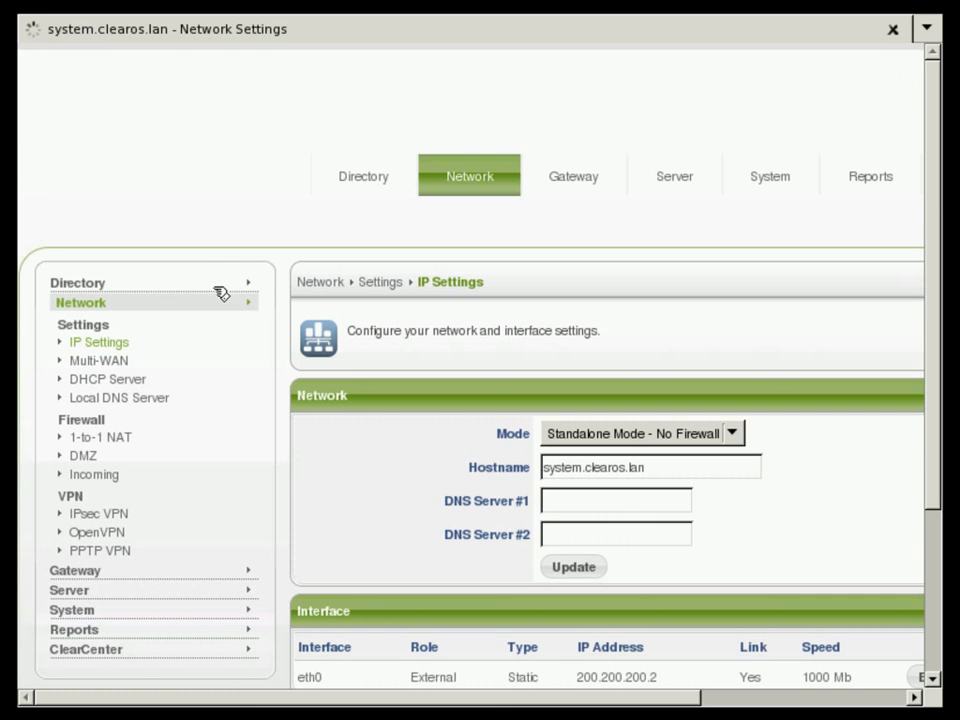
# - Go to System > Shutdown - Restart in the ClearOS webconfig
pyautogui.moveTo(553, 699); pyautogui.dragTo(772, 703)
pyautogui.scroll(-3, 735, 510)
pyautogui.scroll(-1, 728, 500)
pyautogui.scroll(4, 343, 424)
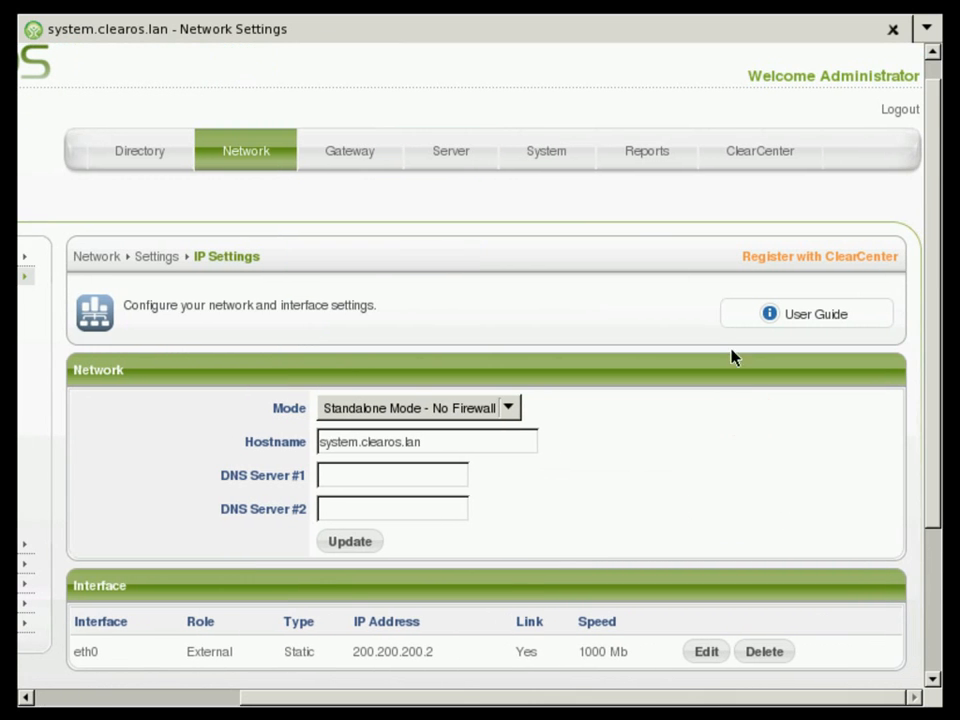
pyautogui.moveTo(574, 163)
pyautogui.click(607, 320)
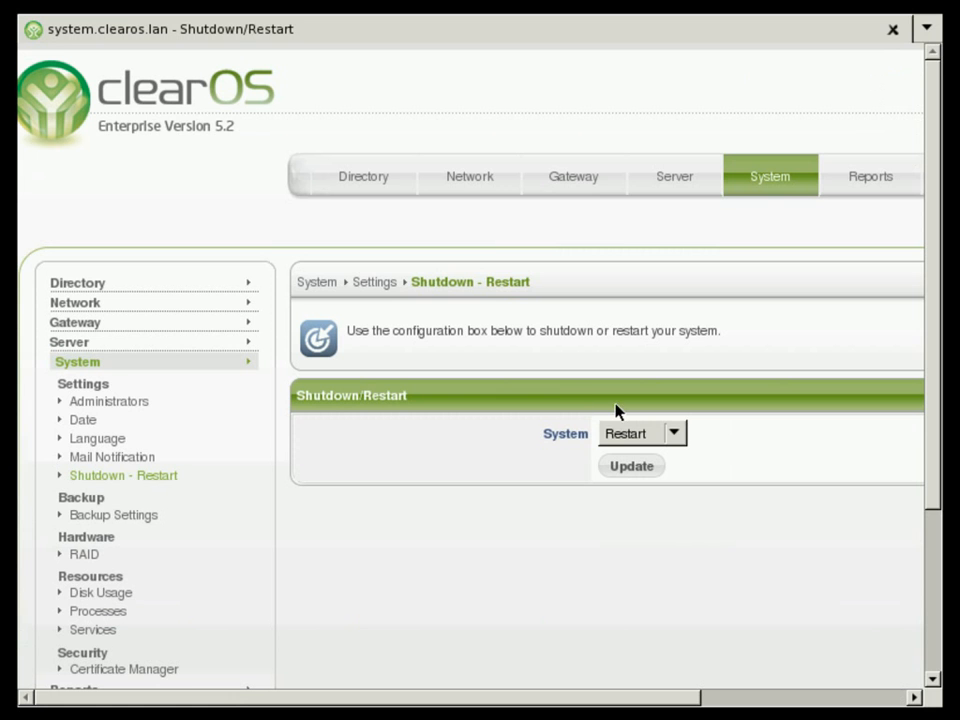
# - Switch the action from Restart to Shutdown, apply it and confirm to halt ClearOS
pyautogui.click(660, 436)
pyautogui.click(651, 480)
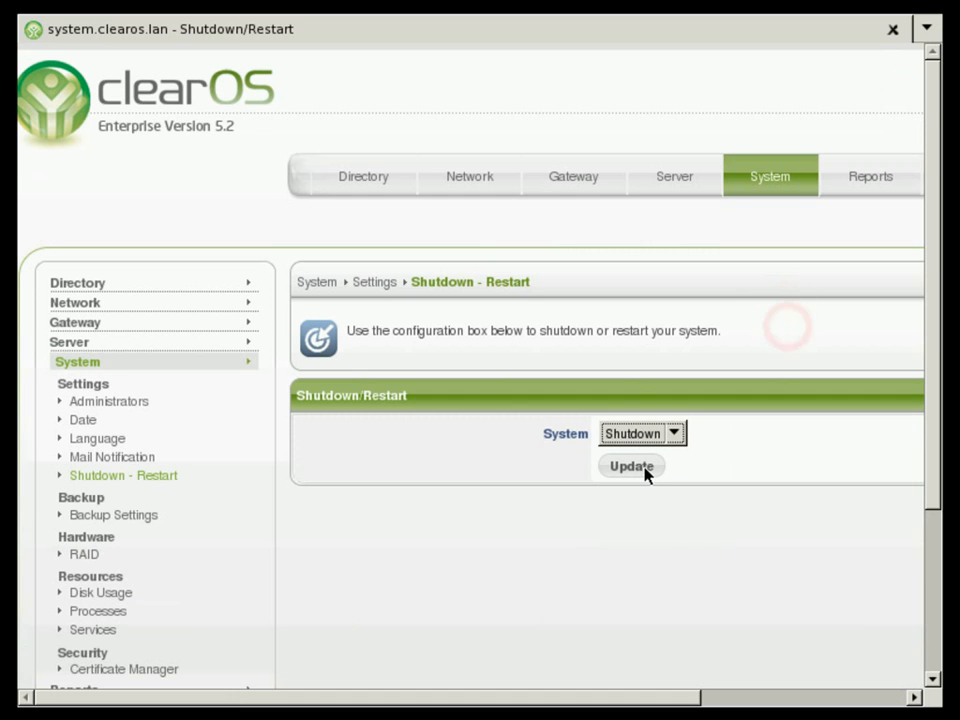
pyautogui.click(647, 474)
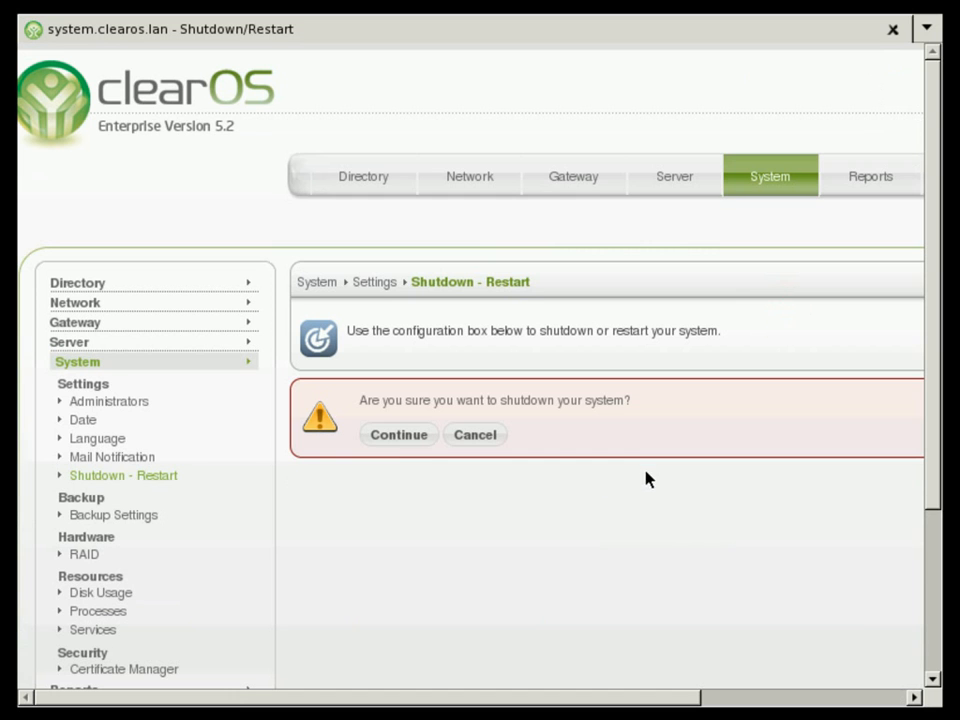
pyautogui.click(400, 436)
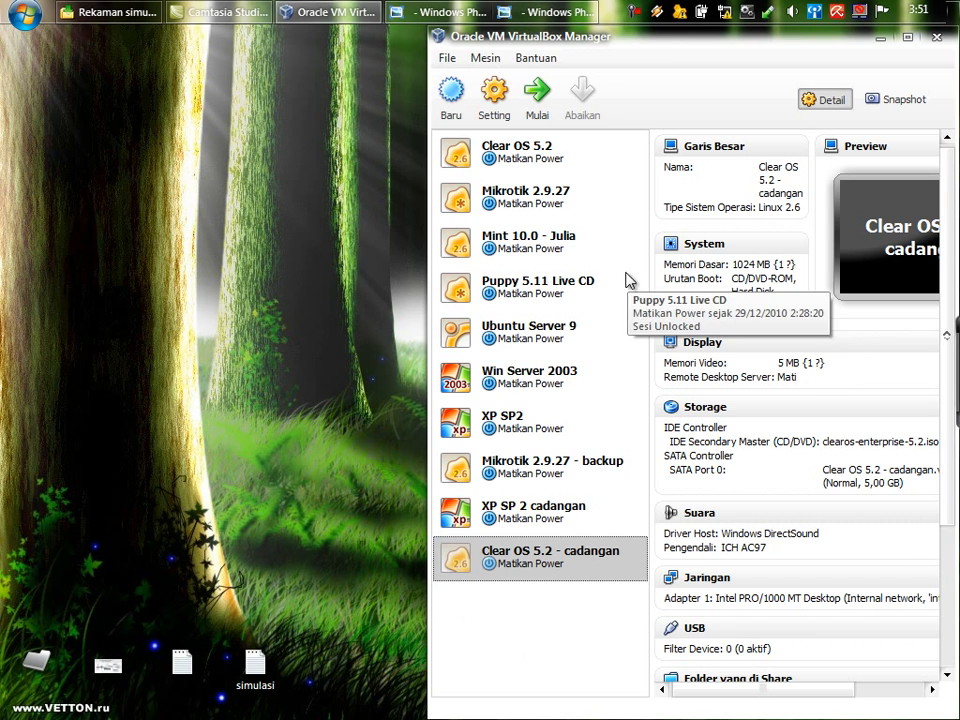
# - Refresh the desktop, maximise VirtualBox Manager and narrow the machine list to widen details
pyautogui.rightClick(337, 257)
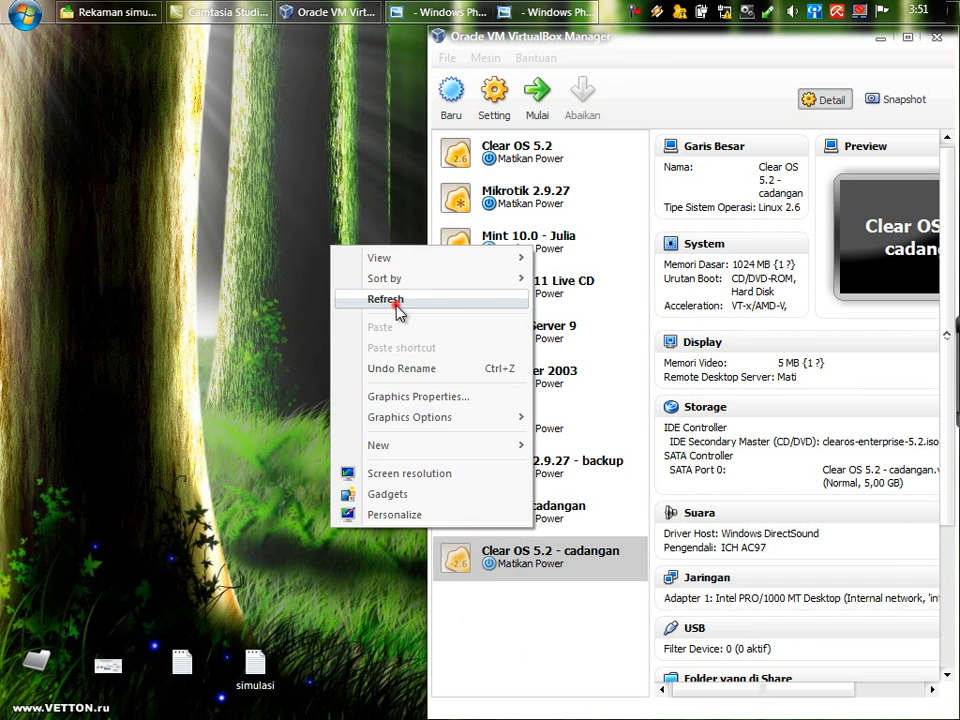
pyautogui.click(394, 300)
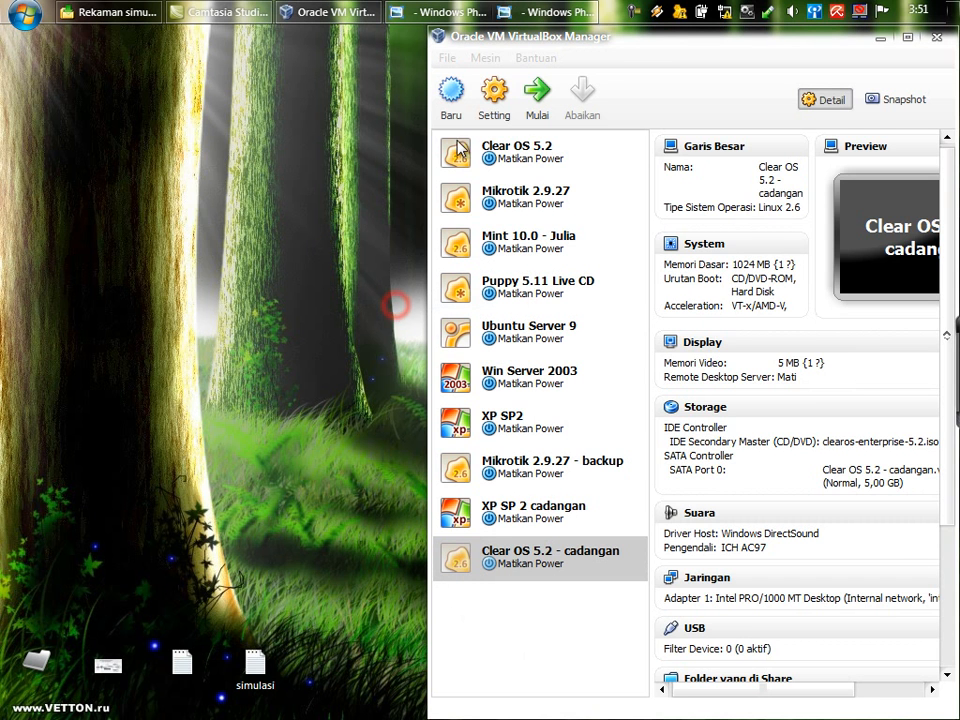
pyautogui.doubleClick(537, 38)
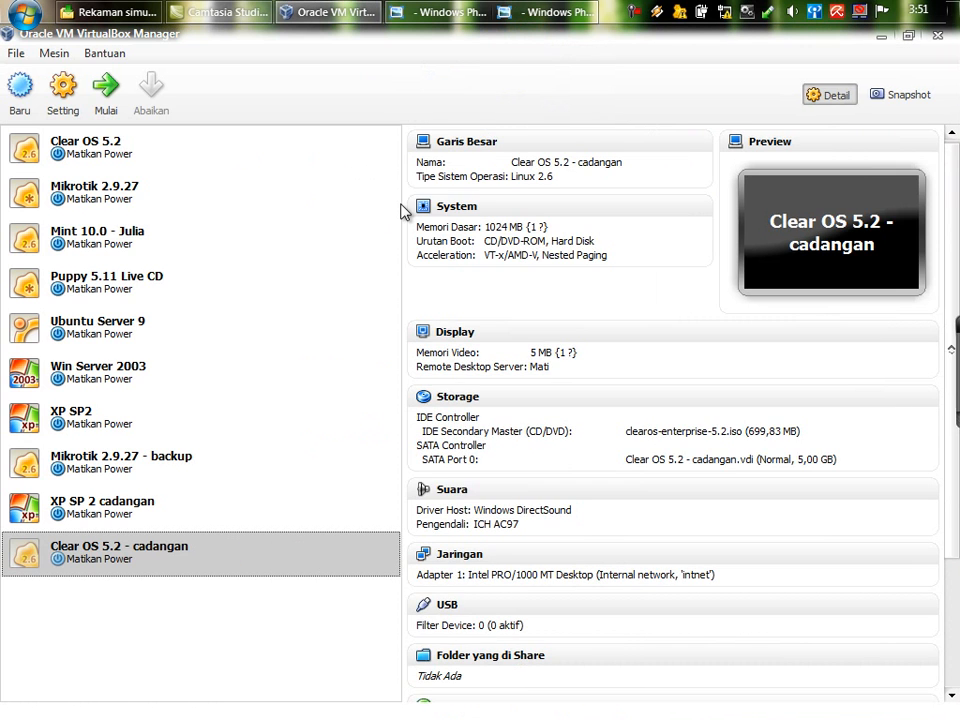
pyautogui.moveTo(404, 203); pyautogui.dragTo(318, 203)
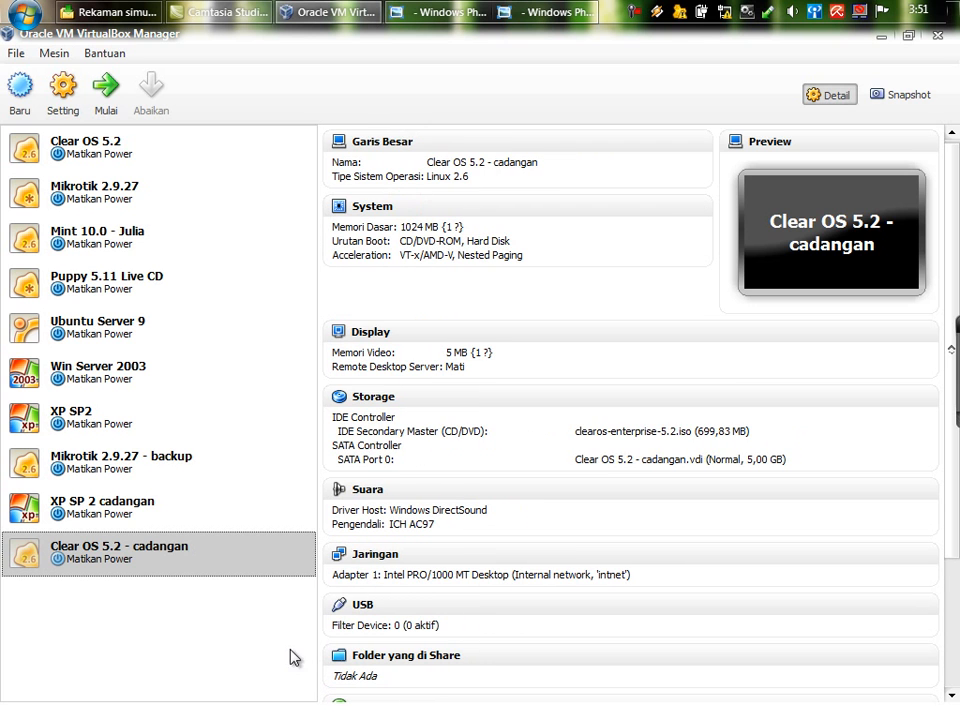
pyautogui.click(163, 258)
# - Start a new virtual machine named 'Win Server 2003 - cadangan'
pyautogui.click(116, 190)
pyautogui.click(20, 90)
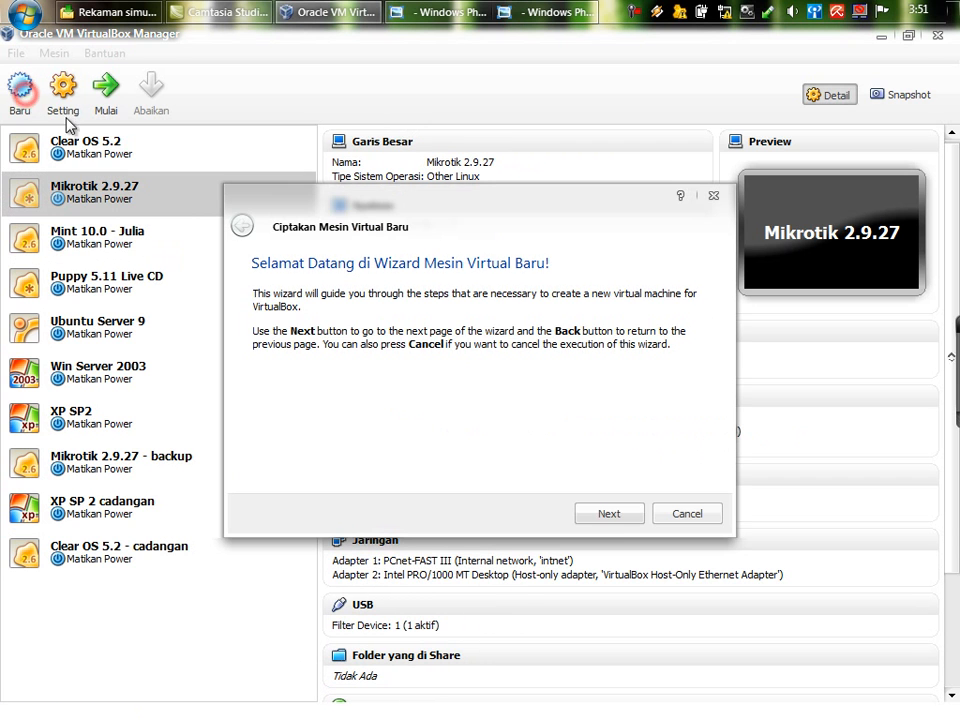
pyautogui.click(609, 514)
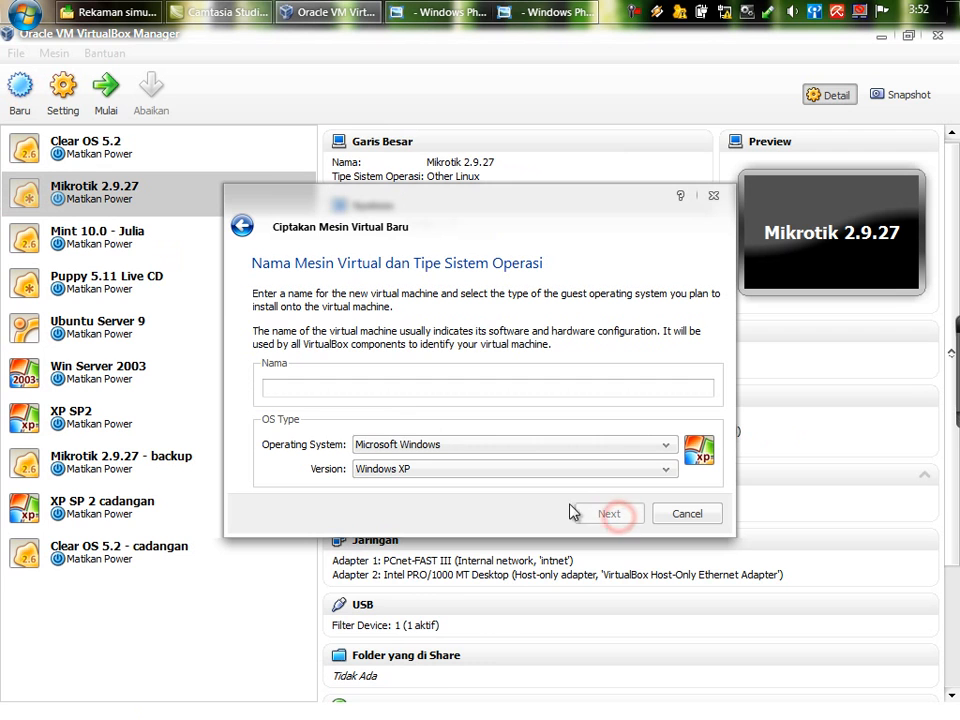
pyautogui.write('Ser')
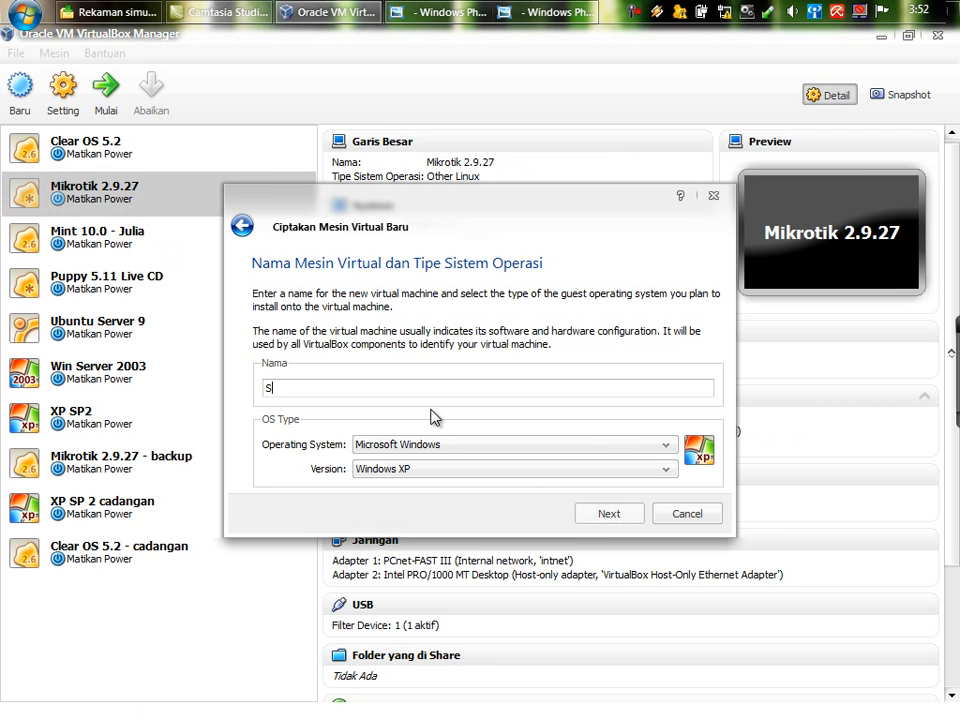
pyautogui.press('BackSpace')
pyautogui.press('BackSpace')
pyautogui.press('BackSpace')
pyautogui.write('Win')
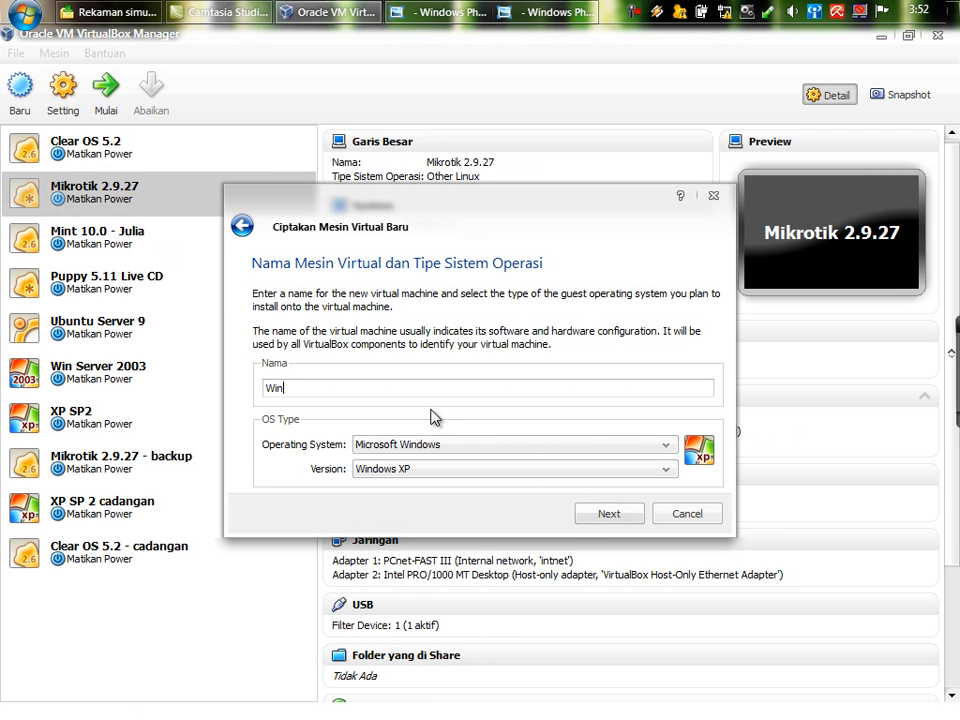
pyautogui.write(' Server 2003 ')
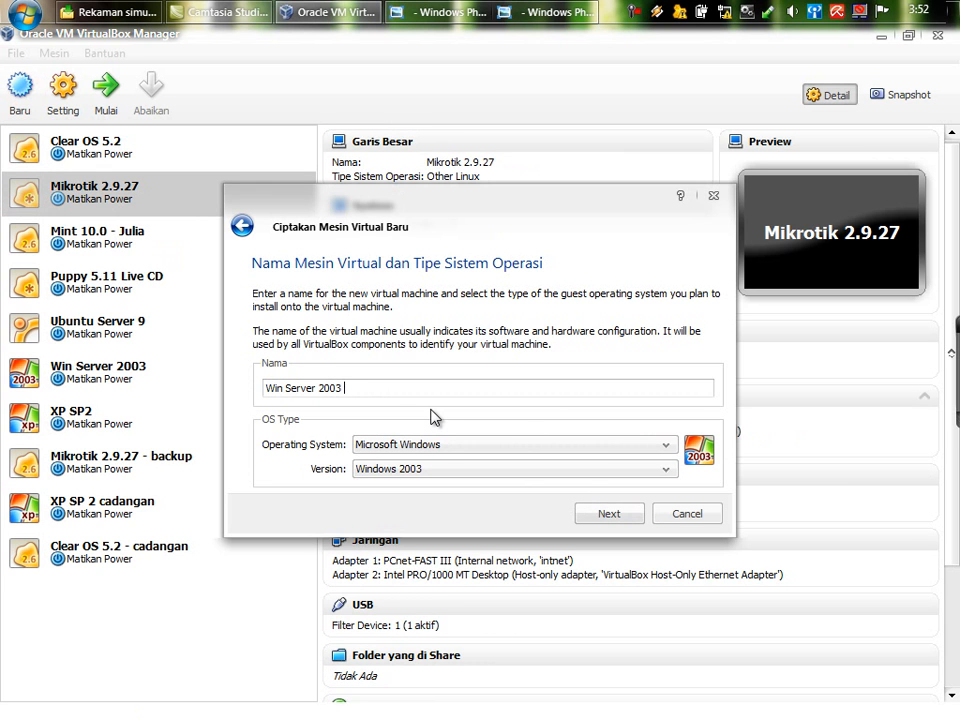
pyautogui.write('- cadangan')
pyautogui.press('Tab')
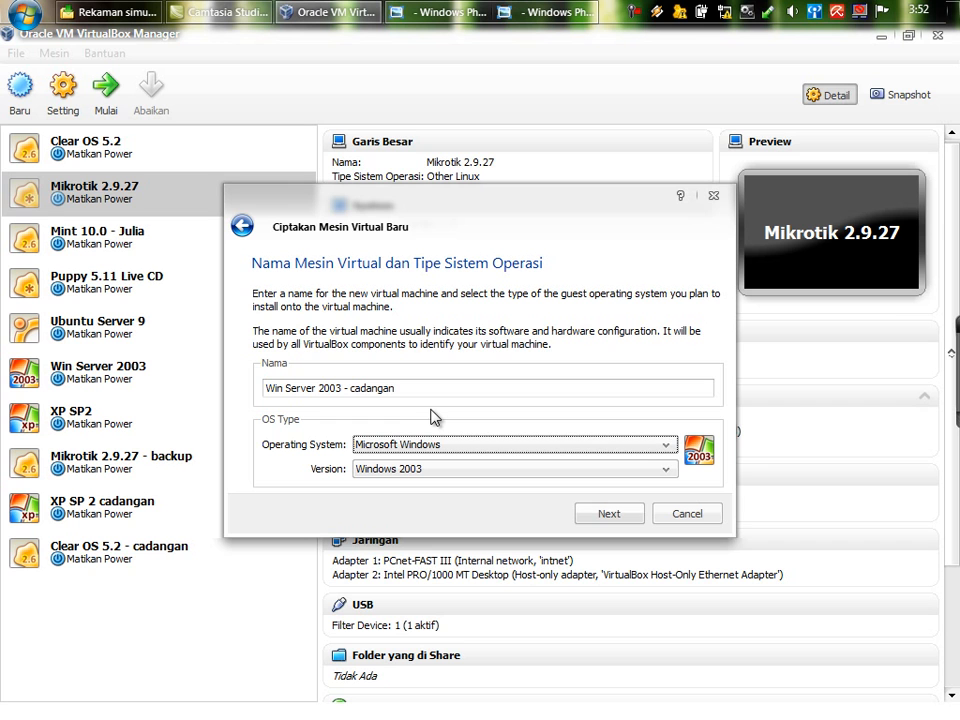
# - Set the OS to Microsoft Windows, version Windows 2003, and continue to the memory step
pyautogui.click(435, 467)
pyautogui.scroll(-2, 500, 517)
pyautogui.scroll(2, 503, 521)
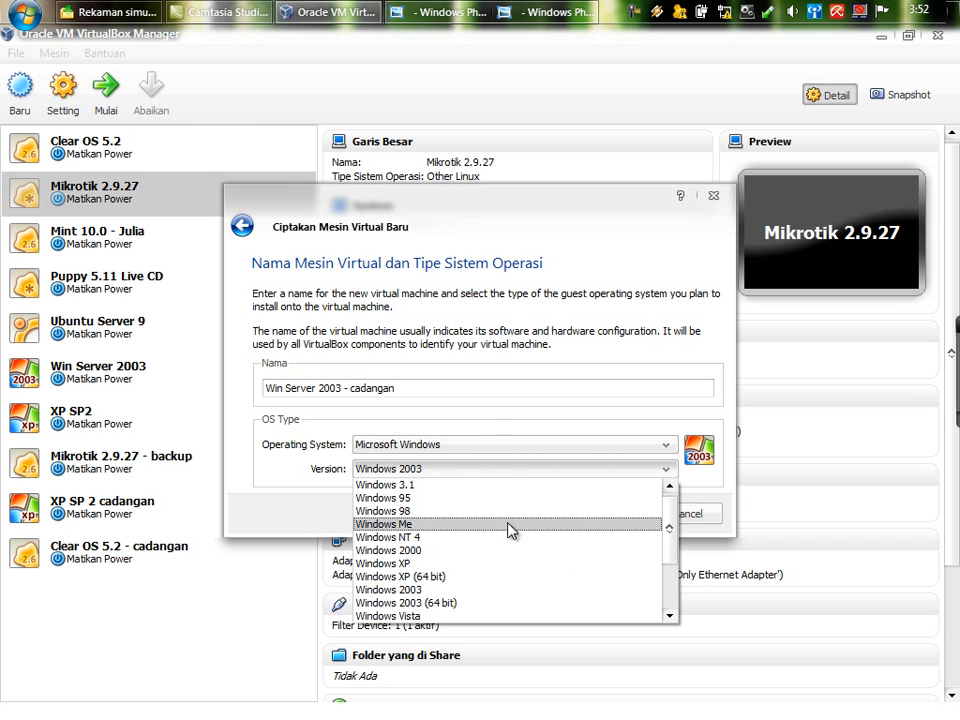
pyautogui.click(505, 472)
pyautogui.click(521, 440)
pyautogui.click(511, 455)
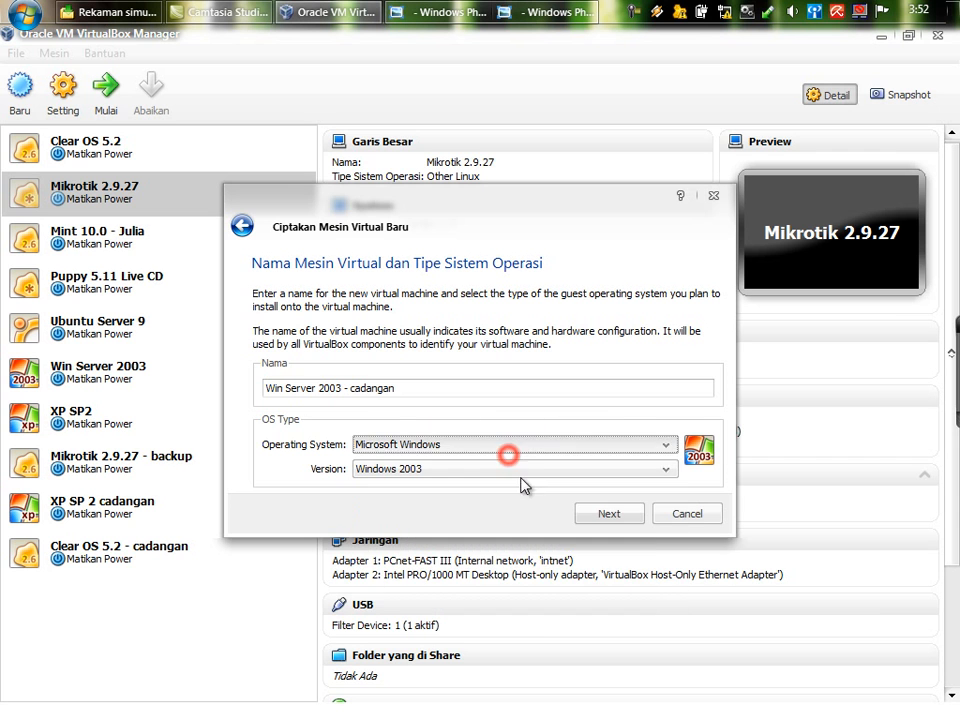
pyautogui.click(531, 468)
pyautogui.click(490, 550)
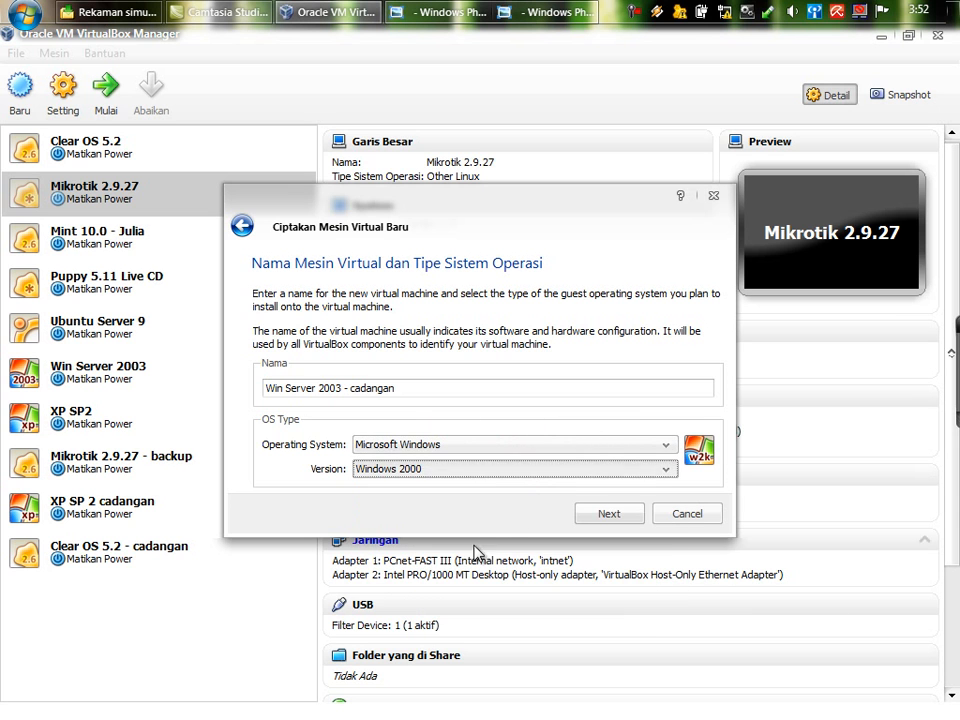
pyautogui.click(501, 469)
pyautogui.scroll(-1, 503, 521)
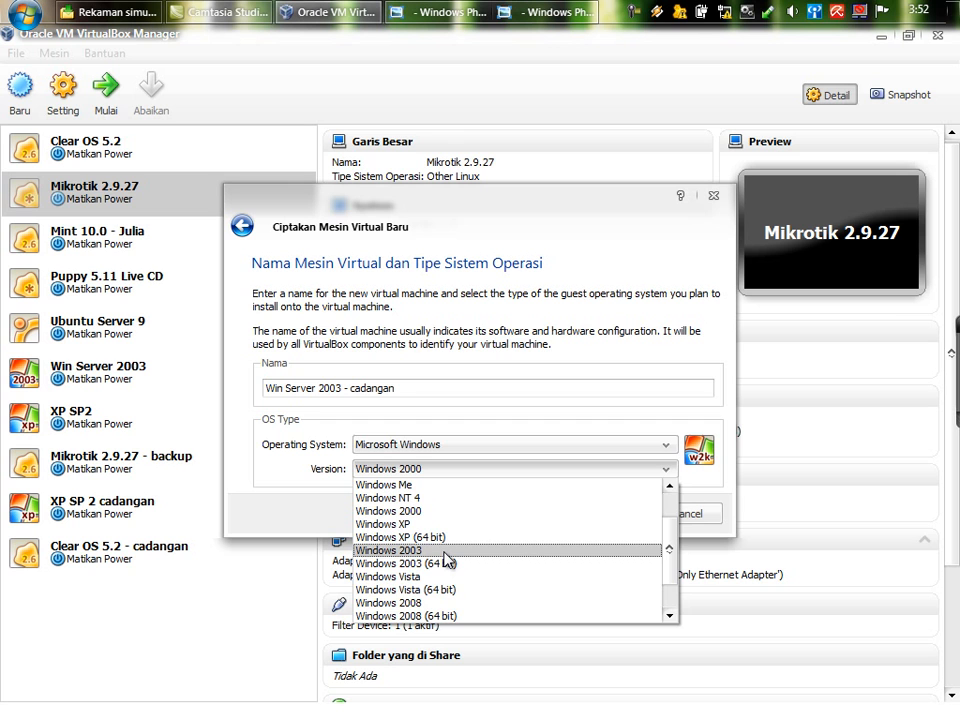
pyautogui.click(445, 551)
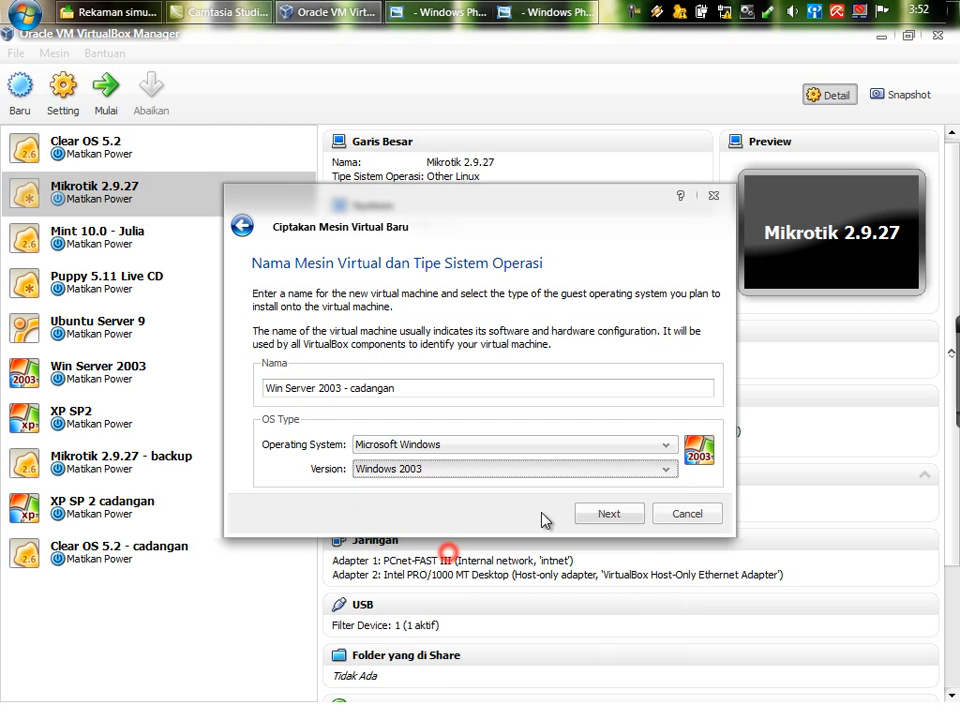
pyautogui.click(628, 516)
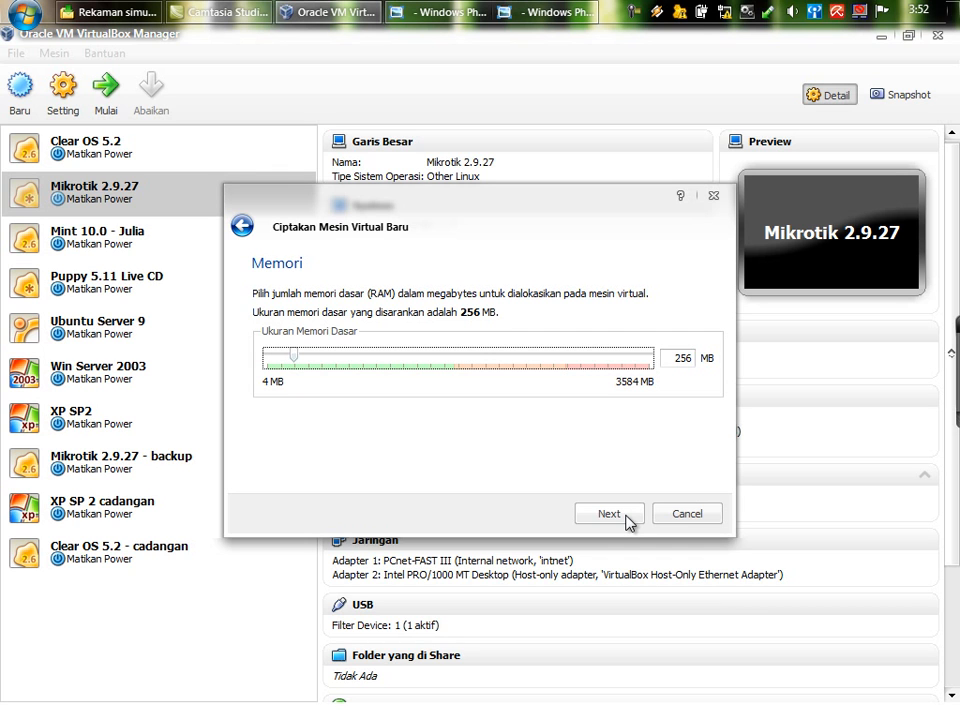
# - Give the machine 1024 MB of base memory
pyautogui.click(664, 357)
pyautogui.moveTo(690, 360); pyautogui.dragTo(700, 363)
pyautogui.write('1')
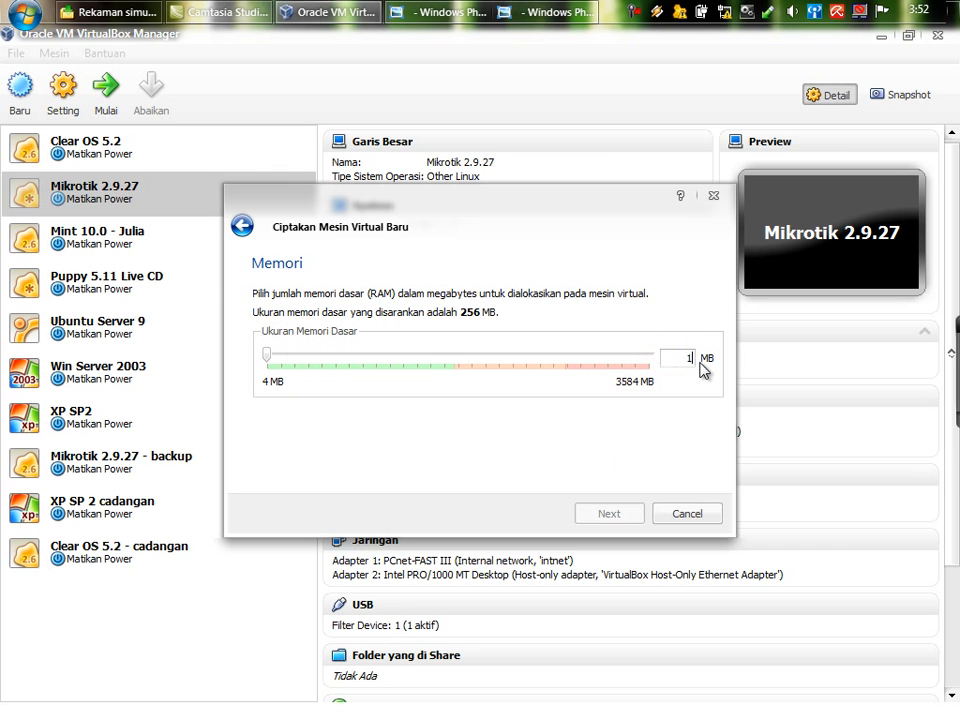
pyautogui.write('024')
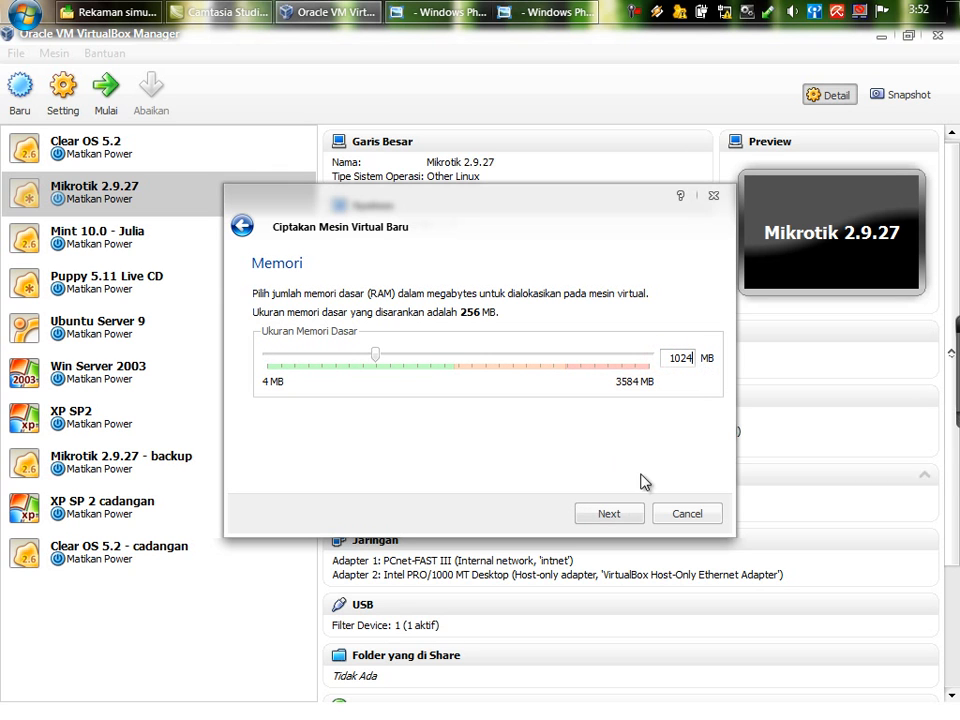
pyautogui.click(608, 513)
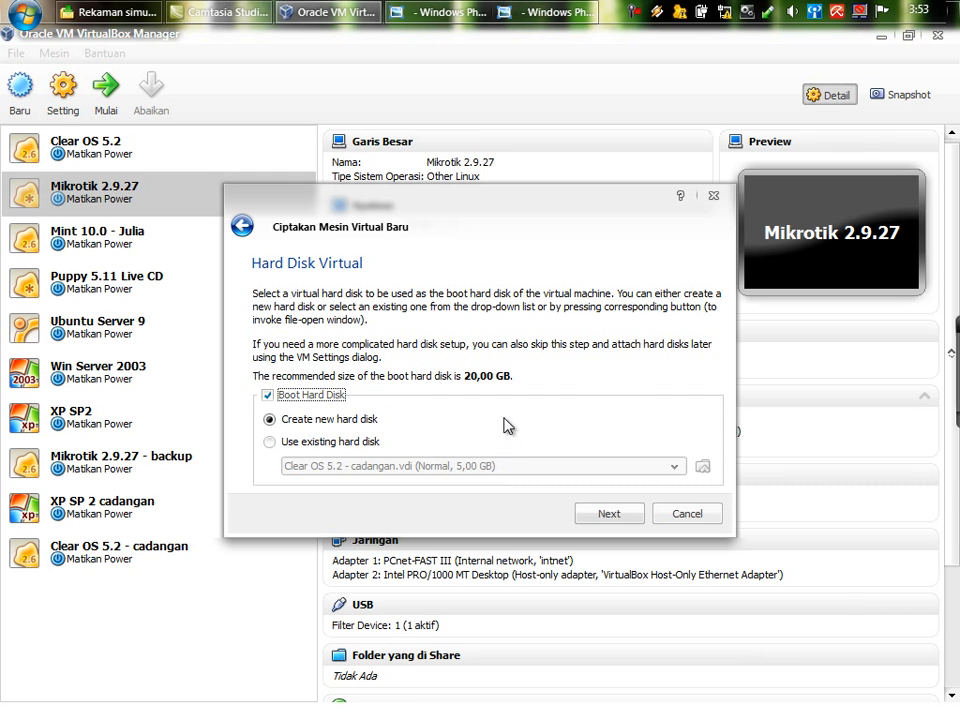
# - Review the recommended 20,00 GB disk size and begin creating a new hard disk
pyautogui.click(591, 377)
pyautogui.moveTo(371, 377); pyautogui.dragTo(512, 378)
pyautogui.click(362, 383)
pyautogui.moveTo(330, 379); pyautogui.dragTo(512, 384)
pyautogui.click(498, 375)
pyautogui.click(431, 376)
pyautogui.click(390, 373)
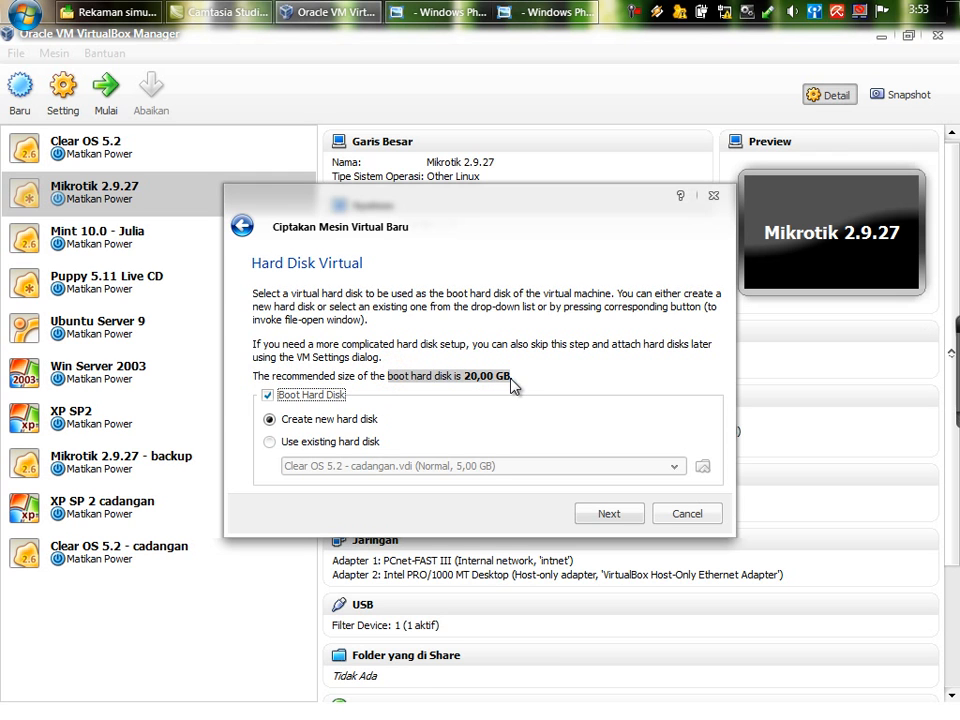
pyautogui.click(548, 374)
pyautogui.click(607, 514)
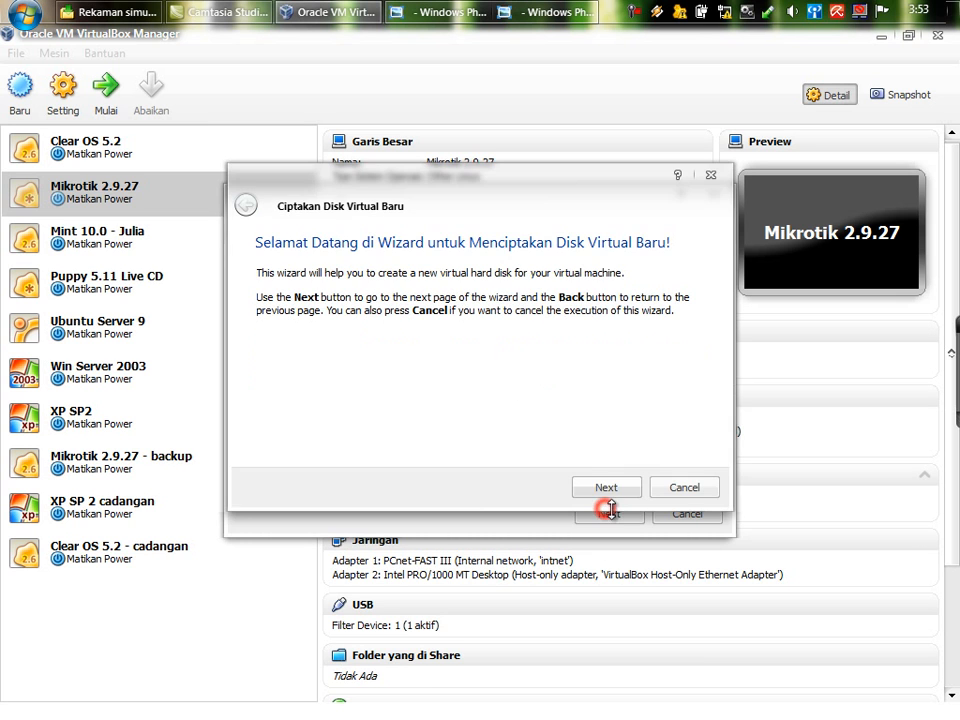
# - Create a 10 GB dynamically expanding disk and finish the new machine
pyautogui.click(610, 488)
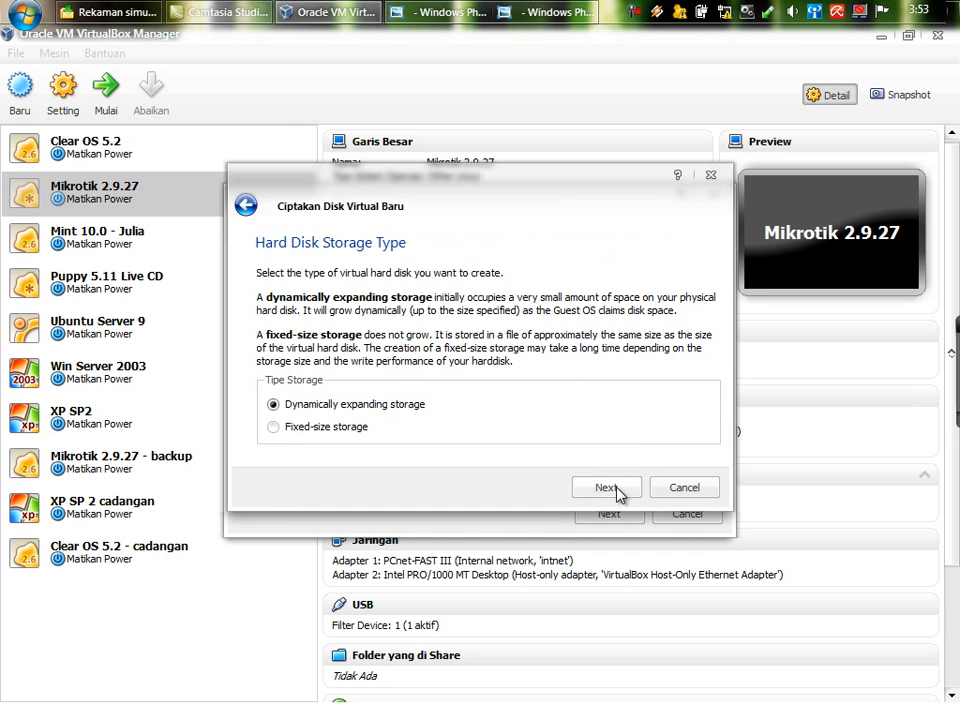
pyautogui.click(617, 489)
pyautogui.click(663, 419)
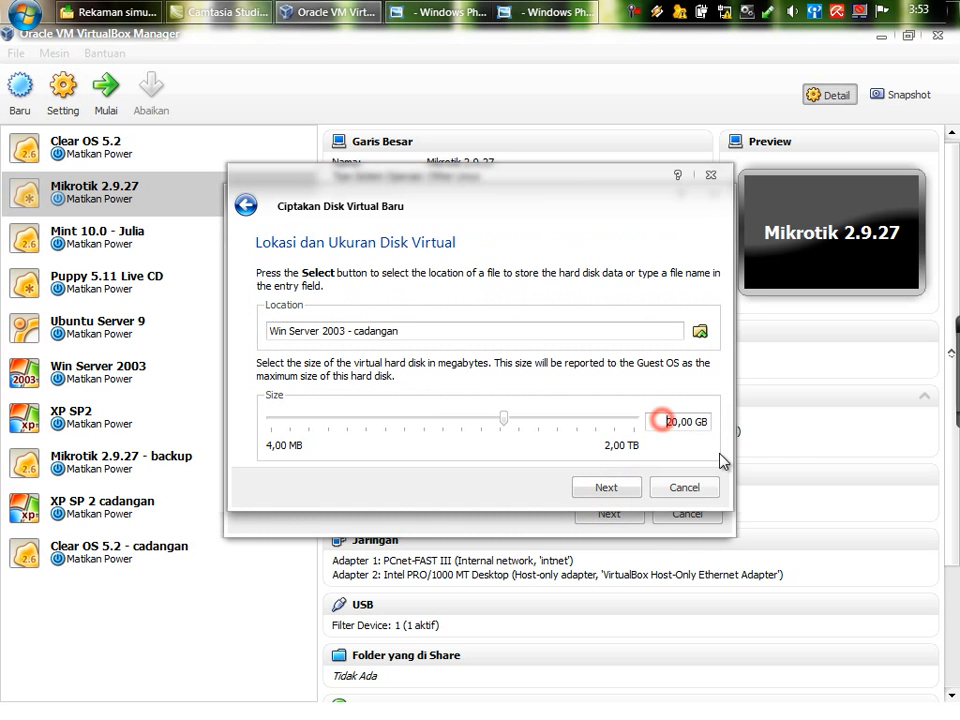
pyautogui.press('Delete')
pyautogui.write('1')
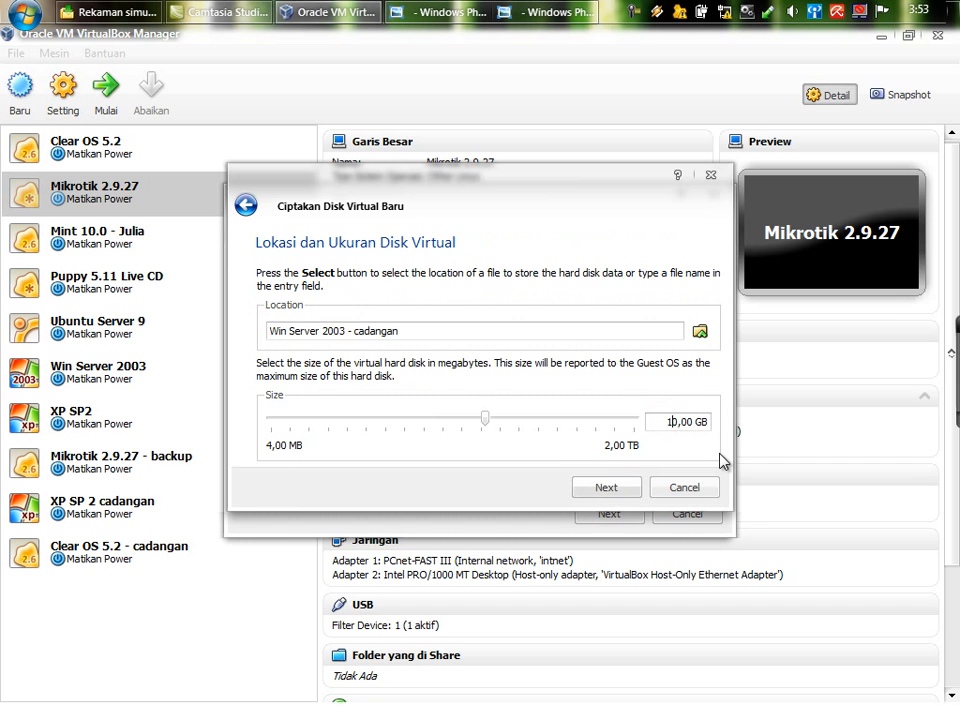
pyautogui.click(666, 420)
pyautogui.click(610, 489)
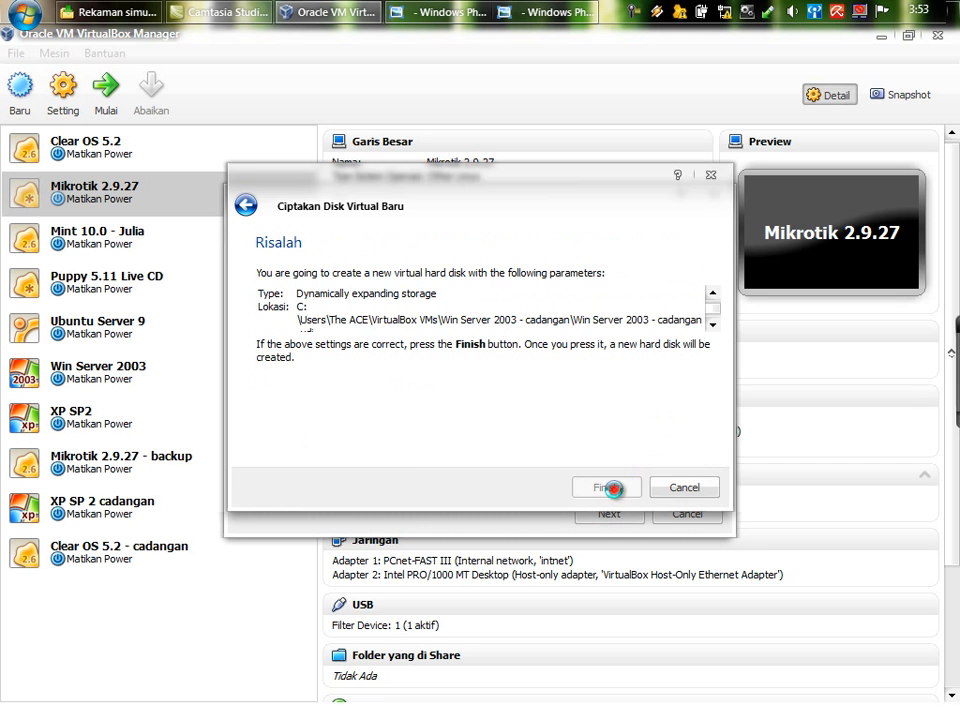
pyautogui.click(621, 514)
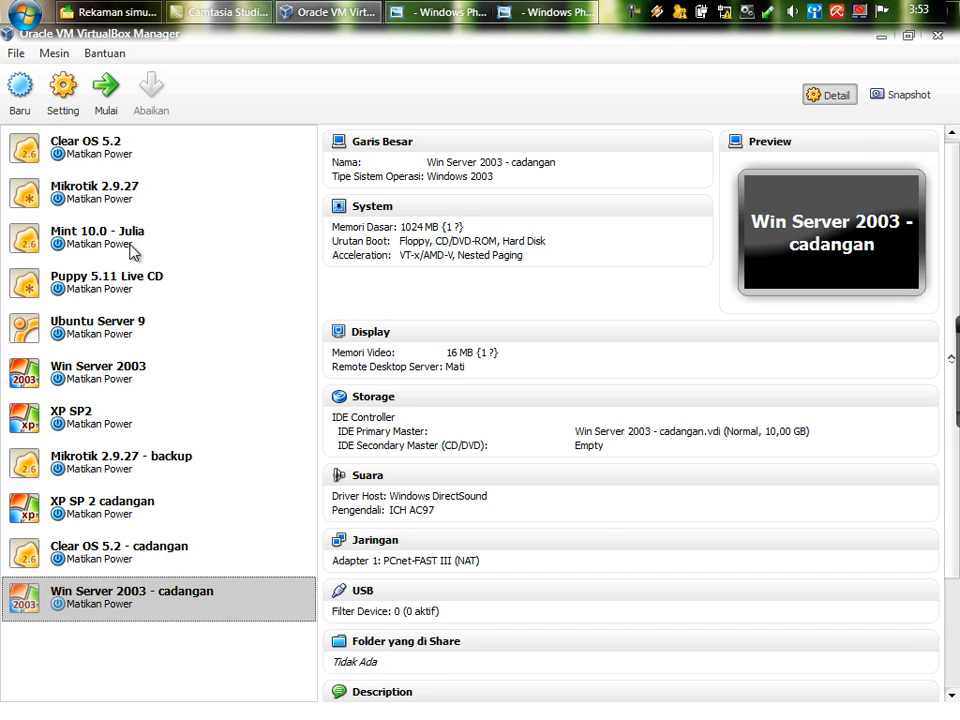
# - In the new machine's settings, attach network adapter 1 to internal network intnet
pyautogui.click(71, 92)
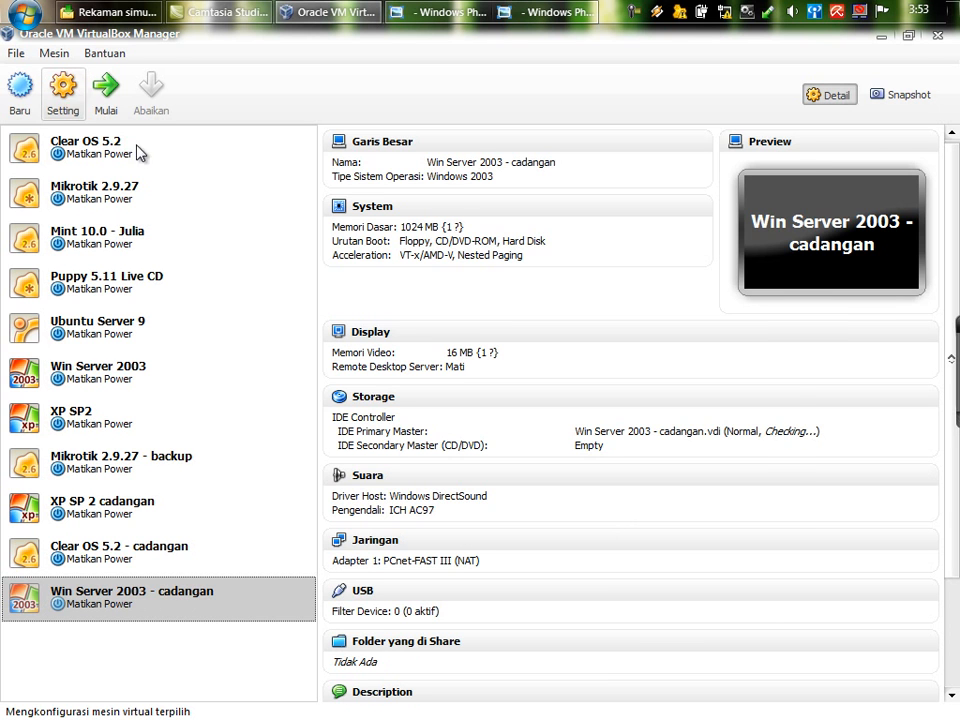
pyautogui.moveTo(289, 152); pyautogui.dragTo(270, 128)
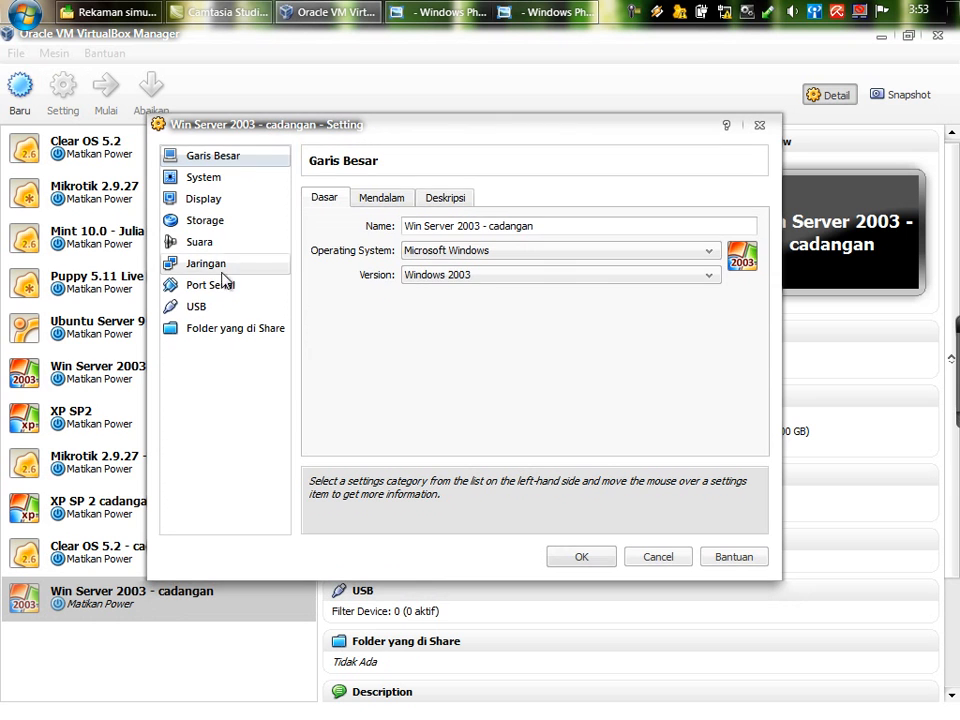
pyautogui.click(218, 268)
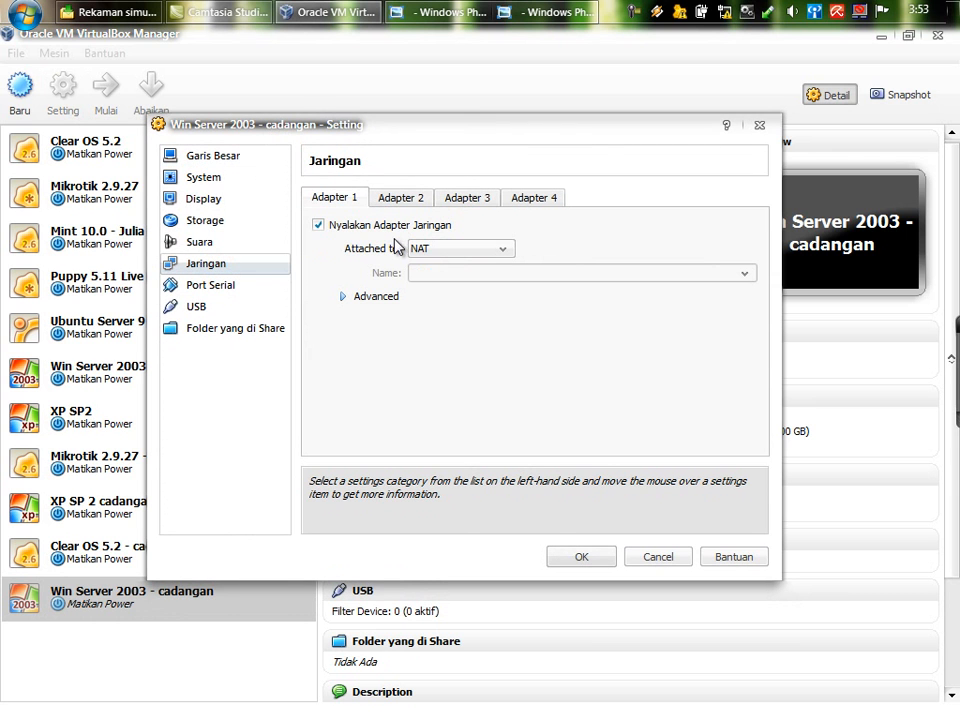
pyautogui.click(418, 197)
pyautogui.click(333, 196)
pyautogui.click(468, 249)
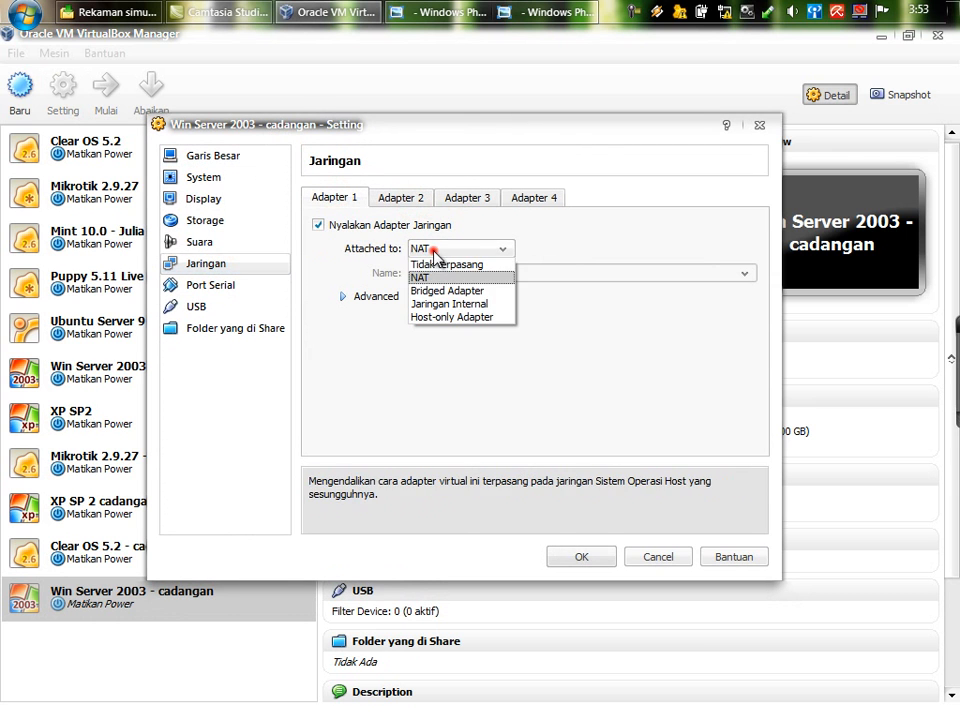
pyautogui.click(457, 306)
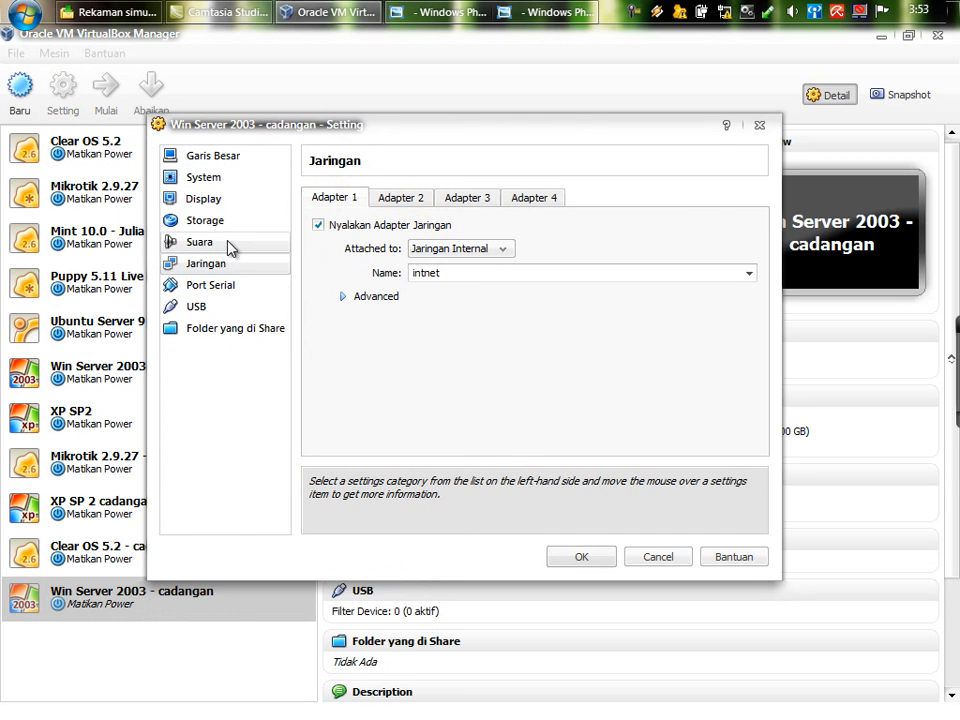
# - Move Floppy below Hard Disk and exclude it from booting, then raise video memory to 32 MB
pyautogui.click(220, 180)
pyautogui.click(440, 268)
pyautogui.click(535, 288)
pyautogui.click(534, 289)
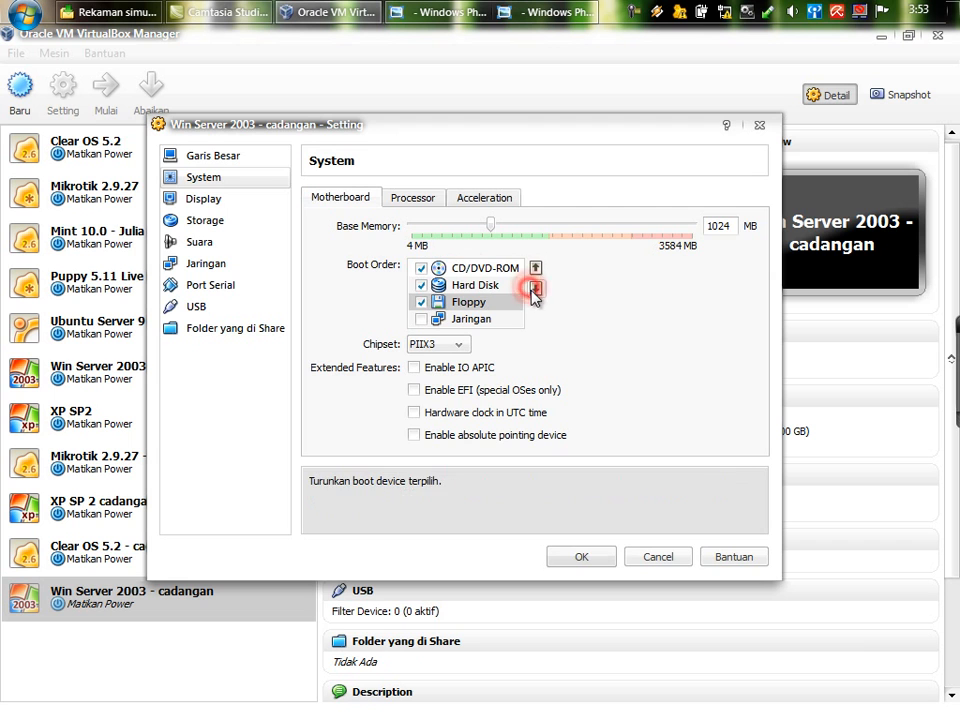
pyautogui.click(421, 302)
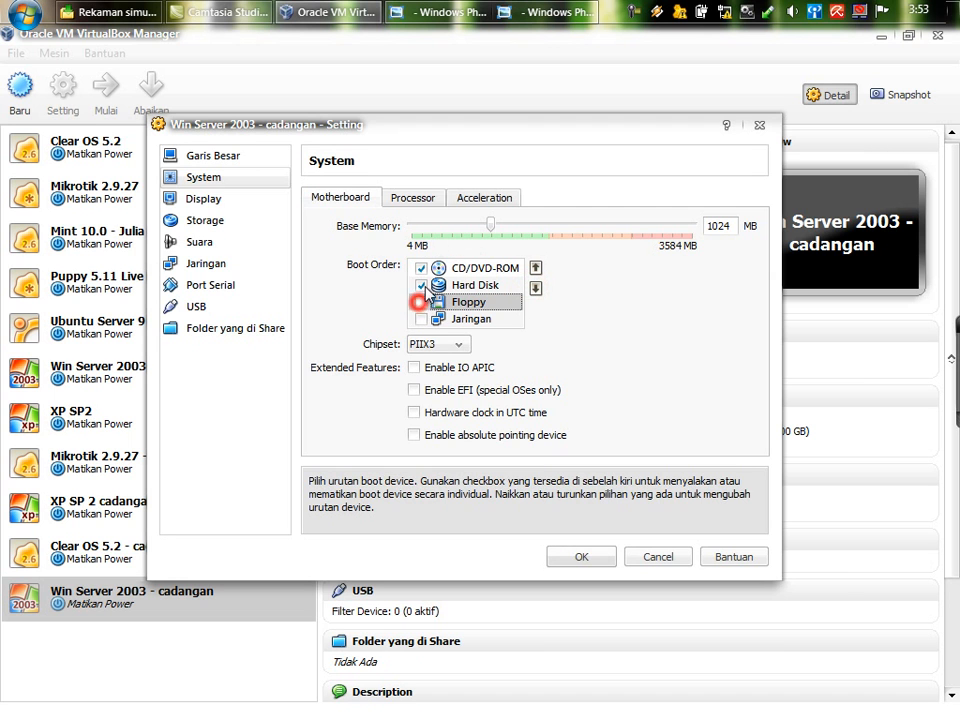
pyautogui.click(222, 199)
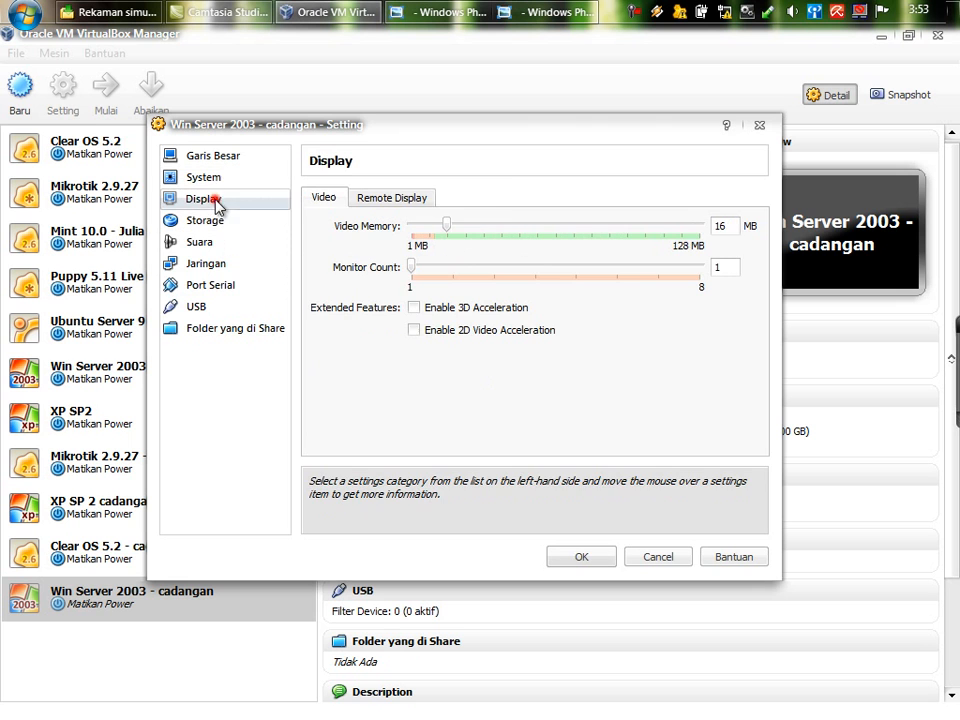
pyautogui.click(569, 226)
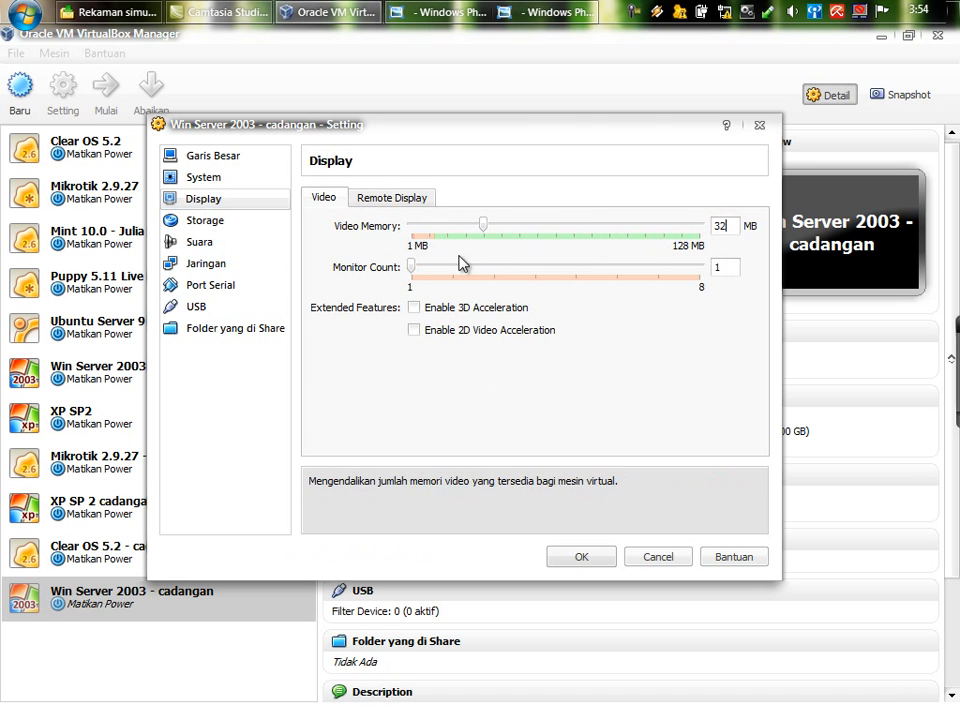
# - Mount the Win Server 2003 Data Center Edition image in the empty CD drive and save
pyautogui.click(231, 221)
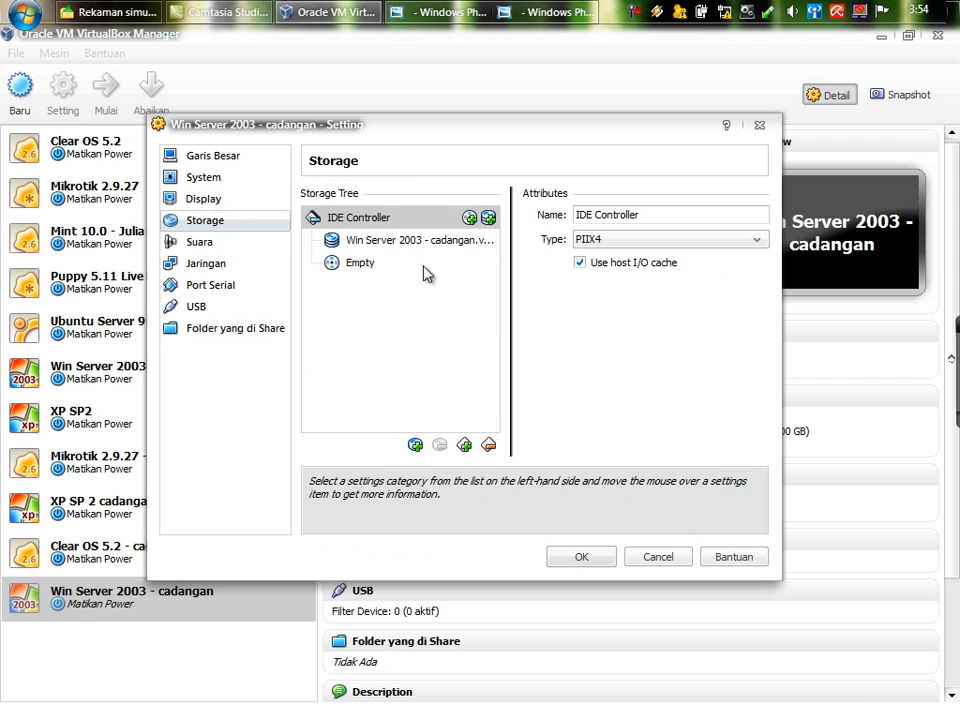
pyautogui.click(360, 263)
pyautogui.click(758, 222)
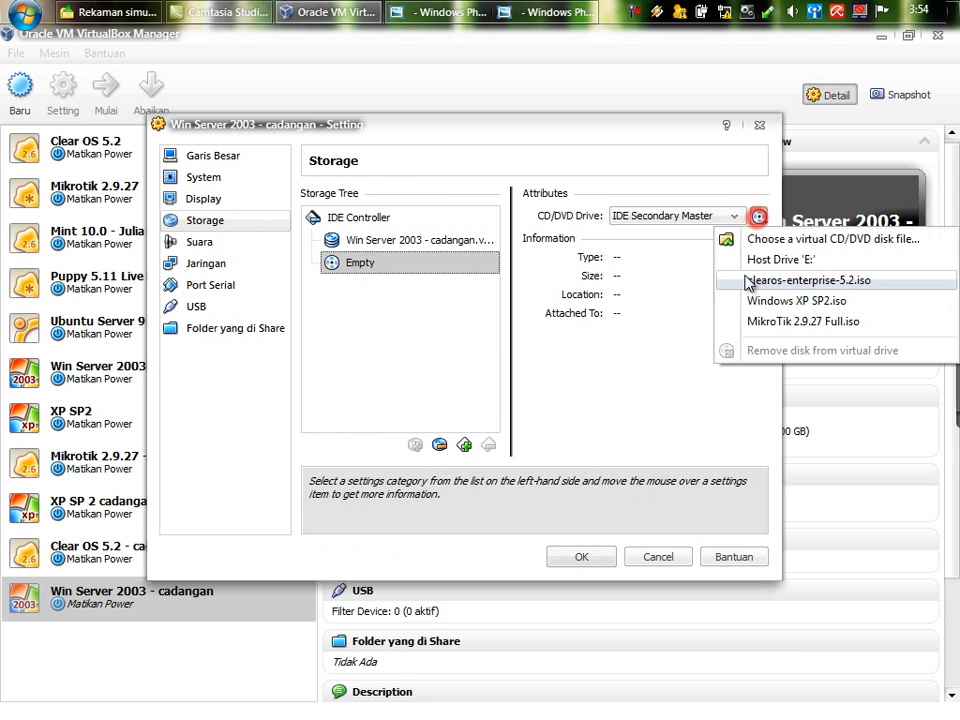
pyautogui.click(762, 238)
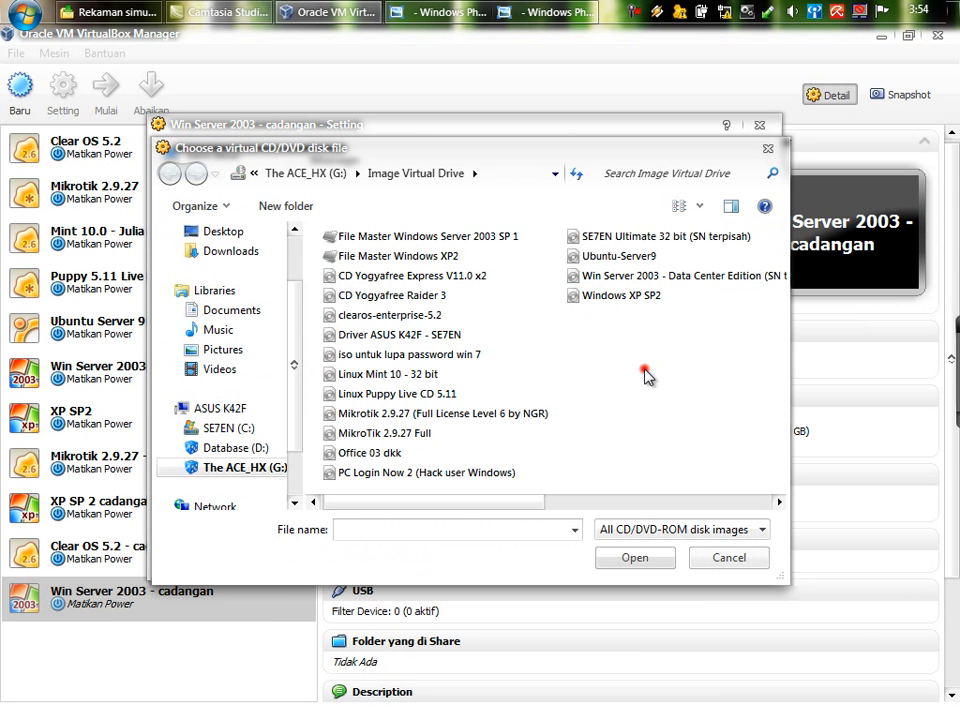
pyautogui.click(636, 275)
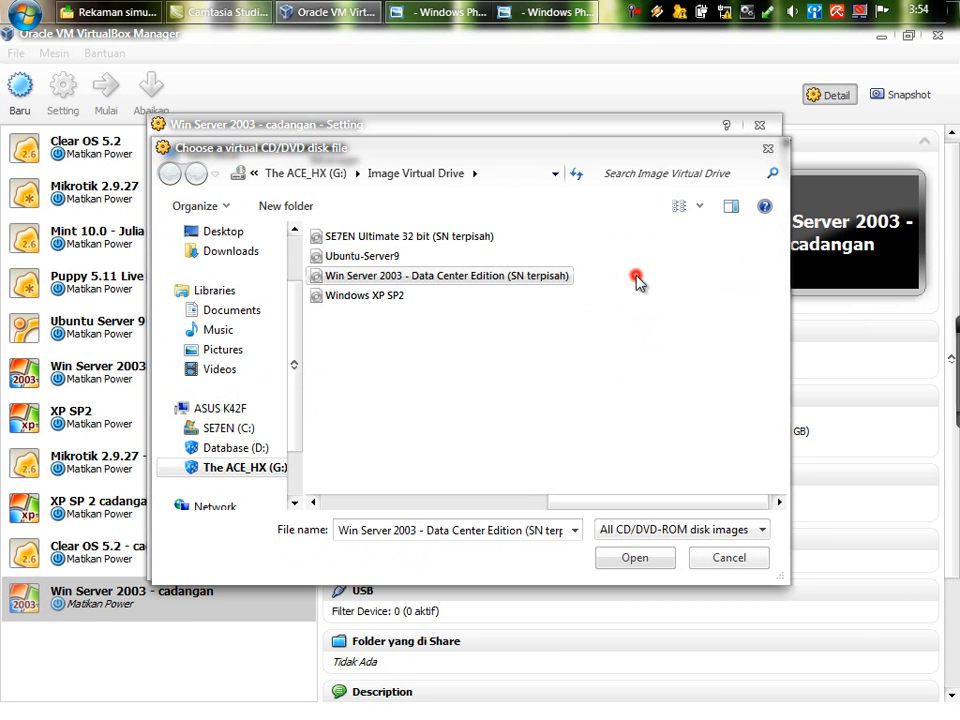
pyautogui.click(649, 560)
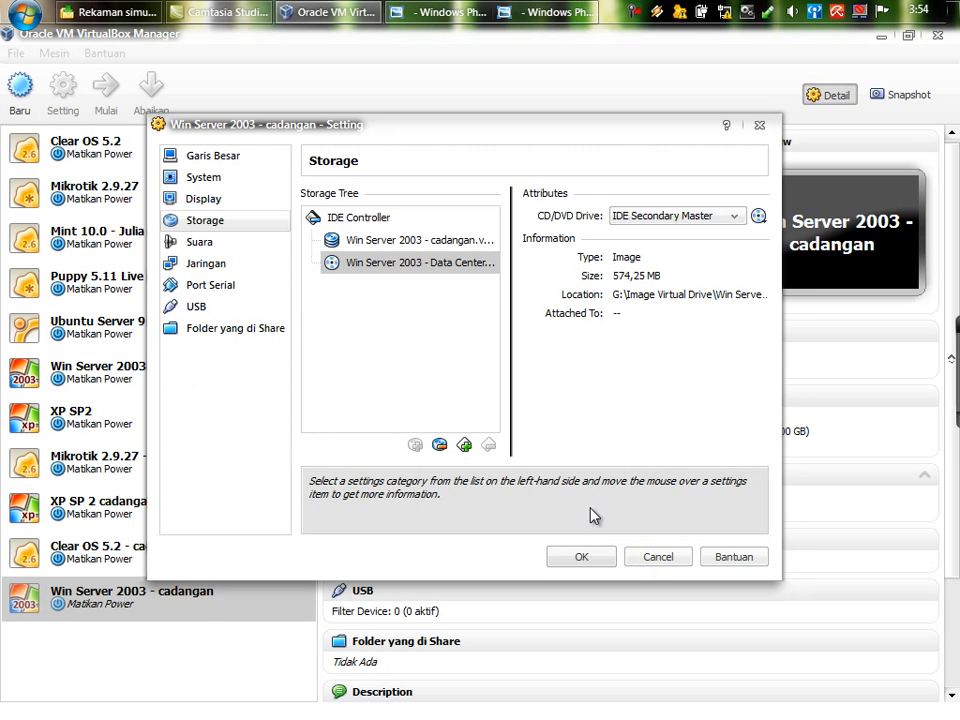
pyautogui.click(613, 275)
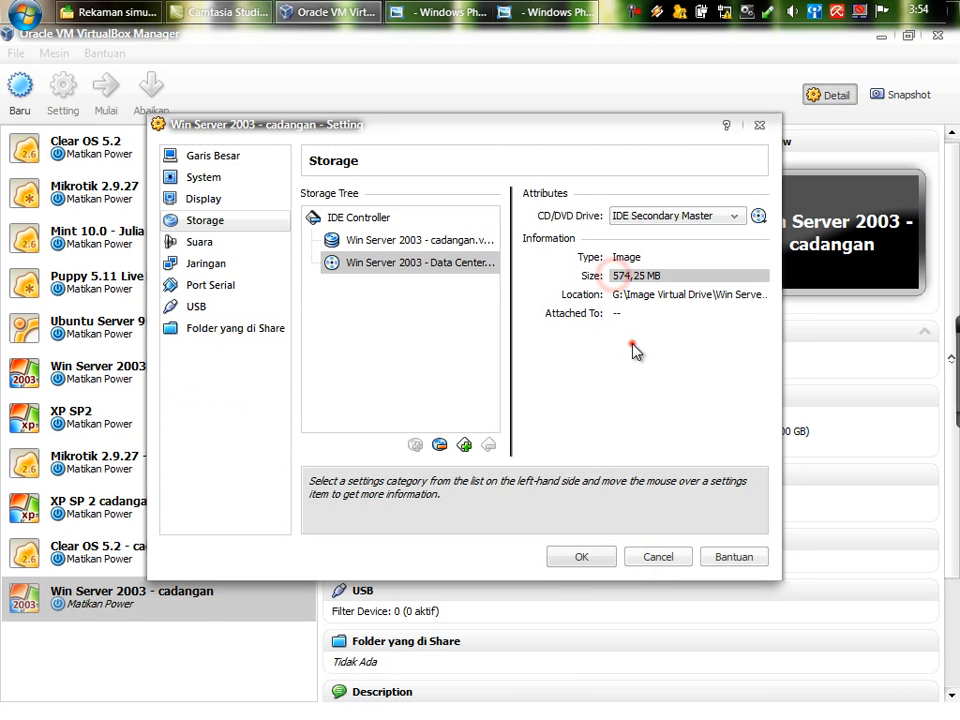
pyautogui.click(577, 561)
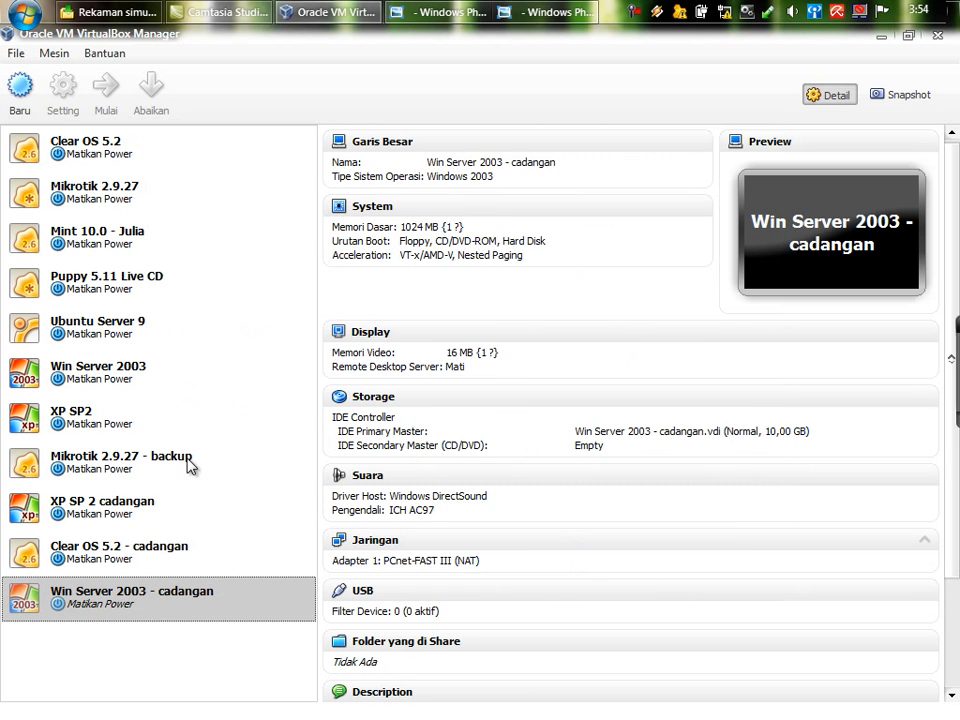
# - Boot Win Server 2003 - cadangan and switch its window to full screen
pyautogui.click(143, 610)
pyautogui.doubleClick(143, 610)
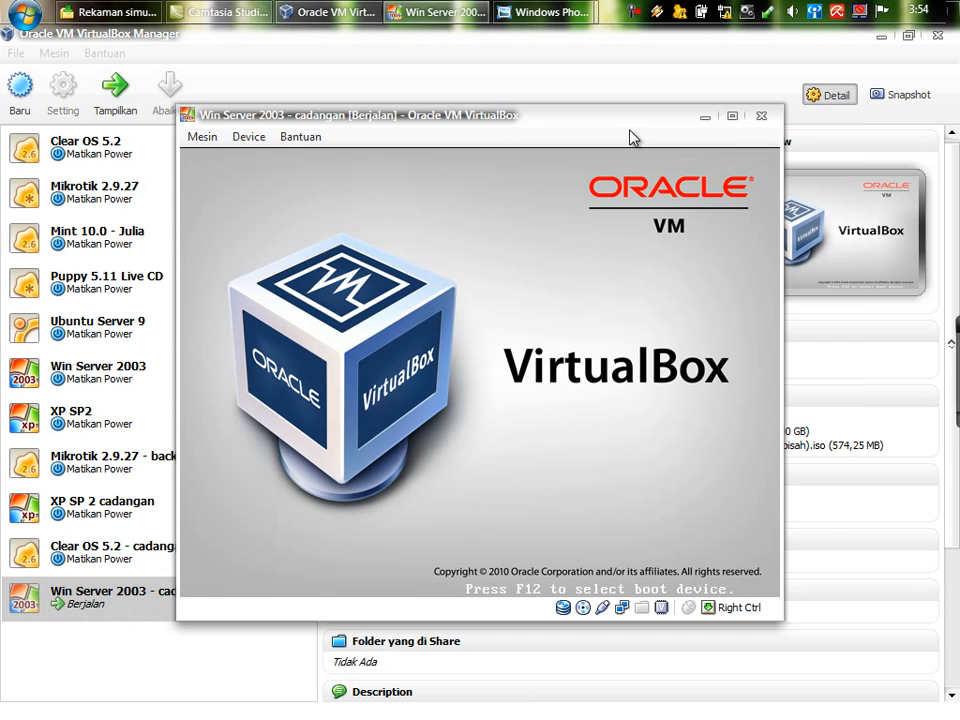
pyautogui.hotkey('ctrl', 'f')
pyautogui.press('Return')
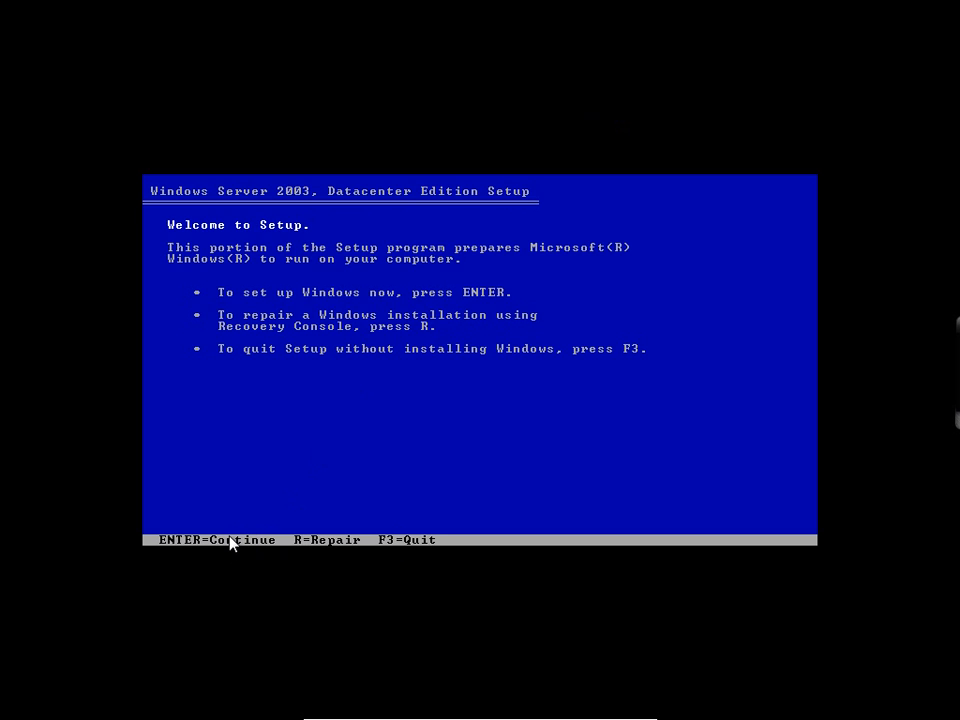
# - Start Setup, accept the licence with F8, and create a partition on the 10237 MB disk
pyautogui.press('Return')
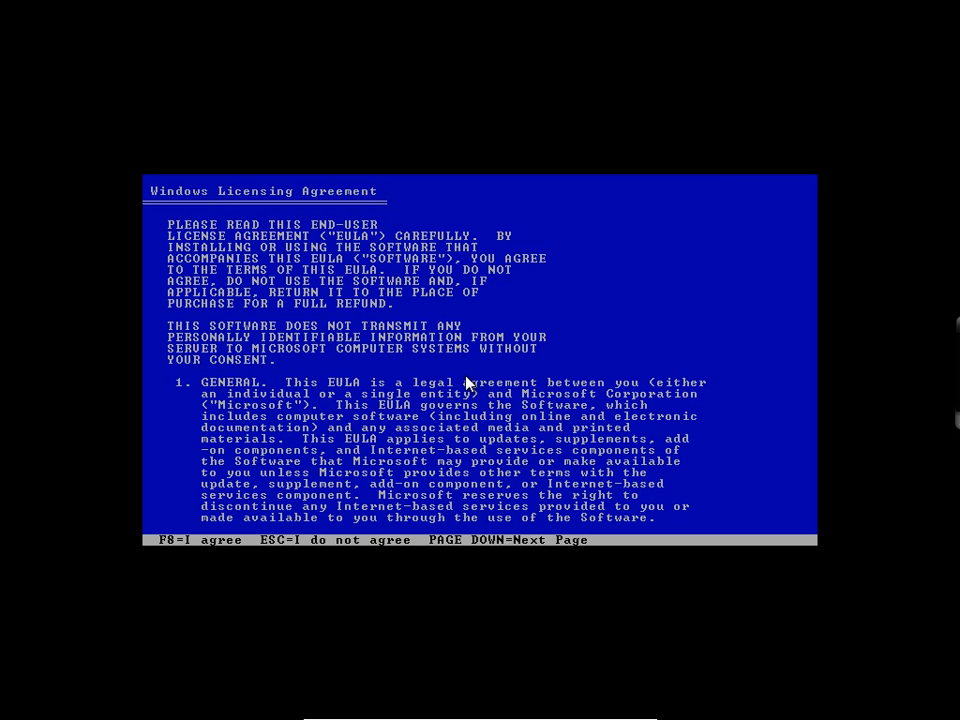
pyautogui.press('F8')
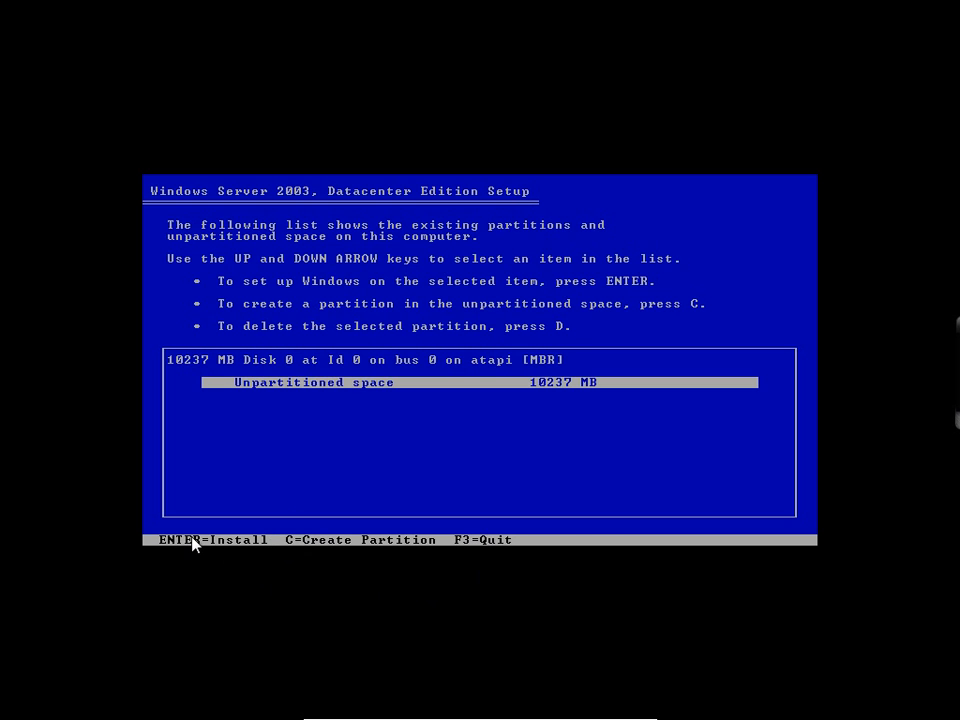
pyautogui.press('Return')
pyautogui.press('Up')
pyautogui.press('Up')
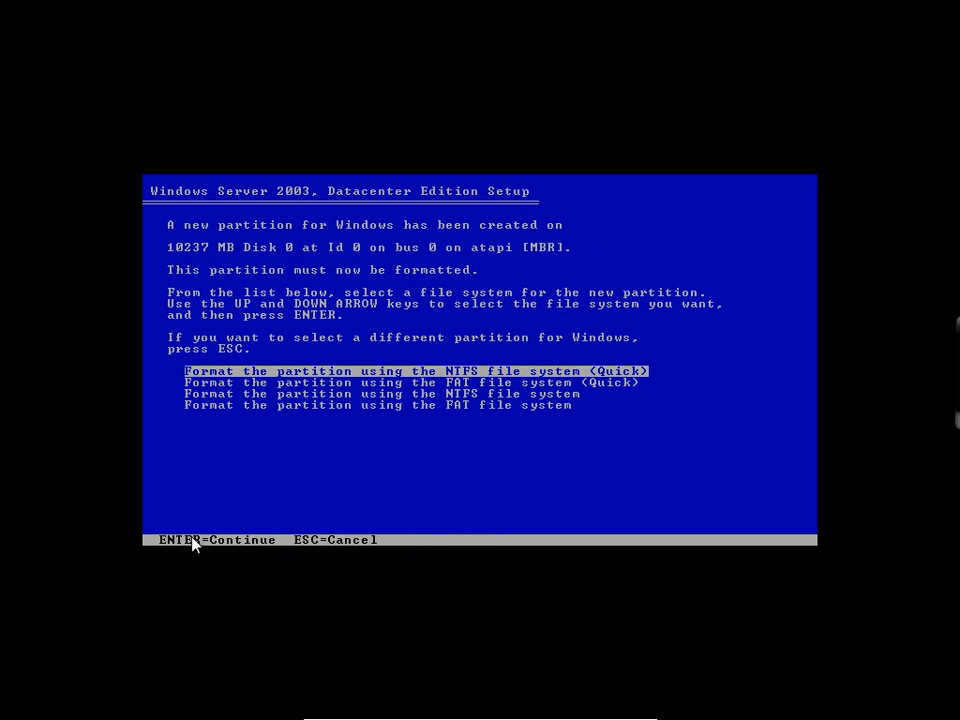
# - Choose 'Format the partition using the NTFS file system (Quick)' and let Setup copy files
pyautogui.press('Down')
pyautogui.press('Up')
pyautogui.press('Down')
pyautogui.press('Up')
pyautogui.press('Down')
pyautogui.press('Up')
pyautogui.press('Return')
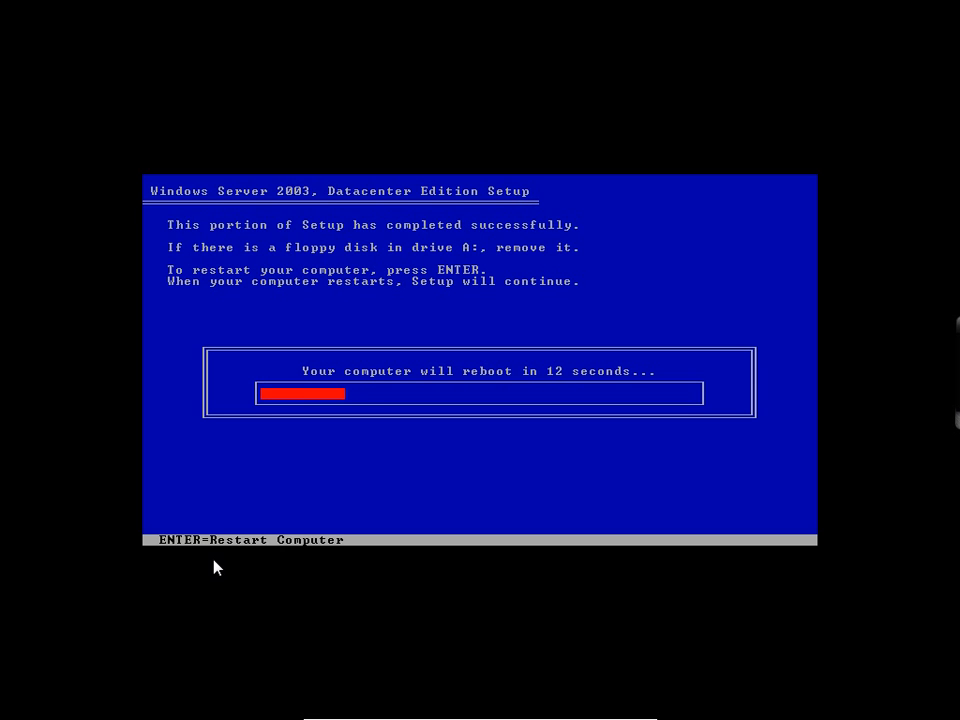
# - Reboot, boot from the hard disk via the F12 menu, then open regional customisation
pyautogui.press('Return')
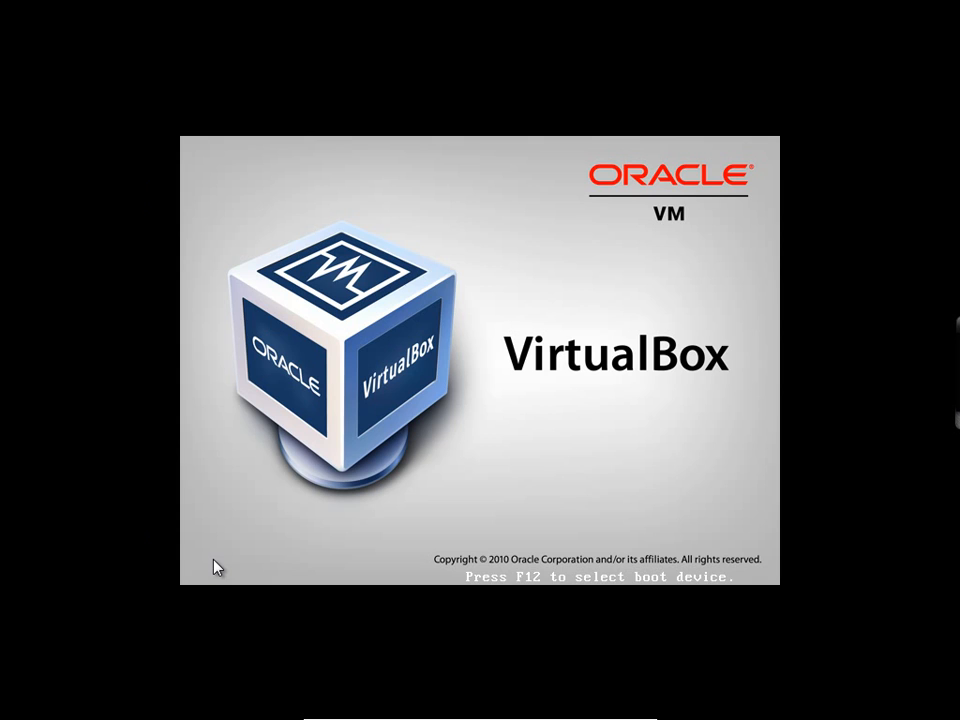
pyautogui.press('F12')
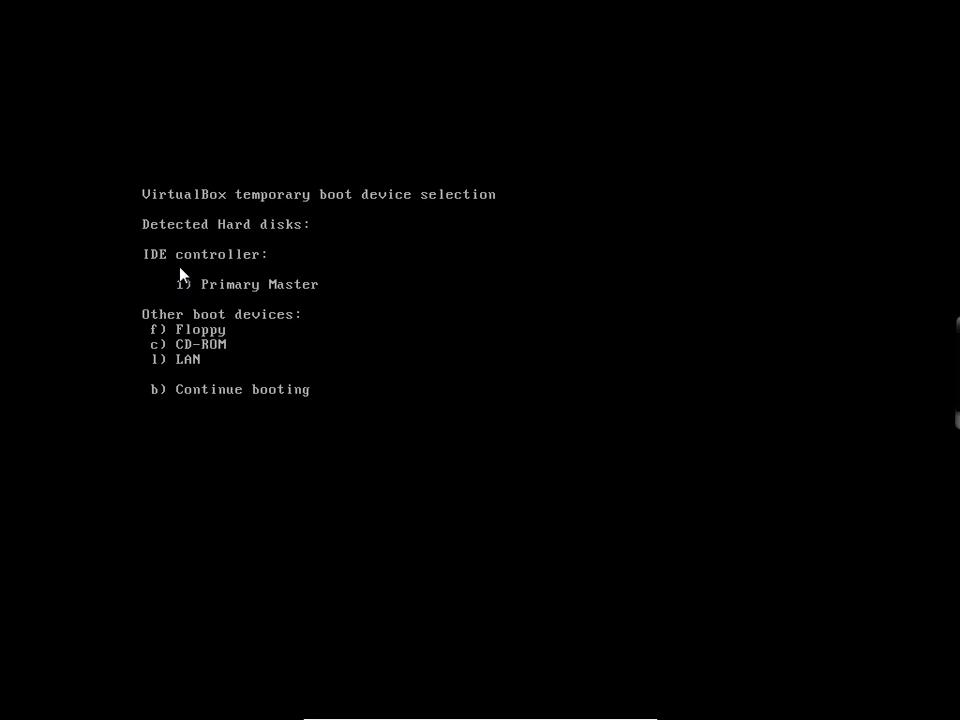
pyautogui.press('1')
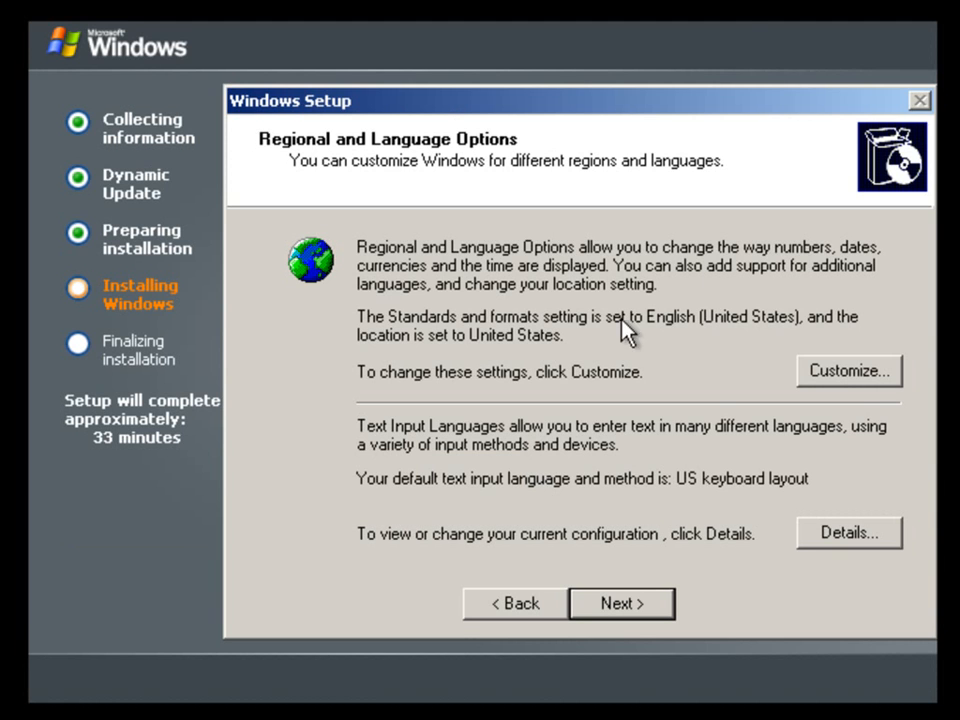
pyautogui.click(840, 375)
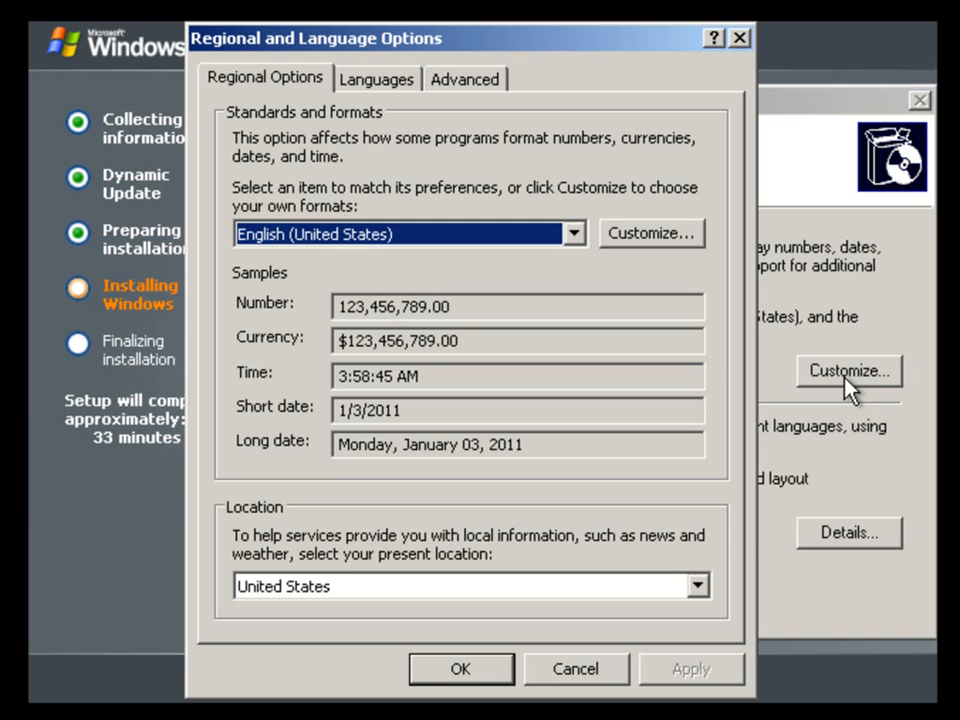
# - Set Standards and formats to Indonesian and Location to Indonesia, then go to the next page
pyautogui.press('i')
pyautogui.press('i')
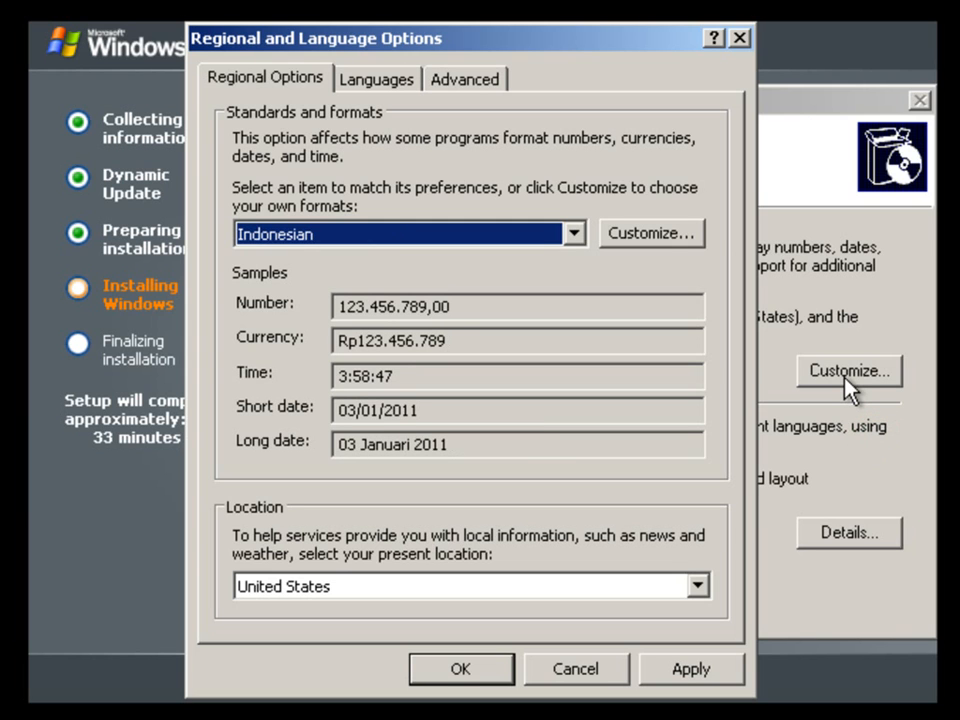
pyautogui.press('Tab')
pyautogui.press('Tab')
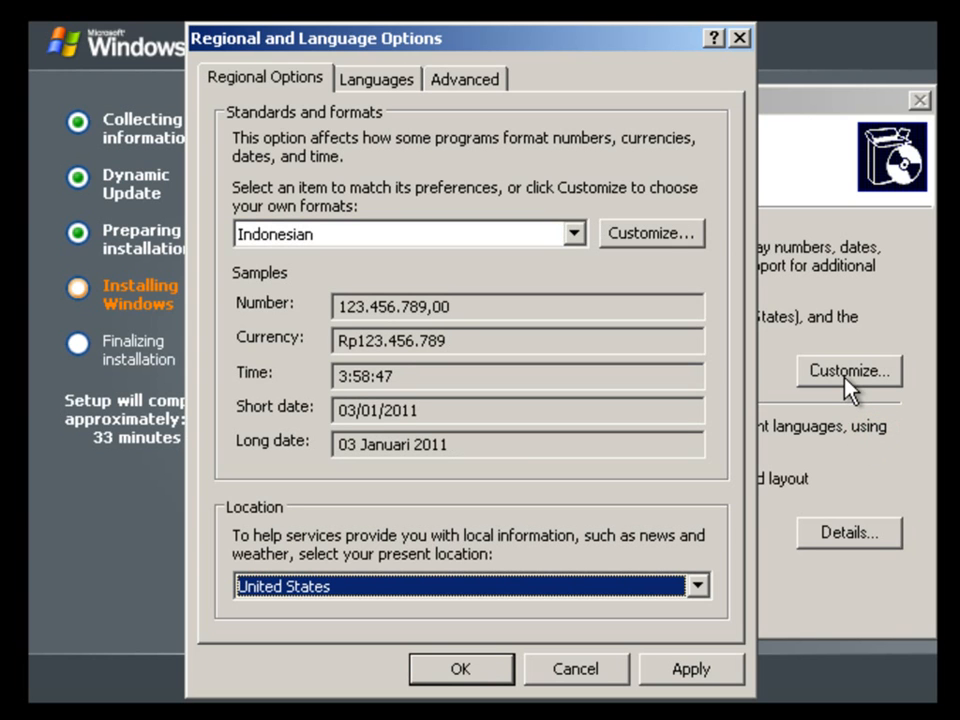
pyautogui.press('i')
pyautogui.press('i')
pyautogui.press('i')
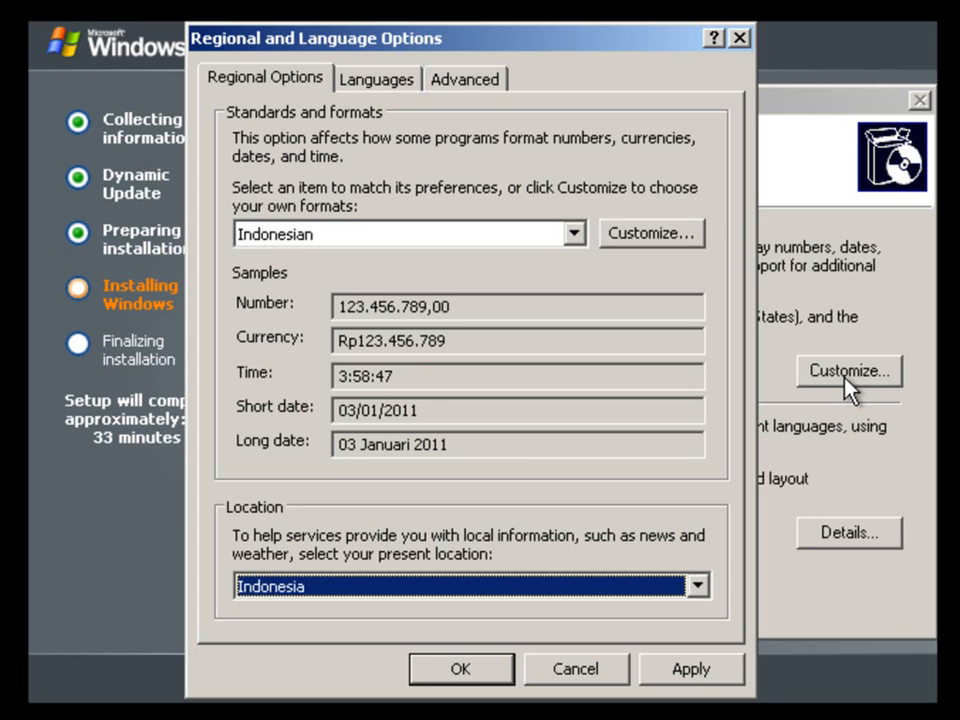
pyautogui.press('Tab')
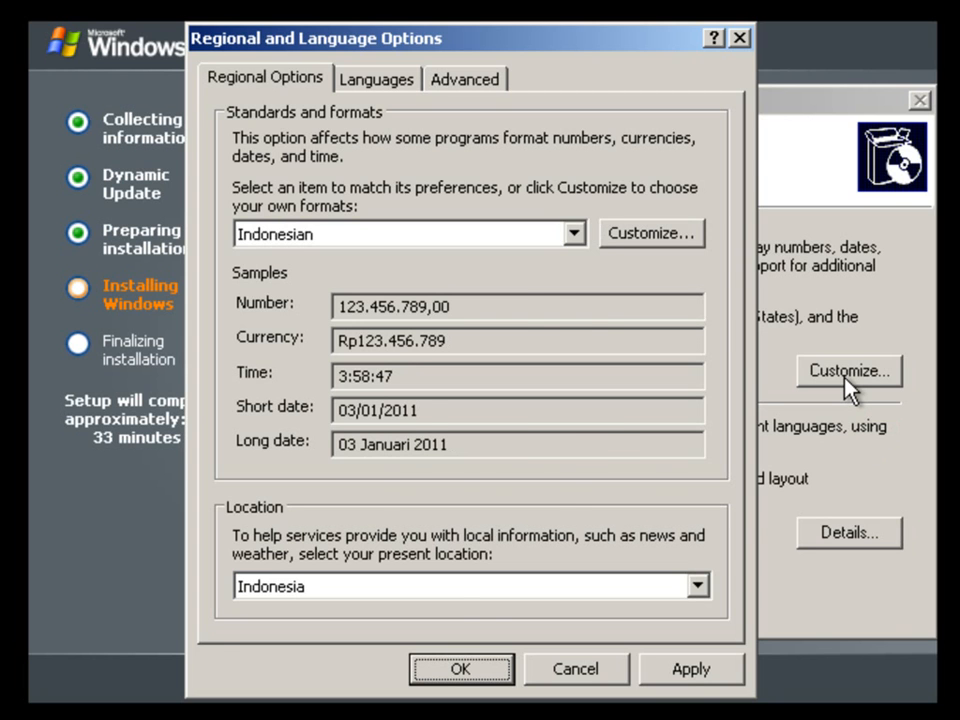
pyautogui.press('Return')
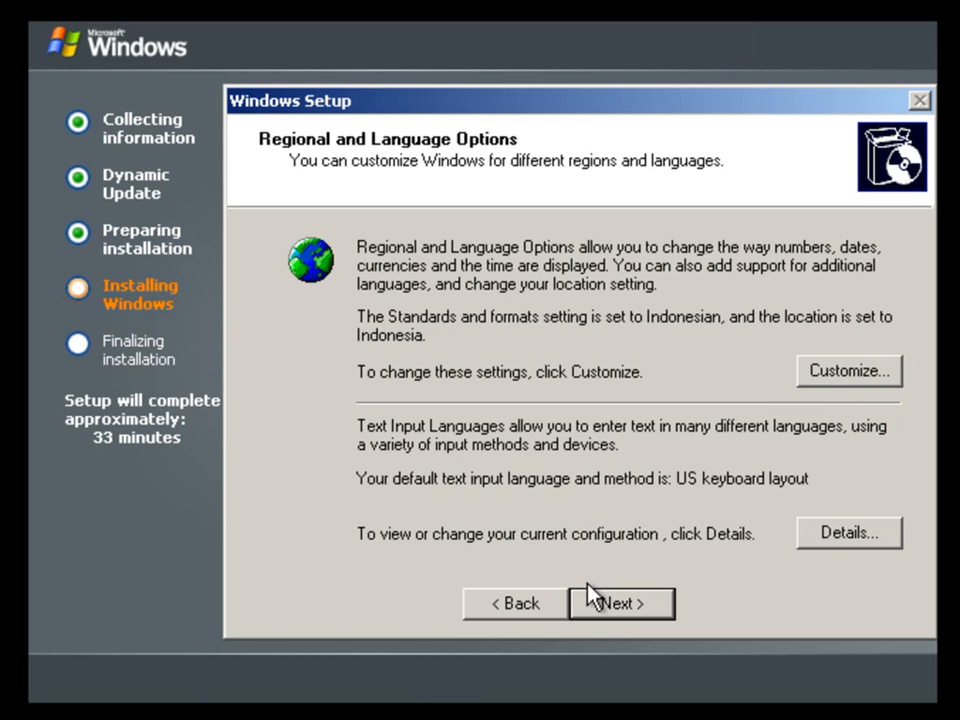
pyautogui.click(596, 600)
# - Enter Name 'server' and Organization 'server 2003', then advance Setup
pyautogui.click(576, 328)
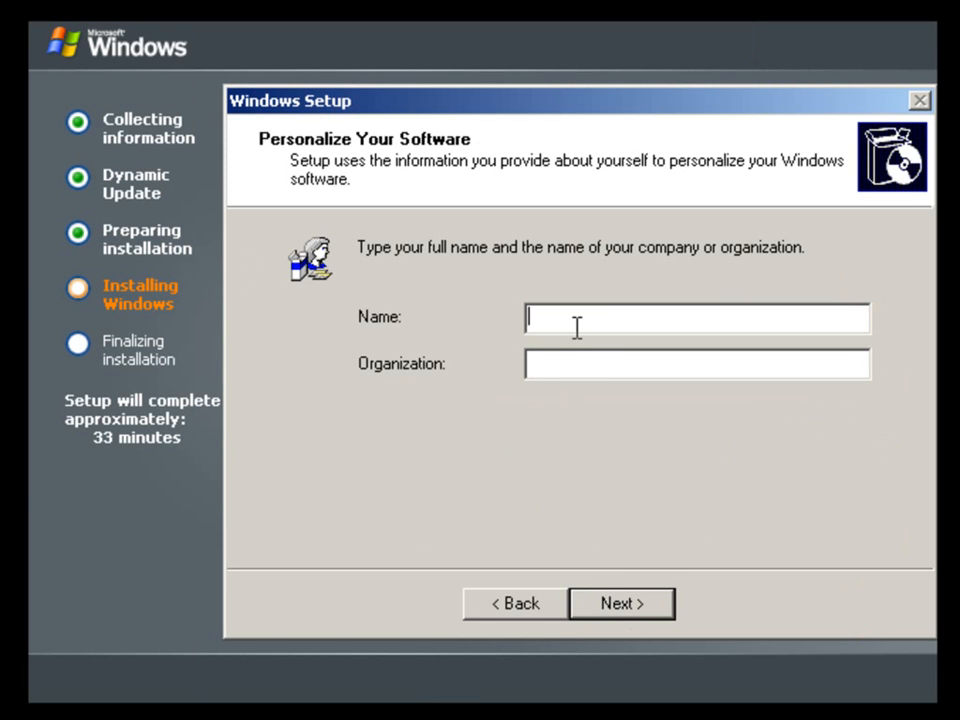
pyautogui.write('server')
pyautogui.press('Tab')
pyautogui.write('server 2003')
pyautogui.press('Return')
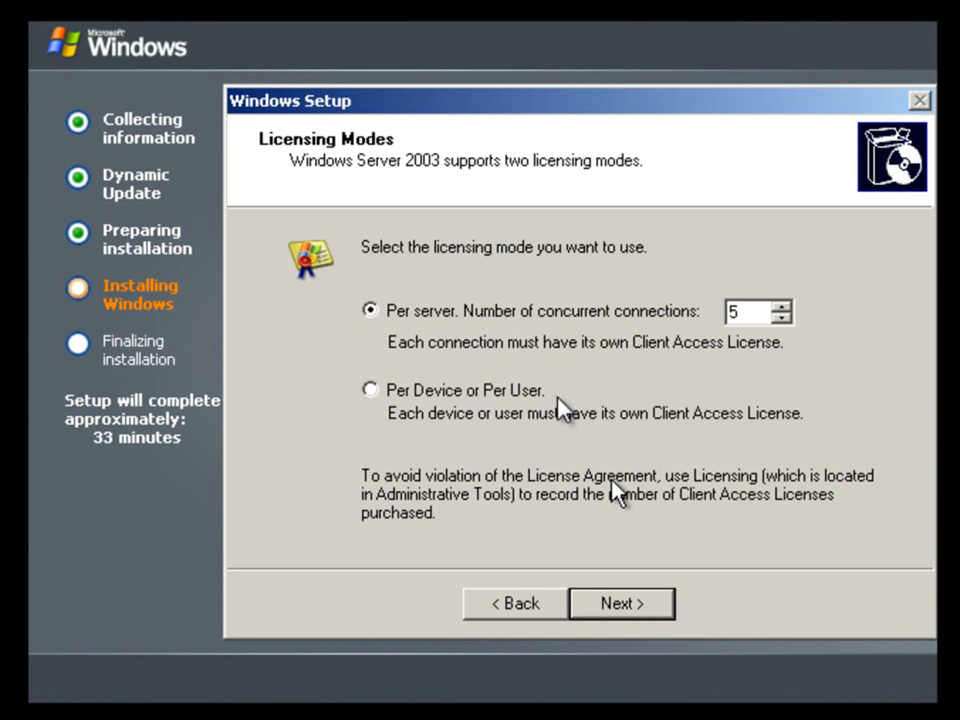
# - Switch licensing from Per server to Per Device or Per User and move on
pyautogui.click(524, 307)
pyautogui.click(442, 315)
pyautogui.click(735, 313)
pyautogui.click(748, 312)
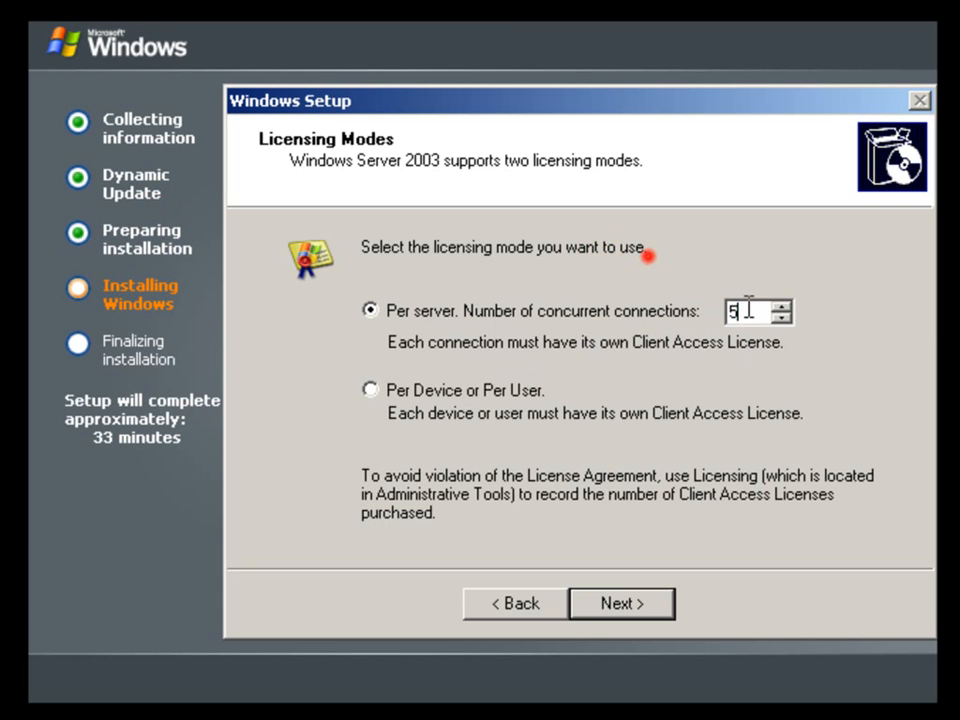
pyautogui.click(424, 397)
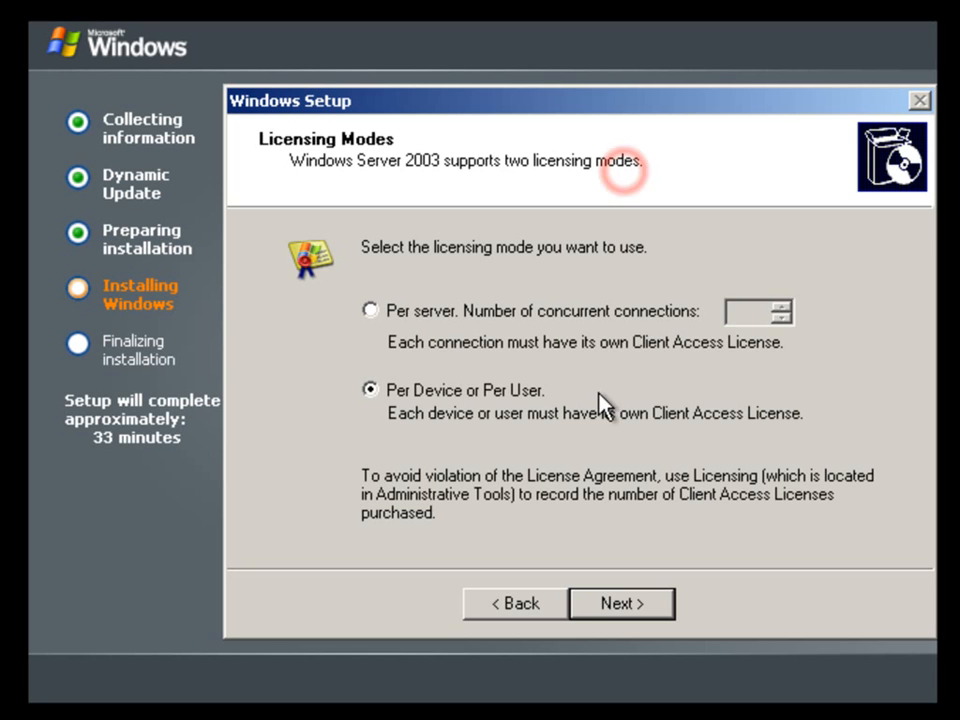
pyautogui.click(612, 605)
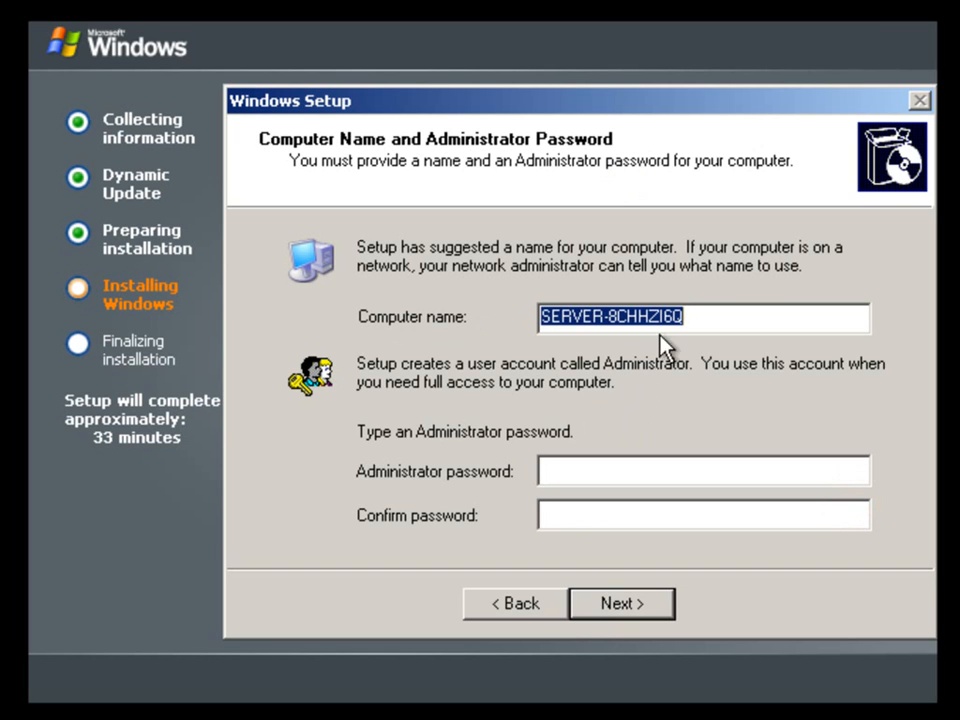
# - Replace the suggested computer name with SERVER-03 and accept having no Administrator password
pyautogui.moveTo(709, 322); pyautogui.dragTo(587, 184)
pyautogui.write('SER')
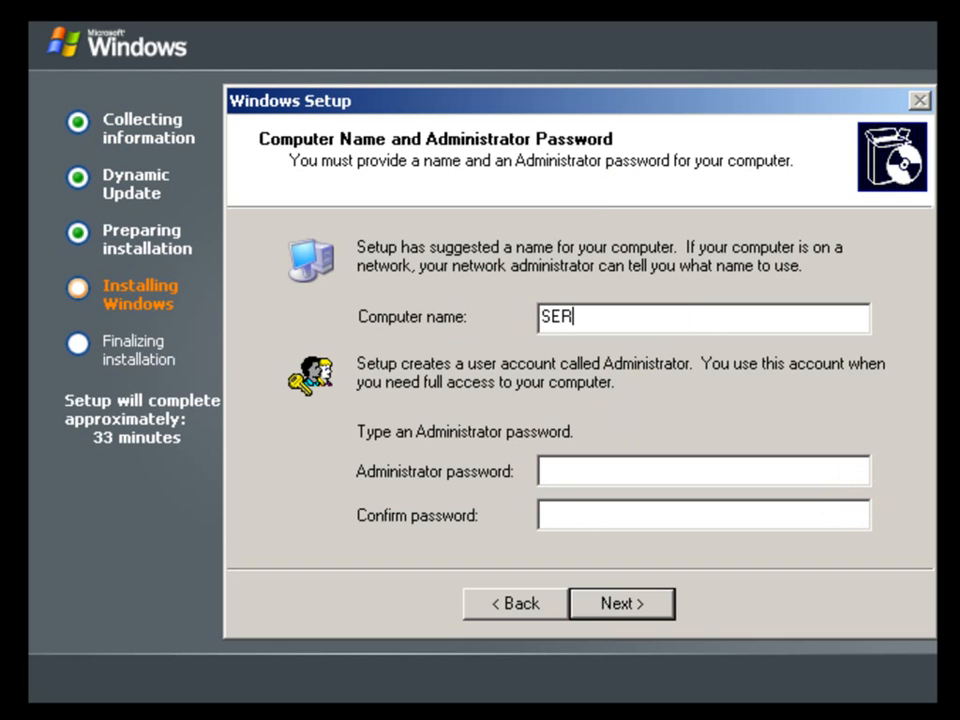
pyautogui.write('VER-03')
pyautogui.click(617, 612)
pyautogui.click(553, 437)
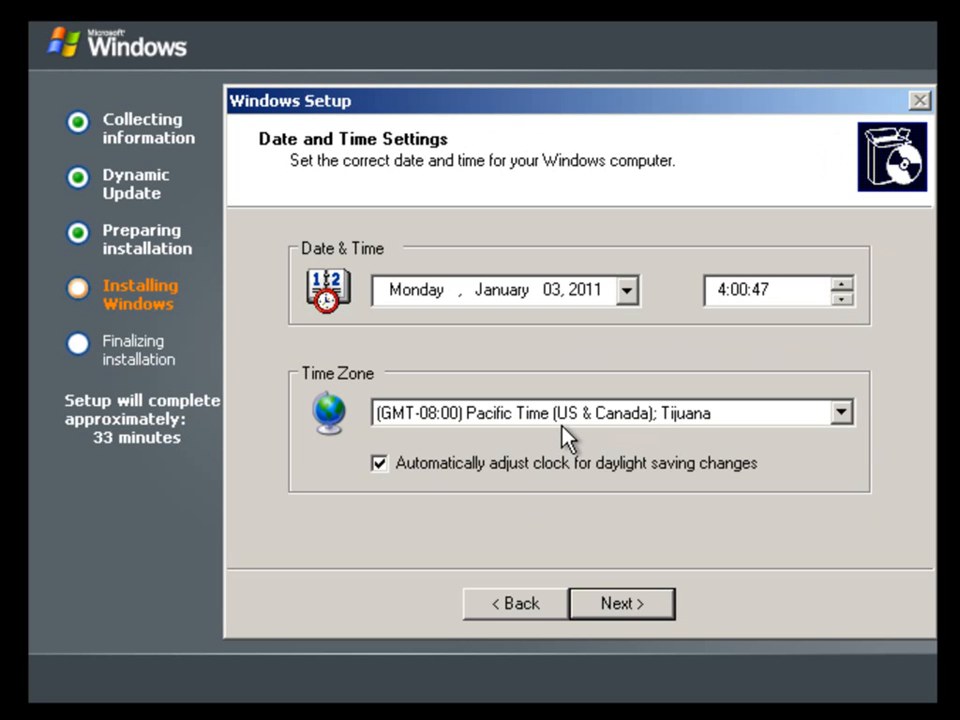
# - Leave the time zone at (GMT+07:00) Bangkok, Hanoi, Jakarta and continue installation
pyautogui.press('Tab')
pyautogui.press('Tab')
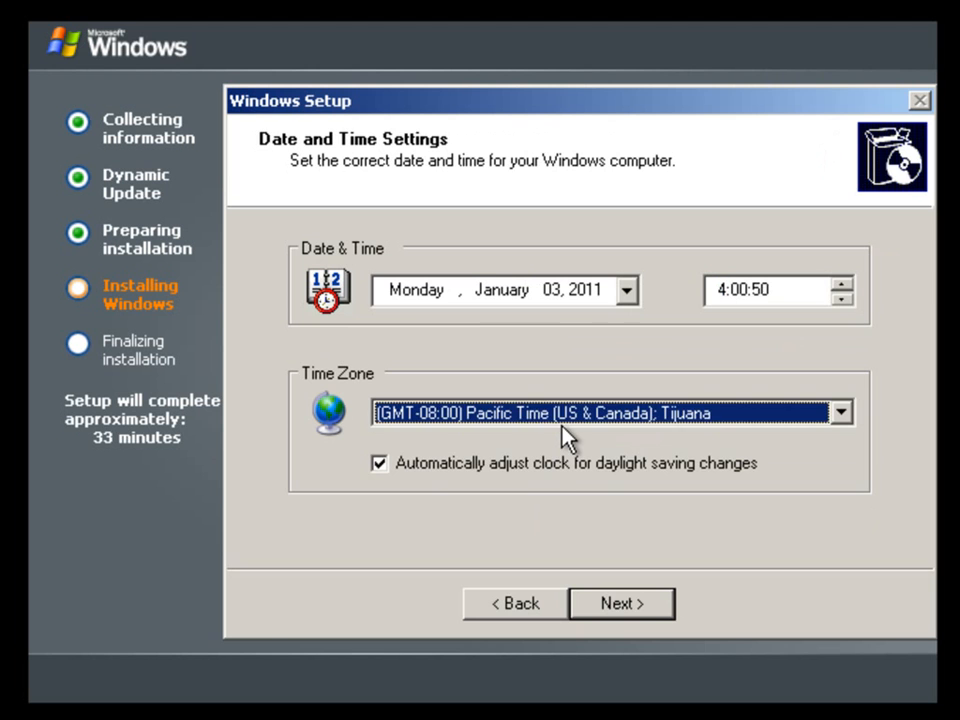
pyautogui.press('Down')
pyautogui.press('Down')
pyautogui.press('Down')
pyautogui.press('Down')
pyautogui.press('Down')
pyautogui.press('Down')
pyautogui.press('Down')
pyautogui.press('Down')
pyautogui.press('Down')
pyautogui.press('Down')
pyautogui.press('Down')
pyautogui.press('Down')
pyautogui.press('Down')
pyautogui.press('Down')
pyautogui.press('Down')
pyautogui.press('Down')
pyautogui.press('Down')
pyautogui.press('Down')
pyautogui.press('Down')
pyautogui.press('Down')
pyautogui.press('Down')
pyautogui.press('Down')
pyautogui.press('Down')
pyautogui.press('Down')
pyautogui.press('Down')
pyautogui.press('Down')
pyautogui.press('Down')
pyautogui.press('Down')
pyautogui.press('Down')
pyautogui.press('Down')
pyautogui.press('Down')
pyautogui.press('Down')
pyautogui.press('Down')
pyautogui.press('Down')
pyautogui.press('Down')
pyautogui.press('Down')
pyautogui.press('Down')
pyautogui.press('Down')
pyautogui.press('Down')
pyautogui.press('Down')
pyautogui.press('Up')
pyautogui.press('Up')
pyautogui.press('Up')
pyautogui.press('Up')
pyautogui.press('Up')
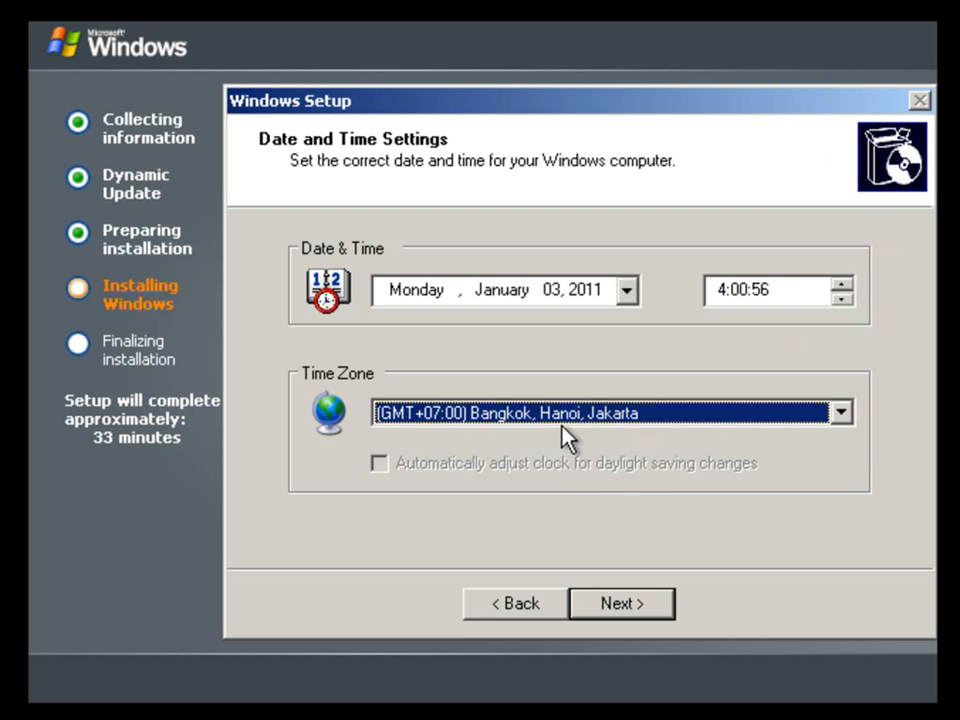
pyautogui.press('Tab')
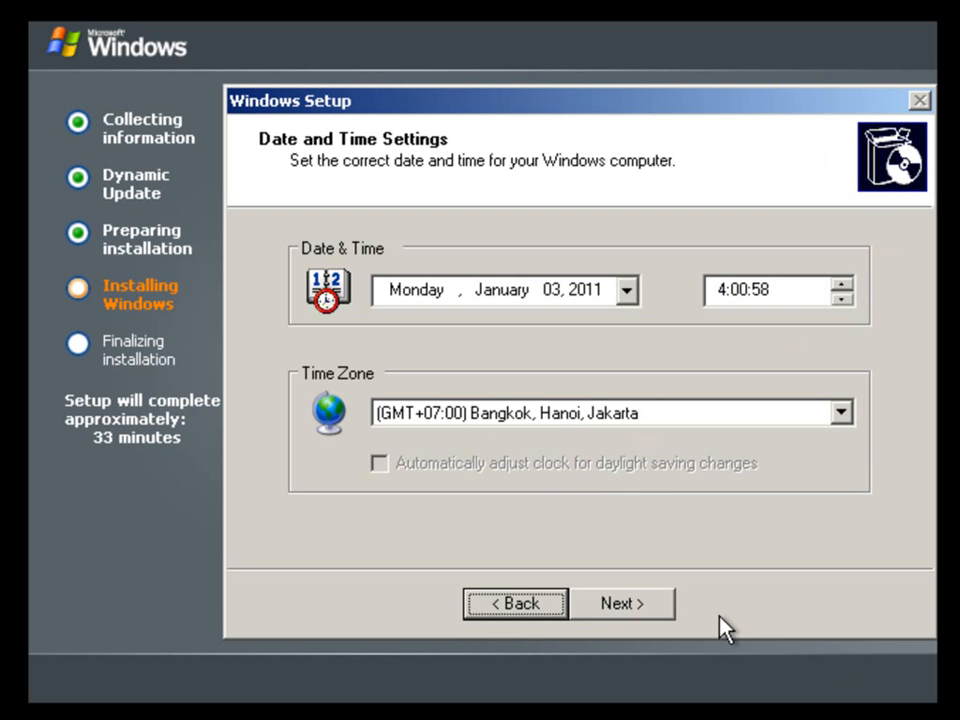
pyautogui.click(655, 608)
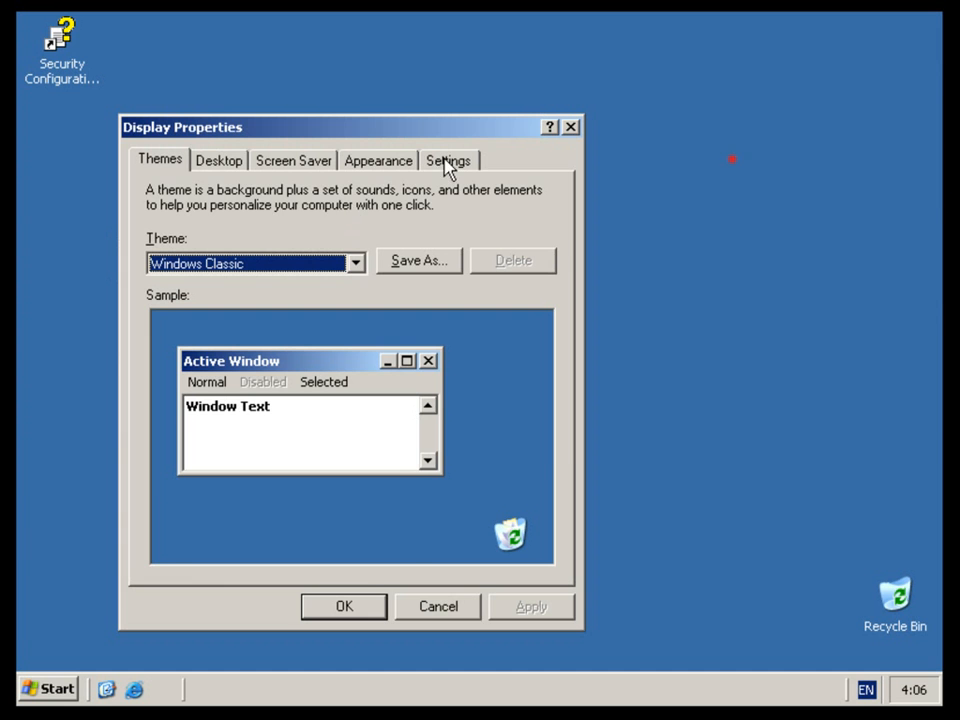
# - Set the screen resolution to 1024 by 768 and keep the new setting
pyautogui.click(446, 162)
pyautogui.moveTo(207, 500); pyautogui.dragTo(223, 500)
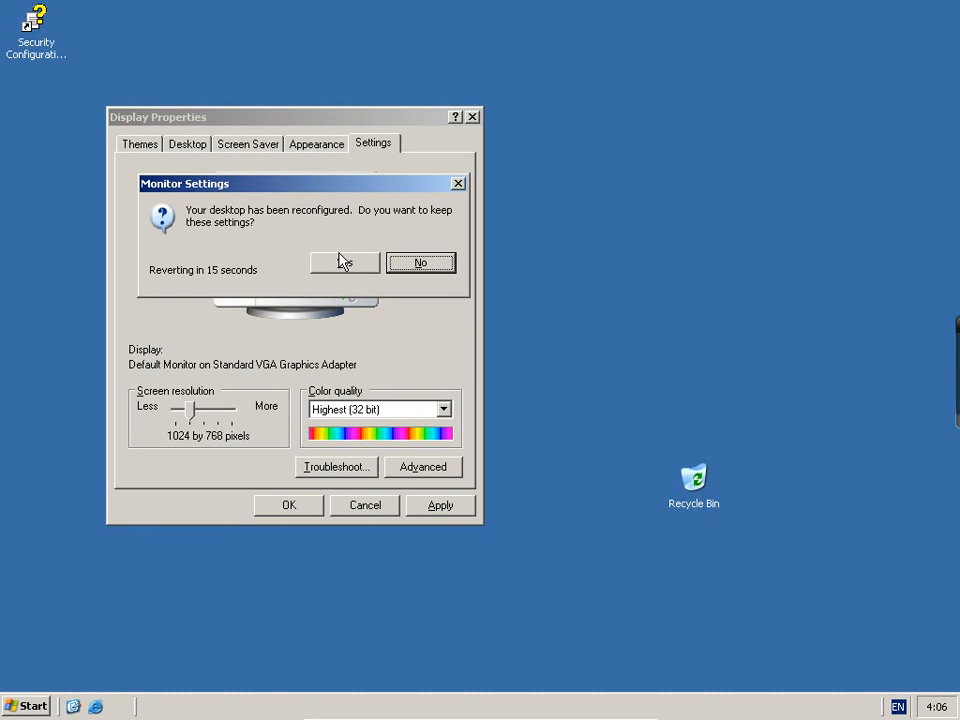
pyautogui.click(343, 261)
# - Refresh the desktop several times from its right-click menu
pyautogui.rightClick(390, 259)
pyautogui.click(600, 278)
pyautogui.rightClick(594, 274)
pyautogui.click(626, 296)
pyautogui.rightClick(565, 362)
pyautogui.click(620, 386)
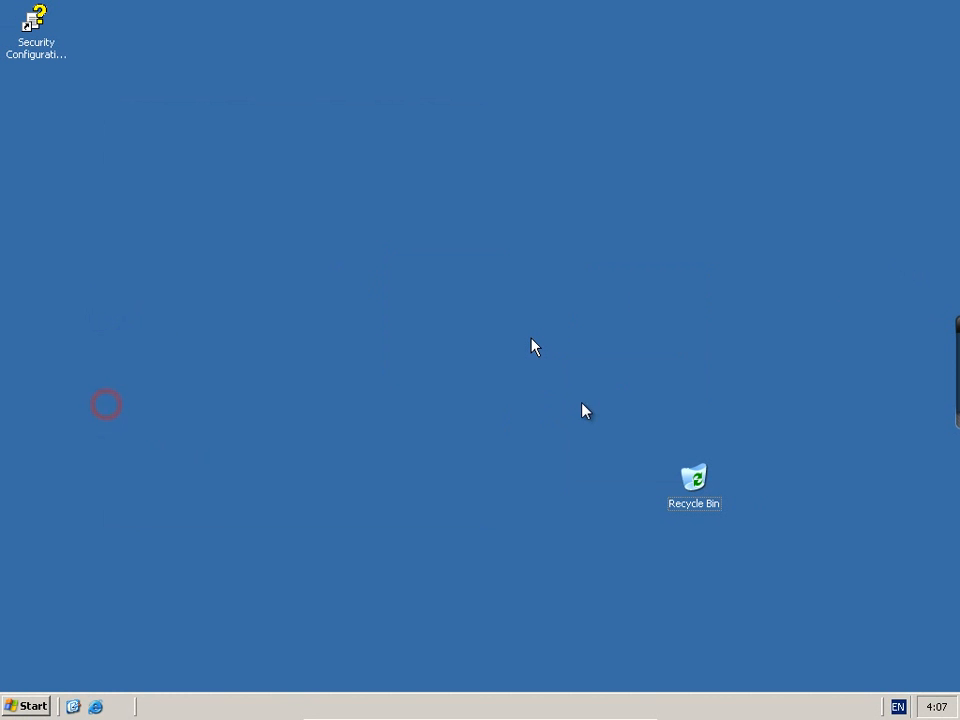
pyautogui.click(531, 344)
pyautogui.rightClick(360, 337)
pyautogui.click(401, 366)
pyautogui.click(27, 705)
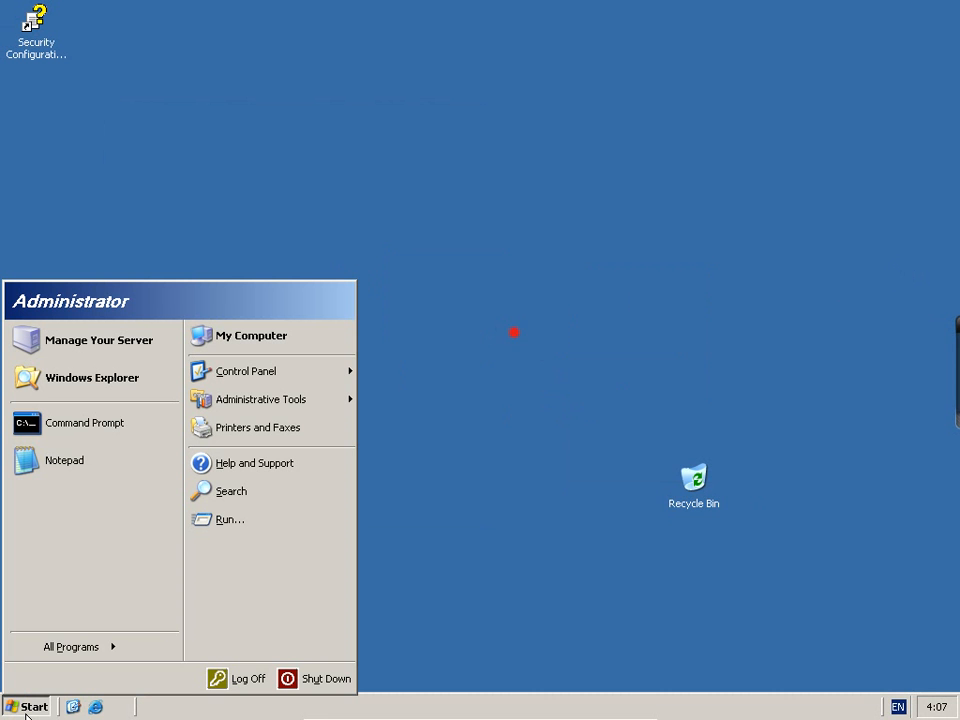
# - Pick Hardware: Maintenance (Planned) as the shutdown reason and confirm the shutdown
pyautogui.click(296, 673)
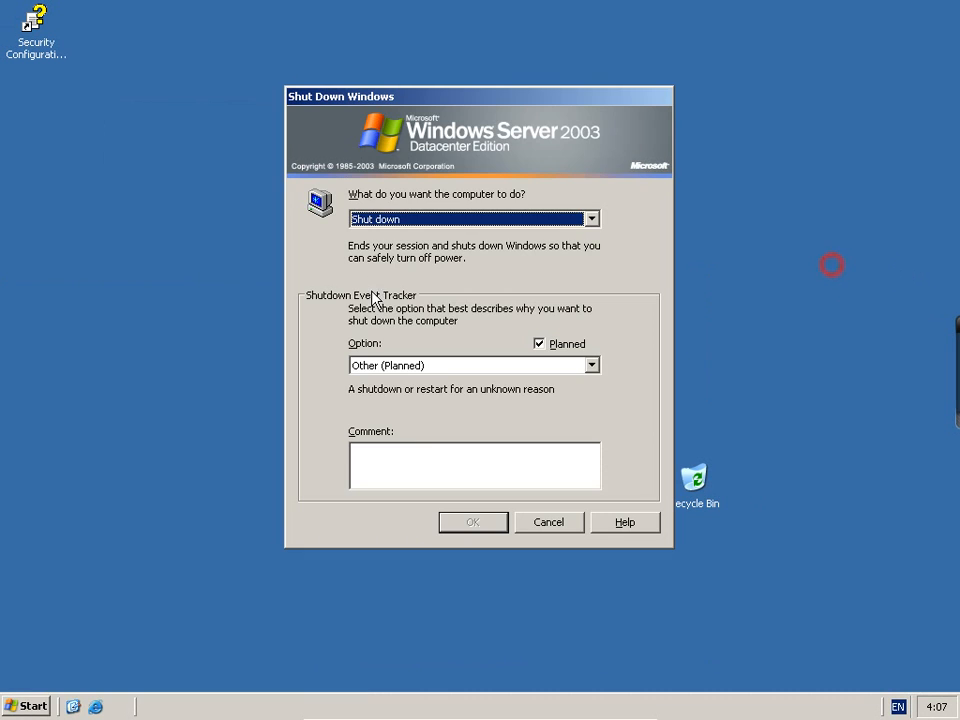
pyautogui.click(443, 366)
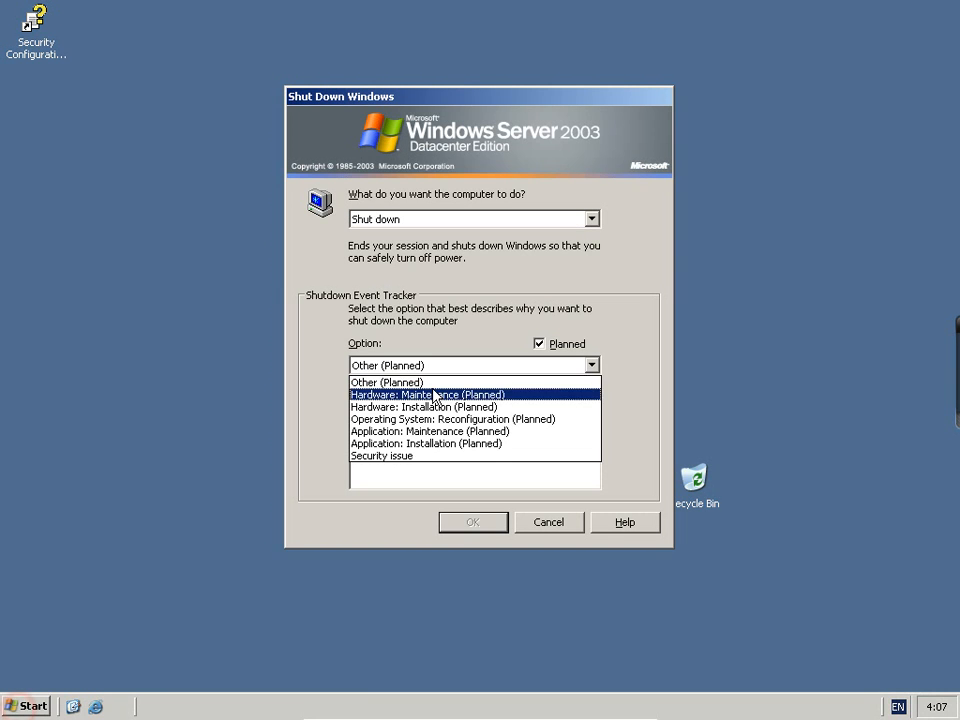
pyautogui.click(435, 395)
pyautogui.press('Return')
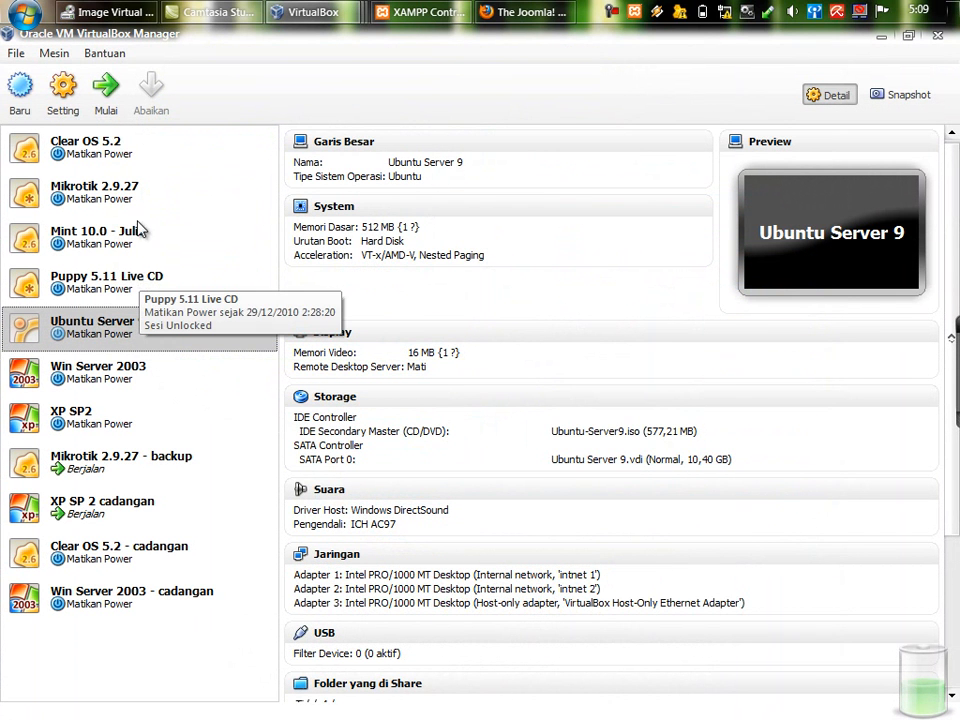
# - Look over the listed machines, then start the Clear OS 5.2 virtual machine
pyautogui.click(120, 205)
pyautogui.click(120, 293)
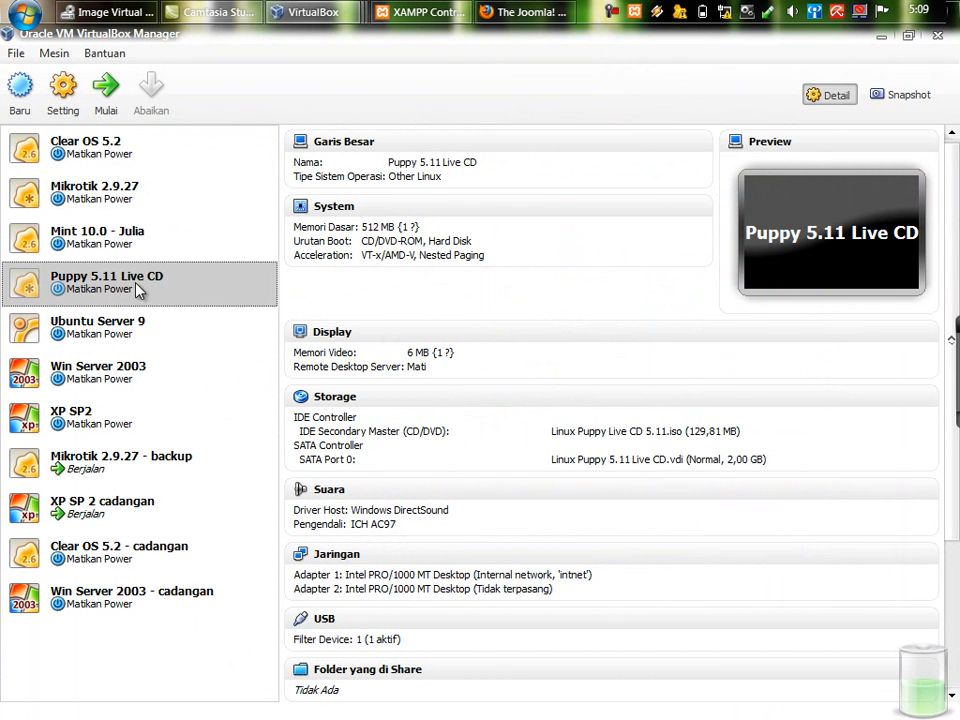
pyautogui.click(75, 145)
pyautogui.doubleClick(87, 148)
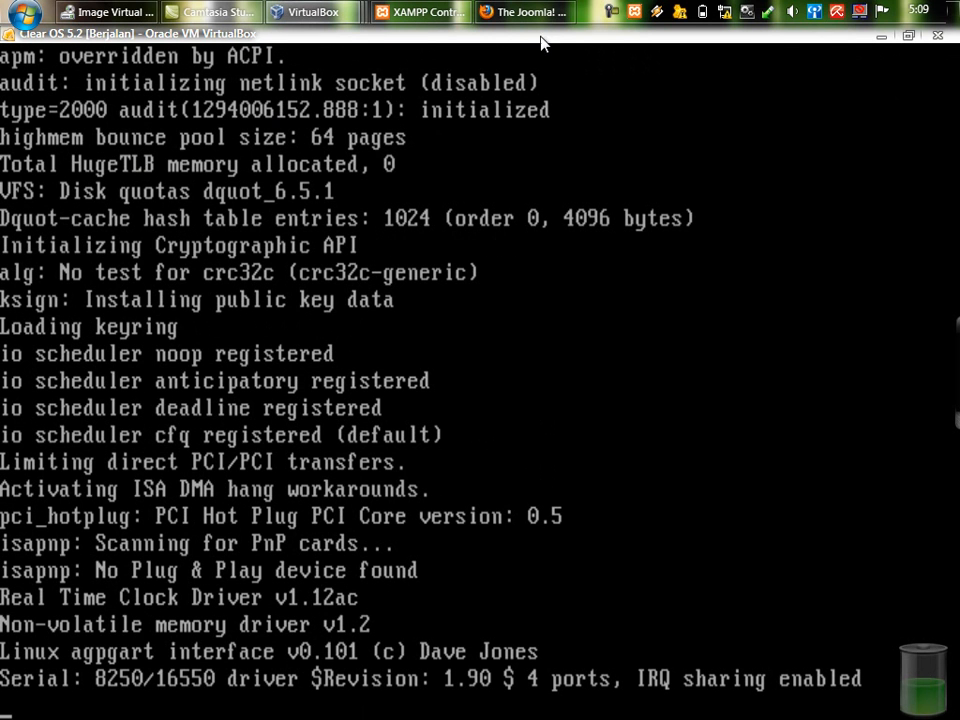
# - Resize and reposition the ClearOS console while it boots, then minimize it
pyautogui.doubleClick(640, 34)
pyautogui.moveTo(440, 245); pyautogui.dragTo(369, 109)
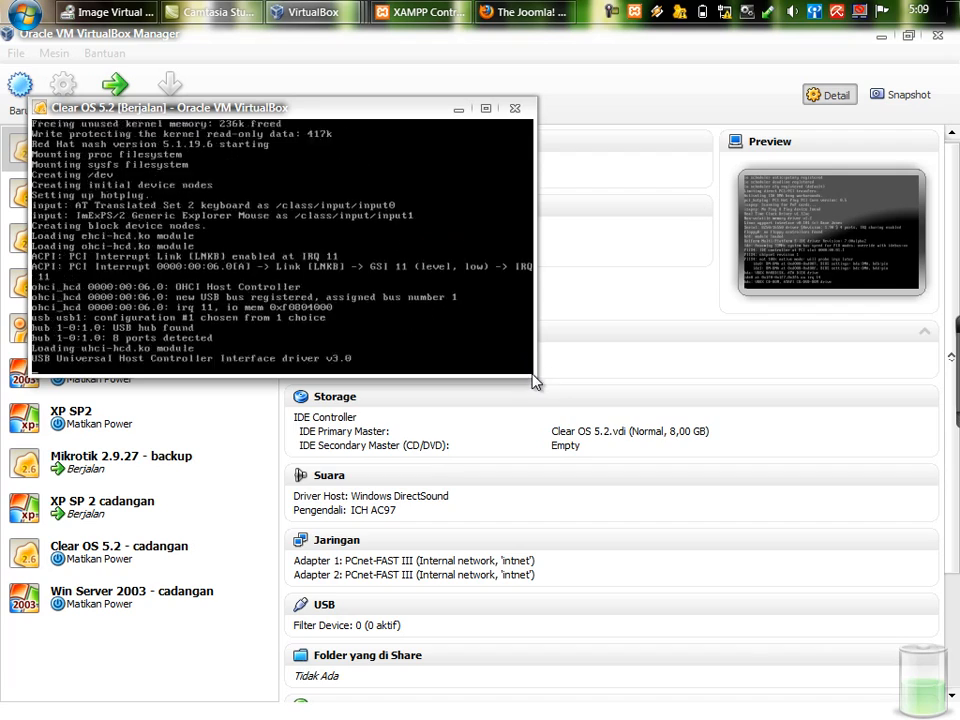
pyautogui.moveTo(532, 376); pyautogui.dragTo(955, 716)
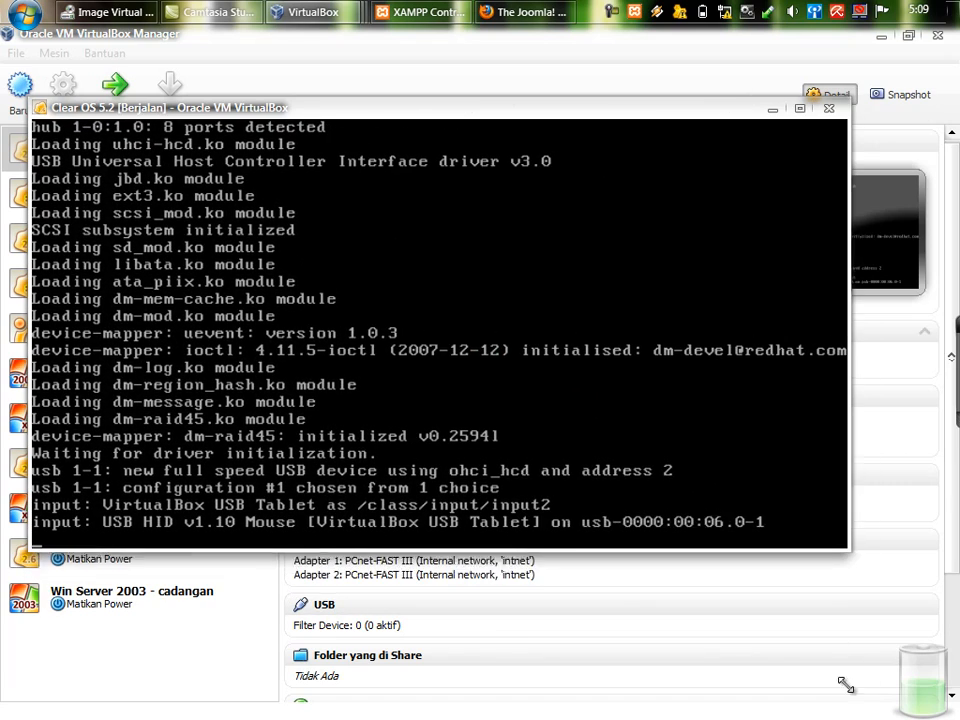
pyautogui.doubleClick(608, 107)
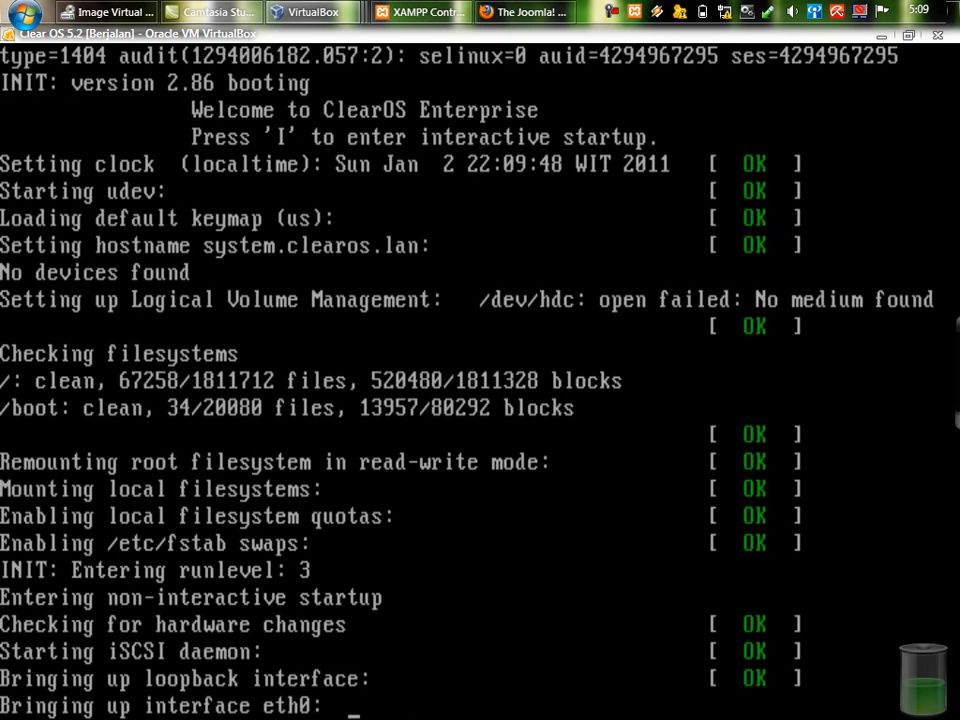
pyautogui.click(884, 37)
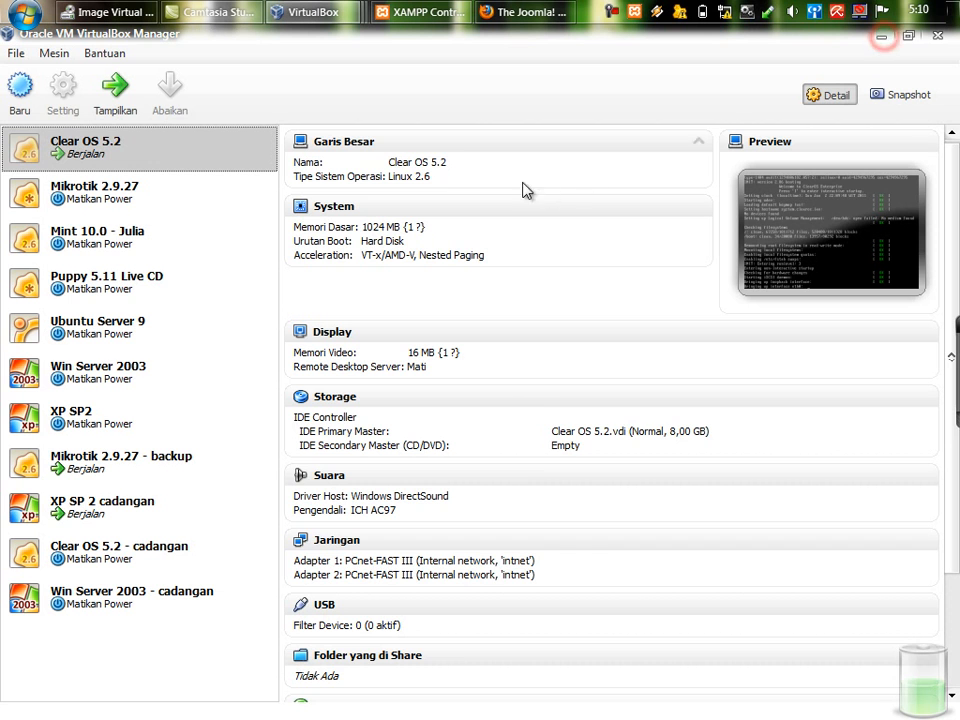
# - Try starting Win Server 2003, declining fullscreen and dismissing the failed-session error
pyautogui.click(141, 385)
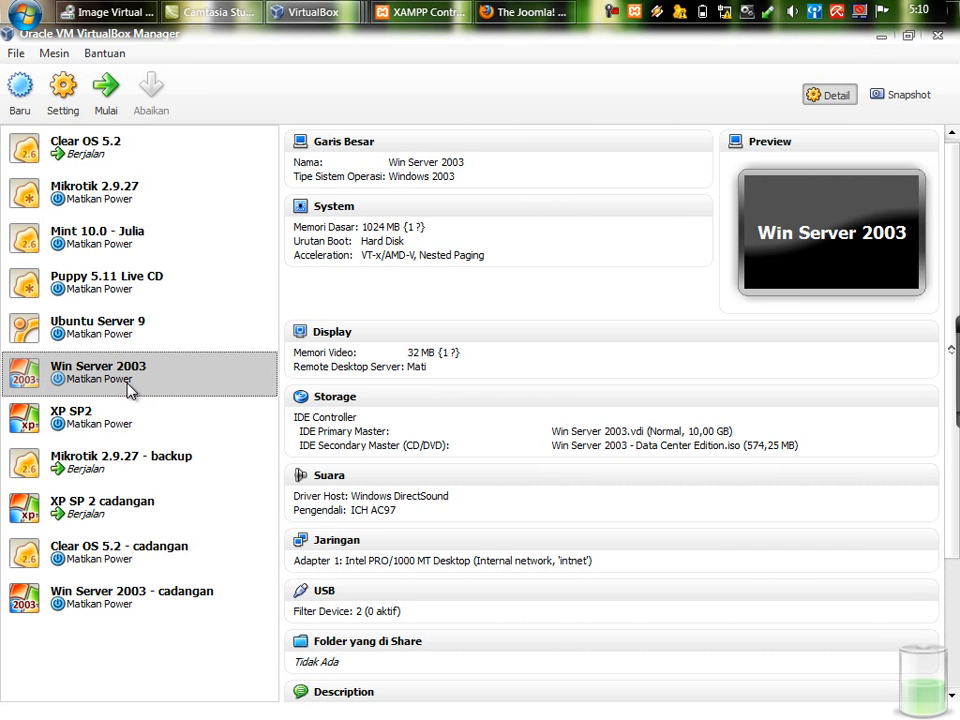
pyautogui.doubleClick(138, 385)
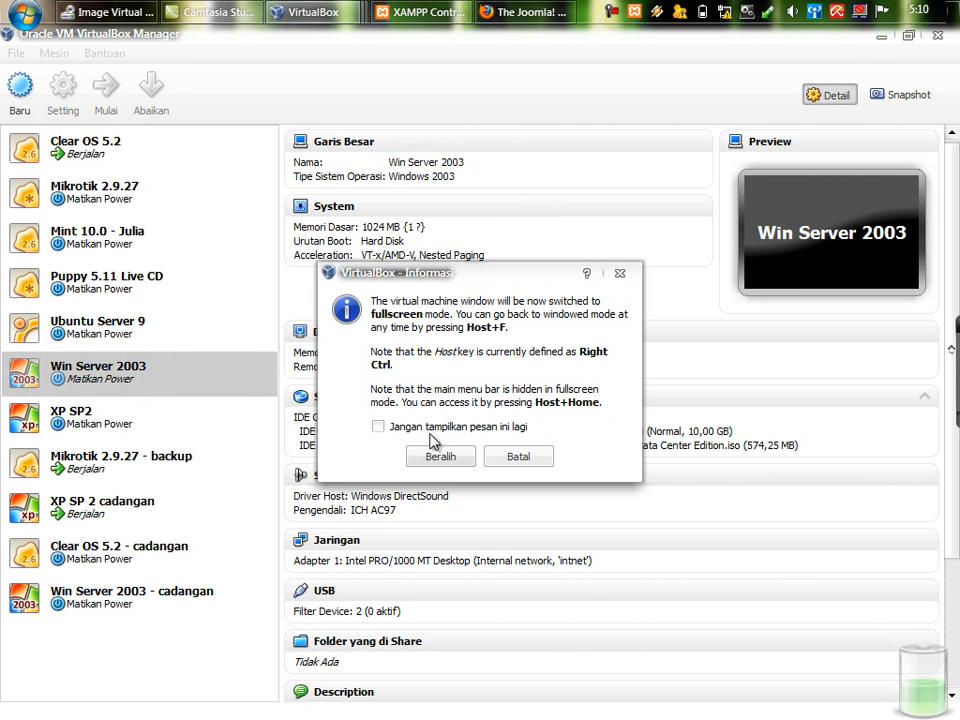
pyautogui.moveTo(421, 276); pyautogui.dragTo(389, 252)
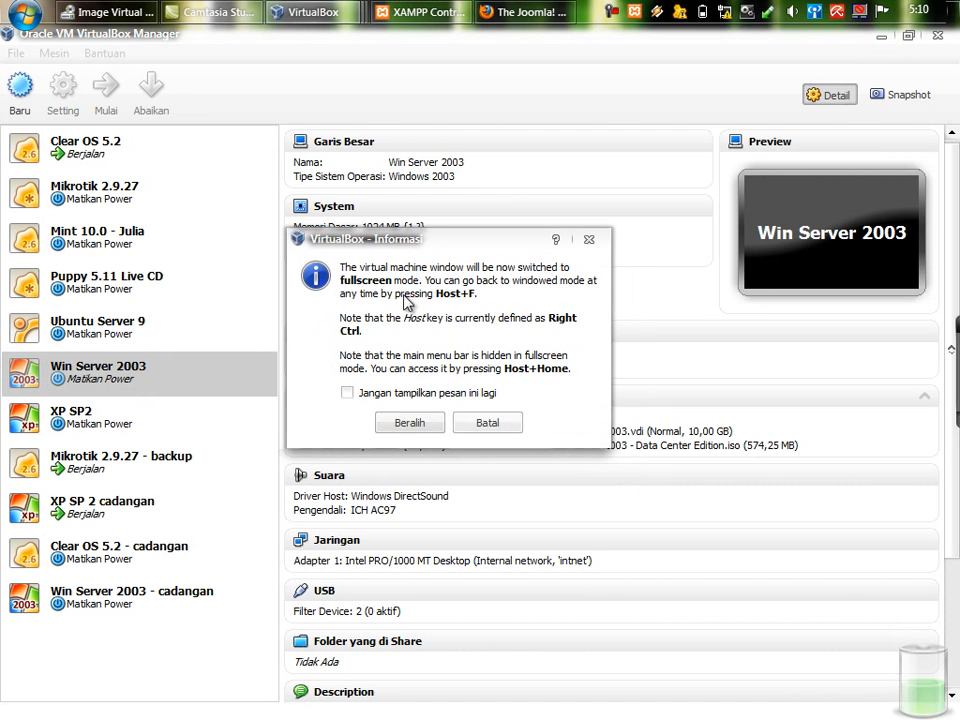
pyautogui.click(498, 424)
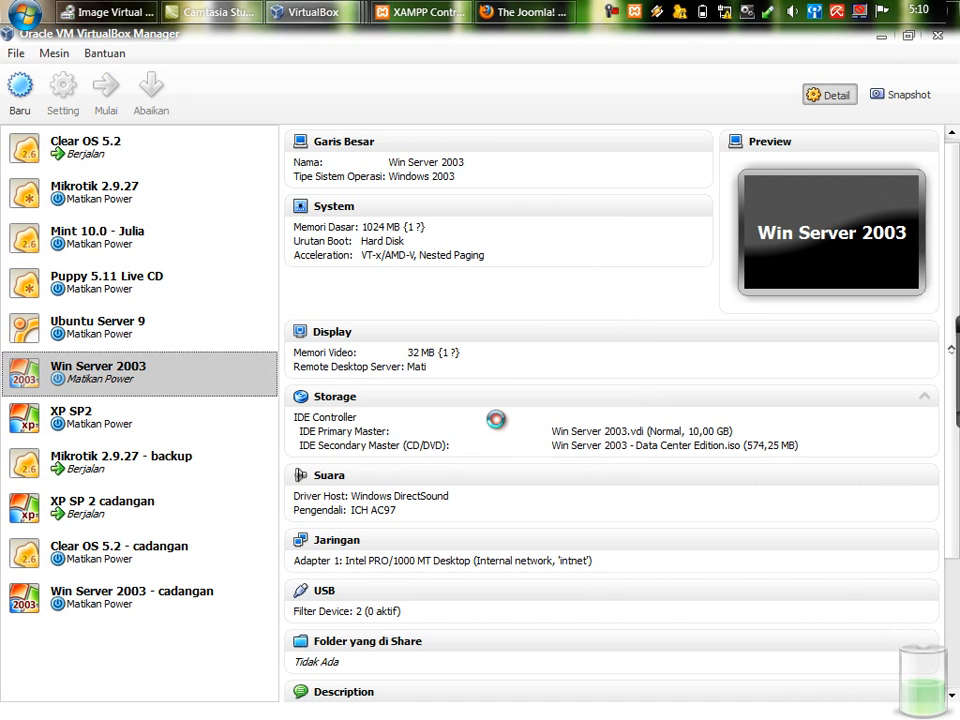
pyautogui.moveTo(452, 303); pyautogui.dragTo(427, 271)
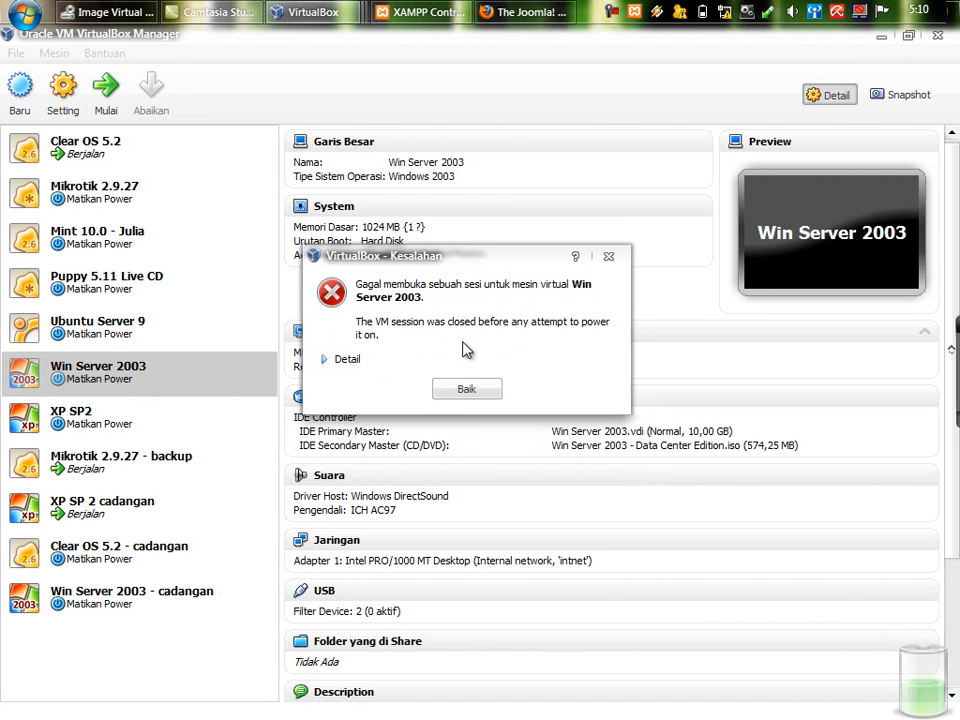
pyautogui.click(470, 392)
# - Start Win Server 2003 again, reposition its window, and bring the Clear OS 5.2 console forward
pyautogui.click(191, 368)
pyautogui.doubleClick(191, 370)
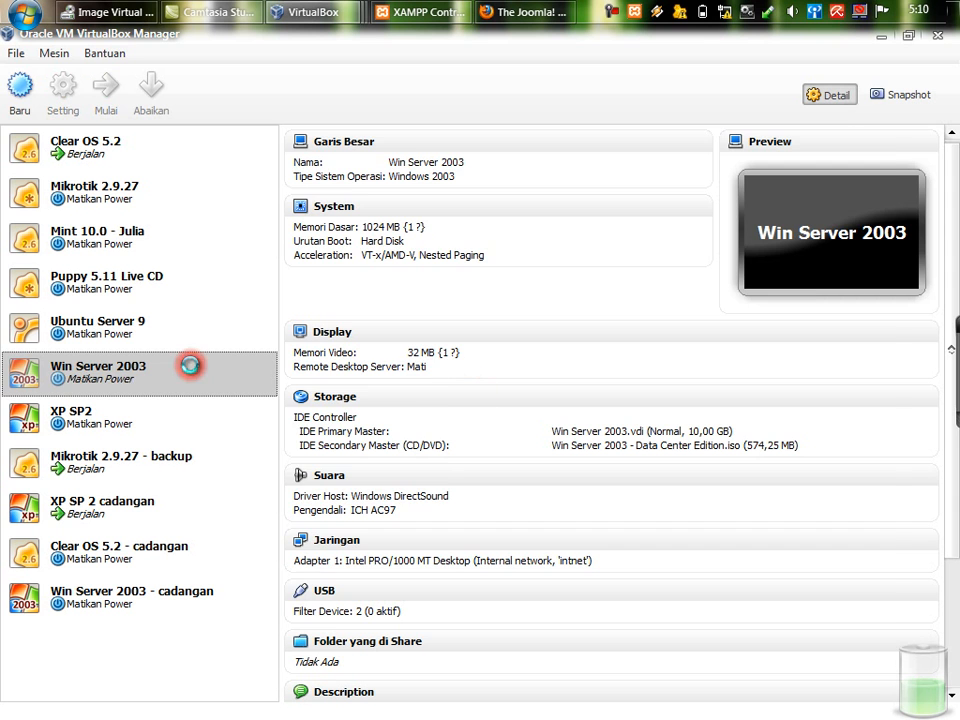
pyautogui.moveTo(418, 110); pyautogui.dragTo(172, 104)
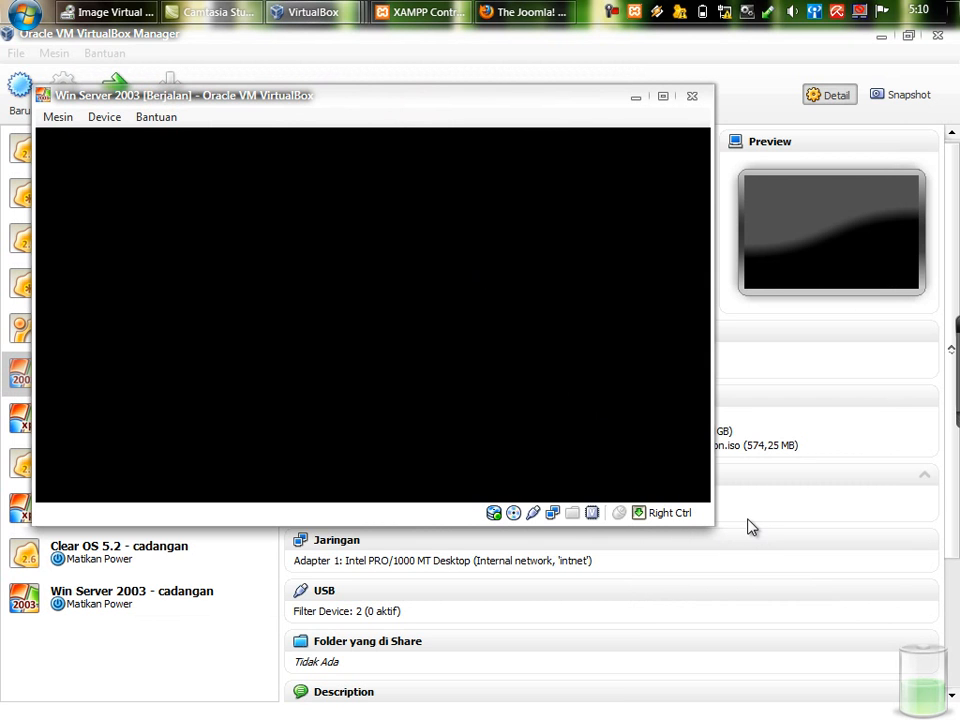
pyautogui.hotkey('ctrl', 'c')
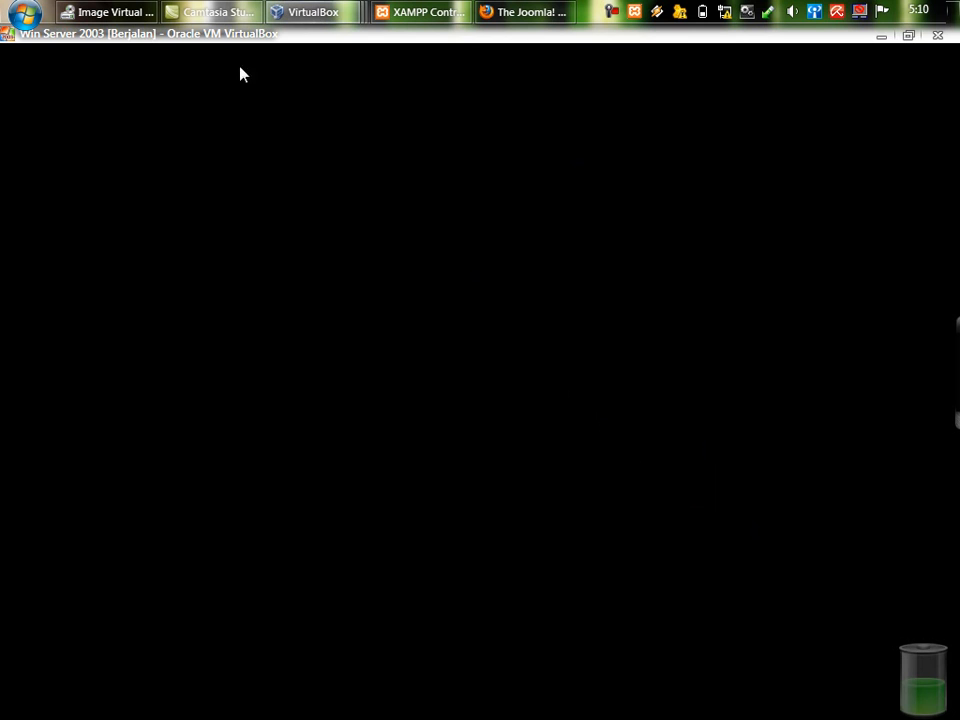
pyautogui.moveTo(80, 35); pyautogui.dragTo(116, 52)
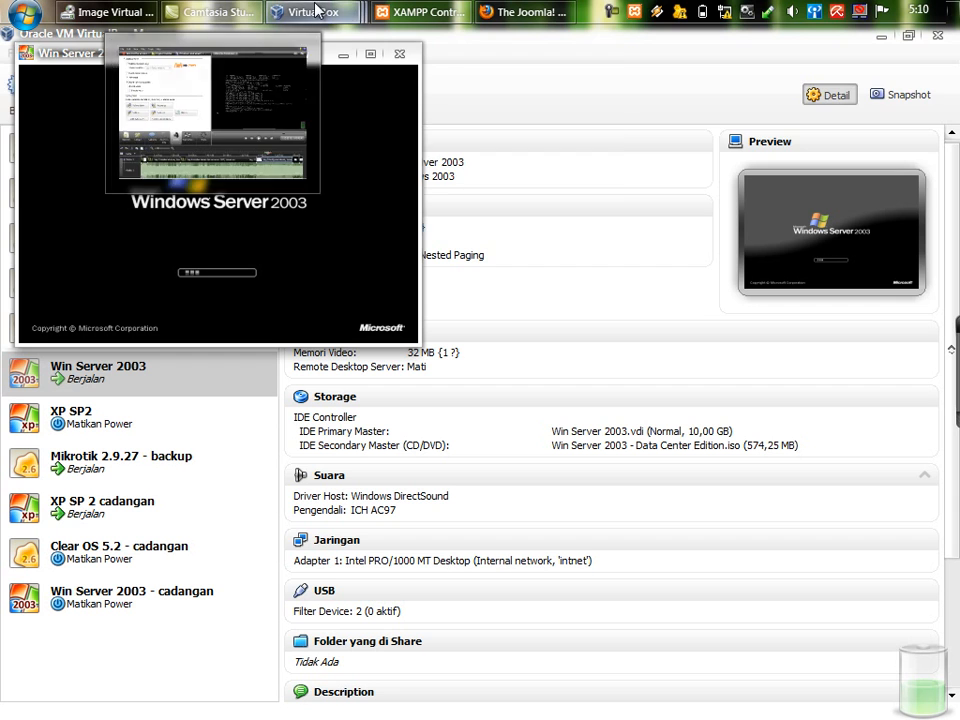
pyautogui.moveTo(317, 10)
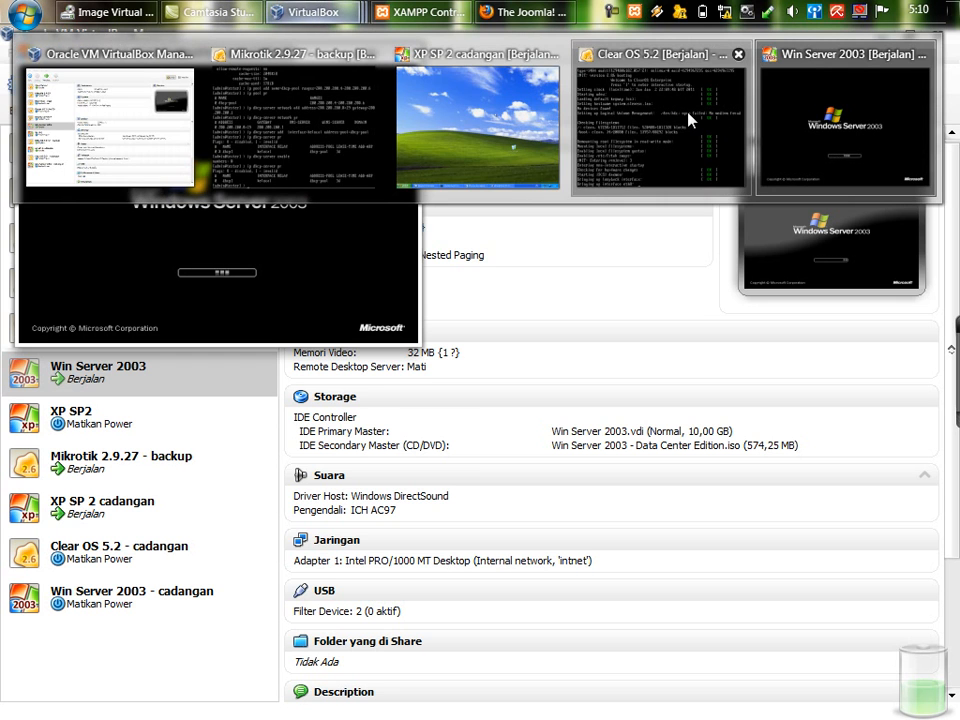
pyautogui.click(685, 112)
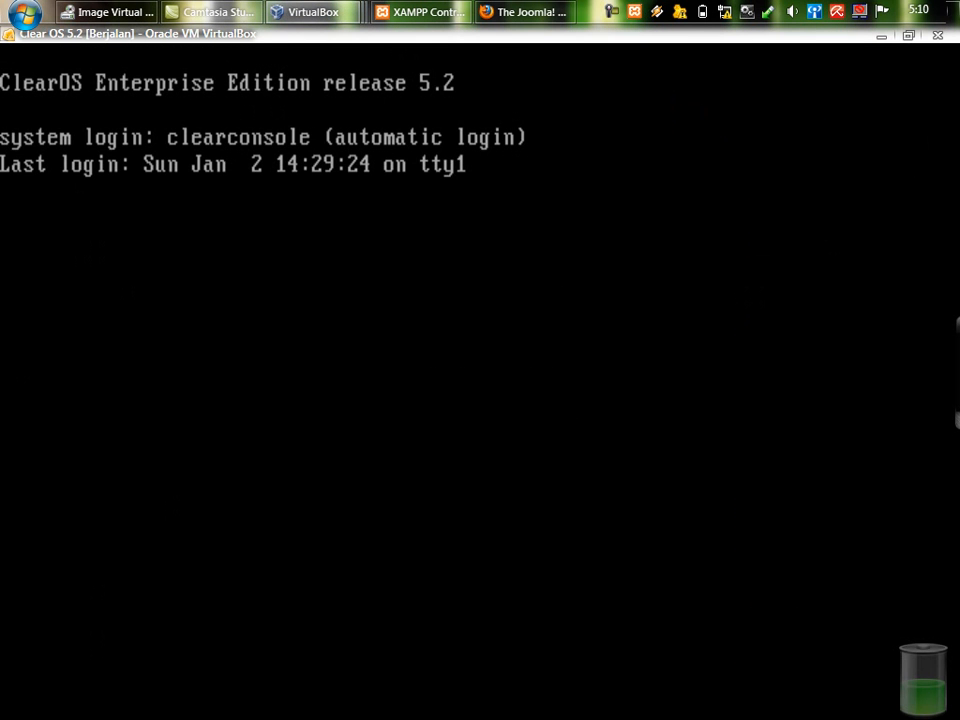
# - Restore the ClearOS window to a smaller size and request fullscreen with Host+F
pyautogui.moveTo(59, 33)
pyautogui.mouseDown()
pyautogui.moveTo(372, 131)
pyautogui.moveTo(285, 218)
pyautogui.moveTo(161, 229)
pyautogui.moveTo(178, 243)
pyautogui.mouseUp()
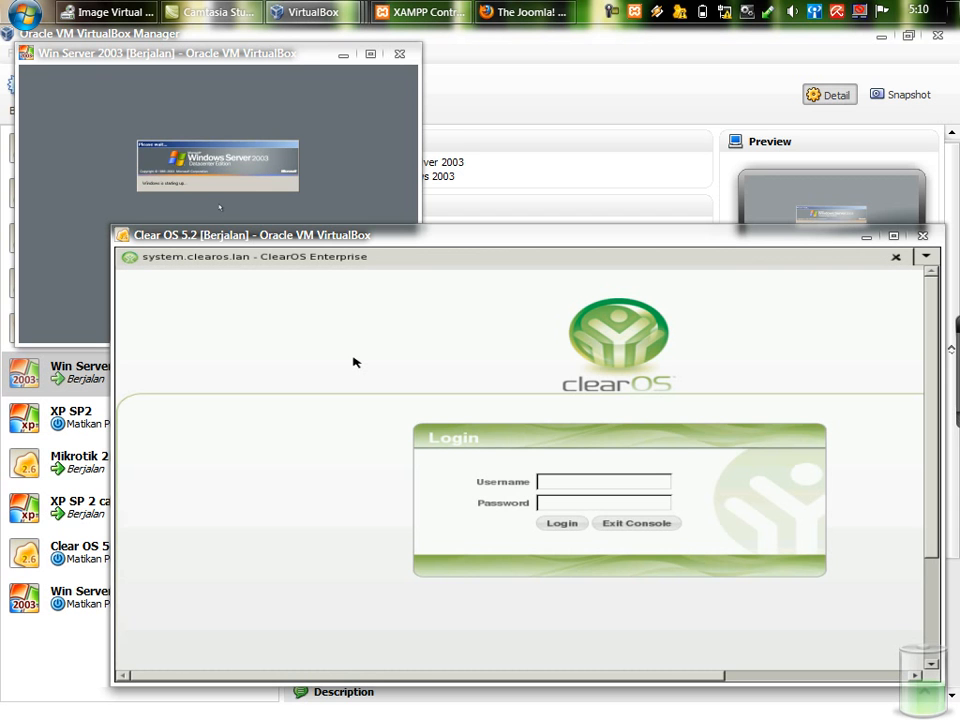
pyautogui.hotkey('ctrl', 'f')
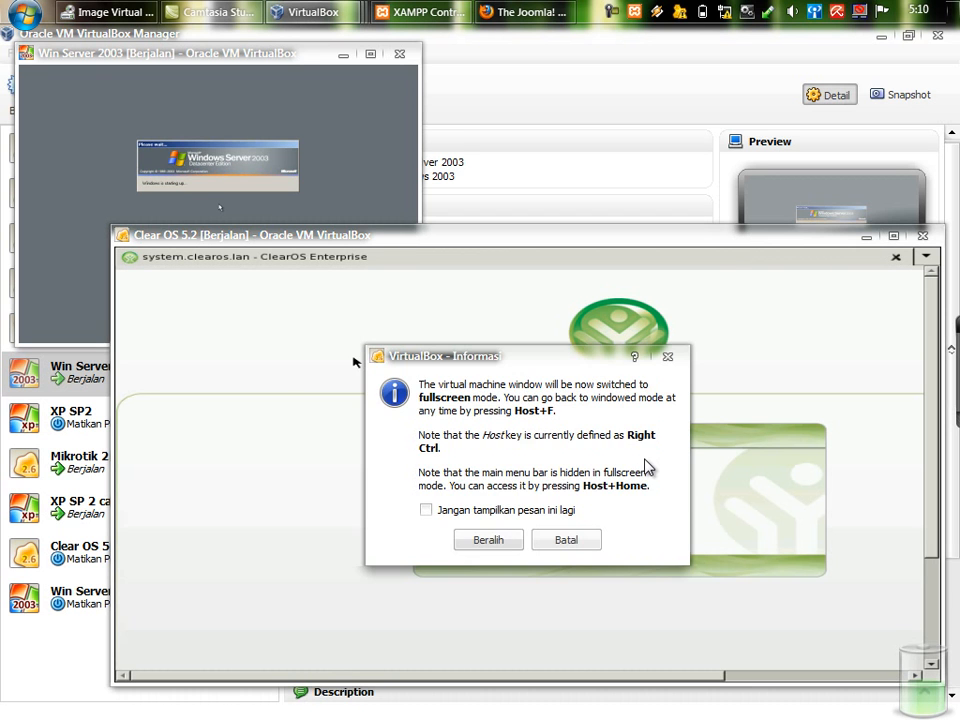
# - Confirm fullscreen and log in to the ClearOS web console as root
pyautogui.press('Return')
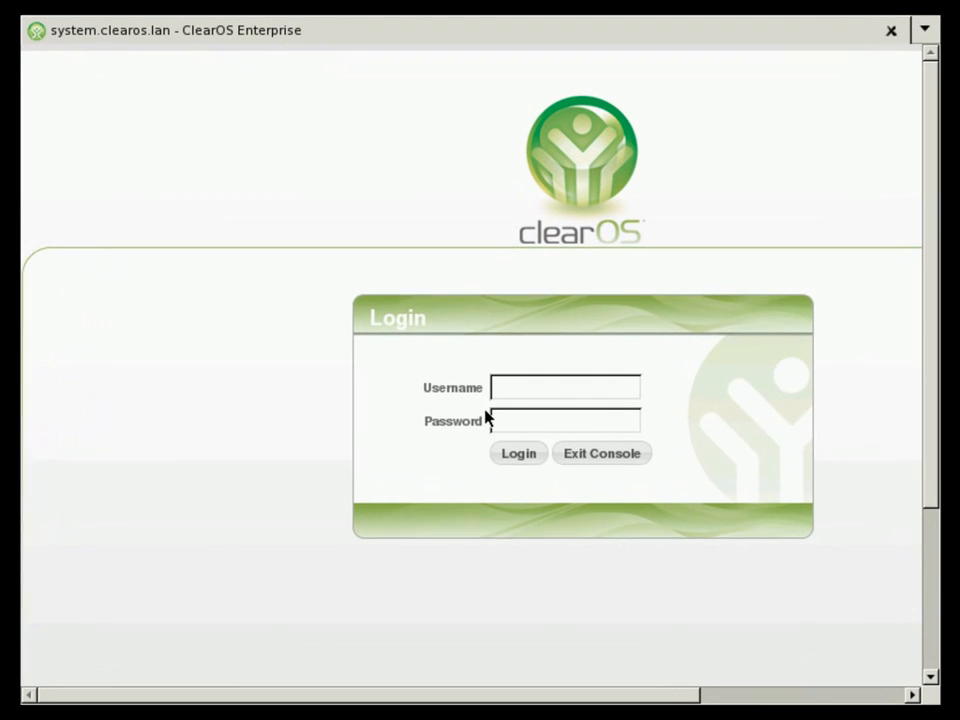
pyautogui.click(523, 388)
pyautogui.write('root')
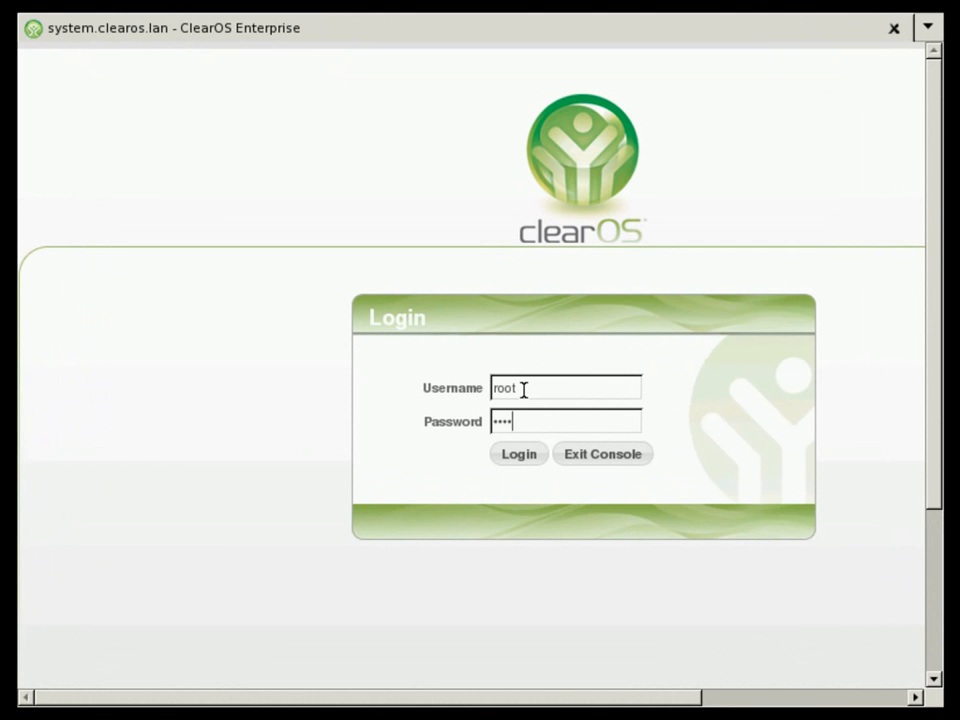
pyautogui.click(523, 455)
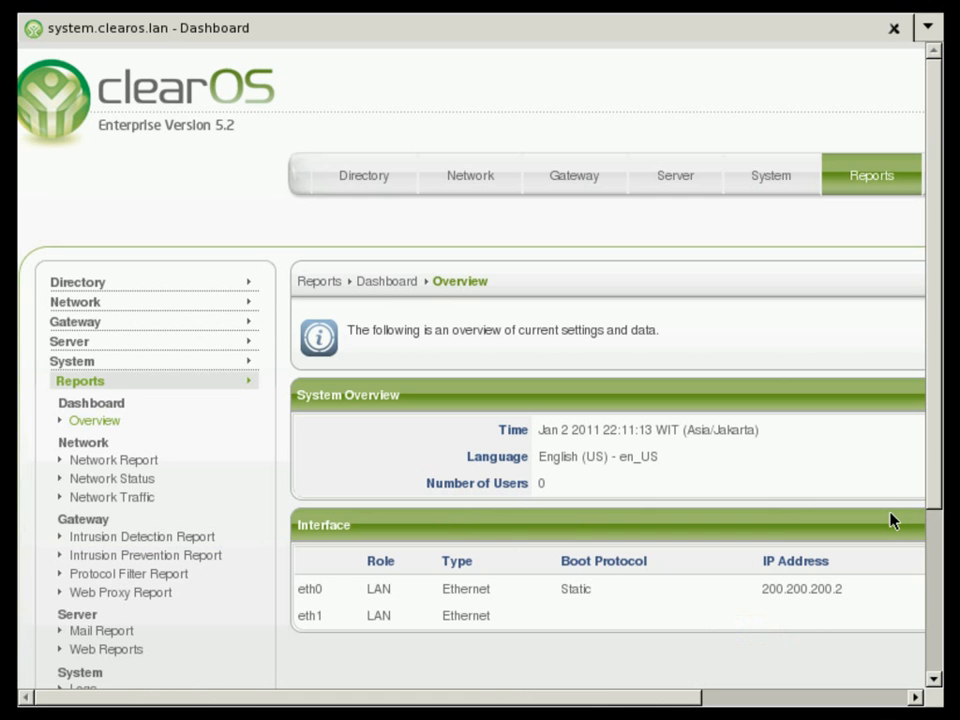
# - Check eth0's address 200.200.200.2 in the dashboard interface table, then go to Network IP Settings
pyautogui.moveTo(646, 211)
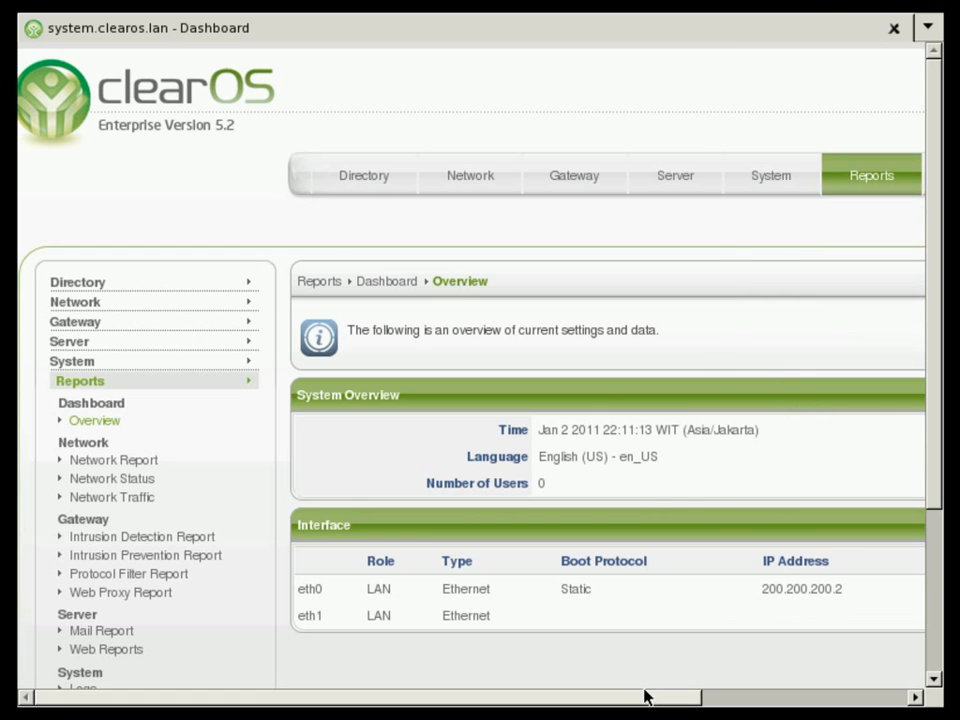
pyautogui.moveTo(696, 697); pyautogui.dragTo(840, 686)
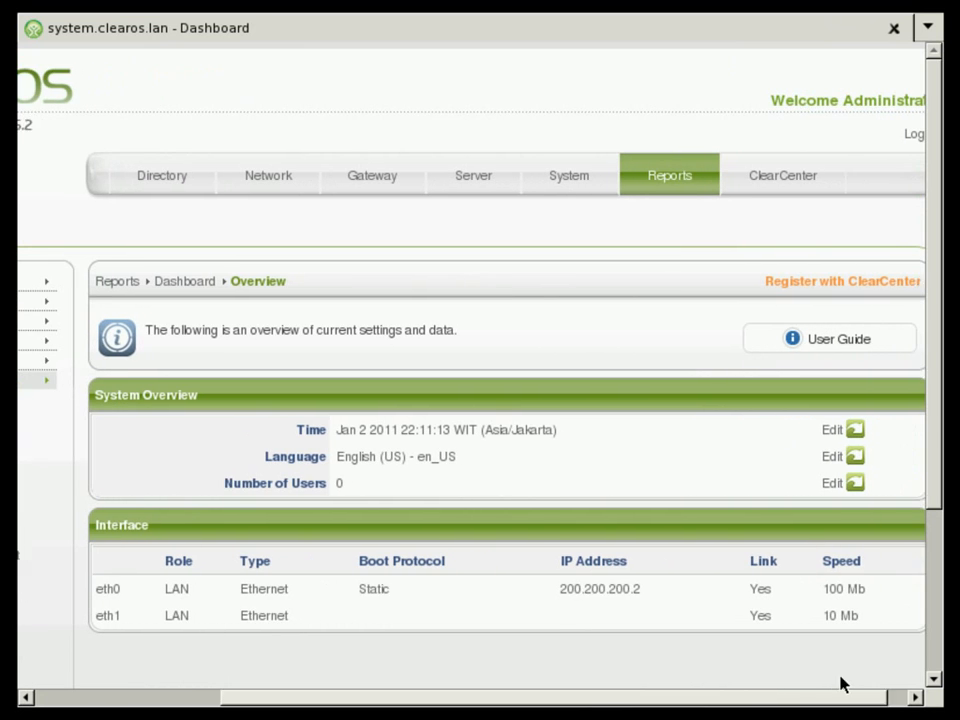
pyautogui.moveTo(92, 590); pyautogui.dragTo(417, 613)
pyautogui.click(458, 617)
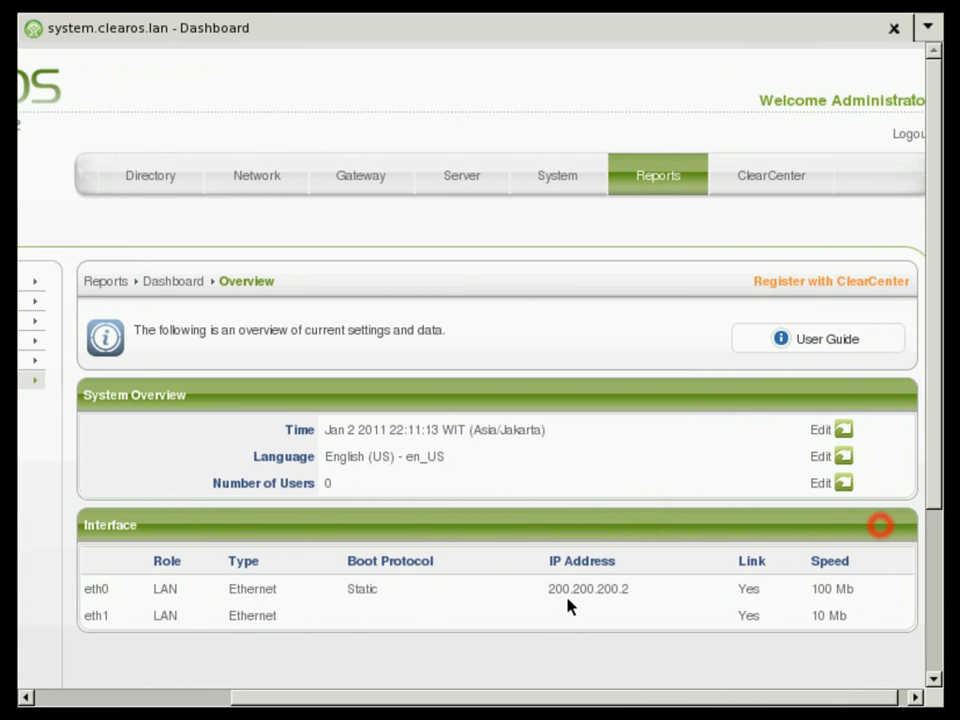
pyautogui.doubleClick(567, 586)
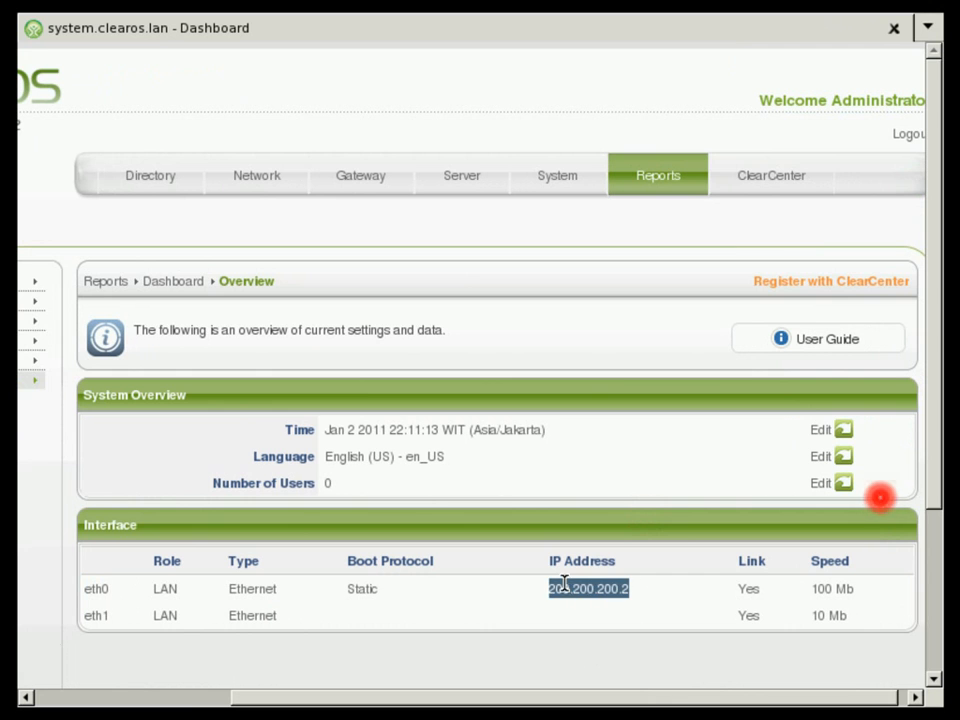
pyautogui.click(642, 605)
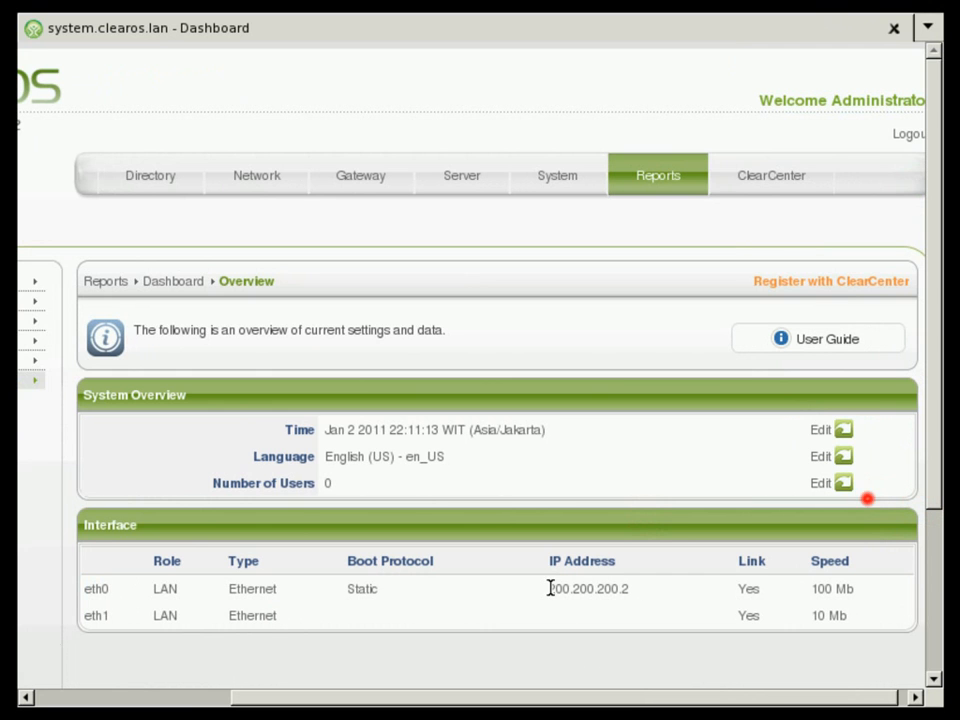
pyautogui.moveTo(550, 587); pyautogui.dragTo(677, 617)
pyautogui.click(665, 606)
pyautogui.doubleClick(583, 588)
pyautogui.click(553, 589)
pyautogui.moveTo(253, 186)
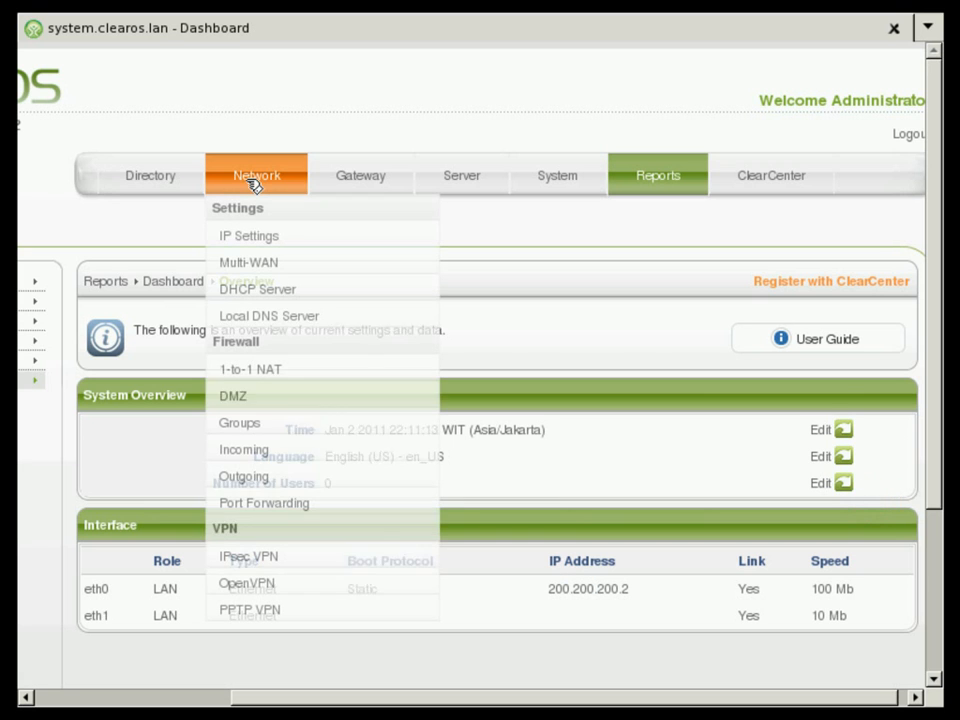
pyautogui.click(260, 240)
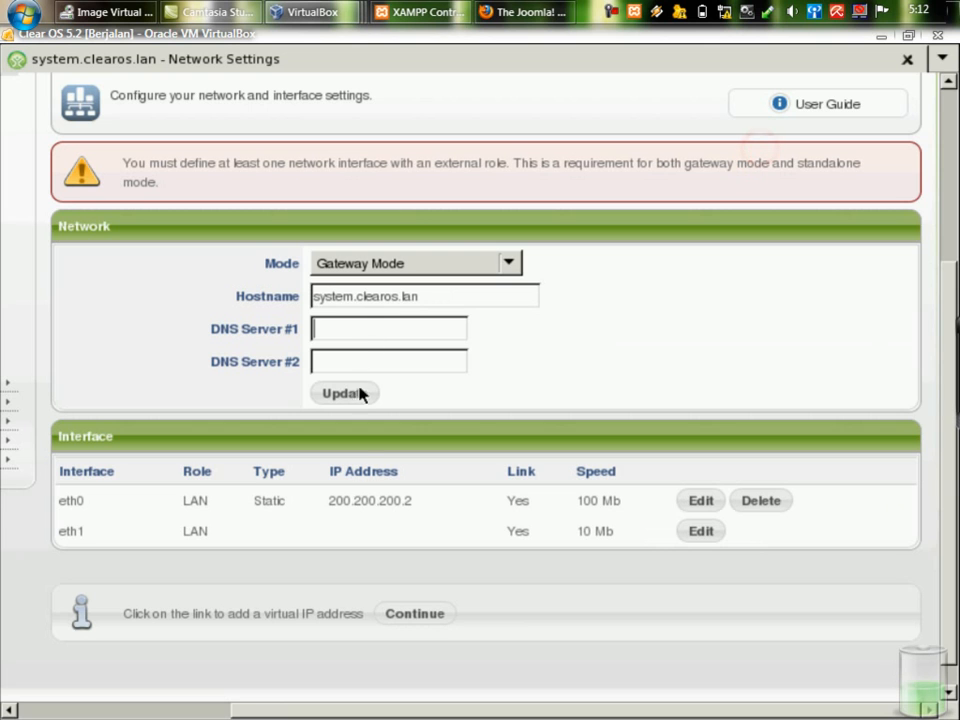
pyautogui.click(699, 503)
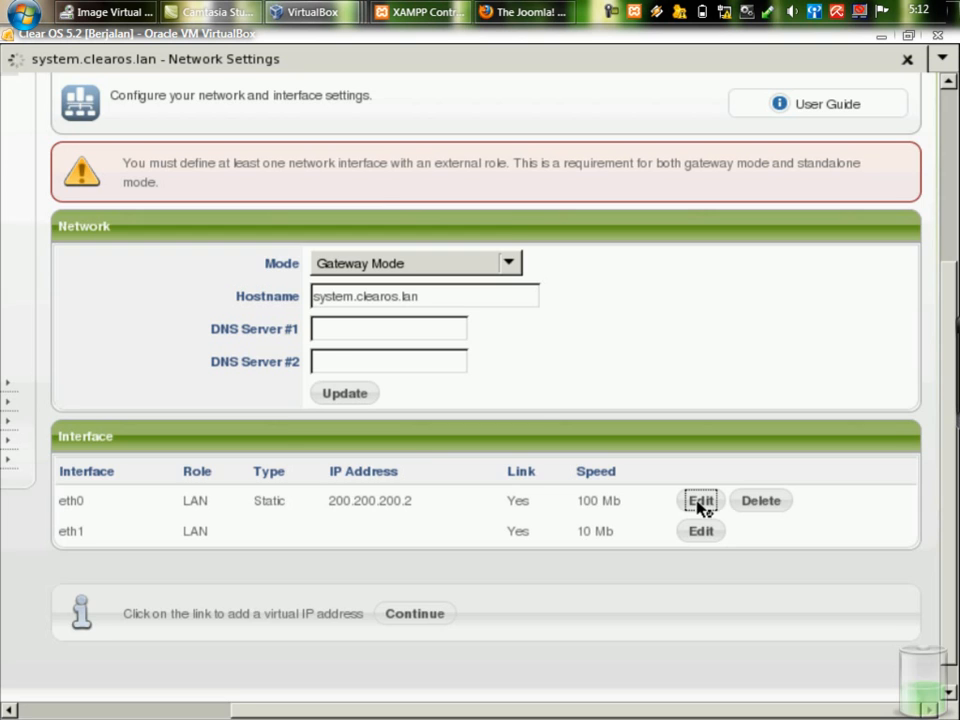
pyautogui.scroll(-2, 683, 440)
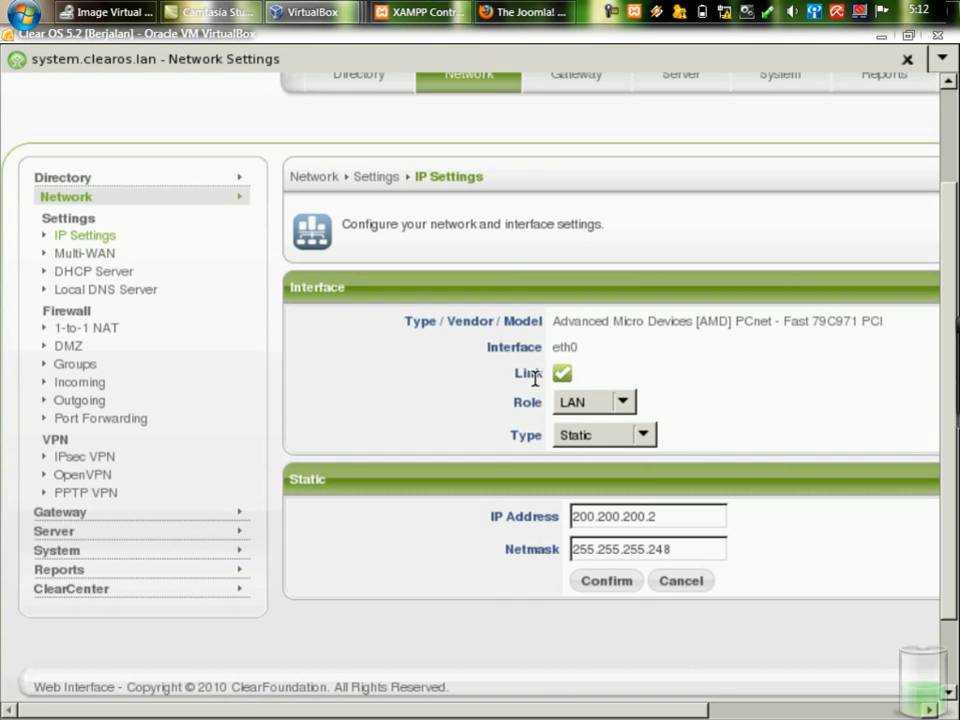
pyautogui.click(603, 408)
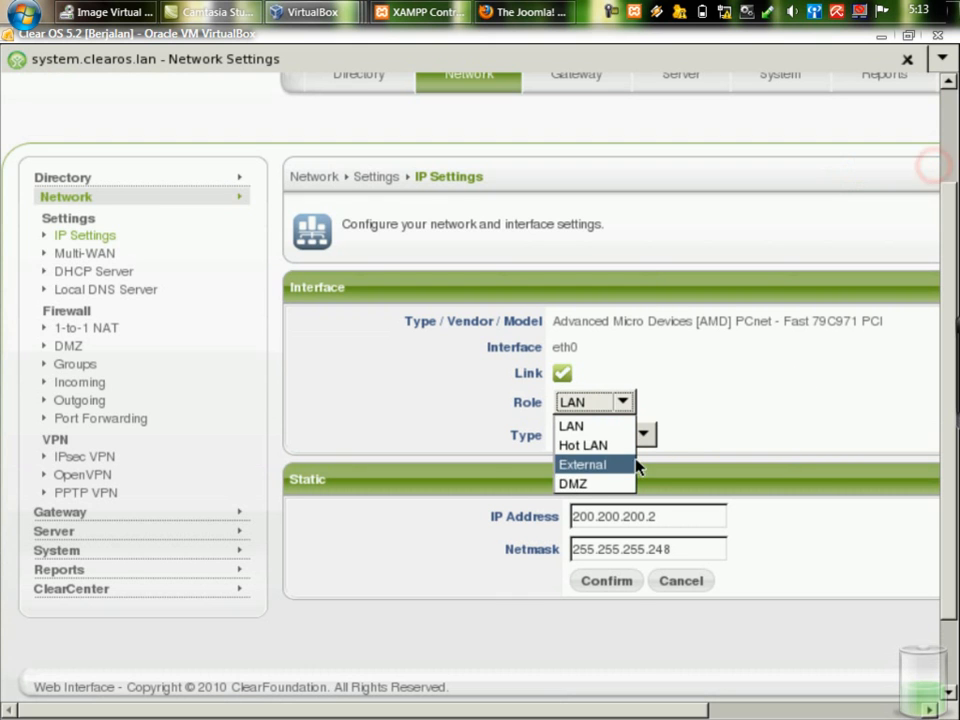
pyautogui.click(724, 422)
pyautogui.click(645, 435)
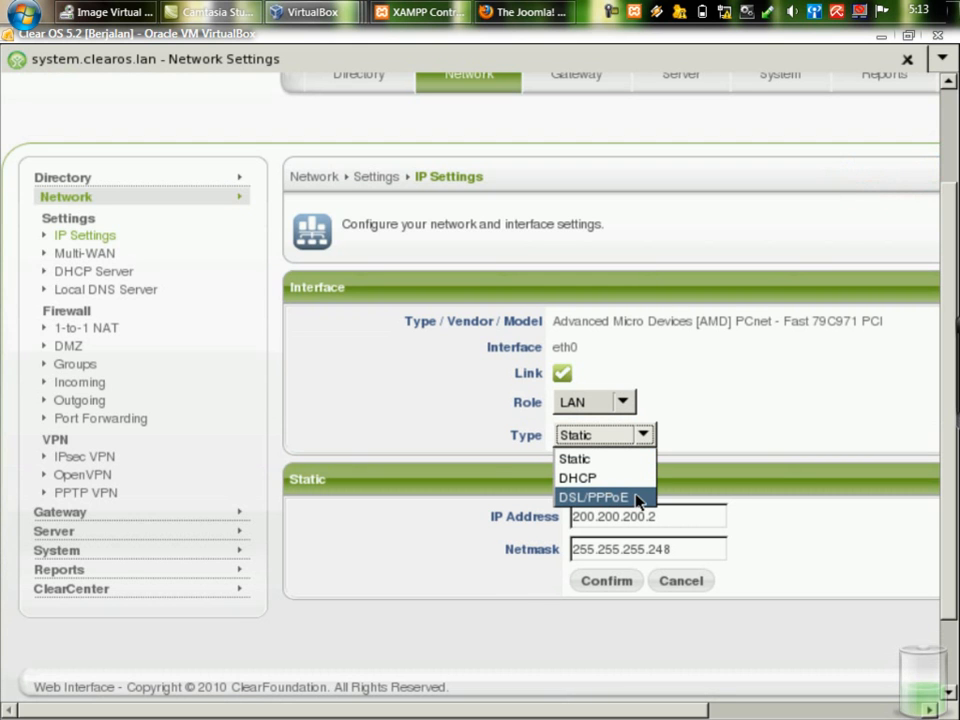
pyautogui.click(750, 428)
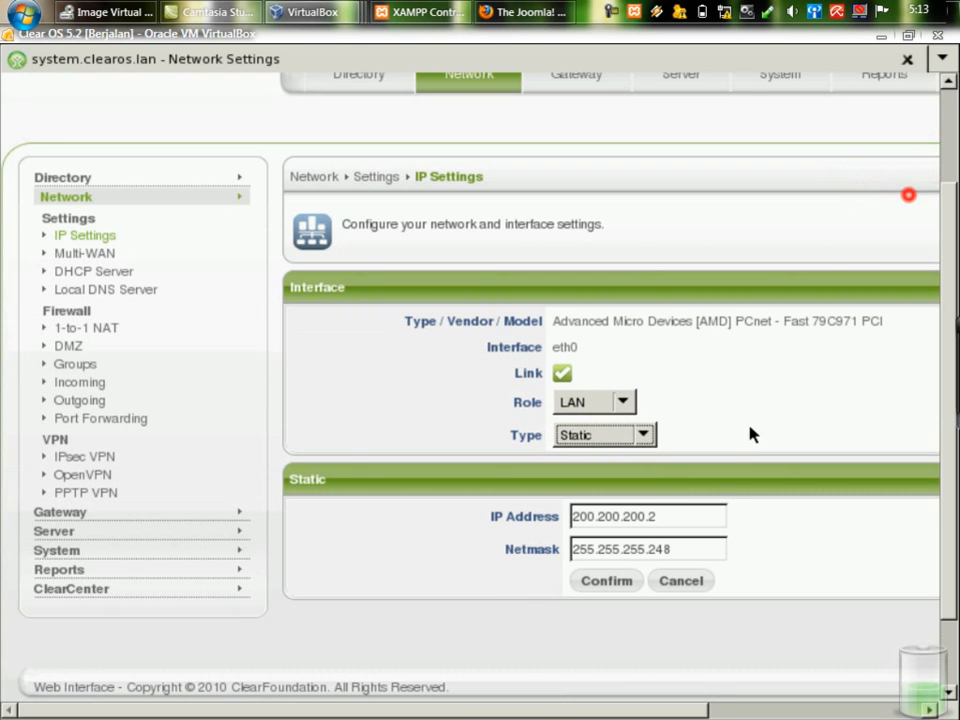
pyautogui.click(696, 575)
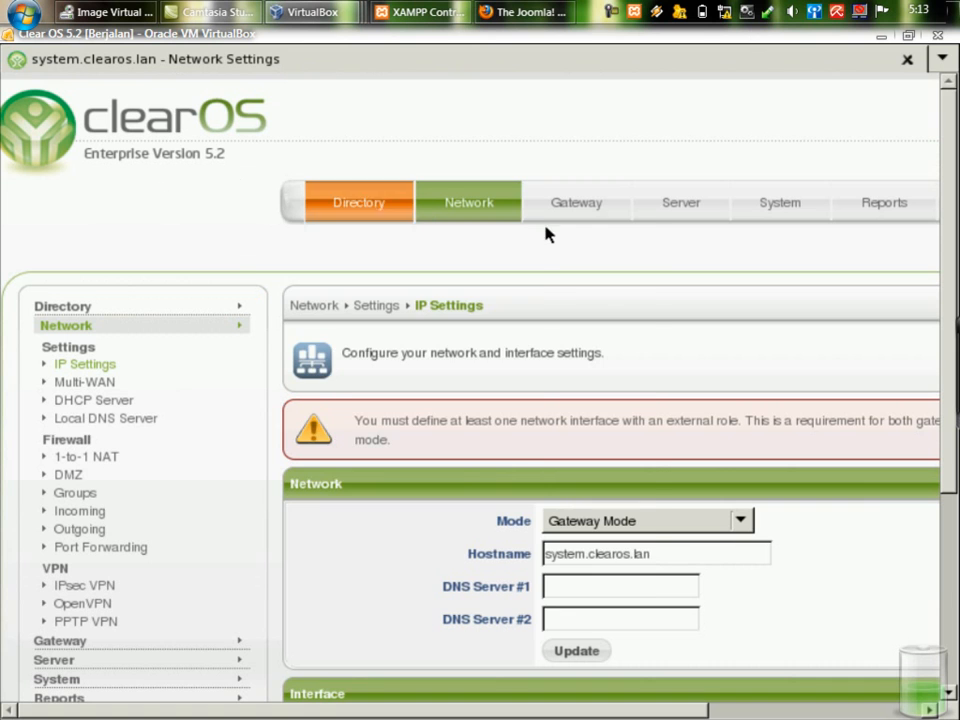
pyautogui.moveTo(491, 206)
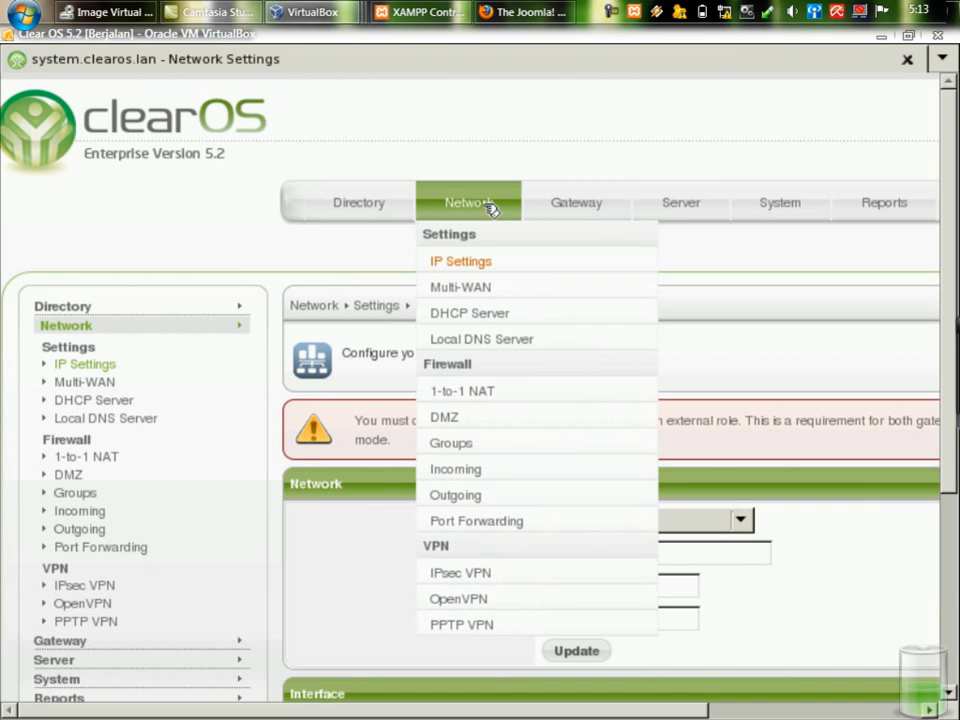
# - Review the Local DNS entries: tester.local 192.168.10.1, mikrotik.local 200.200.200.1, clearos.local 200.200.200.2
pyautogui.click(482, 340)
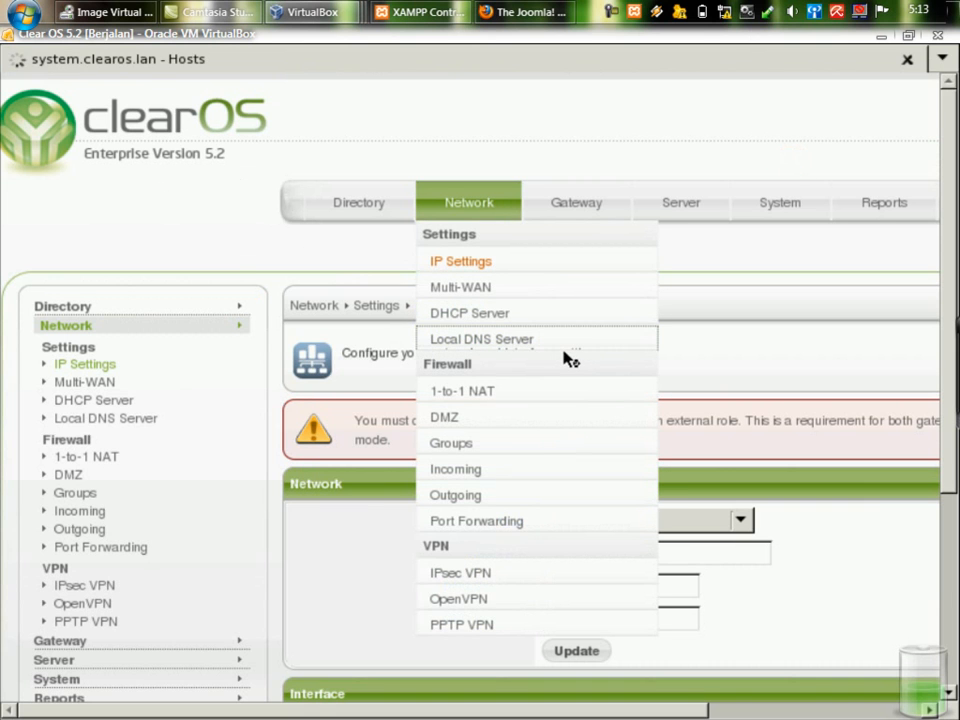
pyautogui.scroll(-1, 767, 401)
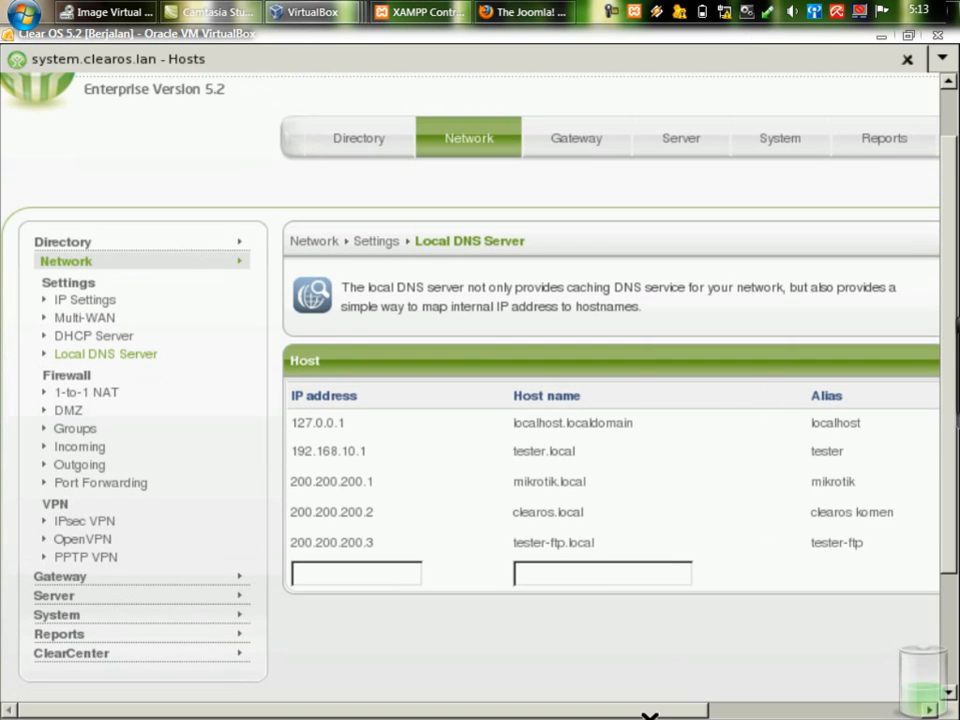
pyautogui.moveTo(658, 711); pyautogui.dragTo(836, 706)
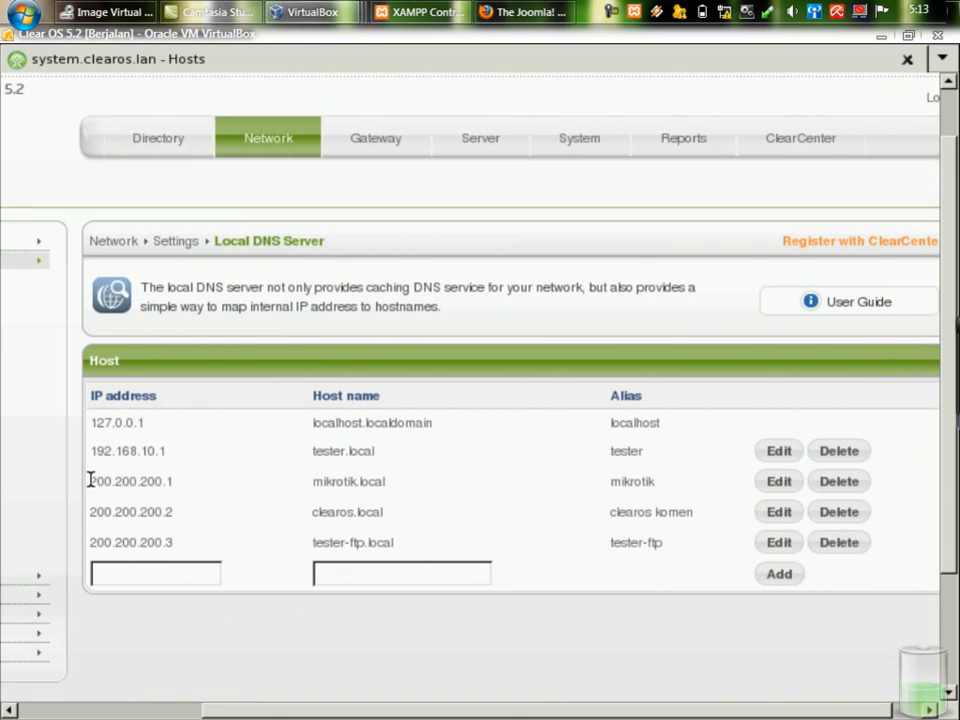
pyautogui.moveTo(90, 481); pyautogui.dragTo(199, 480)
pyautogui.moveTo(323, 484); pyautogui.dragTo(386, 481)
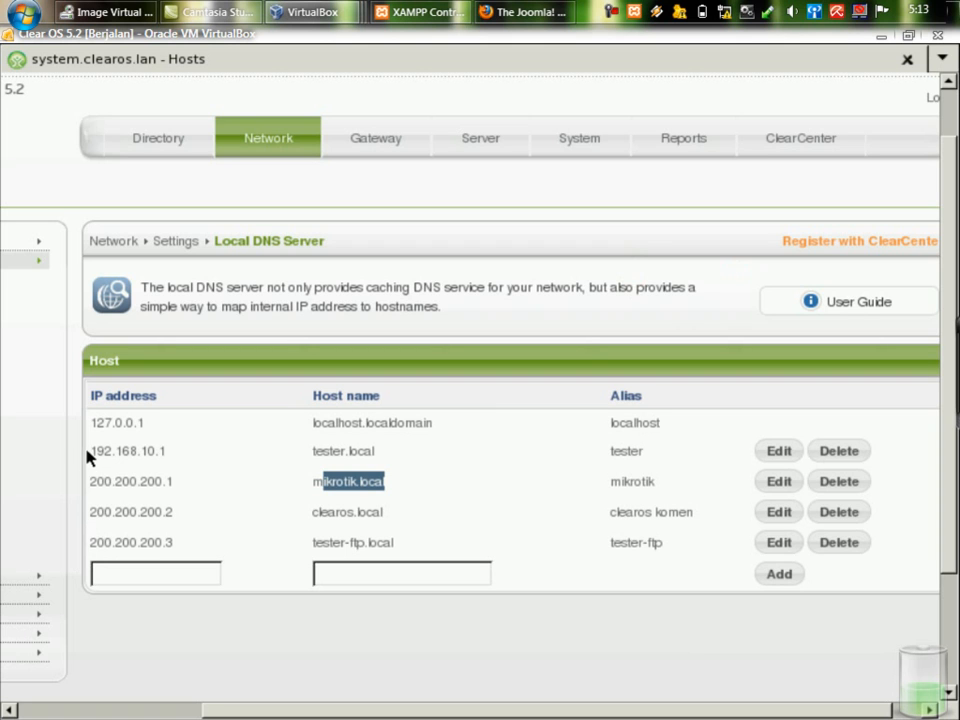
pyautogui.moveTo(90, 451); pyautogui.dragTo(195, 460)
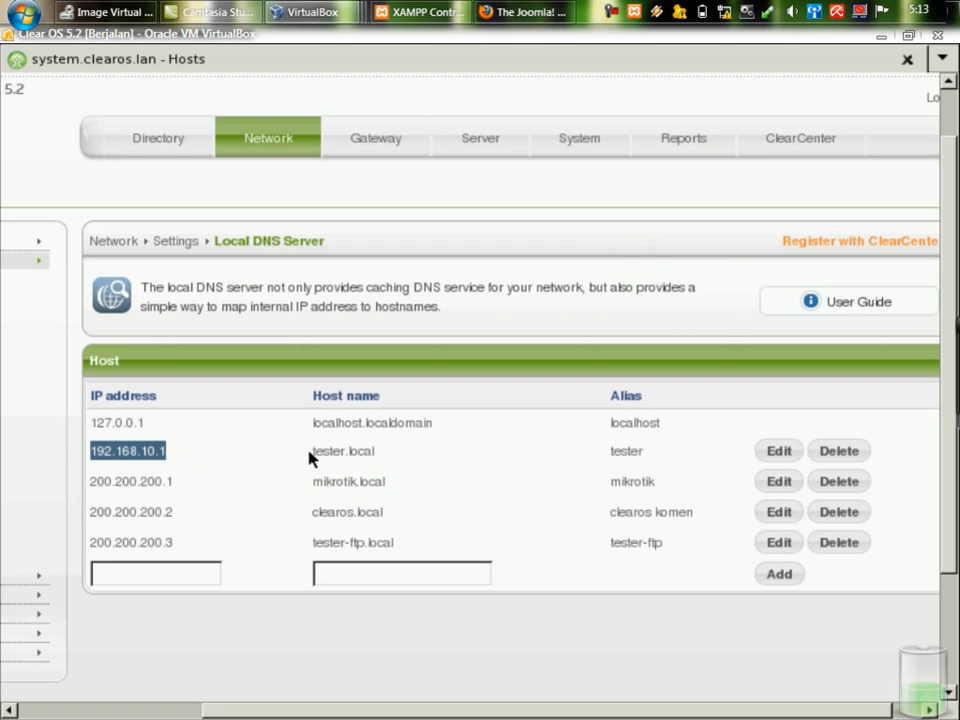
pyautogui.moveTo(313, 451); pyautogui.dragTo(390, 454)
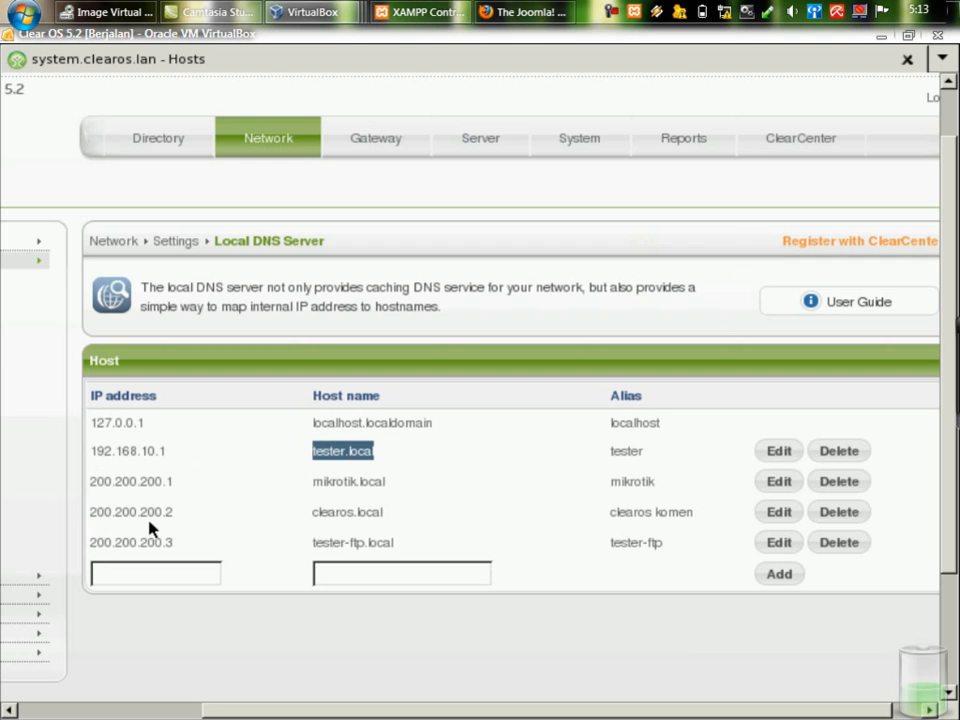
pyautogui.moveTo(90, 511); pyautogui.dragTo(178, 522)
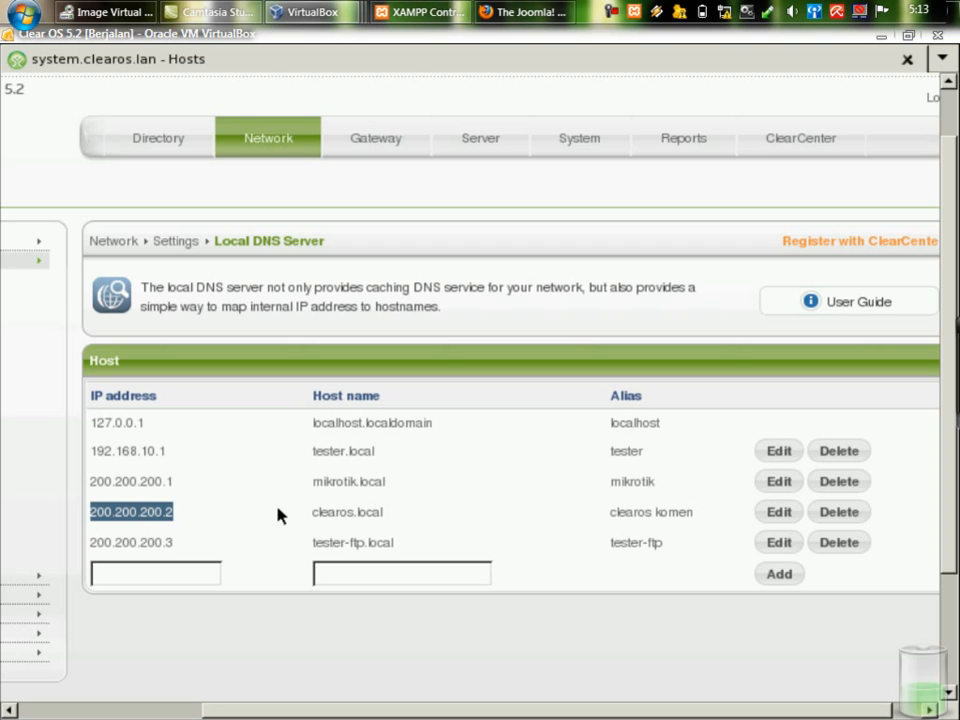
pyautogui.click(137, 510)
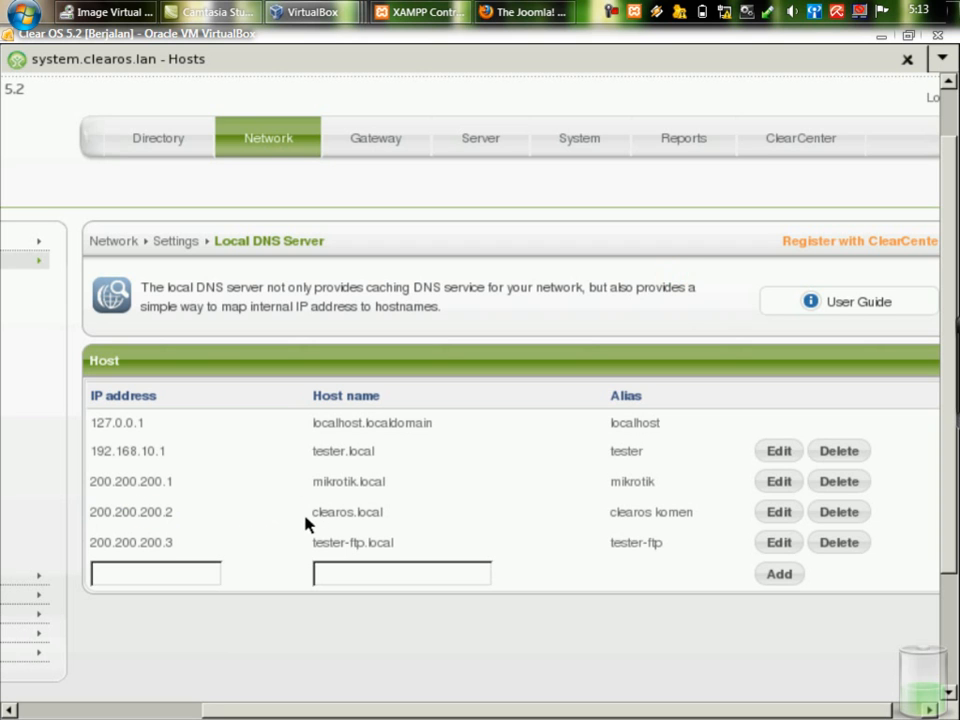
pyautogui.moveTo(313, 512); pyautogui.dragTo(448, 514)
pyautogui.click(157, 517)
# - Fill a new host row with IP 190.160.1.100 and host name yahoo.com
pyautogui.click(188, 575)
pyautogui.click(147, 578)
pyautogui.write('192')
pyautogui.press('BackSpace')
pyautogui.press('BackSpace')
pyautogui.press('BackSpace')
pyautogui.write('190.160.1.1')
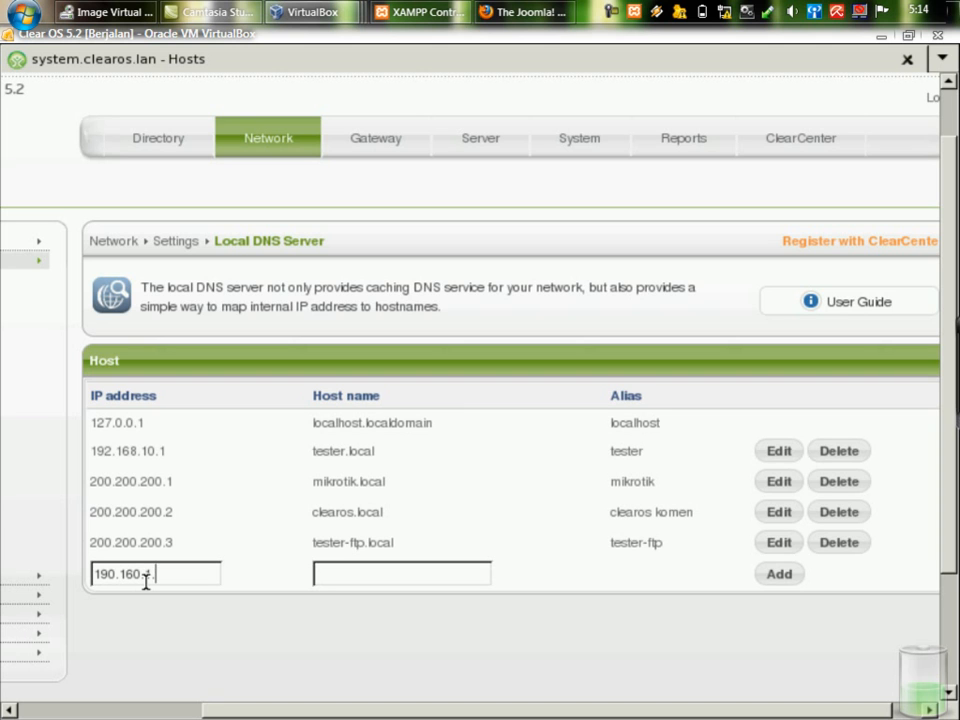
pyautogui.write('00')
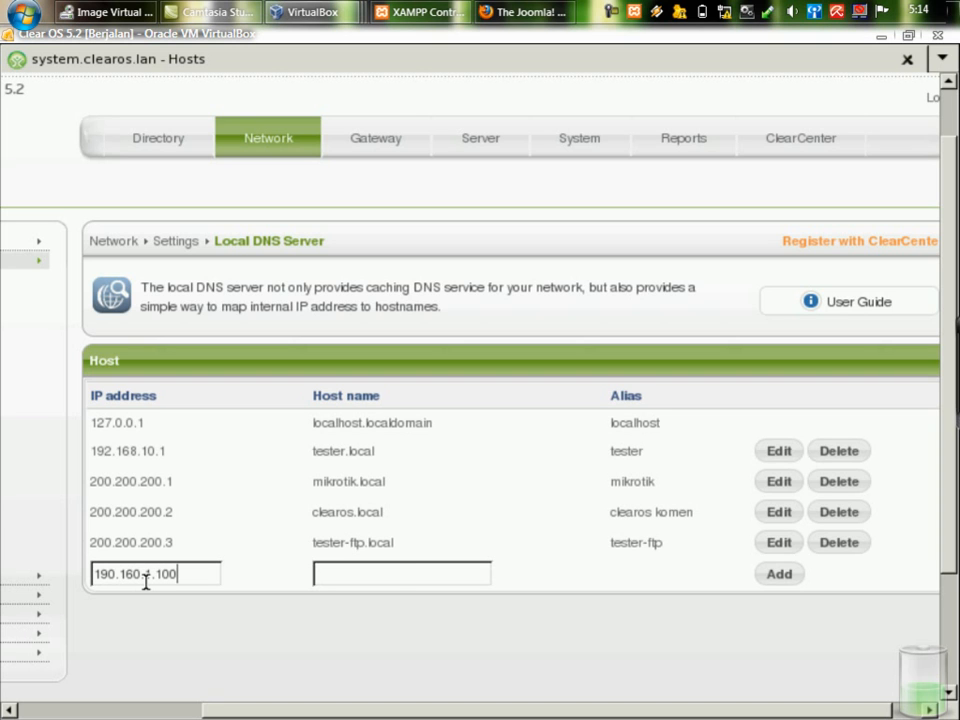
pyautogui.click(394, 572)
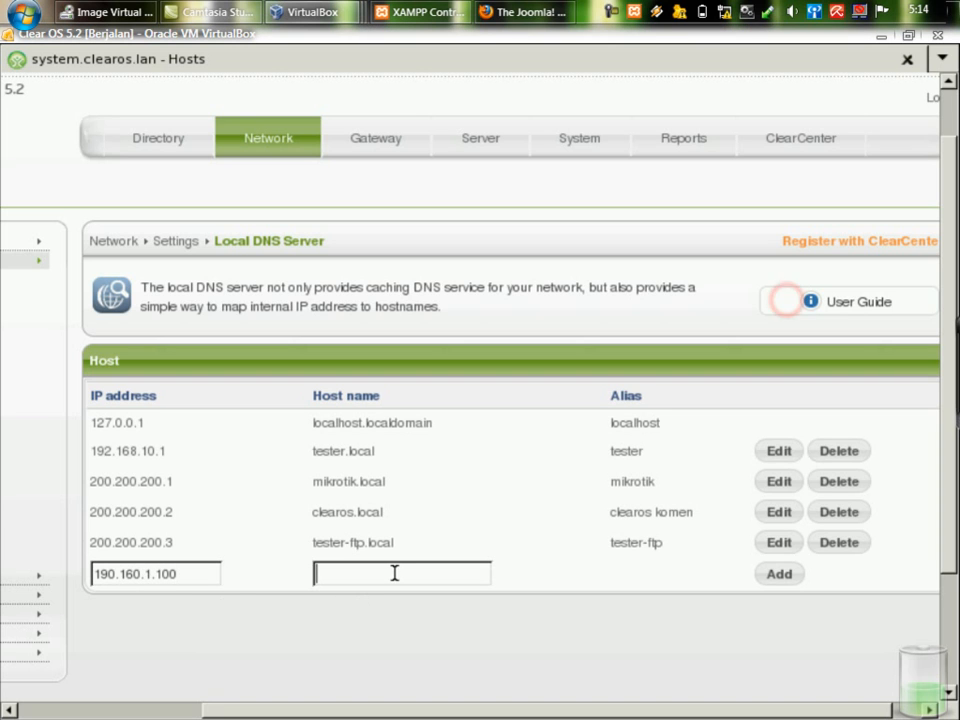
pyautogui.write('yahoo.com')
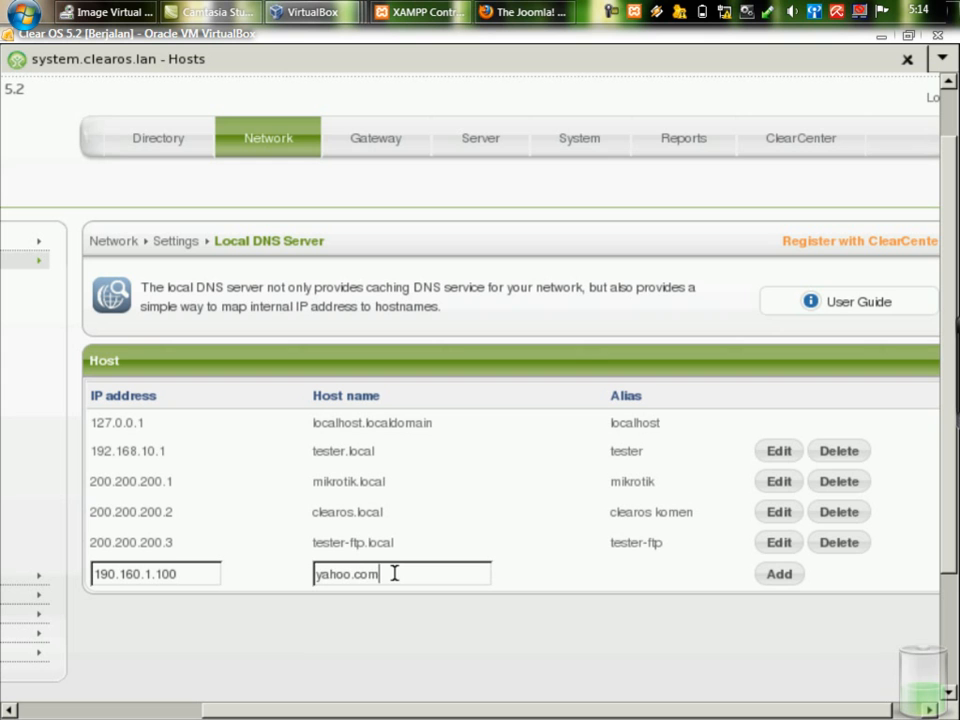
pyautogui.click(788, 575)
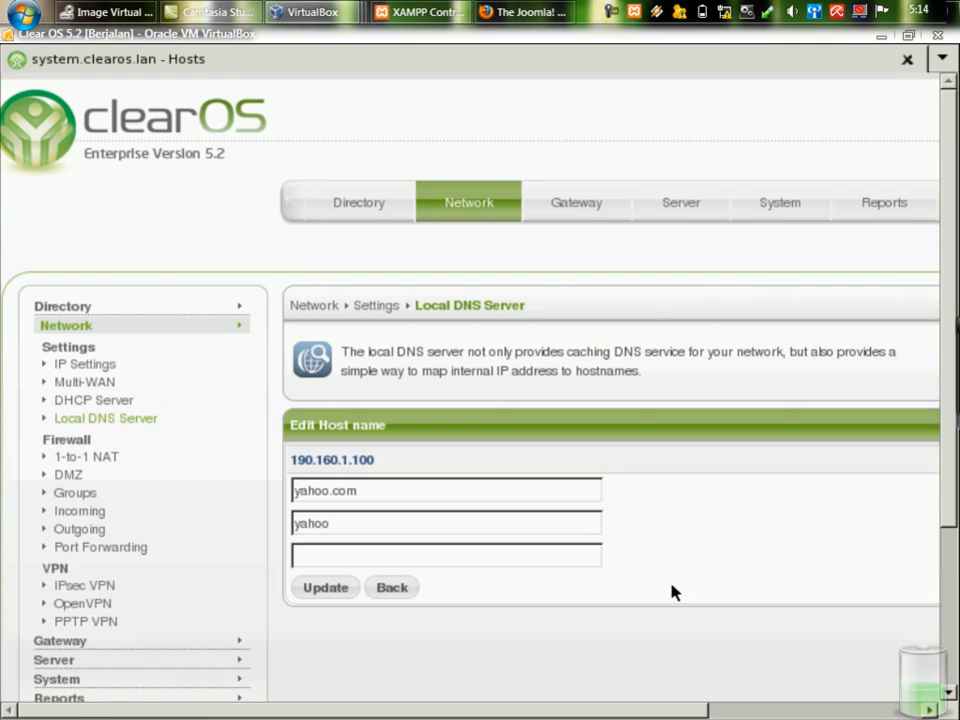
pyautogui.scroll(-1, 675, 592)
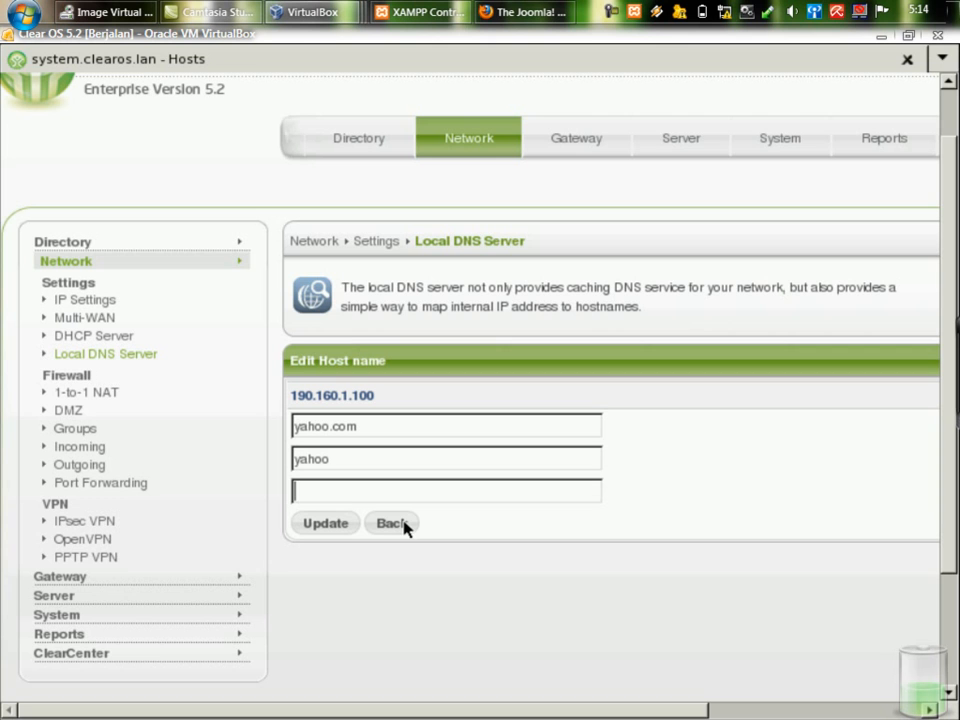
pyautogui.click(393, 523)
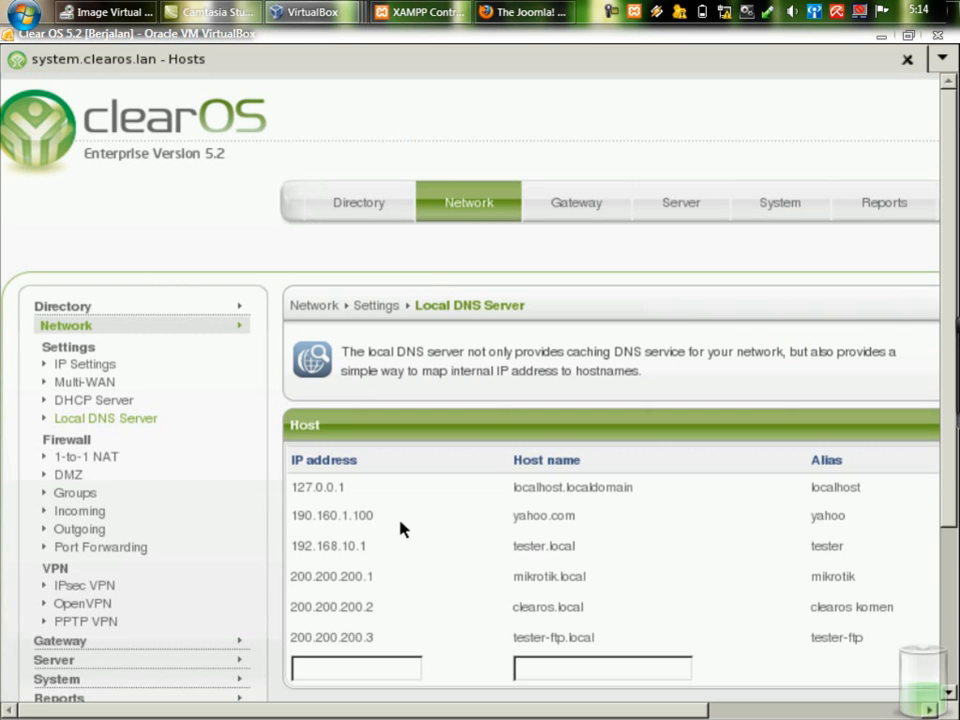
pyautogui.scroll(-3, 480, 553)
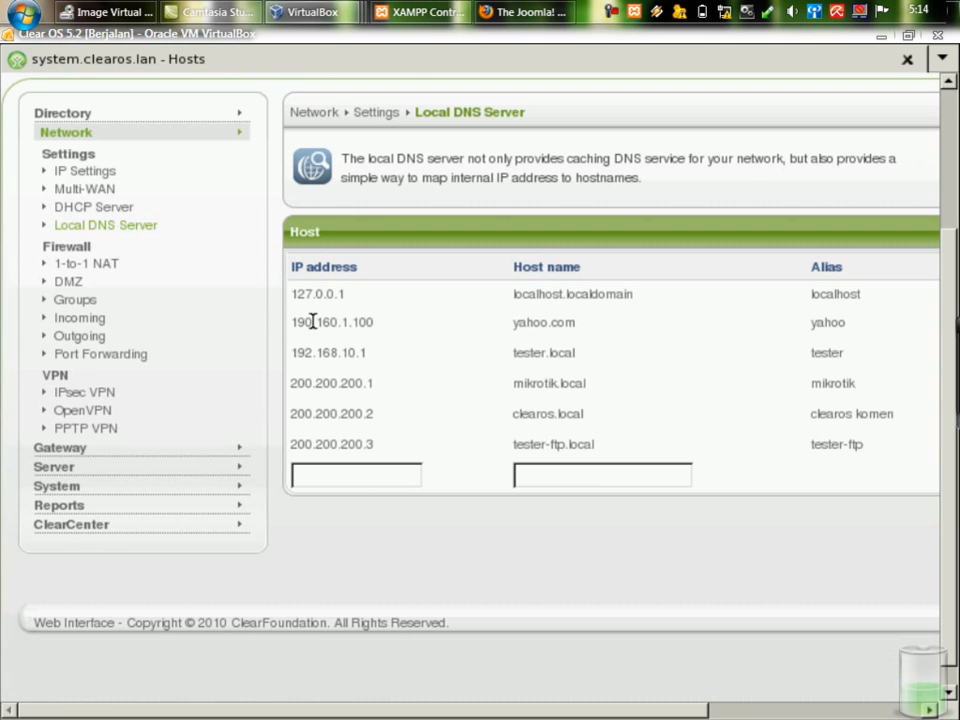
pyautogui.moveTo(313, 321); pyautogui.dragTo(377, 325)
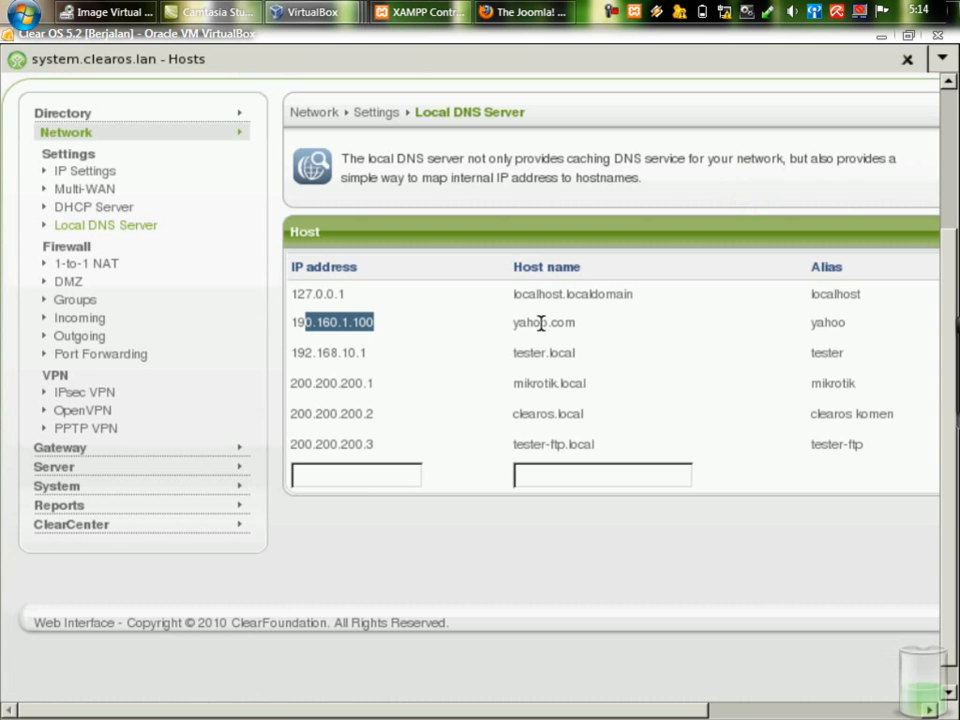
pyautogui.moveTo(515, 321); pyautogui.dragTo(536, 334)
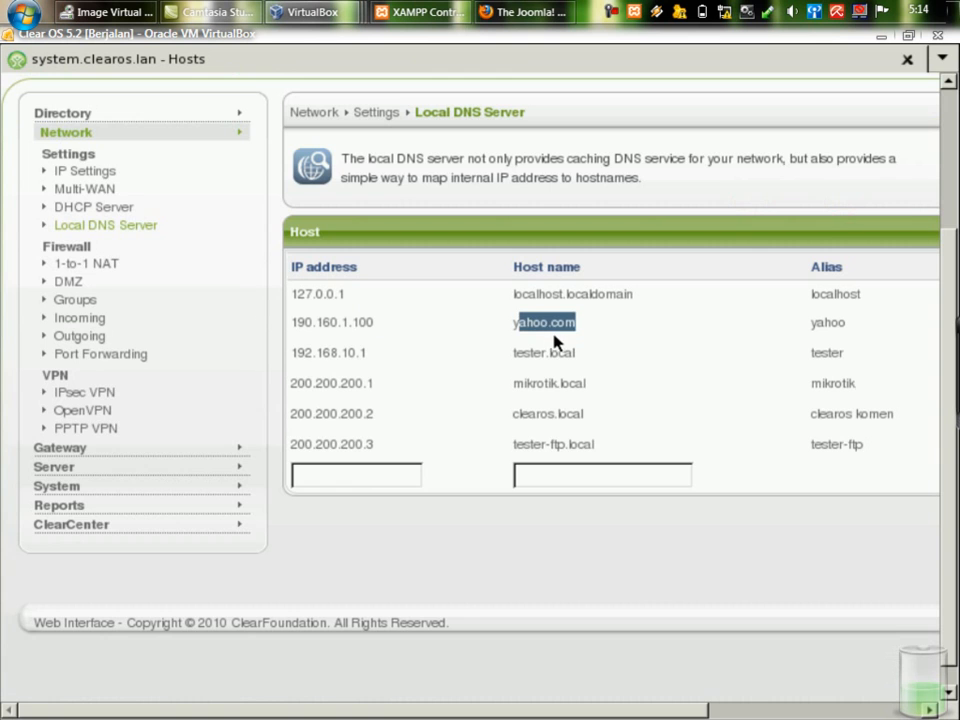
pyautogui.click(641, 319)
pyautogui.scroll(4, 660, 362)
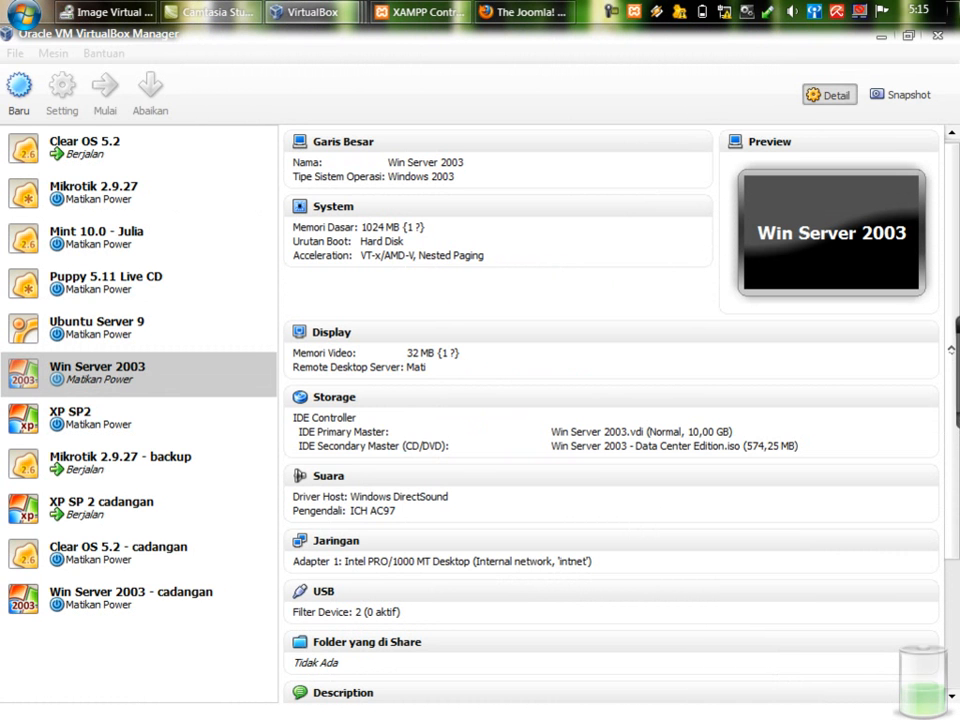
# - Start Win Server 2003, then bring the XP SP2 VM forward in fullscreen and refresh its desktop
pyautogui.click(104, 100)
pyautogui.moveTo(312, 12)
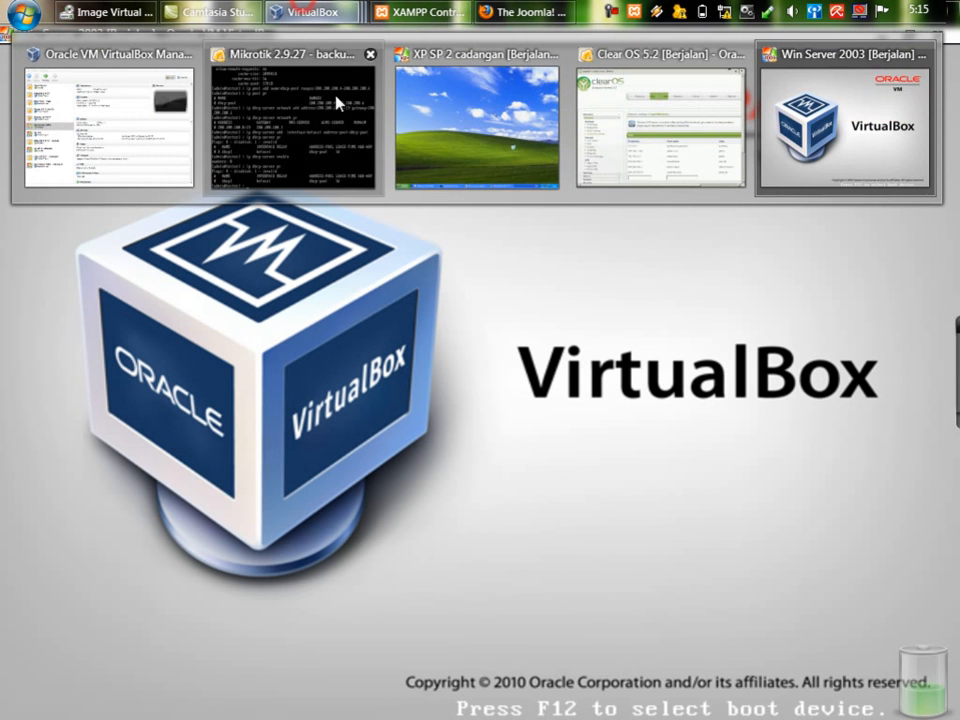
pyautogui.click(463, 104)
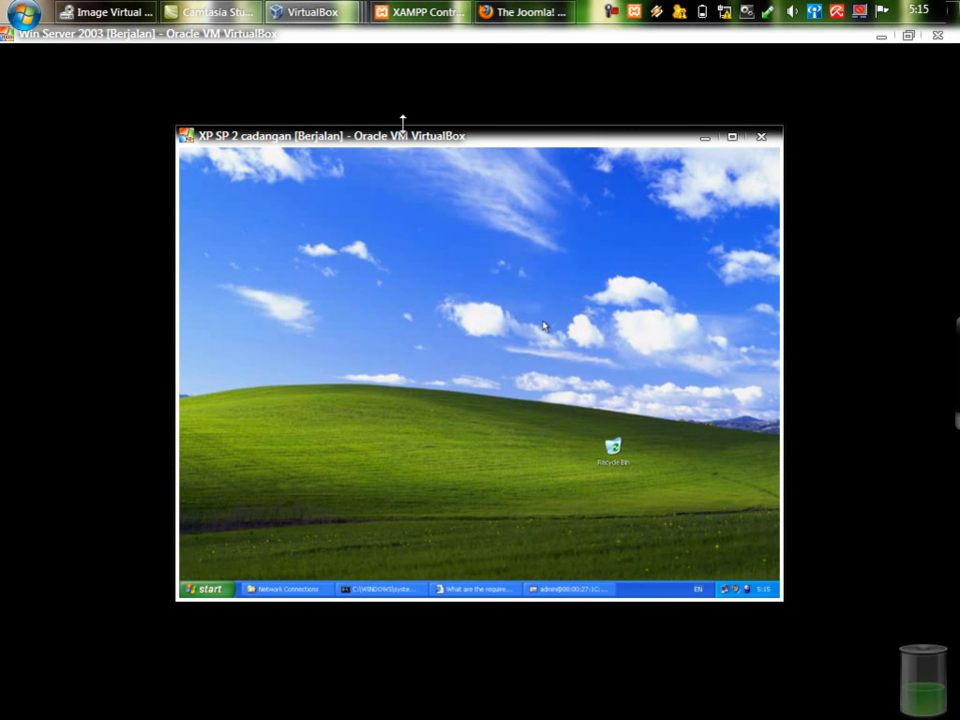
pyautogui.hotkey('ctrl', 'f')
pyautogui.press('Return')
pyautogui.click(401, 373)
pyautogui.rightClick(476, 369)
pyautogui.click(605, 300)
pyautogui.rightClick(548, 283)
pyautogui.click(575, 311)
# - Enter tester.local in Internet Explorer's Address bar and scroll the Joomla frontpage
pyautogui.click(519, 707)
pyautogui.click(212, 95)
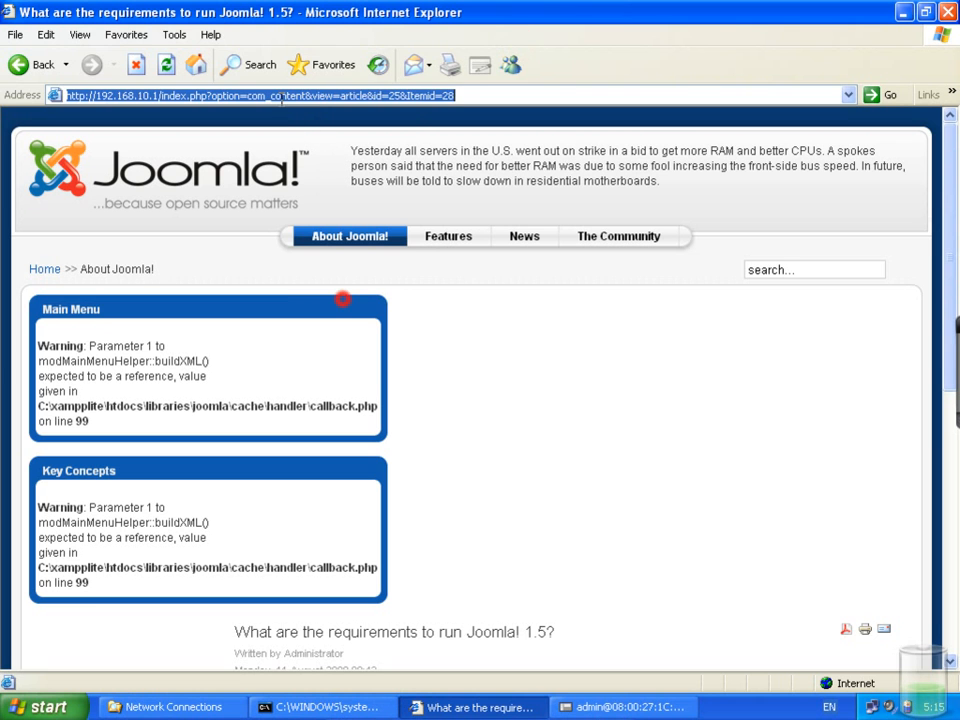
pyautogui.write('tester.local')
pyautogui.press('Return')
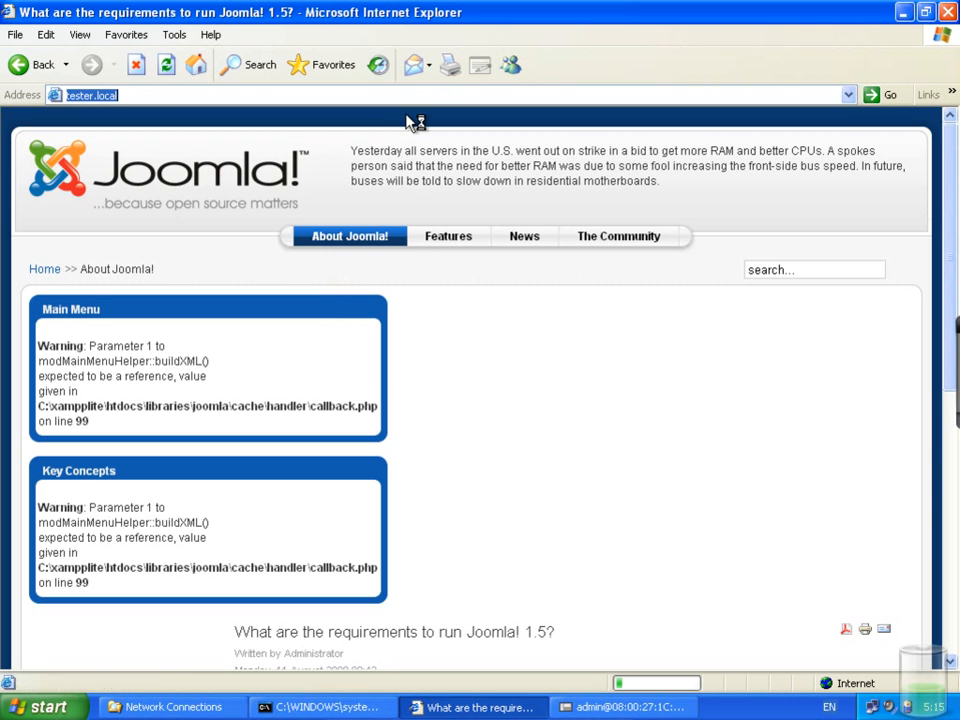
pyautogui.scroll(-3, 503, 513)
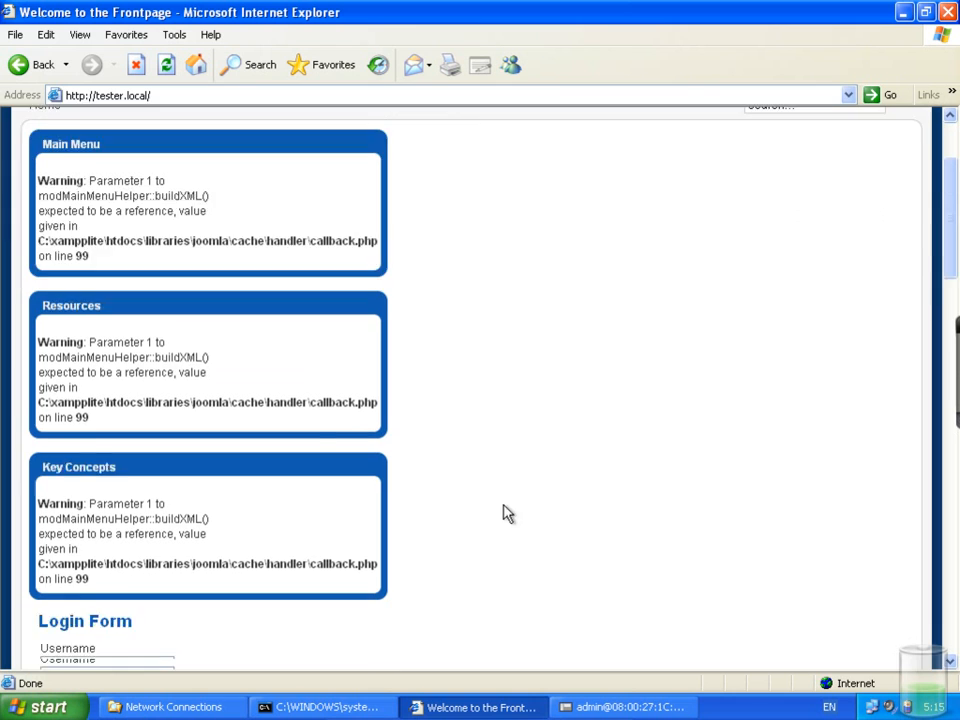
# - Ping tester.local from the Command Prompt and maximize the window
pyautogui.click(318, 707)
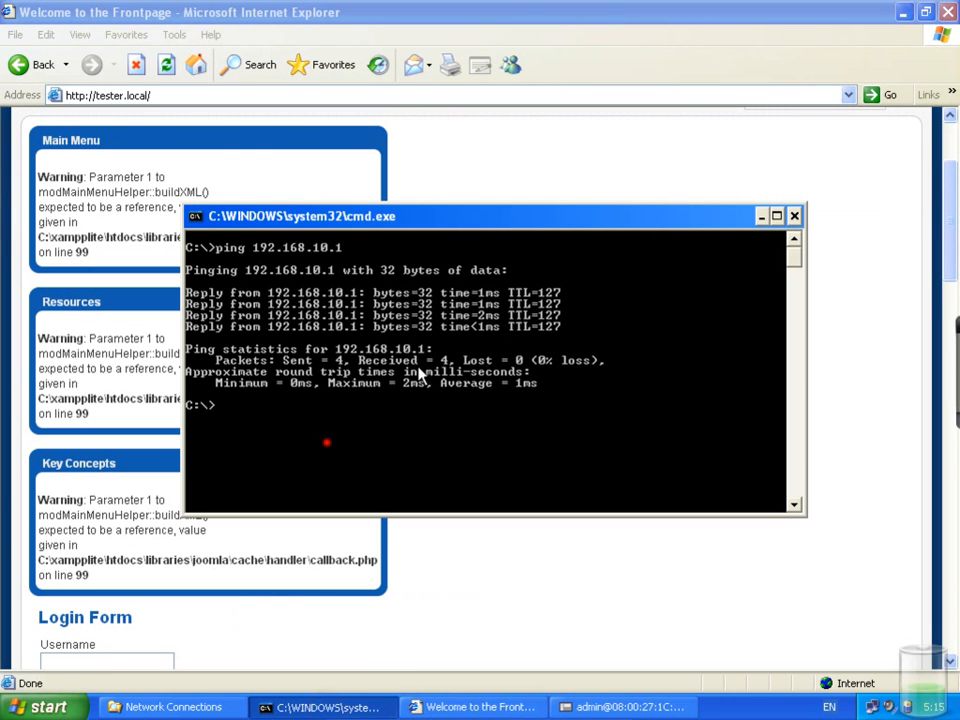
pyautogui.write('ping tester.local')
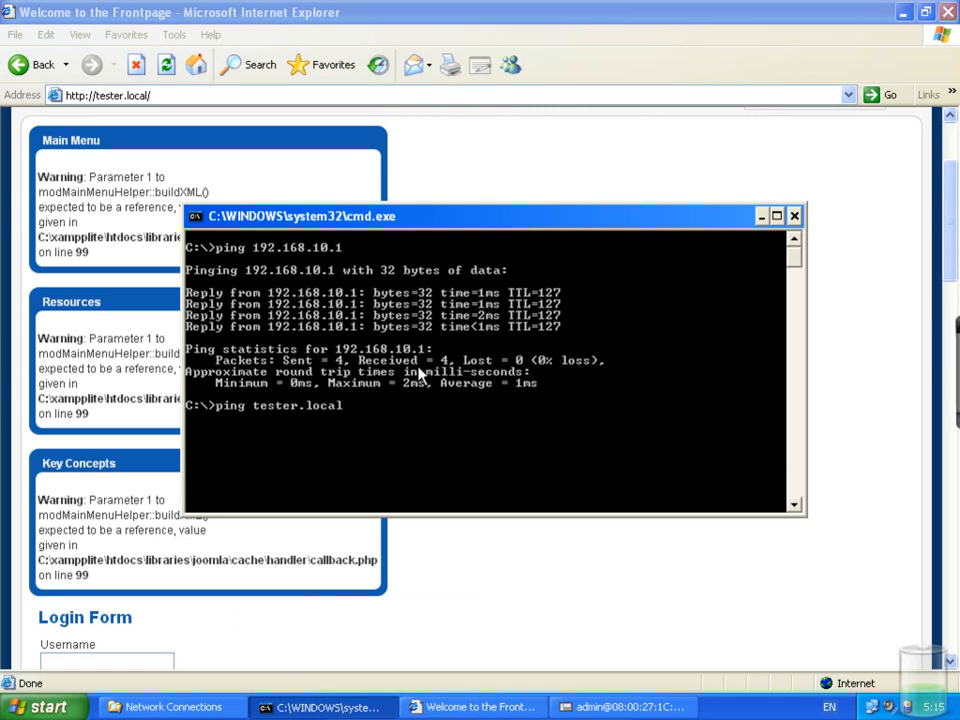
pyautogui.press('Return')
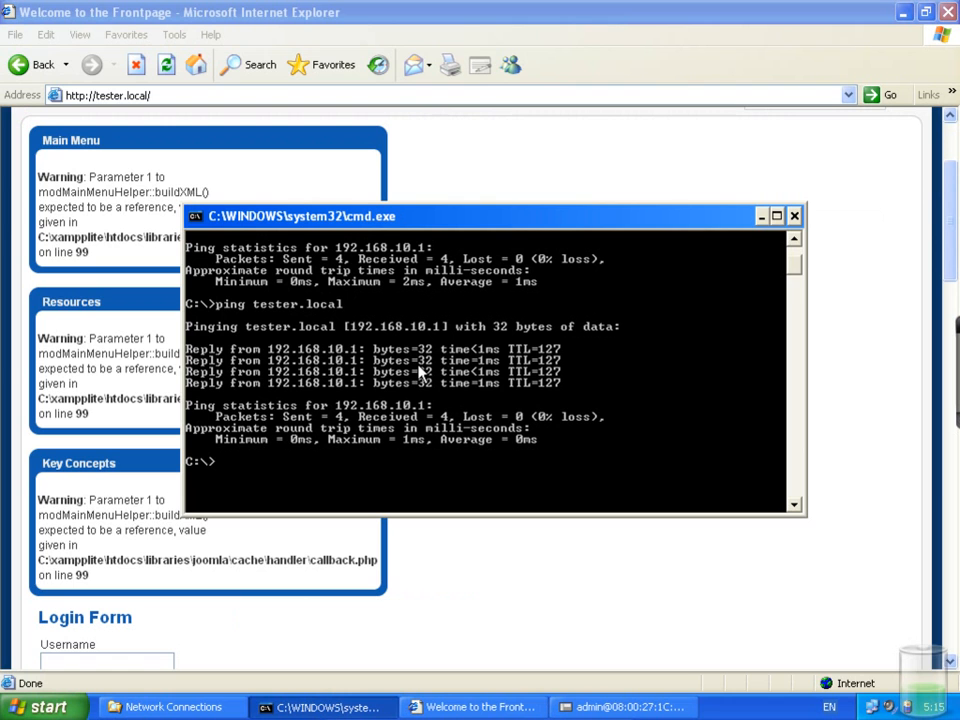
pyautogui.doubleClick(391, 224)
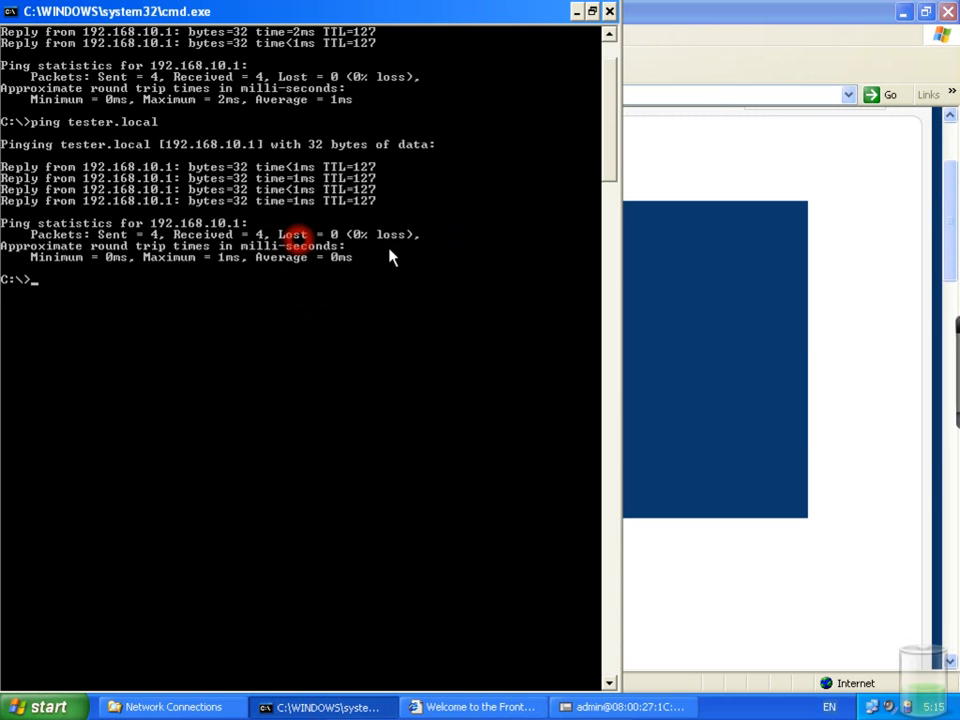
# - Clear the screen, run nslookup tester.local showing 192.168.10.1, then restore the window
pyautogui.scroll(3, 388, 273)
pyautogui.scroll(-2, 385, 279)
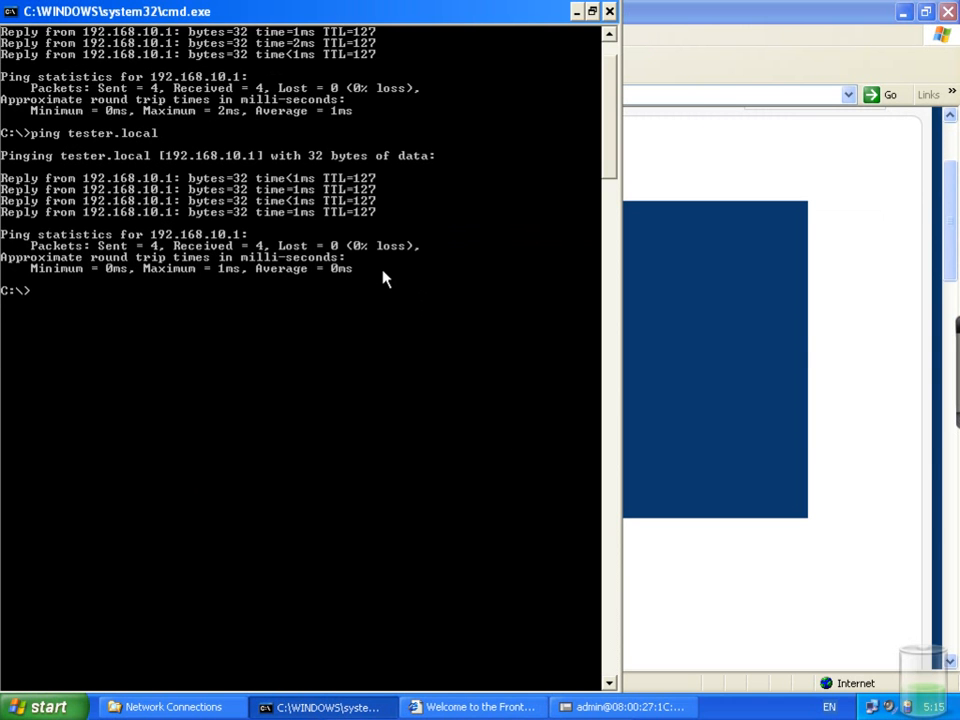
pyautogui.write('ls')
pyautogui.press('Return')
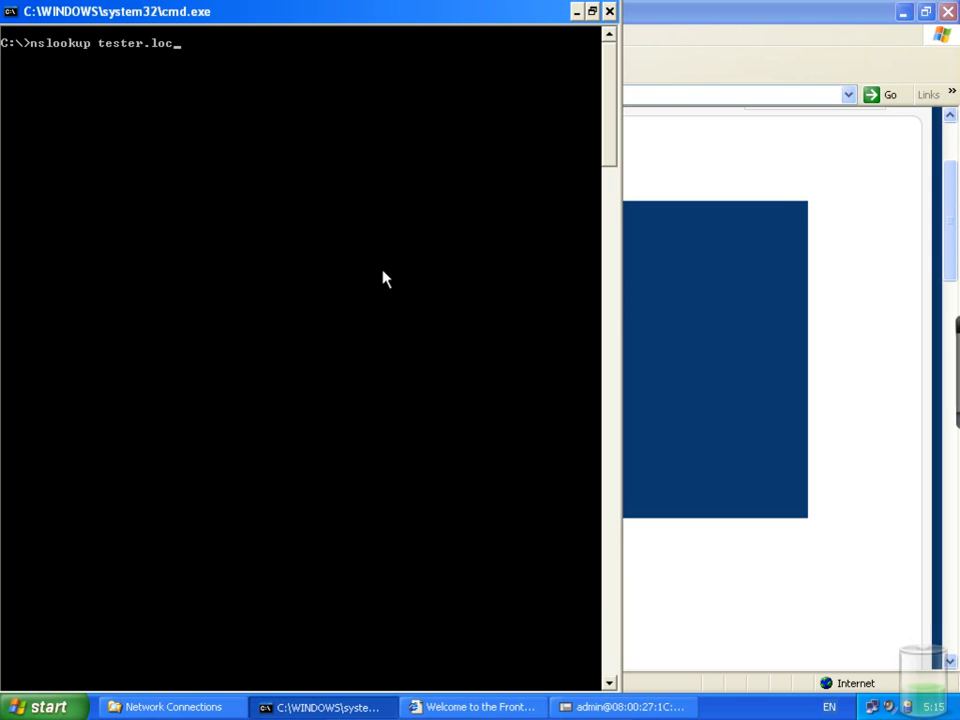
pyautogui.press('Return')
pyautogui.click(382, 276)
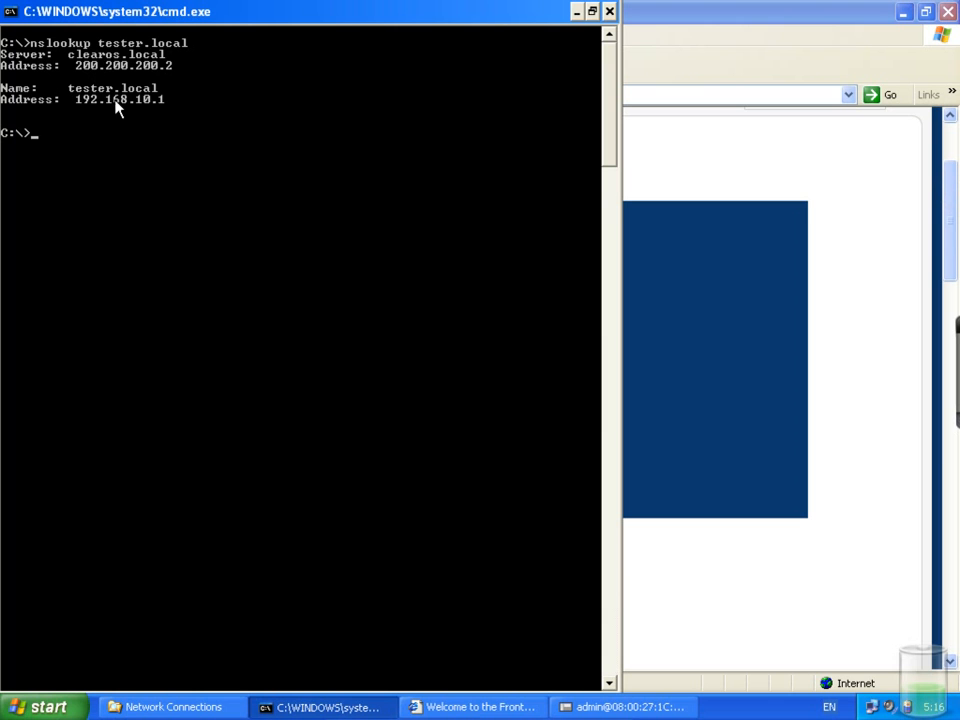
pyautogui.doubleClick(386, 13)
pyautogui.moveTo(435, 216); pyautogui.dragTo(388, 177)
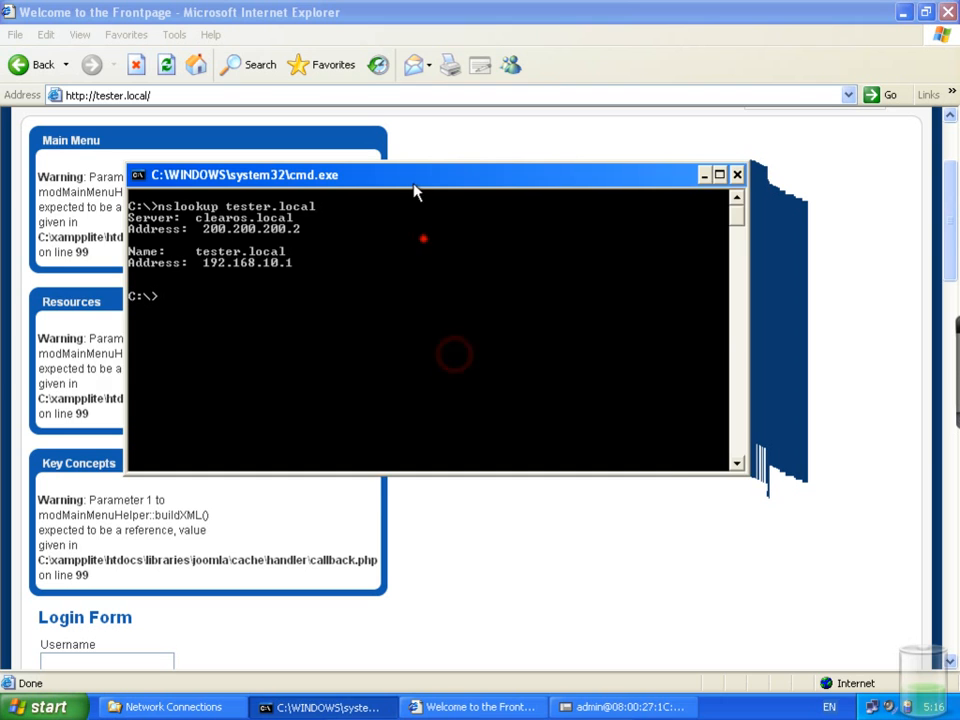
pyautogui.click(532, 707)
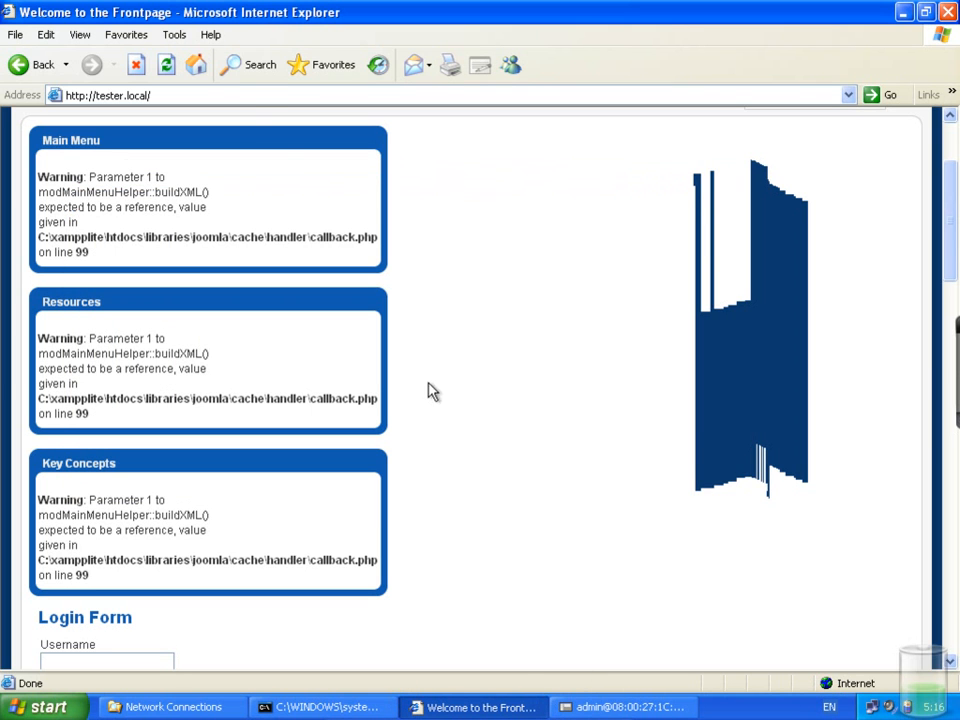
pyautogui.click(237, 95)
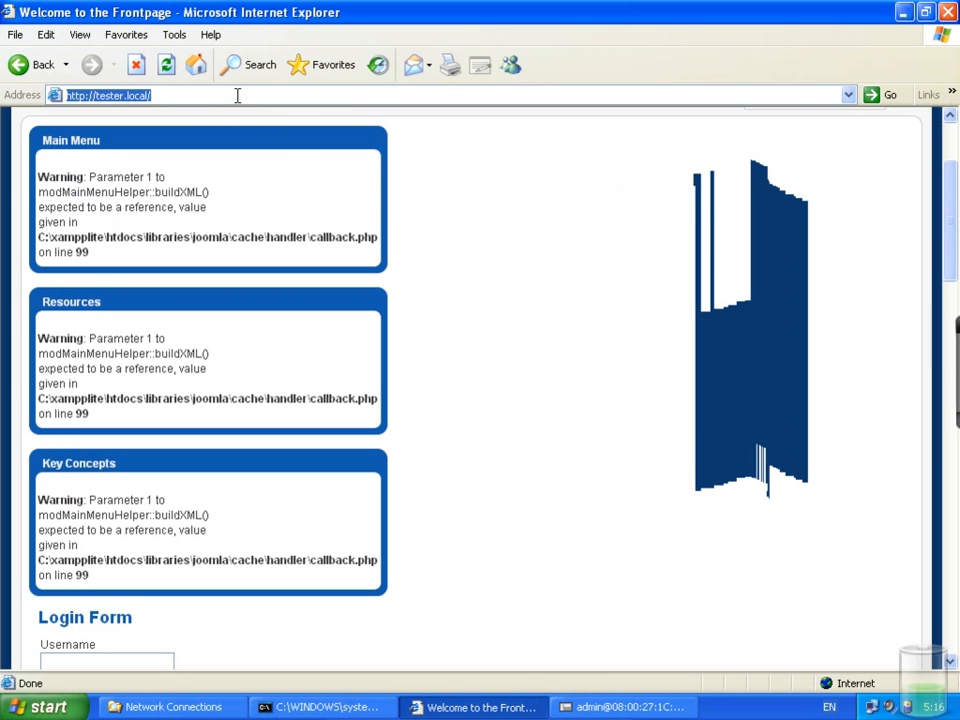
pyautogui.press('BackSpace')
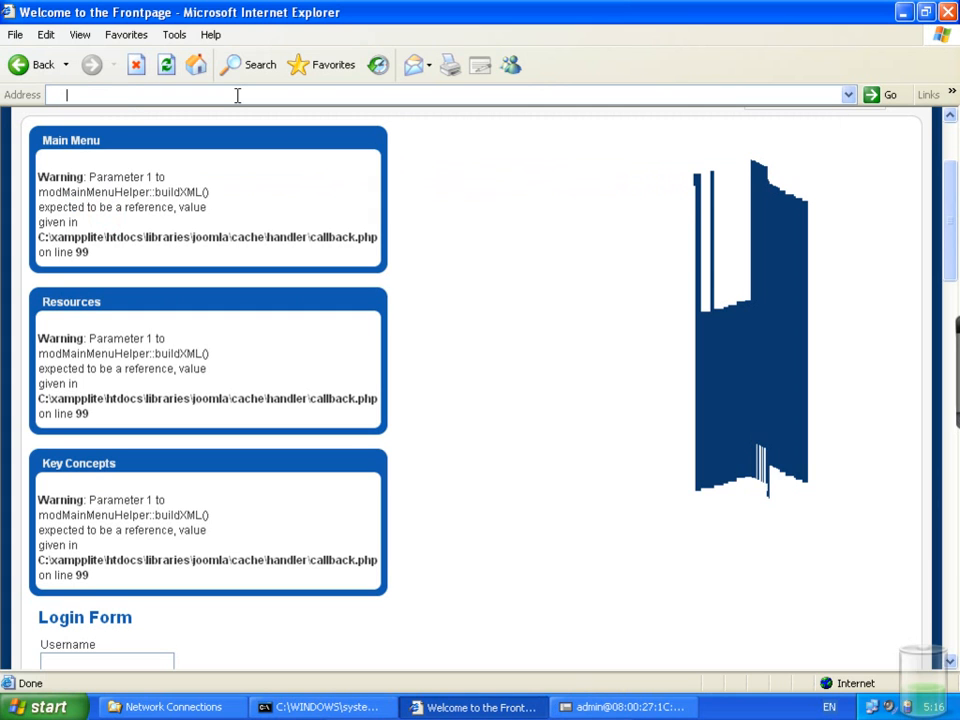
pyautogui.write('h')
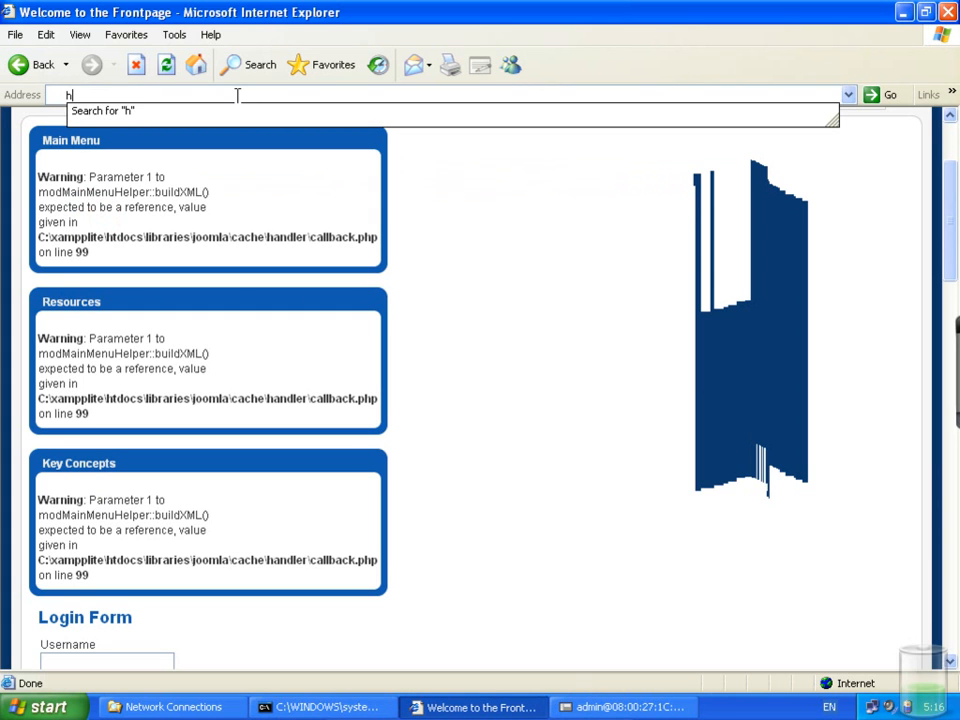
pyautogui.write('ttps://')
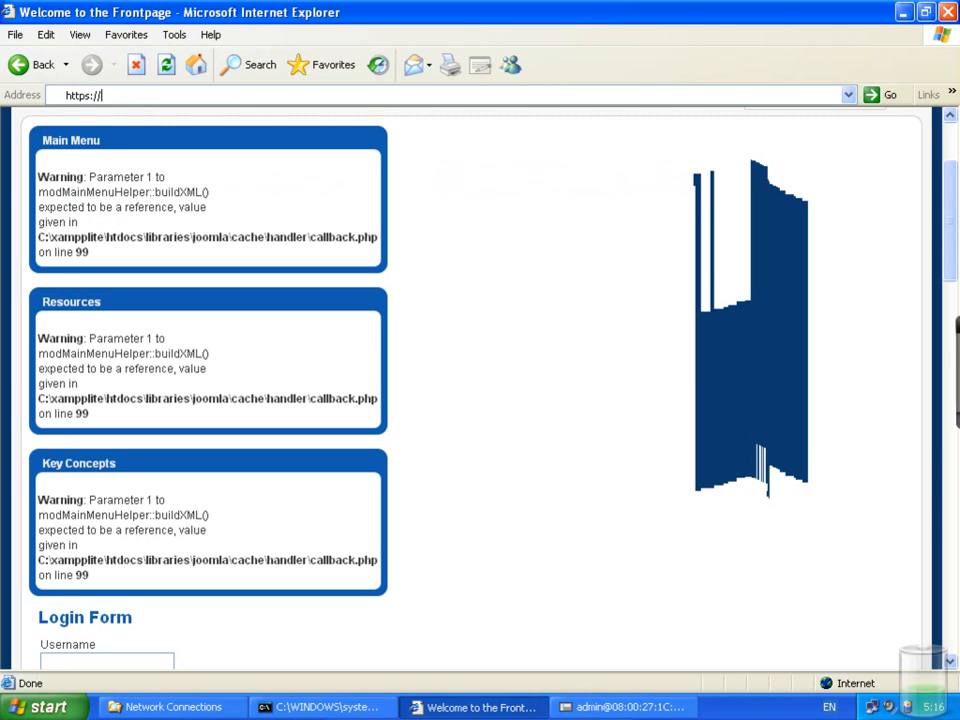
pyautogui.write('200.200.200.2:81')
pyautogui.press('Return')
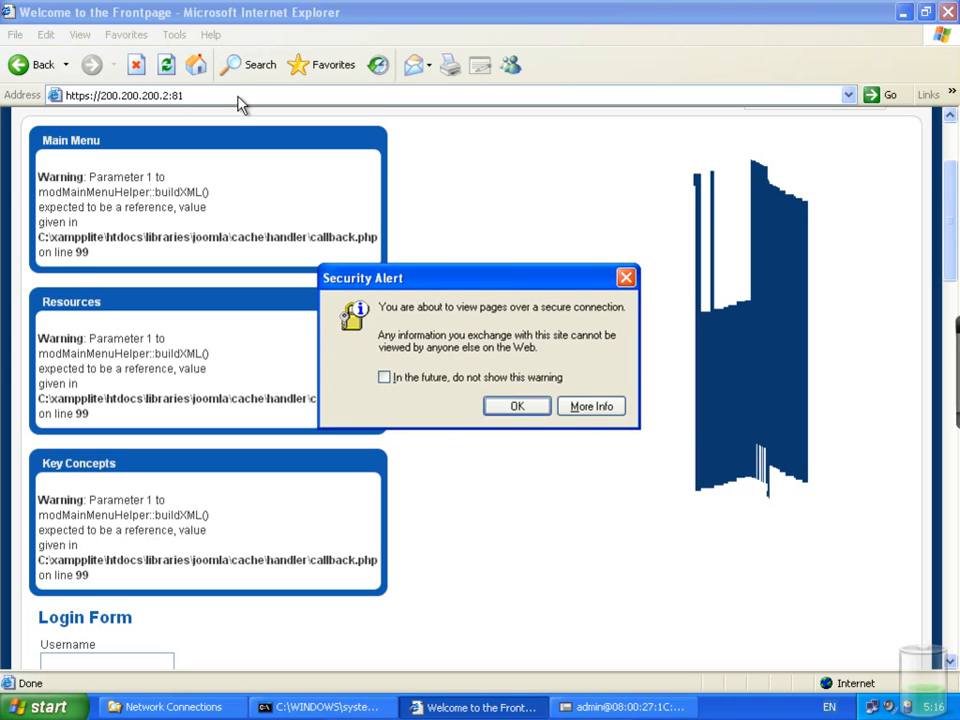
# - Accept the security alert and certificate warning, then begin entering the login username
pyautogui.click(417, 379)
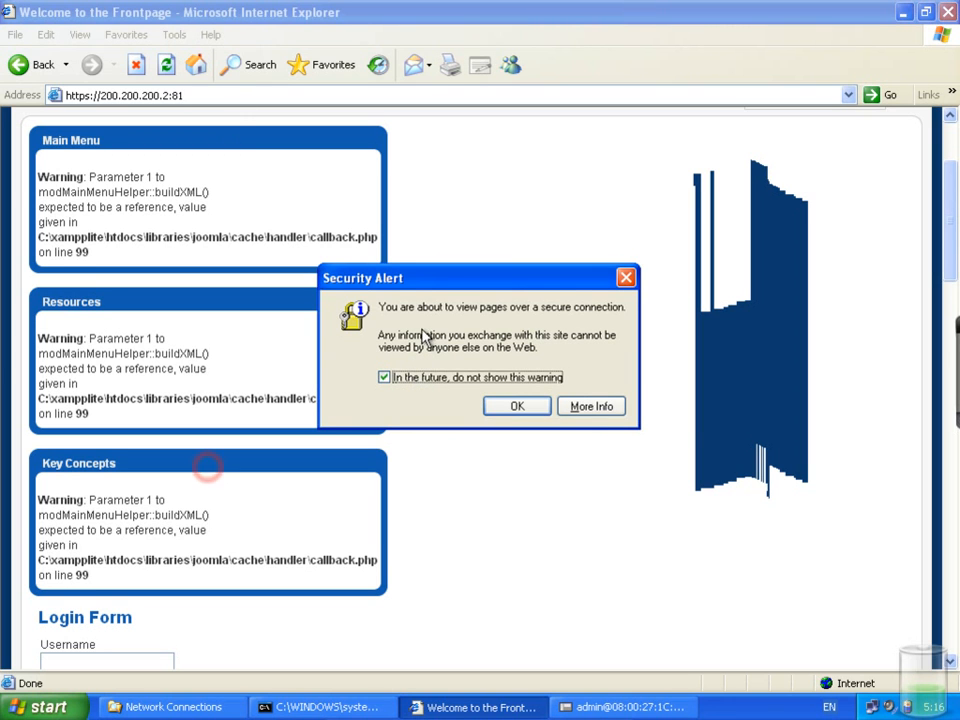
pyautogui.moveTo(418, 290); pyautogui.dragTo(396, 257)
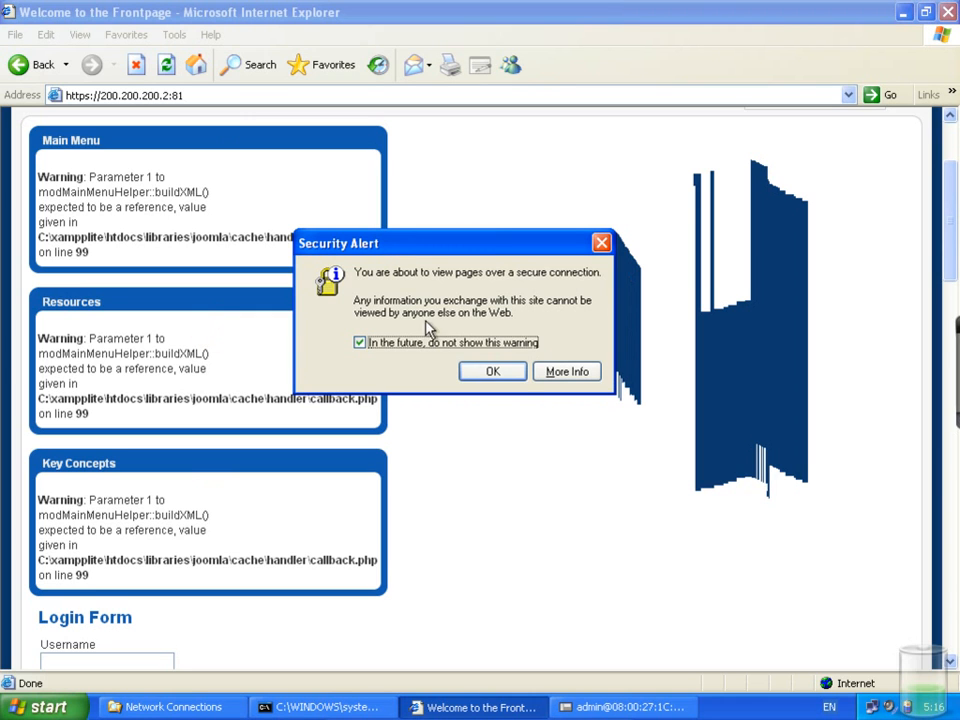
pyautogui.click(487, 373)
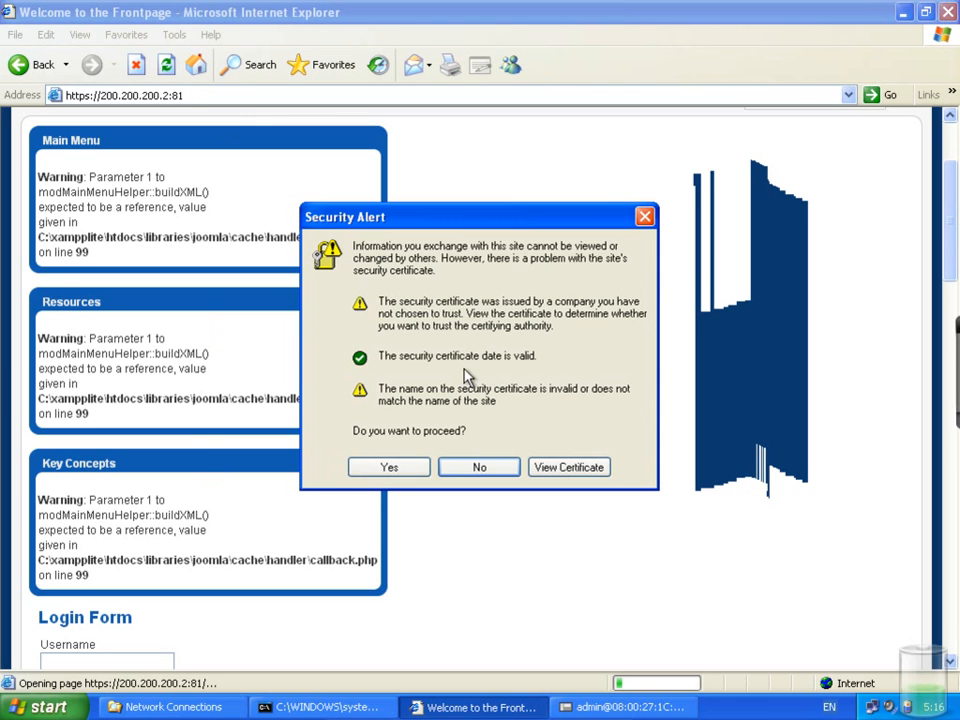
pyautogui.click(405, 468)
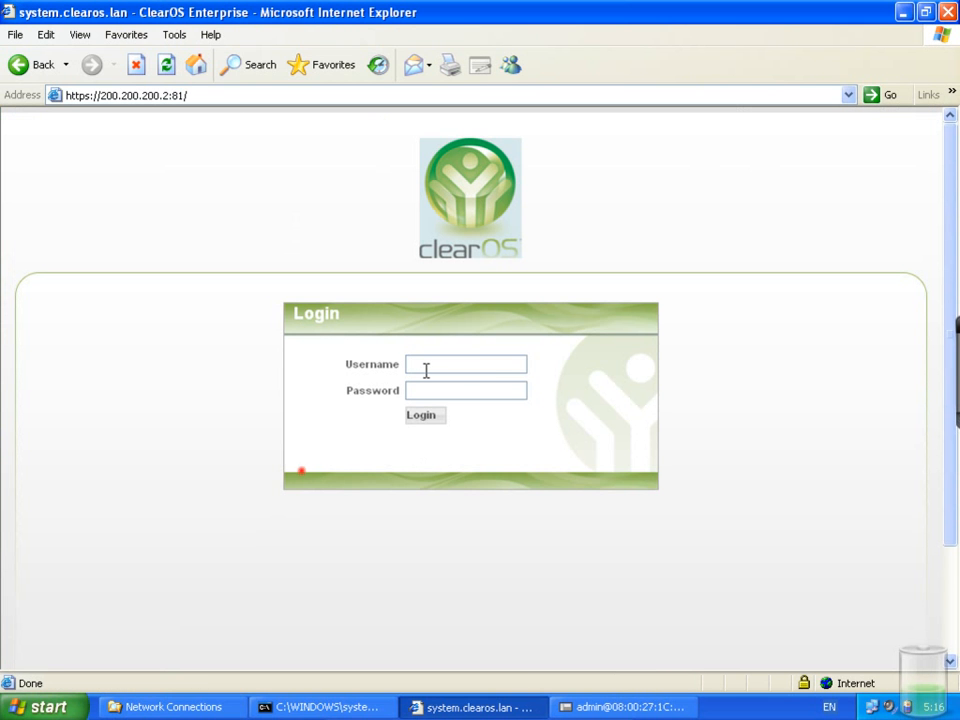
pyautogui.click(426, 370)
pyautogui.write('r')
pyautogui.write('••')
pyautogui.write('•')
# - Submit the ClearOS login and decline saving the password
pyautogui.press('Return')
pyautogui.click(432, 365)
pyautogui.click(532, 398)
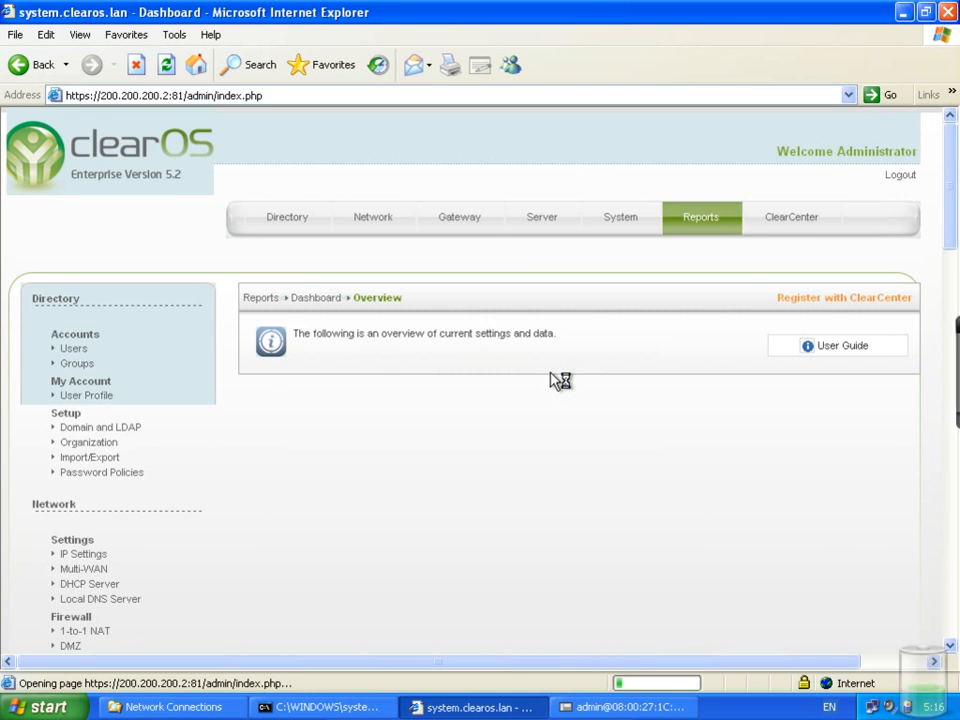
# - Open the Local DNS Server list, check tester-ftp.local at 200.200.200.3, then minimize the XP VM
pyautogui.scroll(-3, 551, 380)
pyautogui.scroll(3, 551, 380)
pyautogui.moveTo(530, 232)
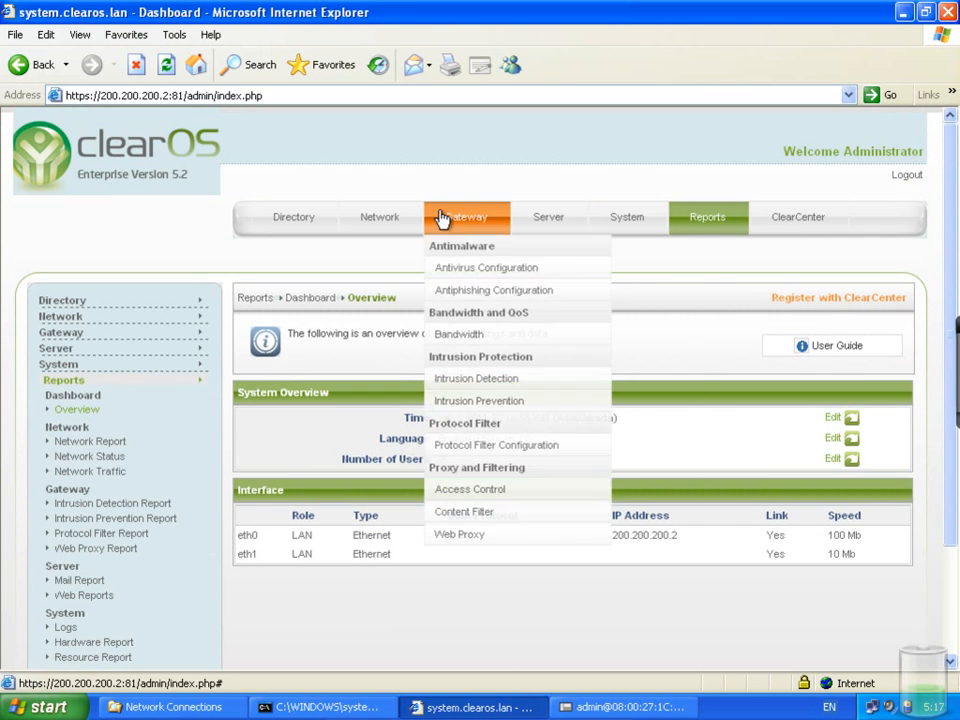
pyautogui.moveTo(386, 216)
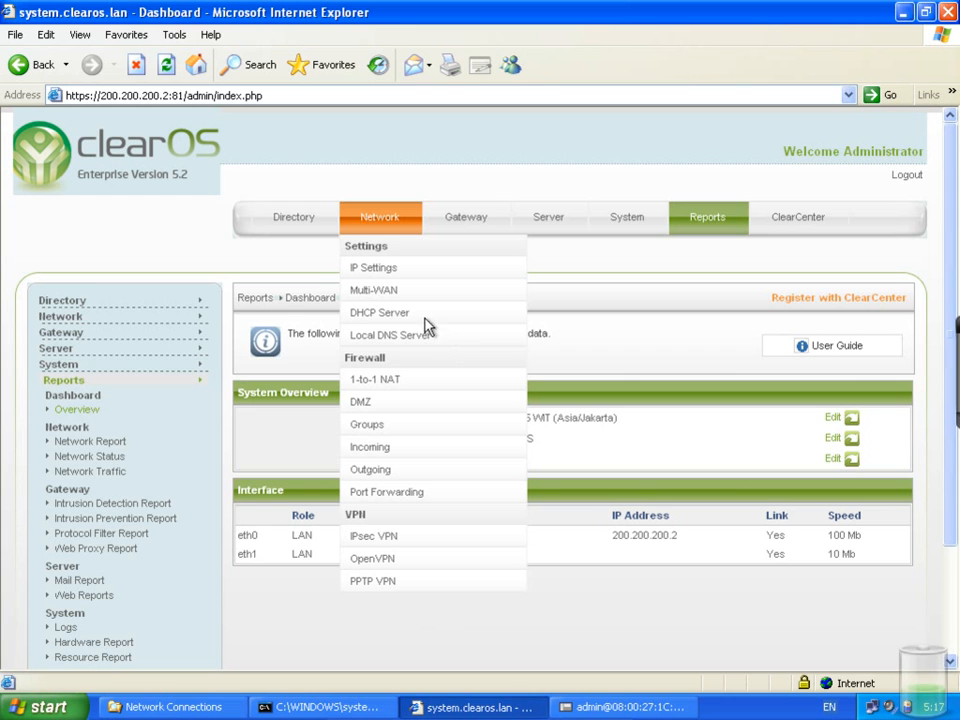
pyautogui.click(377, 334)
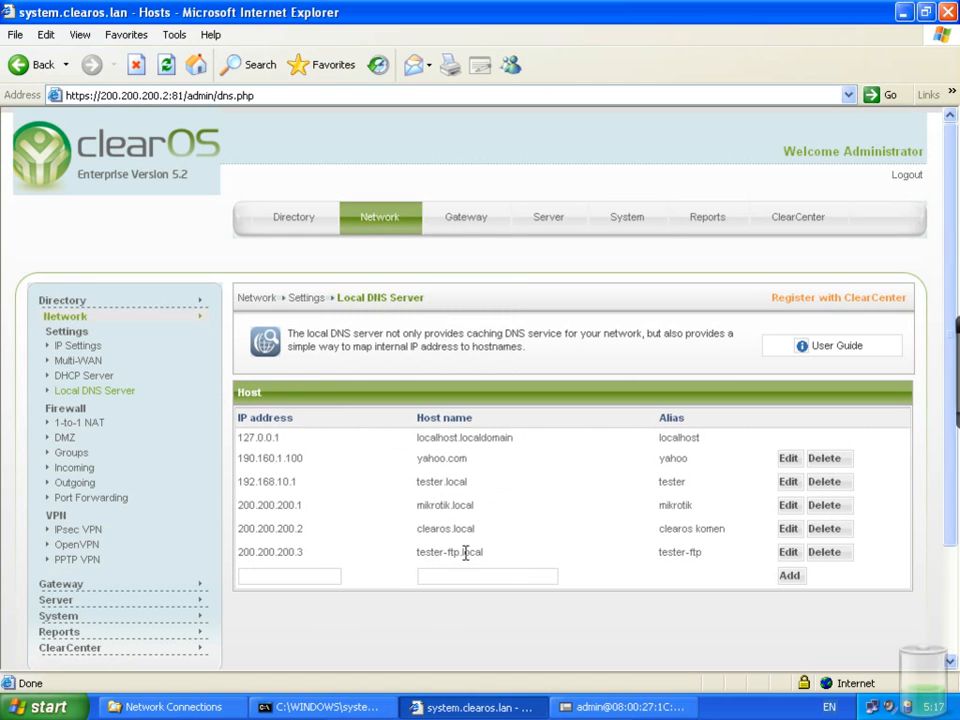
pyautogui.moveTo(420, 558); pyautogui.dragTo(495, 561)
pyautogui.click(497, 552)
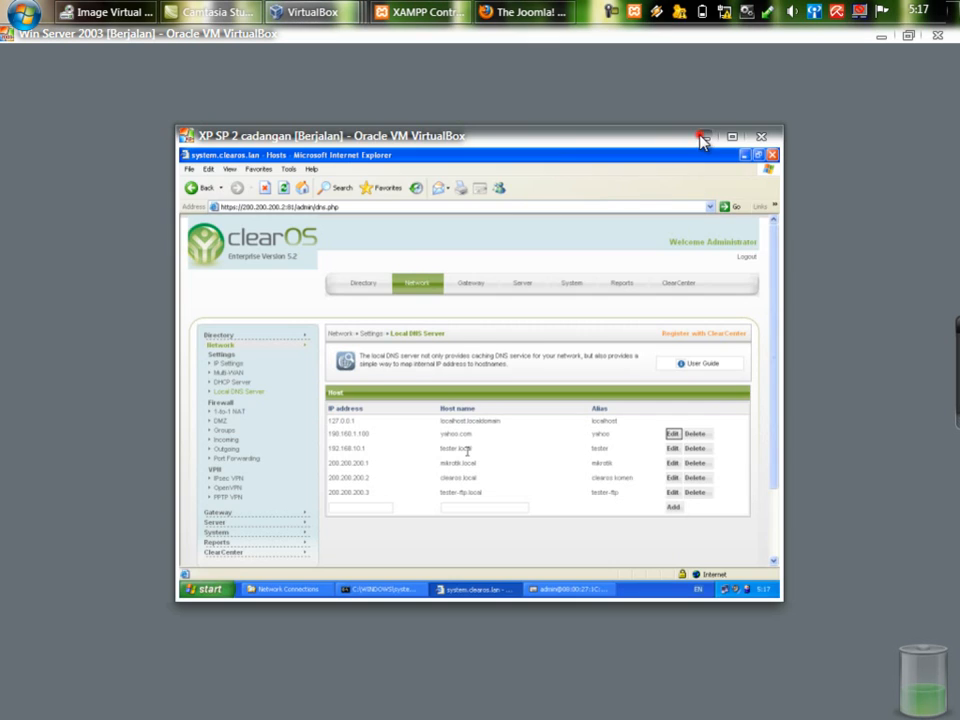
pyautogui.click(701, 136)
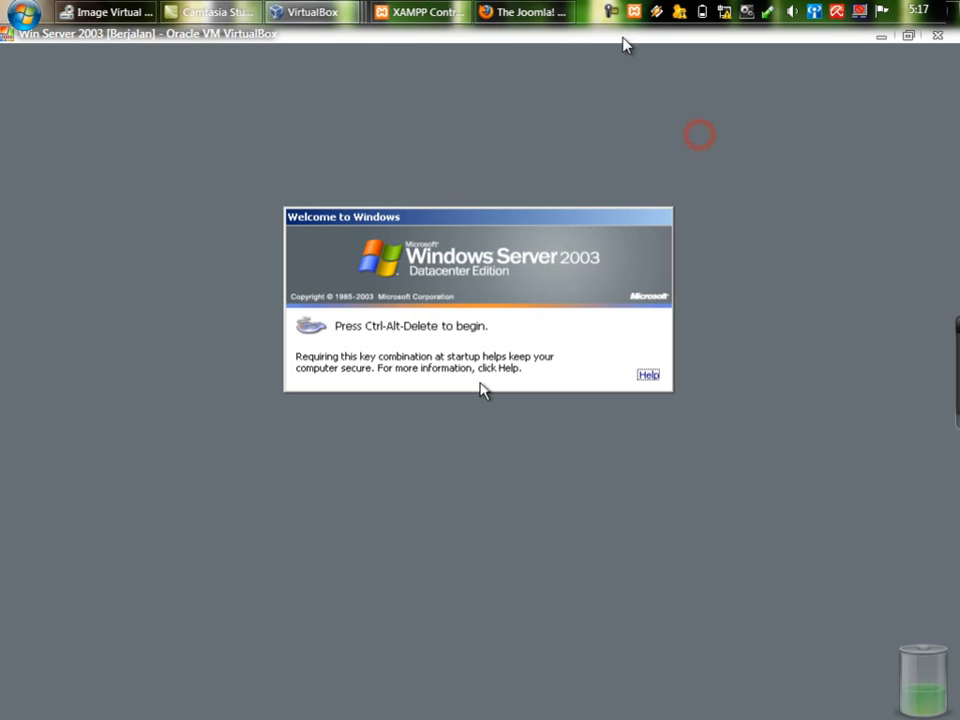
# - Log on to Windows Server 2003 as Administrator via Ctrl+Alt+Del
pyautogui.click(431, 309)
pyautogui.click(506, 347)
pyautogui.click(483, 183)
pyautogui.click(427, 193)
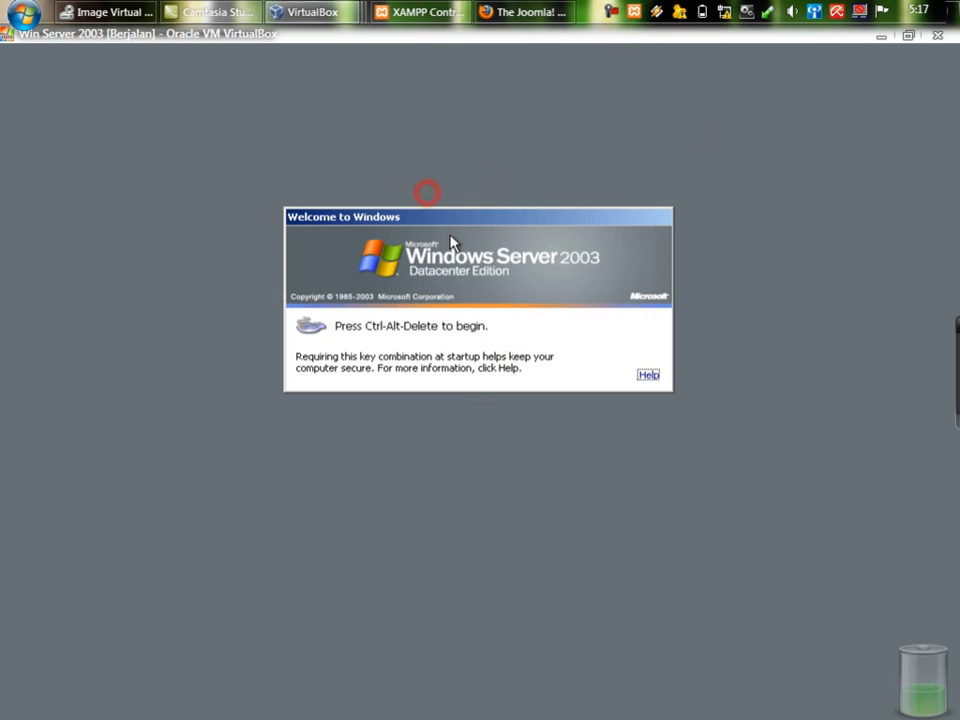
pyautogui.hotkey('ctrl', 'alt', 'Delete')
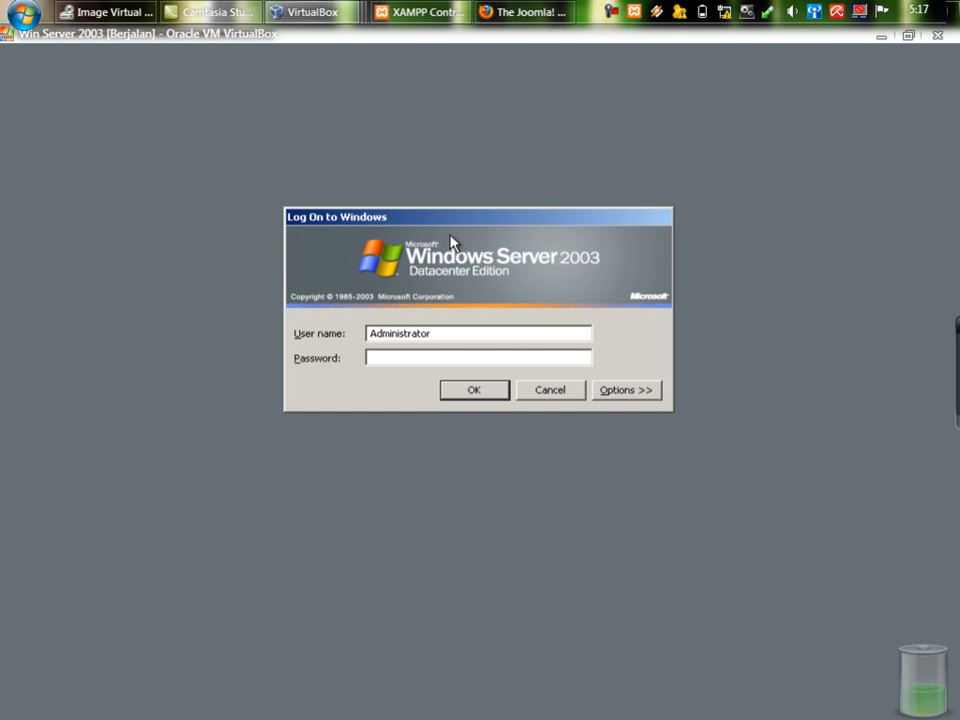
pyautogui.click(495, 392)
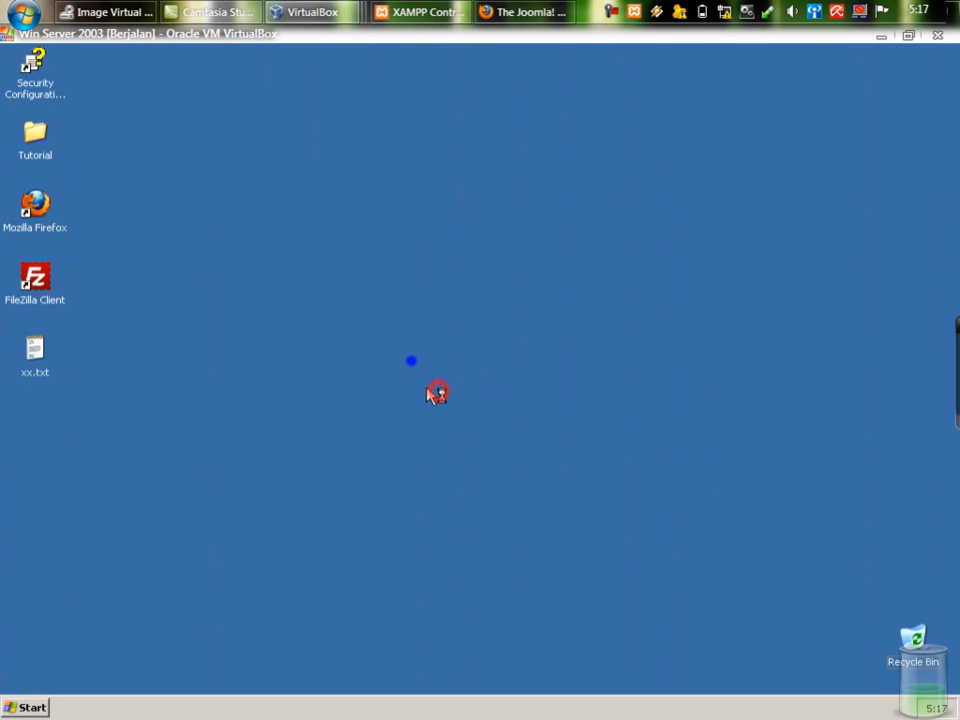
# - Refresh the Server 2003 desktop several times from its context menu
pyautogui.rightClick(427, 389)
pyautogui.click(450, 413)
pyautogui.rightClick(449, 415)
pyautogui.click(461, 434)
pyautogui.rightClick(462, 431)
pyautogui.click(500, 457)
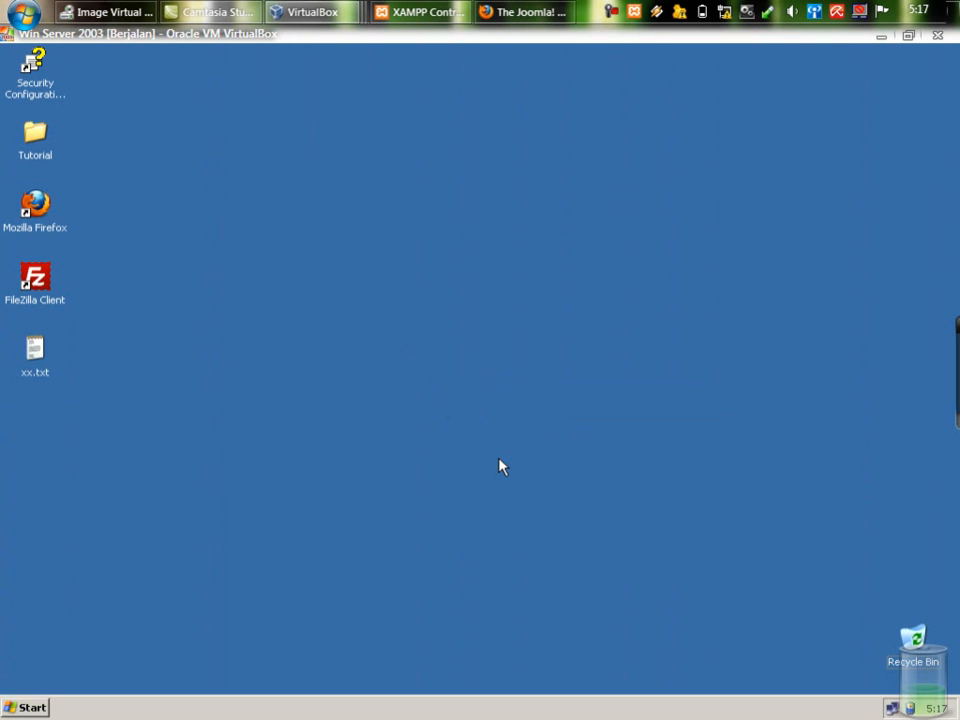
pyautogui.click(499, 454)
# - Open the 200.200.200.3 Local Area Connection status and check its address details
pyautogui.click(893, 710)
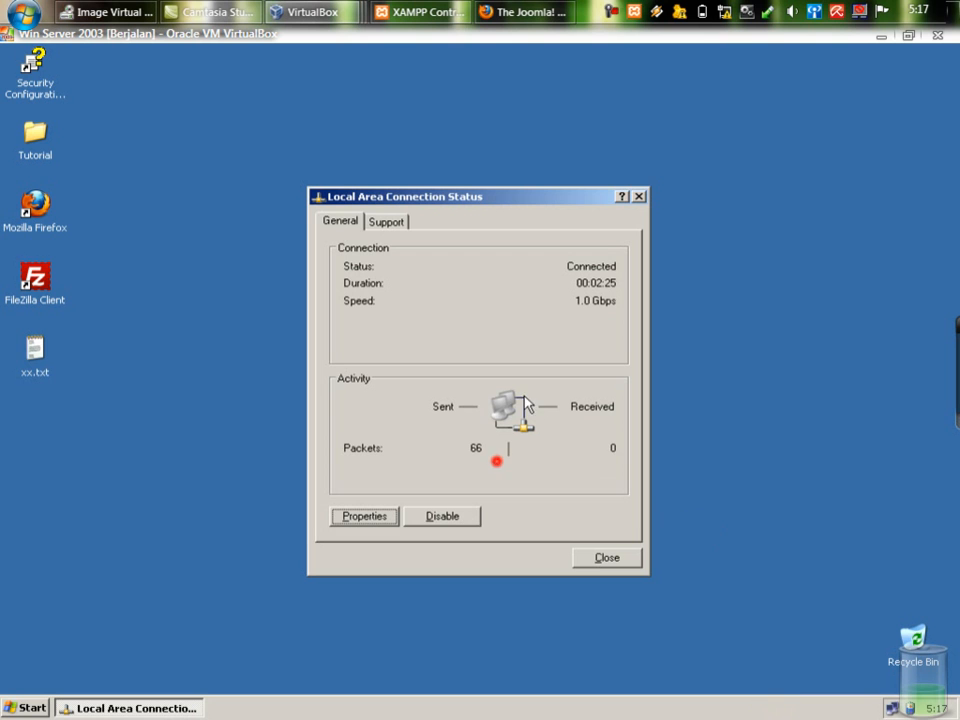
pyautogui.click(387, 222)
pyautogui.click(343, 222)
pyautogui.moveTo(433, 197); pyautogui.dragTo(432, 167)
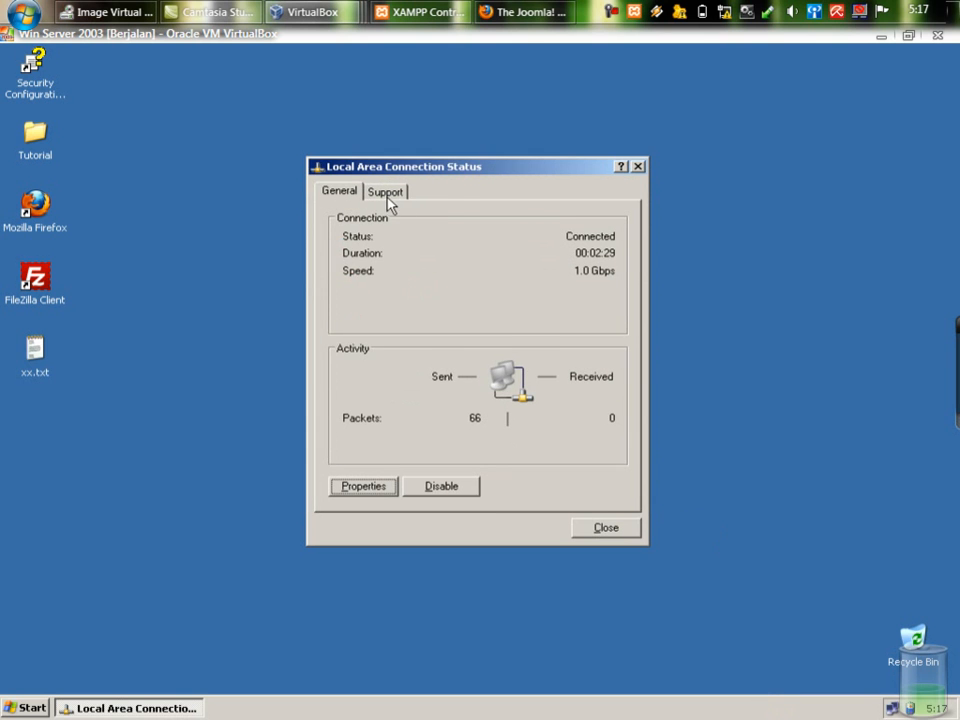
pyautogui.click(386, 194)
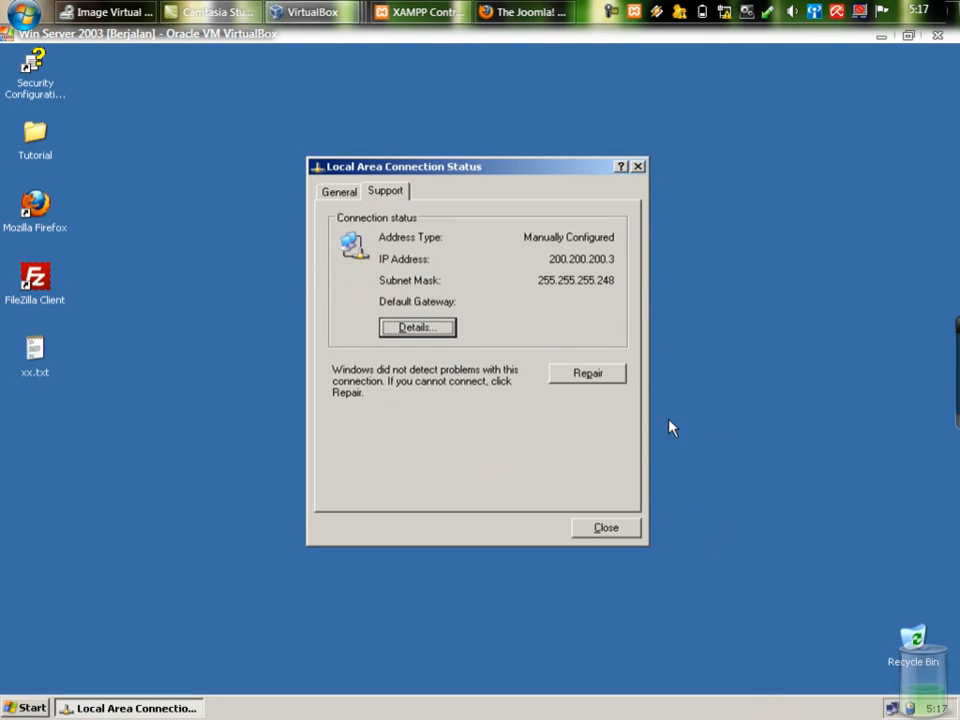
pyautogui.click(329, 197)
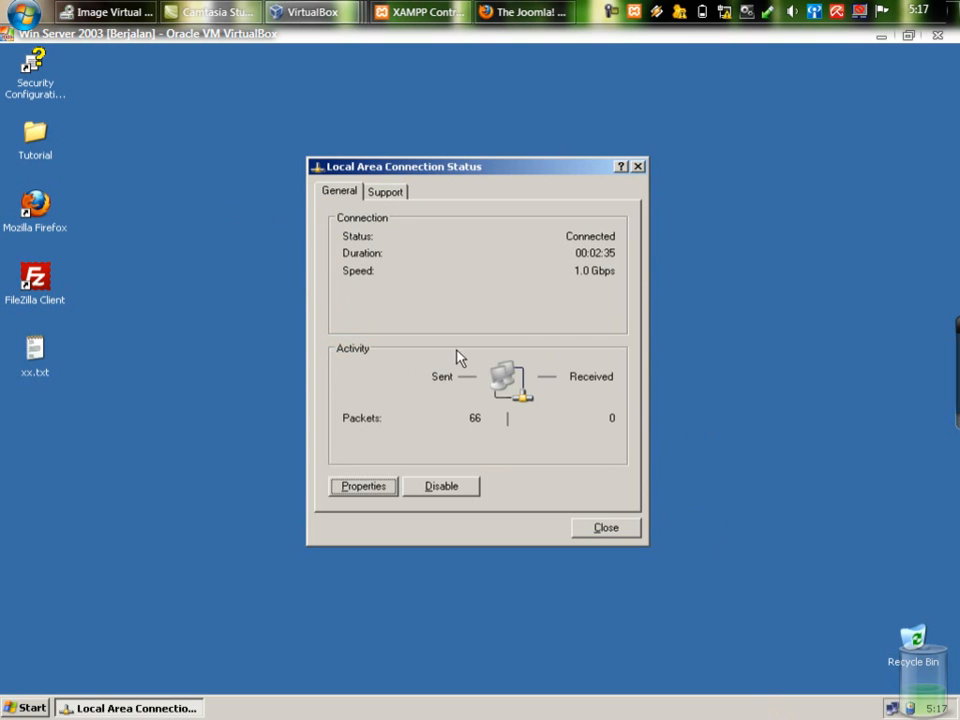
pyautogui.click(387, 197)
pyautogui.click(330, 192)
pyautogui.click(388, 192)
pyautogui.click(345, 193)
pyautogui.click(387, 195)
# - Repair the connection to clear its DNS cache, then close the status window
pyautogui.click(576, 373)
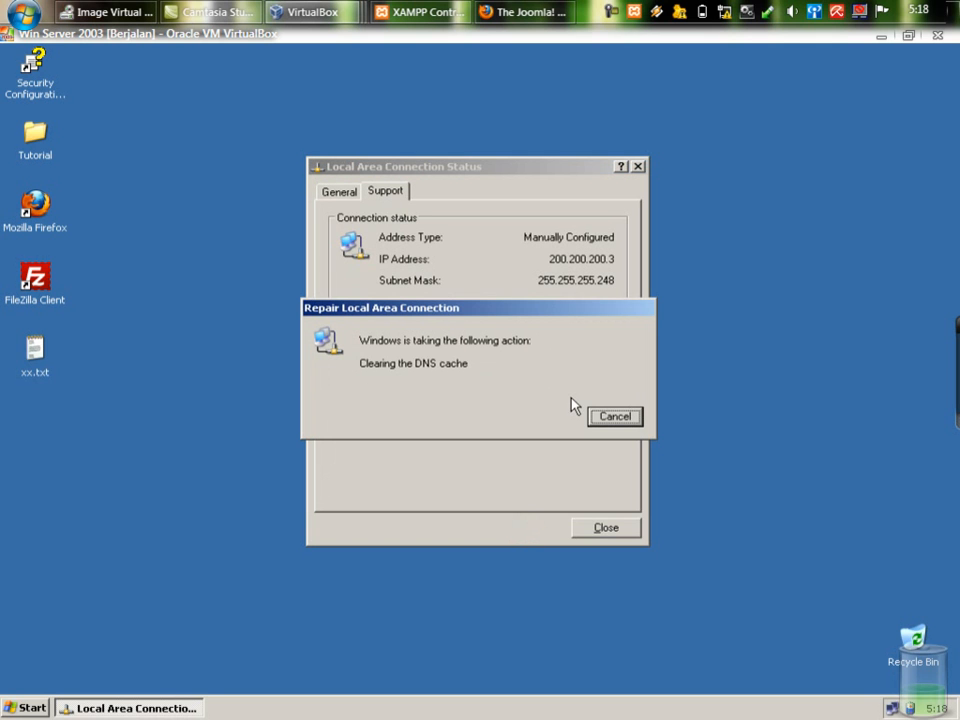
pyautogui.click(612, 418)
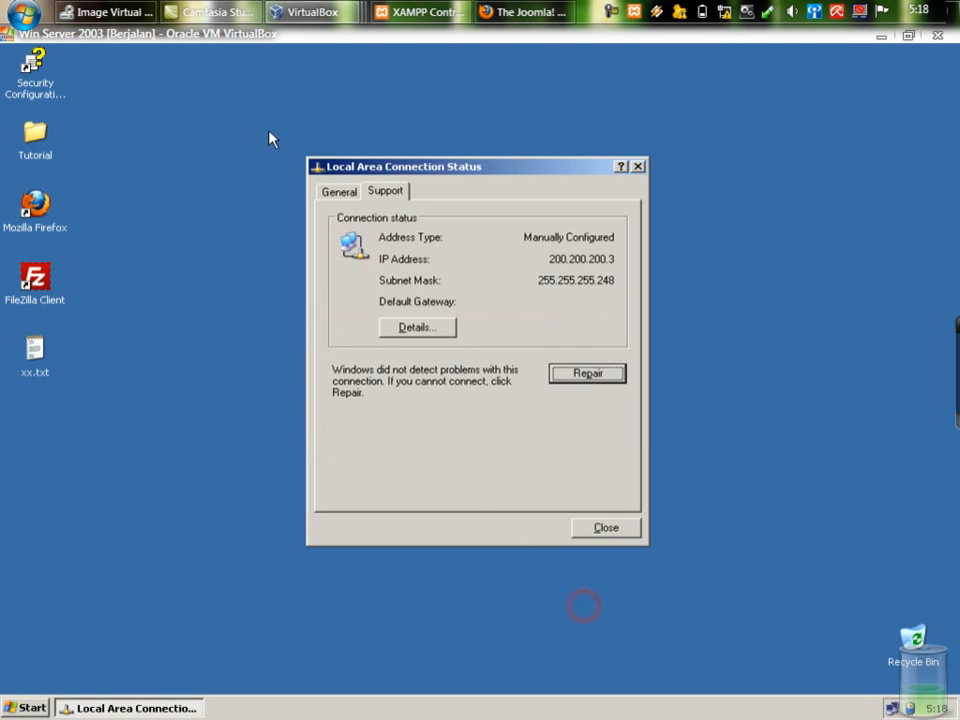
pyautogui.click(336, 192)
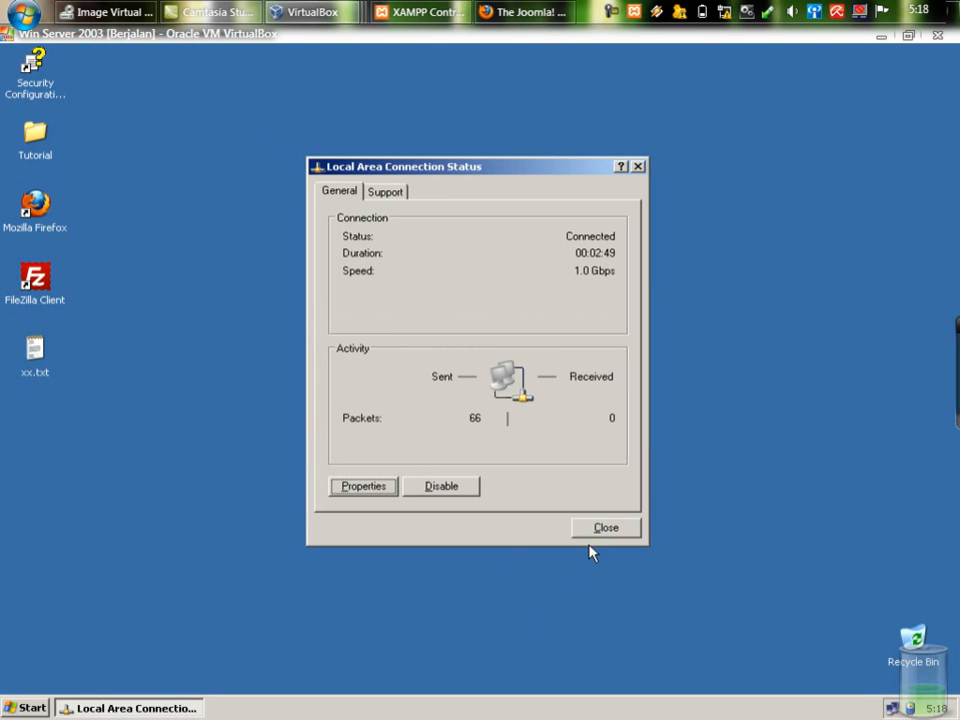
pyautogui.click(596, 530)
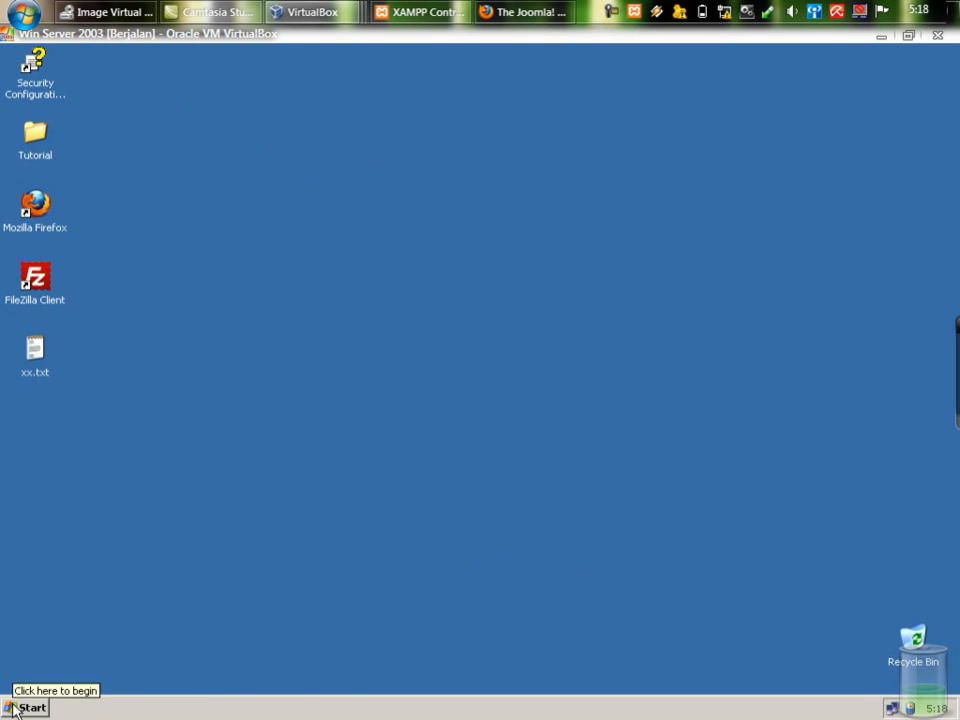
# - Launch IIS Manager from Administrative Tools and expand SERVER_03 > FTP Sites
pyautogui.click(13, 708)
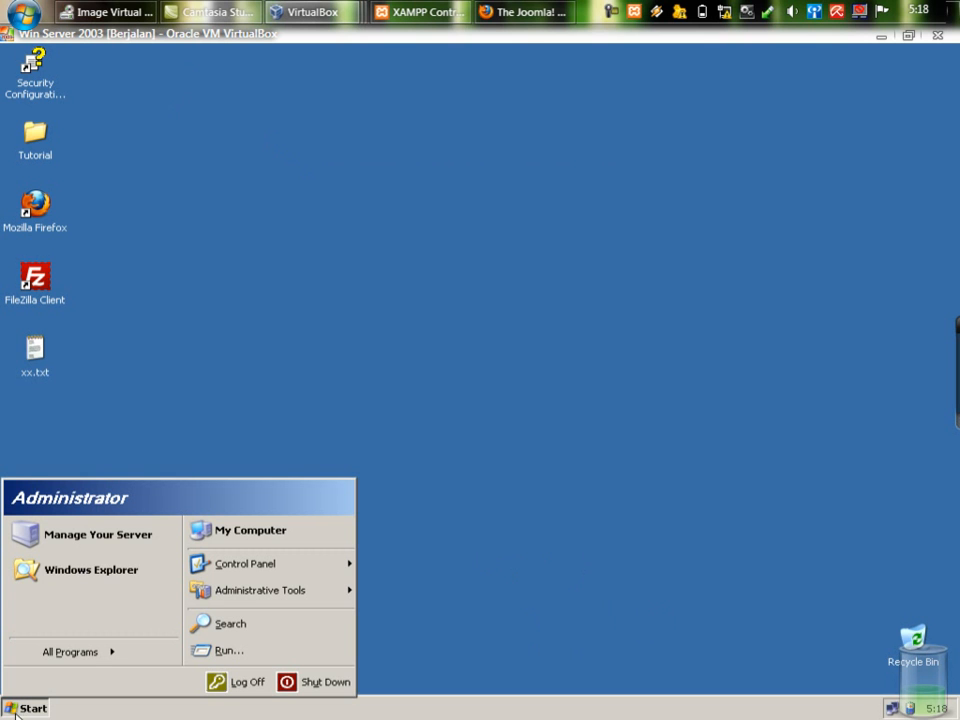
pyautogui.moveTo(260, 590)
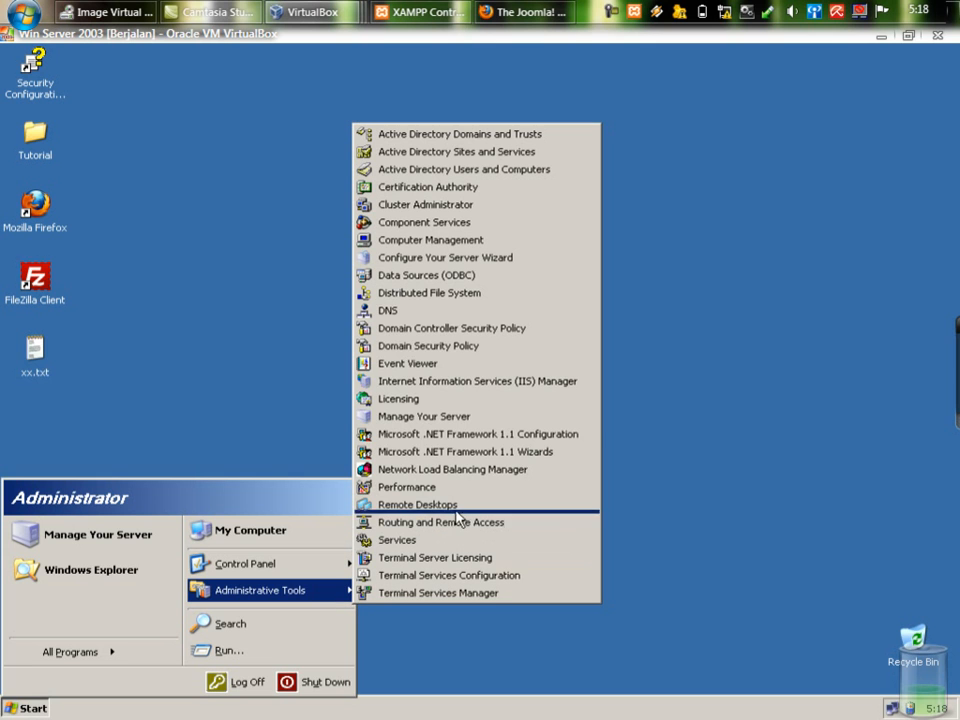
pyautogui.click(471, 386)
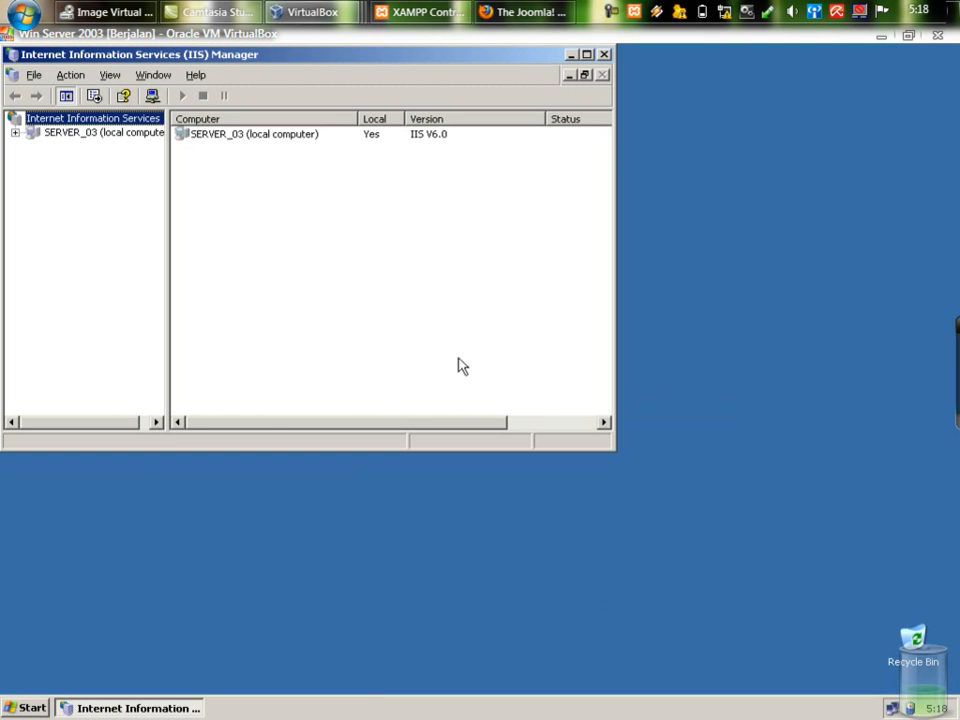
pyautogui.click(70, 133)
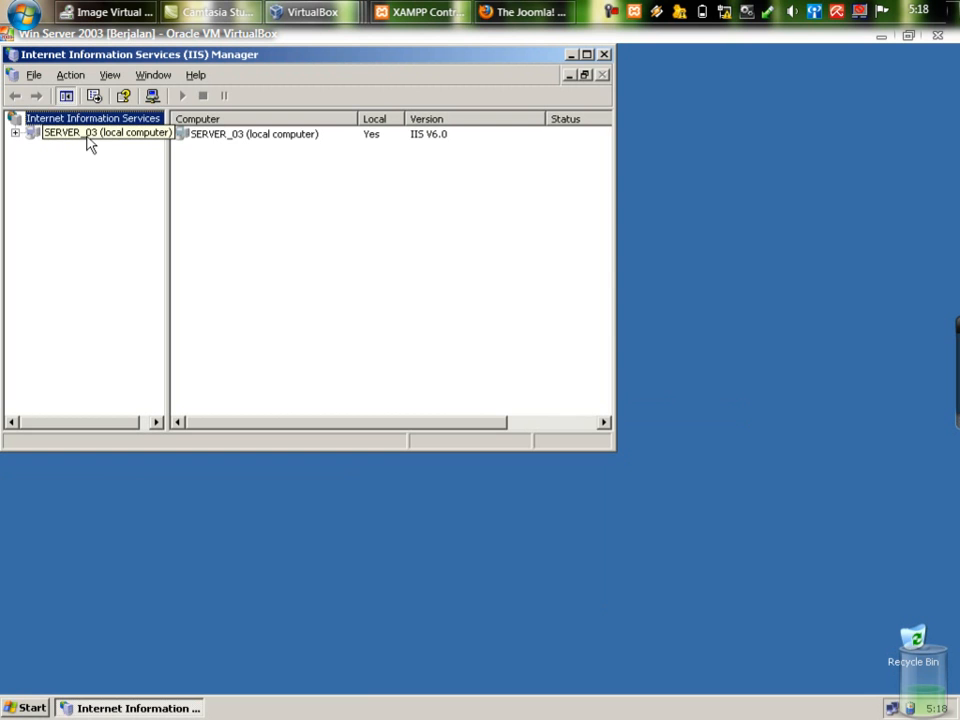
pyautogui.click(15, 132)
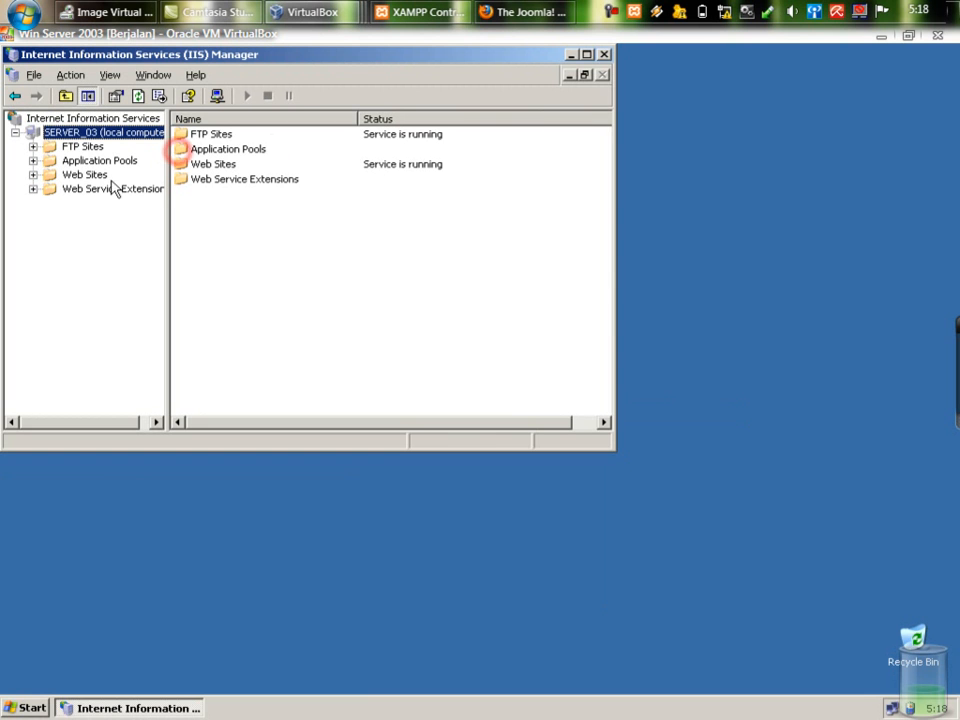
pyautogui.click(83, 148)
pyautogui.doubleClick(83, 148)
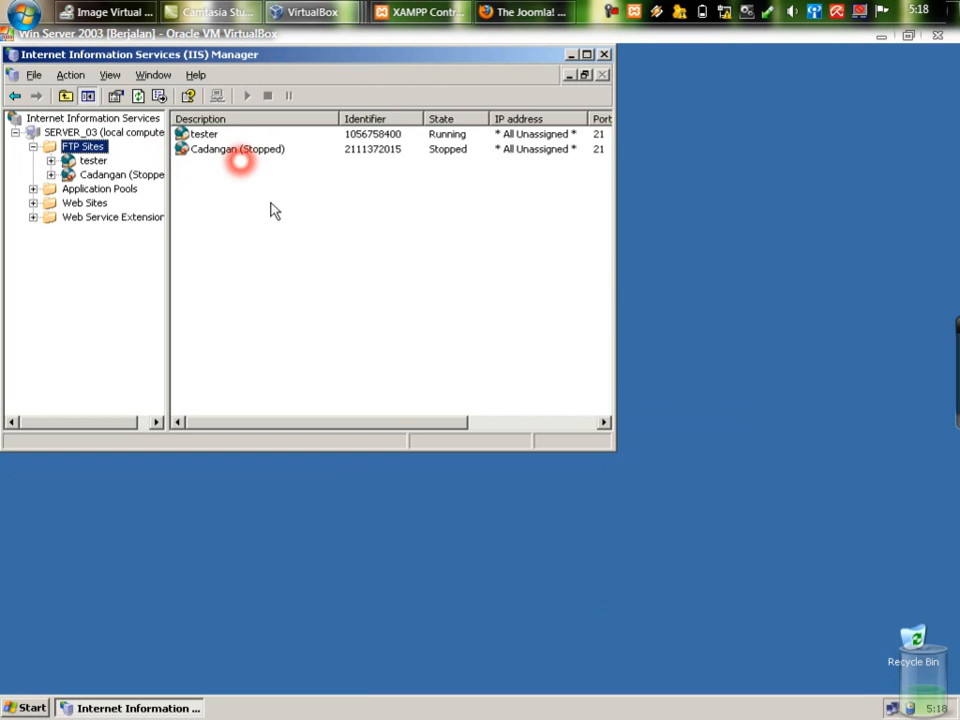
# - Maximize to confirm tester is running and Cadangan stopped, then restore and minimize IIS Manager
pyautogui.rightClick(305, 216)
pyautogui.click(282, 260)
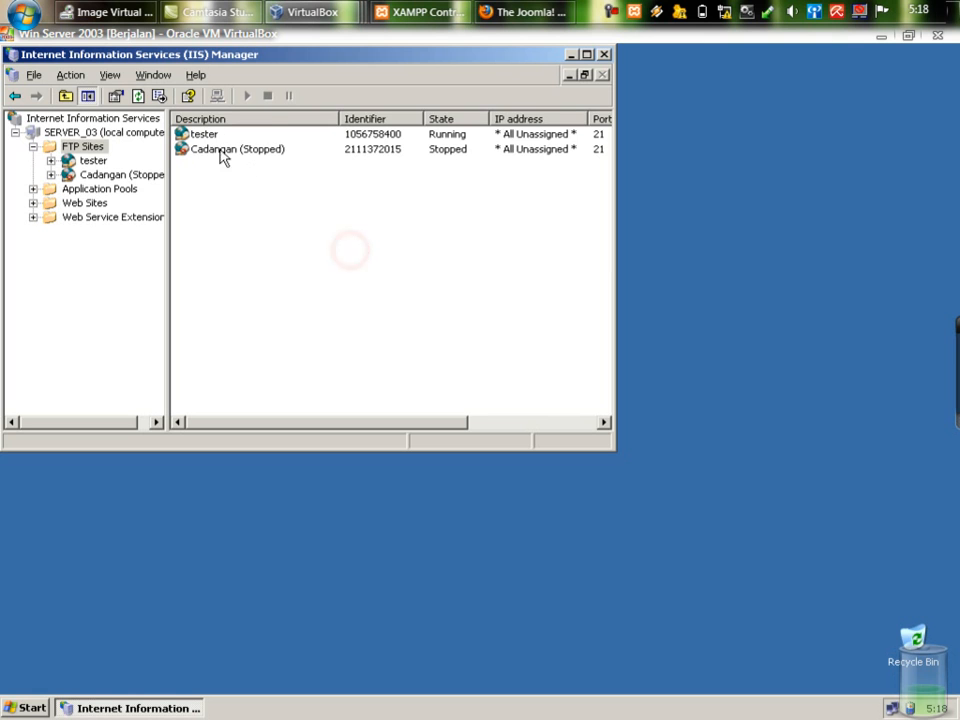
pyautogui.click(195, 134)
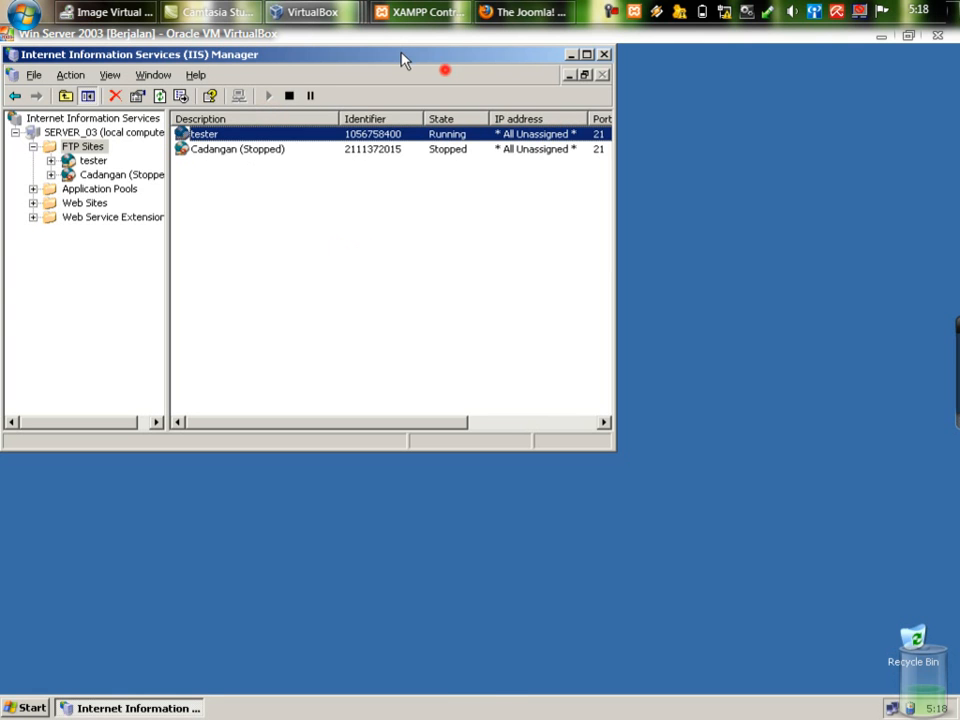
pyautogui.doubleClick(403, 58)
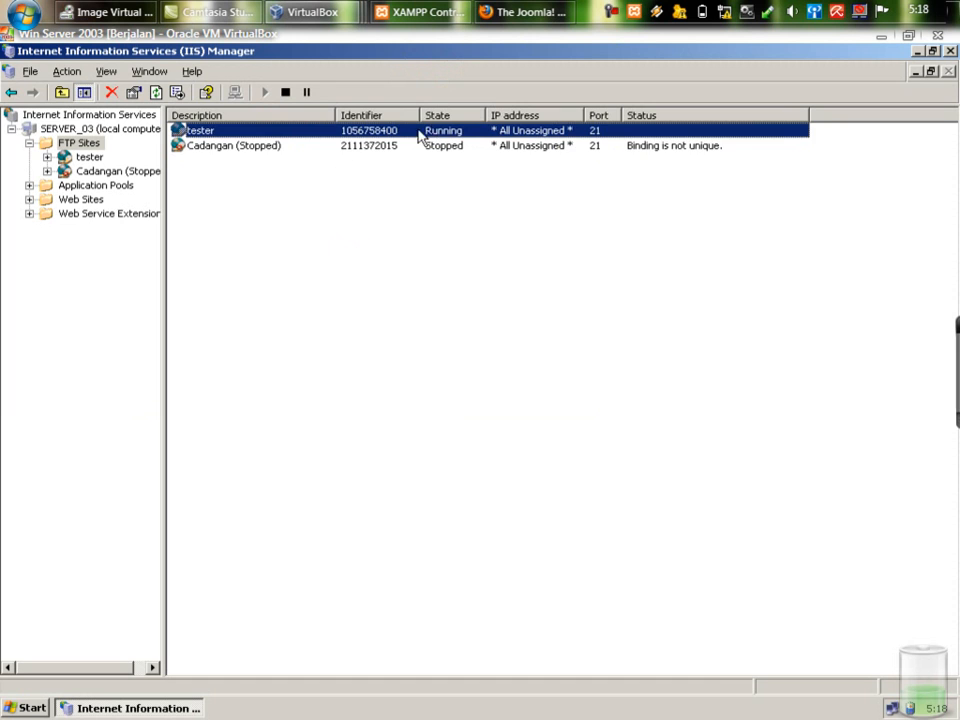
pyautogui.click(289, 149)
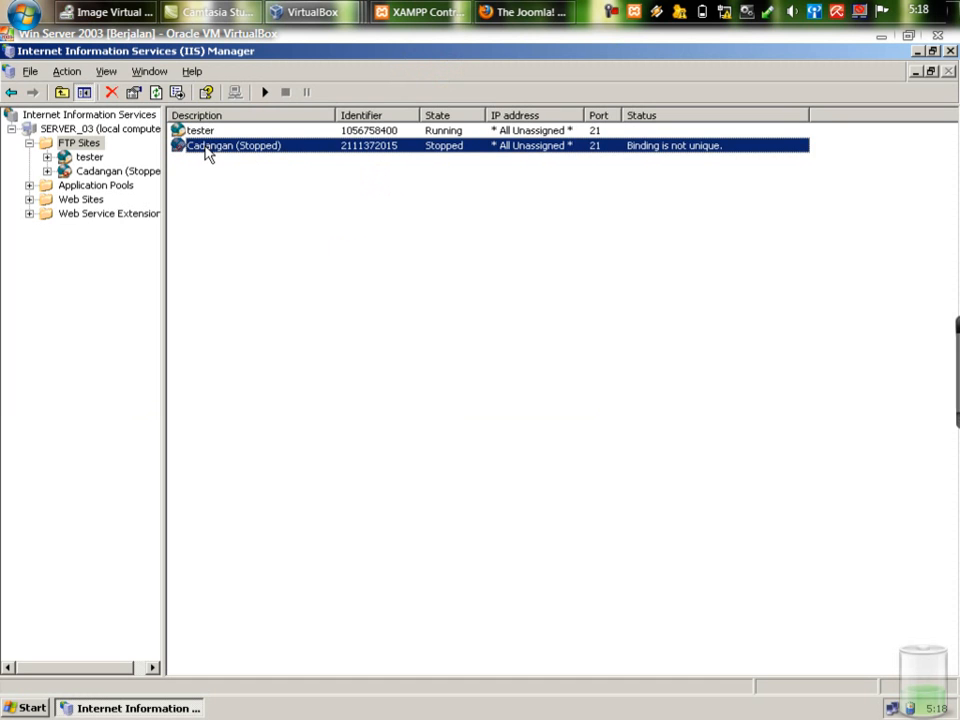
pyautogui.click(203, 134)
pyautogui.click(204, 144)
pyautogui.click(210, 146)
pyautogui.click(428, 149)
pyautogui.doubleClick(614, 52)
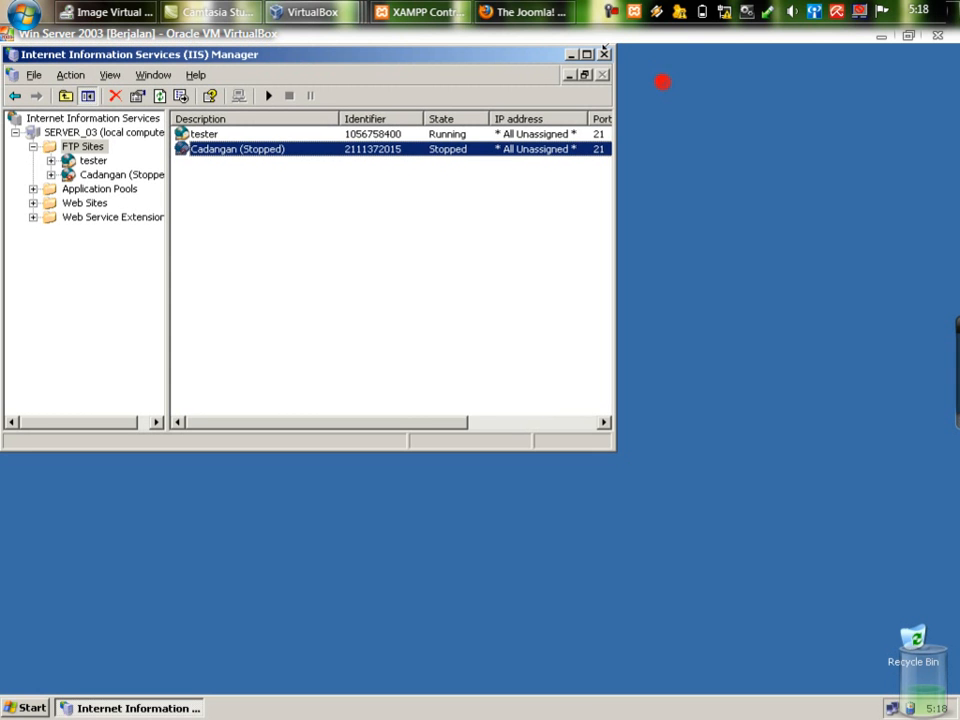
pyautogui.click(571, 56)
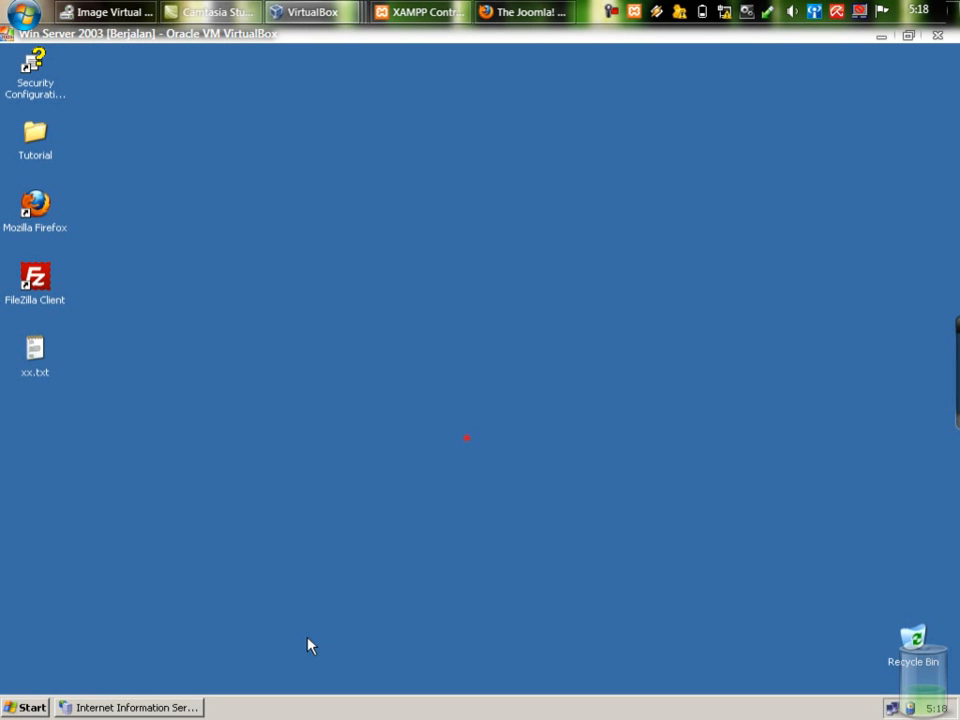
# - Refresh the Win Server 2003 guest desktop and glance through the Start programs list
pyautogui.rightClick(310, 645)
pyautogui.click(354, 543)
pyautogui.click(28, 707)
pyautogui.moveTo(95, 648)
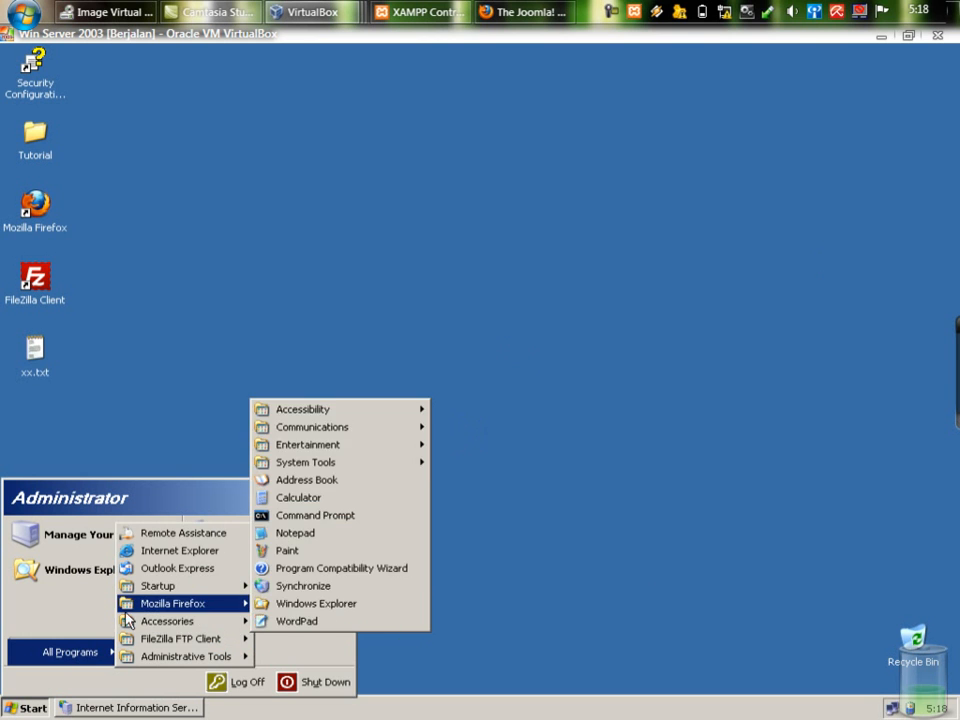
pyautogui.click(237, 514)
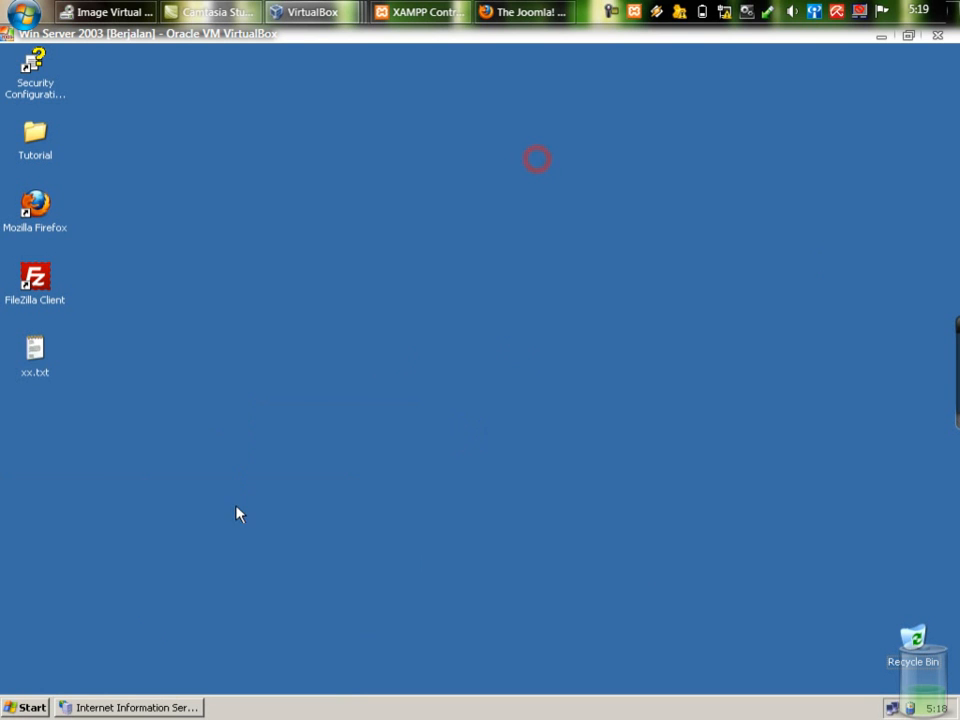
# - Open My Computer from the Start menu and maximize its window
pyautogui.click(38, 707)
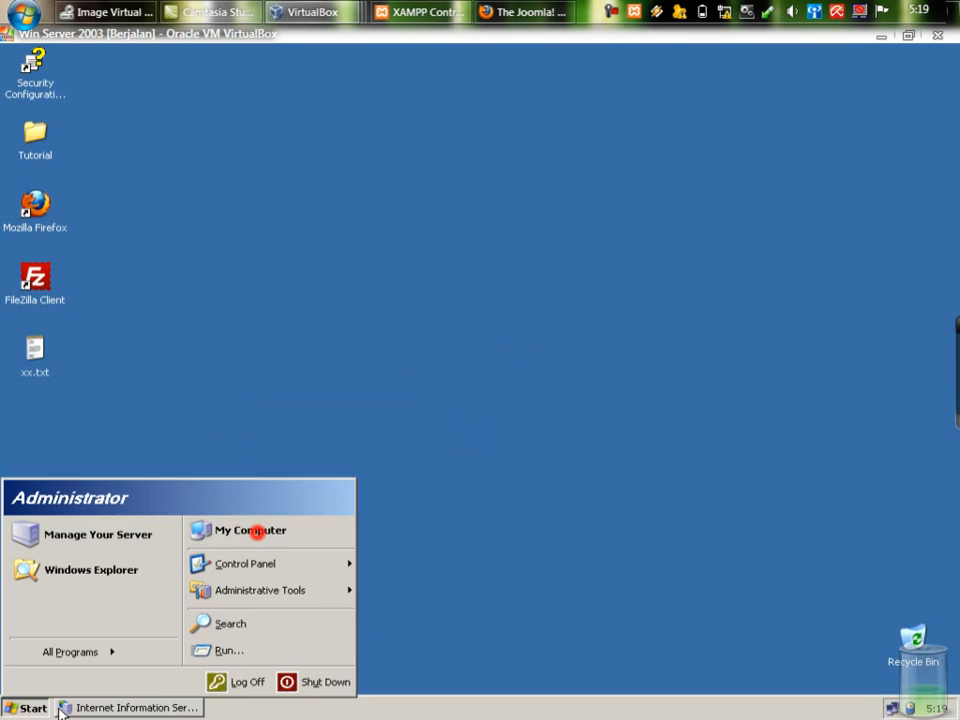
pyautogui.click(307, 530)
pyautogui.doubleClick(317, 180)
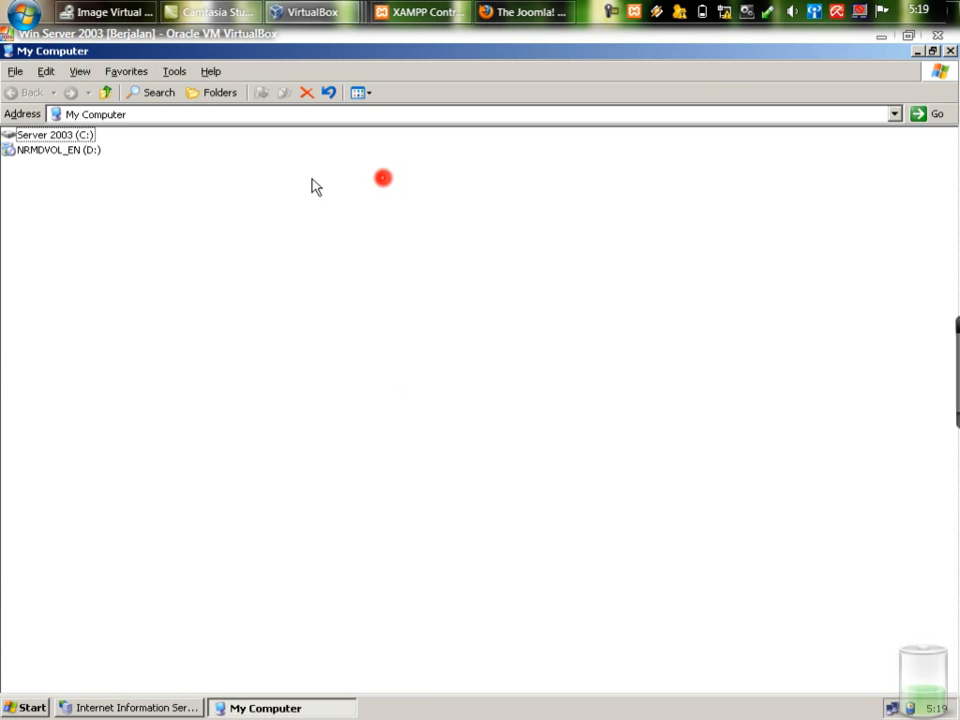
# - Browse to ftp://200.200.200.3 and log on as administrator
pyautogui.click(186, 114)
pyautogui.write('ftp:')
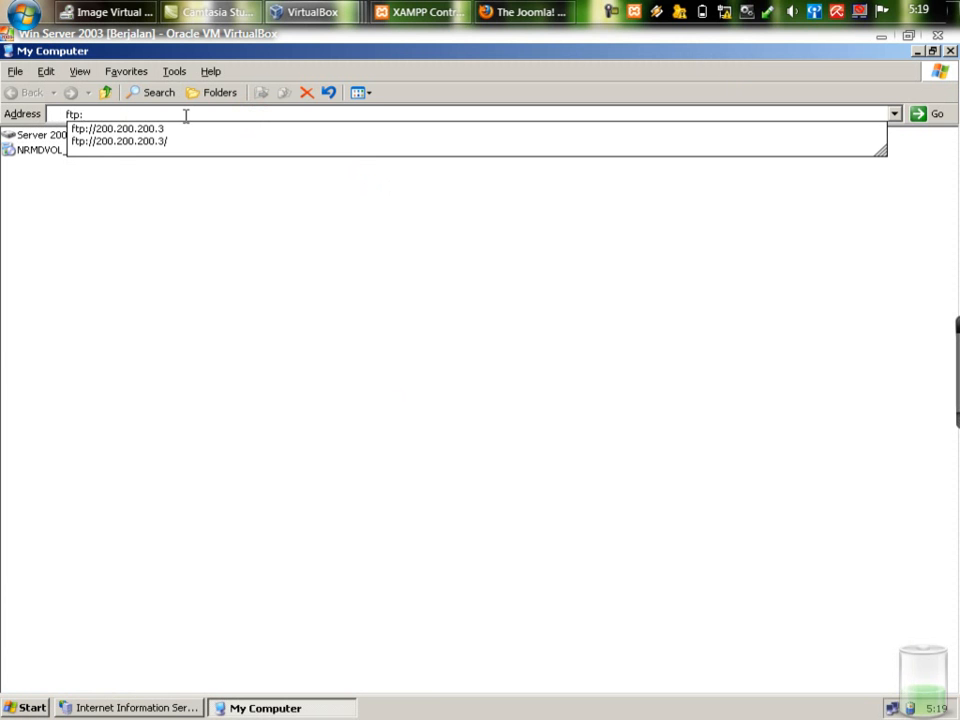
pyautogui.press('Down')
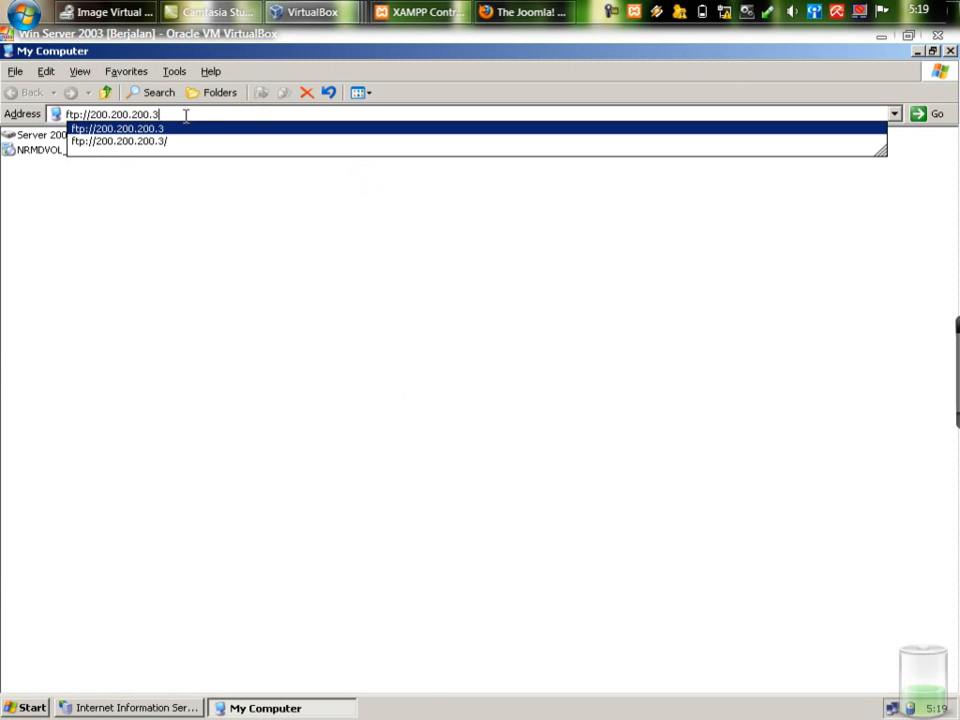
pyautogui.press('Return')
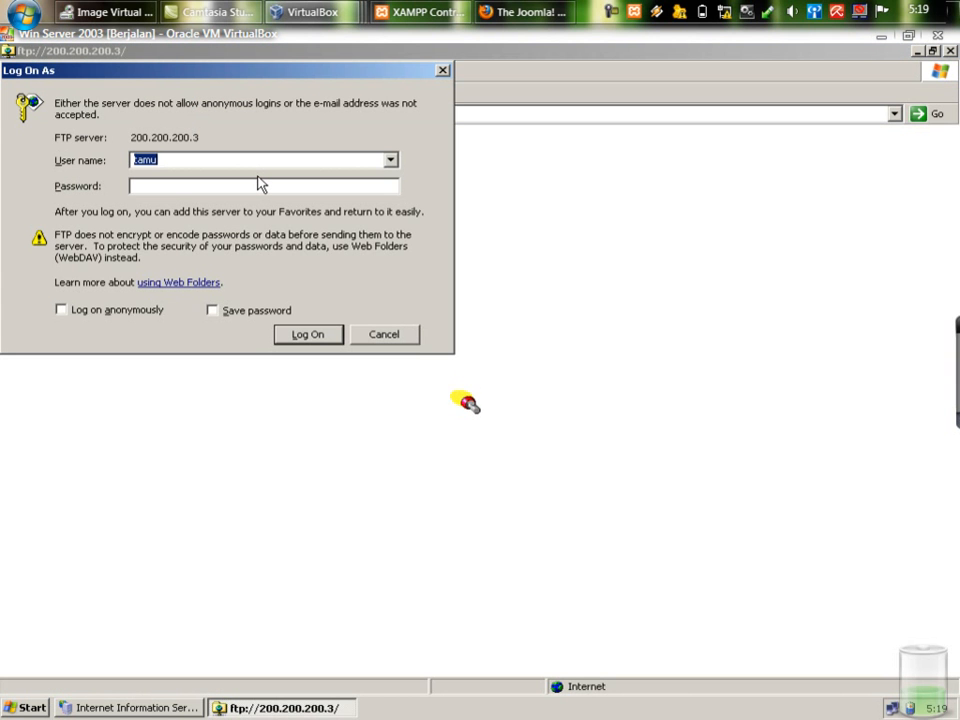
pyautogui.write('administrator')
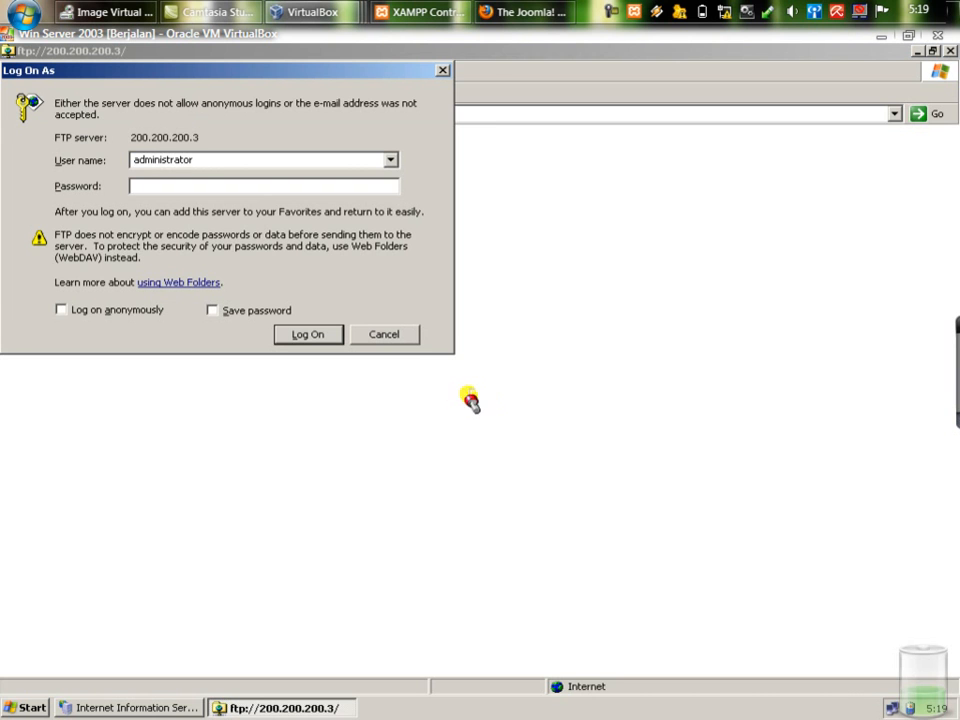
pyautogui.press('Return')
# - Show the folder tree and inspect the FileZilla 3.2.8 zip, Tentang GIS and Tutorial items
pyautogui.click(231, 93)
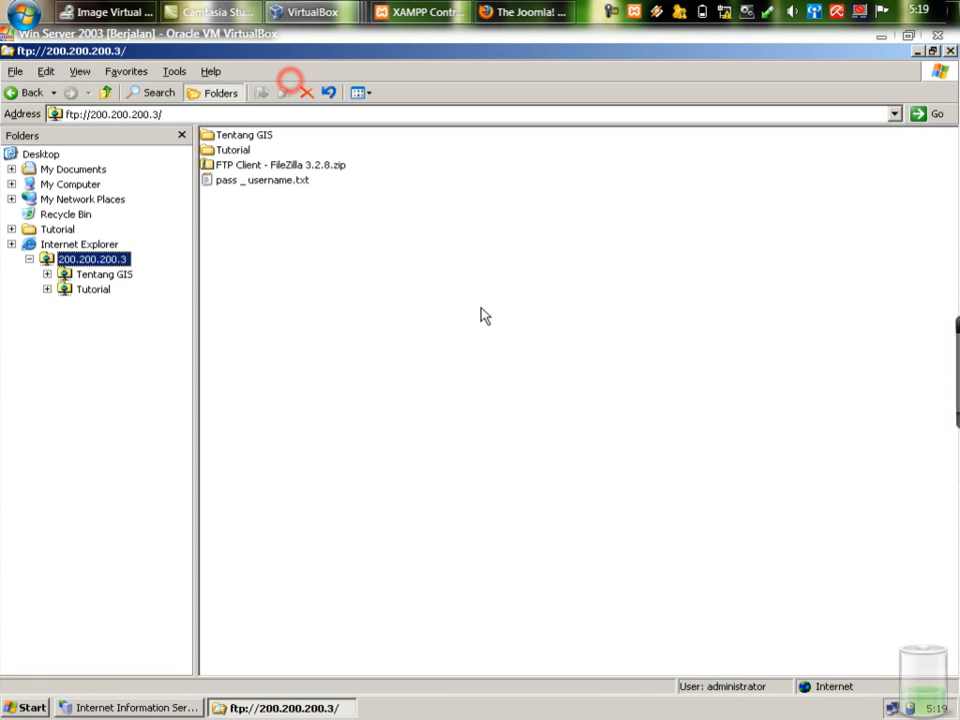
pyautogui.click(268, 168)
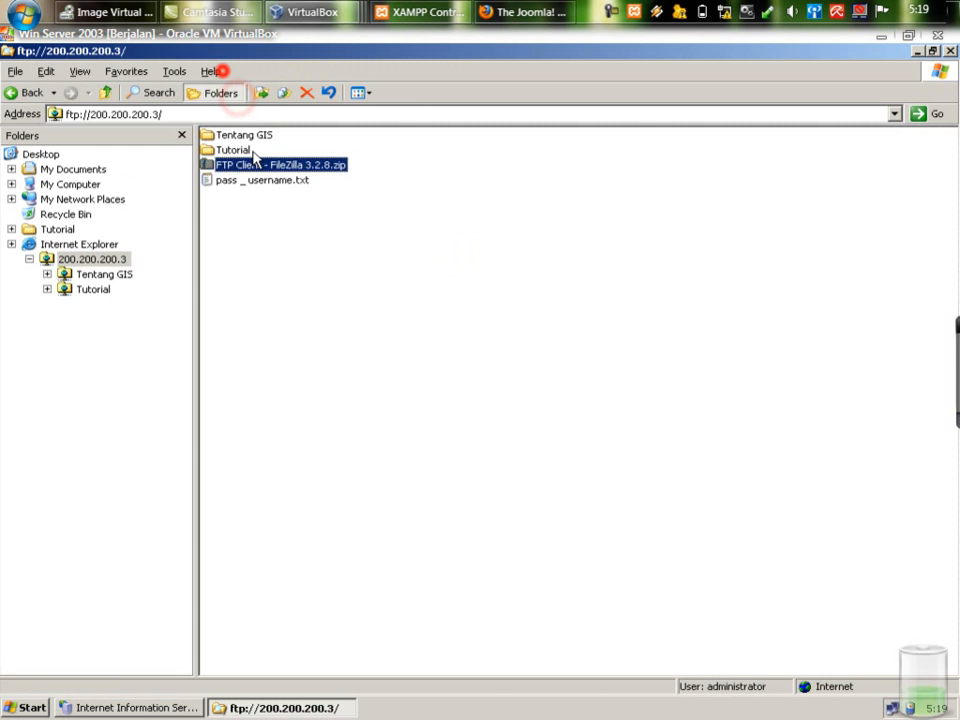
pyautogui.click(256, 150)
pyautogui.click(256, 139)
pyautogui.click(247, 150)
pyautogui.click(257, 156)
pyautogui.click(260, 168)
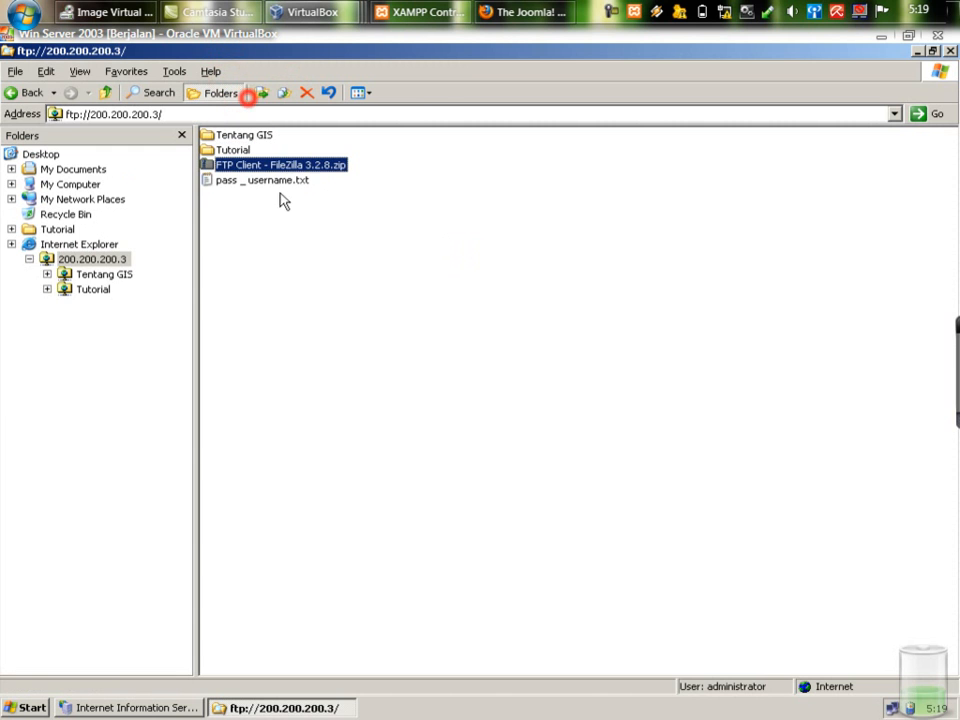
# - Refresh the FTP listing and minimize the FTP window to the taskbar
pyautogui.click(555, 285)
pyautogui.rightClick(555, 285)
pyautogui.click(604, 332)
pyautogui.click(917, 51)
pyautogui.click(466, 92)
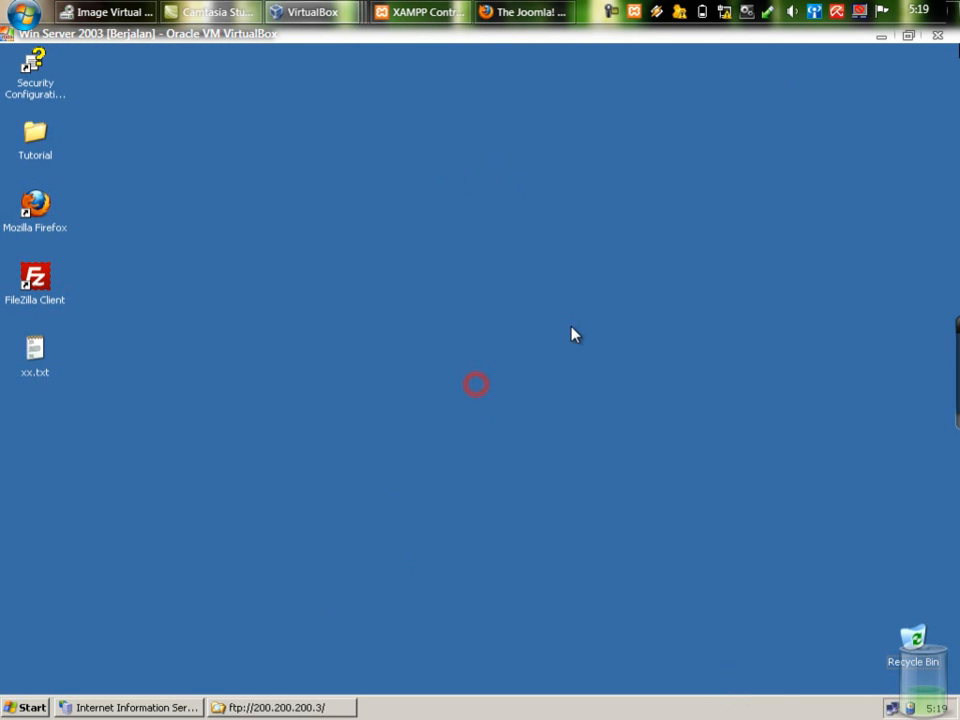
# - Bring the XP SP 2 cadangan guest forward in fullscreen and select its browser address bar
pyautogui.click(880, 37)
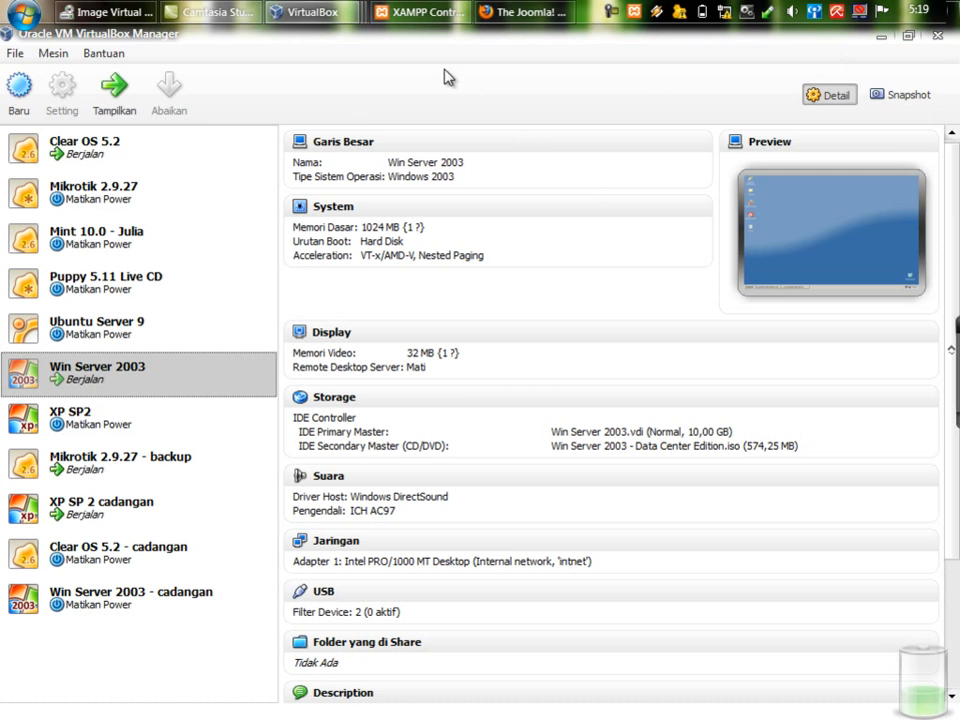
pyautogui.moveTo(312, 12)
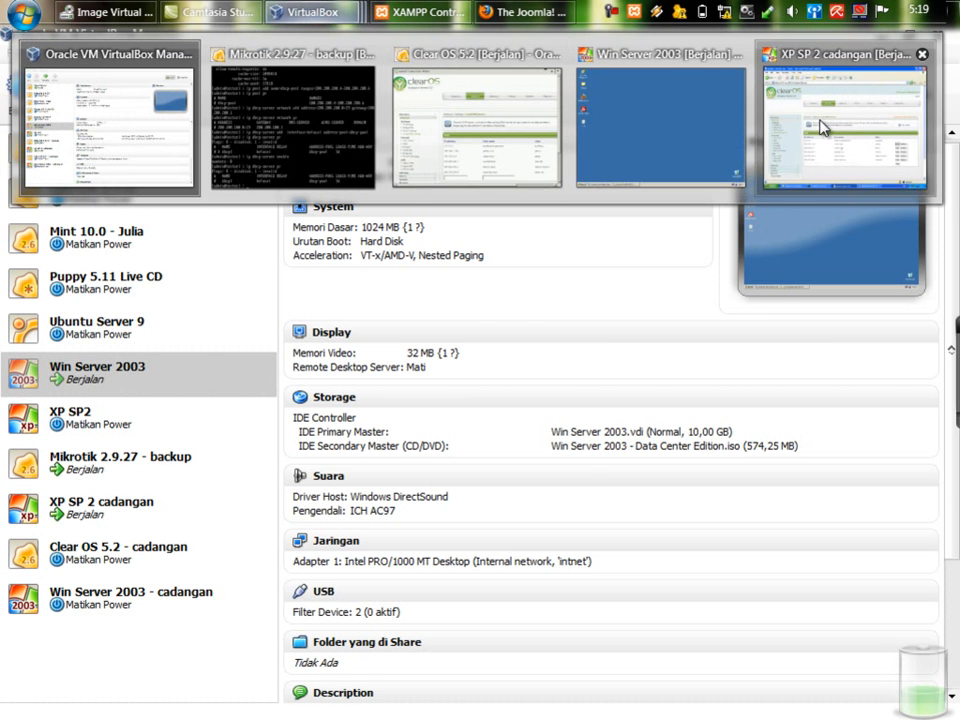
pyautogui.click(822, 122)
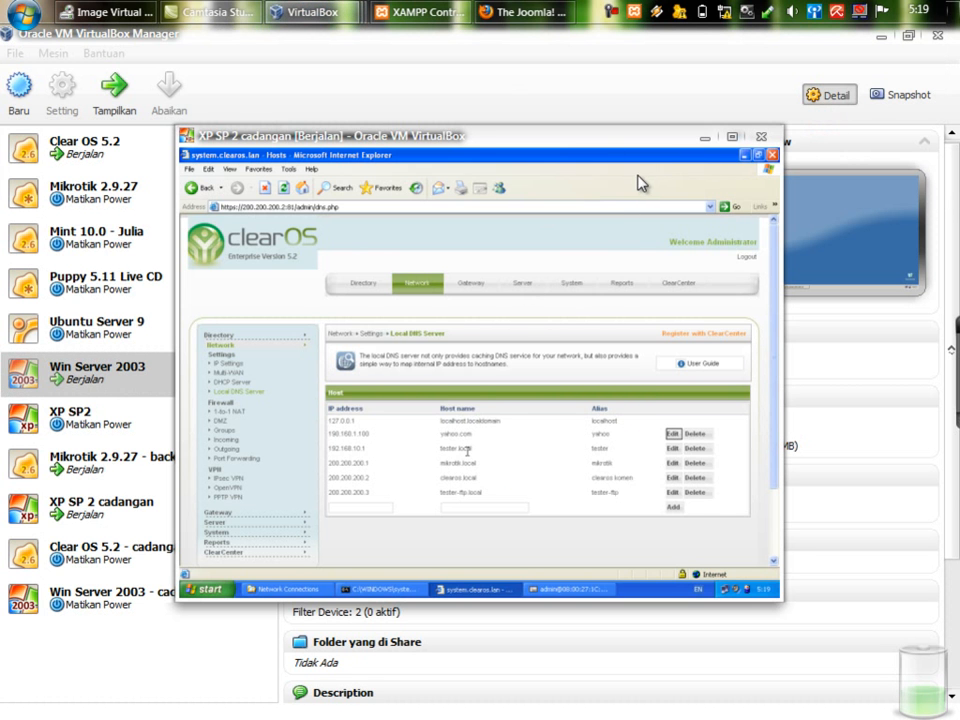
pyautogui.hotkey('ctrl', 'f')
pyautogui.press('Return')
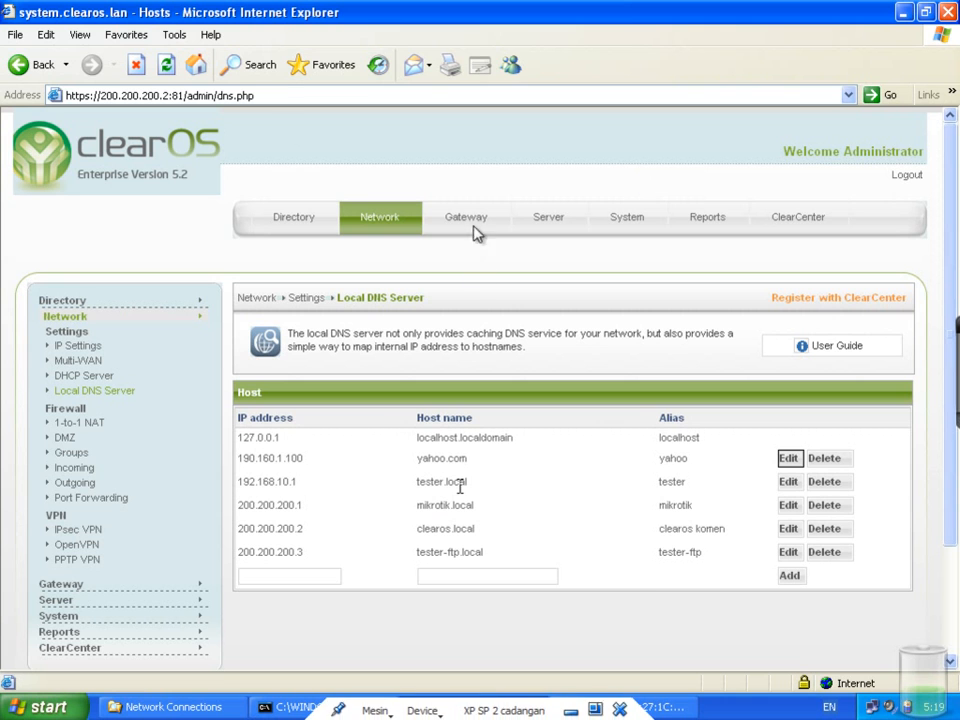
pyautogui.moveTo(322, 201)
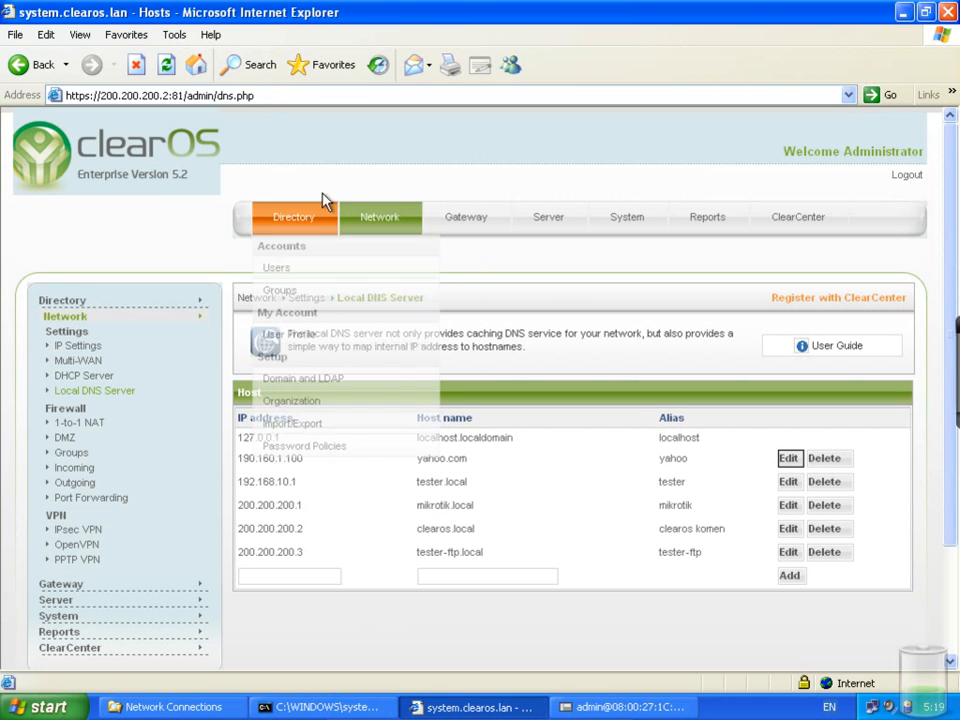
pyautogui.hotkey('alt', 'd')
# - Open ftp://200.200.200.3 and log on with user name tamu and its password
pyautogui.write('ftp')
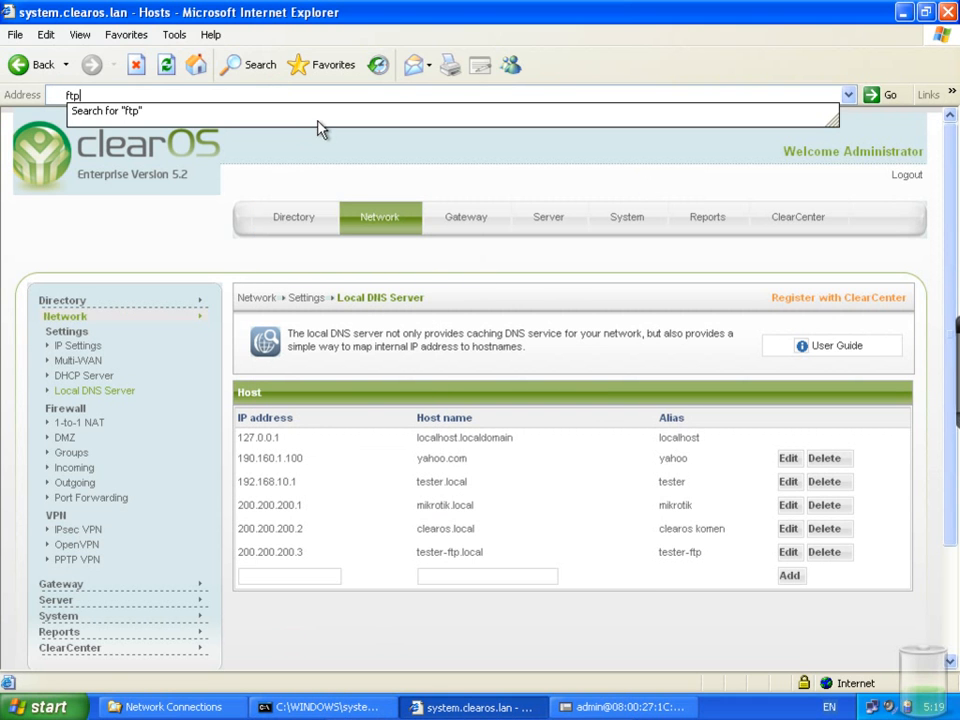
pyautogui.write('://200.200.200.')
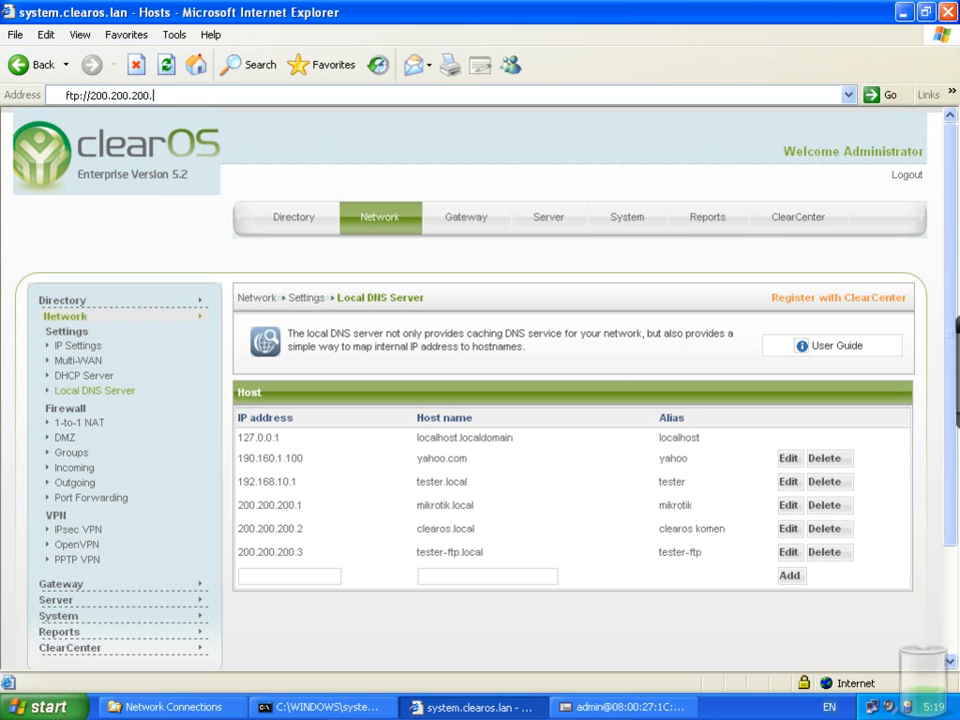
pyautogui.write('3')
pyautogui.press('Return')
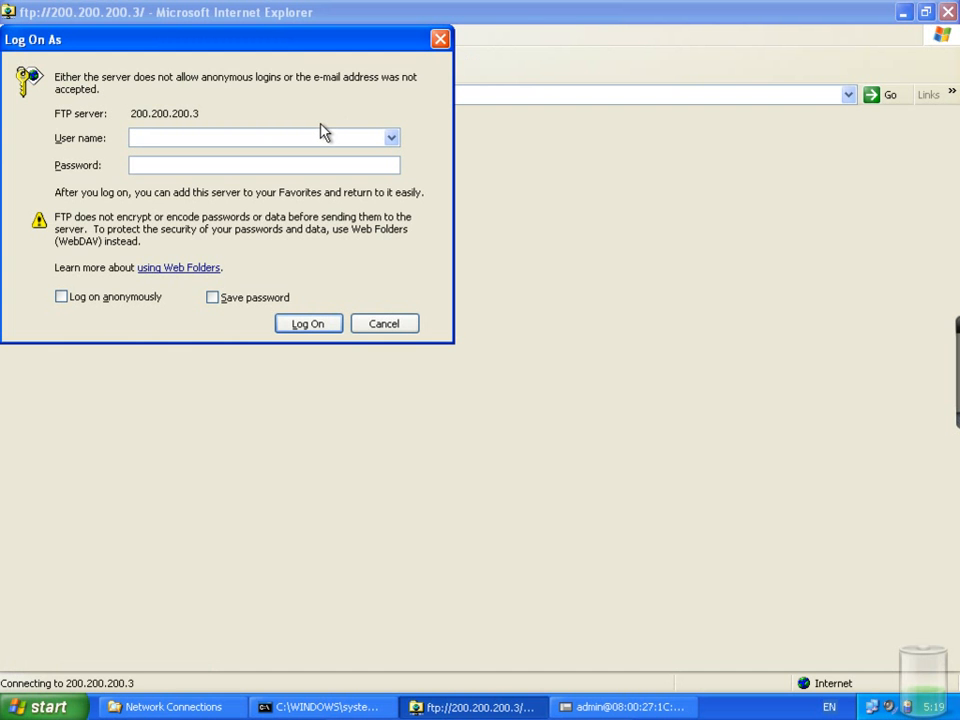
pyautogui.press('BackSpace')
pyautogui.write('tm')
pyautogui.press('BackSpace')
pyautogui.press('BackSpace')
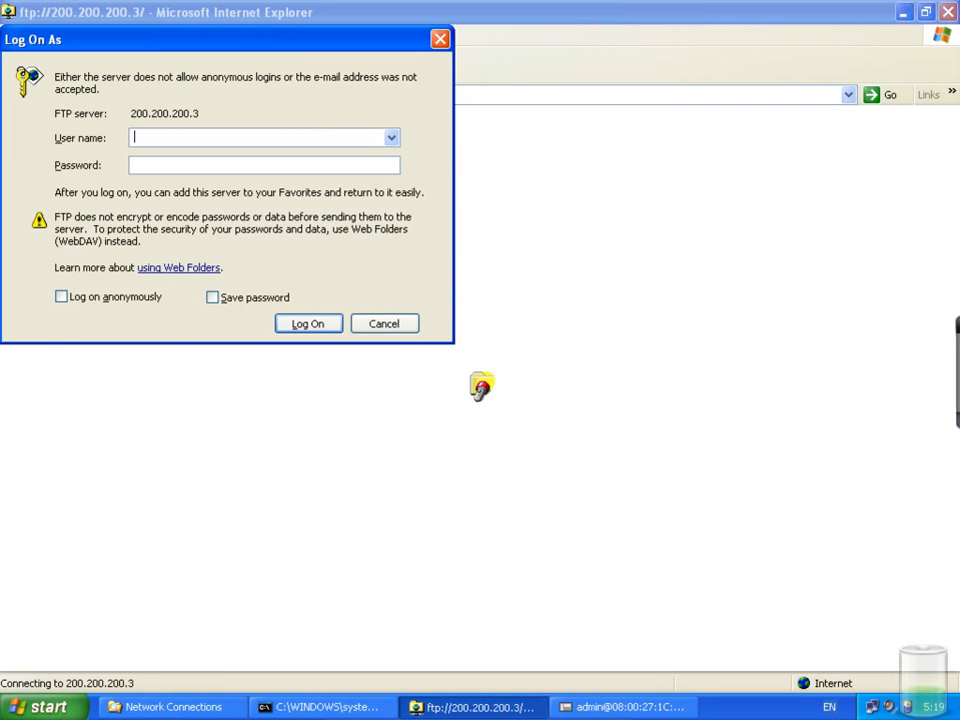
pyautogui.write('tamu')
pyautogui.press('Tab')
pyautogui.write('*********')
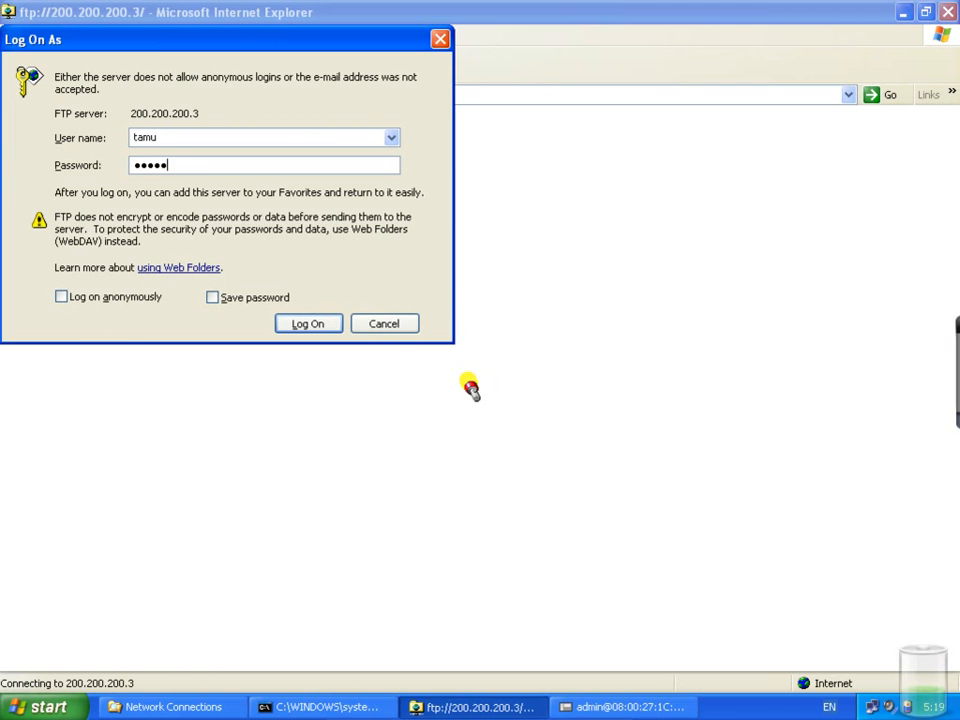
pyautogui.write('**')
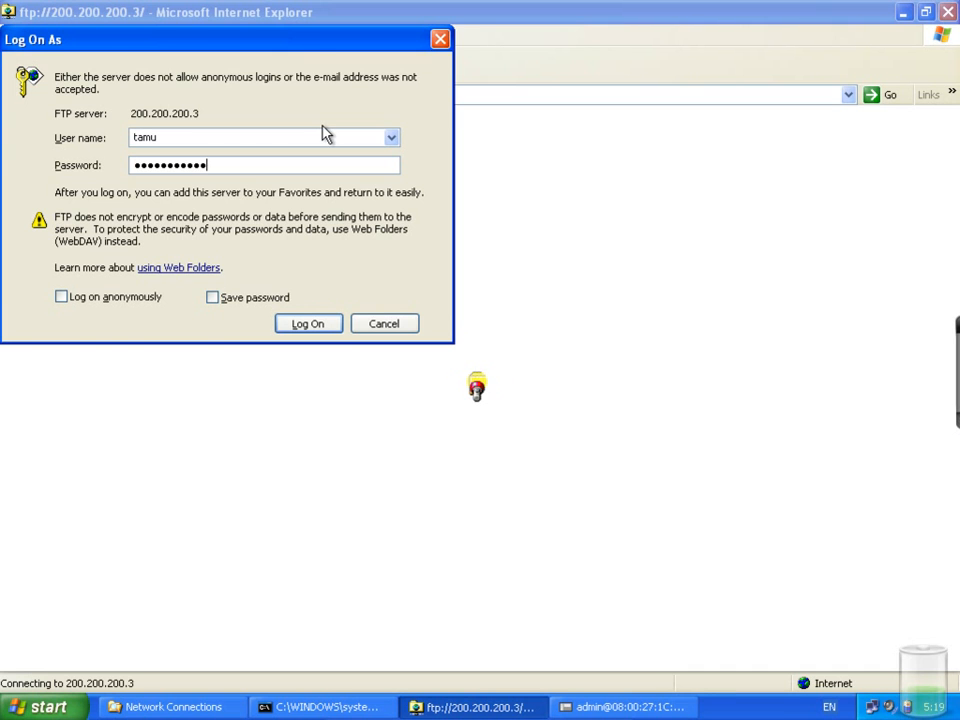
pyautogui.press('Return')
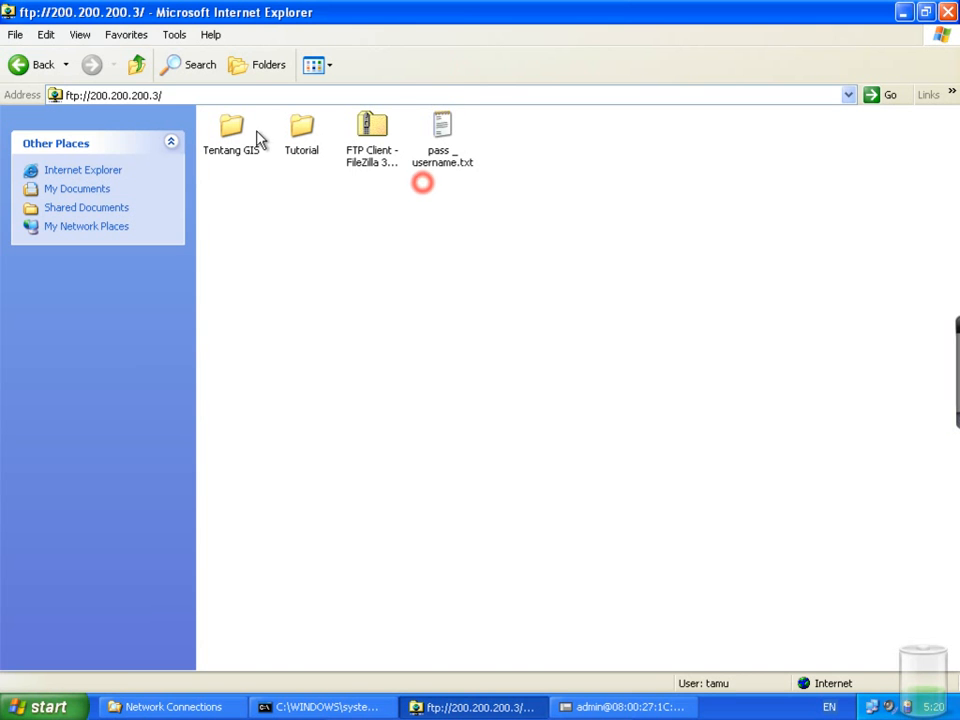
# - Show the folder tree, refresh the FTP listing, and restore the window from full screen
pyautogui.click(266, 68)
pyautogui.rightClick(366, 285)
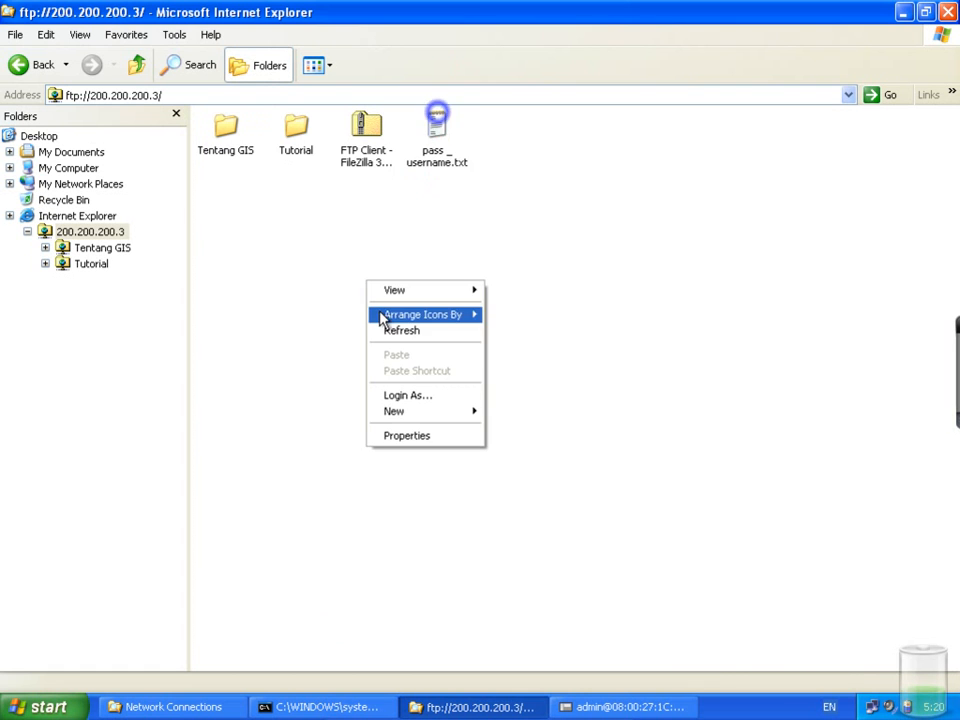
pyautogui.click(393, 330)
pyautogui.doubleClick(548, 10)
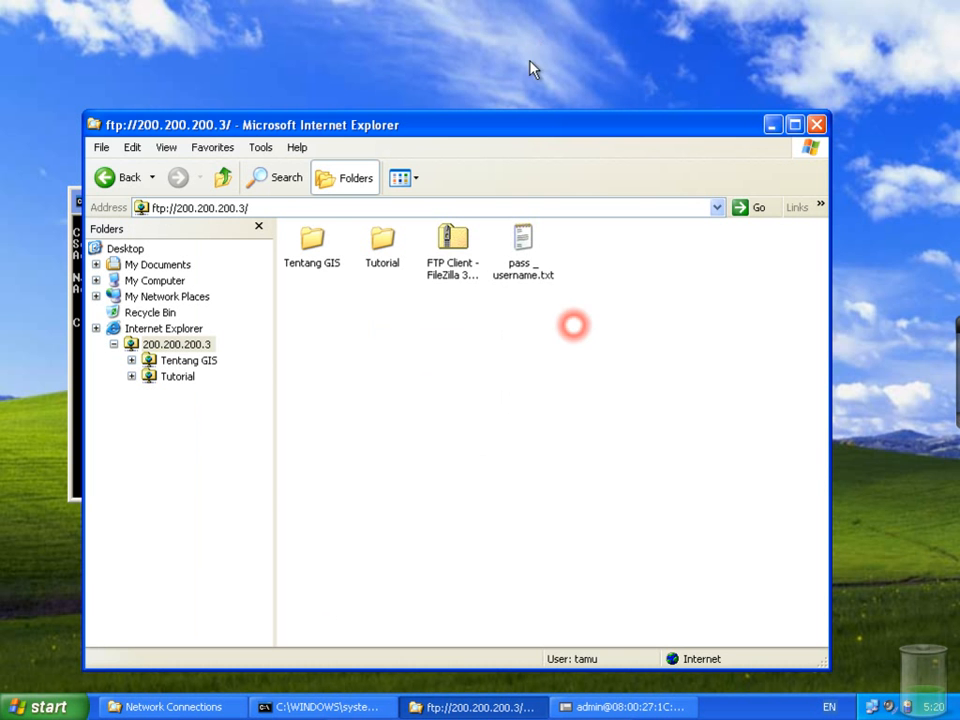
# - Move the FTP window aside, hide the command prompt, and bring up Network Connections
pyautogui.moveTo(514, 135); pyautogui.dragTo(784, 6)
pyautogui.click(317, 268)
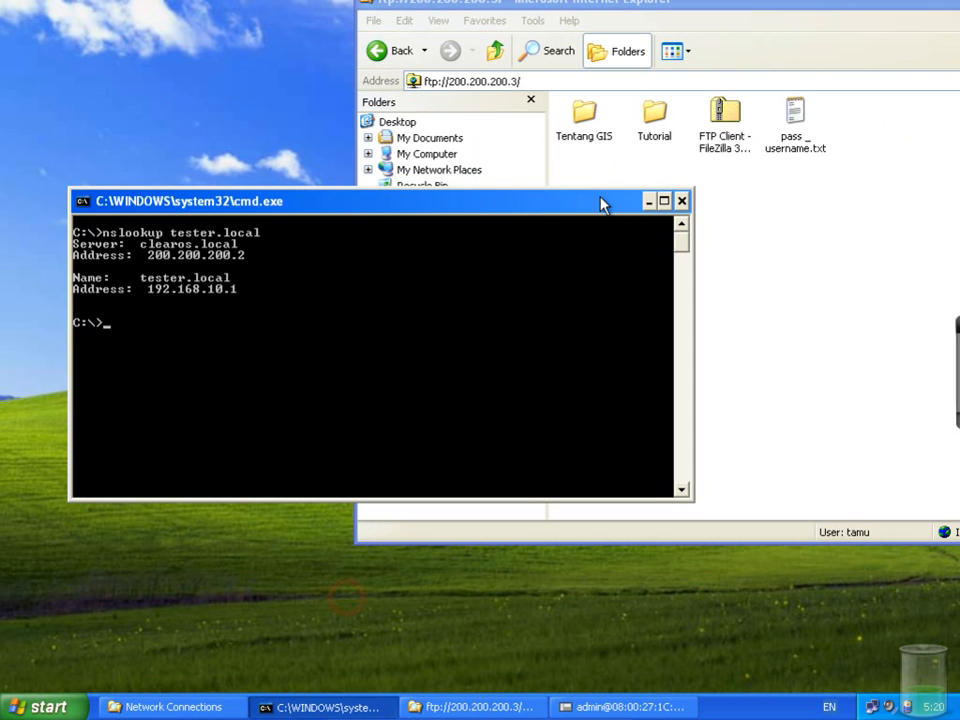
pyautogui.click(647, 203)
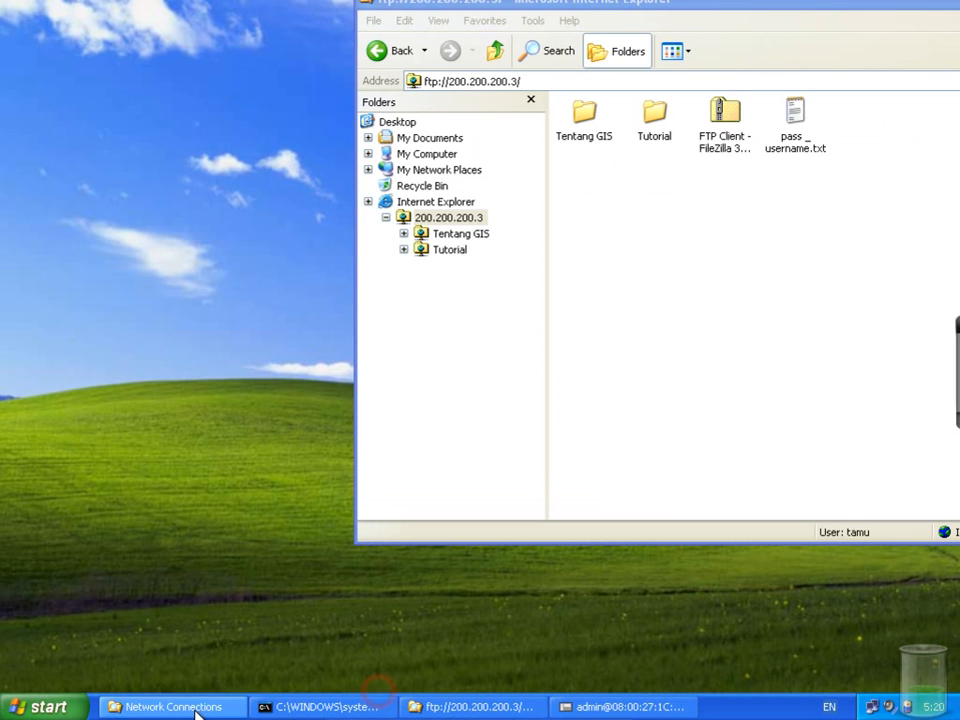
pyautogui.click(199, 710)
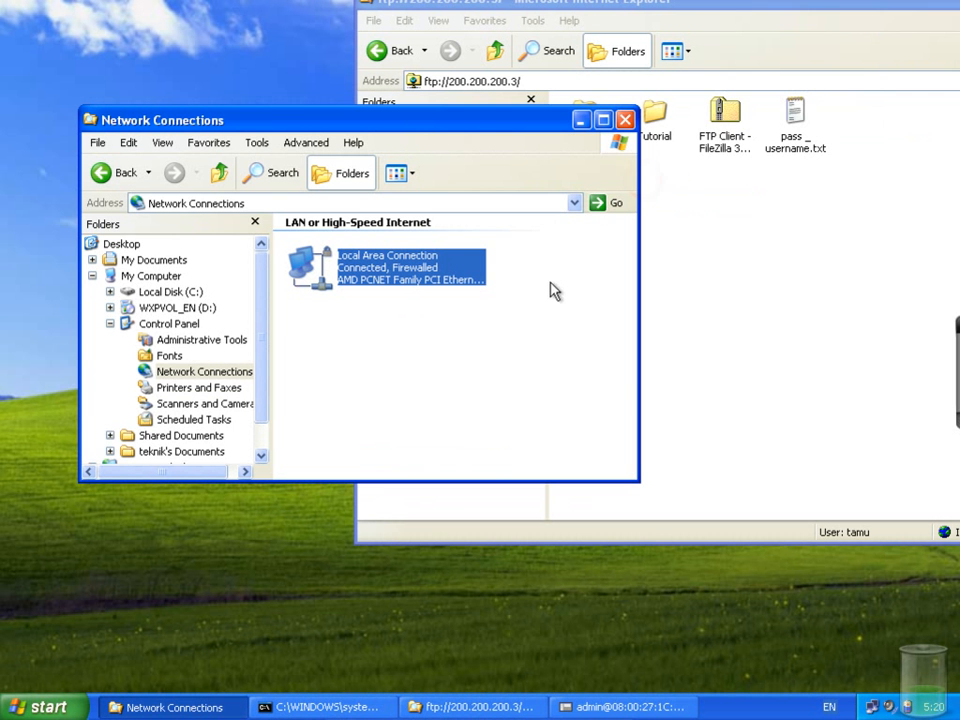
pyautogui.moveTo(511, 115); pyautogui.dragTo(491, 109)
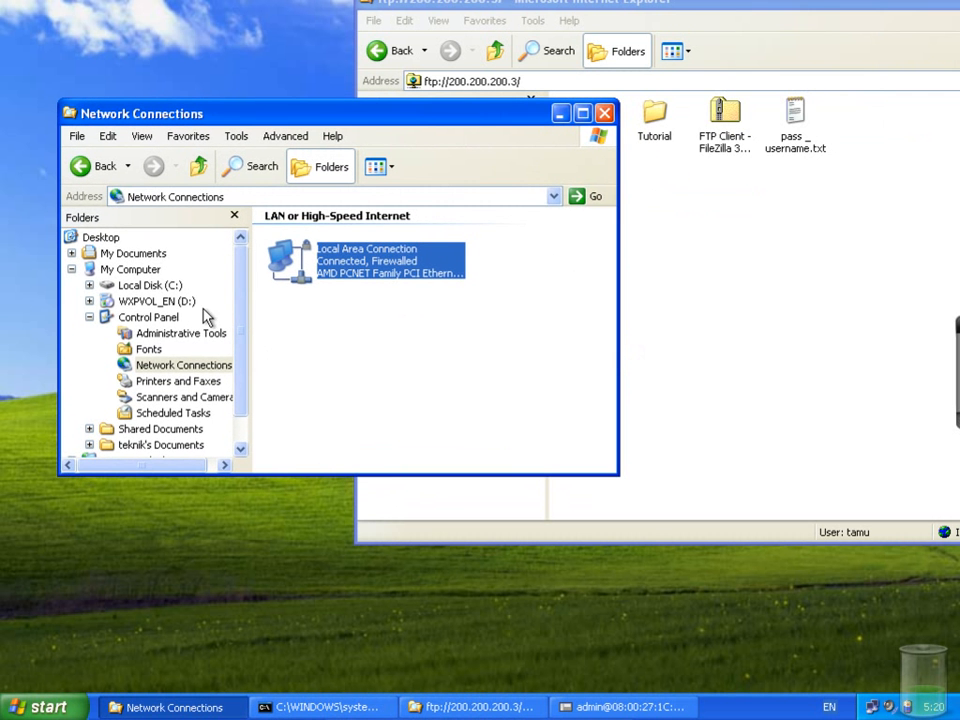
# - Open the WXPVOL_EN (D:) drive and drag SETUP.EXE onto the FTP listing
pyautogui.click(170, 302)
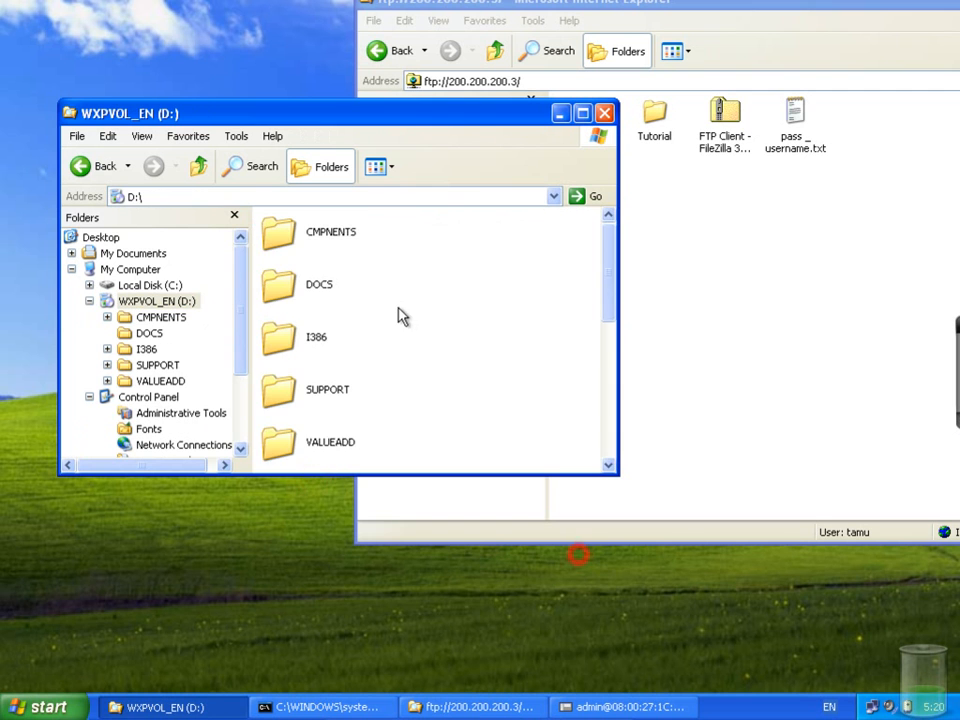
pyautogui.scroll(-5, 405, 320)
pyautogui.scroll(3, 405, 325)
pyautogui.scroll(-2, 405, 340)
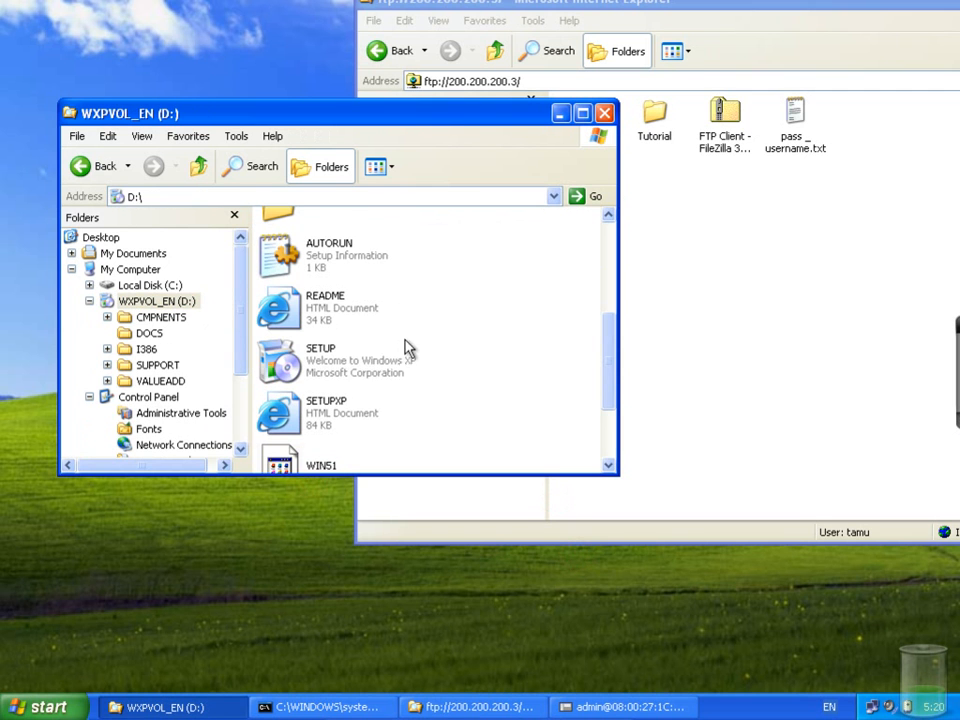
pyautogui.moveTo(396, 369); pyautogui.dragTo(737, 369)
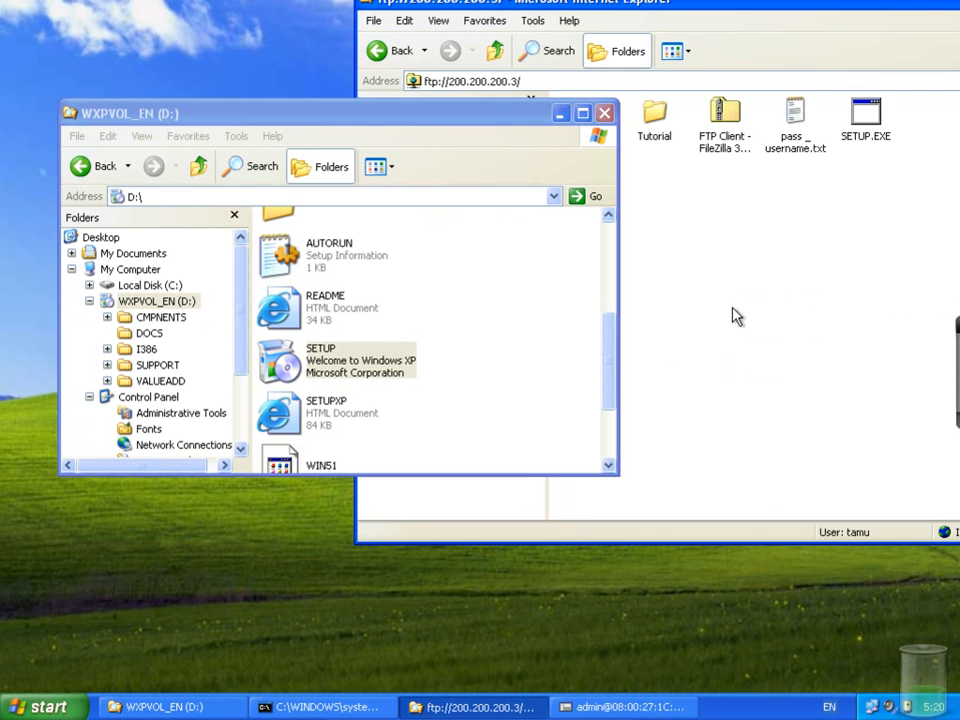
# - Rearrange the D: and FTP windows and copy the Tentang GIS folder onto the desktop
pyautogui.moveTo(503, 118); pyautogui.dragTo(478, 199)
pyautogui.scroll(3, 440, 460)
pyautogui.click(793, 480)
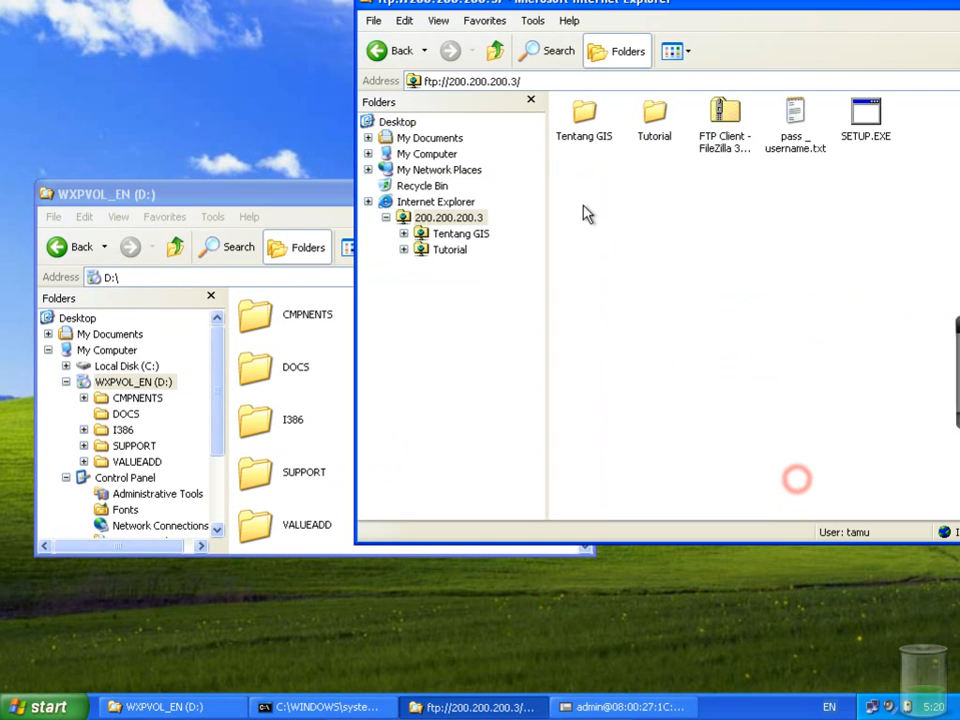
pyautogui.moveTo(328, 201); pyautogui.dragTo(321, 340)
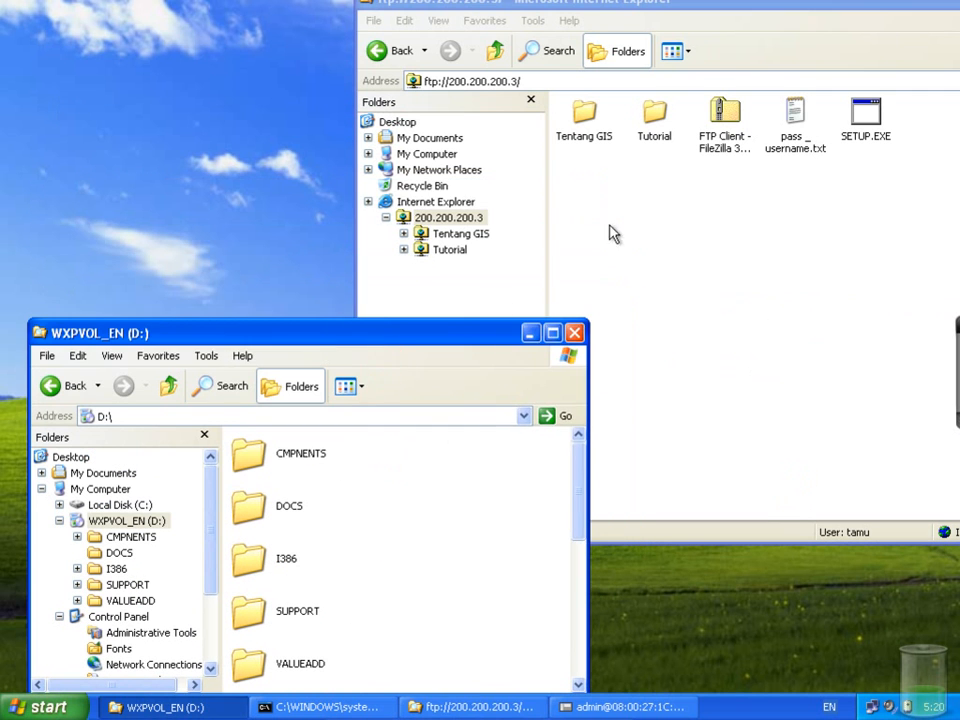
pyautogui.click(655, 190)
pyautogui.moveTo(584, 118); pyautogui.dragTo(150, 193)
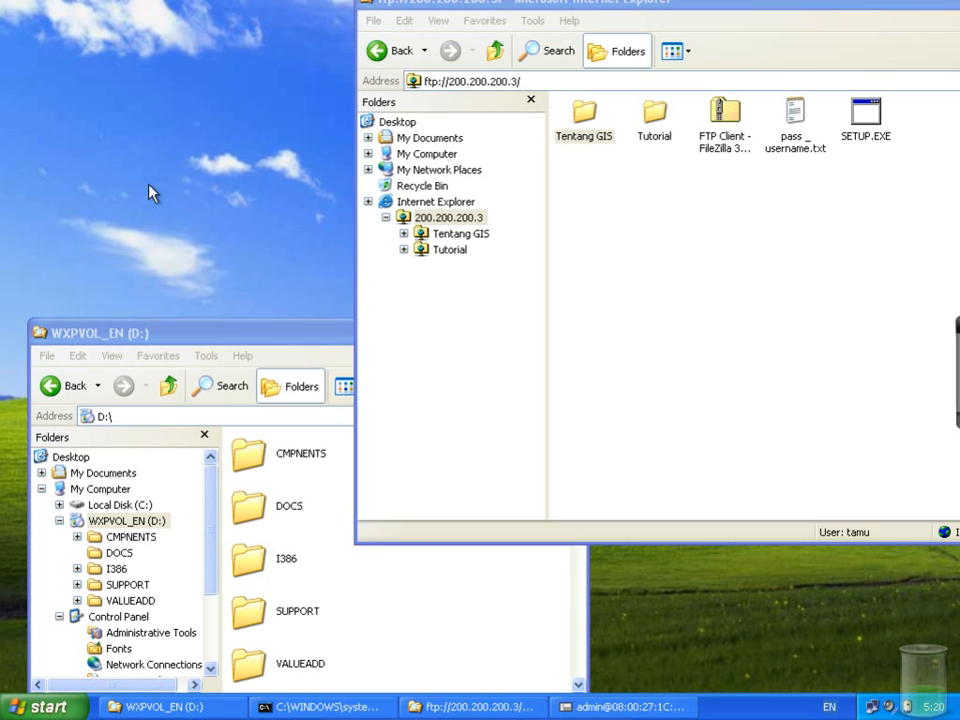
pyautogui.moveTo(205, 52); pyautogui.dragTo(232, 97)
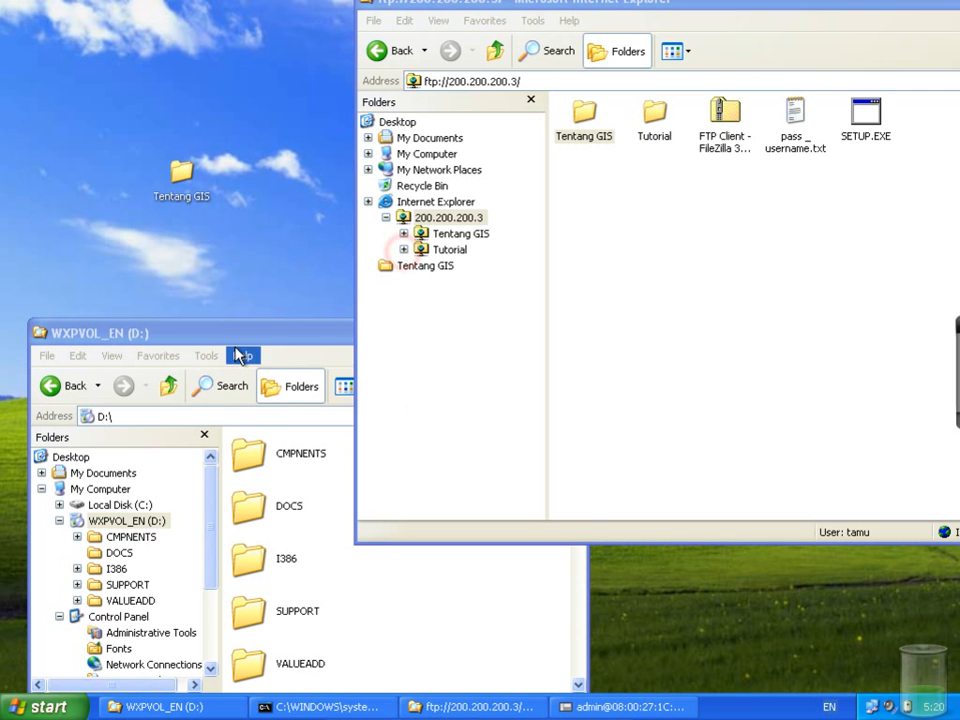
# - Minimize the D: drive window and refresh the XP desktop twice
pyautogui.moveTo(236, 339); pyautogui.dragTo(236, 285)
pyautogui.rightClick(233, 283)
pyautogui.click(266, 344)
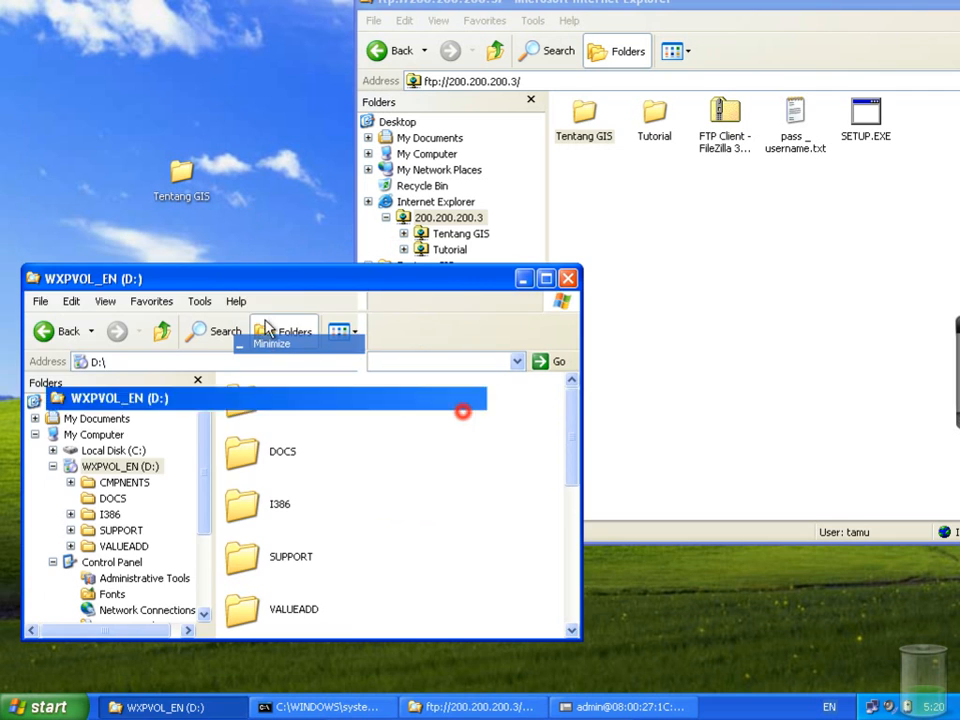
pyautogui.rightClick(266, 326)
pyautogui.click(284, 362)
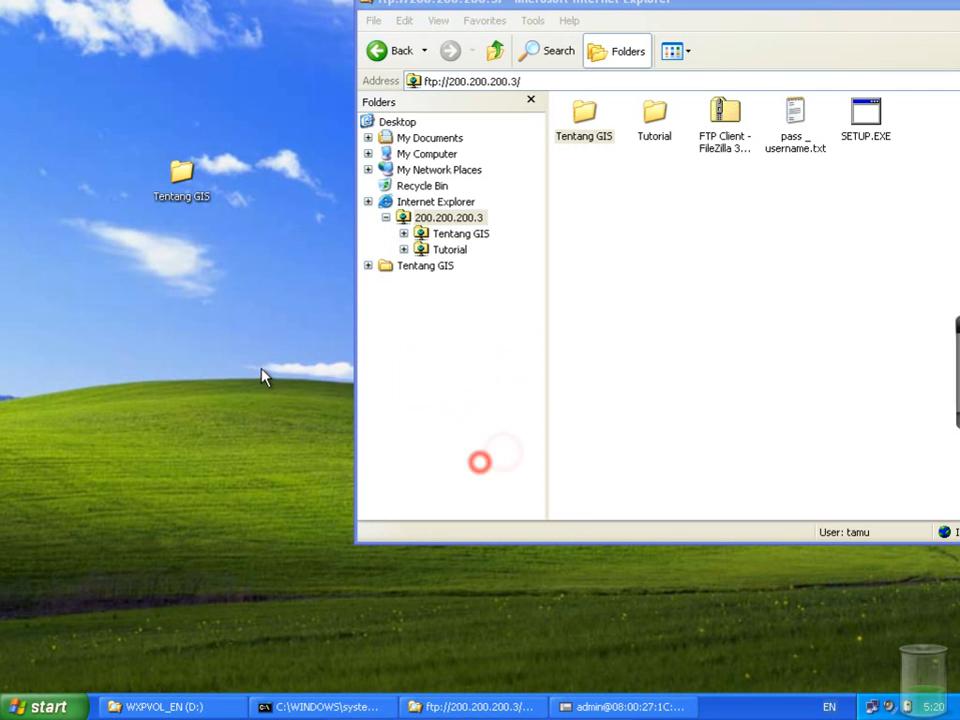
pyautogui.rightClick(243, 352)
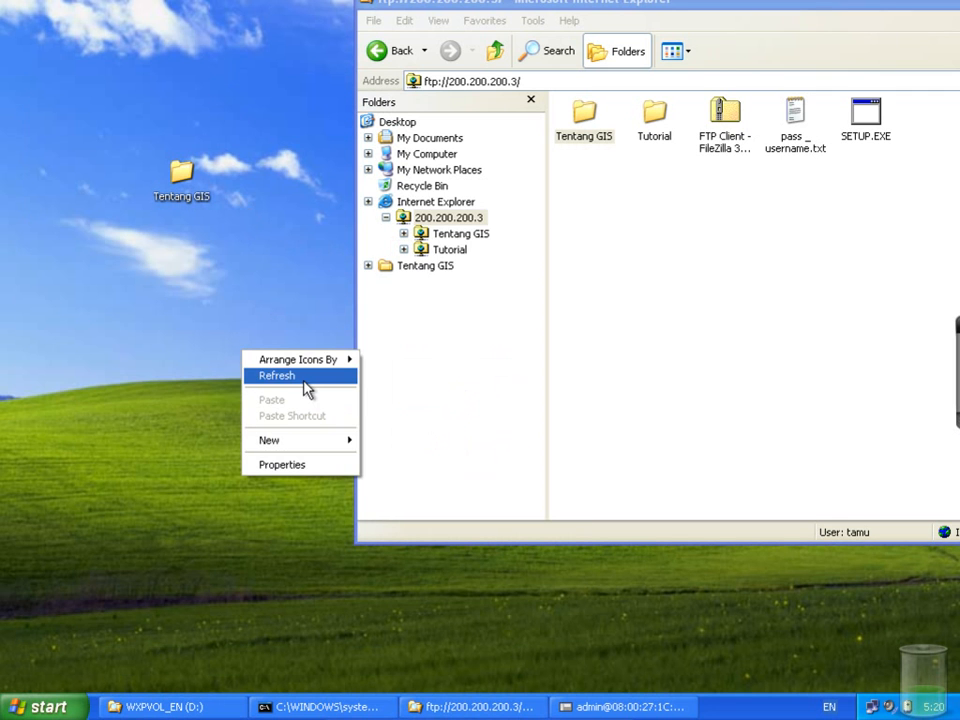
pyautogui.click(304, 378)
# - Launch Remote Desktop Connection from Start > Communications and move its dialog aside
pyautogui.click(40, 706)
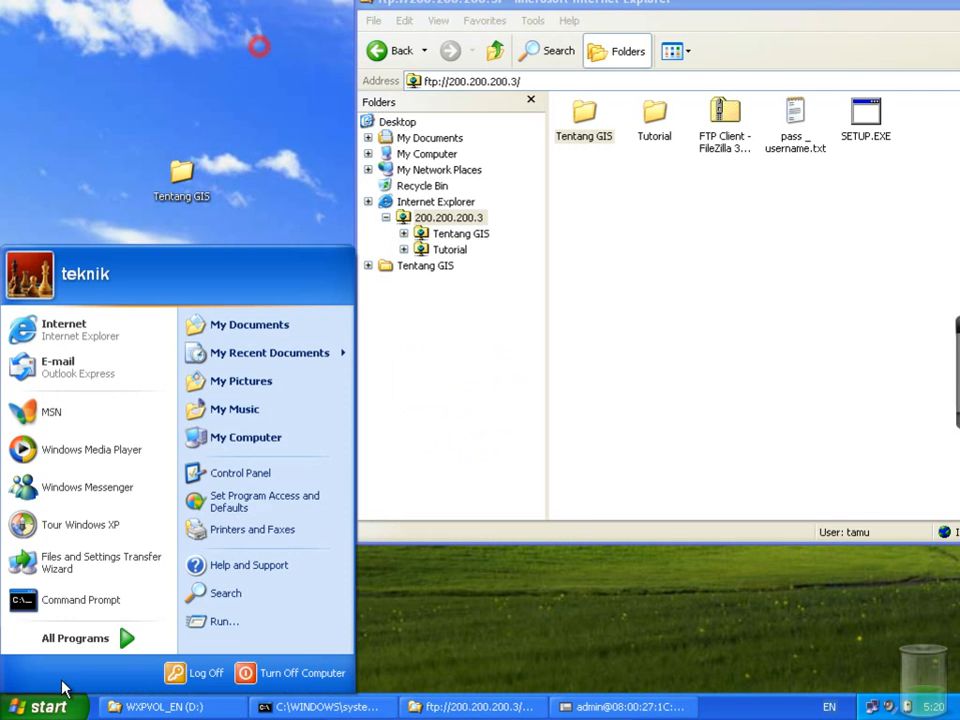
pyautogui.moveTo(88, 646)
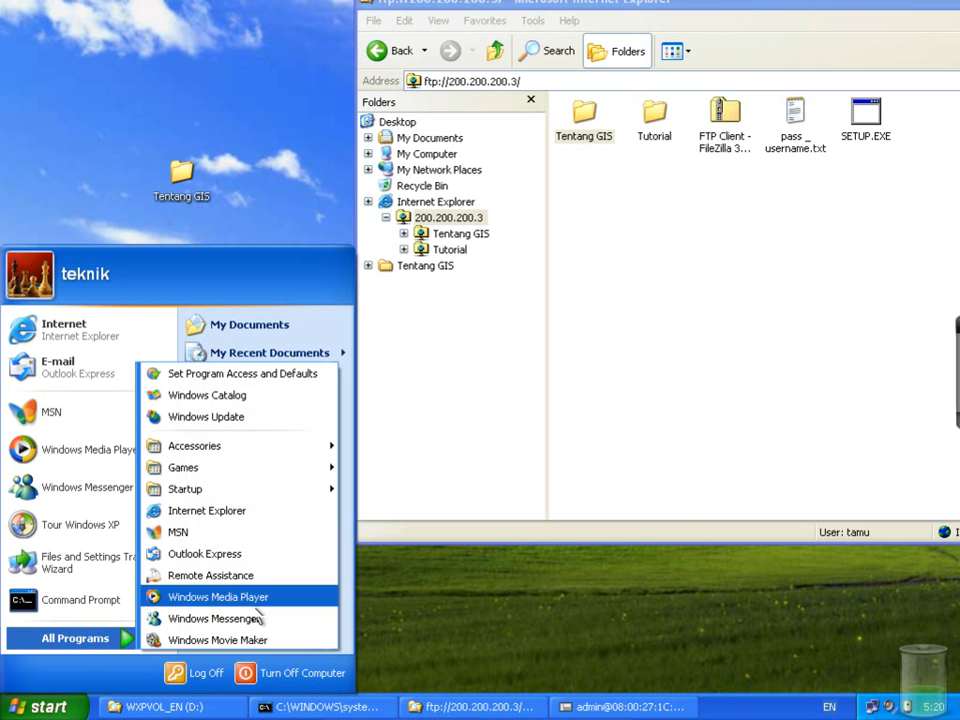
pyautogui.moveTo(274, 452)
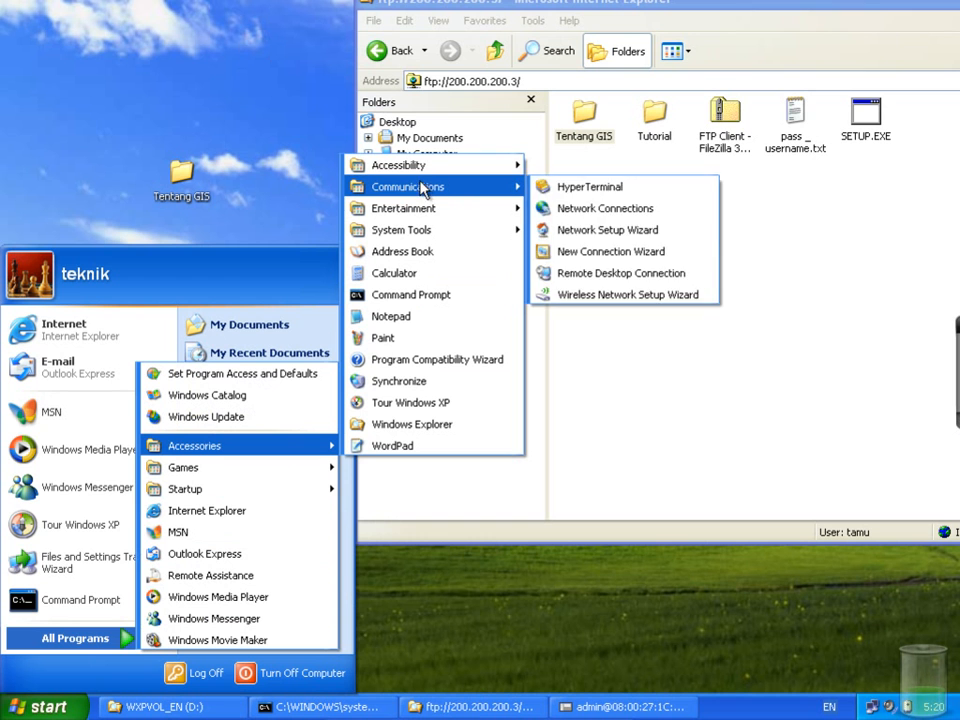
pyautogui.moveTo(425, 172)
pyautogui.click(580, 271)
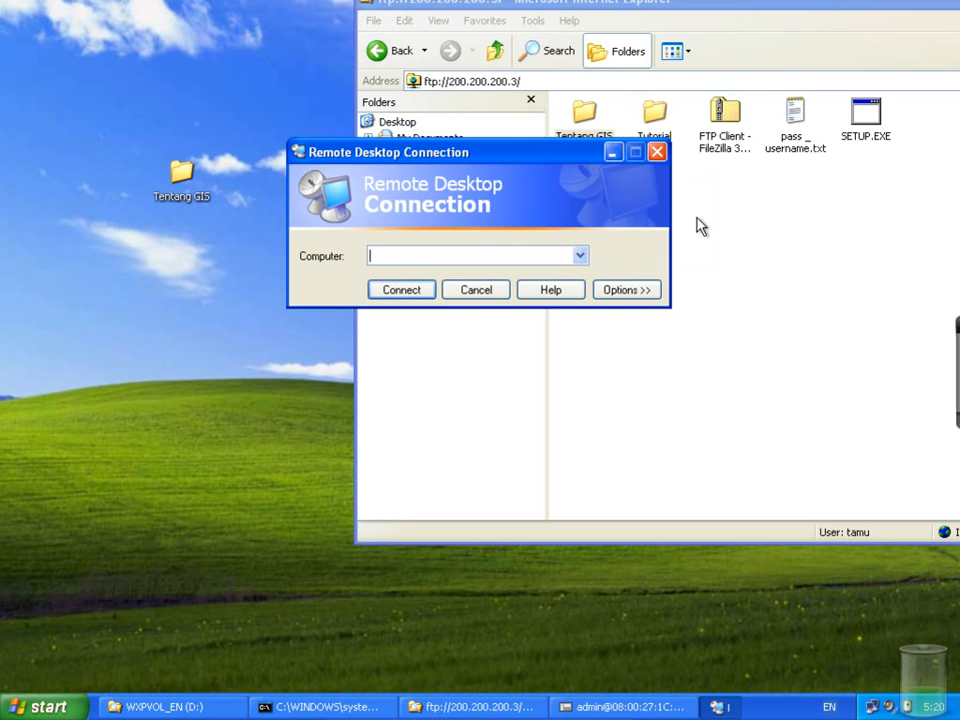
pyautogui.moveTo(458, 157); pyautogui.dragTo(258, 259)
# - Run nslookup tester-ftp.local in the maximized command prompt
pyautogui.click(305, 707)
pyautogui.click(305, 707)
pyautogui.click(305, 707)
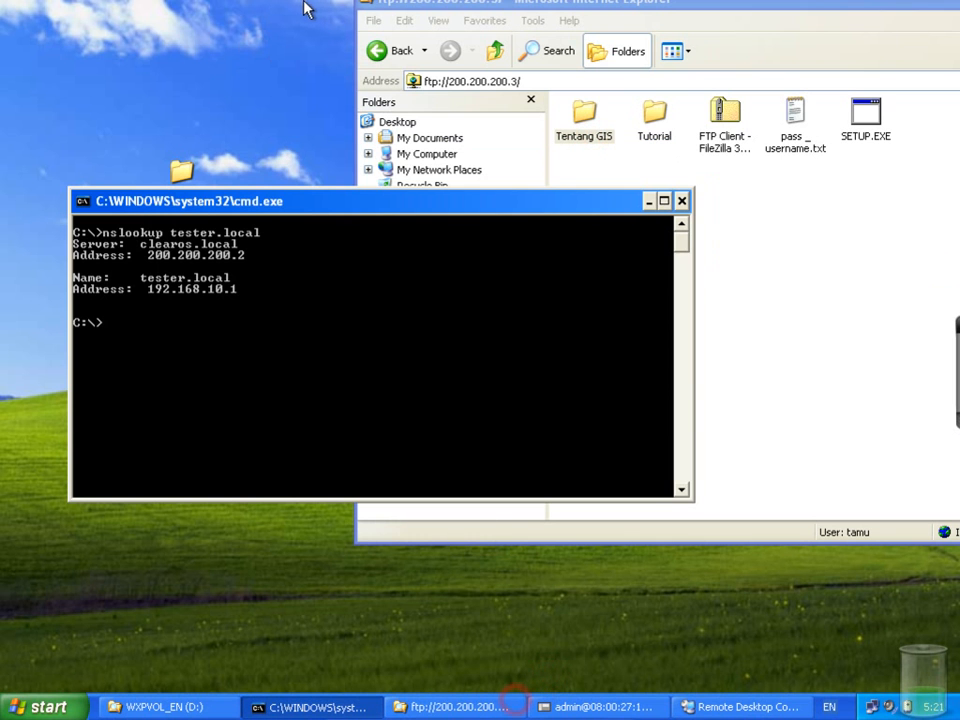
pyautogui.doubleClick(293, 201)
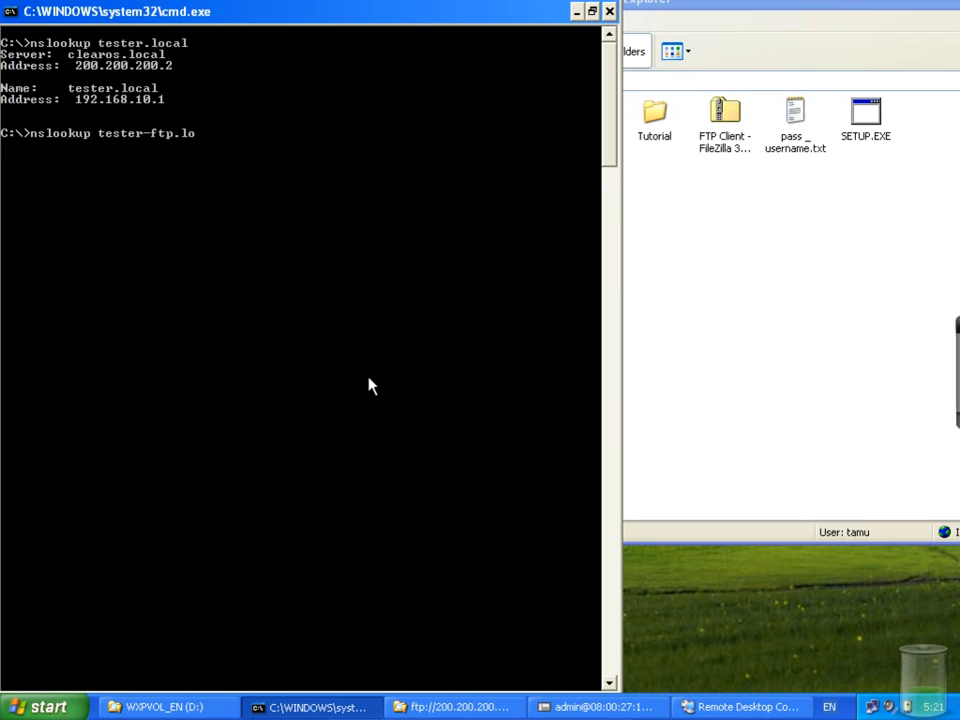
pyautogui.press('Return')
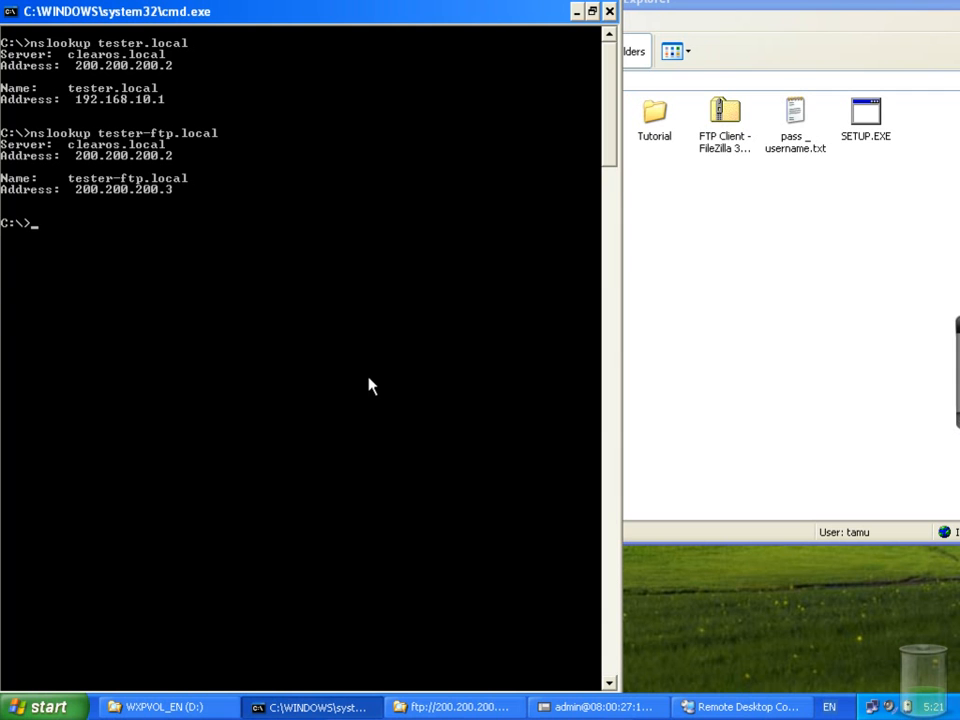
# - Rearrange the windows and connect Remote Desktop to tester-ftp
pyautogui.doubleClick(323, 18)
pyautogui.moveTo(366, 214); pyautogui.dragTo(618, 226)
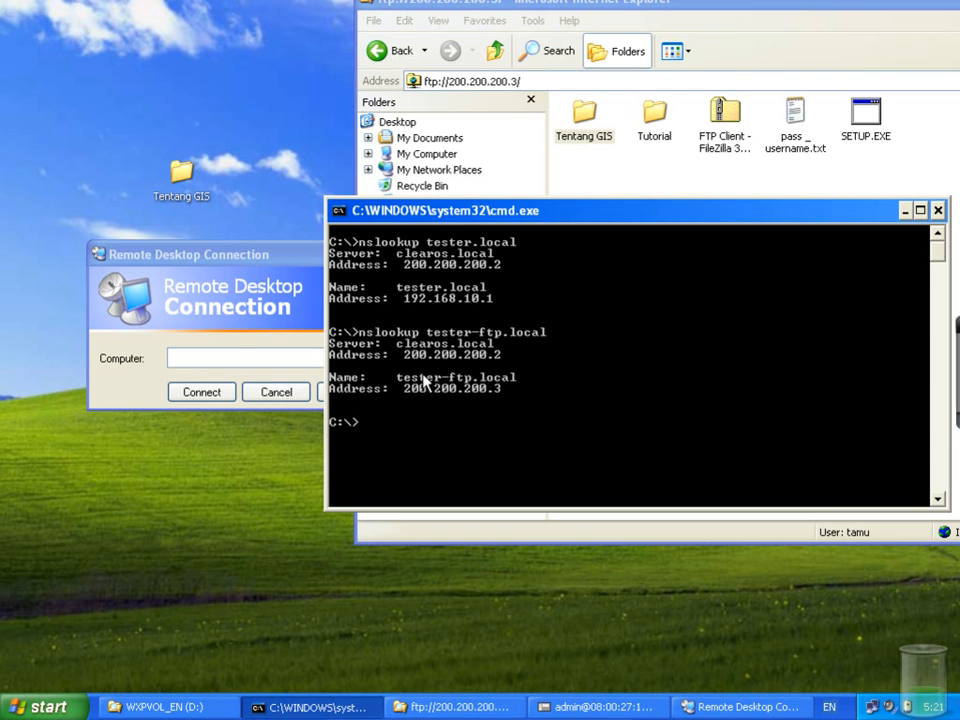
pyautogui.moveTo(277, 254); pyautogui.dragTo(370, 106)
pyautogui.write('tester-ftp.local')
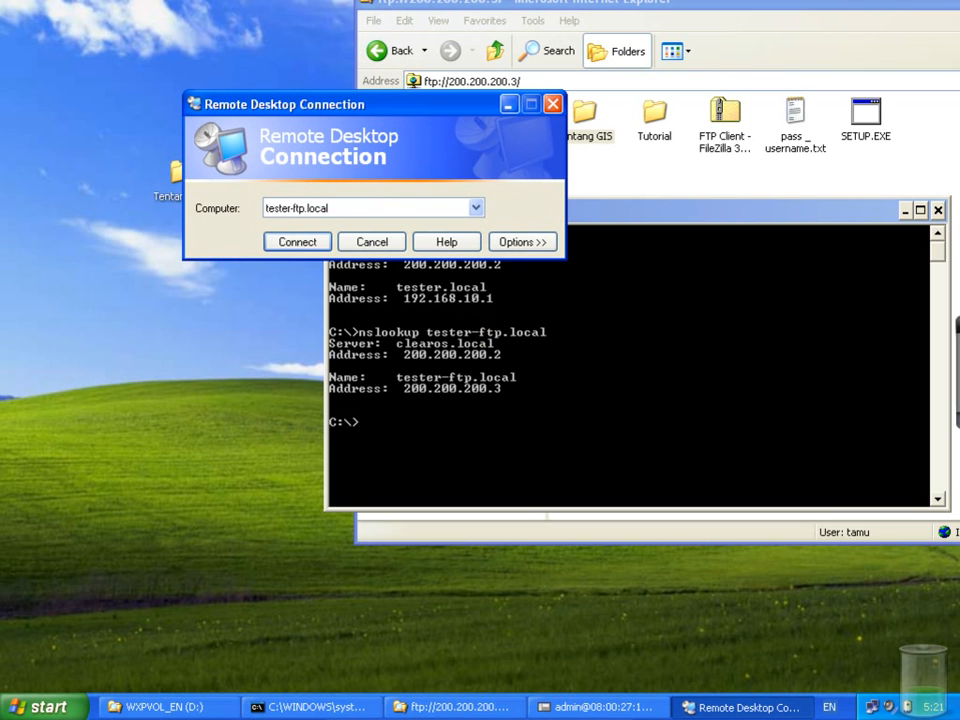
pyautogui.press('Return')
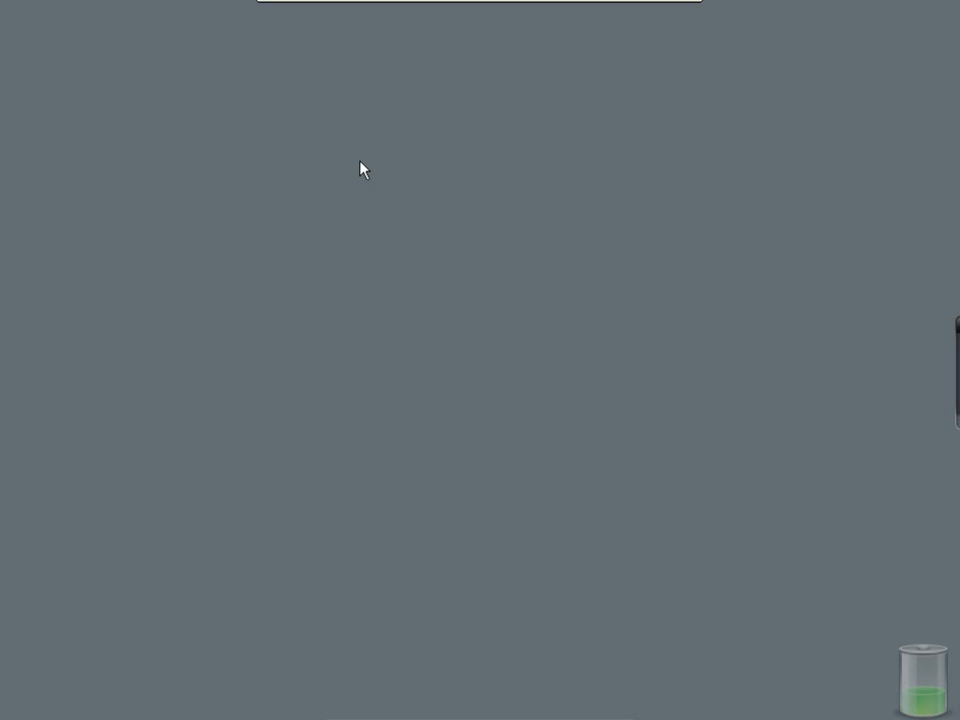
# - Log on to the Windows Server 2003 remote session as administrator
pyautogui.moveTo(400, 262); pyautogui.dragTo(223, 281)
pyautogui.write('administrator')
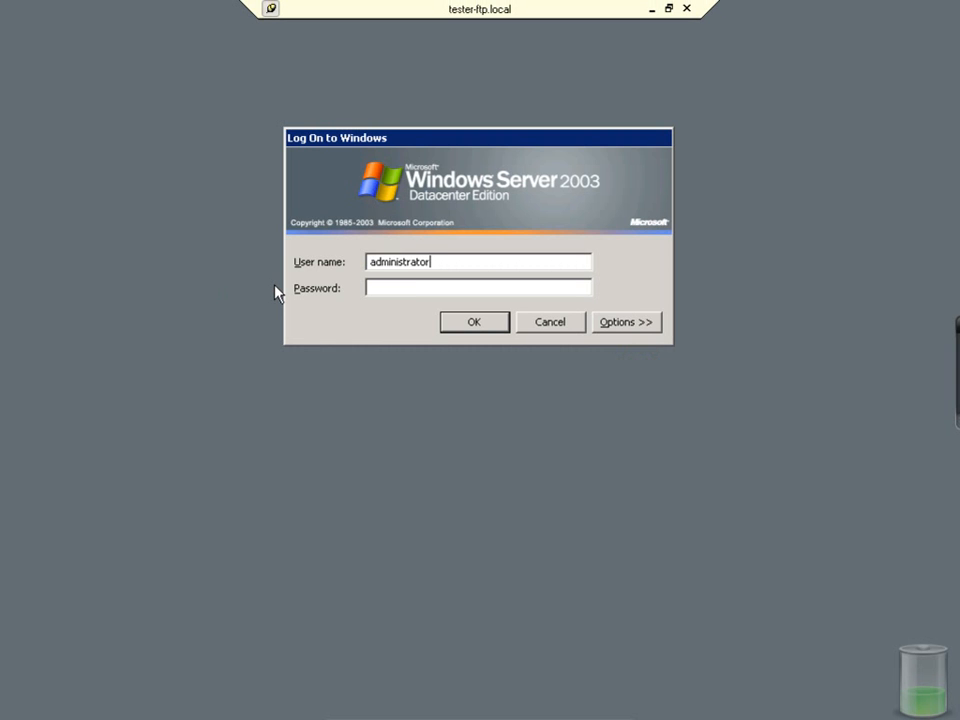
pyautogui.press('Return')
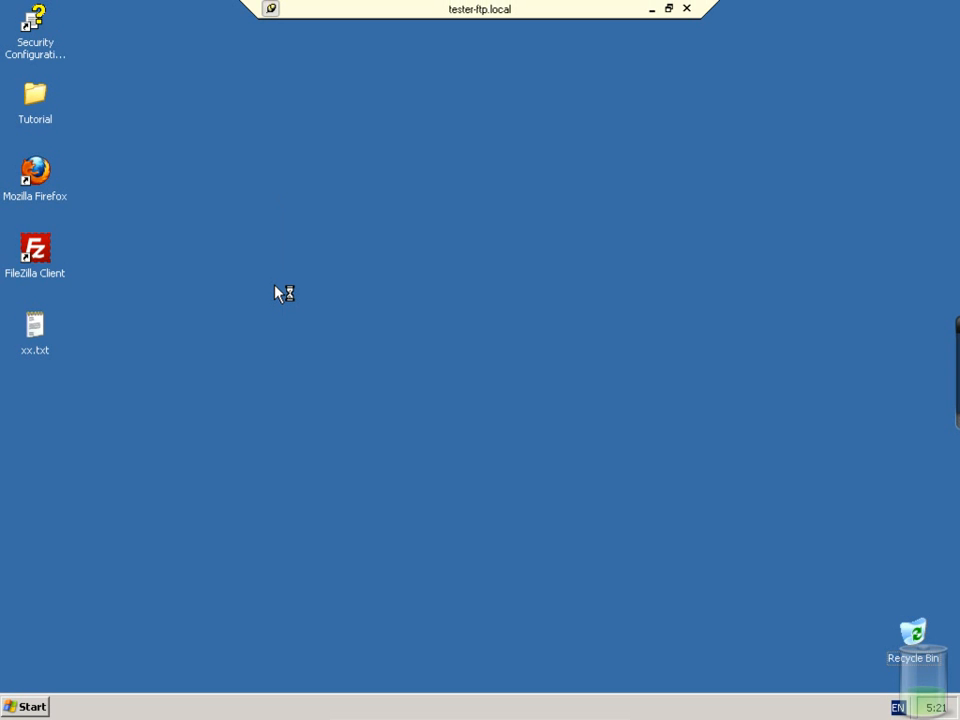
# - Window the remote session, refresh both local and remote desktops, then return to full screen
pyautogui.click(669, 8)
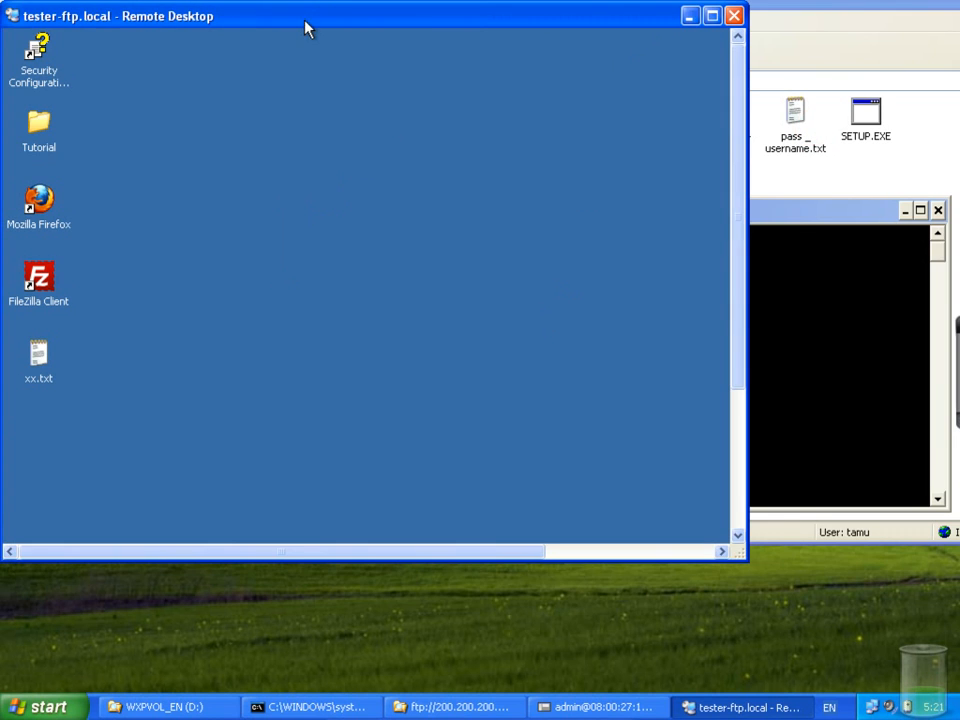
pyautogui.moveTo(307, 28); pyautogui.dragTo(571, 97)
pyautogui.rightClick(78, 412)
pyautogui.click(113, 437)
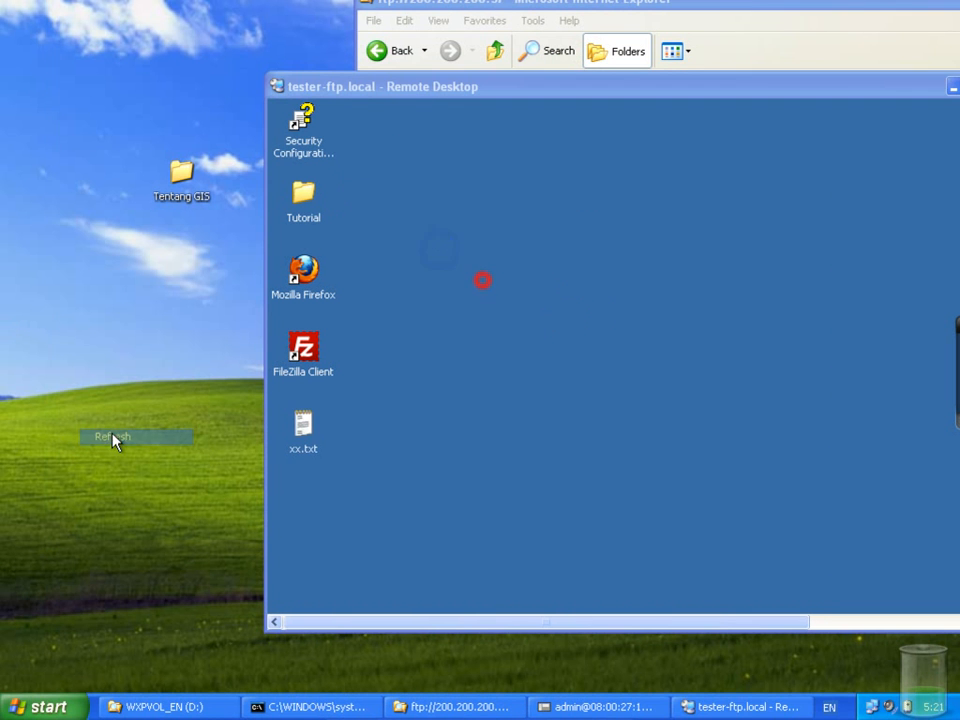
pyautogui.rightClick(614, 284)
pyautogui.click(628, 318)
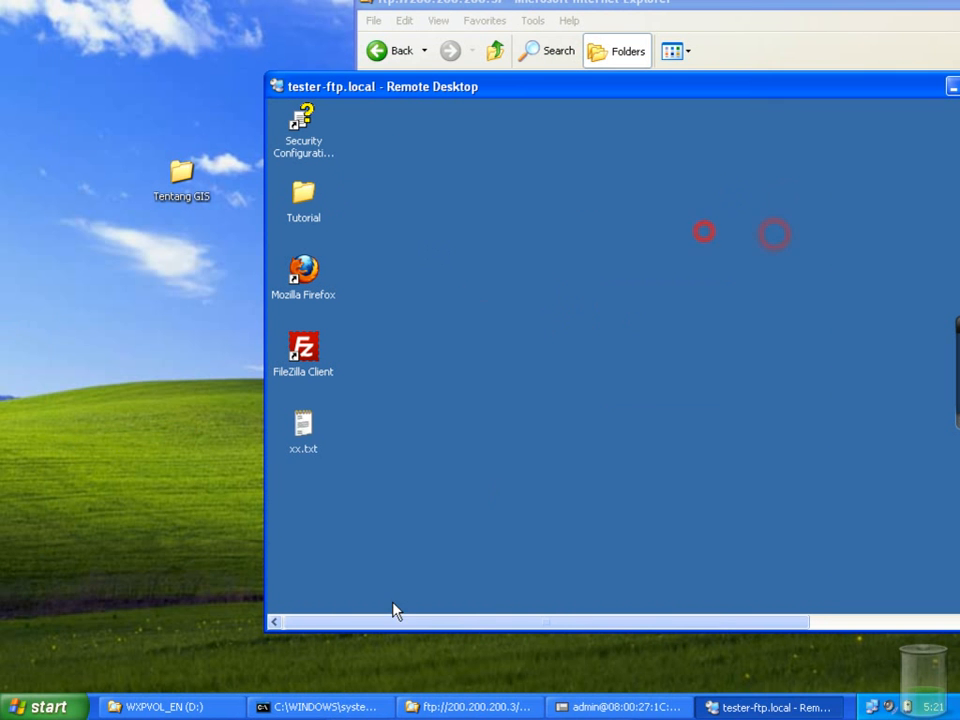
pyautogui.doubleClick(463, 86)
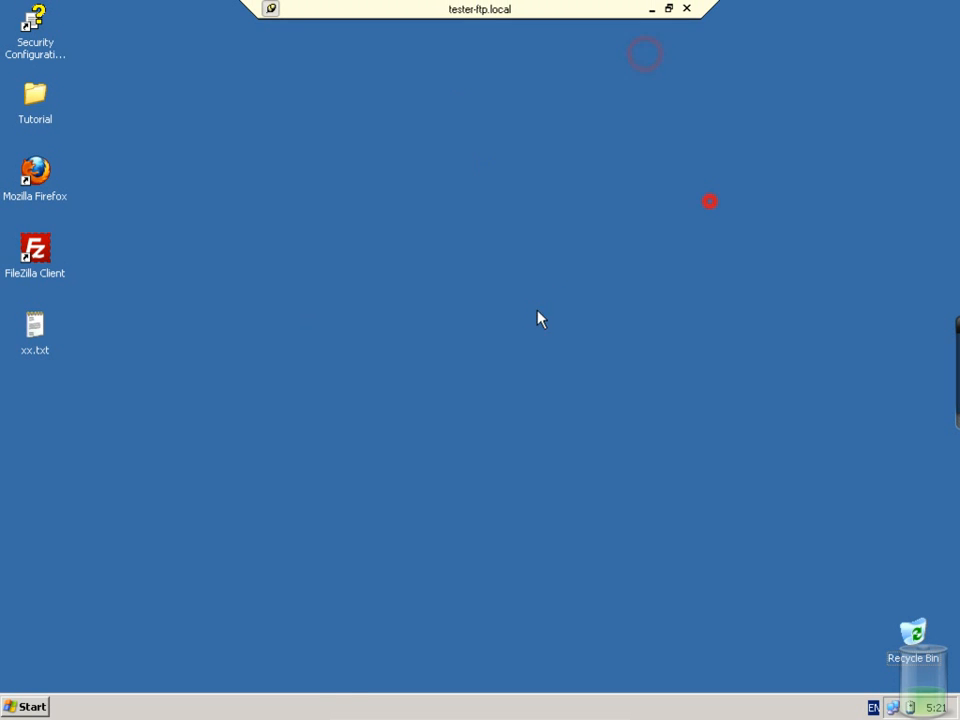
pyautogui.click(30, 706)
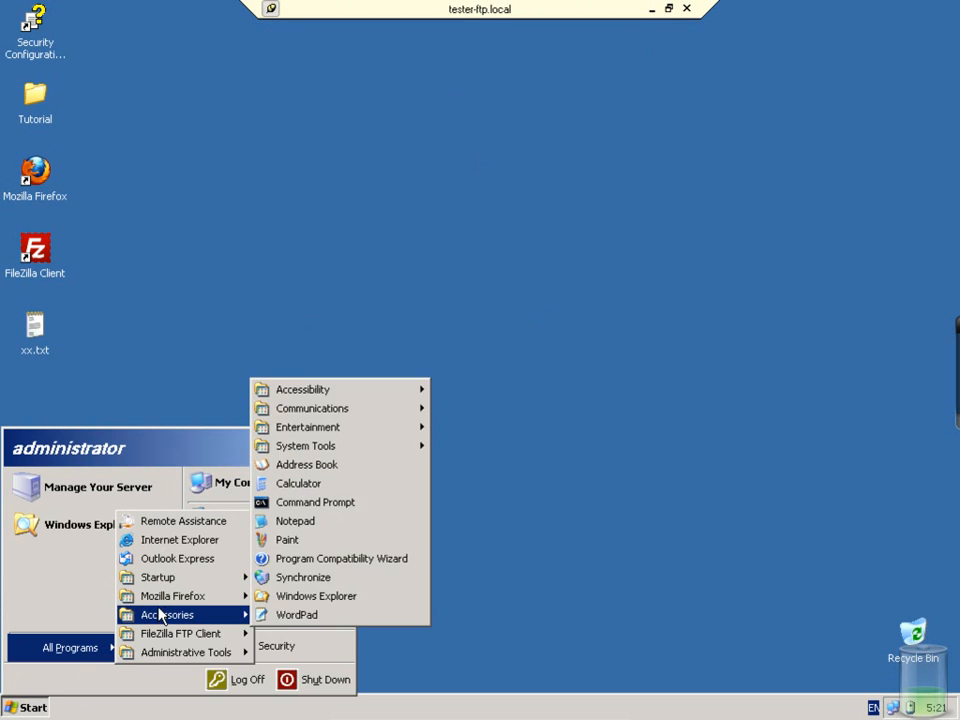
pyautogui.rightClick(328, 281)
pyautogui.rightClick(388, 309)
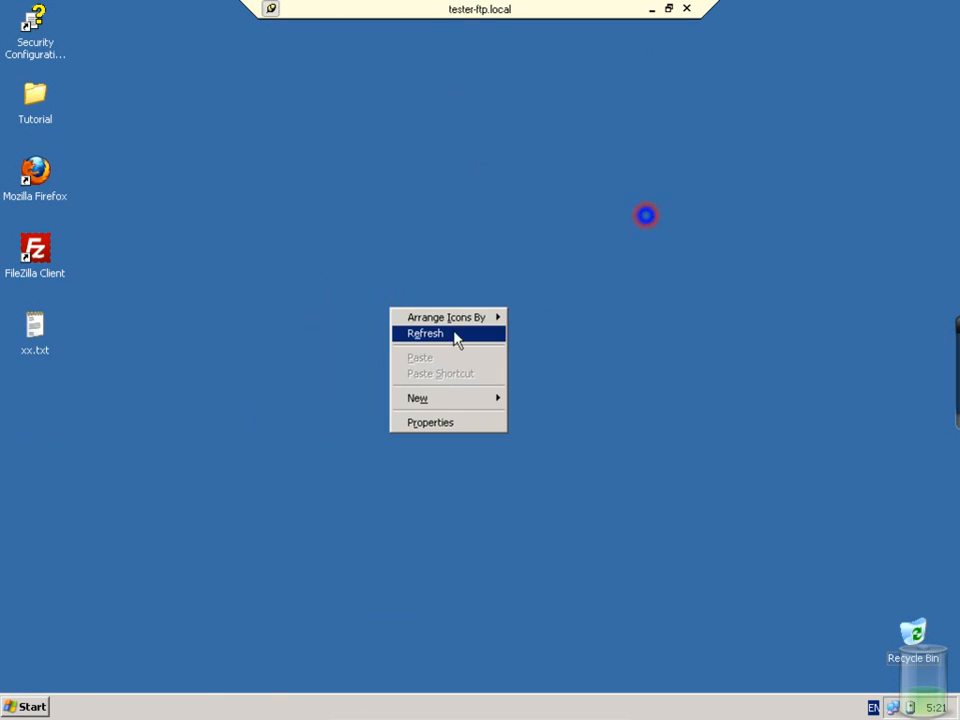
pyautogui.click(456, 340)
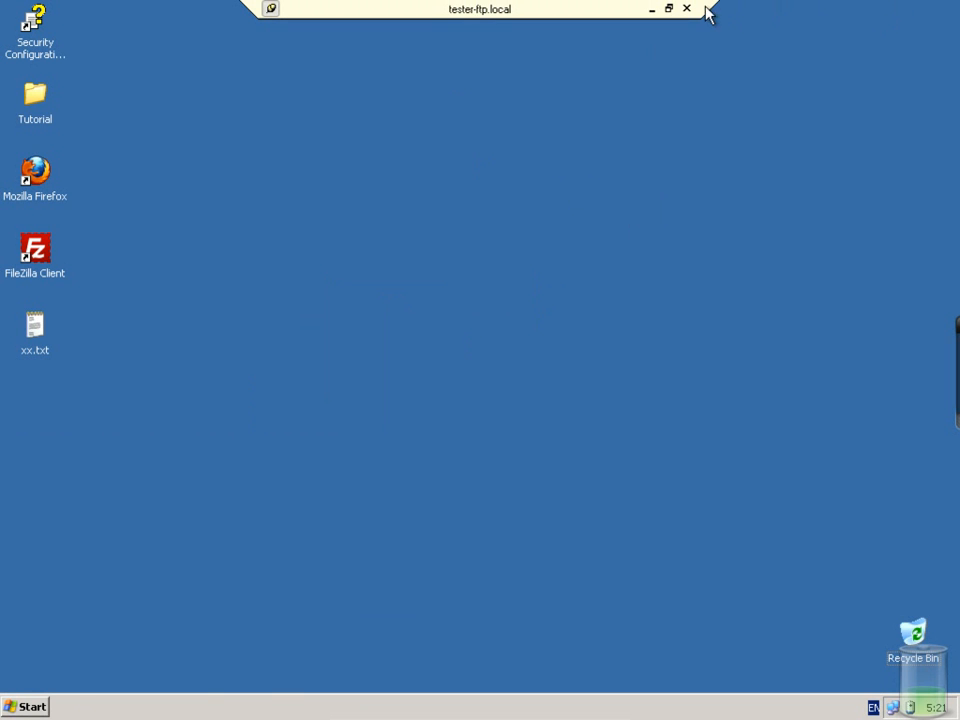
# - Close and disconnect the remote session, then exit the XP VM's fullscreen mode
pyautogui.click(670, 9)
pyautogui.click(277, 87)
pyautogui.click(283, 204)
pyautogui.click(605, 402)
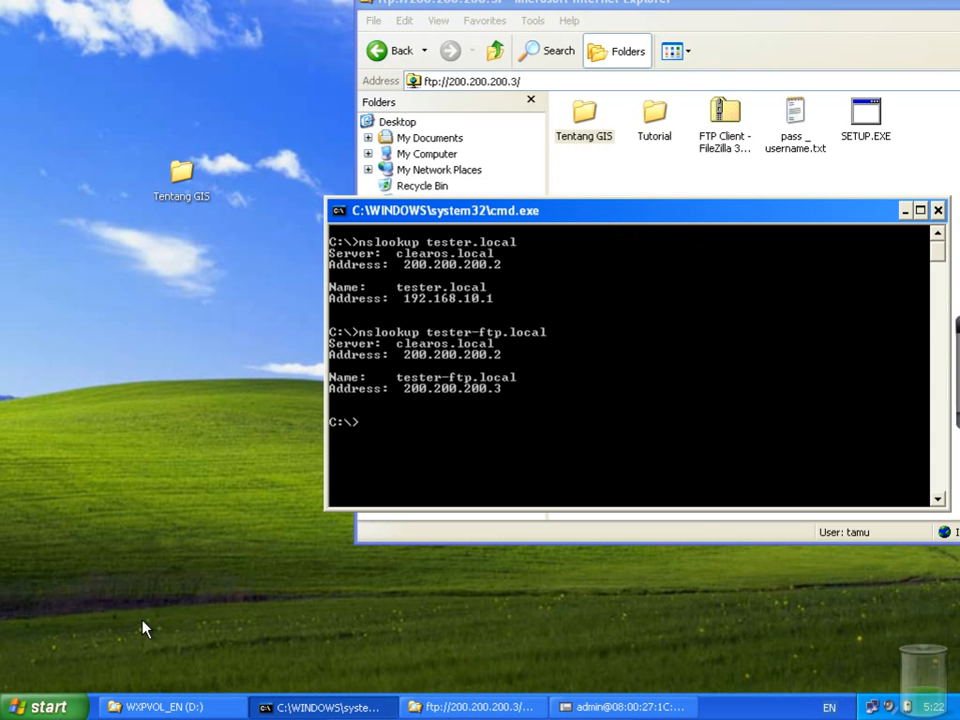
pyautogui.hotkey('ctrl', 'f')
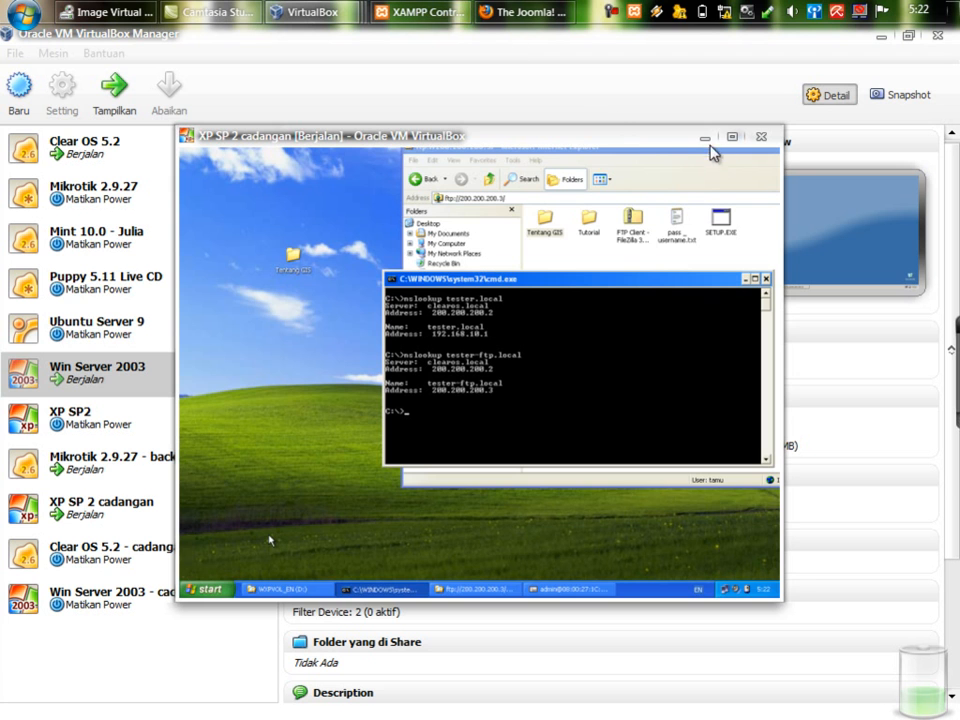
# - Minimize the VM and VirtualBox Manager, then slideshow the 'Rancangan Simulasi Jaringan yang akan dibangun' diagram
pyautogui.click(706, 138)
pyautogui.click(879, 38)
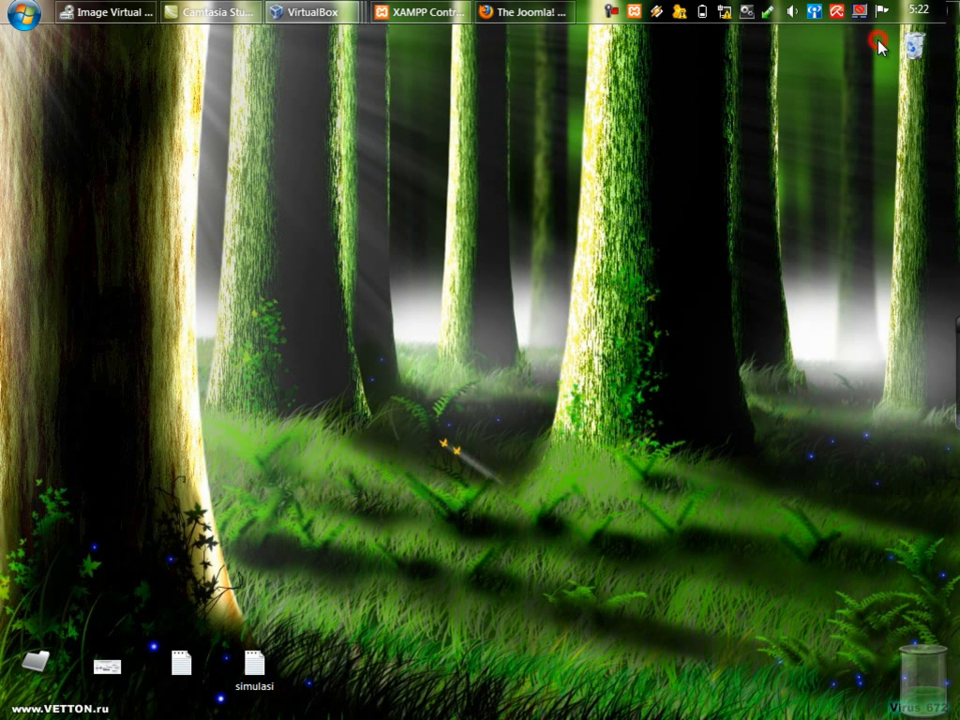
pyautogui.rightClick(675, 288)
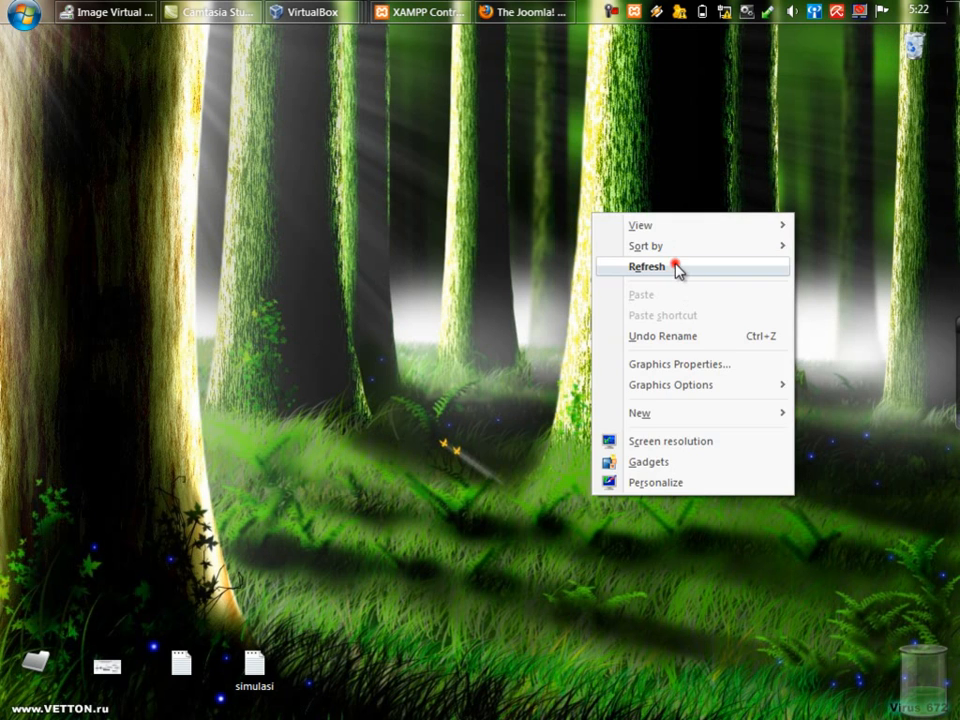
pyautogui.click(675, 267)
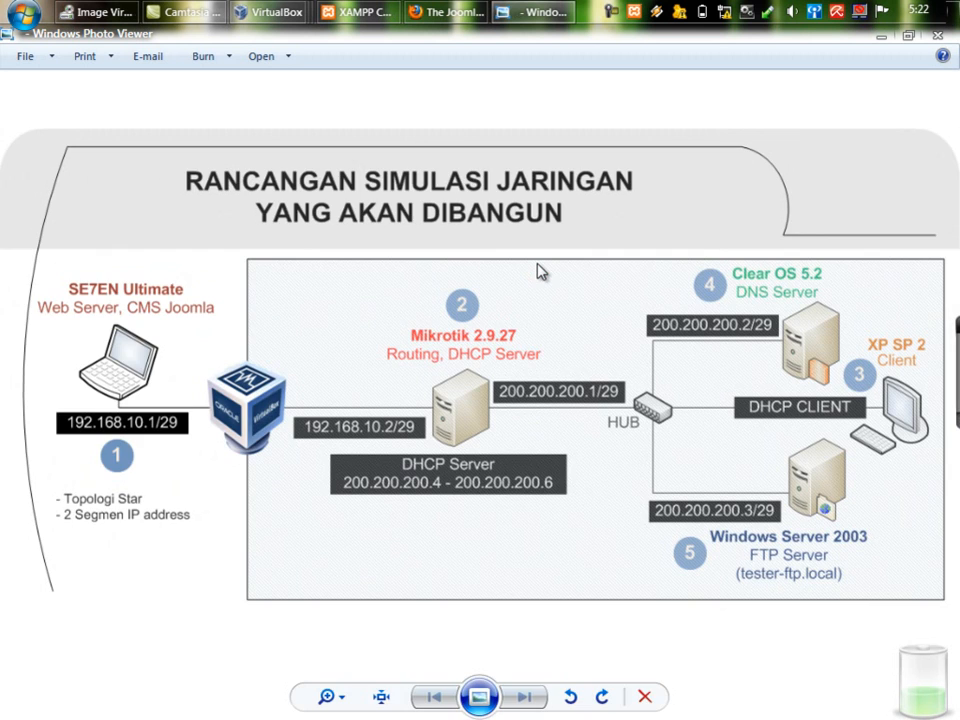
pyautogui.press('F11')
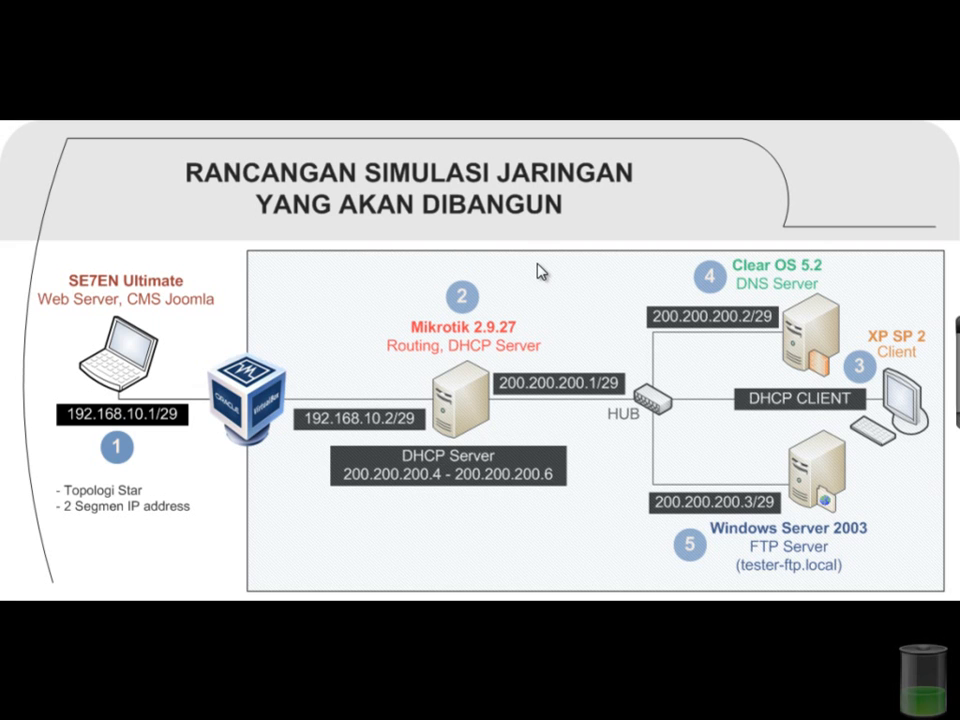